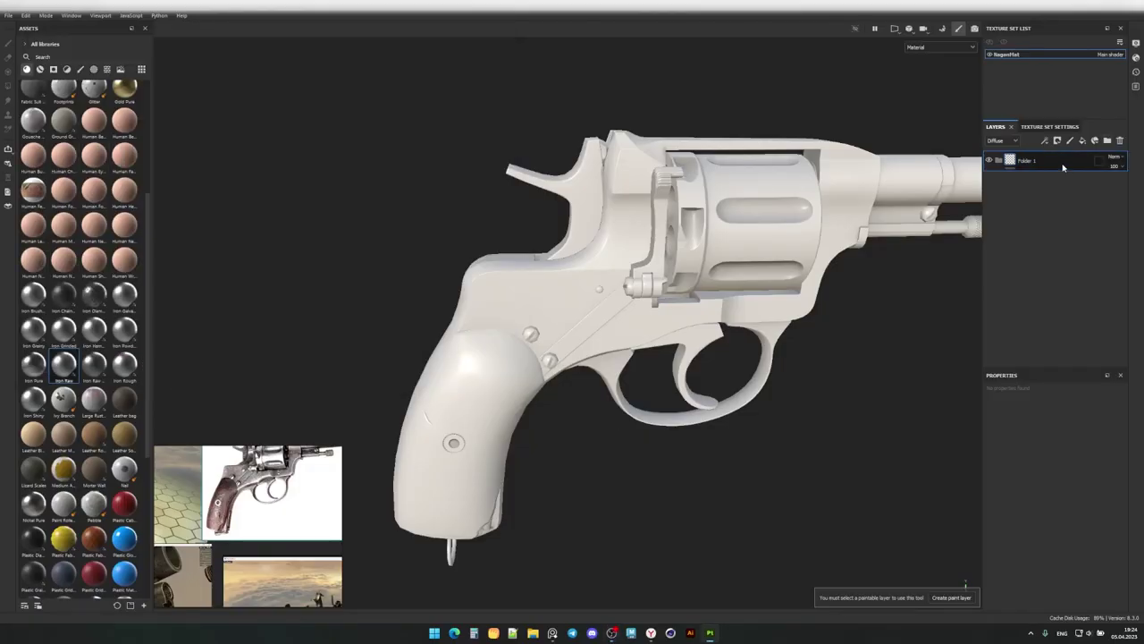
Give the Hand folder a black mask with a Color Selection picking the grip's purple ID colour.
{"action": "right_click", "coordinate": [1028, 168]}
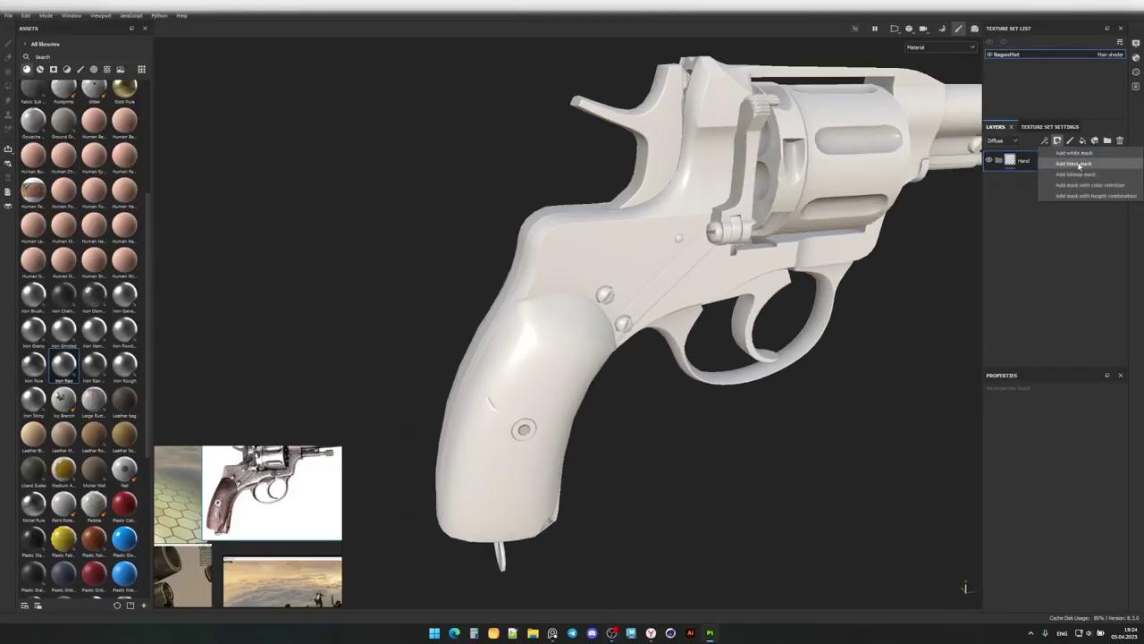
{"action": "left_click", "coordinate": [1060, 159]}
{"action": "left_click", "coordinate": [1044, 140]}
{"action": "left_click", "coordinate": [1069, 210]}
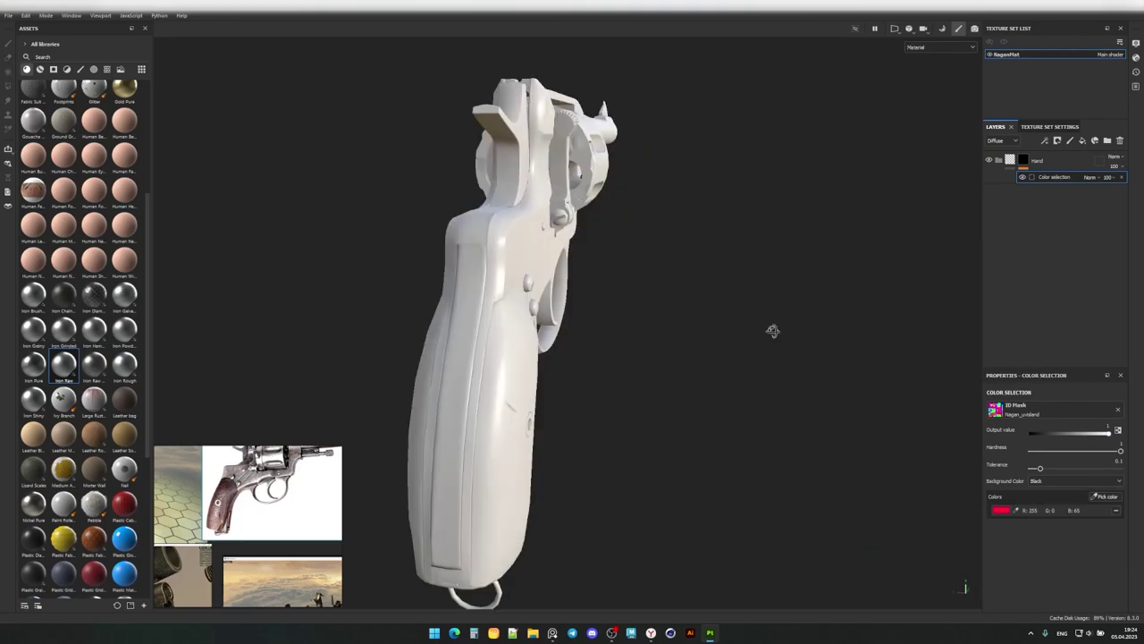
{"action": "left_click_drag", "start_coordinate": [769, 330], "coordinate": [408, 340], "text": "alt"}
{"action": "left_click", "coordinate": [788, 481]}
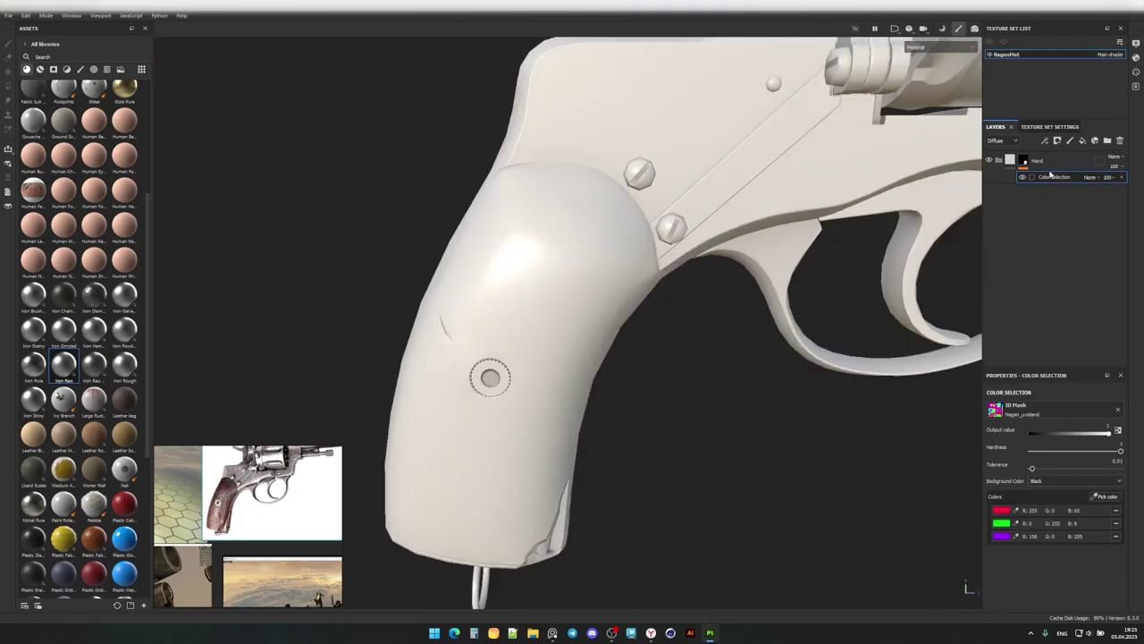
Add a fill layer inside the Hand folder with a dark red-brown diffuse colour.
{"action": "left_click", "coordinate": [1058, 141]}
{"action": "left_click_drag", "start_coordinate": [1037, 166], "coordinate": [1061, 191]}
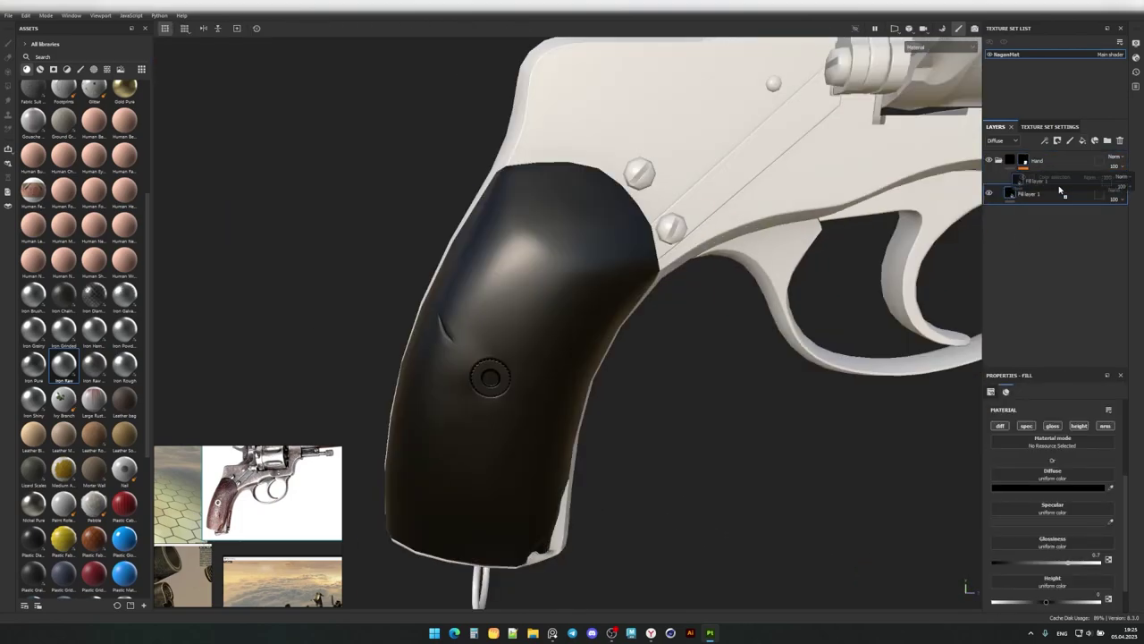
{"action": "left_click_drag", "start_coordinate": [680, 259], "coordinate": [565, 265], "text": "alt"}
{"action": "left_click", "coordinate": [1053, 487]}
{"action": "left_click", "coordinate": [1022, 554]}
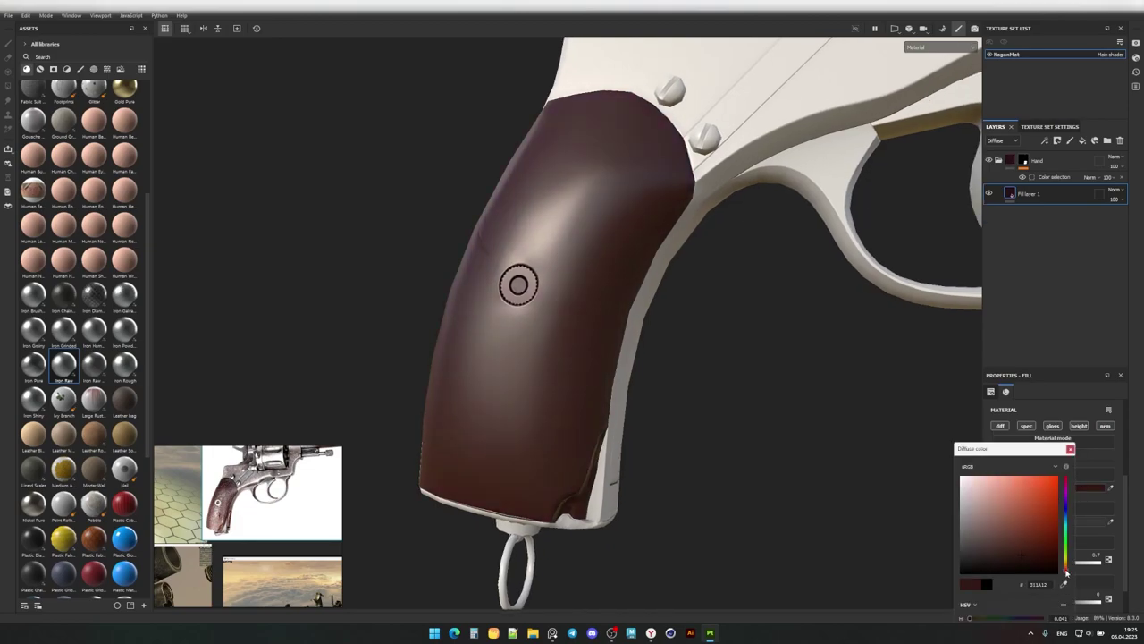
{"action": "key", "text": "Escape"}
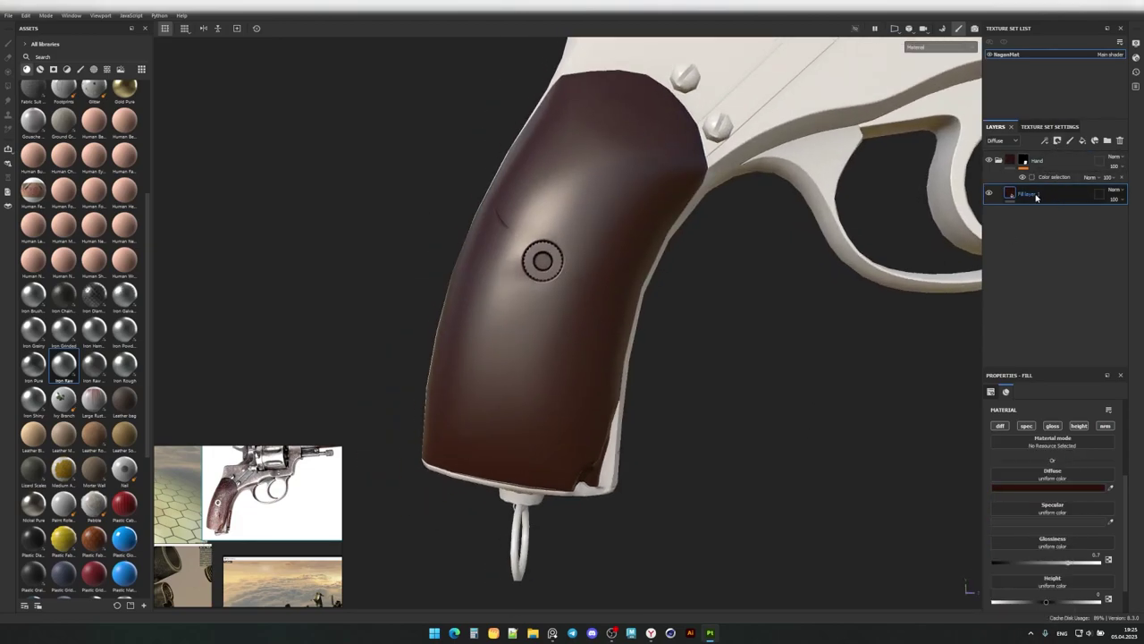
{"action": "left_click", "coordinate": [1051, 195]}
{"action": "type", "text": "Color"}
Name the fill Color, then add a Normal layer with its diffuse channel disabled.
{"action": "key", "text": "Return"}
{"action": "key", "text": "ctrl+d"}
{"action": "double_click", "coordinate": [1048, 216]}
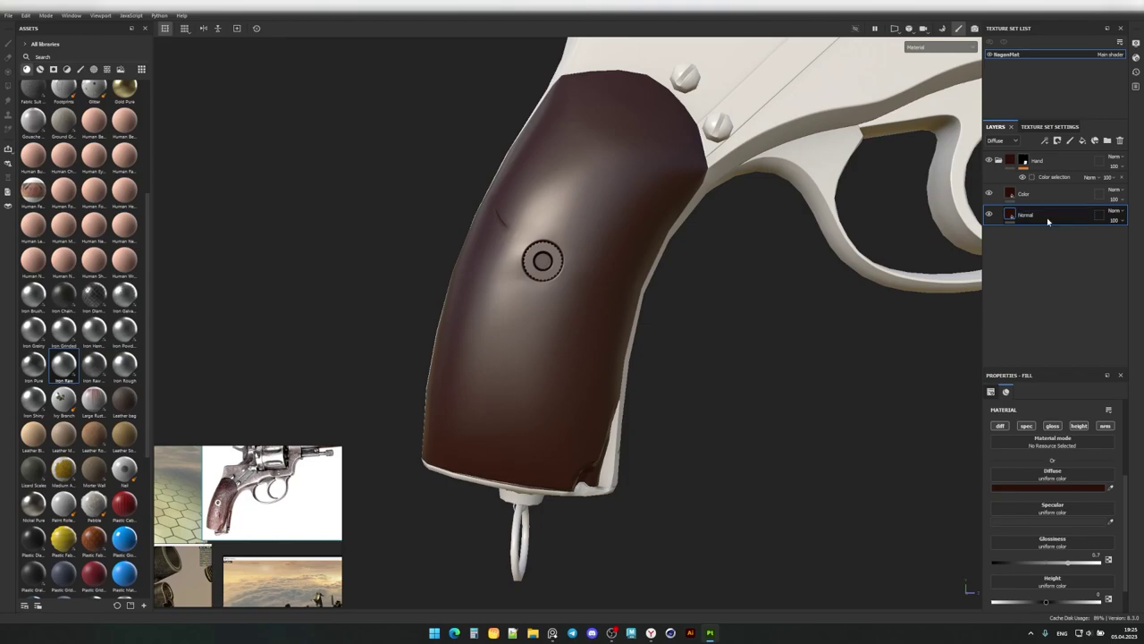
{"action": "left_click", "coordinate": [1000, 425]}
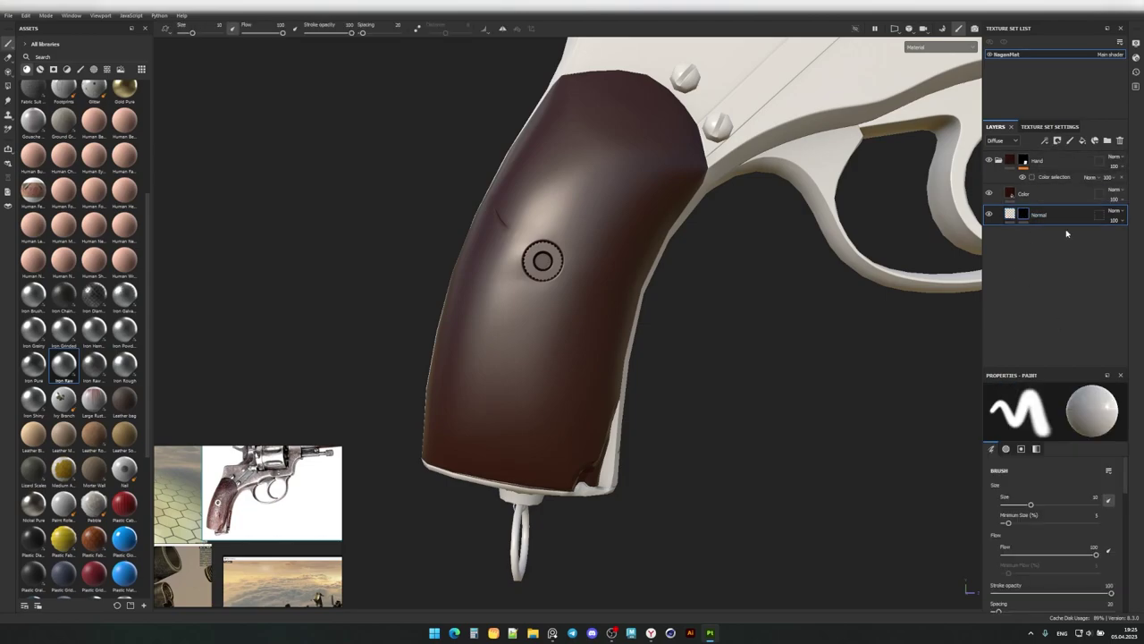
Mask the Normal layer with a Romb pattern fill, raising its tiling and adjusting the relief height.
{"action": "left_click", "coordinate": [1058, 140]}
{"action": "left_click", "coordinate": [1064, 186]}
{"action": "left_click", "coordinate": [1065, 426]}
{"action": "key", "text": "Escape"}
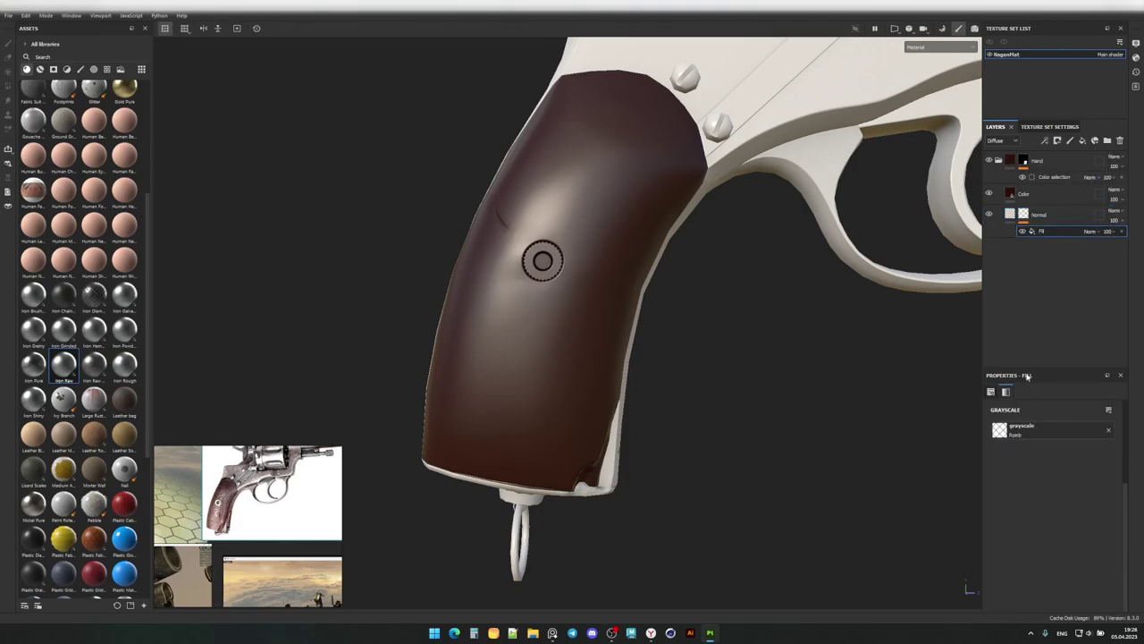
{"action": "key", "text": "ctrl+z"}
{"action": "key", "text": "ctrl+y"}
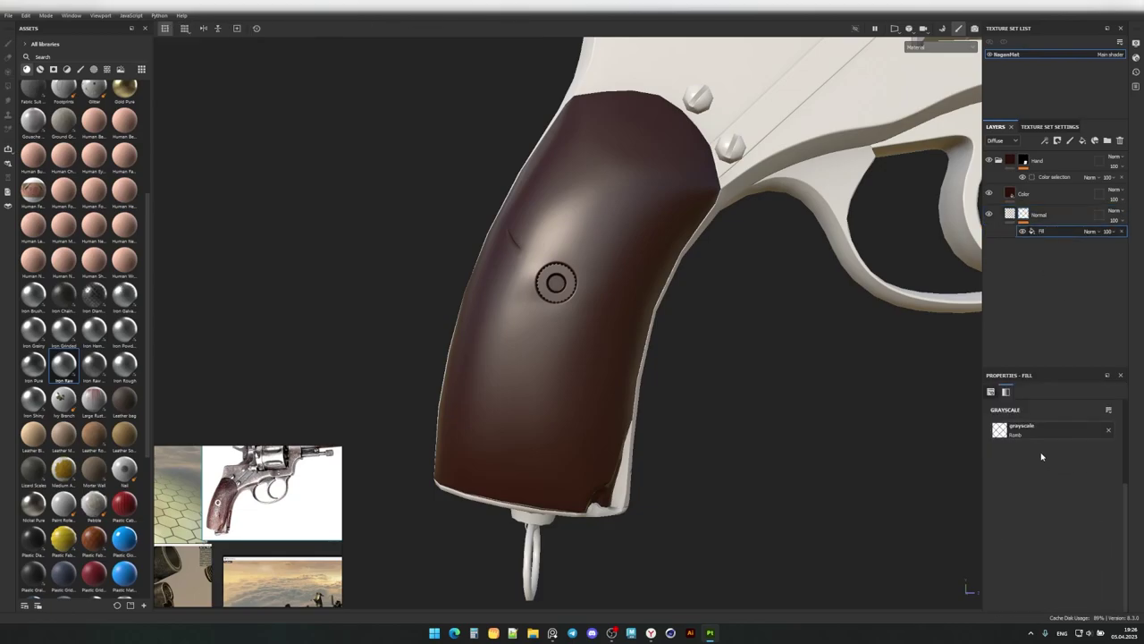
{"action": "left_click_drag", "start_coordinate": [1028, 493], "coordinate": [1100, 489]}
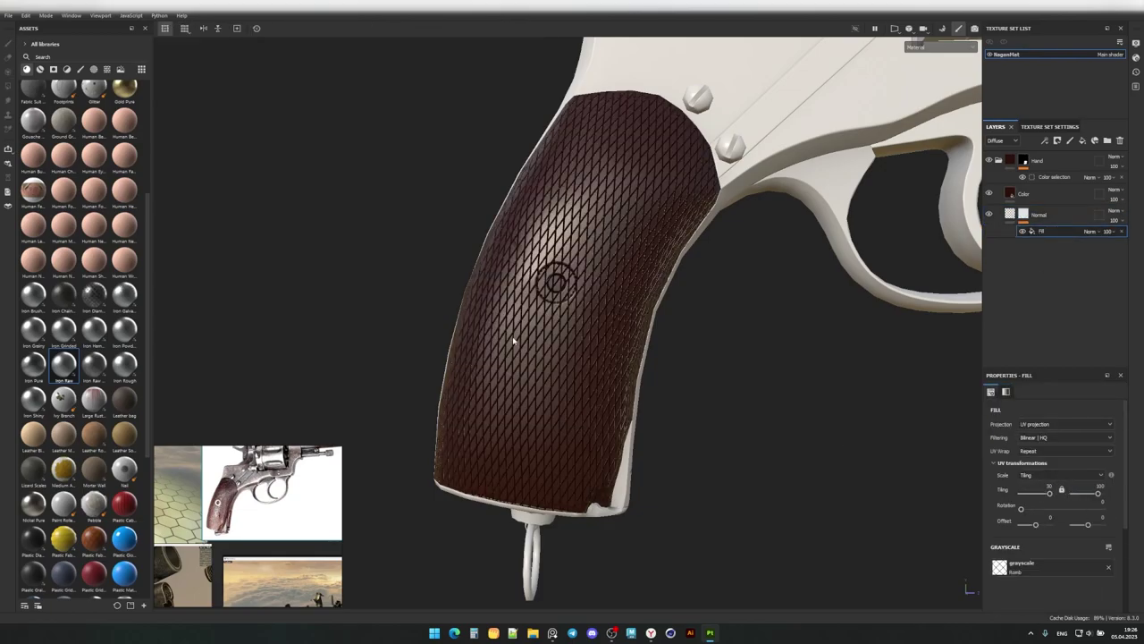
{"action": "scroll", "coordinate": [513, 336], "scroll_direction": "up", "scroll_amount": 5}
{"action": "left_click_drag", "start_coordinate": [1045, 528], "coordinate": [1051, 529]}
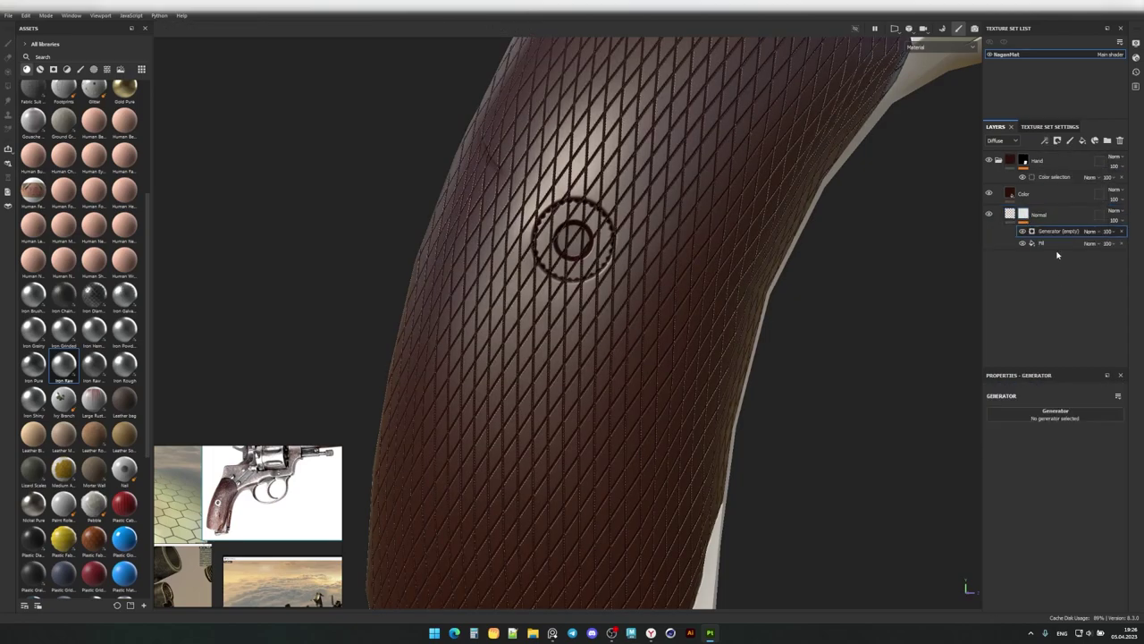
Add a Bevel filter to the Normal mask with Angular corners and a negative distance.
{"action": "left_click", "coordinate": [1044, 140]}
{"action": "left_click", "coordinate": [1068, 205]}
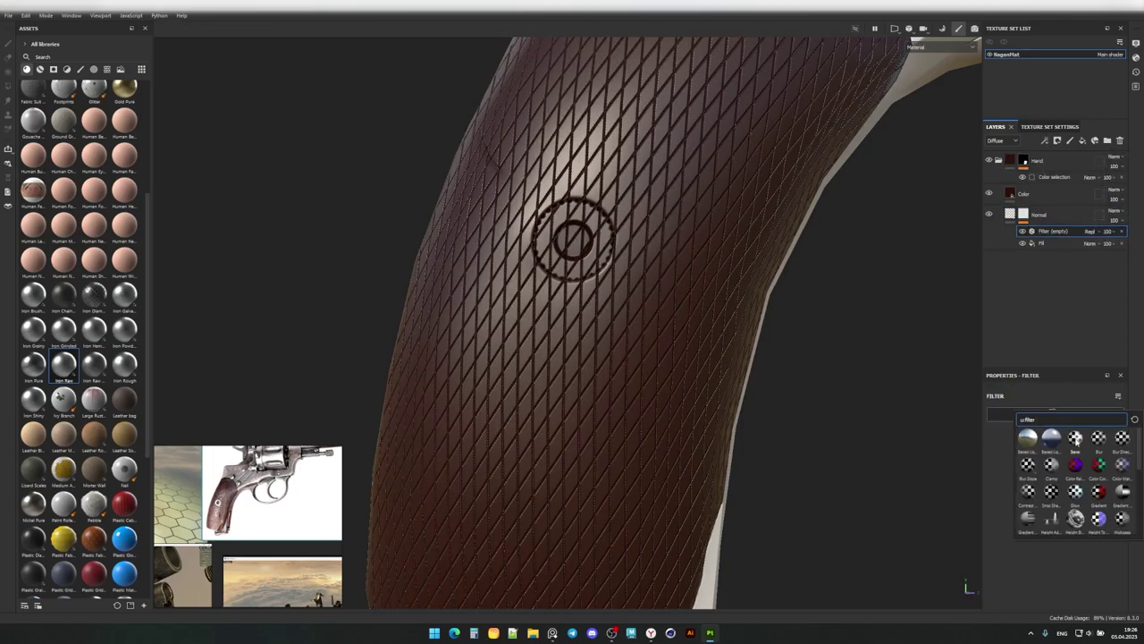
{"action": "left_click", "coordinate": [1075, 515]}
{"action": "mouse_move", "coordinate": [1060, 471]}
{"action": "left_mouse_down"}
{"action": "mouse_move", "coordinate": [1074, 471]}
{"action": "mouse_move", "coordinate": [1058, 471]}
{"action": "left_mouse_up"}
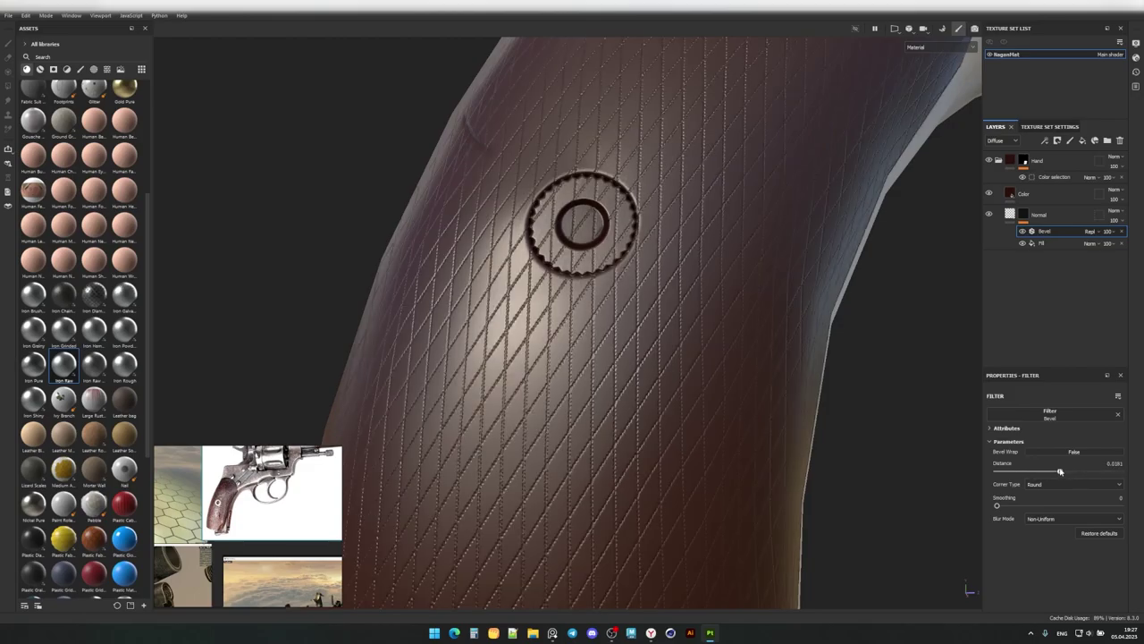
{"action": "left_click_drag", "start_coordinate": [997, 505], "coordinate": [1002, 505]}
{"action": "left_click", "coordinate": [1073, 484]}
{"action": "left_click", "coordinate": [1041, 490]}
{"action": "left_click_drag", "start_coordinate": [1059, 471], "coordinate": [1055, 472]}
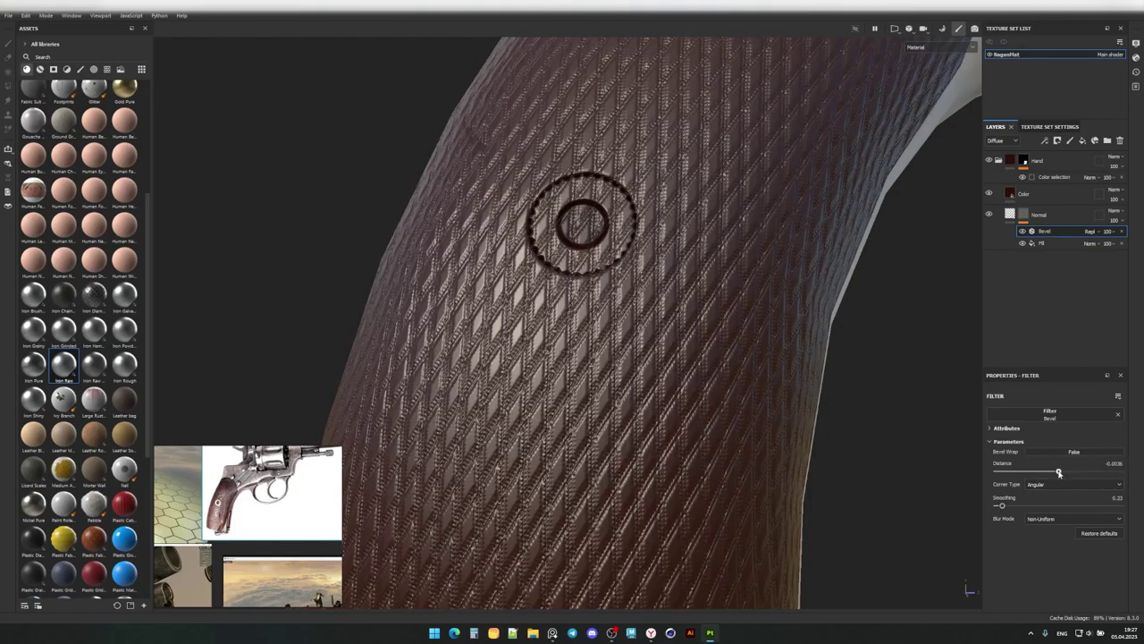
Try bevel distances of 0.1, -0.2, -0.1 and -0.01.
{"action": "left_click", "coordinate": [1105, 463]}
{"action": "type", "text": "0.1"}
{"action": "key", "text": "Return"}
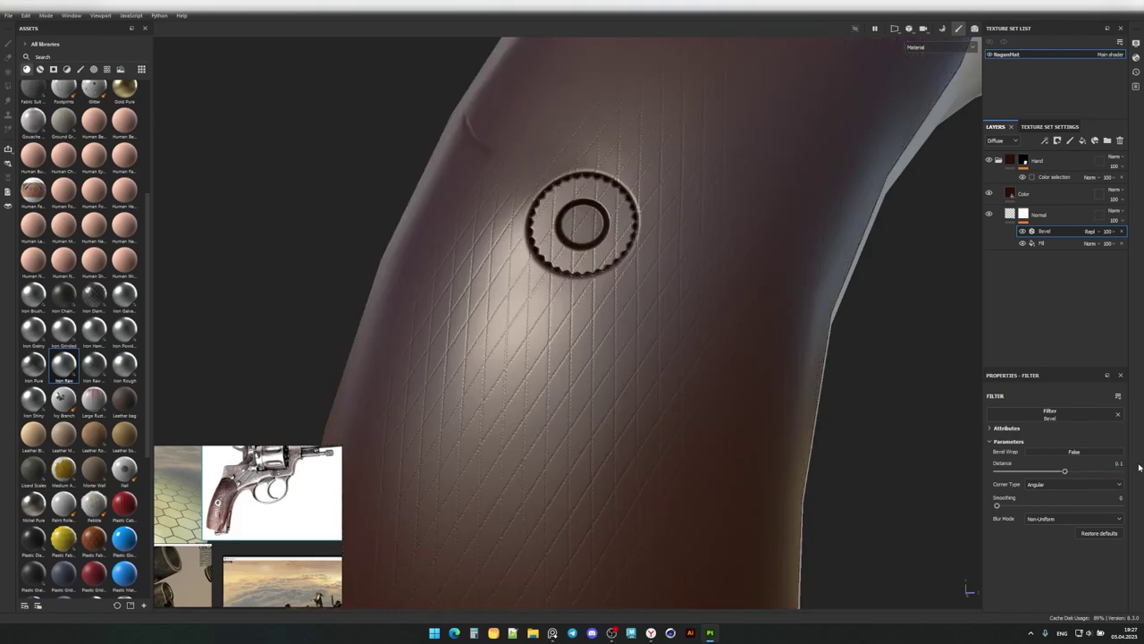
{"action": "type", "text": "-0.2"}
{"action": "key", "text": "Return"}
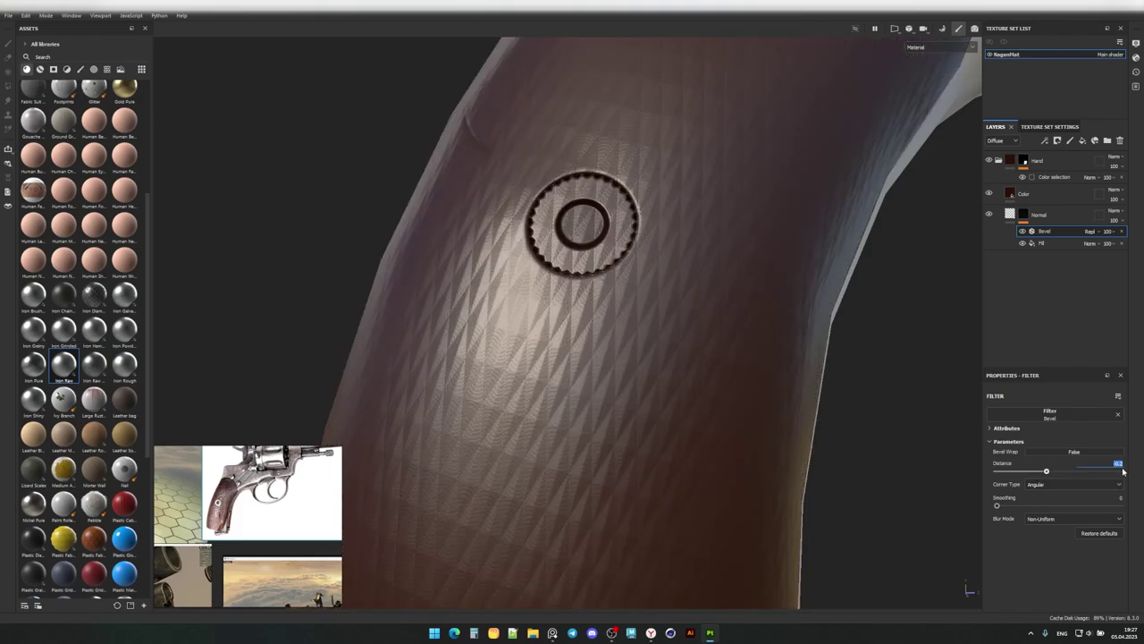
{"action": "type", "text": "-0.1"}
{"action": "key", "text": "Return"}
{"action": "type", "text": "-0.01"}
{"action": "key", "text": "Return"}
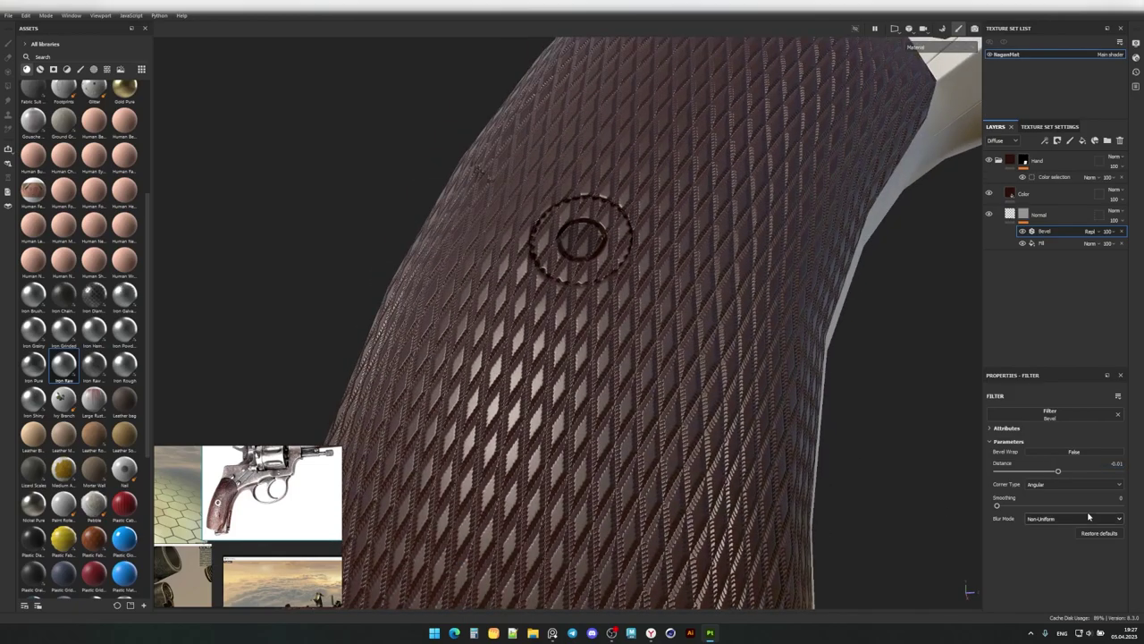
Settle the bevel at distance -0.005 with smoothing 0.1.
{"action": "left_click_drag", "start_coordinate": [996, 506], "coordinate": [999, 505]}
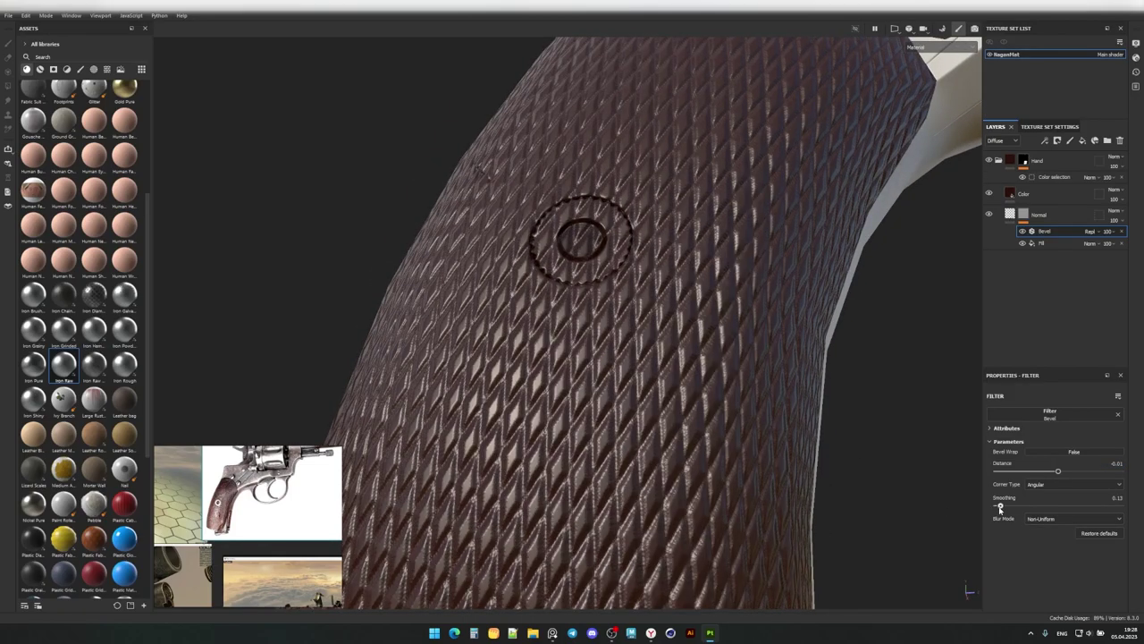
{"action": "type", "text": "5"}
{"action": "key", "text": "Return"}
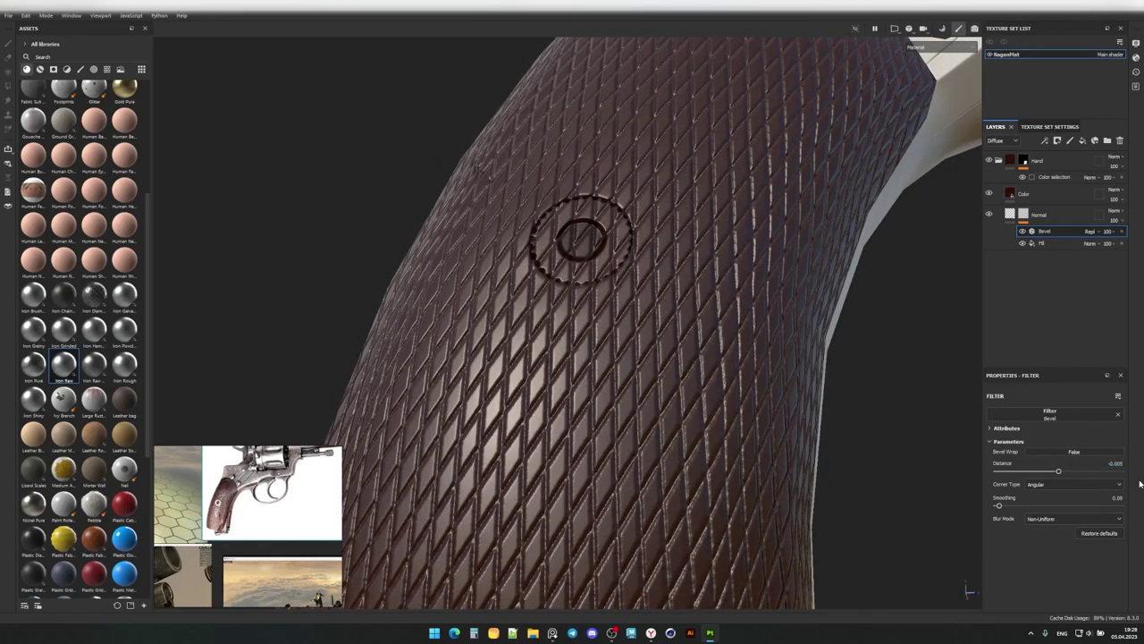
{"action": "left_click_drag", "start_coordinate": [999, 505], "coordinate": [999, 507]}
{"action": "type", "text": "0.1"}
{"action": "key", "text": "Return"}
Review the Normal layer and its Romb fill, then select the Color layer's fill properties.
{"action": "key", "text": "f"}
{"action": "left_click", "coordinate": [1037, 214]}
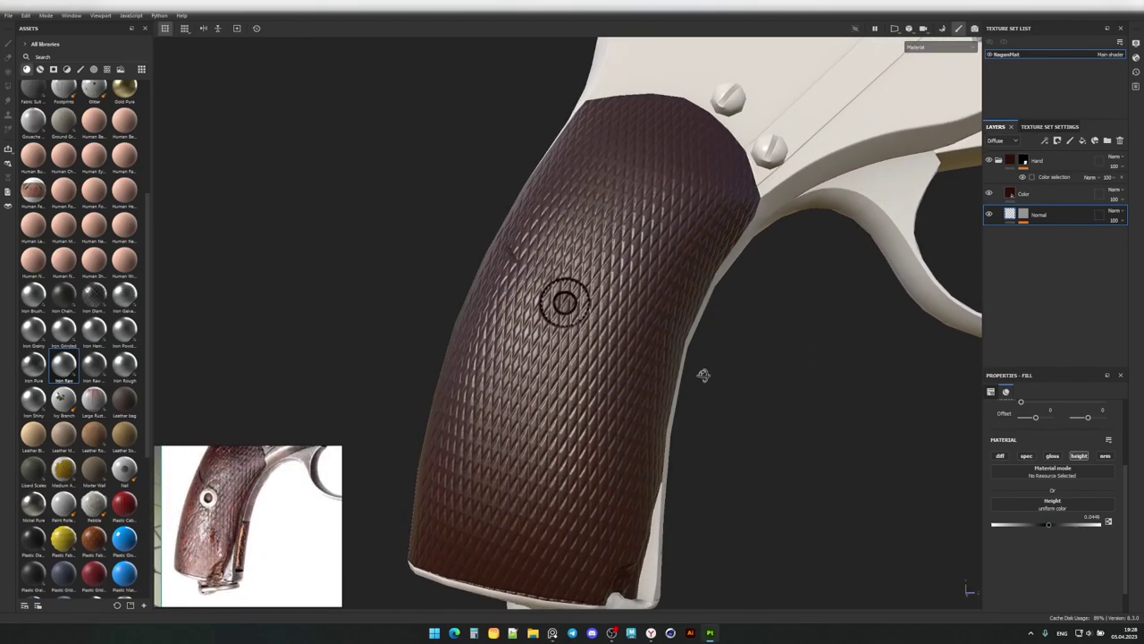
{"action": "left_click", "coordinate": [1059, 244]}
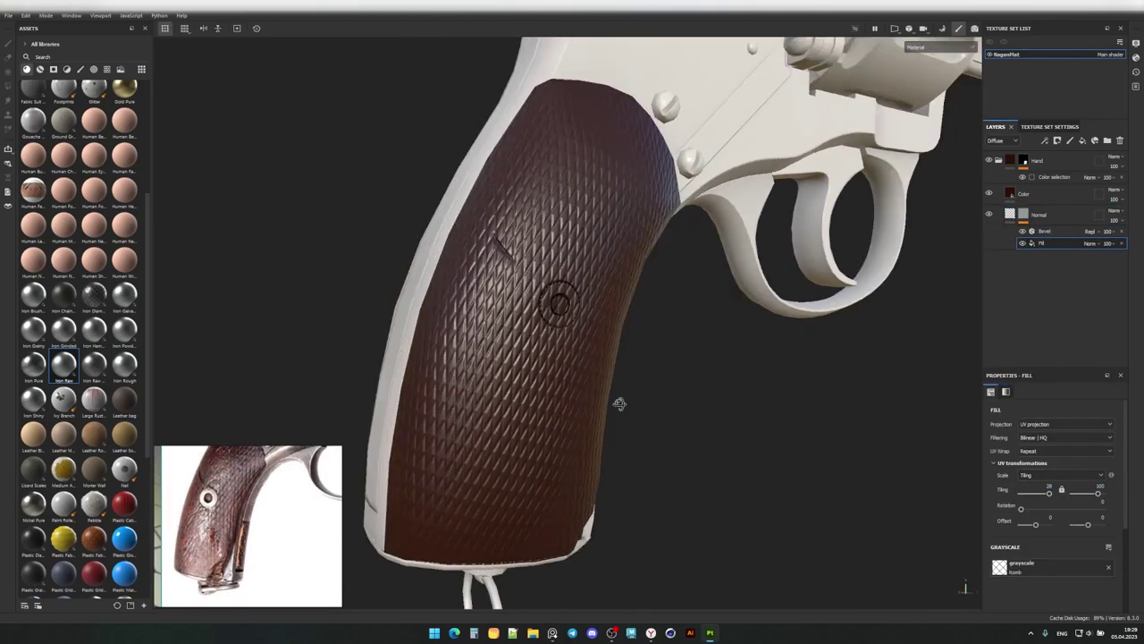
{"action": "left_click_drag", "start_coordinate": [616, 401], "coordinate": [682, 325], "text": "alt"}
{"action": "left_click", "coordinate": [1023, 193]}
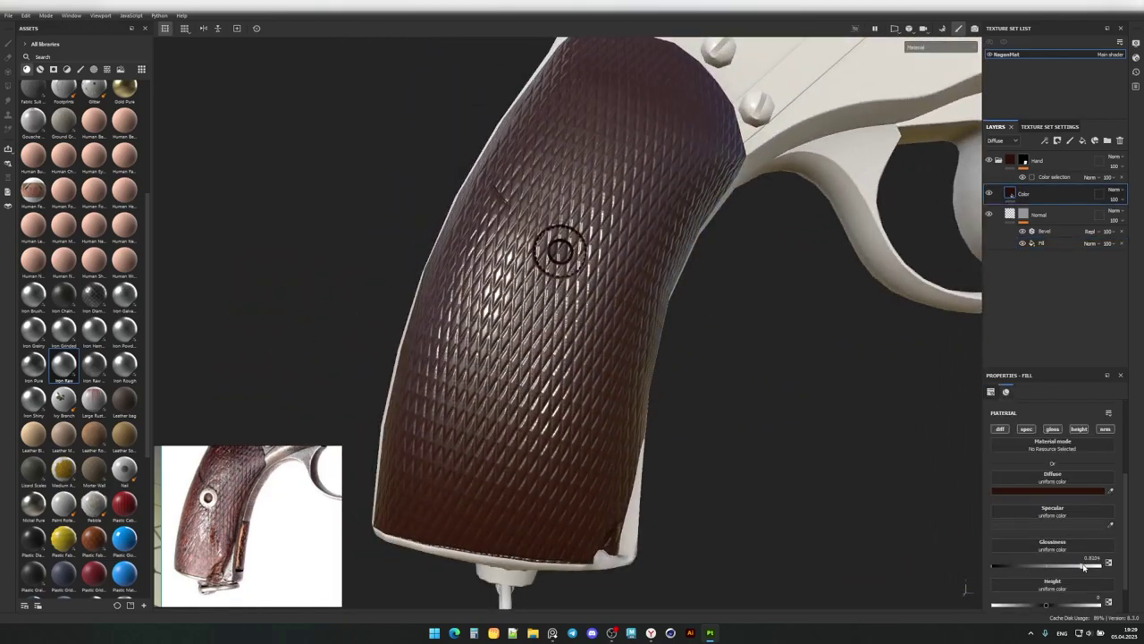
{"action": "scroll", "coordinate": [937, 374], "scroll_direction": "up", "scroll_amount": 5}
{"action": "scroll", "coordinate": [937, 374], "scroll_direction": "down", "scroll_amount": 5}
{"action": "scroll", "coordinate": [937, 374], "scroll_direction": "down", "scroll_amount": 3}
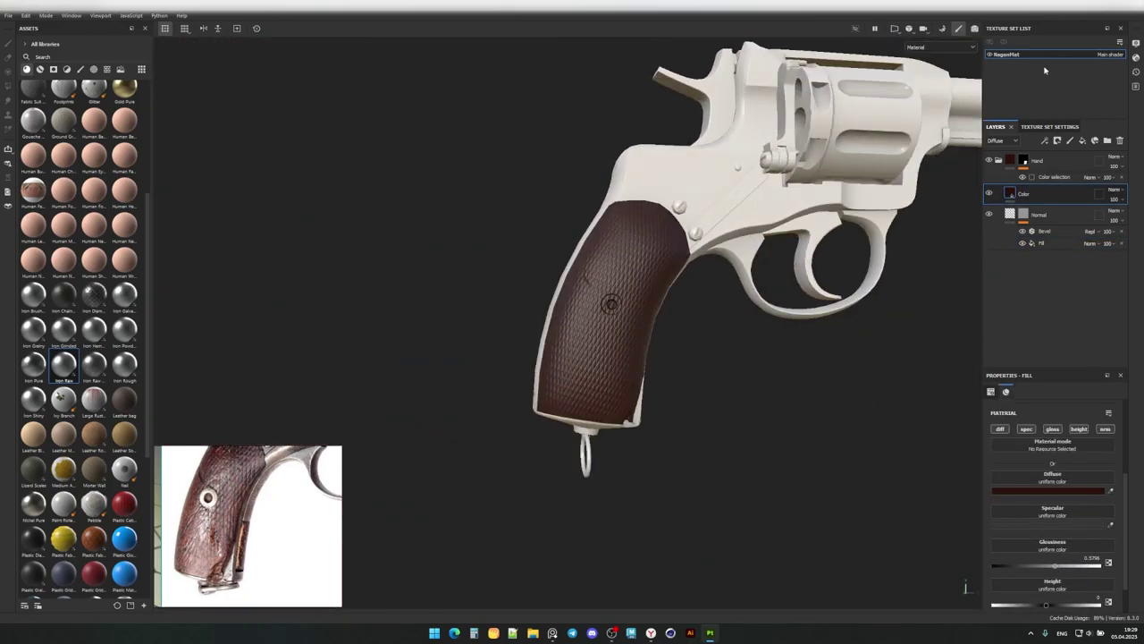
Open the Downloads folder in a file browser from the desktop.
{"action": "key", "text": "super+d"}
{"action": "left_click", "coordinate": [532, 633]}
{"action": "left_click", "coordinate": [166, 369]}
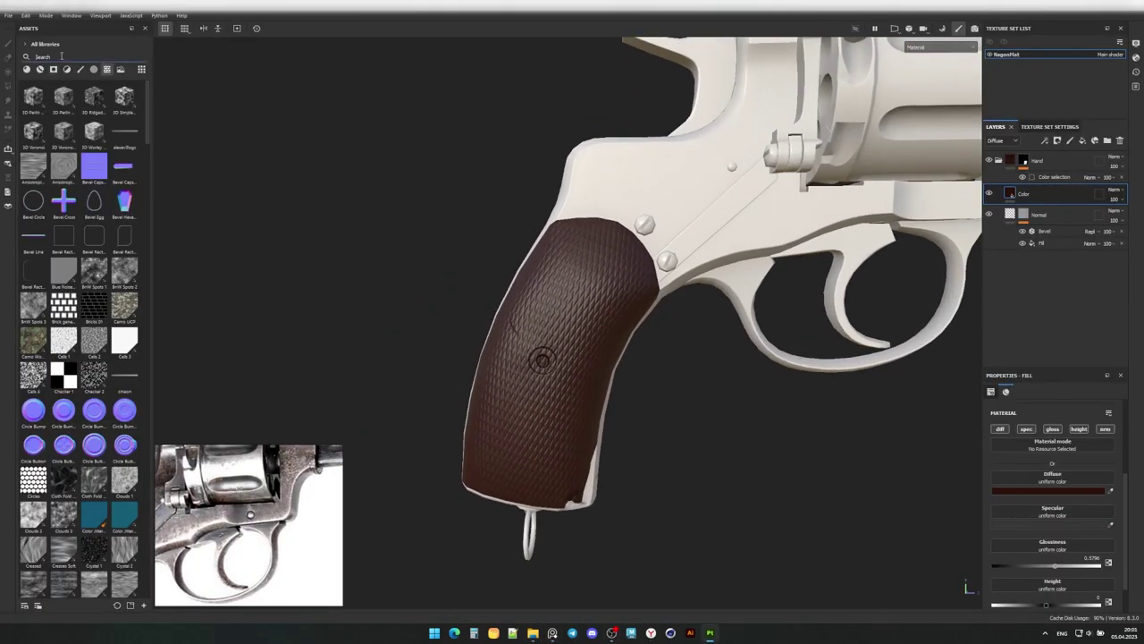
Assign the wood_2 textures to the Color fill's diffuse, specular and glossiness slots.
{"action": "type", "text": "wood_"}
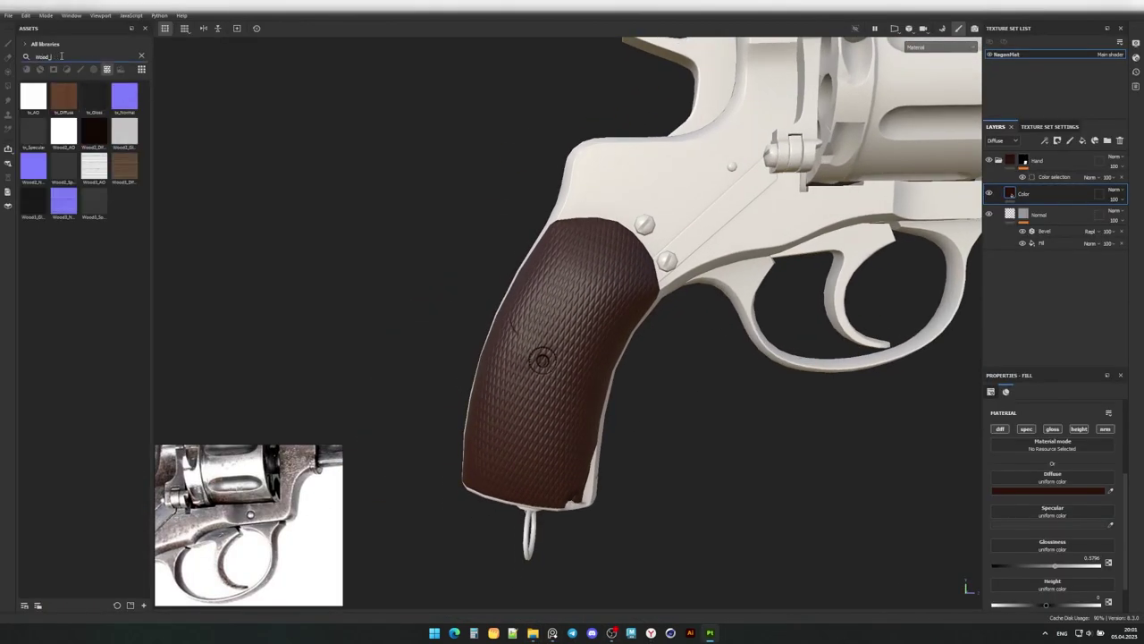
{"action": "type", "text": "2"}
{"action": "mouse_move", "coordinate": [63, 97]}
{"action": "left_mouse_down"}
{"action": "mouse_move", "coordinate": [1064, 483]}
{"action": "mouse_move", "coordinate": [1039, 493]}
{"action": "left_mouse_up"}
{"action": "scroll", "coordinate": [1041, 495], "scroll_direction": "up", "scroll_amount": 4}
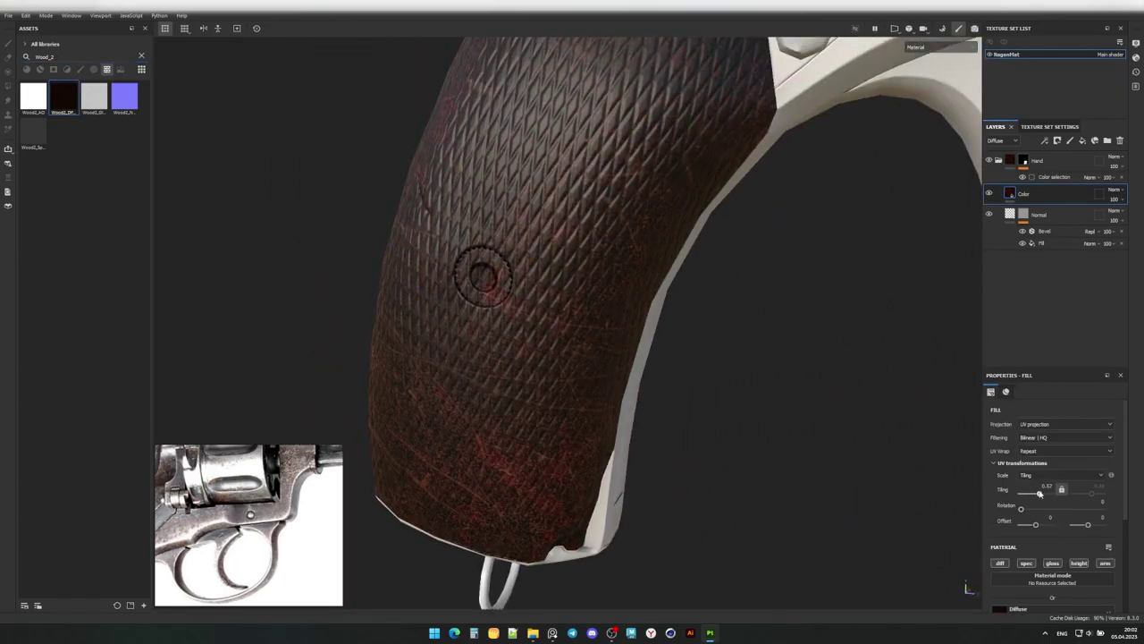
{"action": "scroll", "coordinate": [199, 302], "scroll_direction": "down", "scroll_amount": 5}
{"action": "scroll", "coordinate": [1026, 485], "scroll_direction": "down", "scroll_amount": 4}
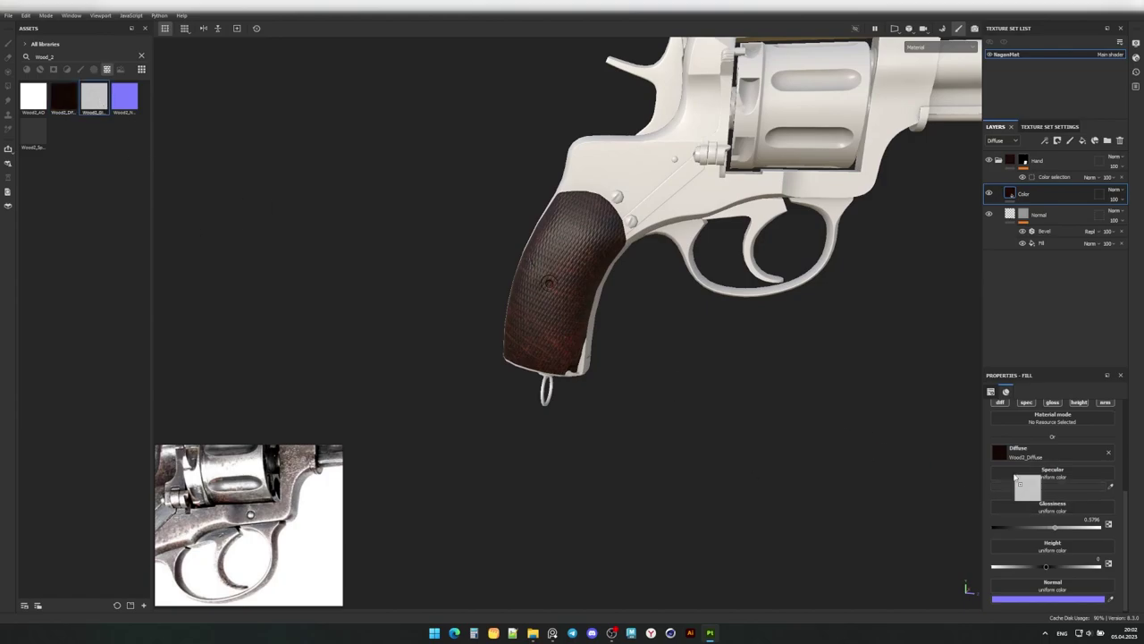
{"action": "left_click_drag", "start_coordinate": [1016, 480], "coordinate": [1019, 487]}
Zoom and orbit around the grip to inspect the Wood2 wood.
{"action": "mouse_move", "coordinate": [526, 209]}
{"action": "right_mouse_down", "text": "alt"}
{"action": "mouse_move", "coordinate": [662, 401]}
{"action": "mouse_move", "coordinate": [176, 245]}
{"action": "right_mouse_up", "text": "alt"}
{"action": "left_click_drag", "start_coordinate": [177, 245], "coordinate": [358, 268], "text": "alt"}
{"action": "mouse_move", "coordinate": [358, 269]}
{"action": "right_mouse_down", "text": "alt"}
{"action": "mouse_move", "coordinate": [585, 334]}
{"action": "mouse_move", "coordinate": [531, 301]}
{"action": "right_mouse_up", "text": "alt"}
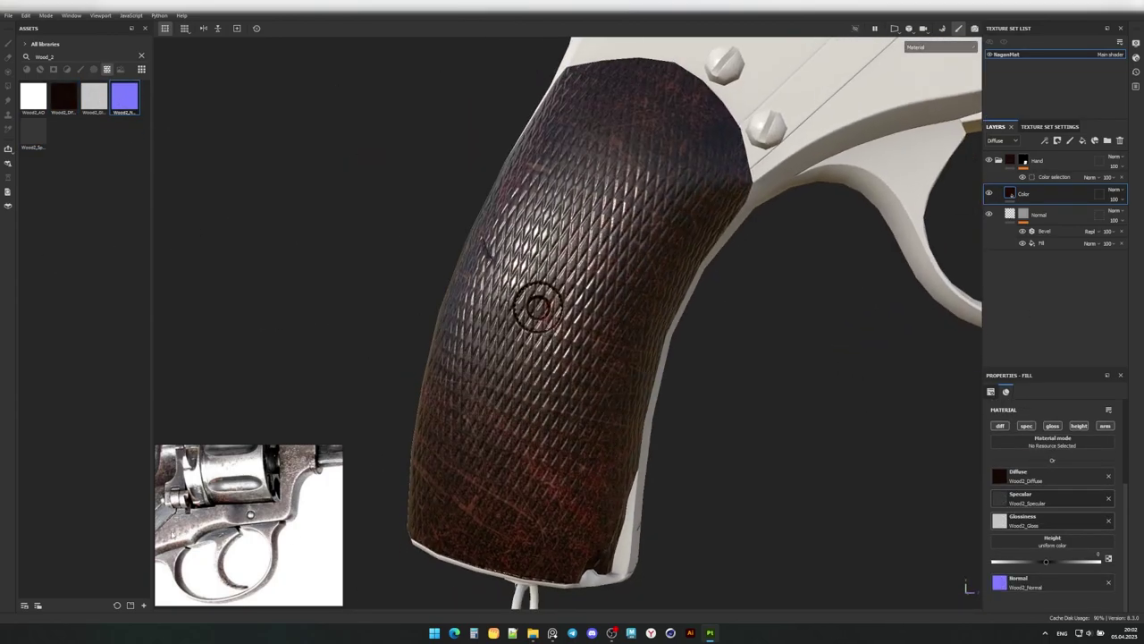
{"action": "left_click_drag", "start_coordinate": [531, 301], "coordinate": [558, 324], "text": "alt"}
Duplicate the Color layer with tx_Diffuse and tx_Specular textures, retiled to 2.
{"action": "key", "text": "ctrl+d"}
{"action": "left_click_drag", "start_coordinate": [63, 97], "coordinate": [1000, 475]}
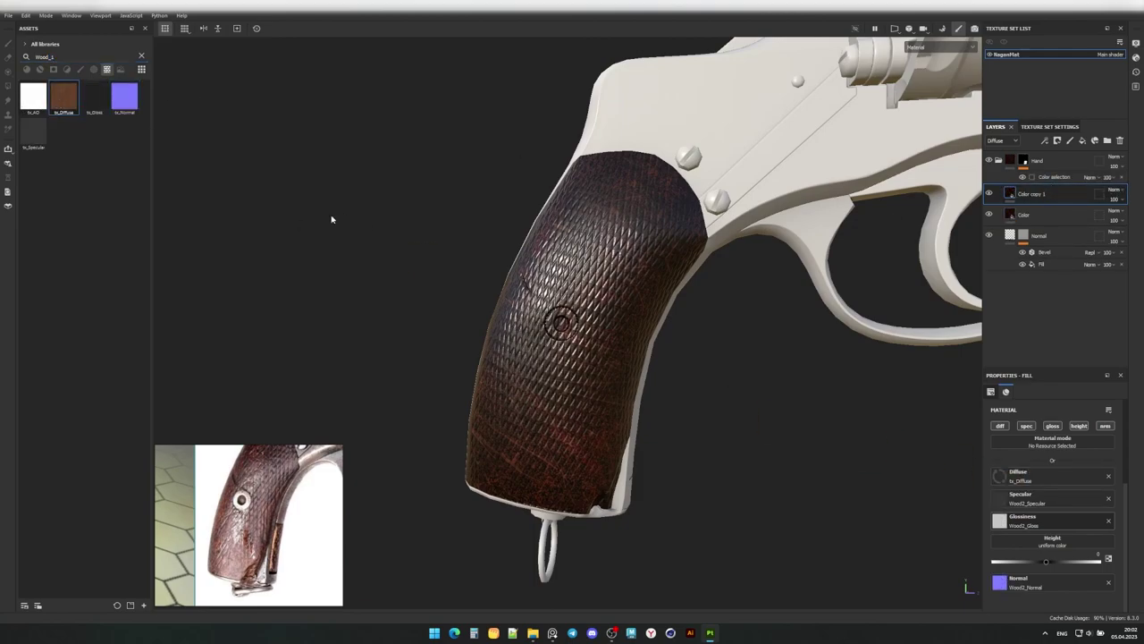
{"action": "left_click_drag", "start_coordinate": [33, 132], "coordinate": [1030, 505]}
{"action": "scroll", "coordinate": [1055, 501], "scroll_direction": "up", "scroll_amount": 3}
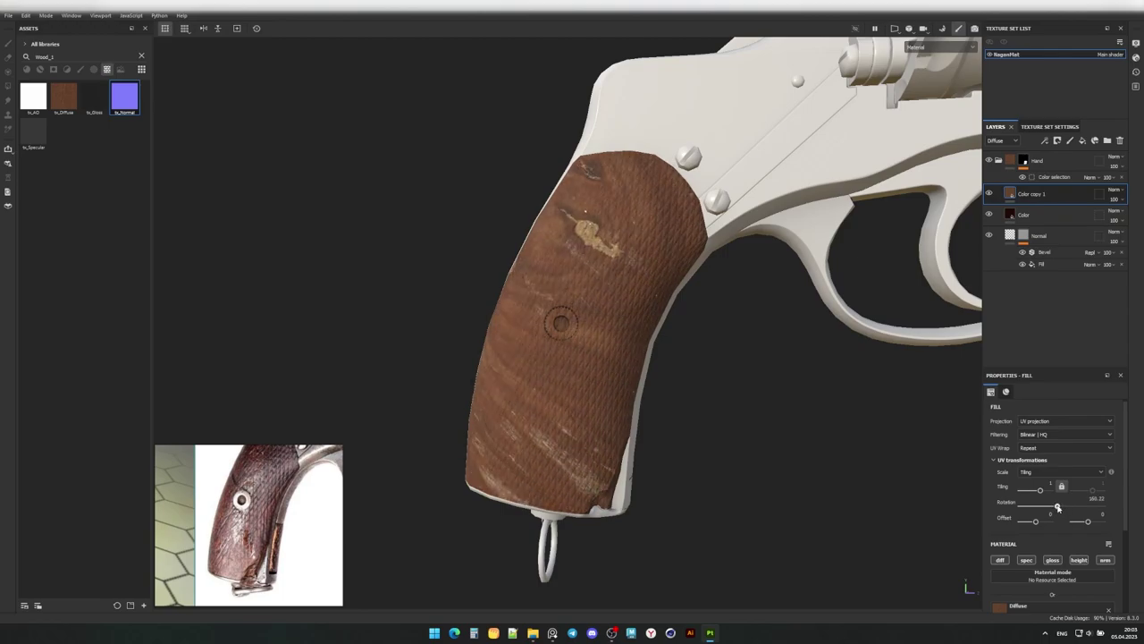
{"action": "scroll", "coordinate": [470, 332], "scroll_direction": "down", "scroll_amount": 3}
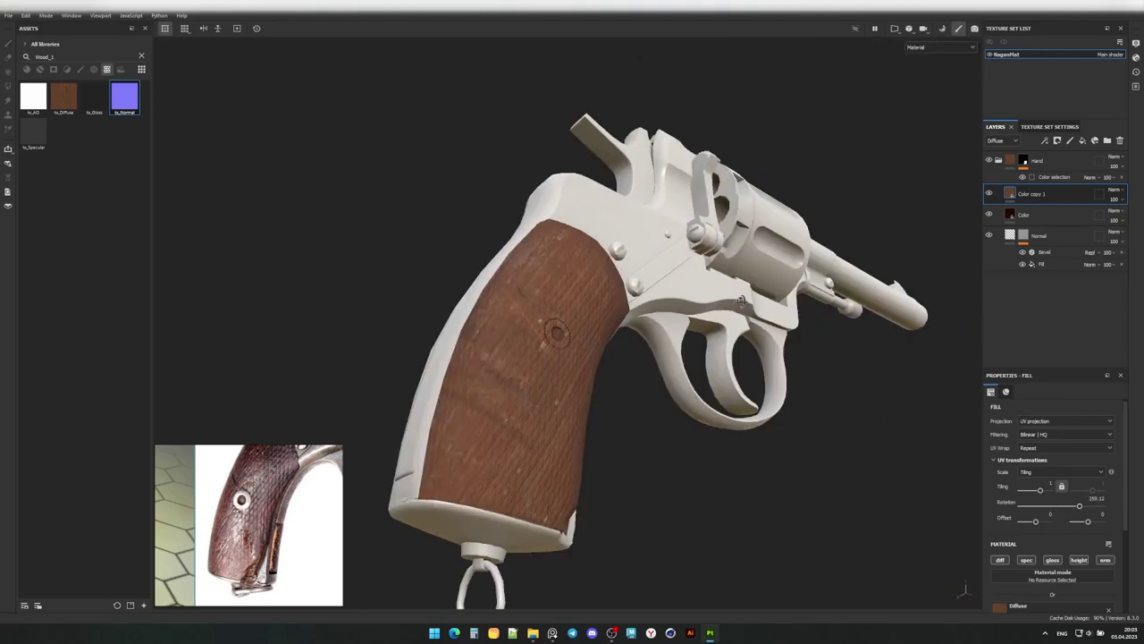
{"action": "scroll", "coordinate": [471, 332], "scroll_direction": "up", "scroll_amount": 3}
{"action": "left_click_drag", "start_coordinate": [1040, 490], "coordinate": [1047, 490]}
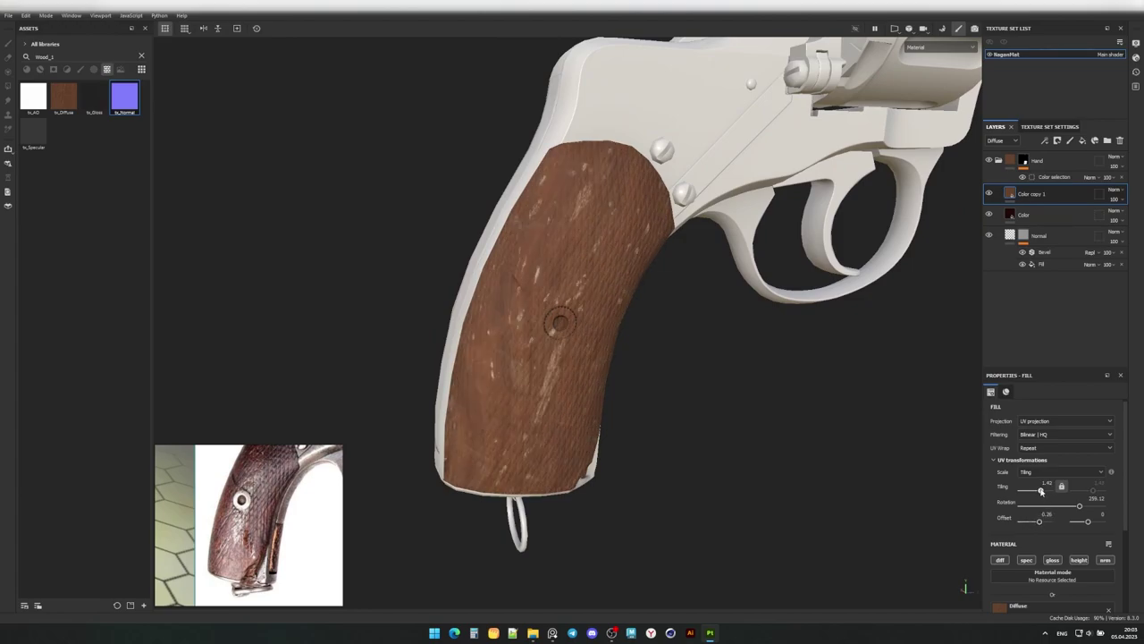
{"action": "left_click_drag", "start_coordinate": [1043, 490], "coordinate": [1040, 524]}
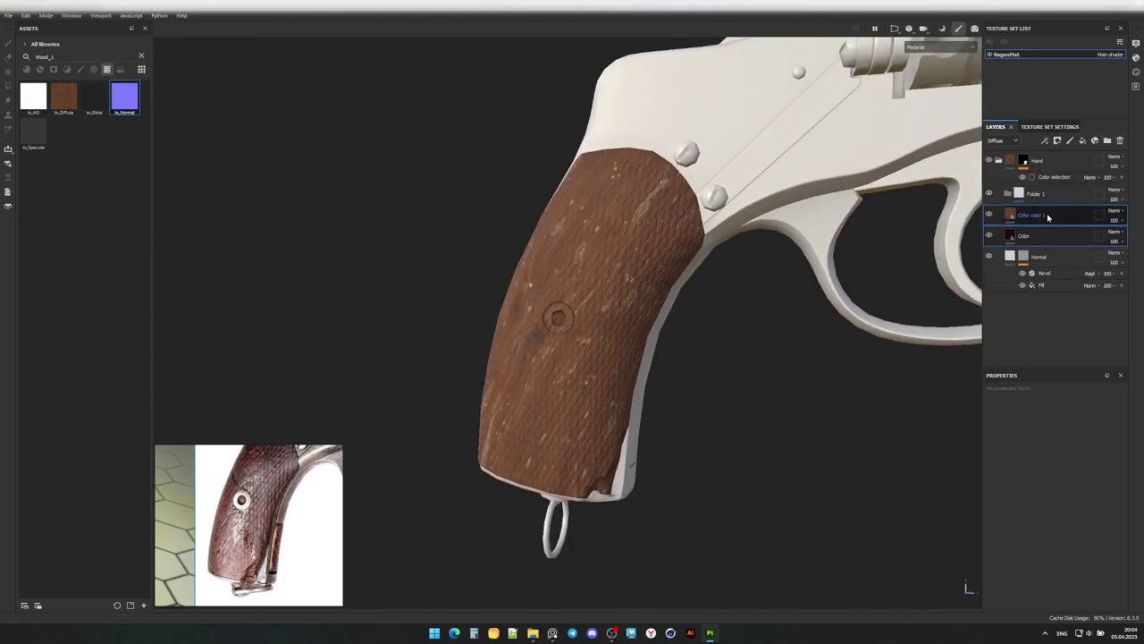
Rename the wood layers Wood_2 and Wood_Dark.
{"action": "double_click", "coordinate": [1037, 215]}
{"action": "type", "text": "Wood_2"}
{"action": "double_click", "coordinate": [1051, 236]}
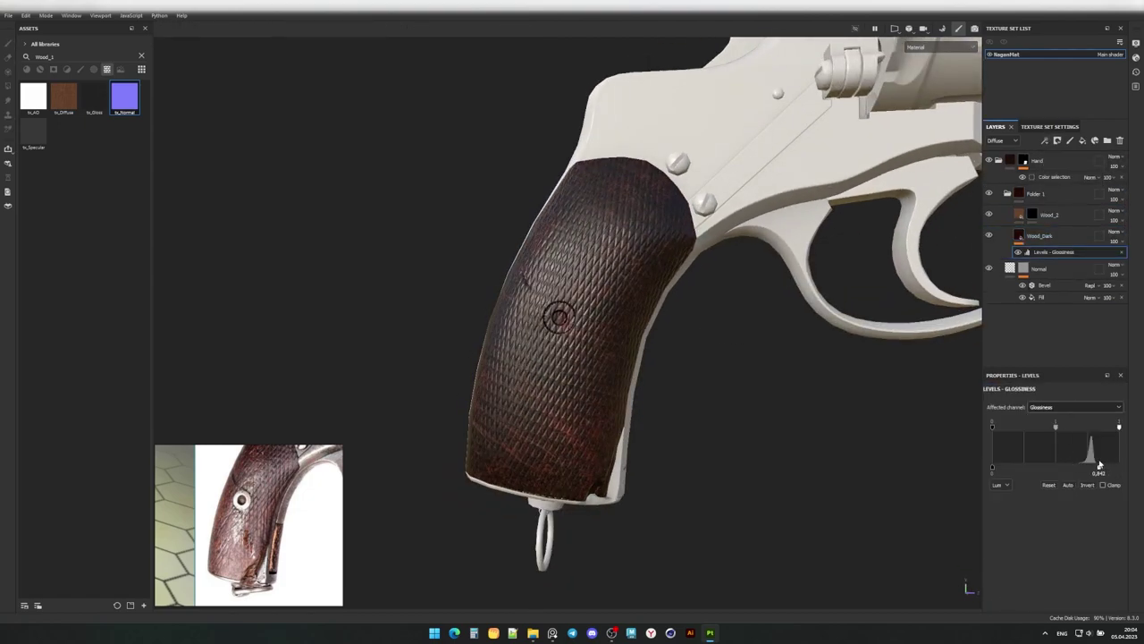
Add a Gloss fill layer with only the glossiness channel enabled, lowered.
{"action": "left_click", "coordinate": [1082, 140]}
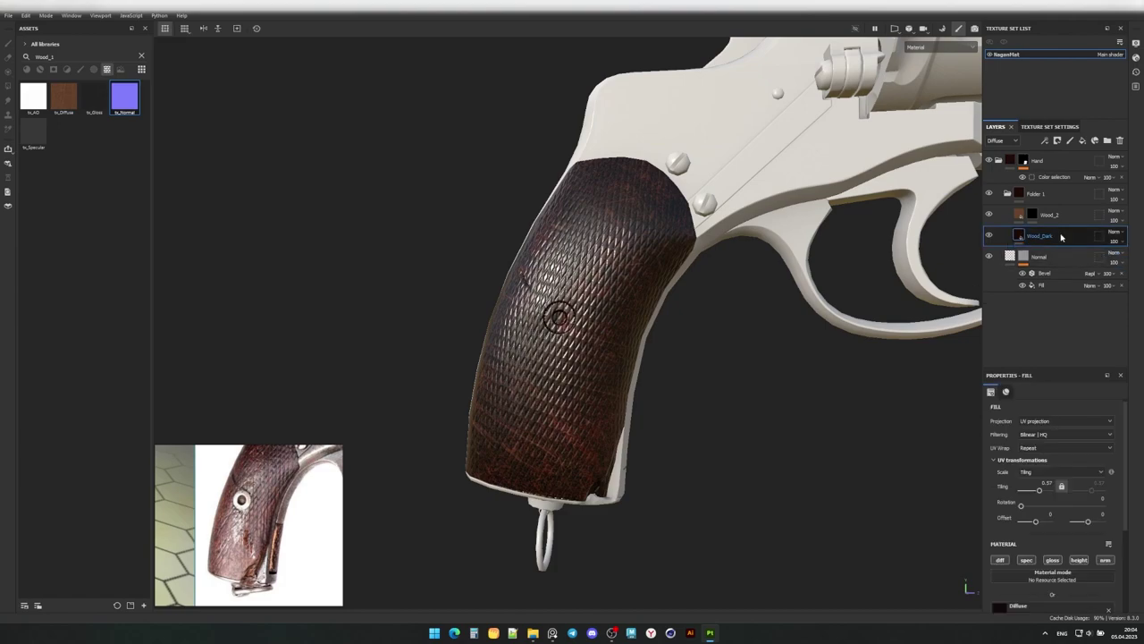
{"action": "double_click", "coordinate": [1041, 236]}
{"action": "left_click", "coordinate": [1052, 560]}
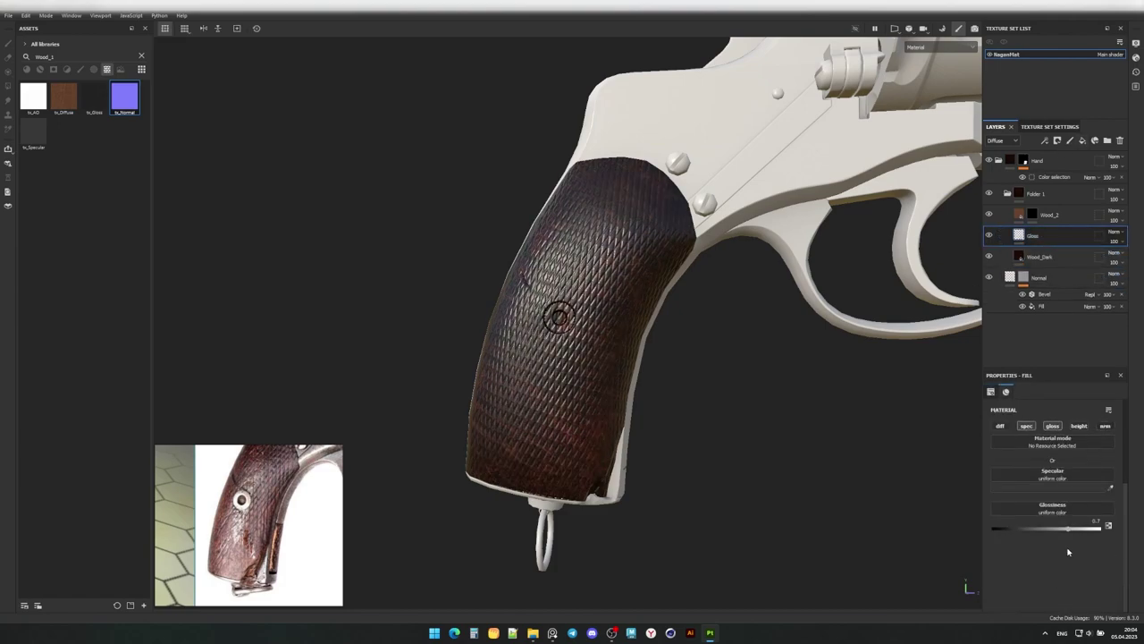
{"action": "scroll", "coordinate": [1064, 532], "scroll_direction": "down", "scroll_amount": 3}
{"action": "left_click_drag", "start_coordinate": [1047, 524], "coordinate": [994, 525]}
Set Wood_Dark's tiling to 2 and the Gloss layer's glossiness to about 0.30.
{"action": "left_click", "coordinate": [1040, 257]}
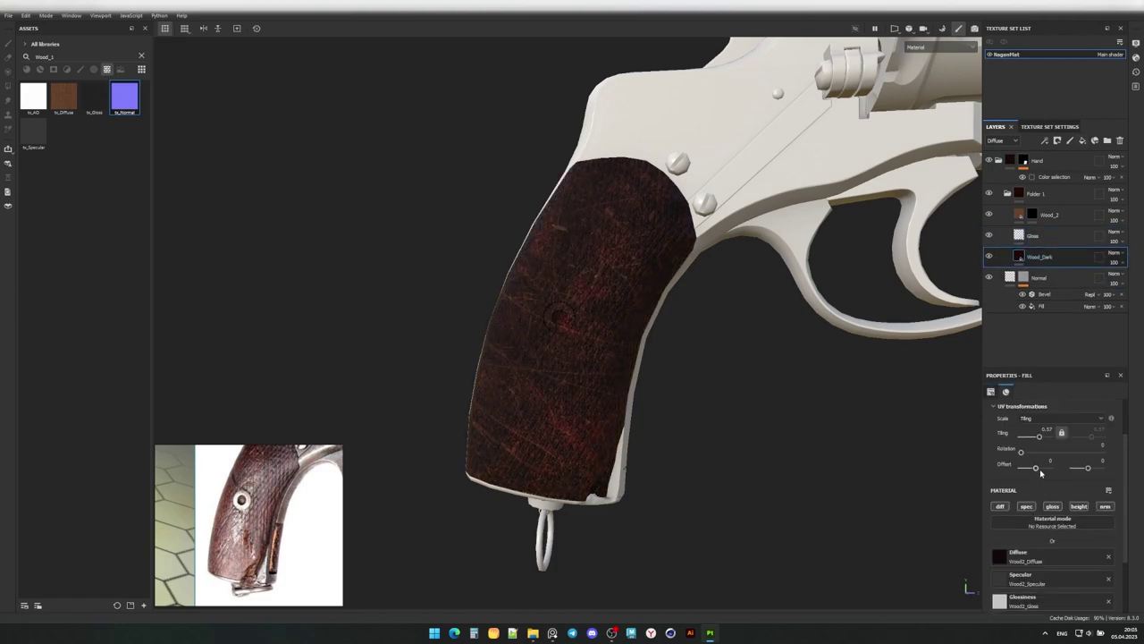
{"action": "left_click_drag", "start_coordinate": [644, 385], "coordinate": [707, 394], "text": "alt"}
{"action": "scroll", "coordinate": [707, 395], "scroll_direction": "up", "scroll_amount": 5}
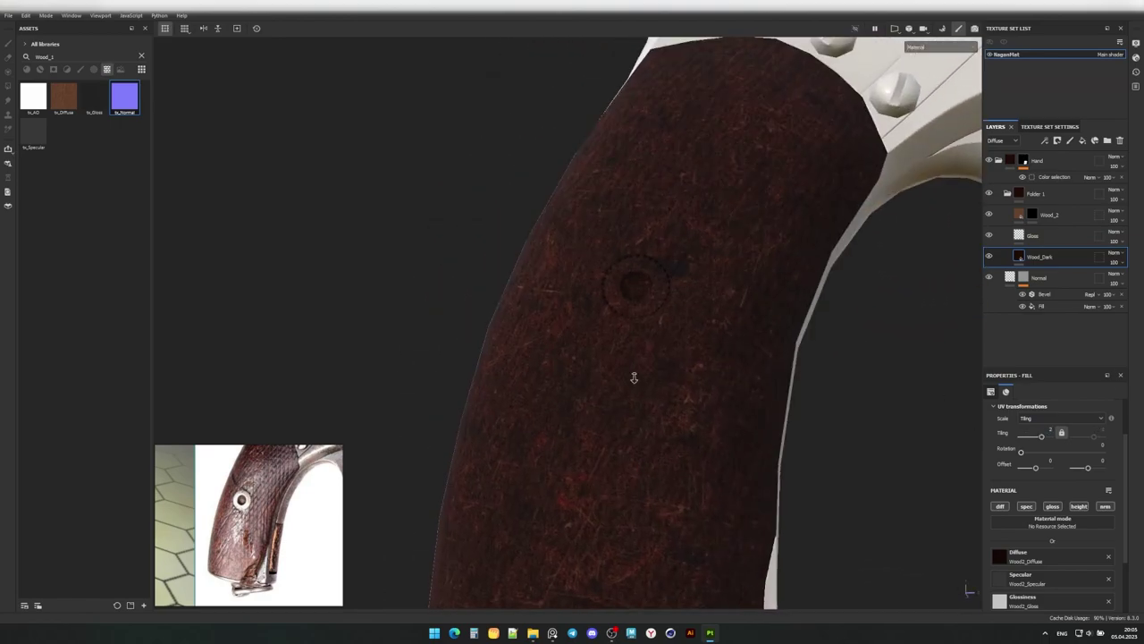
{"action": "scroll", "coordinate": [707, 394], "scroll_direction": "down", "scroll_amount": 5}
{"action": "left_click", "coordinate": [1037, 235]}
{"action": "left_click", "coordinate": [1026, 576]}
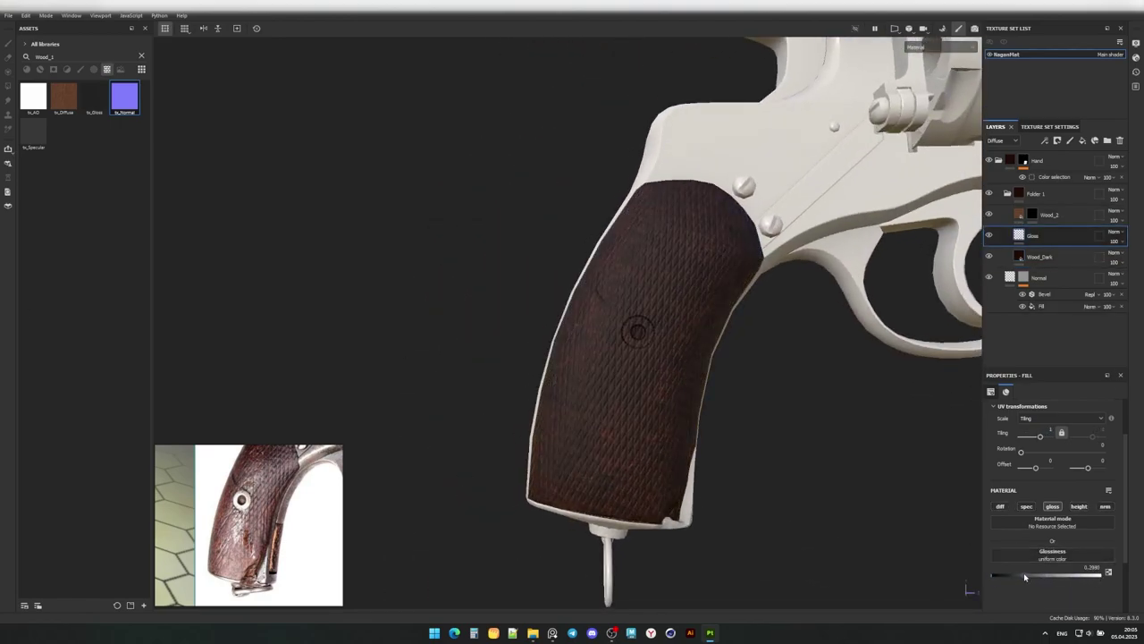
Switch to painting on the Wood_2 layer with the Assets filtered to brushes.
{"action": "key", "text": "1"}
{"action": "left_click_drag", "start_coordinate": [644, 358], "coordinate": [554, 375], "text": "alt"}
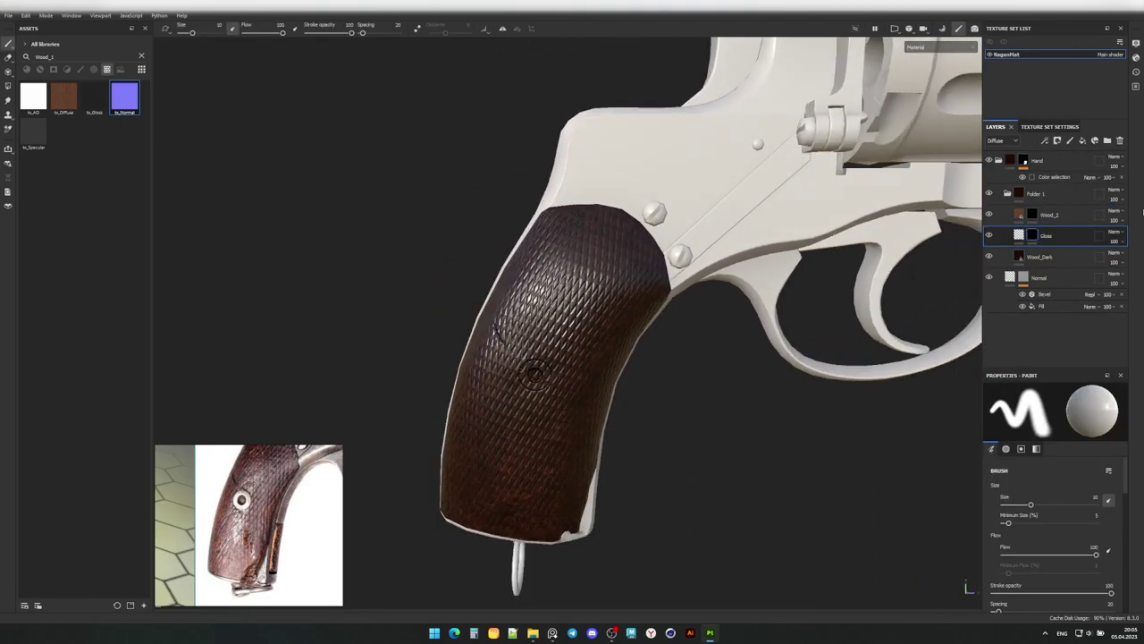
{"action": "left_click", "coordinate": [1046, 215]}
{"action": "left_click", "coordinate": [141, 55]}
{"action": "left_click", "coordinate": [79, 69]}
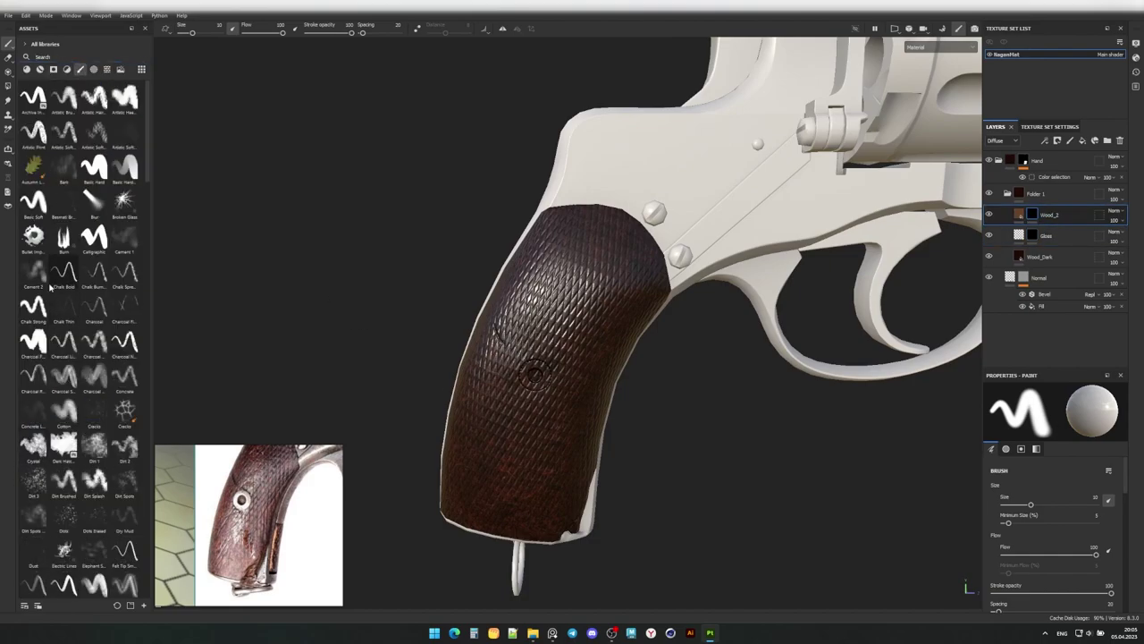
Try the Cement 1, Fur Soft, Dirt Splash and Dirt Brushed brushes, undoing a test patch.
{"action": "left_click", "coordinate": [124, 235]}
{"action": "scroll", "coordinate": [536, 435], "scroll_direction": "up", "scroll_amount": 3}
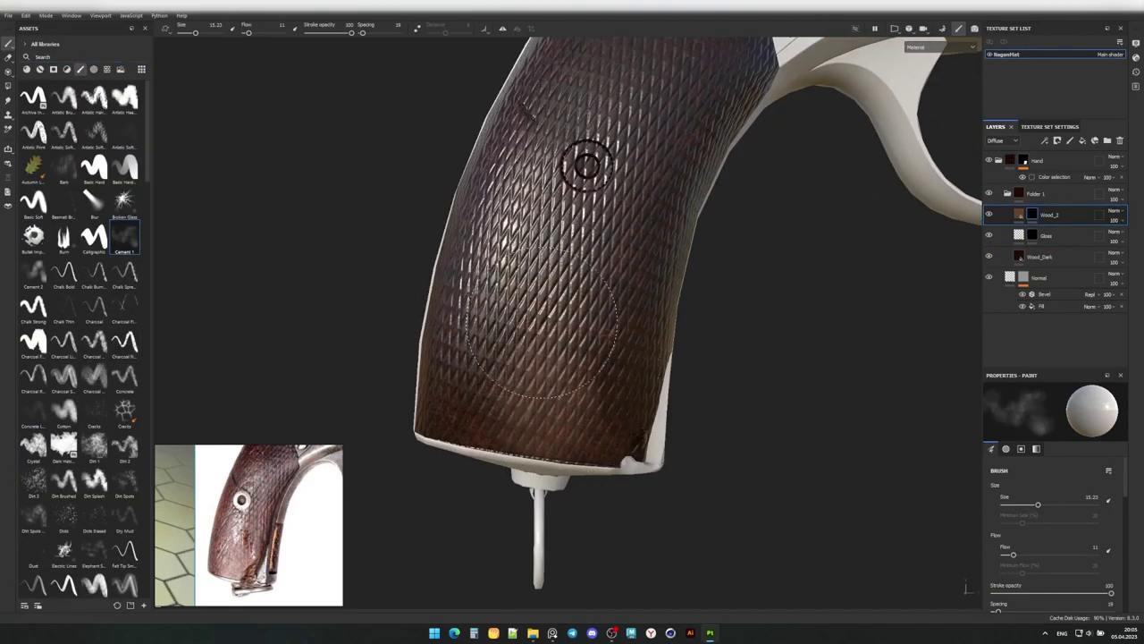
{"action": "mouse_move", "coordinate": [541, 339]}
{"action": "left_mouse_down", "text": "alt"}
{"action": "mouse_move", "coordinate": [562, 345]}
{"action": "mouse_move", "coordinate": [549, 382]}
{"action": "left_mouse_up", "text": "alt"}
{"action": "scroll", "coordinate": [32, 431], "scroll_direction": "down", "scroll_amount": 5}
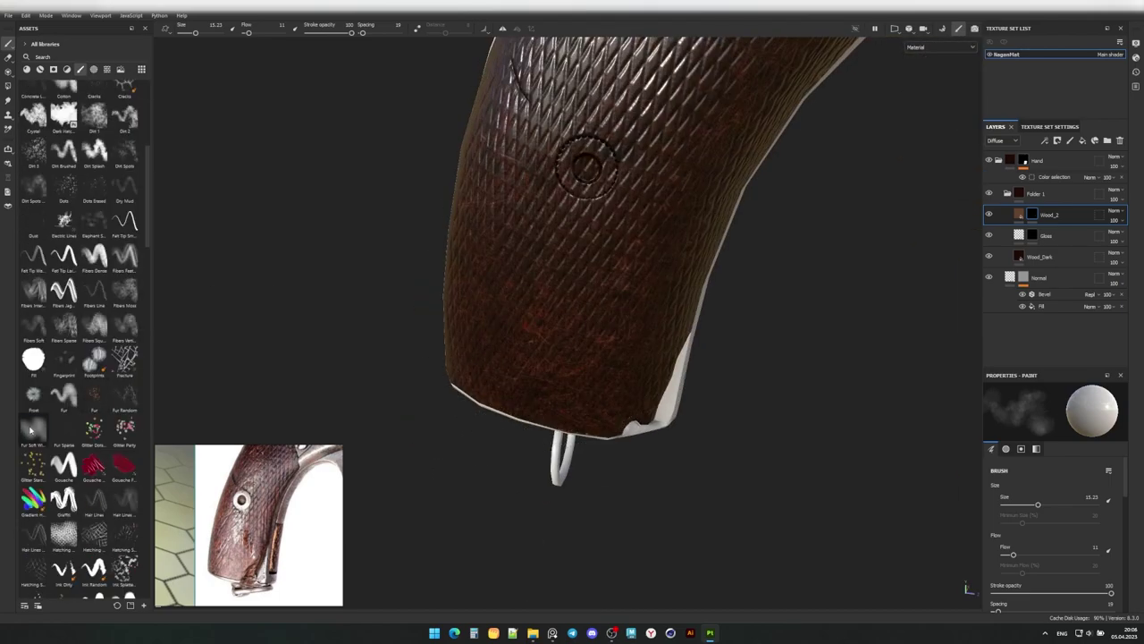
{"action": "left_click", "coordinate": [31, 431]}
{"action": "left_click", "coordinate": [94, 150]}
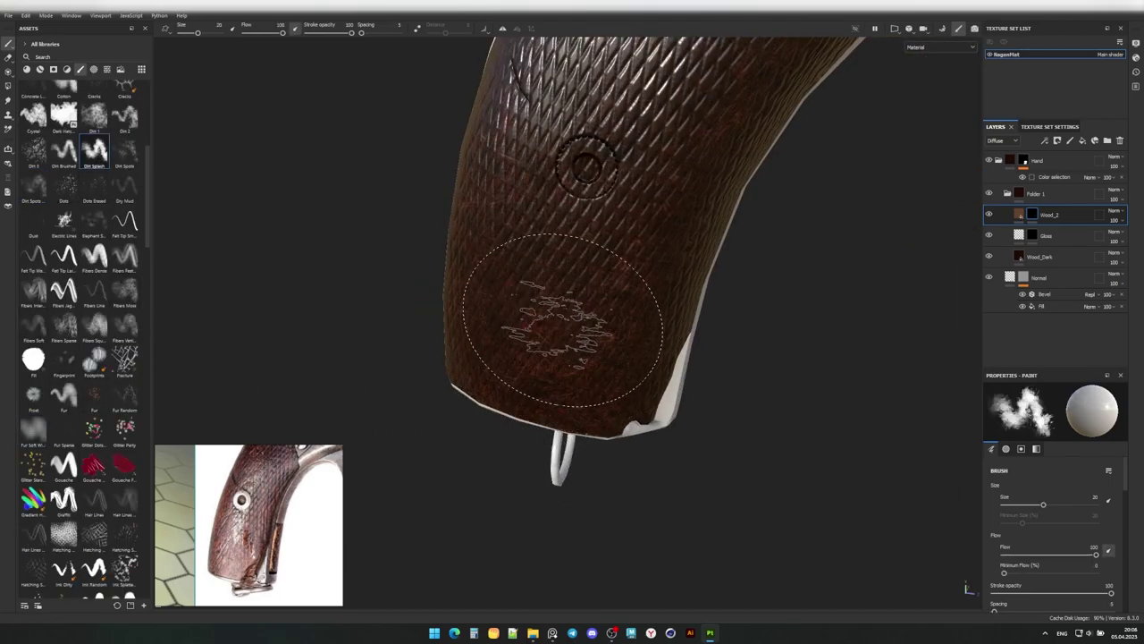
{"action": "left_click", "coordinate": [64, 150]}
{"action": "left_click_drag", "start_coordinate": [547, 375], "coordinate": [556, 317]}
{"action": "left_click_drag", "start_coordinate": [579, 383], "coordinate": [537, 357], "text": "alt"}
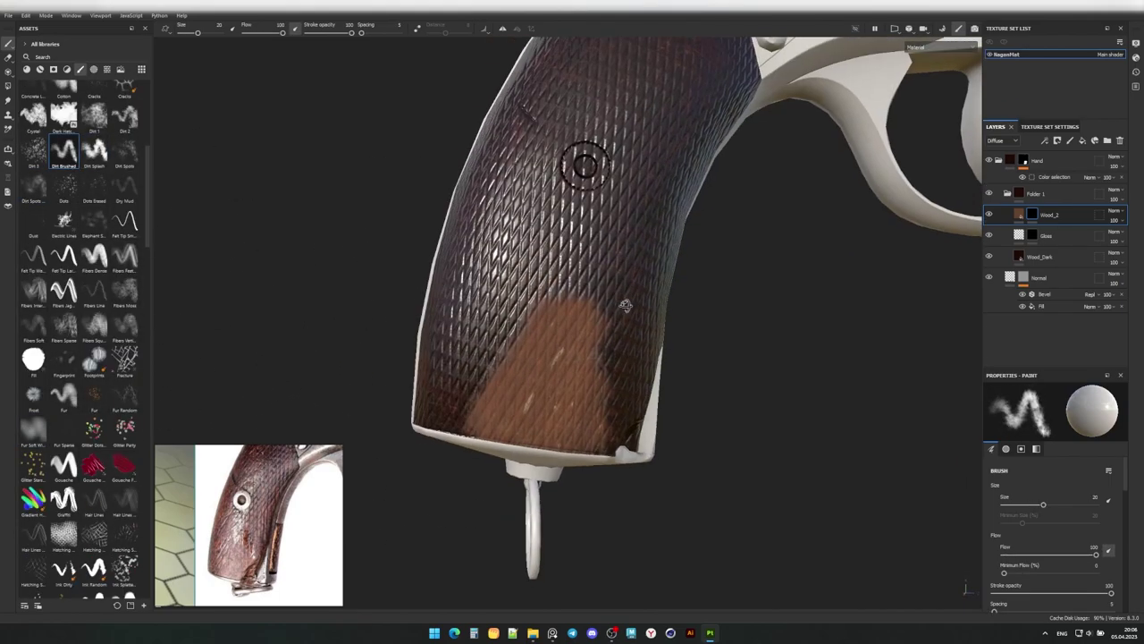
{"action": "key", "text": "ctrl+z"}
Paint worn patches on the lower and upper grip with the Dirt 1 brush.
{"action": "left_click", "coordinate": [94, 114]}
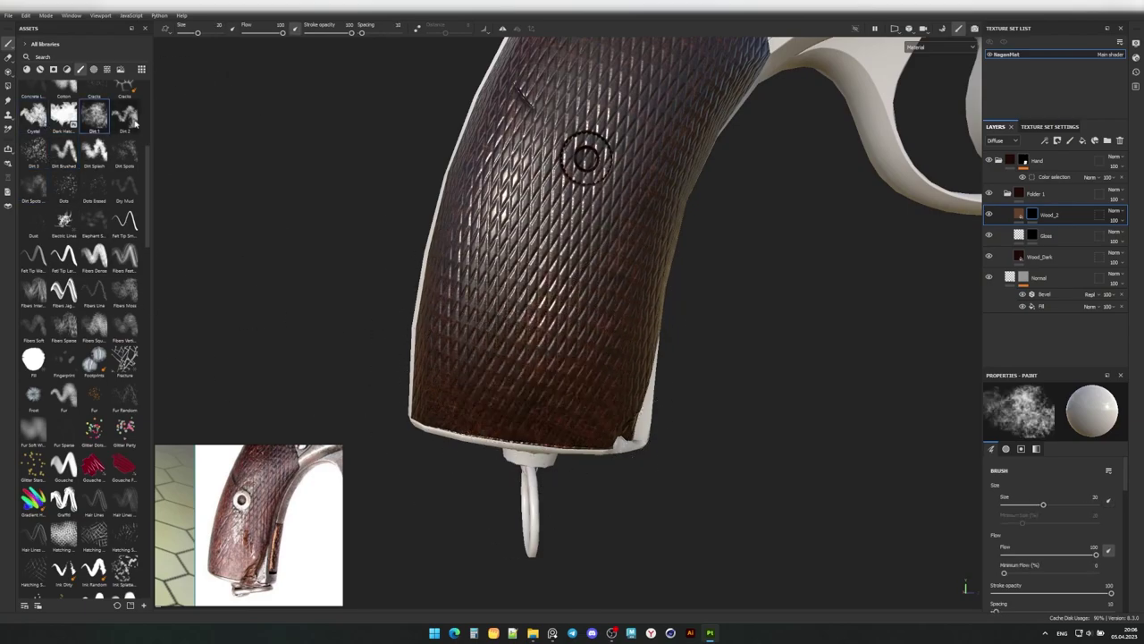
{"action": "mouse_move", "coordinate": [434, 276]}
{"action": "left_mouse_down", "text": "alt"}
{"action": "mouse_move", "coordinate": [587, 383]}
{"action": "mouse_move", "coordinate": [555, 393]}
{"action": "left_mouse_up", "text": "alt"}
{"action": "mouse_move", "coordinate": [555, 394]}
{"action": "left_mouse_down"}
{"action": "mouse_move", "coordinate": [486, 460]}
{"action": "mouse_move", "coordinate": [615, 268]}
{"action": "left_mouse_up"}
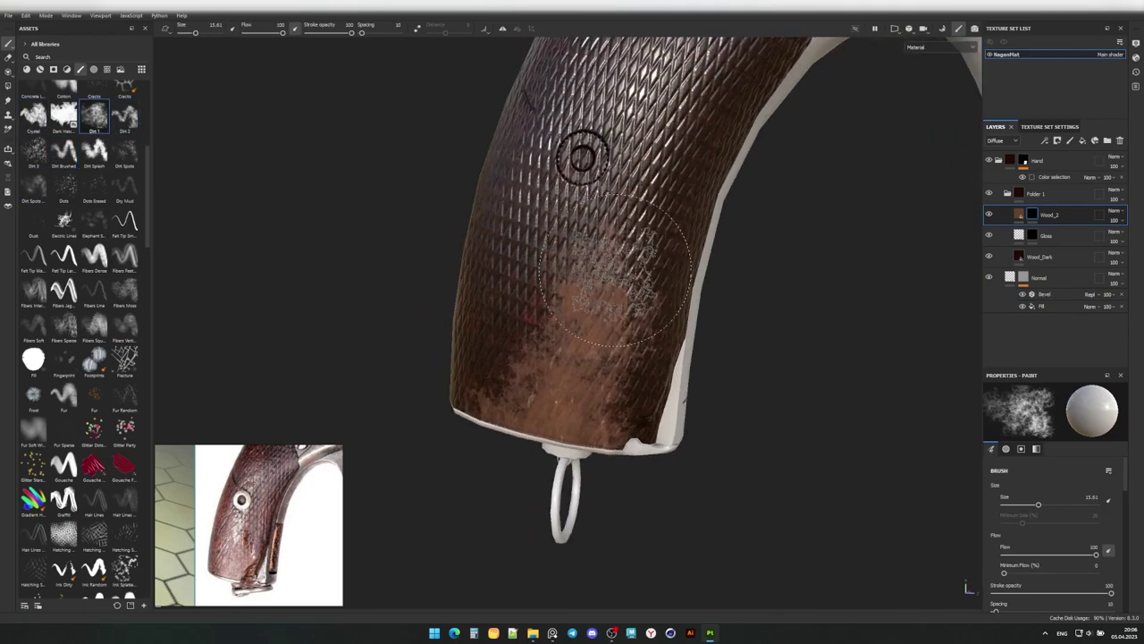
{"action": "mouse_move", "coordinate": [647, 338]}
{"action": "left_mouse_down", "text": "alt"}
{"action": "mouse_move", "coordinate": [702, 116]}
{"action": "mouse_move", "coordinate": [549, 409]}
{"action": "left_mouse_up", "text": "alt"}
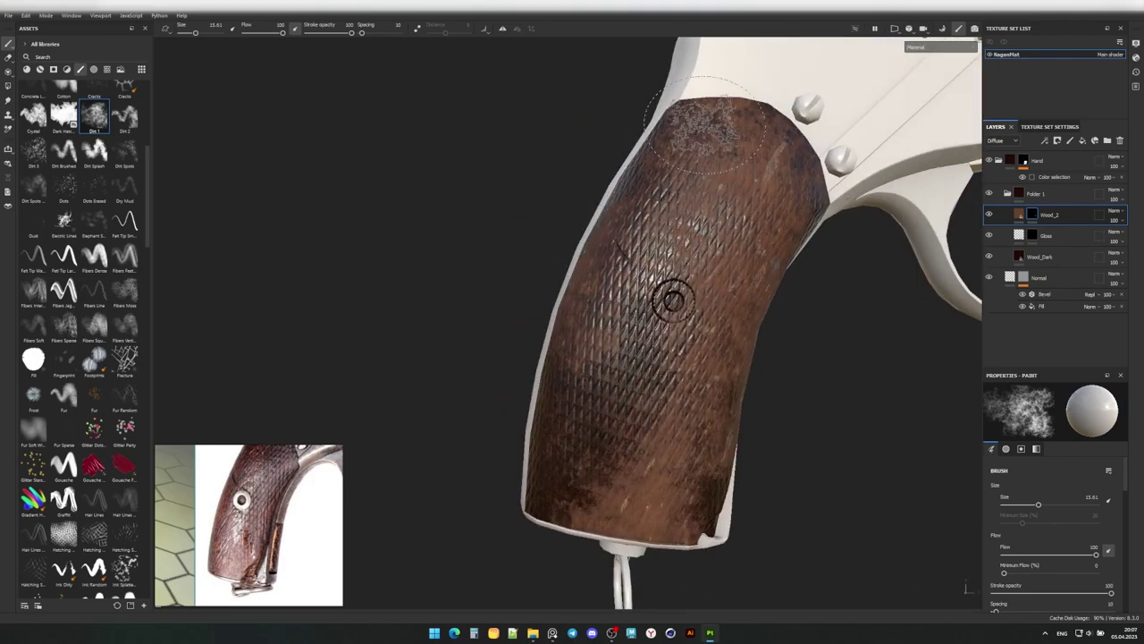
{"action": "mouse_move", "coordinate": [670, 304]}
{"action": "left_mouse_down", "text": "alt"}
{"action": "mouse_move", "coordinate": [757, 461]}
{"action": "mouse_move", "coordinate": [561, 342]}
{"action": "mouse_move", "coordinate": [556, 409]}
{"action": "mouse_move", "coordinate": [629, 179]}
{"action": "mouse_move", "coordinate": [787, 375]}
{"action": "left_mouse_up", "text": "alt"}
{"action": "scroll", "coordinate": [776, 354], "scroll_direction": "up", "scroll_amount": 5}
Anchor Wood_2's mask as Del_Normal and add a fill effect to the Normal layer's mask.
{"action": "right_click", "coordinate": [1033, 214]}
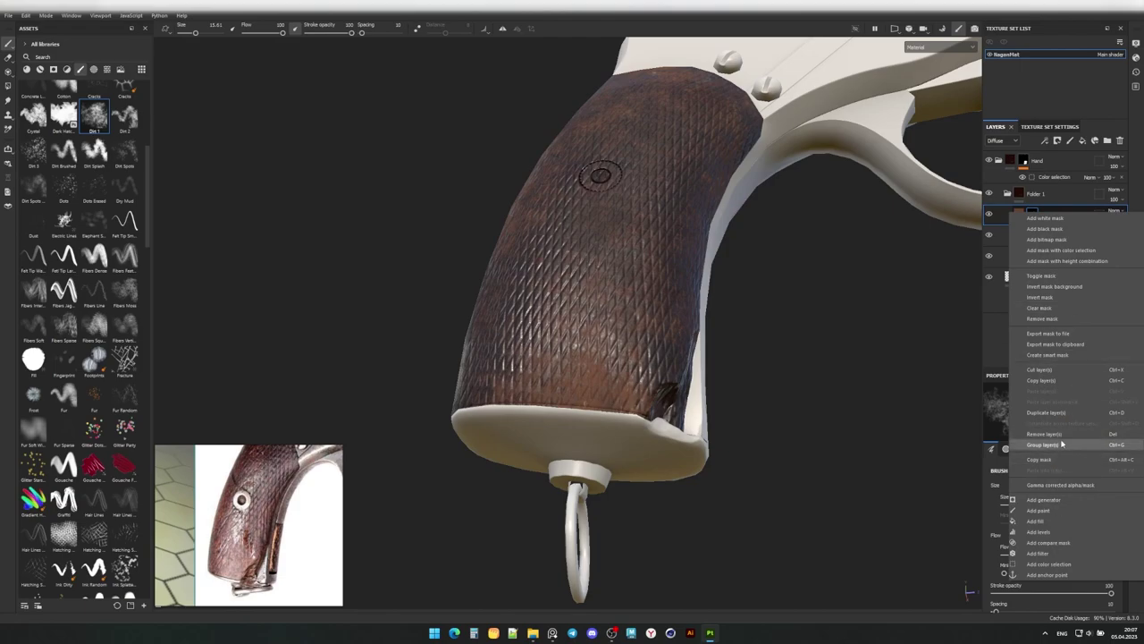
{"action": "left_click", "coordinate": [1046, 575]}
{"action": "type", "text": "Delete_Normal"}
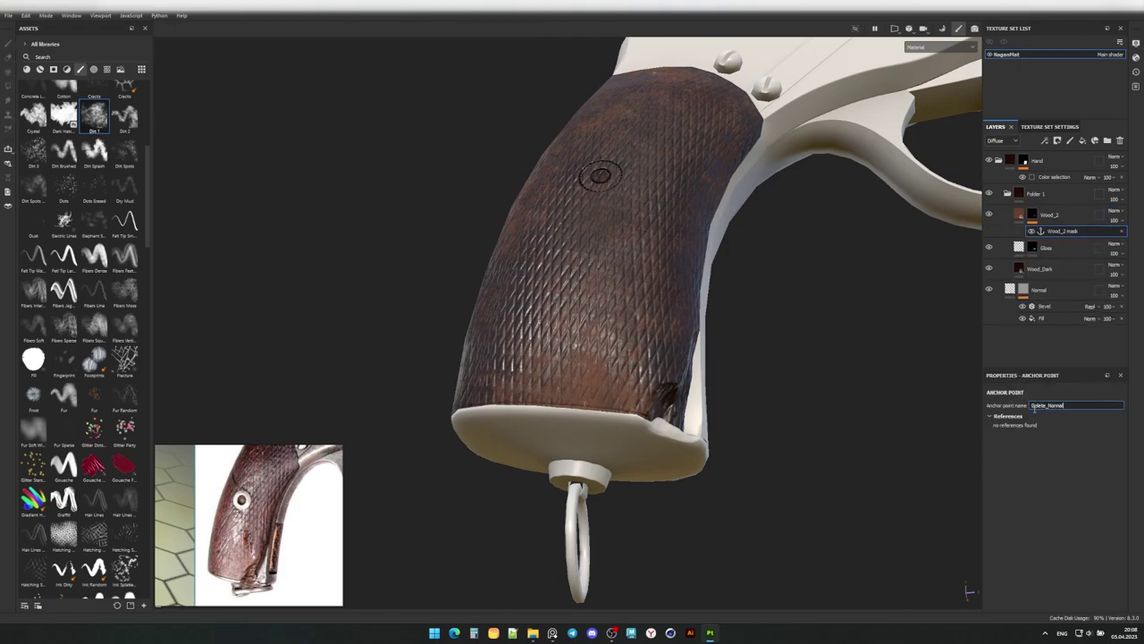
{"action": "left_click", "coordinate": [1037, 290]}
{"action": "left_click", "coordinate": [1044, 140]}
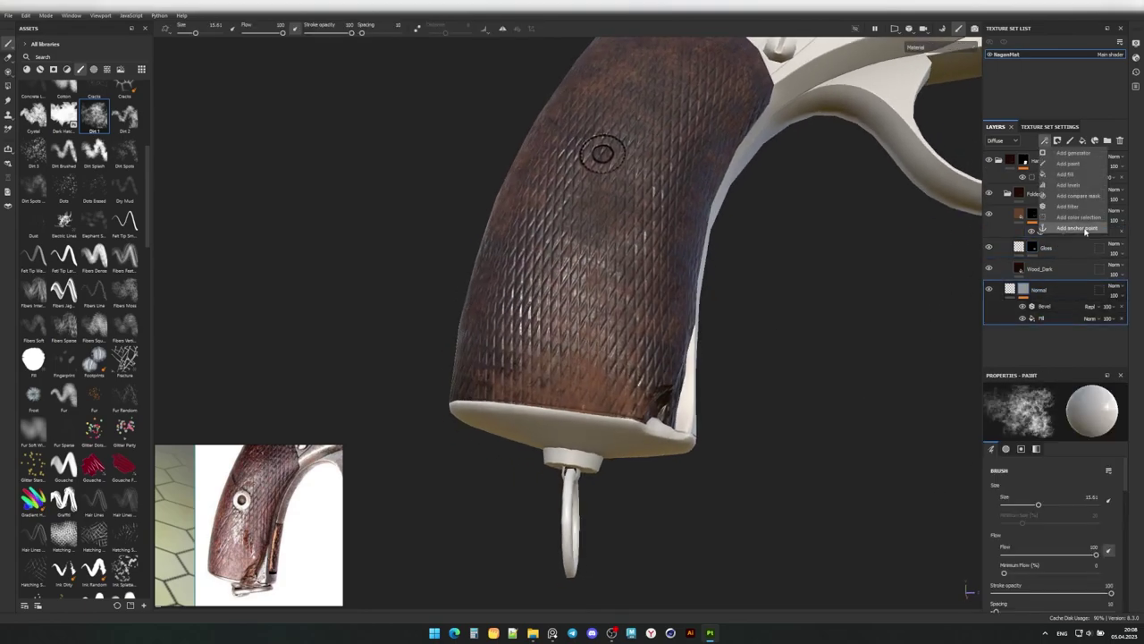
{"action": "left_click", "coordinate": [1078, 228]}
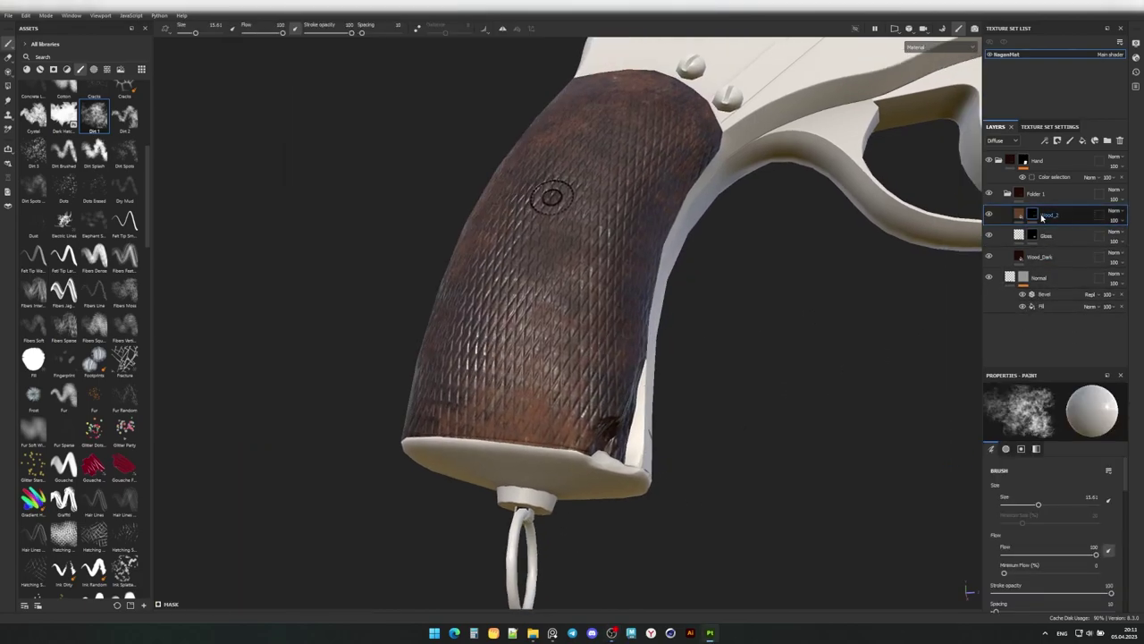
{"action": "right_click", "coordinate": [1041, 217]}
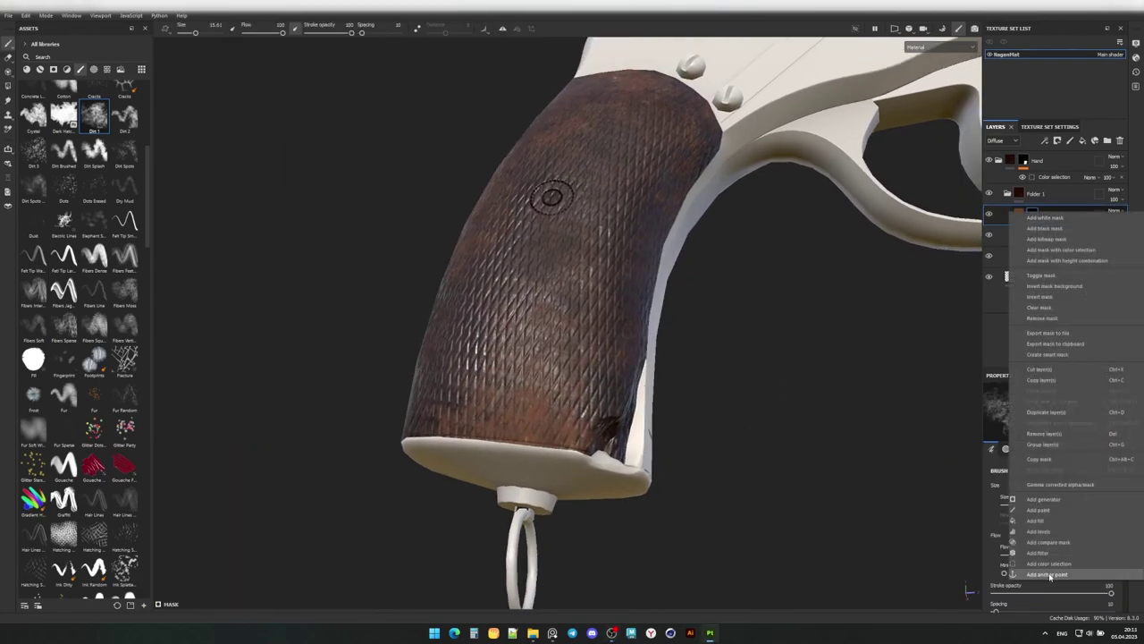
{"action": "left_click", "coordinate": [1010, 404]}
{"action": "type", "text": "Del_Normal"}
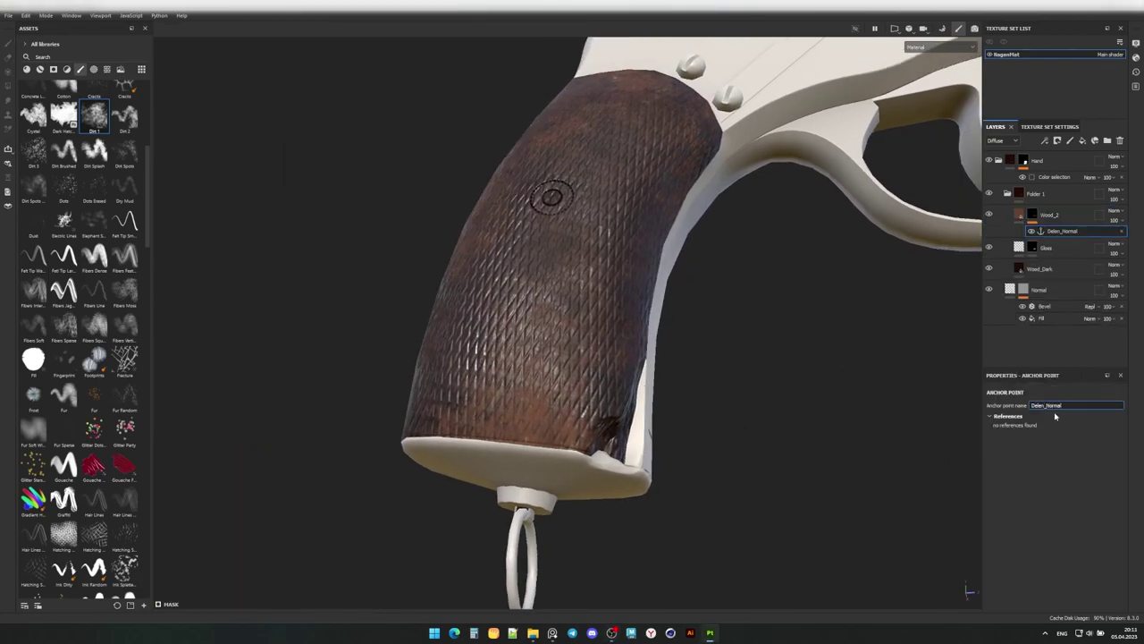
{"action": "right_click", "coordinate": [1025, 292]}
{"action": "left_click", "coordinate": [1003, 315]}
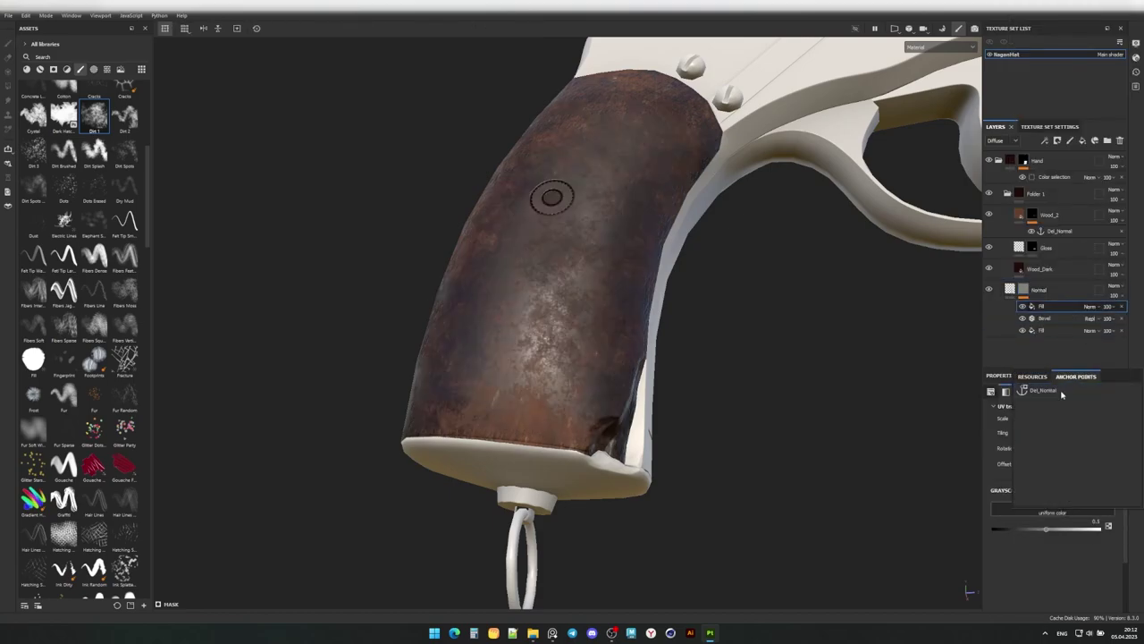
Feed the Del_Normal anchor into the mask fill's grayscale source.
{"action": "left_click", "coordinate": [1061, 394]}
{"action": "scroll", "coordinate": [1017, 561], "scroll_direction": "down", "scroll_amount": 1}
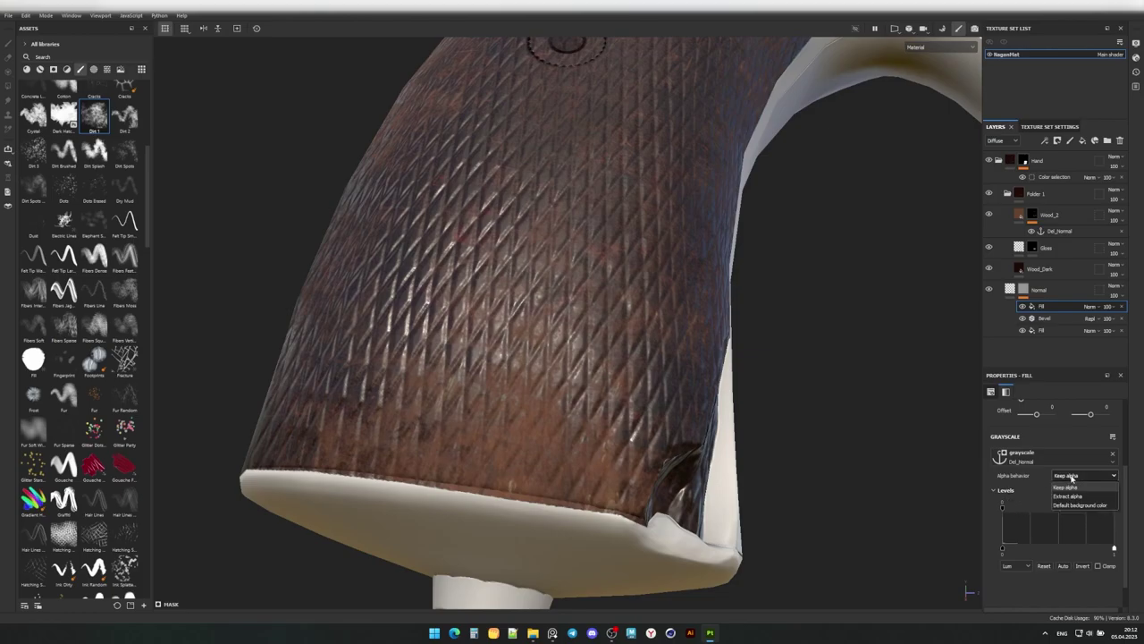
{"action": "left_click", "coordinate": [1049, 214]}
{"action": "left_click_drag", "start_coordinate": [572, 322], "coordinate": [510, 274], "text": "alt"}
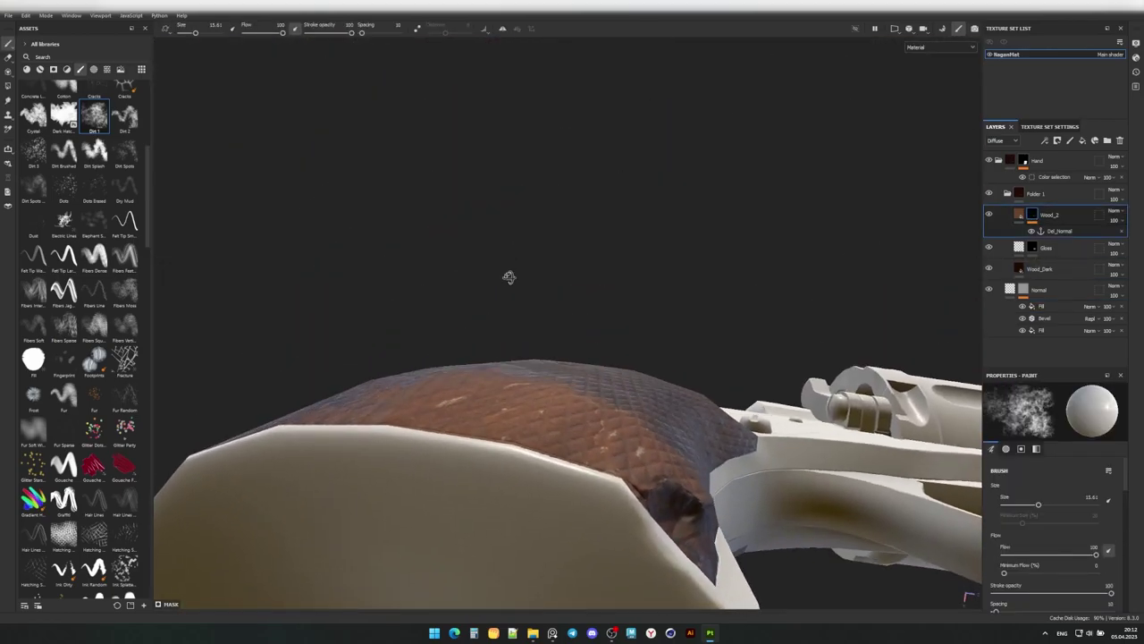
Move the top Fill effect below the Bevel and select the remaining Fill in Normal.
{"action": "left_click_drag", "start_coordinate": [1049, 309], "coordinate": [1048, 333]}
{"action": "scroll", "coordinate": [1049, 465], "scroll_direction": "up", "scroll_amount": 2}
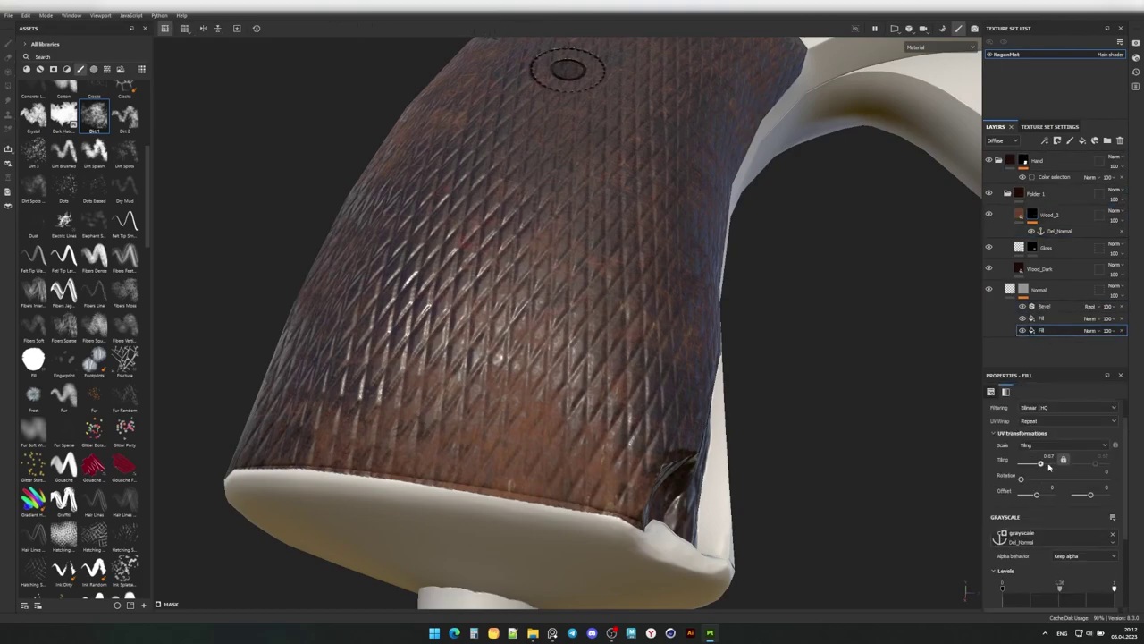
{"action": "scroll", "coordinate": [1055, 536], "scroll_direction": "down", "scroll_amount": 1}
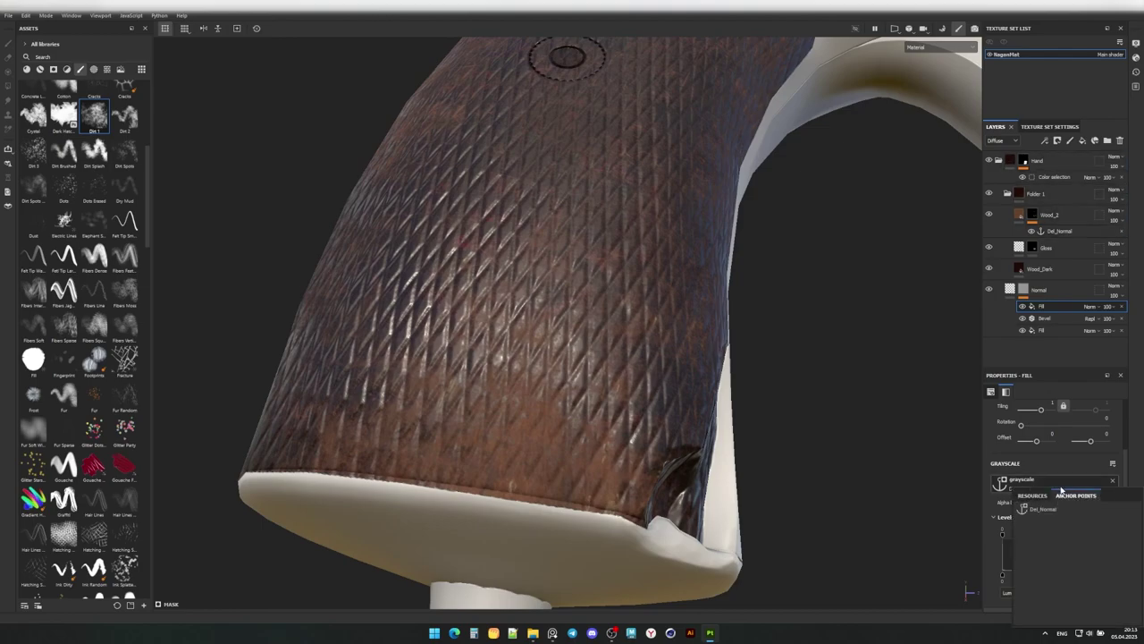
{"action": "left_click", "coordinate": [1033, 216]}
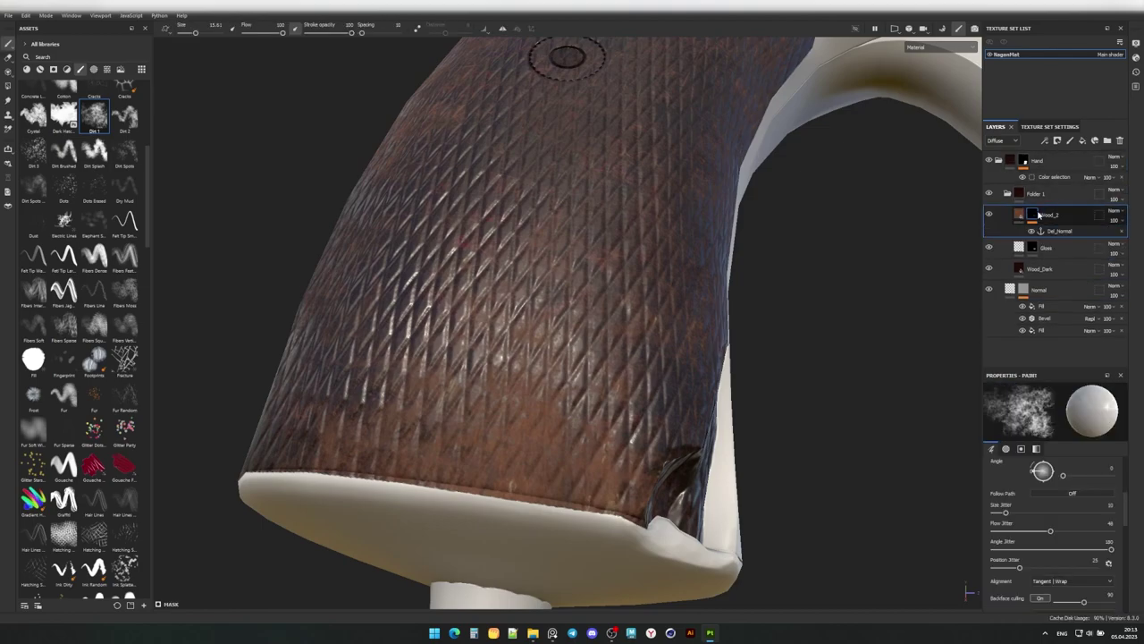
{"action": "left_click", "coordinate": [1062, 307]}
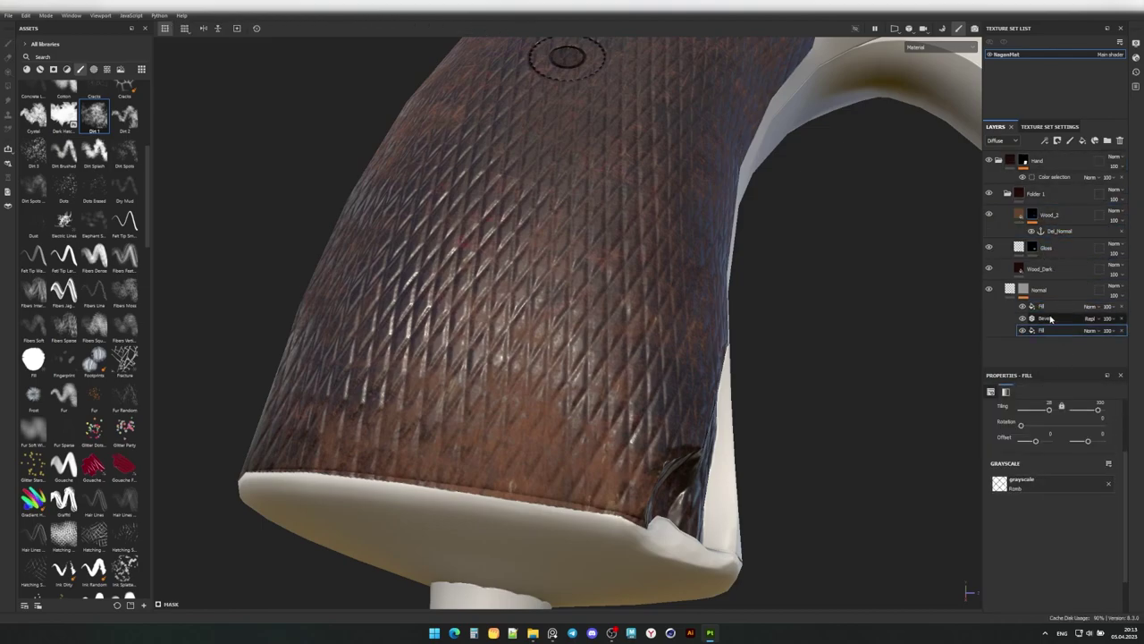
Create a new folder above the Normal layer and rename it N_Hight.
{"action": "left_click", "coordinate": [1083, 141]}
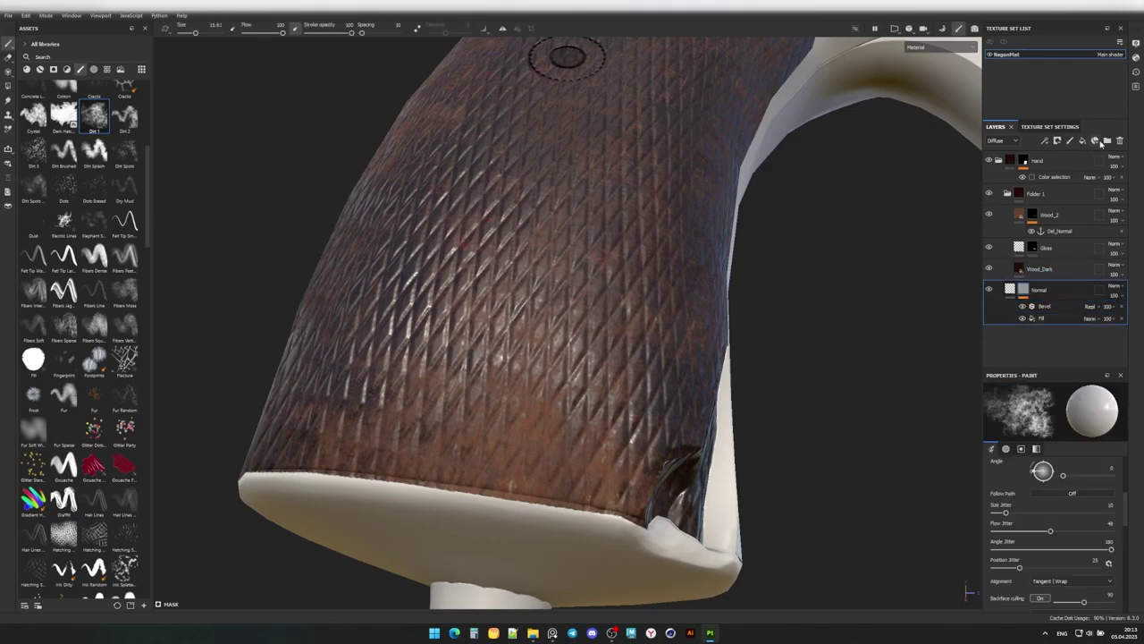
{"action": "double_click", "coordinate": [1062, 291]}
{"action": "type", "text": "N_Hight"}
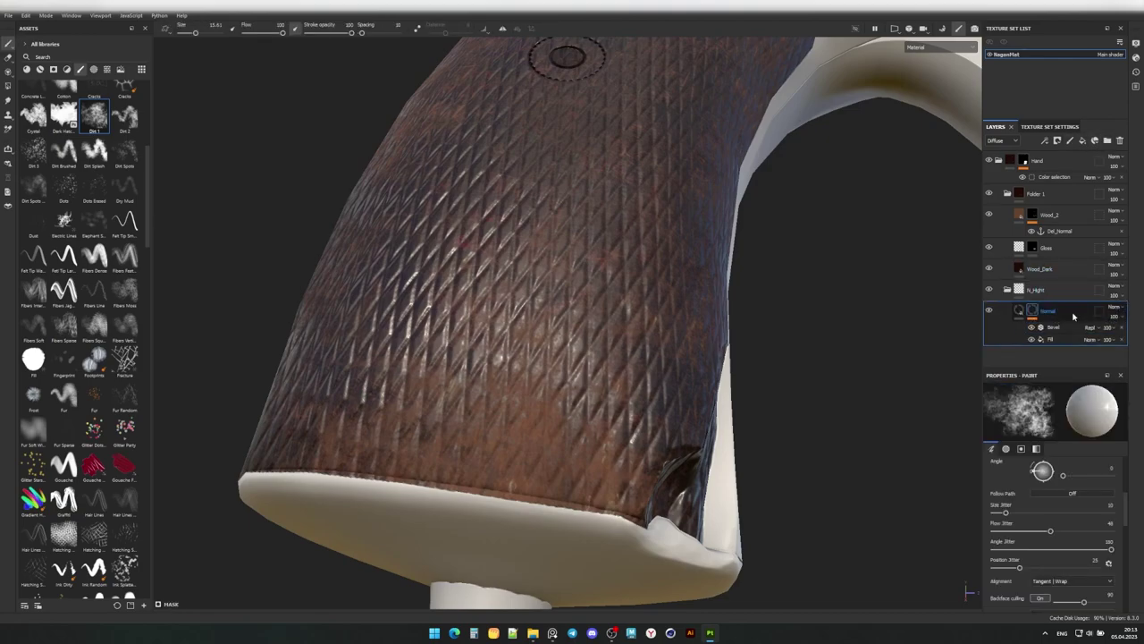
{"action": "right_click", "coordinate": [1037, 289]}
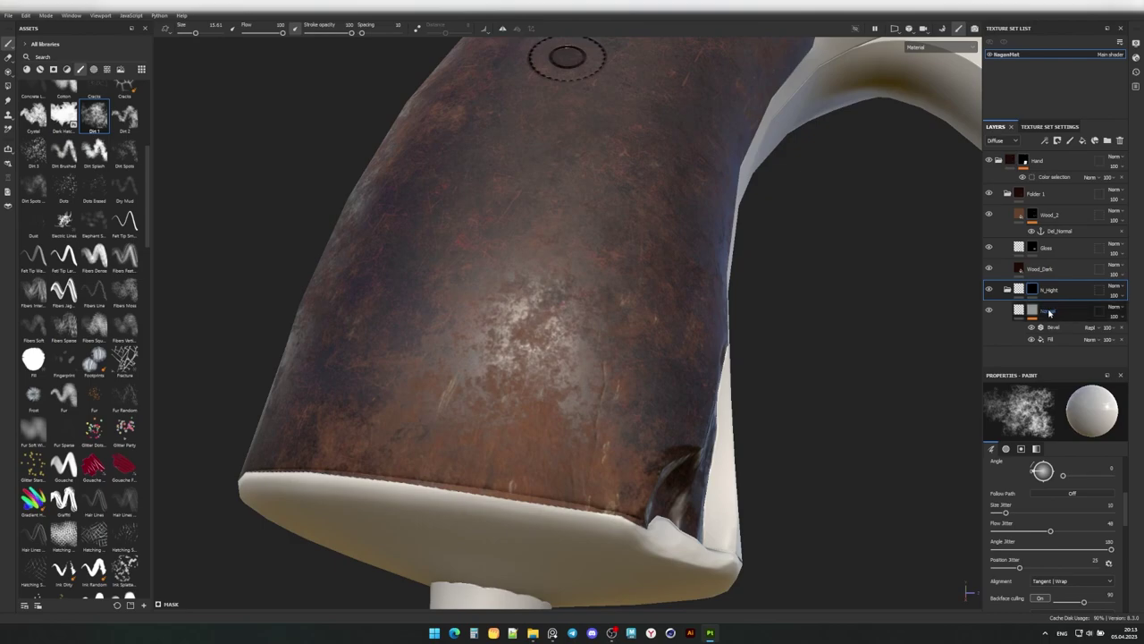
Give N_Hight a black mask with a Del_Normal-anchored fill, change its blending mode, and paint.
{"action": "left_click", "coordinate": [1063, 308]}
{"action": "left_click", "coordinate": [1042, 501]}
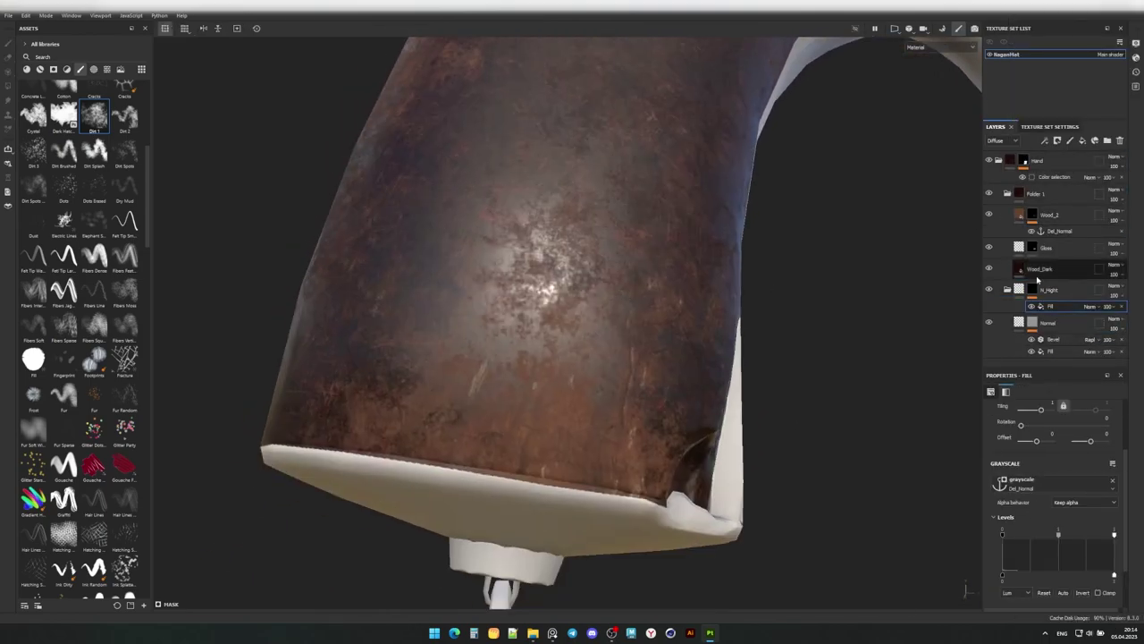
{"action": "left_click", "coordinate": [1031, 429]}
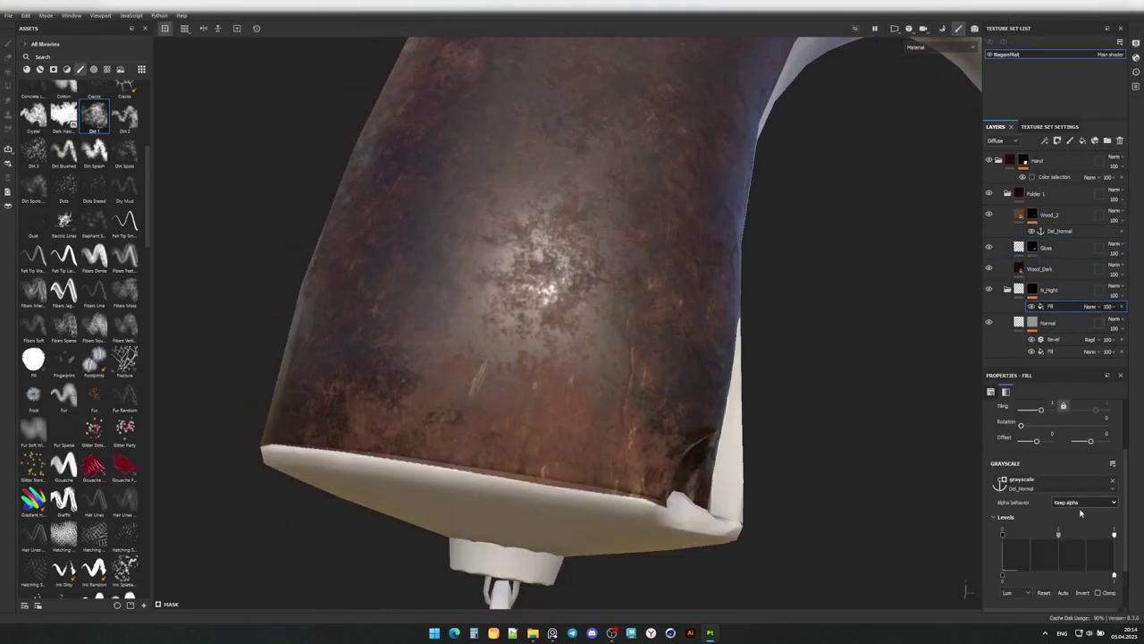
{"action": "left_click", "coordinate": [1075, 508]}
{"action": "left_click_drag", "start_coordinate": [473, 301], "coordinate": [536, 295], "text": "alt"}
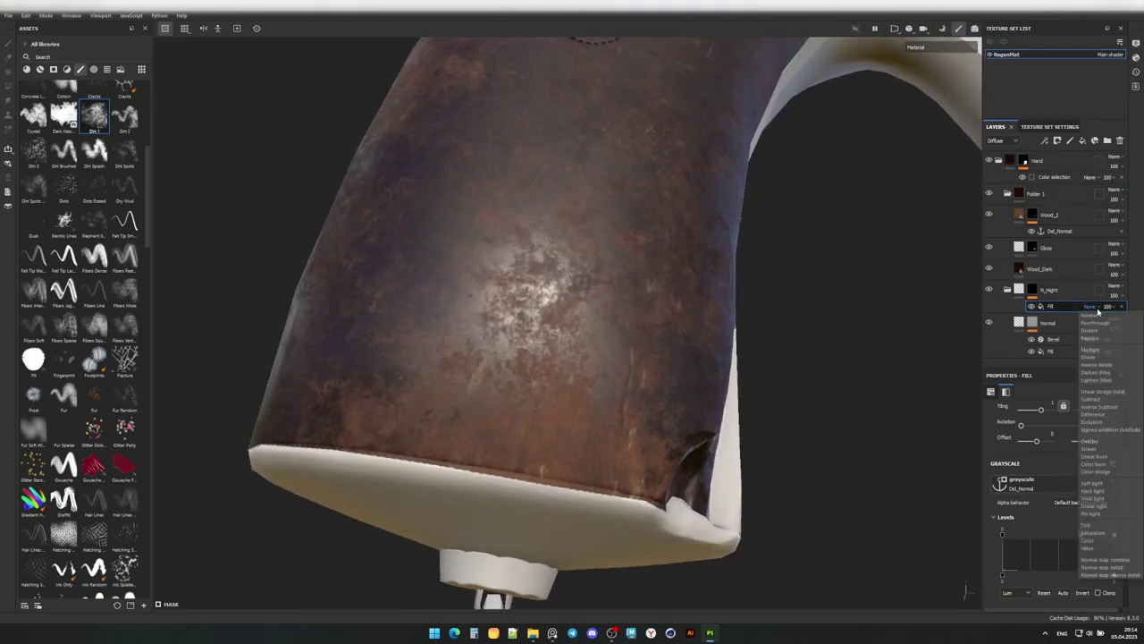
{"action": "key", "text": "1"}
{"action": "scroll", "coordinate": [1024, 523], "scroll_direction": "down", "scroll_amount": 5}
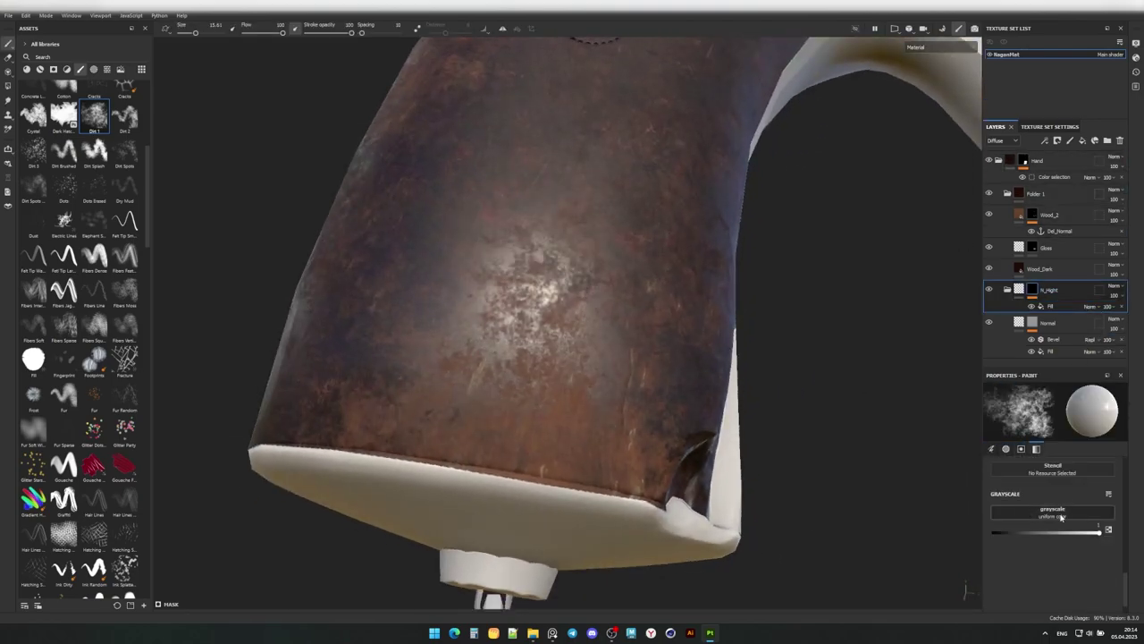
{"action": "scroll", "coordinate": [1061, 517], "scroll_direction": "up", "scroll_amount": 2}
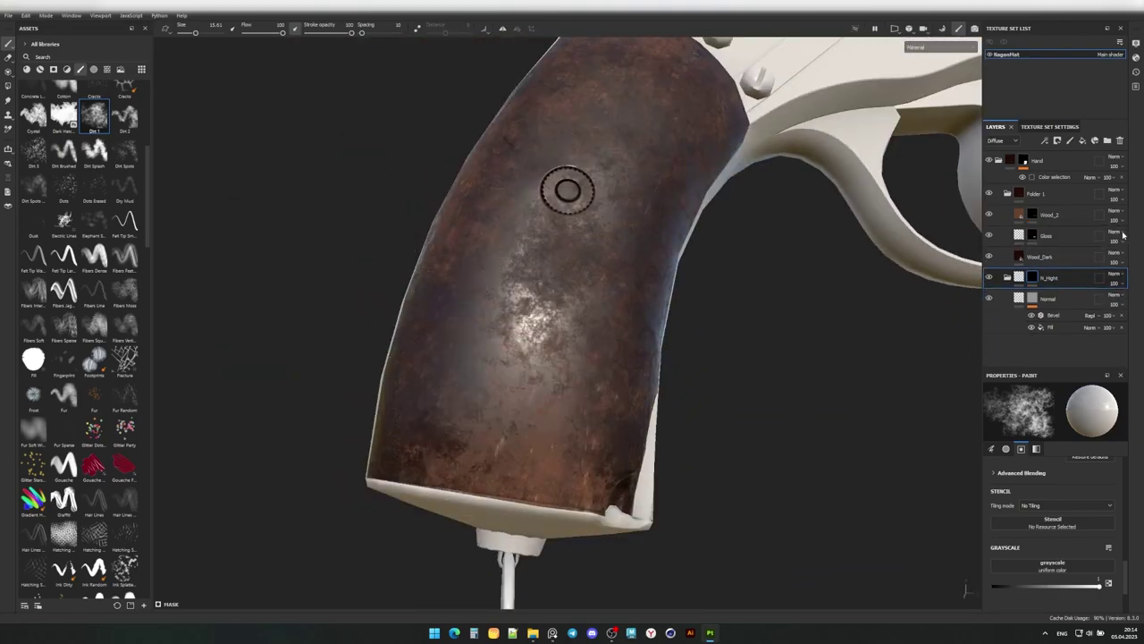
Add a fill to the N_Hight mask, try a Levels channel, then remove the folder's mask.
{"action": "right_click", "coordinate": [1117, 214]}
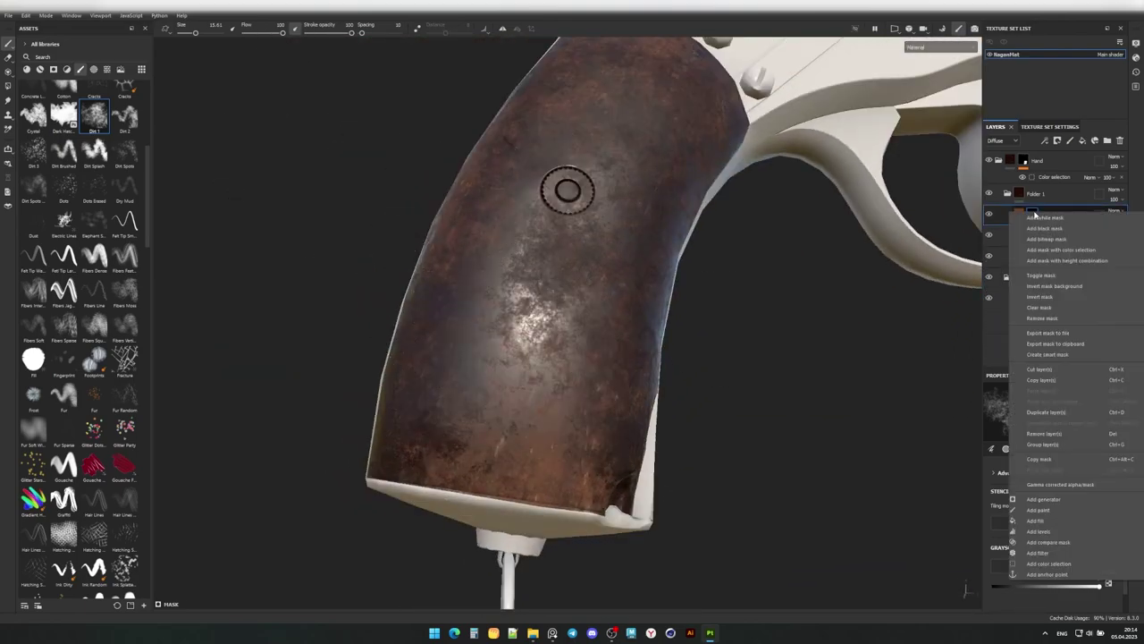
{"action": "key", "text": "Escape"}
{"action": "left_click", "coordinate": [1046, 289]}
{"action": "right_click", "coordinate": [1046, 290]}
{"action": "left_click", "coordinate": [1053, 310]}
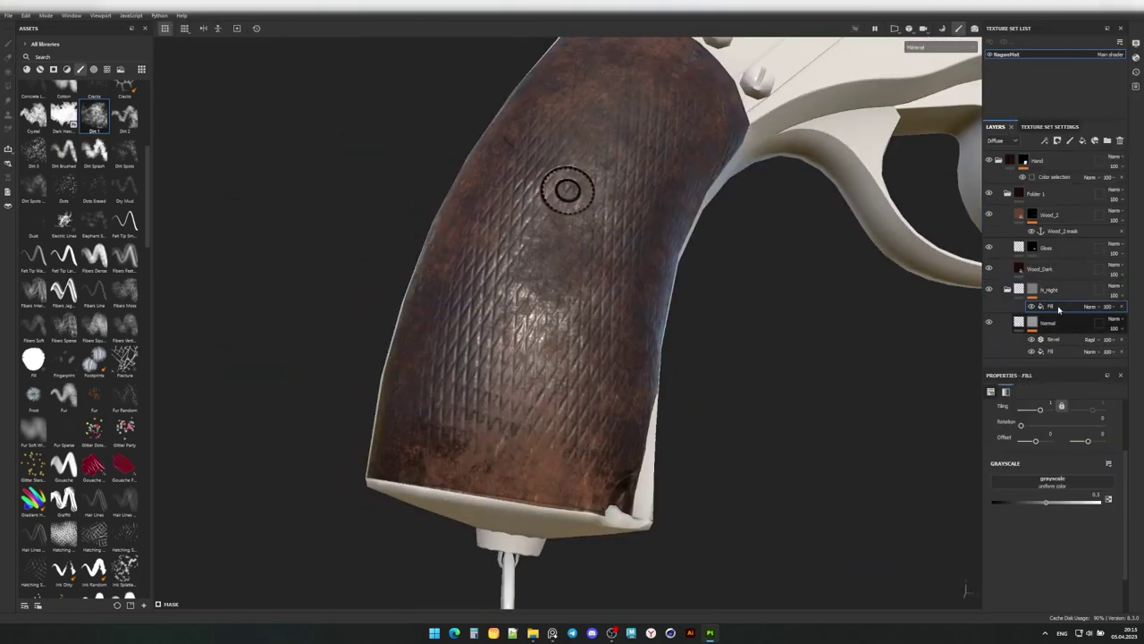
{"action": "scroll", "coordinate": [1039, 466], "scroll_direction": "down", "scroll_amount": 3}
{"action": "left_click", "coordinate": [1019, 533]}
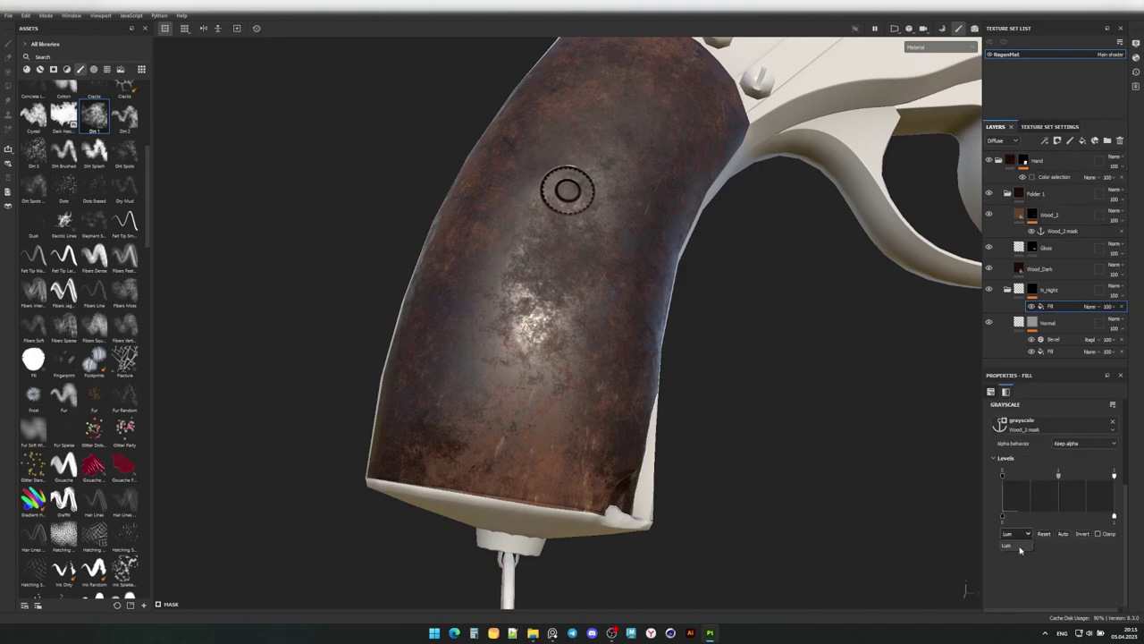
{"action": "right_click", "coordinate": [1032, 280]}
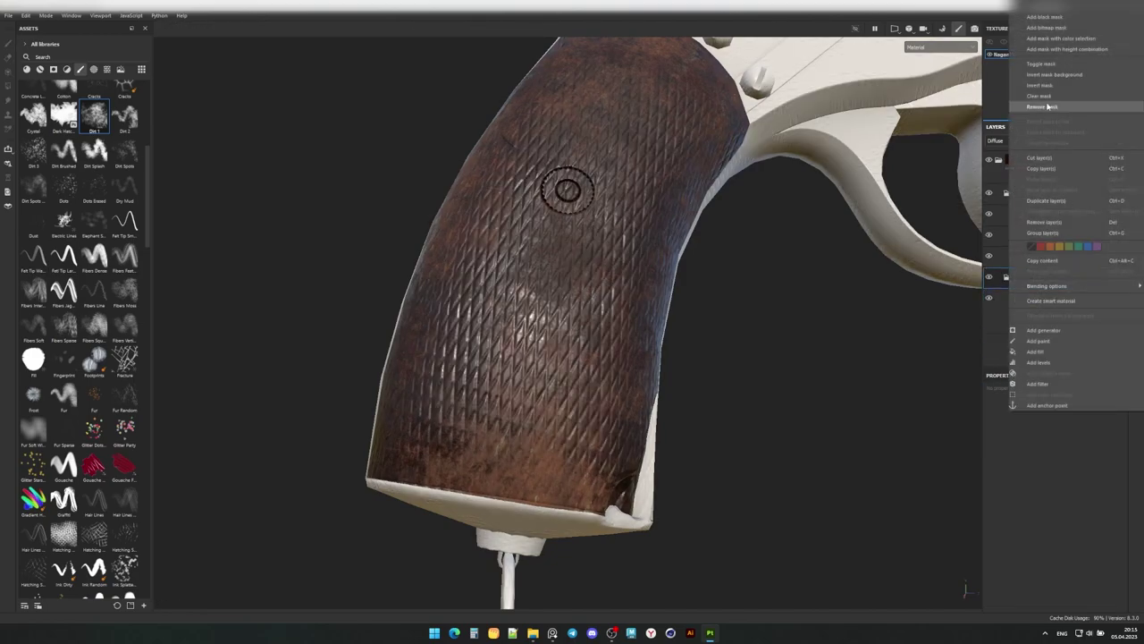
{"action": "left_click", "coordinate": [1046, 215]}
Pick the Fur Soft brush and add a Levels effect to Wood_2.
{"action": "key", "text": "1"}
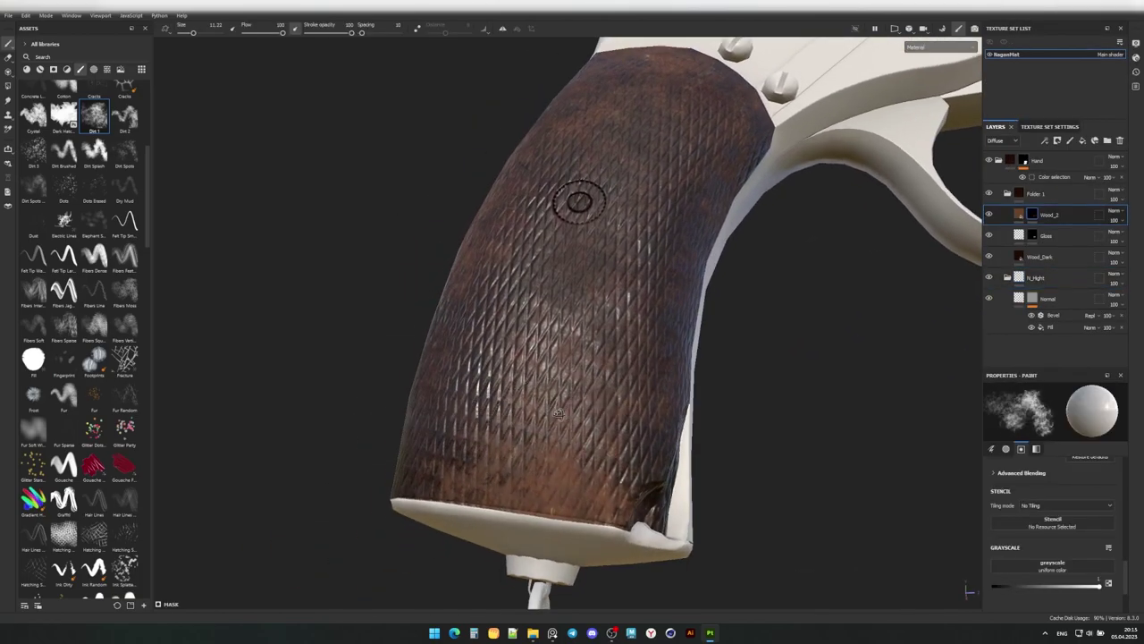
{"action": "mouse_move", "coordinate": [561, 429]}
{"action": "left_mouse_down", "text": "alt"}
{"action": "mouse_move", "coordinate": [478, 526]}
{"action": "mouse_move", "coordinate": [438, 456]}
{"action": "left_mouse_up", "text": "alt"}
{"action": "left_click", "coordinate": [33, 431]}
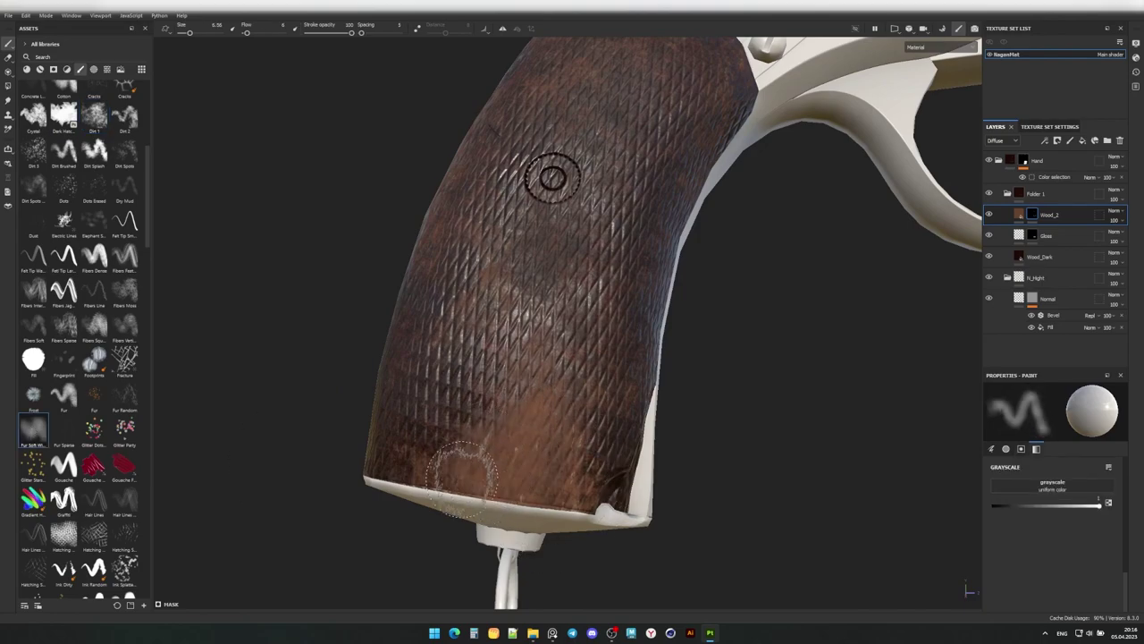
{"action": "mouse_move", "coordinate": [472, 420]}
{"action": "left_mouse_down", "text": "alt"}
{"action": "mouse_move", "coordinate": [536, 393]}
{"action": "mouse_move", "coordinate": [679, 375]}
{"action": "left_mouse_up", "text": "alt"}
{"action": "right_click", "coordinate": [1046, 215]}
{"action": "left_click", "coordinate": [1042, 469]}
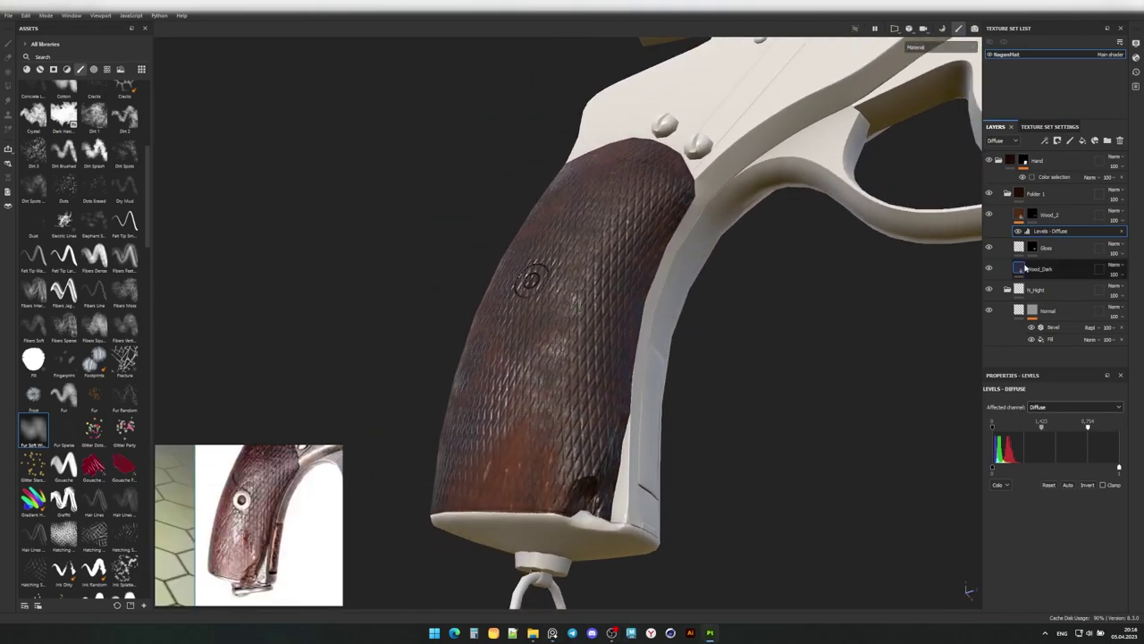
Set the Levels to the Diffuse channel with a midtone of 0.716.
{"action": "left_click", "coordinate": [1048, 408]}
{"action": "mouse_move", "coordinate": [1057, 427]}
{"action": "left_mouse_down"}
{"action": "mouse_move", "coordinate": [1020, 428]}
{"action": "mouse_move", "coordinate": [1038, 443]}
{"action": "left_mouse_up"}
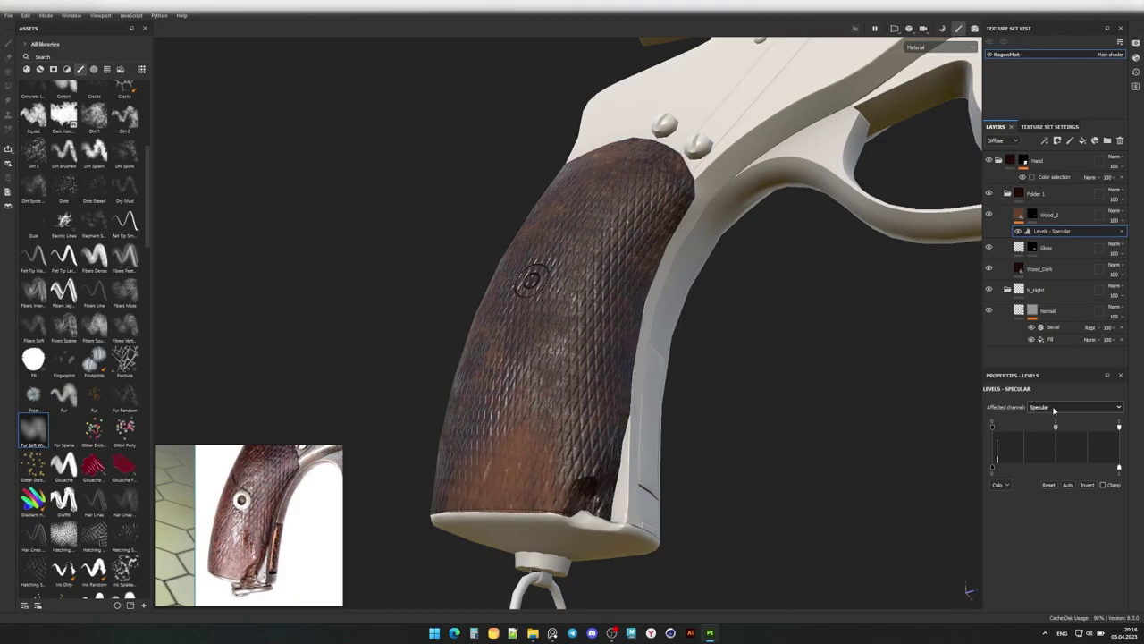
{"action": "left_click", "coordinate": [1040, 417]}
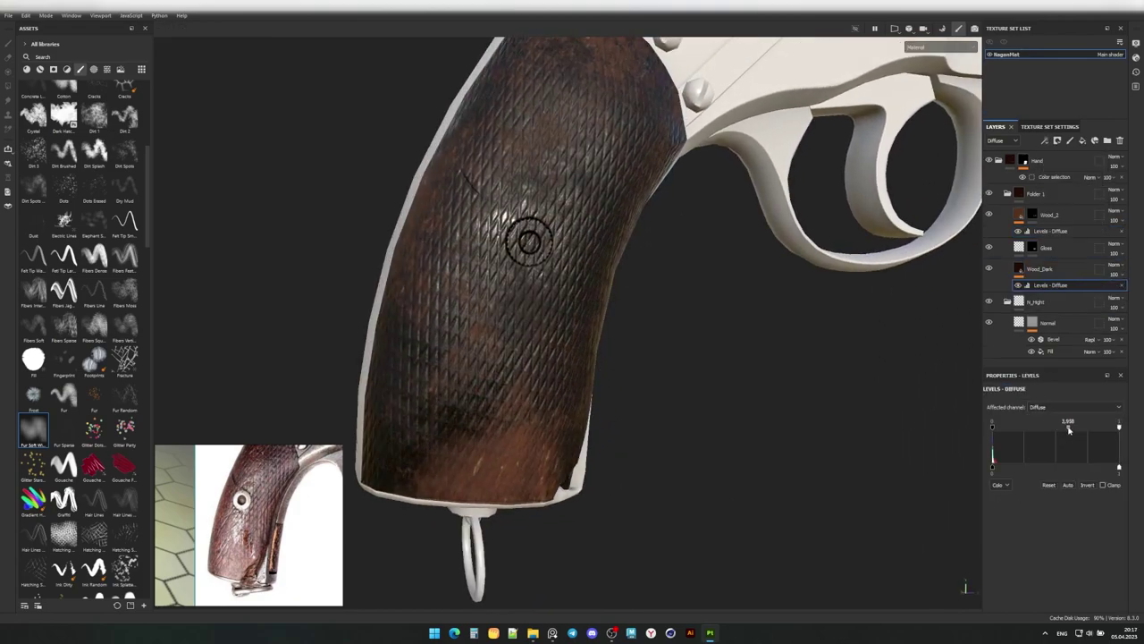
{"action": "left_click_drag", "start_coordinate": [387, 407], "coordinate": [478, 465], "text": "alt"}
Add another Levels effect to Wood_2, lowering the glossiness midtone to about 0.875.
{"action": "left_click", "coordinate": [1050, 215]}
{"action": "left_click", "coordinate": [1045, 141]}
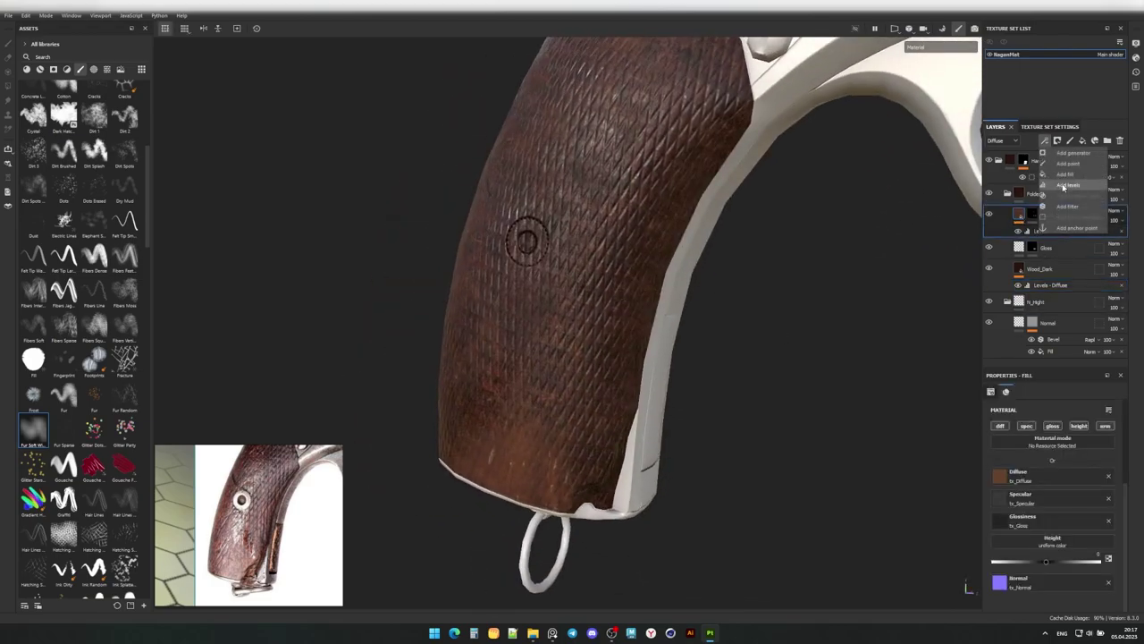
{"action": "left_click", "coordinate": [1063, 186]}
{"action": "left_click_drag", "start_coordinate": [1057, 428], "coordinate": [1047, 429]}
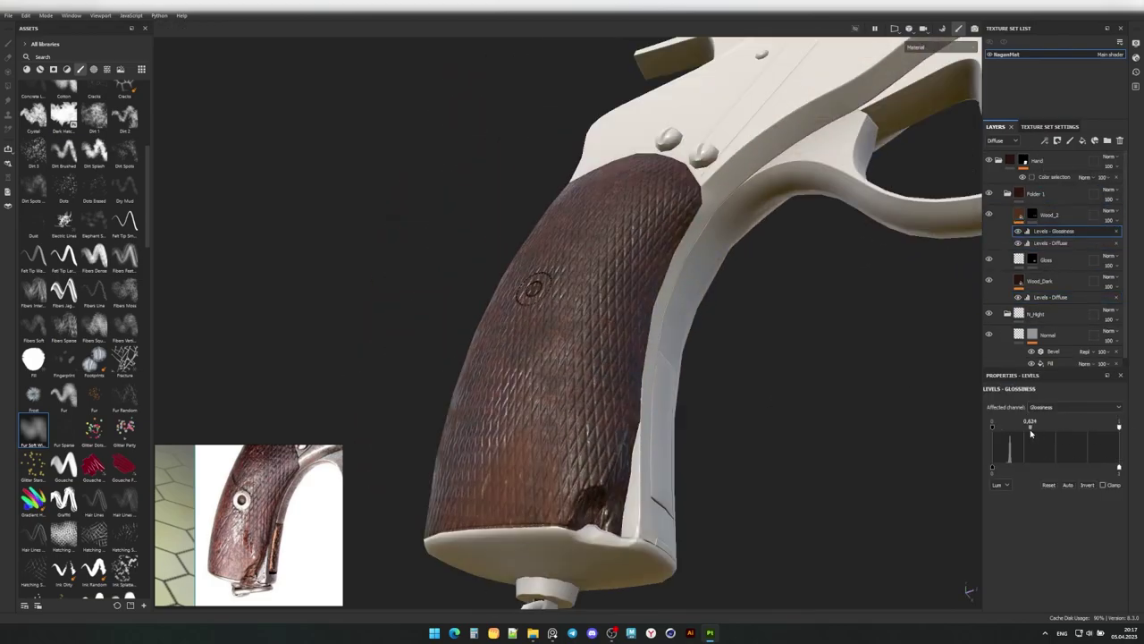
{"action": "left_click_drag", "start_coordinate": [591, 458], "coordinate": [643, 420], "text": "alt"}
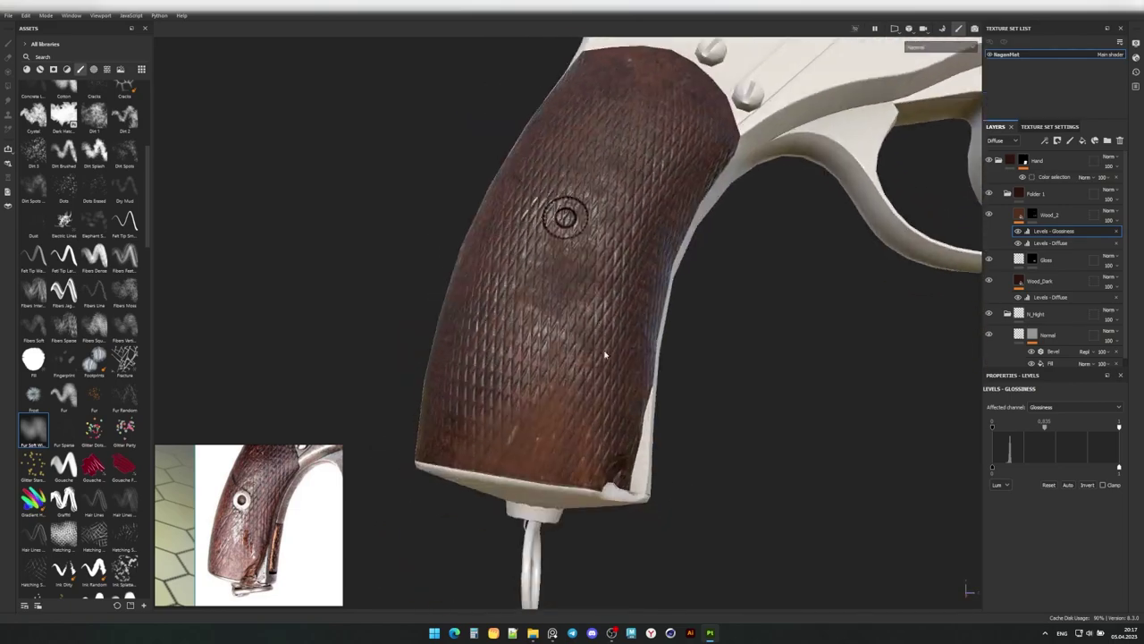
Add an inverted Levels effect to the N_Hight folder to bring back the checkered pattern.
{"action": "right_click", "coordinate": [1061, 338]}
{"action": "left_click", "coordinate": [1061, 338]}
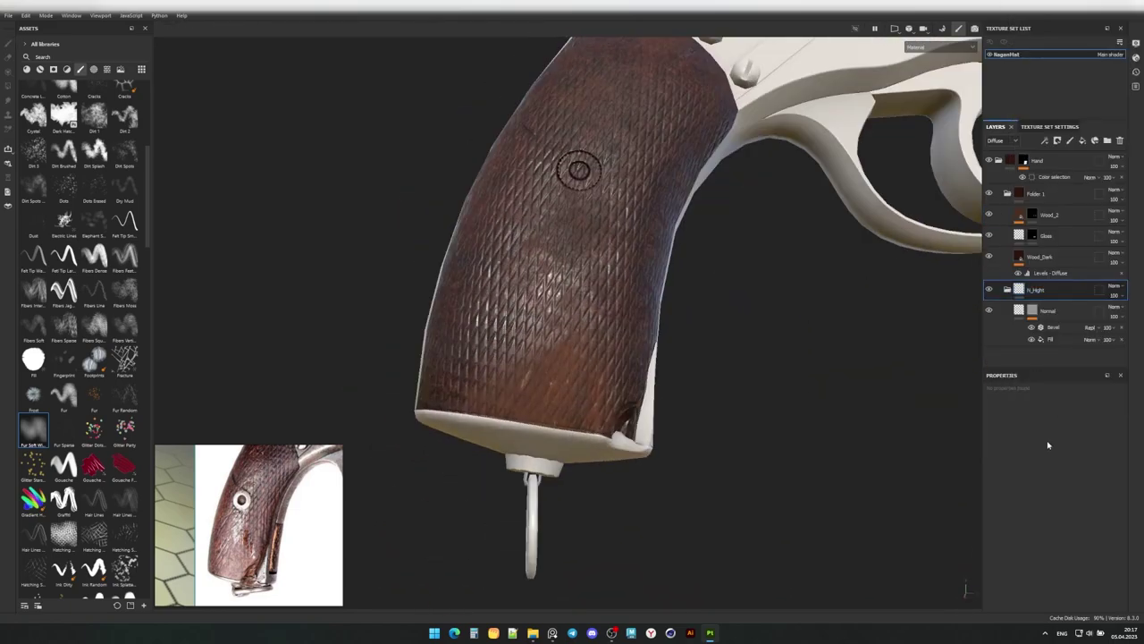
{"action": "right_click", "coordinate": [1037, 289]}
{"action": "left_click", "coordinate": [1039, 319]}
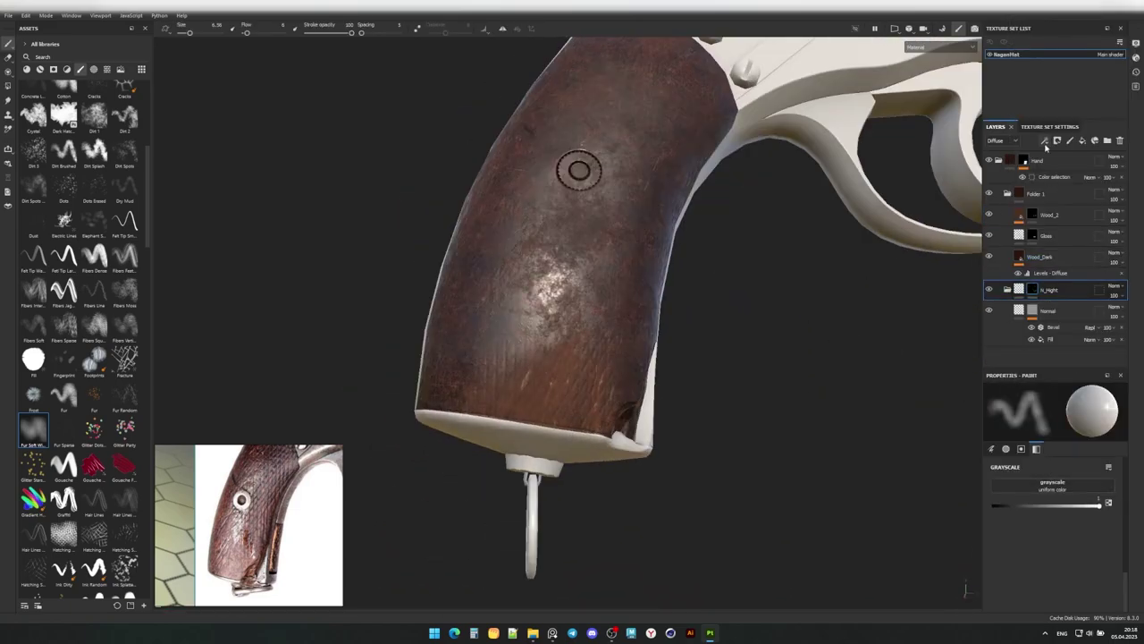
{"action": "left_click", "coordinate": [1095, 473]}
{"action": "left_click_drag", "start_coordinate": [626, 268], "coordinate": [679, 232], "text": "alt"}
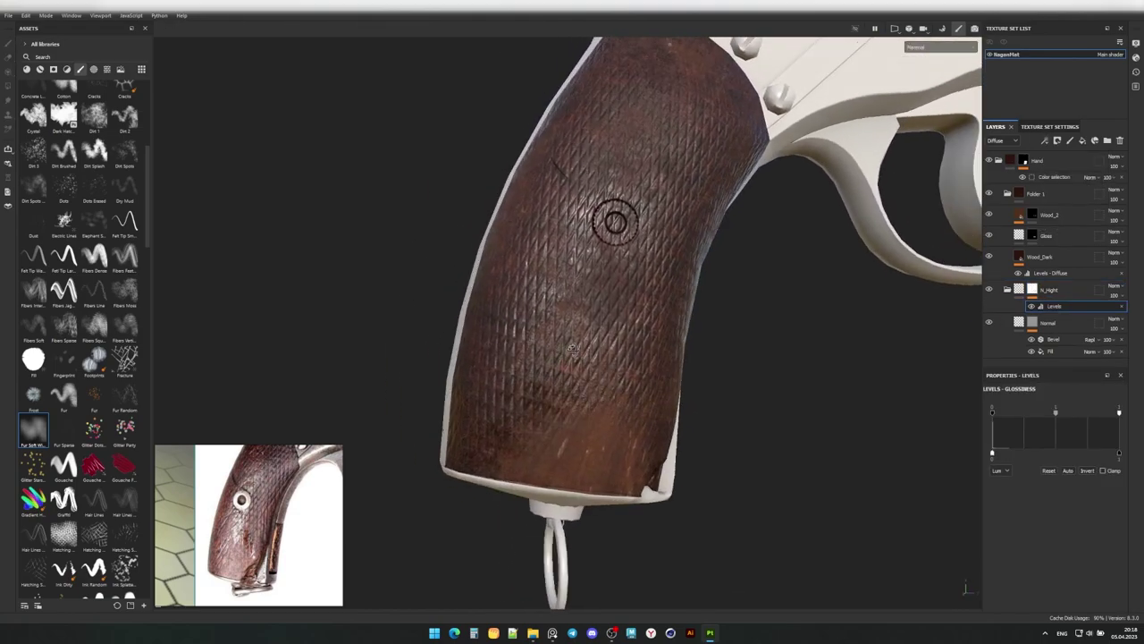
Paint worn dirt patches on the N_Hight folder with the Dirt 1 brush.
{"action": "left_click", "coordinate": [1051, 289]}
{"action": "left_click", "coordinate": [94, 114]}
{"action": "mouse_move", "coordinate": [501, 268]}
{"action": "left_mouse_down", "text": "alt"}
{"action": "mouse_move", "coordinate": [588, 394]}
{"action": "mouse_move", "coordinate": [625, 397]}
{"action": "left_mouse_up", "text": "alt"}
{"action": "scroll", "coordinate": [613, 402], "scroll_direction": "up", "scroll_amount": 2}
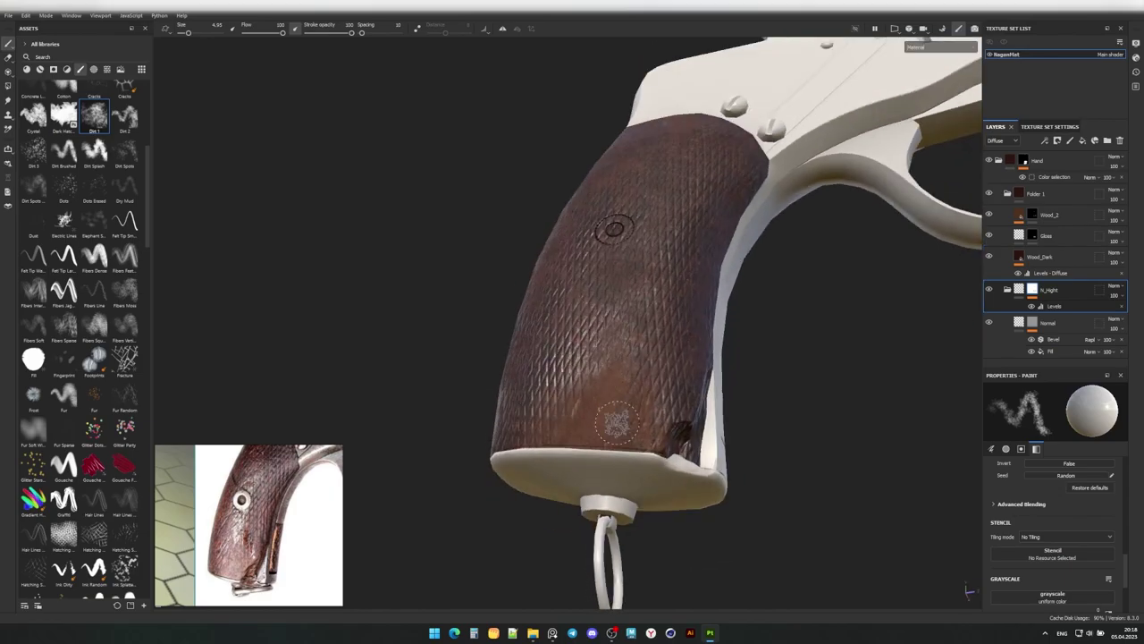
{"action": "scroll", "coordinate": [613, 401], "scroll_direction": "up", "scroll_amount": 2}
{"action": "scroll", "coordinate": [626, 376], "scroll_direction": "up", "scroll_amount": 2}
{"action": "left_click_drag", "start_coordinate": [630, 307], "coordinate": [641, 322], "text": "alt"}
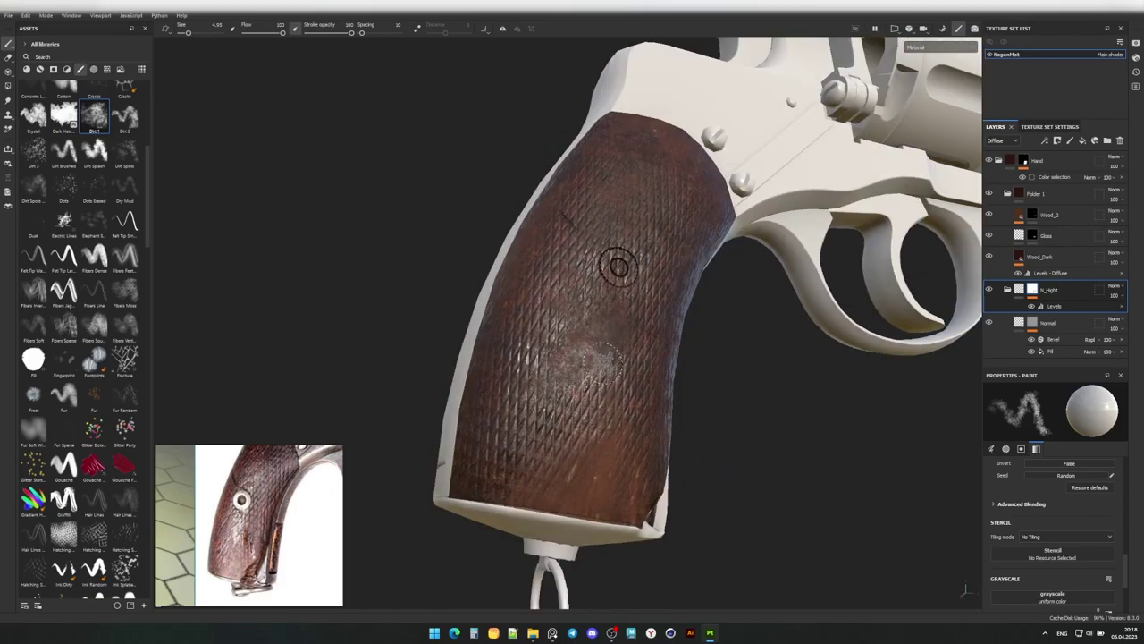
{"action": "mouse_move", "coordinate": [613, 358]}
{"action": "left_mouse_down", "text": "alt"}
{"action": "mouse_move", "coordinate": [624, 286]}
{"action": "mouse_move", "coordinate": [554, 375]}
{"action": "mouse_move", "coordinate": [581, 327]}
{"action": "left_mouse_up", "text": "alt"}
{"action": "scroll", "coordinate": [624, 277], "scroll_direction": "up", "scroll_amount": 2}
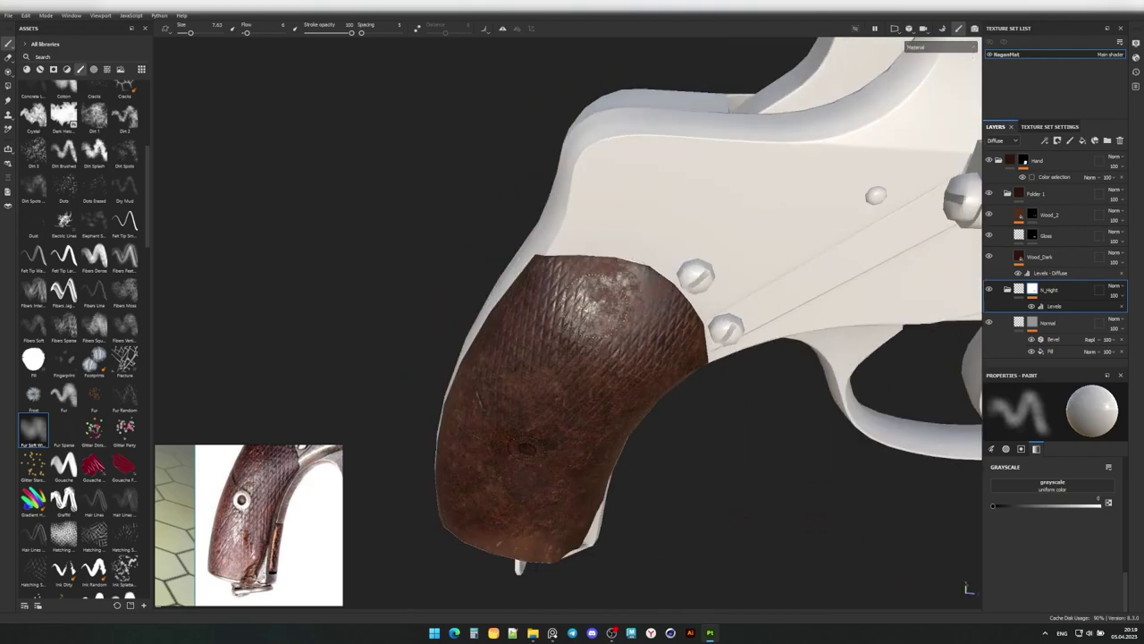
Paint Dirt 1 speckles on the grip, alternating between the Wood_2 and N_Hight layers.
{"action": "left_click", "coordinate": [94, 114]}
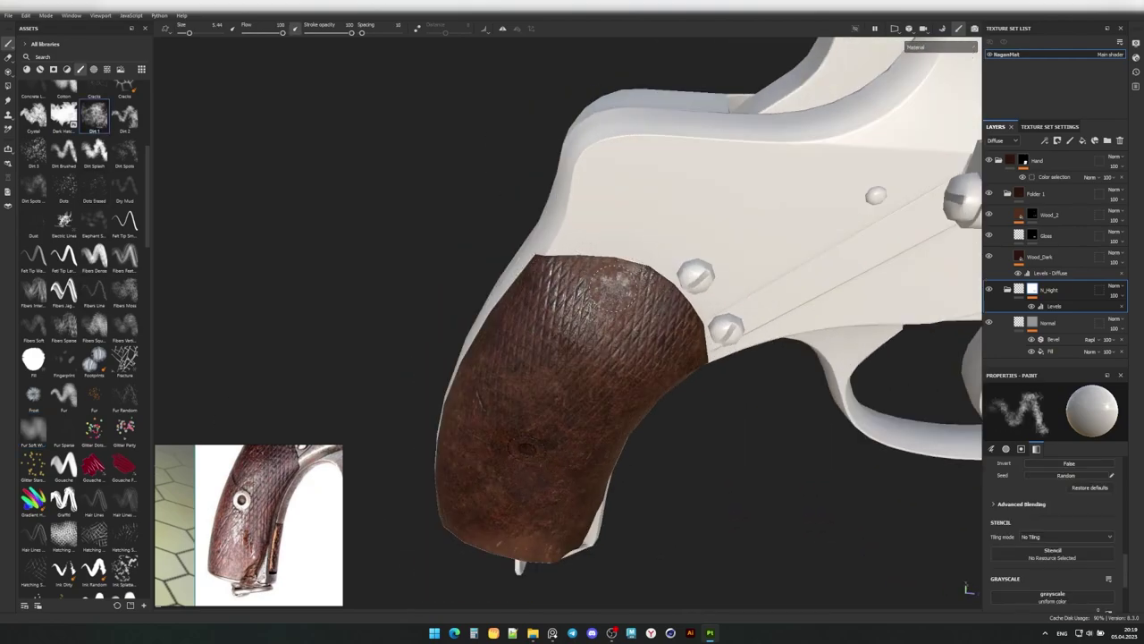
{"action": "left_click_drag", "start_coordinate": [612, 285], "coordinate": [653, 241], "text": "alt"}
{"action": "left_click", "coordinate": [1035, 216]}
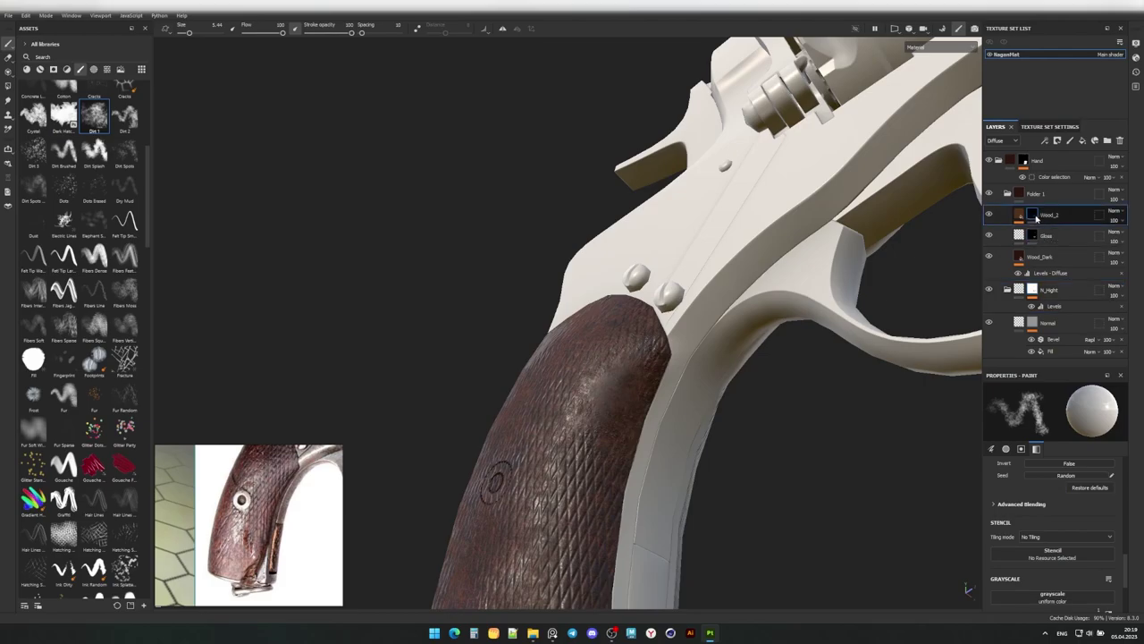
{"action": "mouse_move", "coordinate": [629, 362]}
{"action": "left_mouse_down", "text": "alt"}
{"action": "mouse_move", "coordinate": [590, 375]}
{"action": "mouse_move", "coordinate": [596, 422]}
{"action": "left_mouse_up", "text": "alt"}
{"action": "left_click", "coordinate": [1048, 290]}
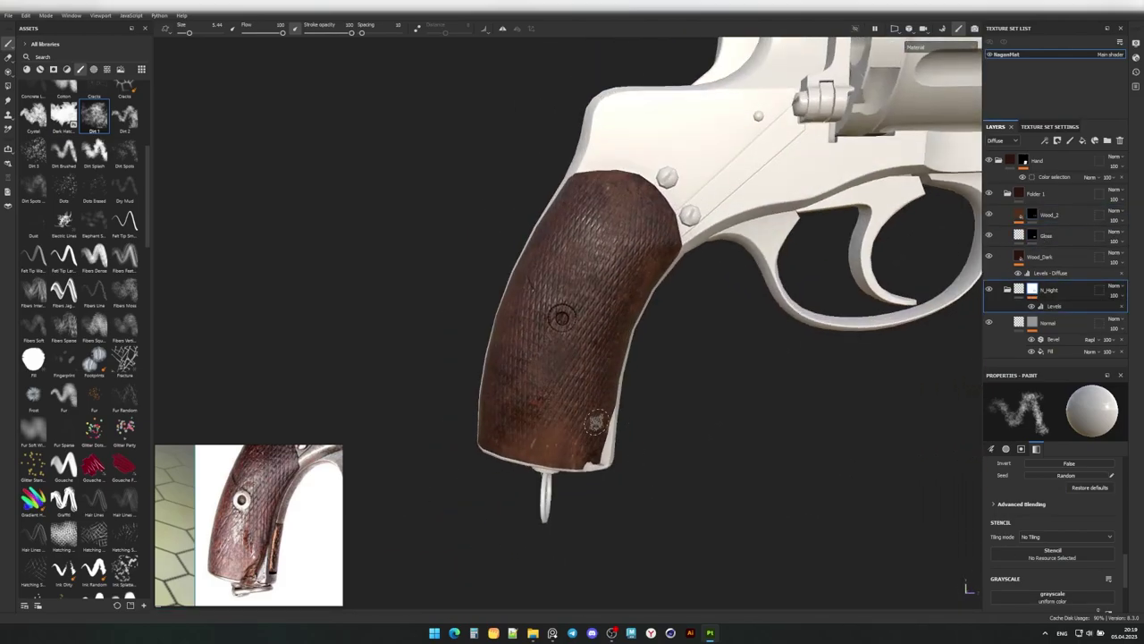
{"action": "mouse_move", "coordinate": [532, 364]}
{"action": "left_mouse_down", "text": "alt"}
{"action": "mouse_move", "coordinate": [648, 324]}
{"action": "mouse_move", "coordinate": [462, 337]}
{"action": "mouse_move", "coordinate": [478, 367]}
{"action": "left_mouse_up", "text": "alt"}
{"action": "left_click", "coordinate": [1048, 216]}
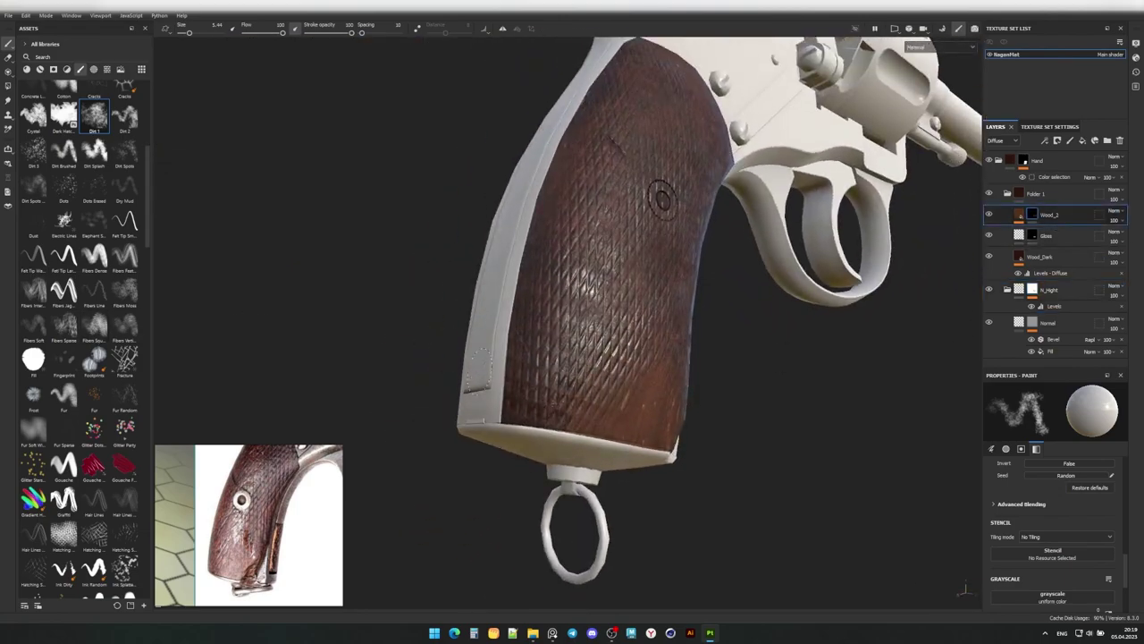
{"action": "mouse_move", "coordinate": [536, 398]}
{"action": "left_mouse_down", "text": "alt"}
{"action": "mouse_move", "coordinate": [517, 335]}
{"action": "mouse_move", "coordinate": [572, 340]}
{"action": "mouse_move", "coordinate": [511, 362]}
{"action": "left_mouse_up", "text": "alt"}
{"action": "left_click", "coordinate": [1047, 289]}
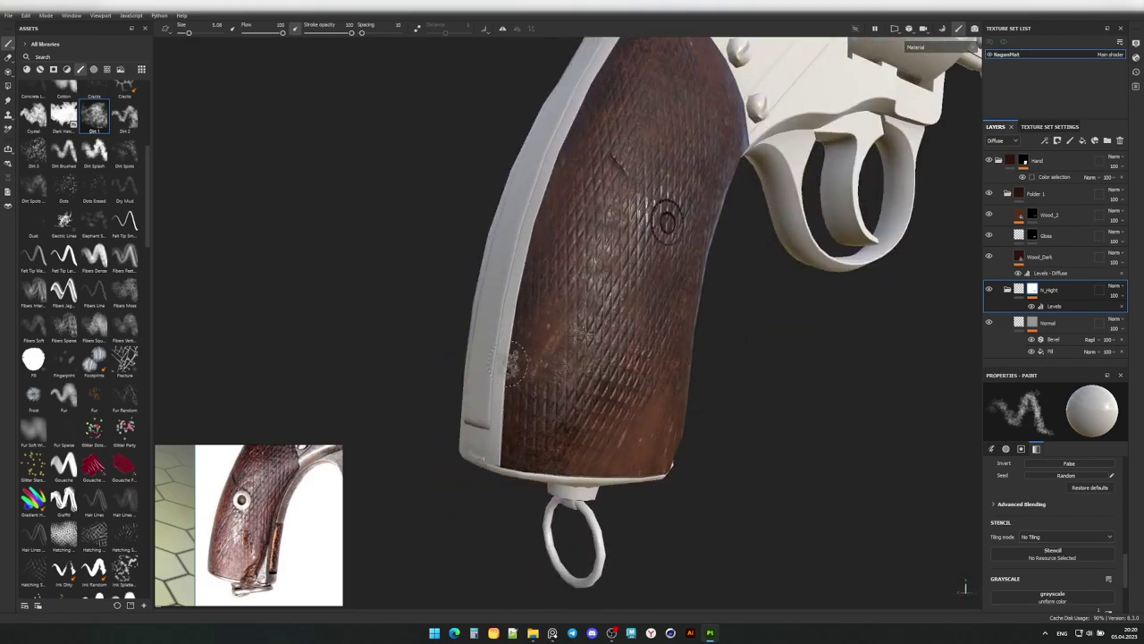
{"action": "mouse_move", "coordinate": [593, 389]}
{"action": "left_mouse_down", "text": "alt"}
{"action": "mouse_move", "coordinate": [630, 313]}
{"action": "mouse_move", "coordinate": [626, 339]}
{"action": "mouse_move", "coordinate": [467, 365]}
{"action": "left_mouse_up", "text": "alt"}
Rub soft worn patches into N_Hight with the Fur Soft brush at size about 8.31.
{"action": "left_click", "coordinate": [33, 431]}
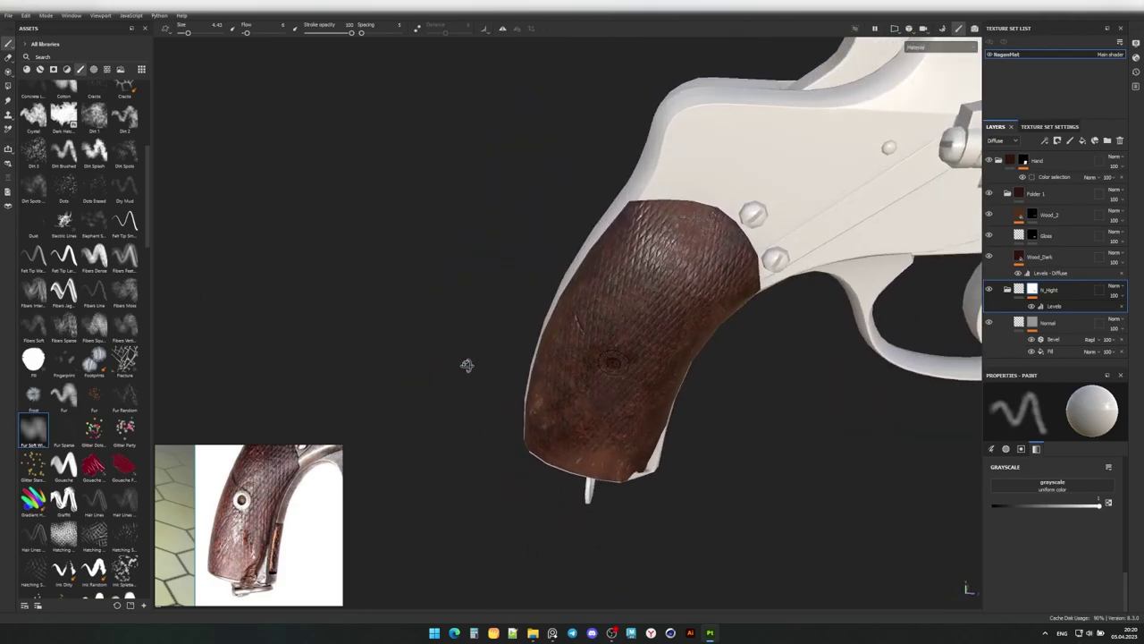
{"action": "right_click_drag", "start_coordinate": [467, 364], "coordinate": [524, 332], "text": "ctrl"}
{"action": "scroll", "coordinate": [536, 375], "scroll_direction": "up", "scroll_amount": 3}
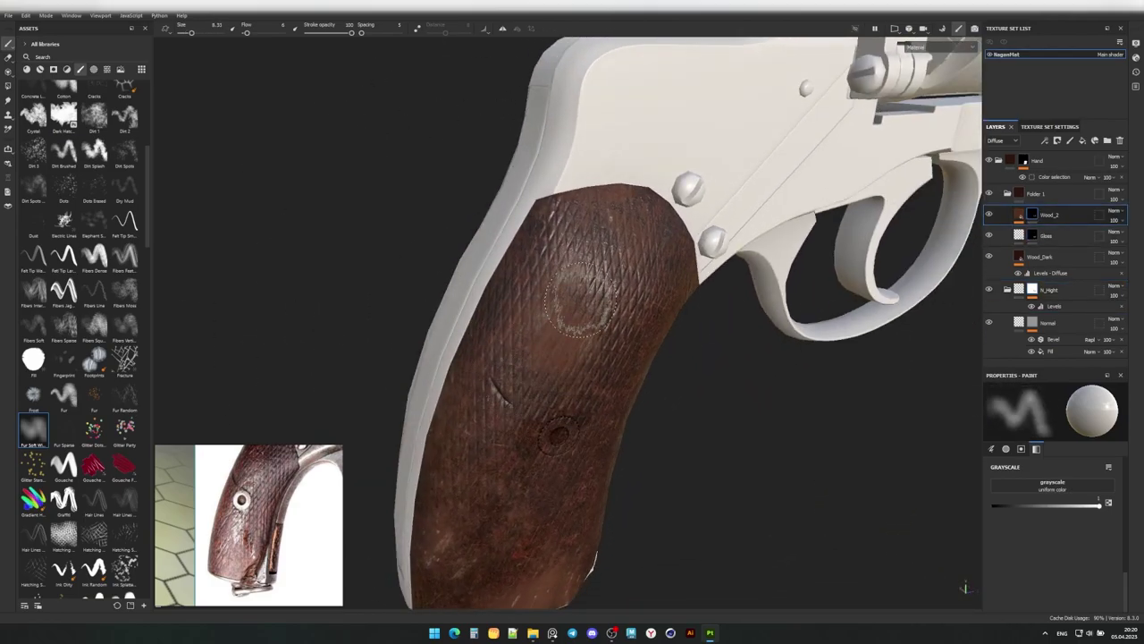
{"action": "left_click", "coordinate": [613, 633]}
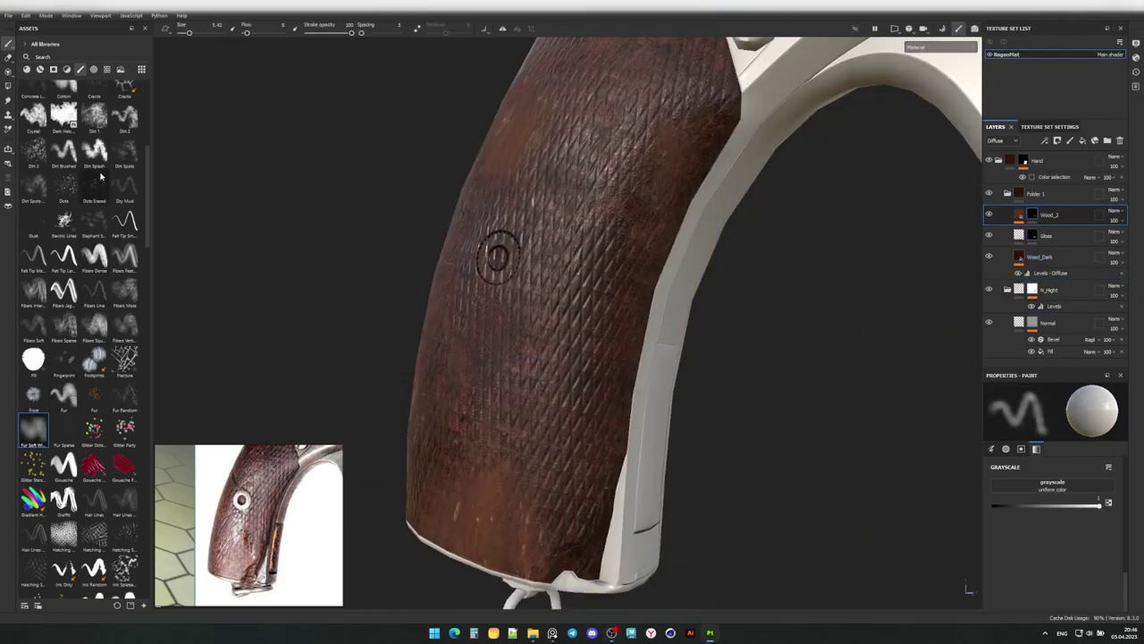
{"action": "left_click_drag", "start_coordinate": [599, 367], "coordinate": [634, 344], "text": "alt"}
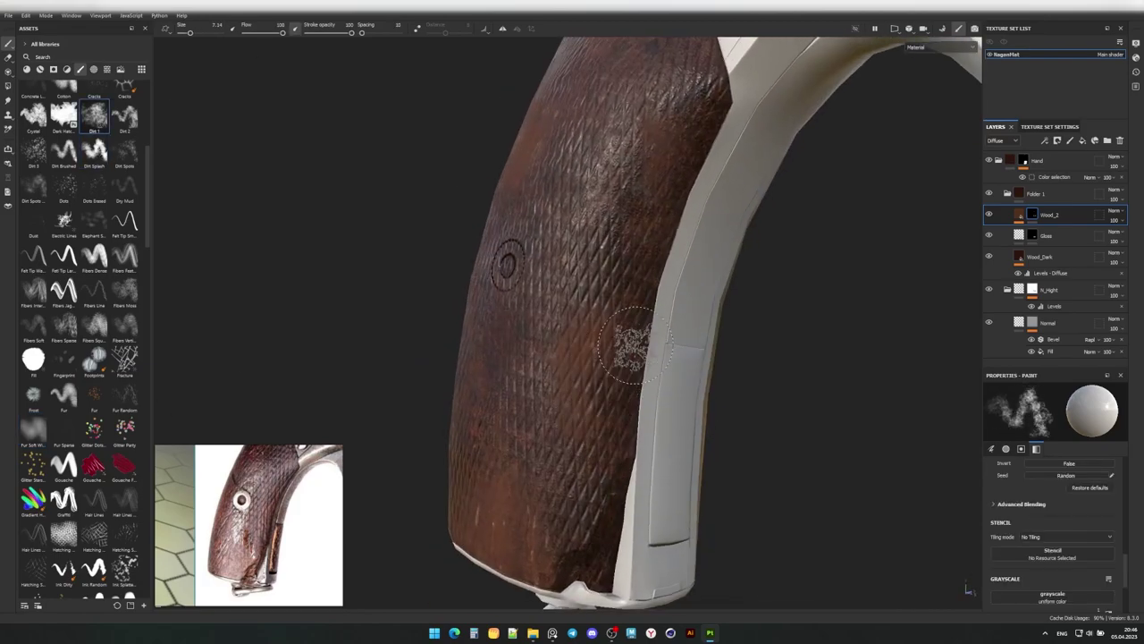
{"action": "left_click", "coordinate": [1048, 290]}
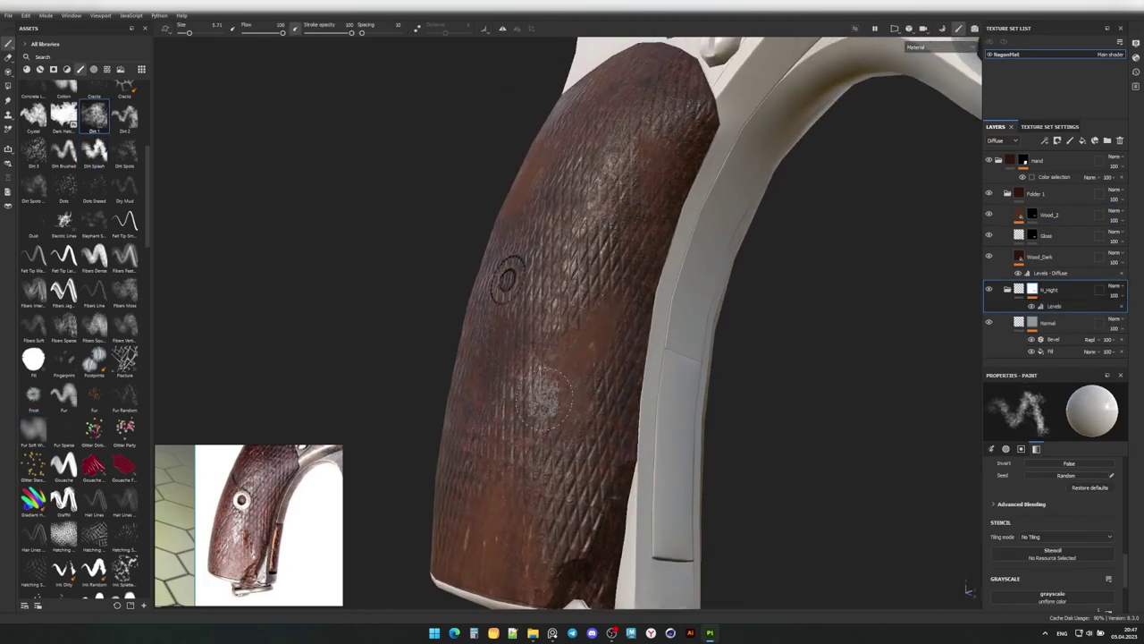
{"action": "left_click_drag", "start_coordinate": [541, 398], "coordinate": [501, 385], "text": "alt"}
{"action": "left_click_drag", "start_coordinate": [33, 429], "coordinate": [465, 393]}
{"action": "mouse_move", "coordinate": [538, 366]}
{"action": "left_mouse_down", "text": "alt"}
{"action": "mouse_move", "coordinate": [636, 344]}
{"action": "mouse_move", "coordinate": [562, 434]}
{"action": "mouse_move", "coordinate": [646, 424]}
{"action": "mouse_move", "coordinate": [577, 376]}
{"action": "mouse_move", "coordinate": [609, 434]}
{"action": "left_mouse_up", "text": "alt"}
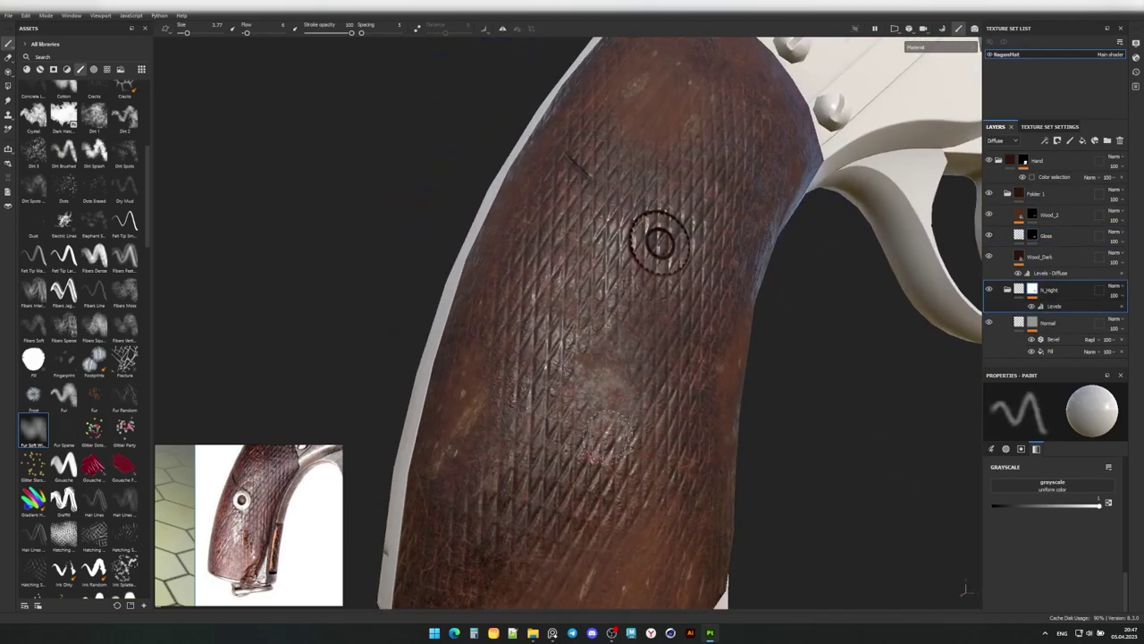
{"action": "mouse_move", "coordinate": [570, 380]}
{"action": "left_mouse_down", "text": "alt"}
{"action": "mouse_move", "coordinate": [682, 414]}
{"action": "mouse_move", "coordinate": [582, 338]}
{"action": "mouse_move", "coordinate": [599, 283]}
{"action": "left_mouse_up", "text": "alt"}
{"action": "scroll", "coordinate": [614, 401], "scroll_direction": "up", "scroll_amount": 2}
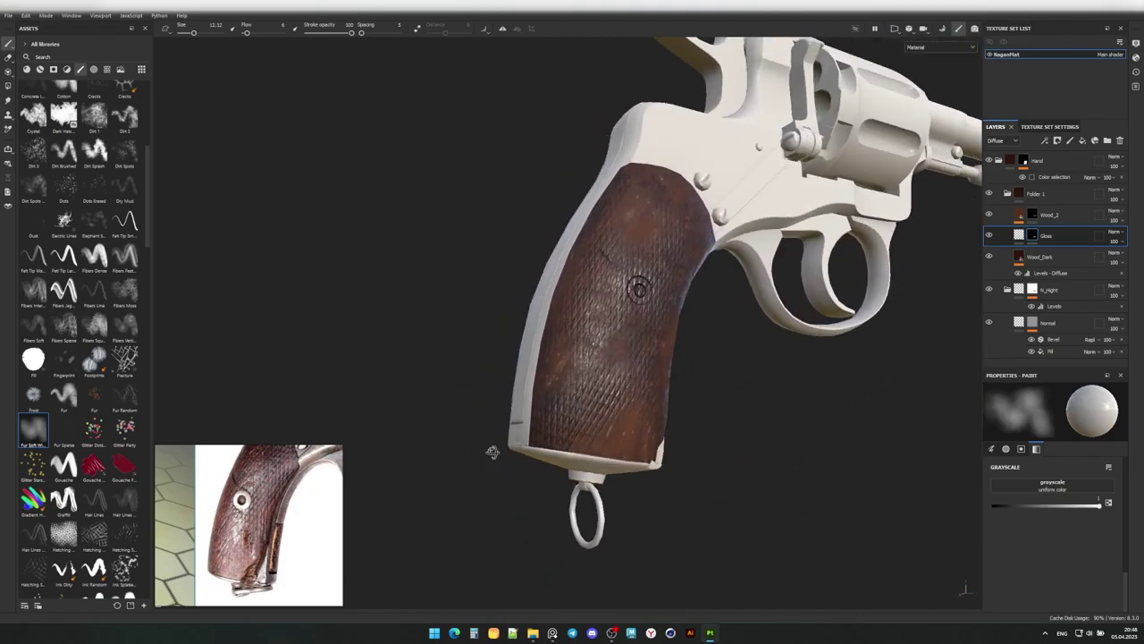
Move the Gloss layer above Wood_2 and zoom in to inspect the grip surface.
{"action": "left_click_drag", "start_coordinate": [582, 367], "coordinate": [561, 301], "text": "alt"}
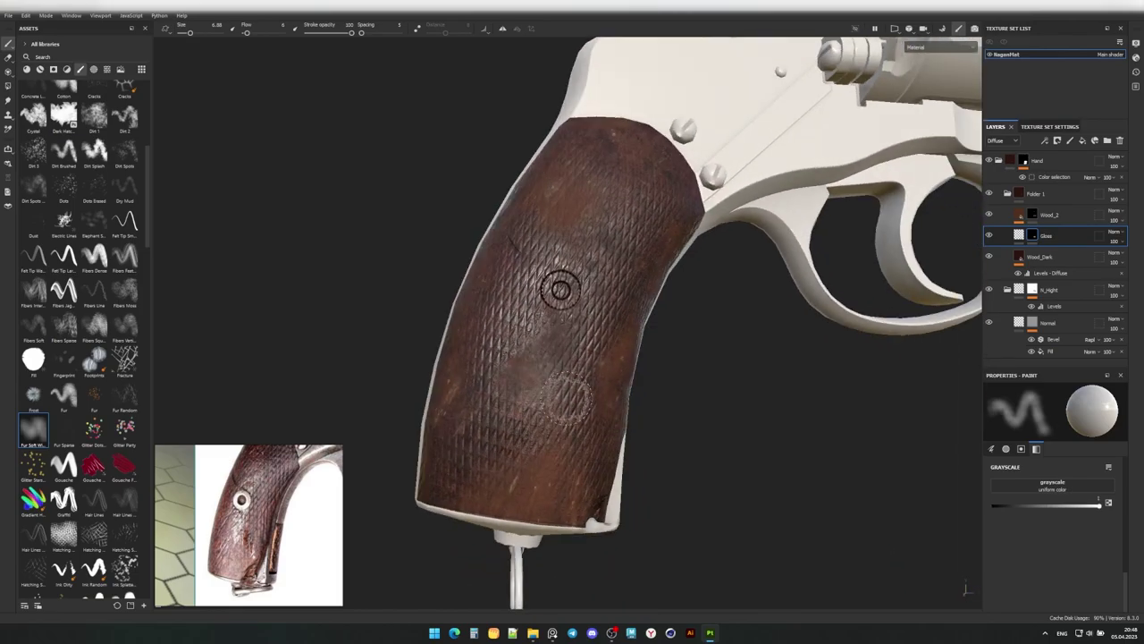
{"action": "mouse_move", "coordinate": [567, 389]}
{"action": "left_mouse_down", "text": "alt"}
{"action": "mouse_move", "coordinate": [540, 362]}
{"action": "mouse_move", "coordinate": [579, 259]}
{"action": "mouse_move", "coordinate": [572, 295]}
{"action": "left_mouse_up", "text": "alt"}
{"action": "scroll", "coordinate": [572, 295], "scroll_direction": "down", "scroll_amount": 5}
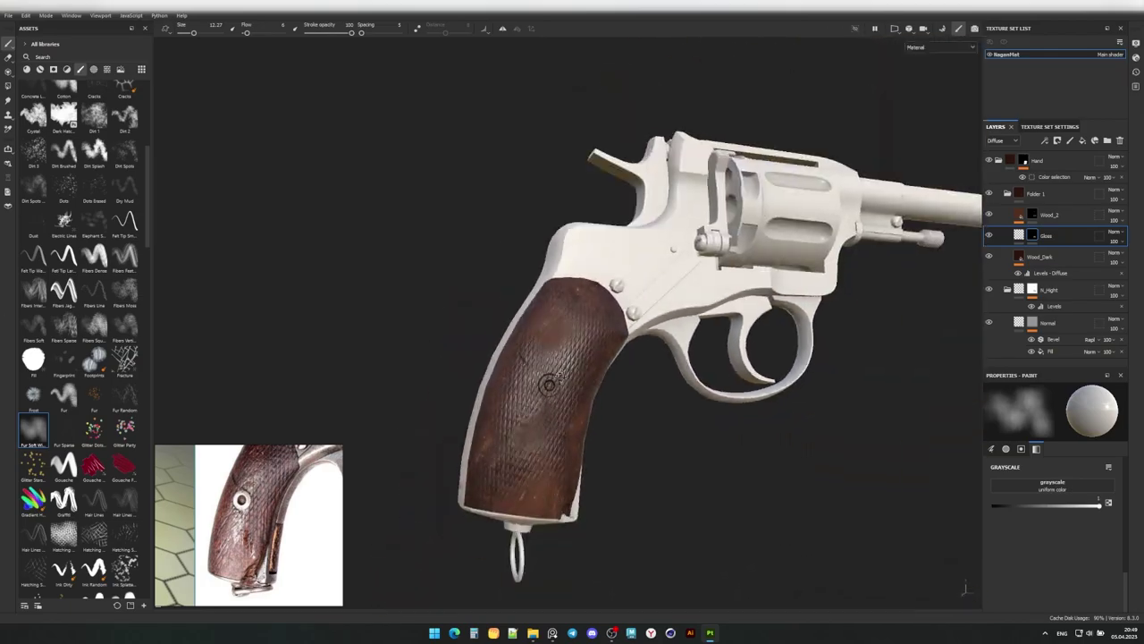
{"action": "scroll", "coordinate": [561, 351], "scroll_direction": "up", "scroll_amount": 8}
{"action": "left_click_drag", "start_coordinate": [560, 351], "coordinate": [565, 329], "text": "alt"}
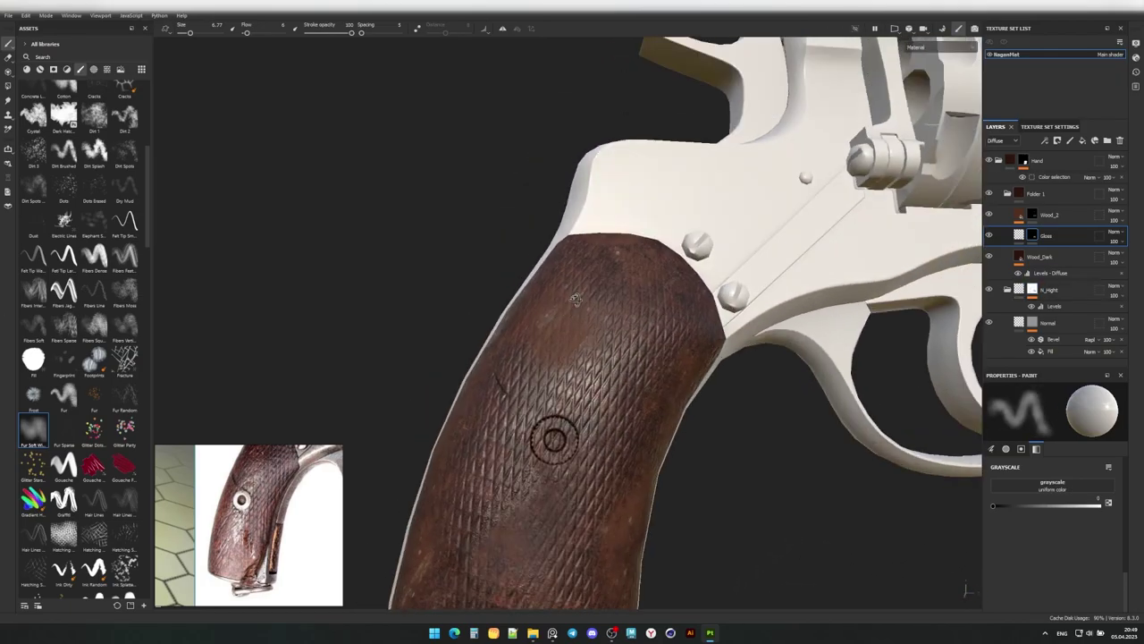
{"action": "left_click_drag", "start_coordinate": [556, 438], "coordinate": [562, 444], "text": "alt"}
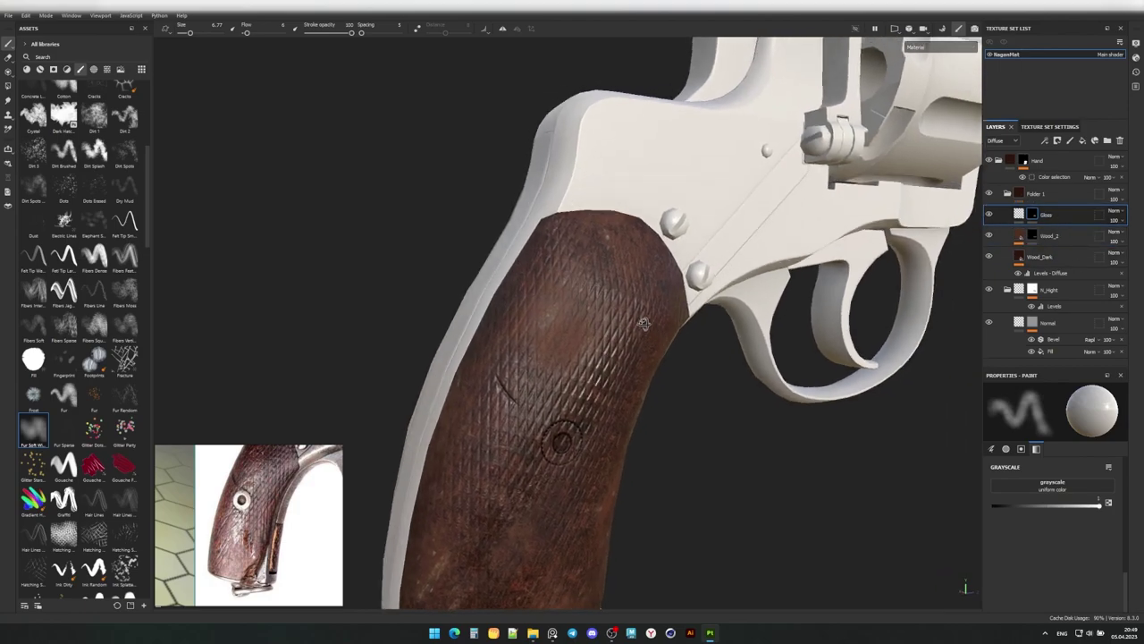
{"action": "left_click_drag", "start_coordinate": [551, 328], "coordinate": [518, 314], "text": "alt"}
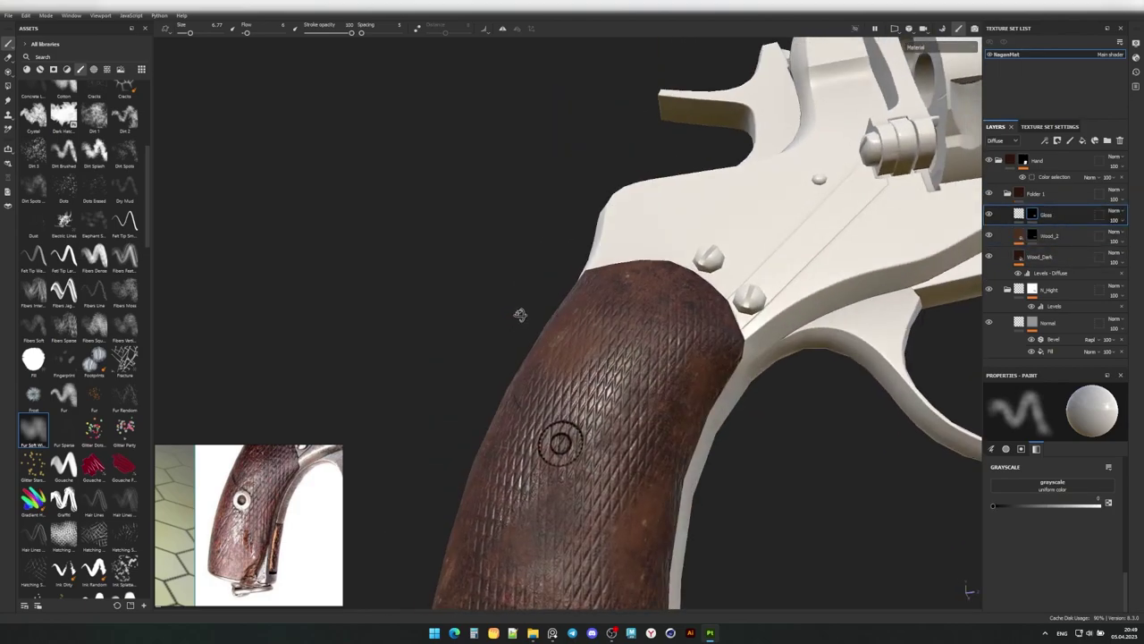
{"action": "scroll", "coordinate": [518, 314], "scroll_direction": "up", "scroll_amount": 5}
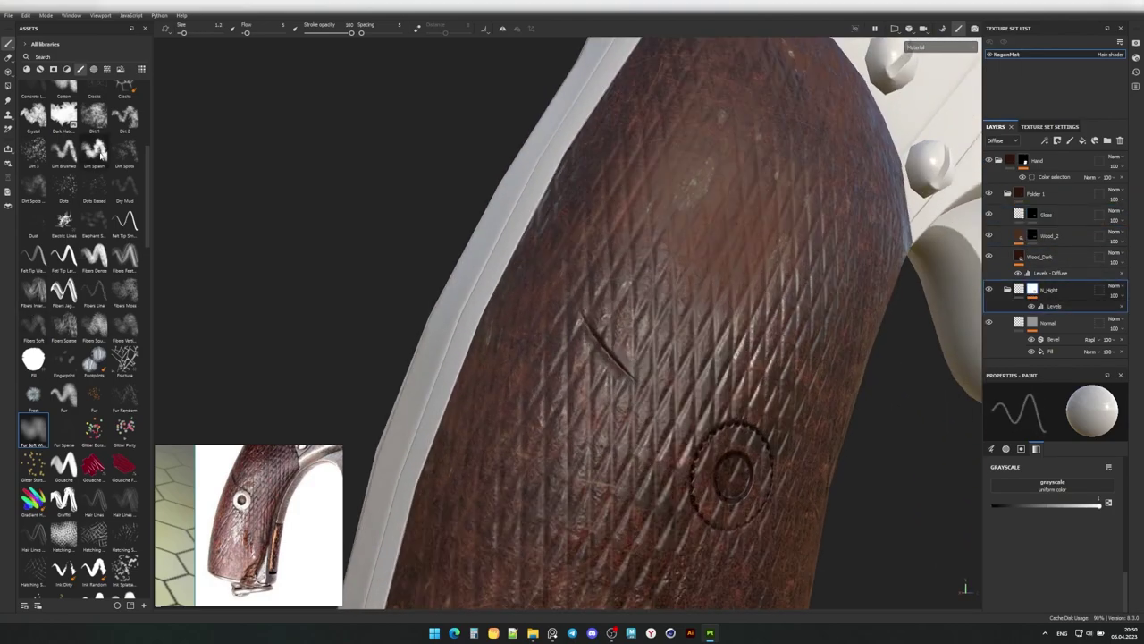
Deepen the grip's gouge using the Fur brush at a fine tip.
{"action": "left_click", "coordinate": [96, 153]}
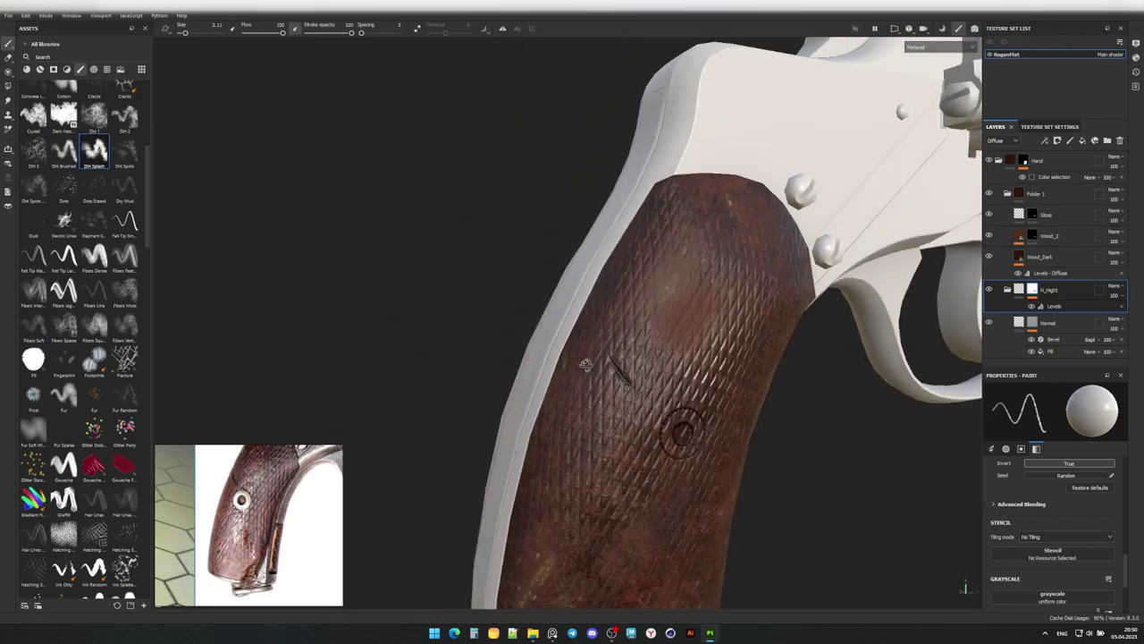
{"action": "left_click", "coordinate": [33, 427]}
{"action": "key", "text": "e"}
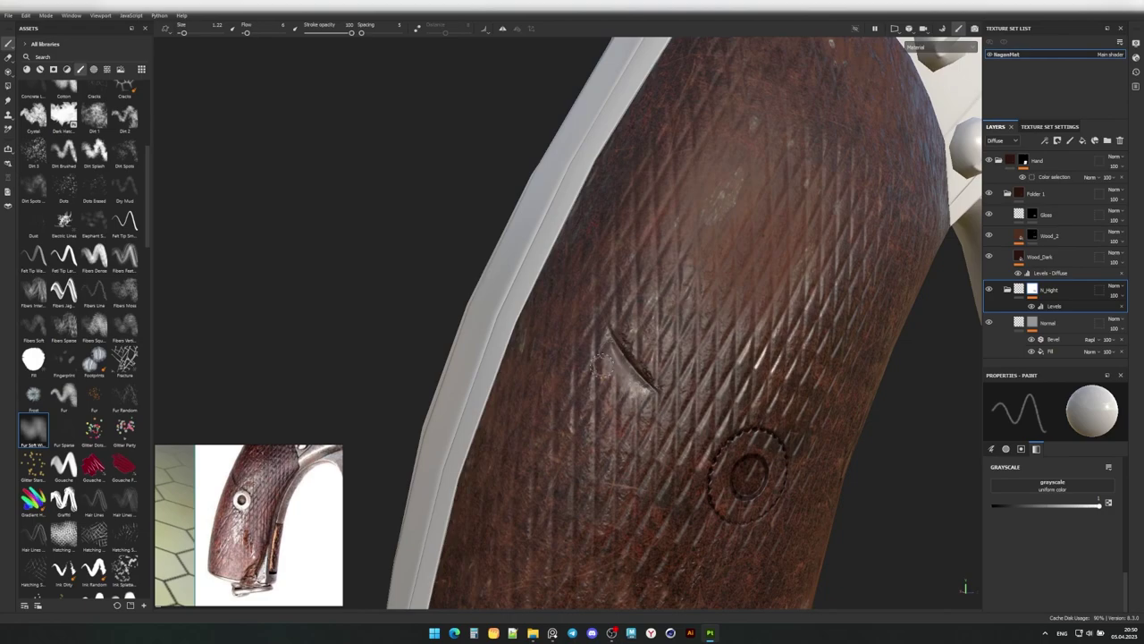
{"action": "left_click", "coordinate": [63, 393]}
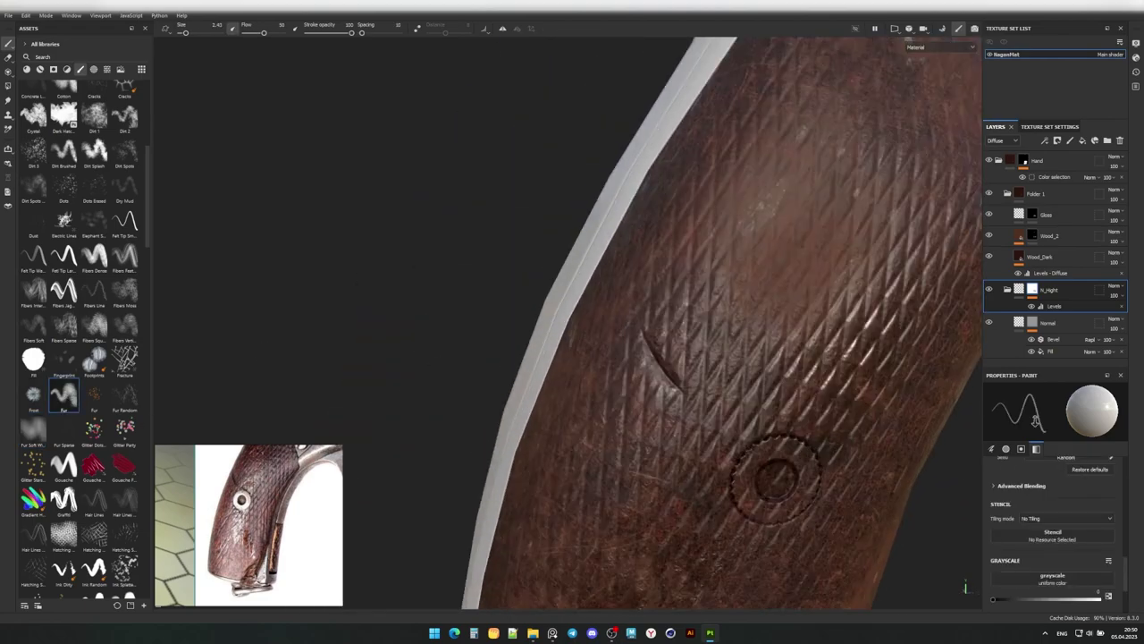
{"action": "mouse_move", "coordinate": [604, 353]}
{"action": "left_mouse_down", "text": "alt"}
{"action": "mouse_move", "coordinate": [684, 379]}
{"action": "mouse_move", "coordinate": [679, 361]}
{"action": "left_mouse_up", "text": "alt"}
{"action": "left_click", "coordinate": [32, 429]}
{"action": "scroll", "coordinate": [676, 375], "scroll_direction": "up", "scroll_amount": 3}
Work the gouge edges with the Fur Soft brush, painting on the Gloss layer.
{"action": "left_click_drag", "start_coordinate": [712, 400], "coordinate": [729, 398], "text": "alt"}
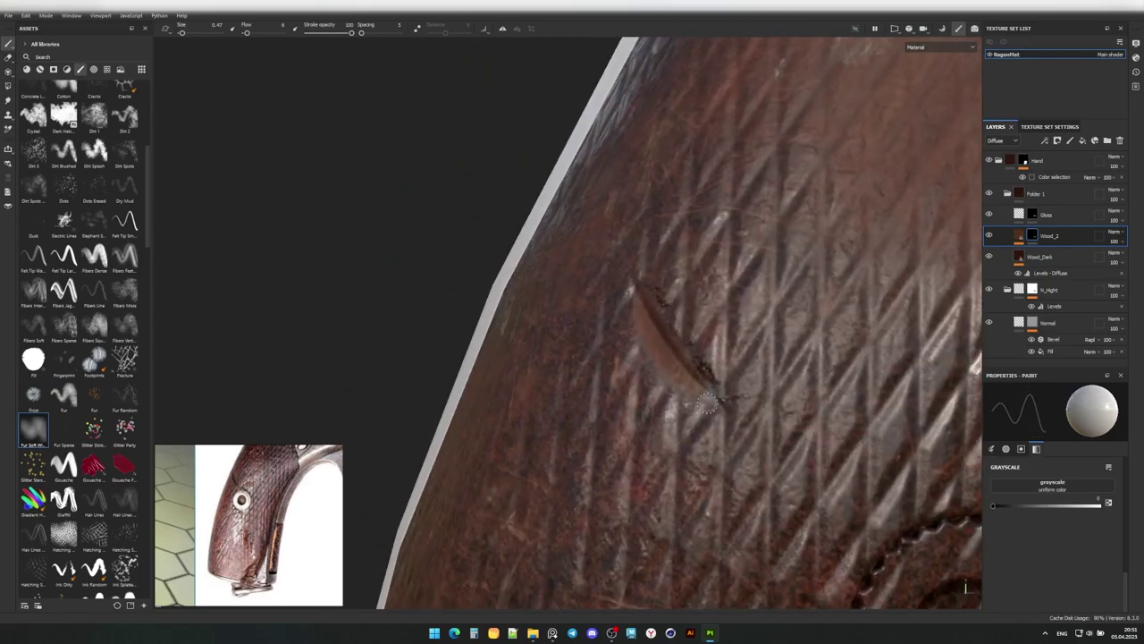
{"action": "scroll", "coordinate": [681, 385], "scroll_direction": "down", "scroll_amount": 3}
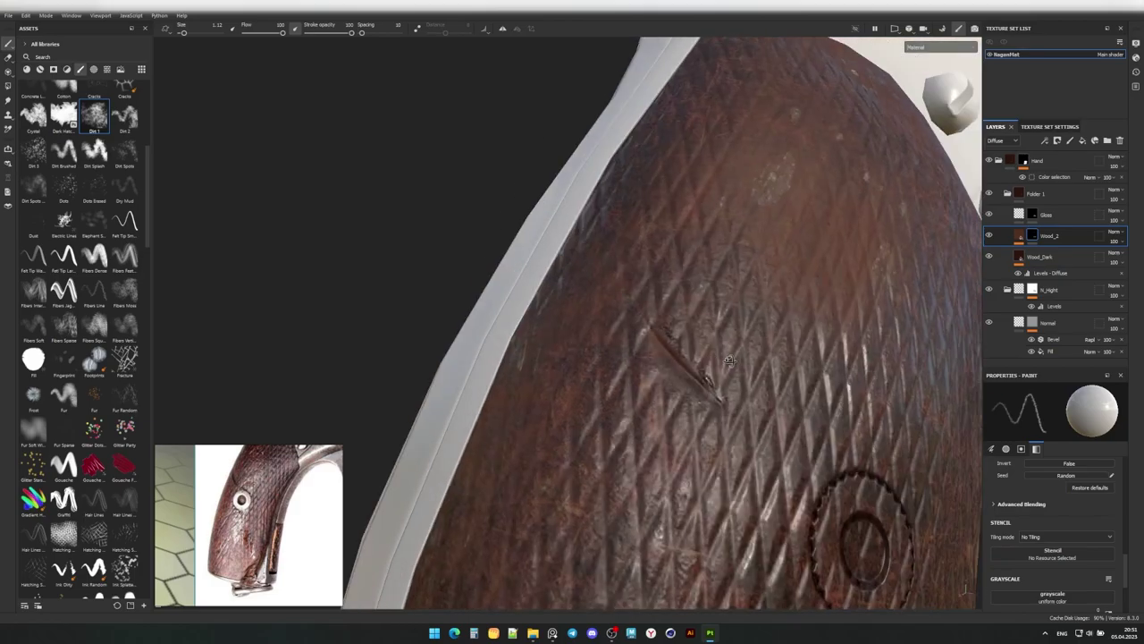
{"action": "scroll", "coordinate": [572, 304], "scroll_direction": "down", "scroll_amount": 3}
{"action": "left_click_drag", "start_coordinate": [545, 292], "coordinate": [581, 304], "text": "alt"}
{"action": "scroll", "coordinate": [679, 358], "scroll_direction": "up", "scroll_amount": 5}
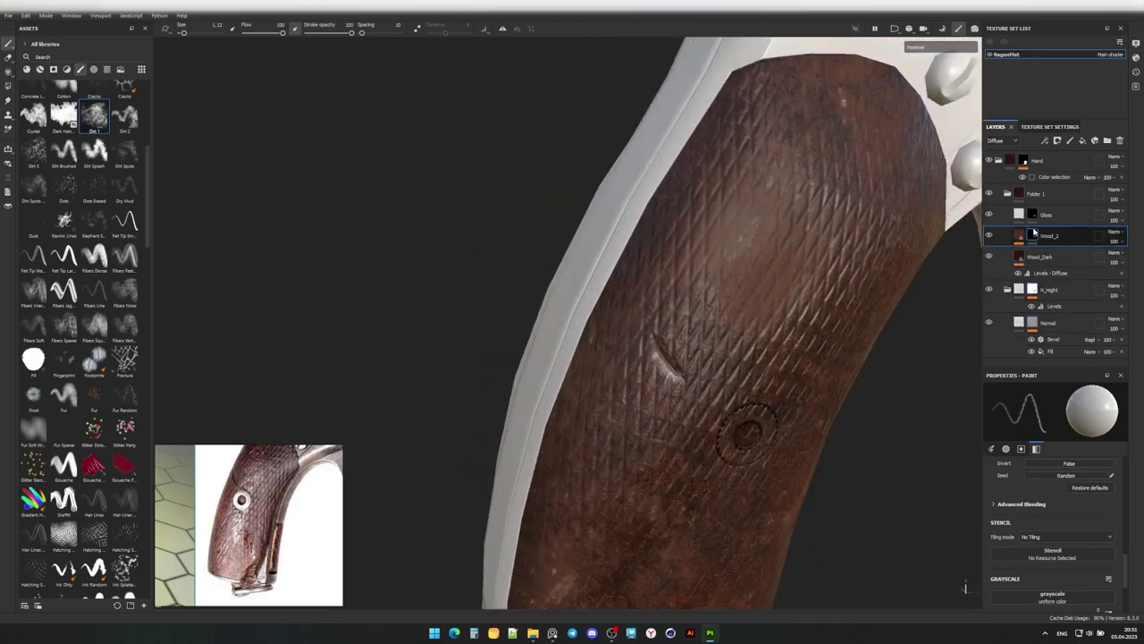
{"action": "left_click", "coordinate": [1033, 214]}
{"action": "scroll", "coordinate": [780, 447], "scroll_direction": "up", "scroll_amount": 2}
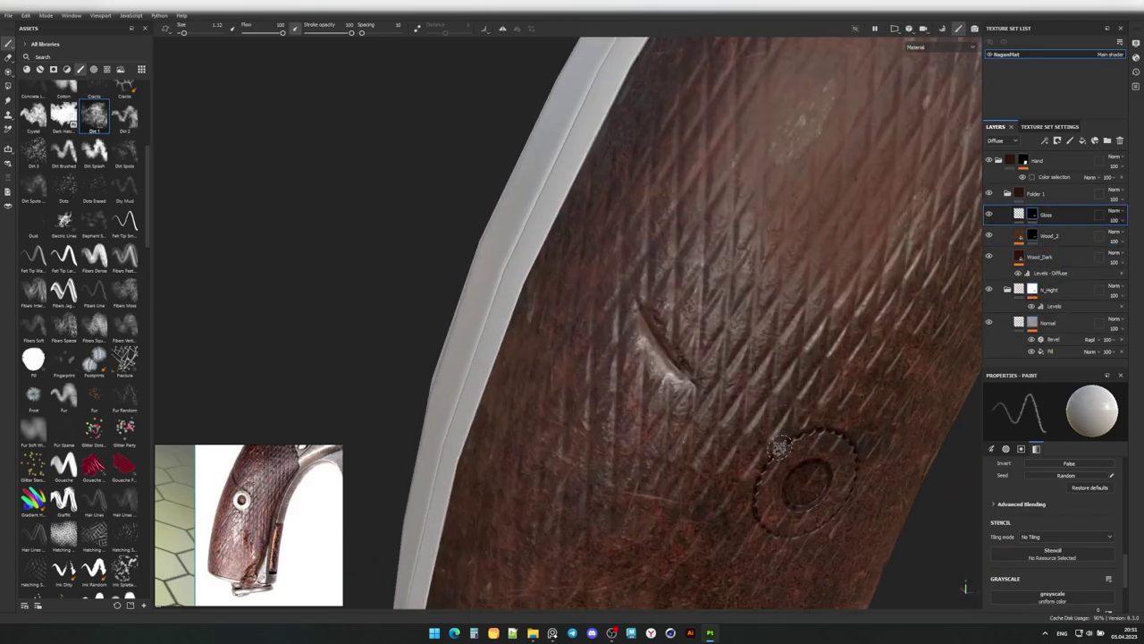
{"action": "scroll", "coordinate": [656, 353], "scroll_direction": "down", "scroll_amount": 3}
Touch up the grip with the Fur Soft brush while rotating around the revolver.
{"action": "mouse_move", "coordinate": [655, 353]}
{"action": "left_mouse_down", "text": "alt"}
{"action": "mouse_move", "coordinate": [639, 366]}
{"action": "mouse_move", "coordinate": [640, 304]}
{"action": "left_mouse_up", "text": "alt"}
{"action": "scroll", "coordinate": [630, 375], "scroll_direction": "up", "scroll_amount": 3}
{"action": "left_click", "coordinate": [33, 429]}
{"action": "scroll", "coordinate": [631, 375], "scroll_direction": "down", "scroll_amount": 2}
{"action": "scroll", "coordinate": [630, 376], "scroll_direction": "down", "scroll_amount": 3}
{"action": "scroll", "coordinate": [639, 297], "scroll_direction": "up", "scroll_amount": 2}
{"action": "scroll", "coordinate": [633, 333], "scroll_direction": "down", "scroll_amount": 2}
{"action": "scroll", "coordinate": [754, 352], "scroll_direction": "down", "scroll_amount": 2}
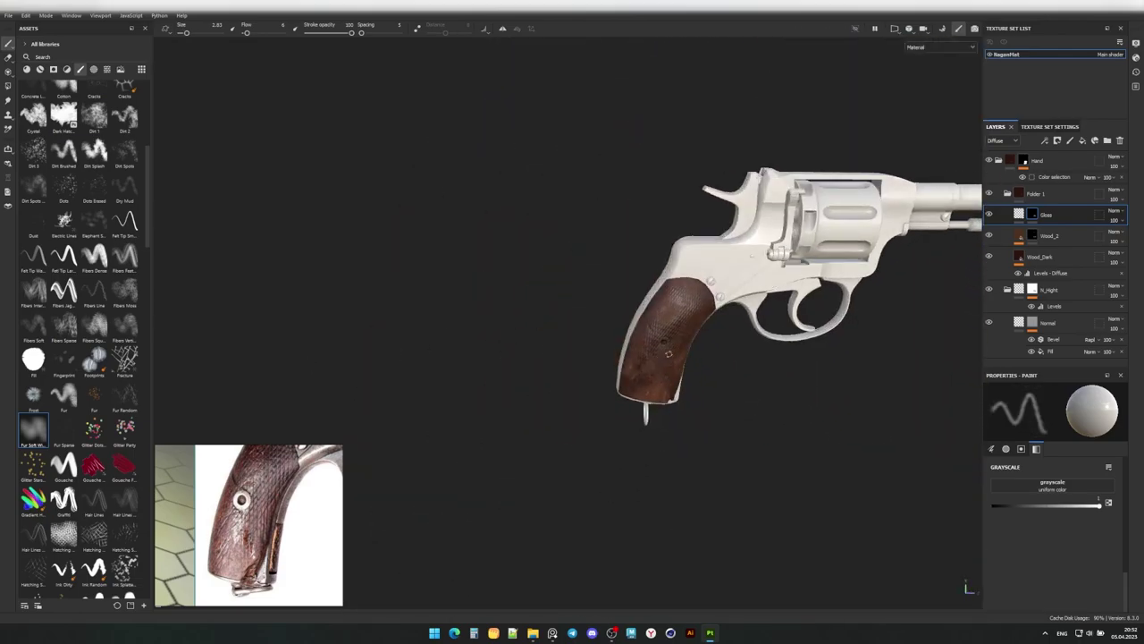
{"action": "left_click_drag", "start_coordinate": [753, 352], "coordinate": [626, 376], "text": "alt"}
{"action": "scroll", "coordinate": [626, 376], "scroll_direction": "up", "scroll_amount": 4}
Dab Dirt 1 speckles onto the upper grip on the N_Hight layer.
{"action": "left_click", "coordinate": [1048, 289]}
{"action": "left_click_drag", "start_coordinate": [602, 465], "coordinate": [617, 482], "text": "alt"}
{"action": "left_click", "coordinate": [94, 114]}
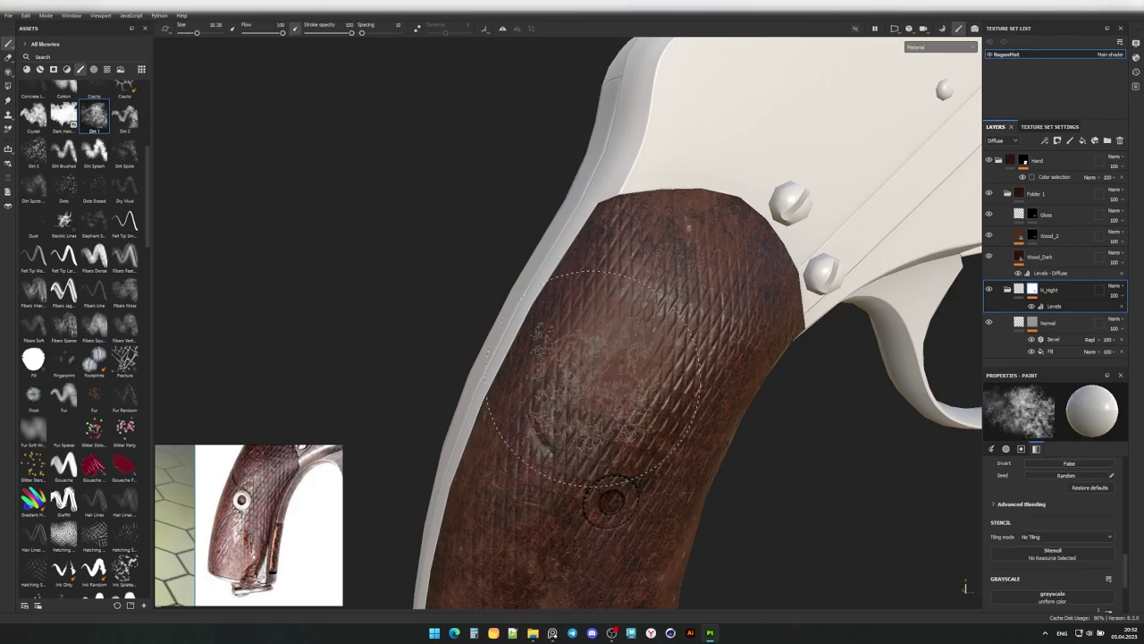
{"action": "left_click_drag", "start_coordinate": [615, 327], "coordinate": [599, 331], "text": "alt"}
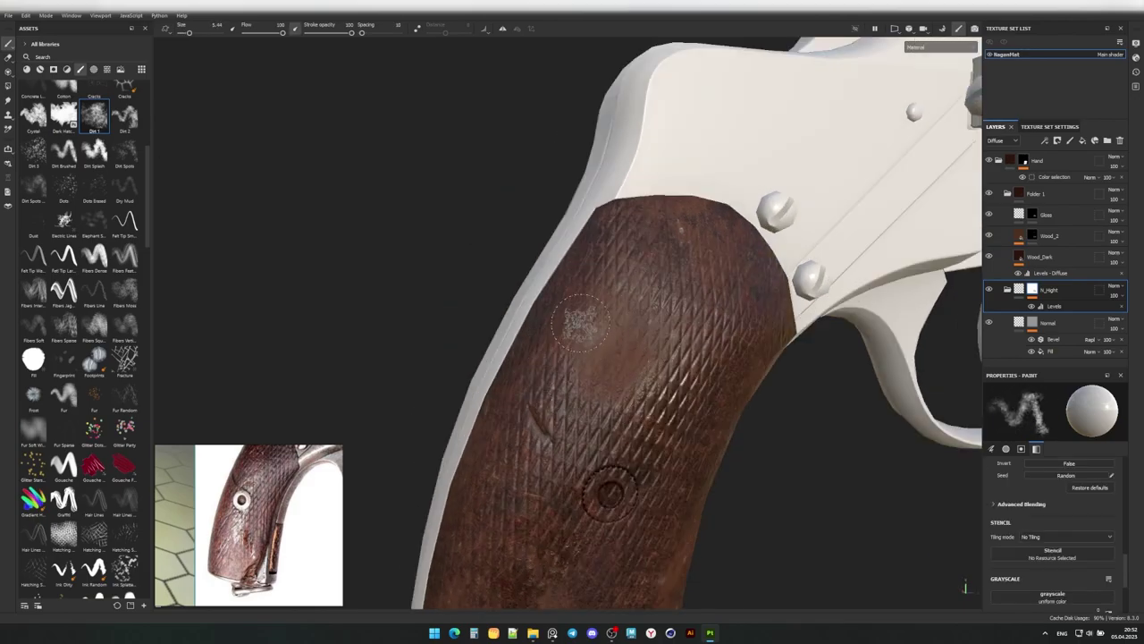
{"action": "scroll", "coordinate": [581, 322], "scroll_direction": "down", "scroll_amount": 2}
{"action": "scroll", "coordinate": [626, 358], "scroll_direction": "down", "scroll_amount": 2}
{"action": "scroll", "coordinate": [738, 396], "scroll_direction": "down", "scroll_amount": 2}
{"action": "scroll", "coordinate": [641, 380], "scroll_direction": "up", "scroll_amount": 4}
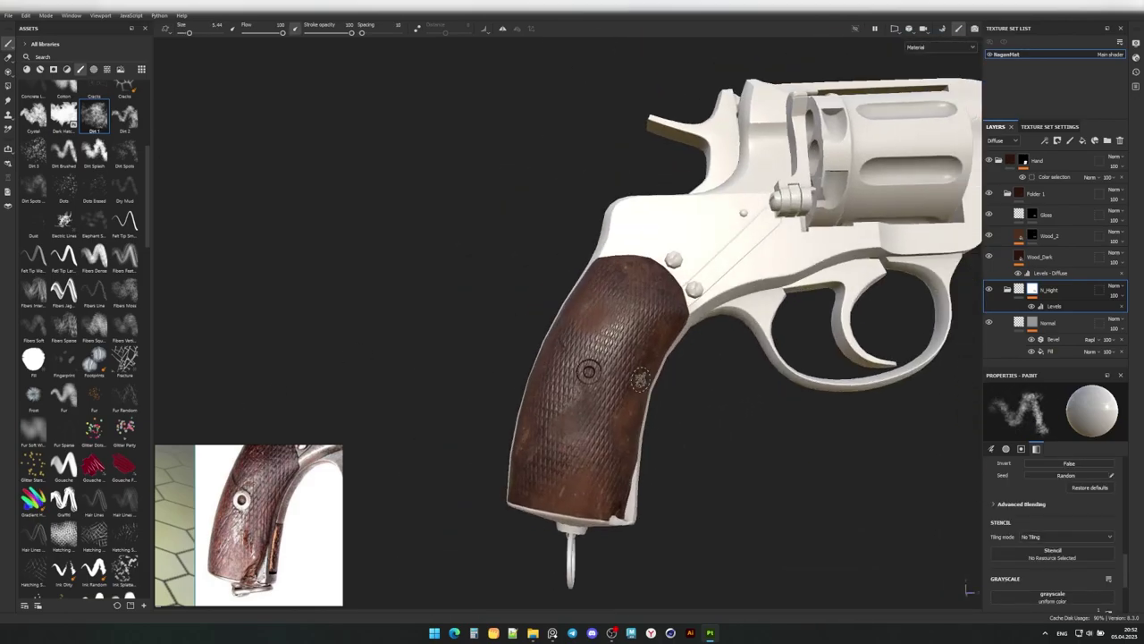
Create a new folder at the top of the layer stack for the Mask_Wood mask.
{"action": "left_click", "coordinate": [1033, 214]}
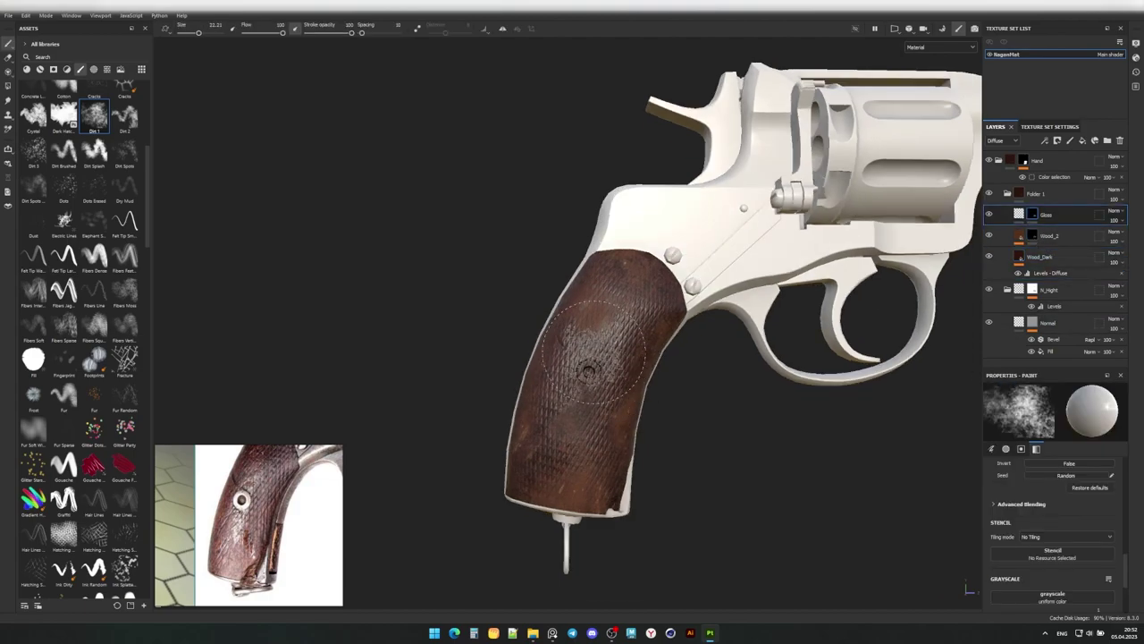
{"action": "left_click_drag", "start_coordinate": [589, 371], "coordinate": [417, 460], "text": "alt"}
{"action": "scroll", "coordinate": [417, 459], "scroll_direction": "up", "scroll_amount": 3}
{"action": "scroll", "coordinate": [416, 460], "scroll_direction": "up", "scroll_amount": 3}
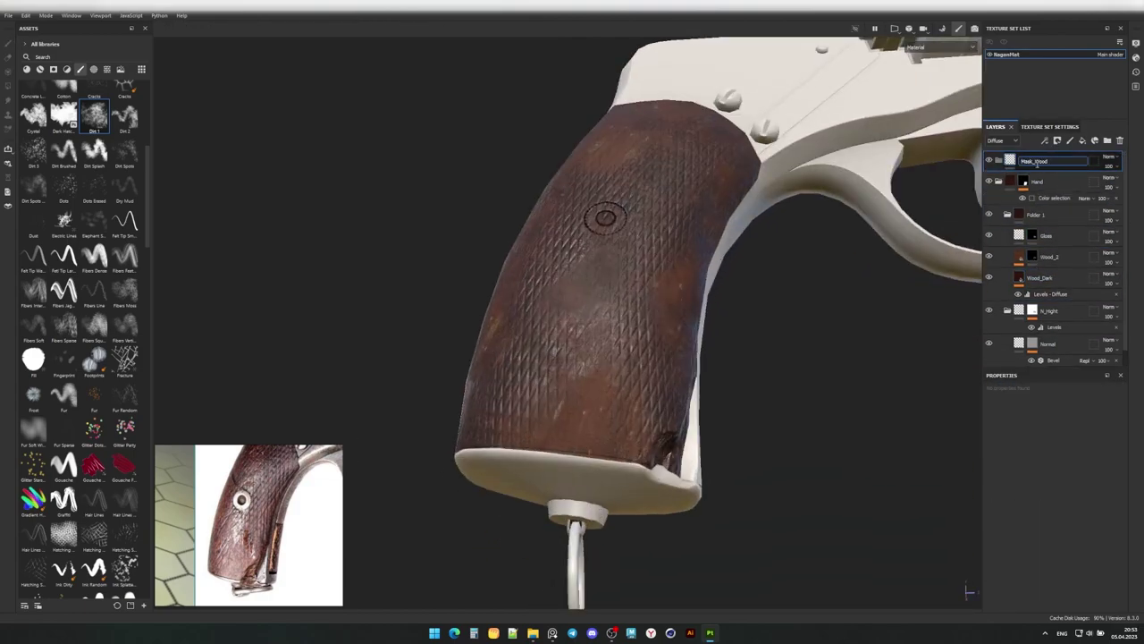
Move the Hand folder into Mask_Wood_Hand, give it a black mask, and save.
{"action": "left_click", "coordinate": [1072, 178]}
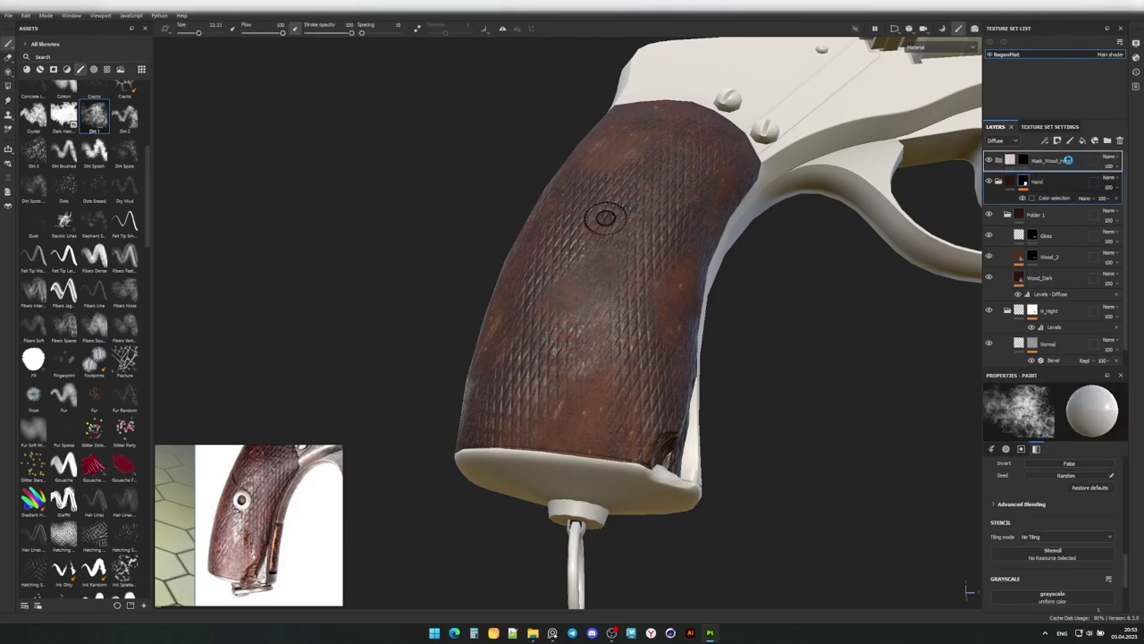
{"action": "left_click", "coordinate": [1058, 140]}
{"action": "key", "text": "1"}
{"action": "left_click_drag", "start_coordinate": [843, 294], "coordinate": [679, 322], "text": "alt"}
{"action": "scroll", "coordinate": [101, 177], "scroll_direction": "up", "scroll_amount": 5}
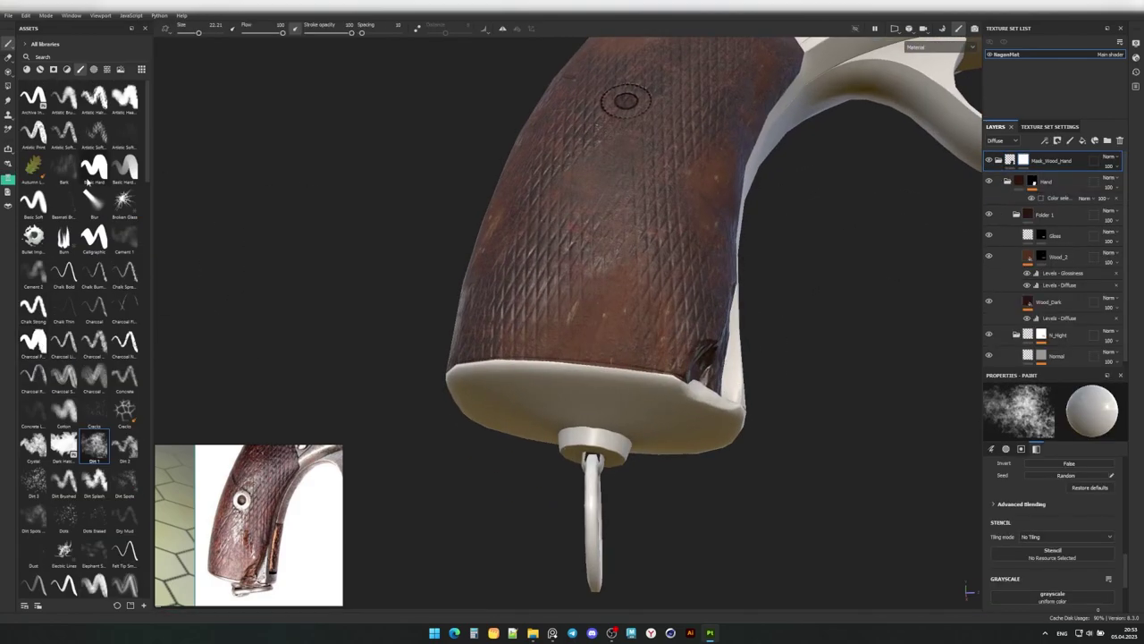
{"action": "left_click_drag", "start_coordinate": [599, 347], "coordinate": [467, 366], "text": "alt"}
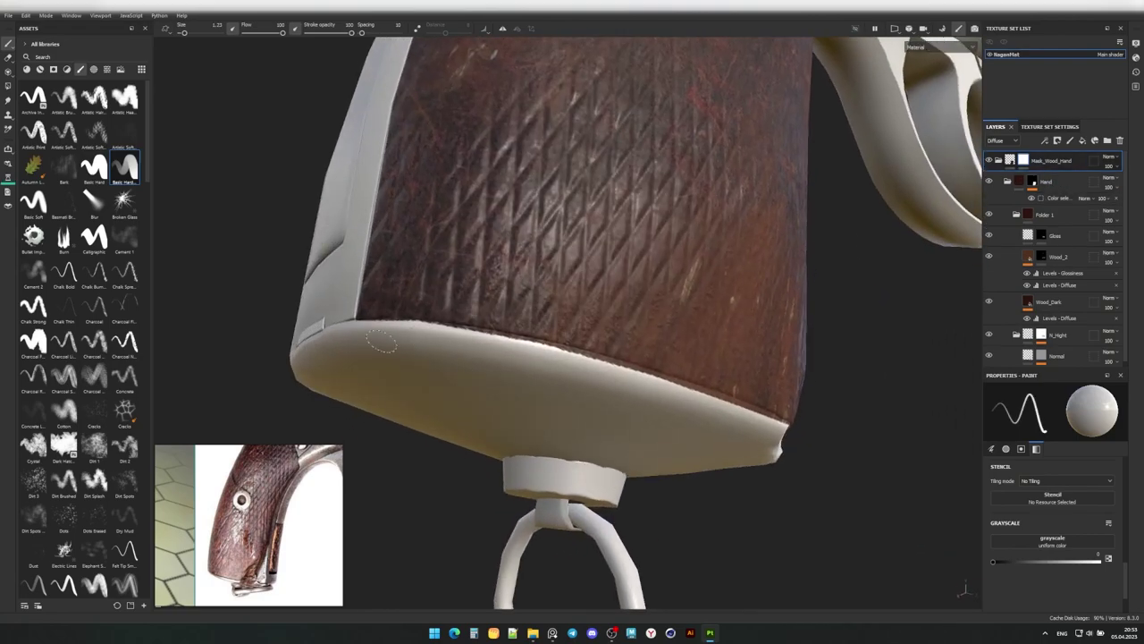
{"action": "scroll", "coordinate": [362, 329], "scroll_direction": "up", "scroll_amount": 3}
{"action": "key", "text": "ctrl+s"}
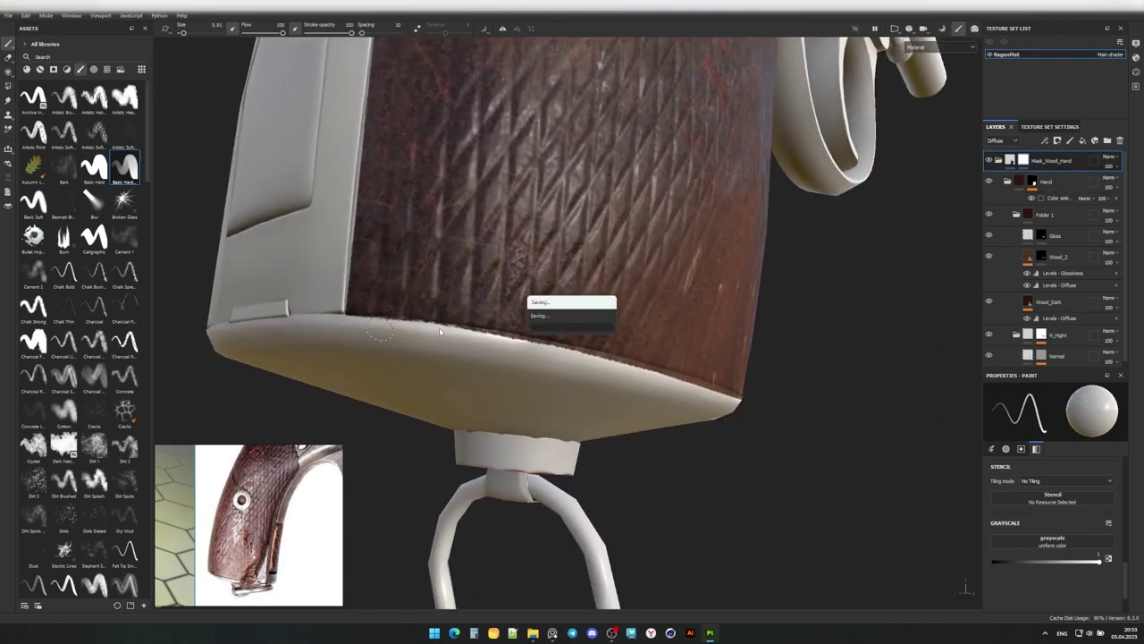
Polygon-fill the grip base strip on the Mask_Wood_Hand folder's mask.
{"action": "scroll", "coordinate": [454, 350], "scroll_direction": "up", "scroll_amount": 1}
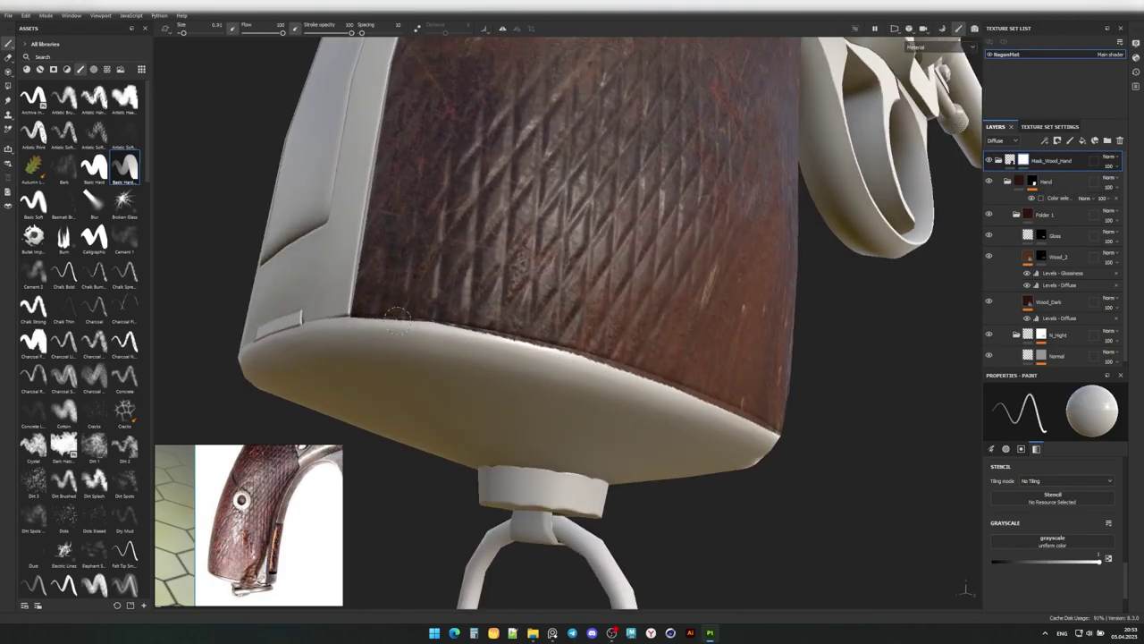
{"action": "scroll", "coordinate": [412, 320], "scroll_direction": "up", "scroll_amount": 1}
{"action": "scroll", "coordinate": [411, 320], "scroll_direction": "up", "scroll_amount": 1}
{"action": "scroll", "coordinate": [429, 329], "scroll_direction": "up", "scroll_amount": 1}
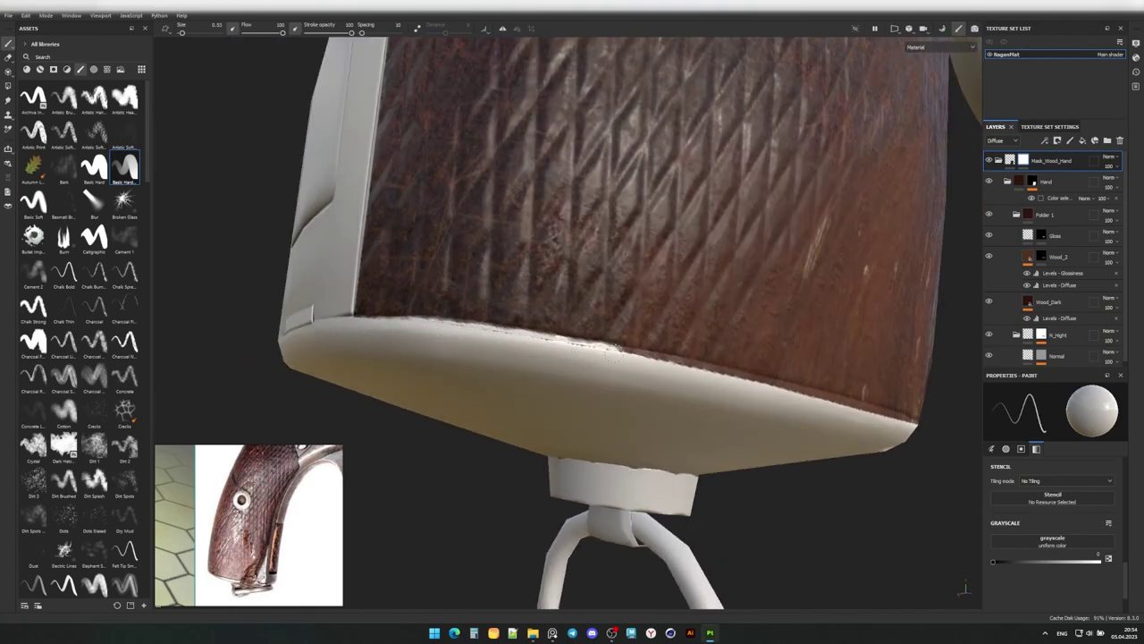
{"action": "left_click_drag", "start_coordinate": [761, 388], "coordinate": [347, 310], "text": "alt"}
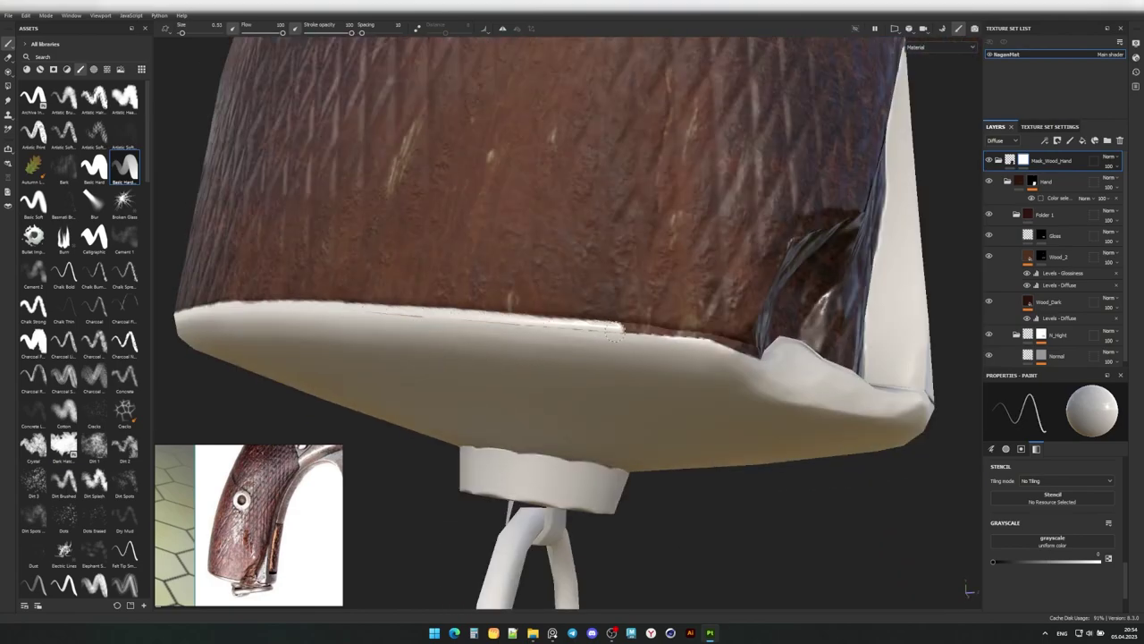
{"action": "mouse_move", "coordinate": [724, 360]}
{"action": "left_mouse_down", "text": "alt"}
{"action": "mouse_move", "coordinate": [572, 329]}
{"action": "mouse_move", "coordinate": [527, 305]}
{"action": "left_mouse_up", "text": "alt"}
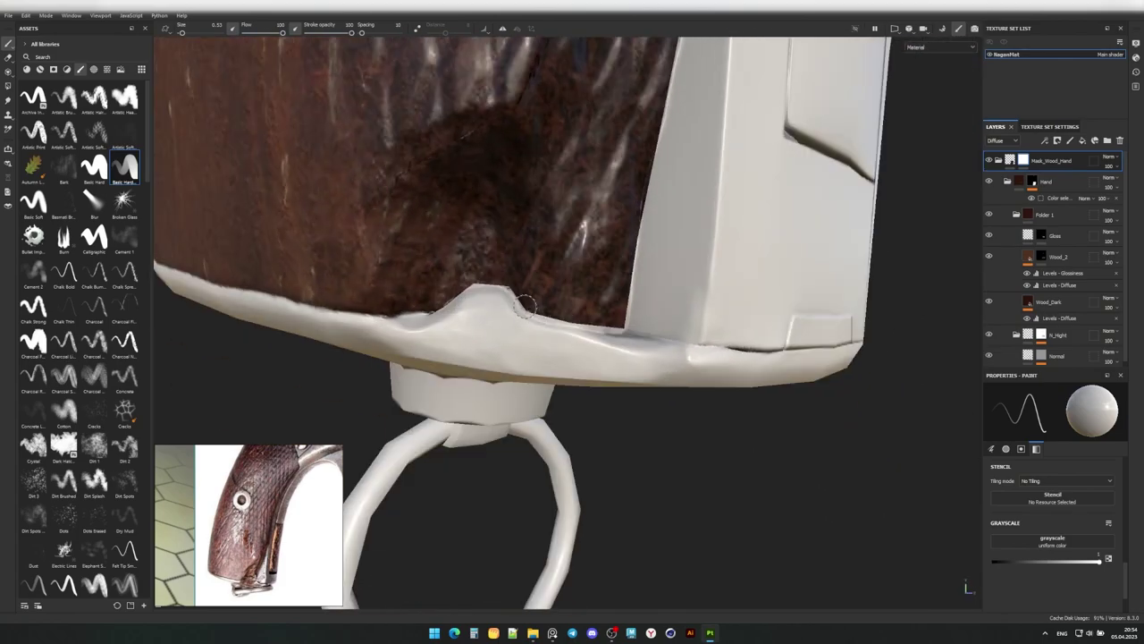
{"action": "left_click", "coordinate": [1061, 197]}
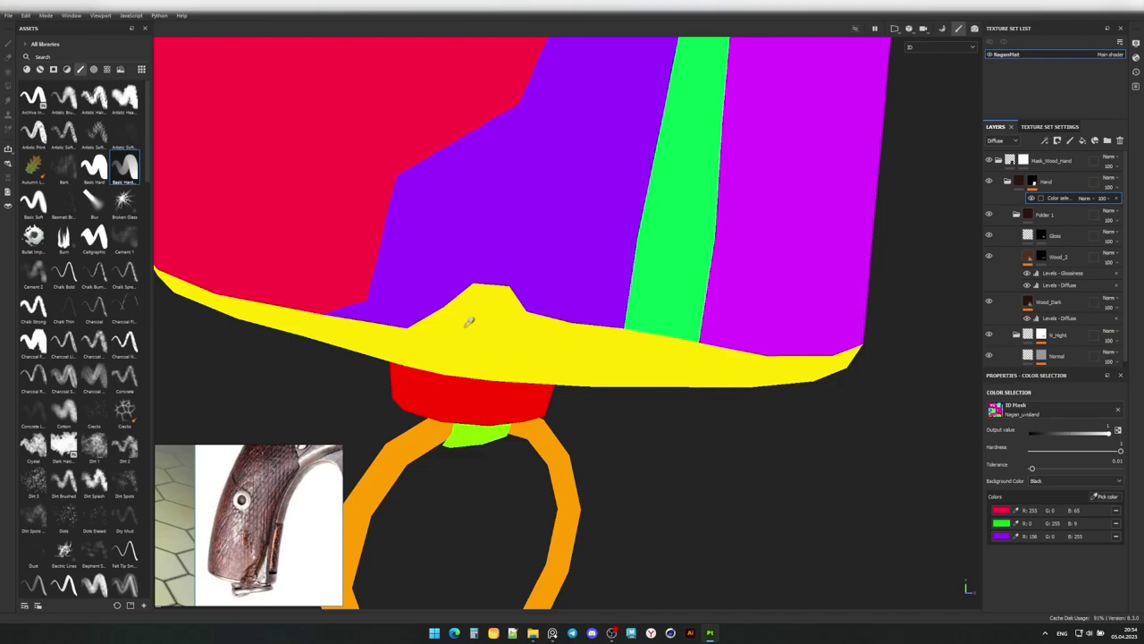
{"action": "left_click", "coordinate": [468, 322]}
{"action": "key", "text": "4"}
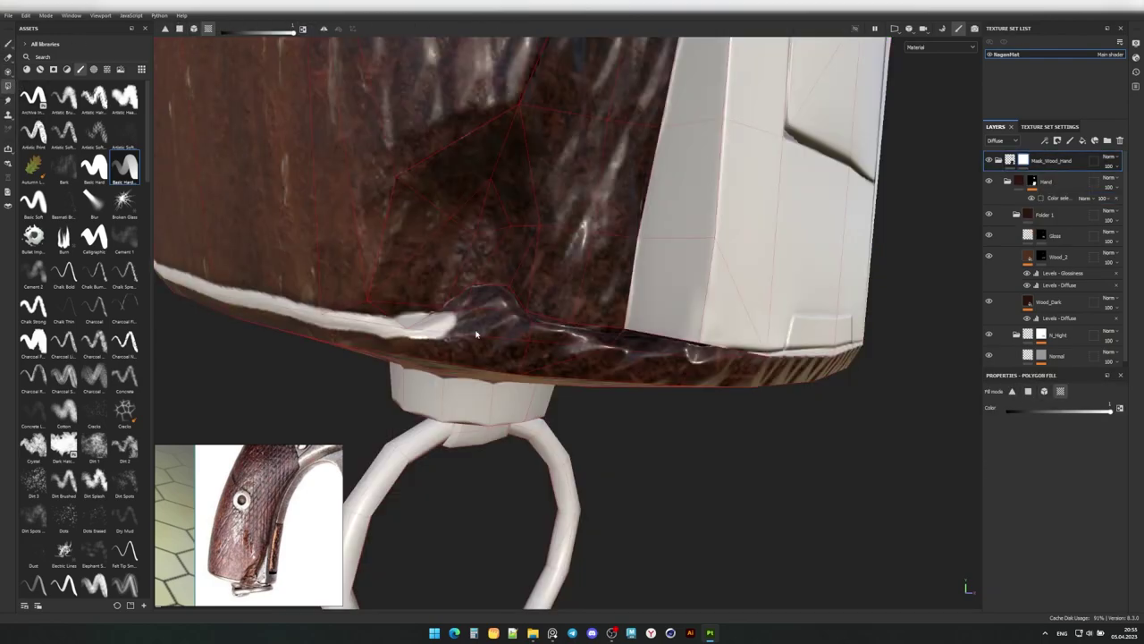
{"action": "left_click", "coordinate": [476, 331]}
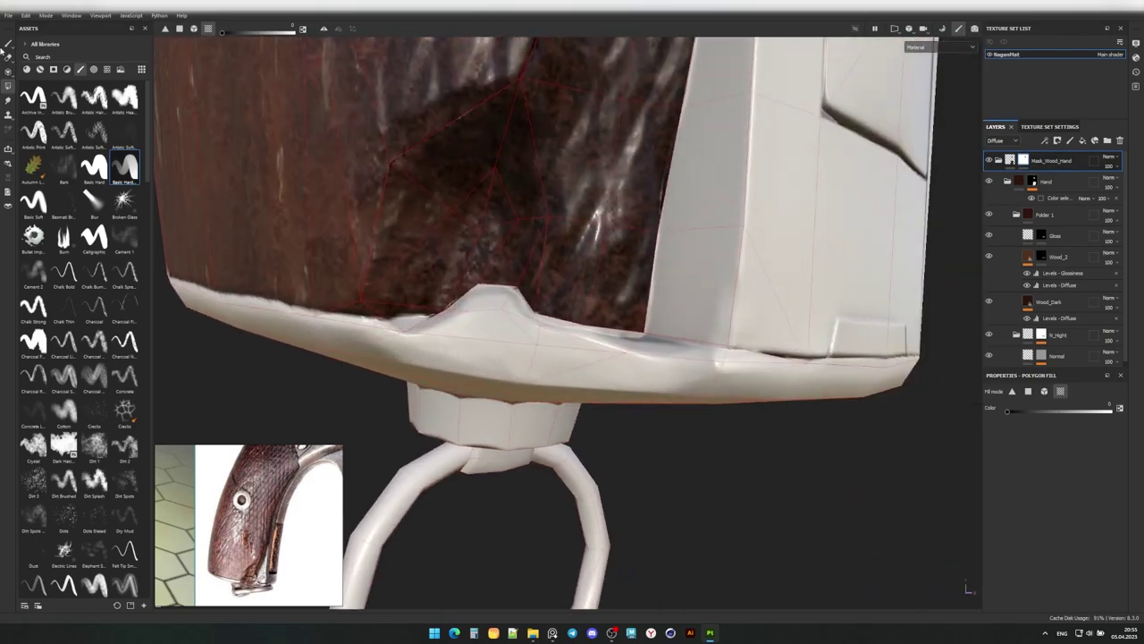
{"action": "left_click", "coordinate": [6, 45]}
Paint a widened chipped patch into the grip's lower corner on the mask.
{"action": "left_click_drag", "start_coordinate": [389, 306], "coordinate": [386, 253], "text": "alt"}
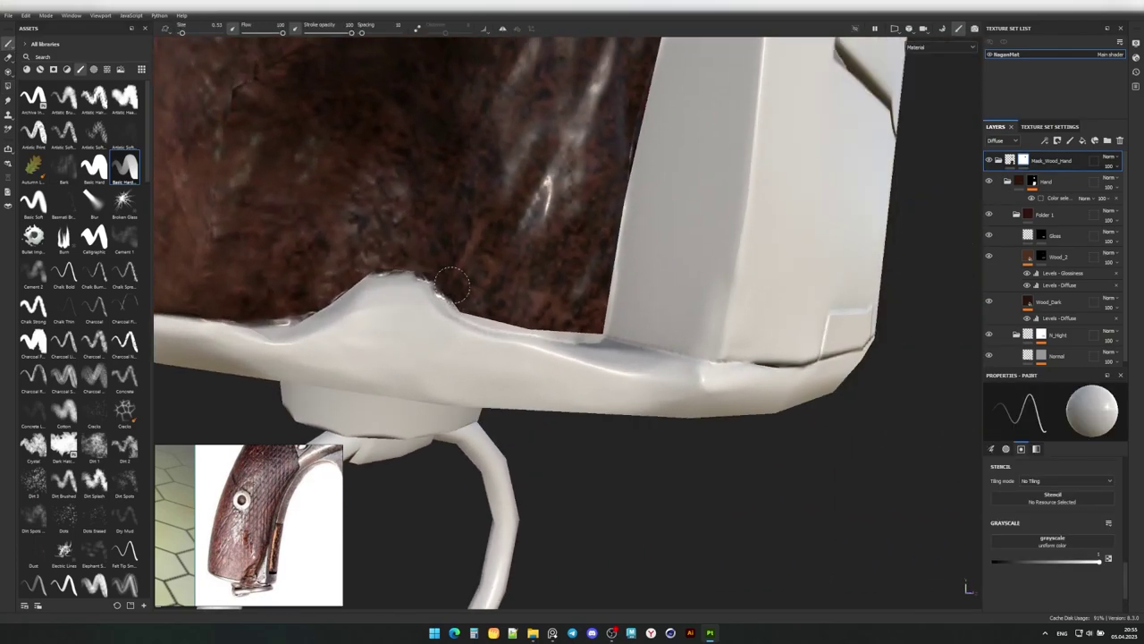
{"action": "left_click_drag", "start_coordinate": [594, 318], "coordinate": [436, 270], "text": "alt"}
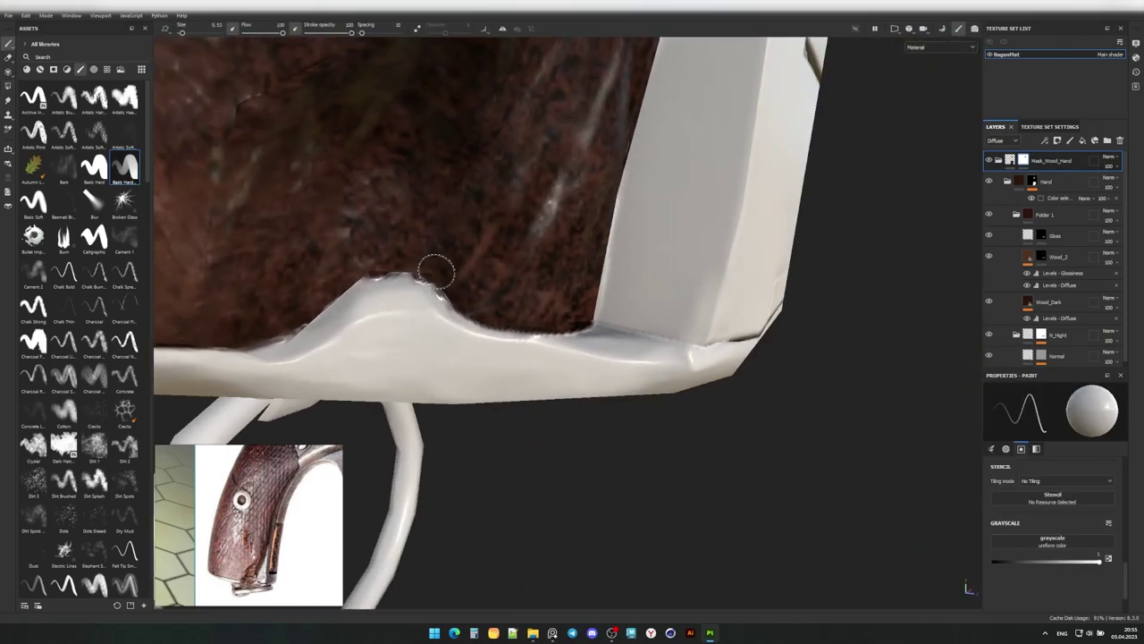
{"action": "left_click_drag", "start_coordinate": [355, 265], "coordinate": [447, 288], "text": "alt"}
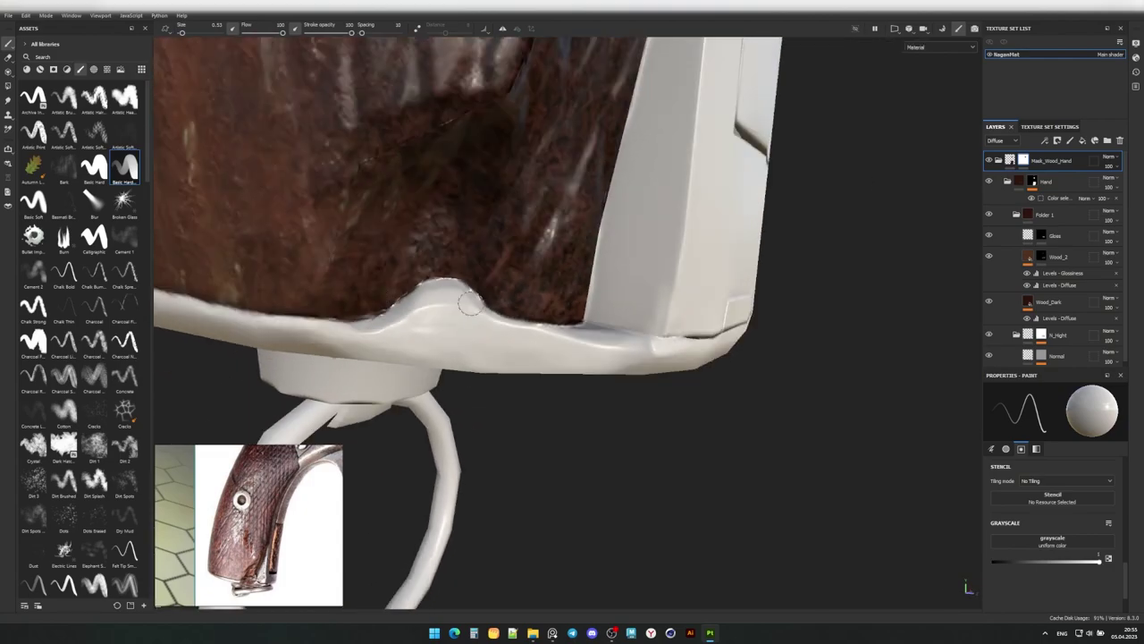
{"action": "scroll", "coordinate": [447, 289], "scroll_direction": "up", "scroll_amount": 2}
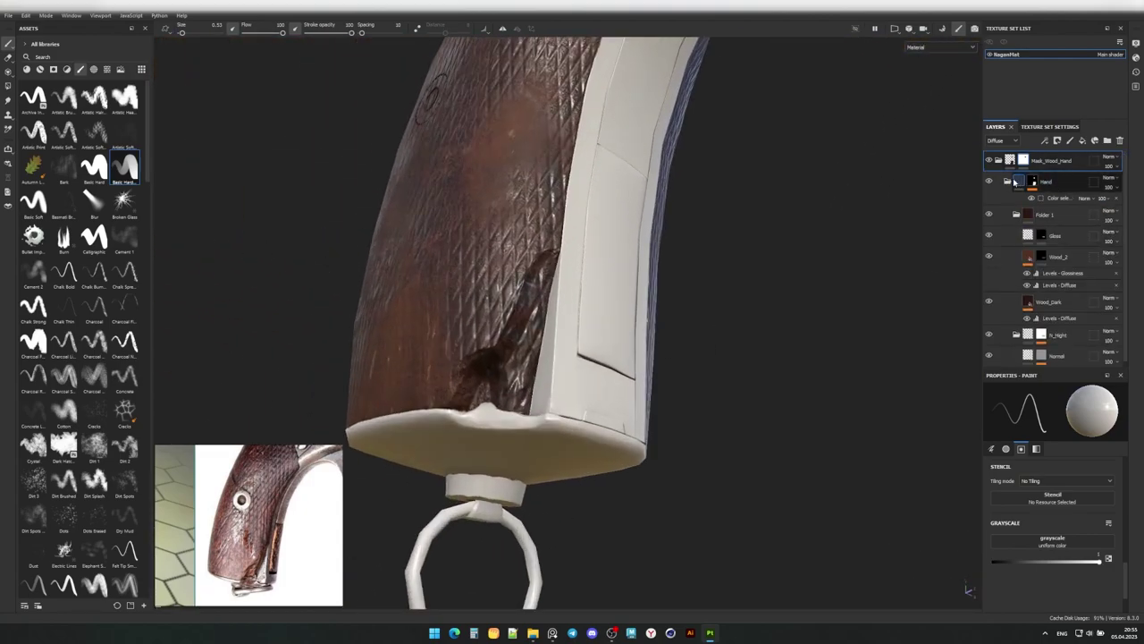
{"action": "scroll", "coordinate": [507, 355], "scroll_direction": "up", "scroll_amount": 1}
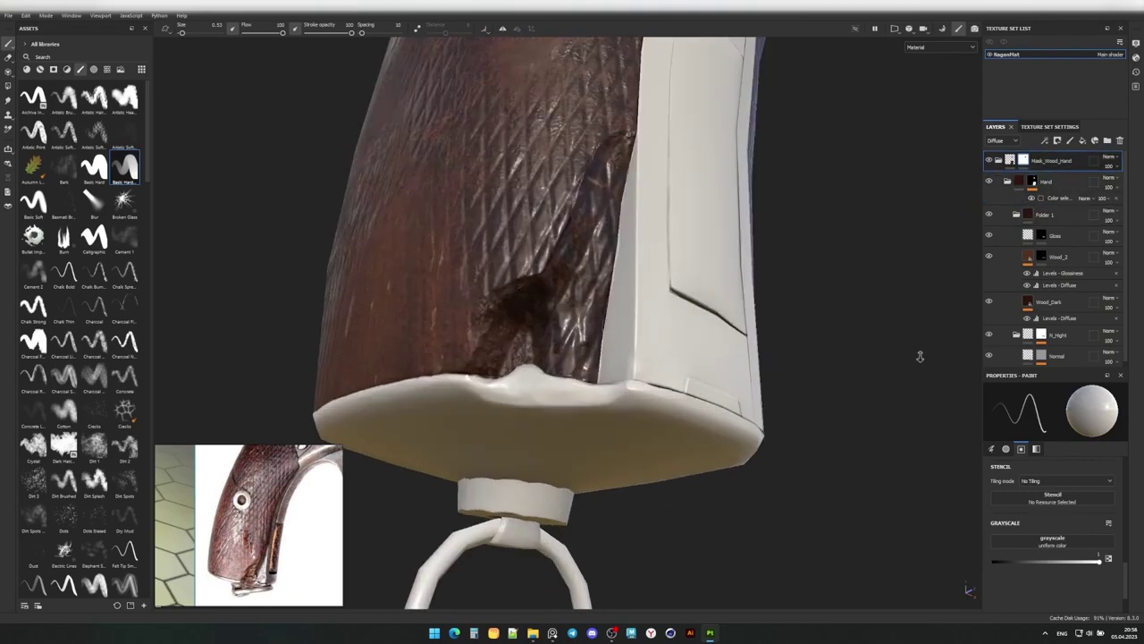
{"action": "scroll", "coordinate": [507, 355], "scroll_direction": "up", "scroll_amount": 1}
{"action": "left_click_drag", "start_coordinate": [507, 355], "coordinate": [541, 339], "text": "alt"}
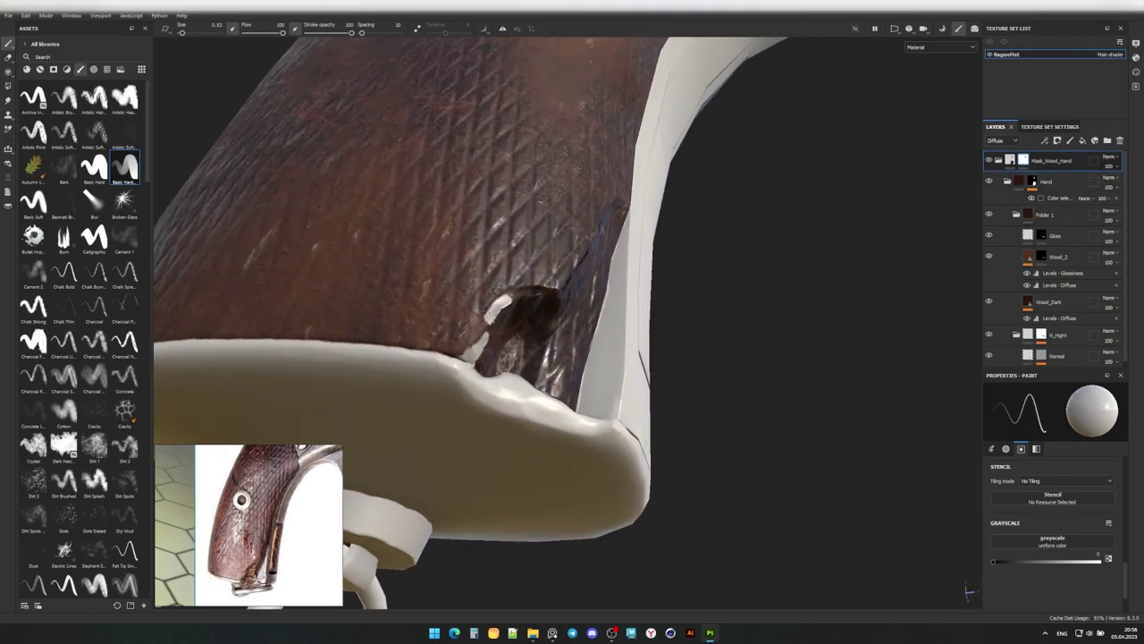
{"action": "left_click_drag", "start_coordinate": [549, 288], "coordinate": [517, 284], "text": "alt"}
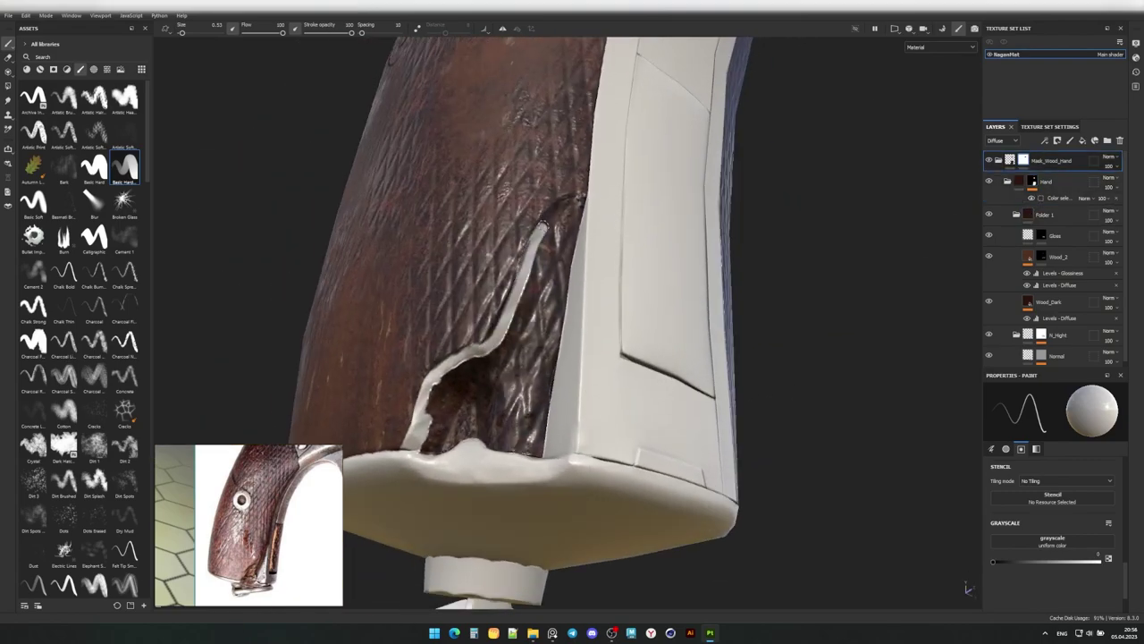
{"action": "mouse_move", "coordinate": [577, 220]}
{"action": "left_mouse_down", "text": "alt"}
{"action": "mouse_move", "coordinate": [569, 193]}
{"action": "mouse_move", "coordinate": [508, 304]}
{"action": "left_mouse_up", "text": "alt"}
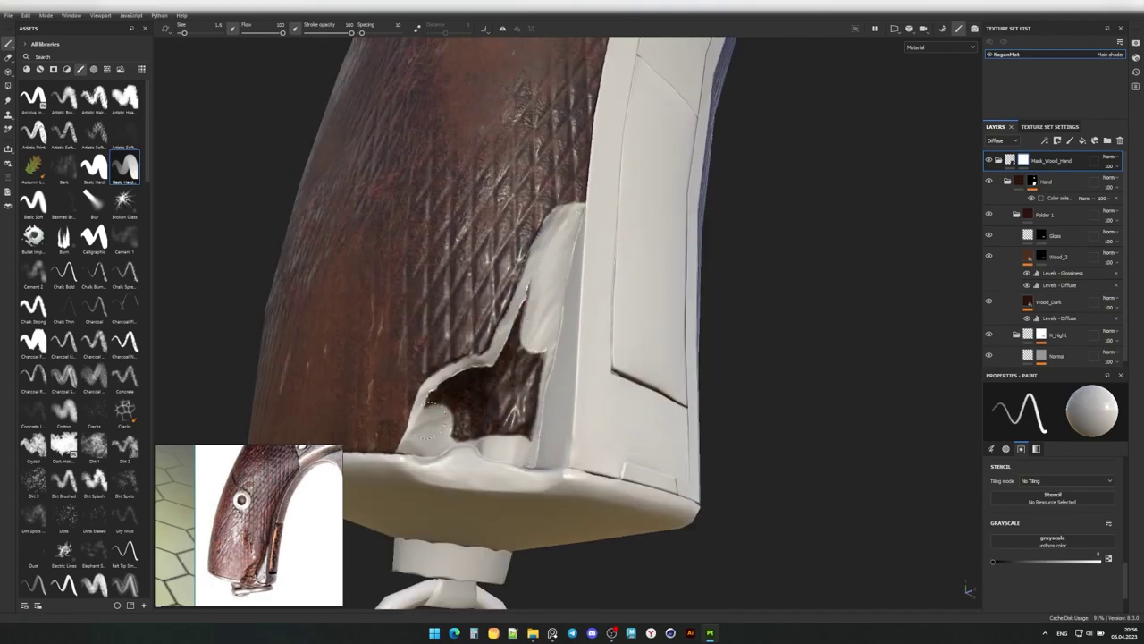
{"action": "left_click_drag", "start_coordinate": [534, 283], "coordinate": [523, 255], "text": "alt"}
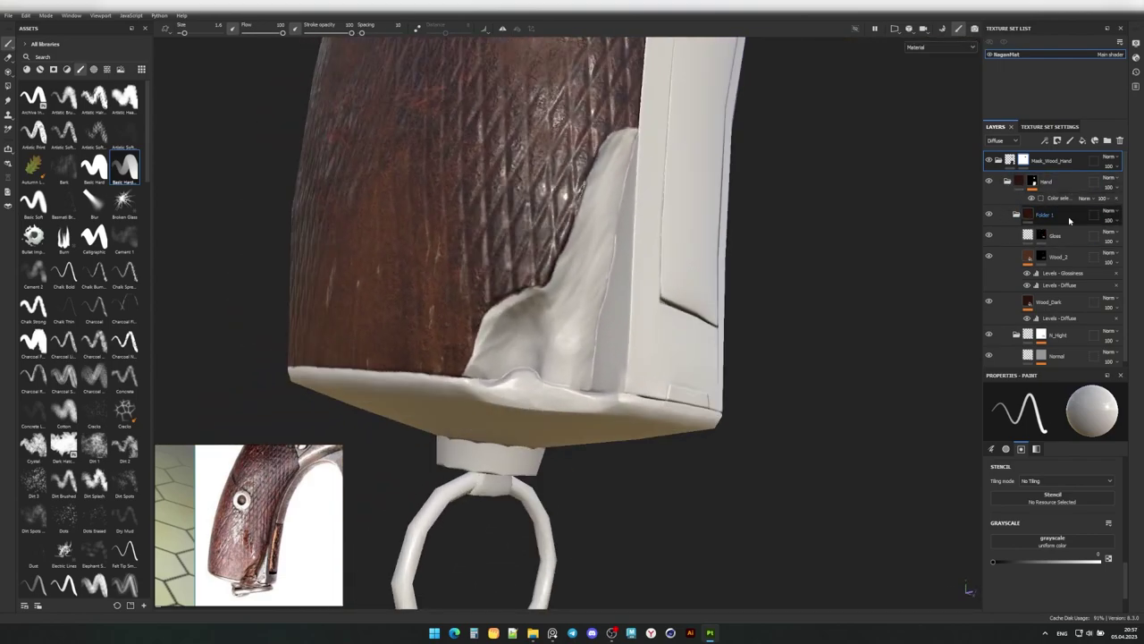
Add Fill layer 1 above Gloss inside Folder 1.
{"action": "left_click", "coordinate": [1082, 141]}
{"action": "type", "text": "Hand"}
{"action": "key", "text": "Return"}
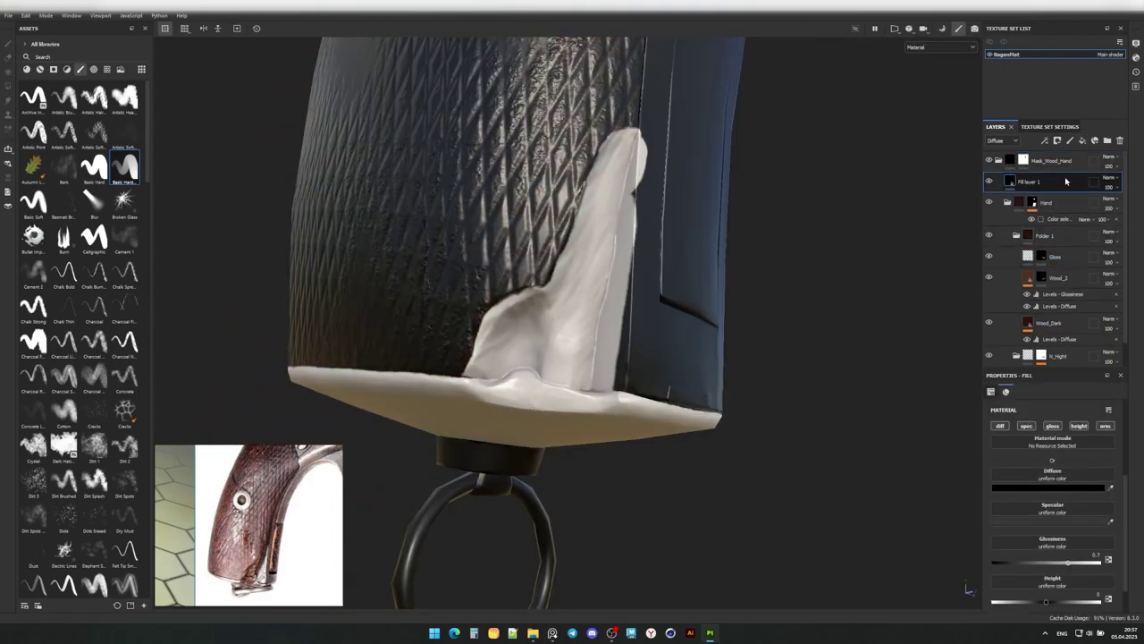
{"action": "left_click", "coordinate": [1062, 195]}
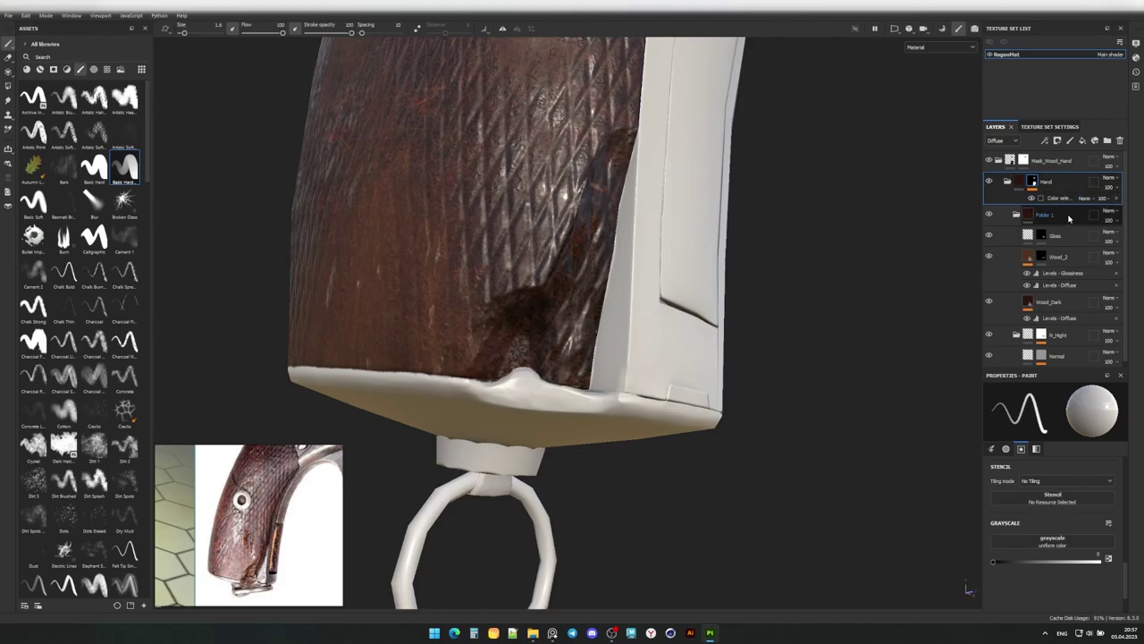
Select Wood_Dark, extend the pale chip, and inspect the grip butt's underside.
{"action": "scroll", "coordinate": [1075, 253], "scroll_direction": "down", "scroll_amount": 1}
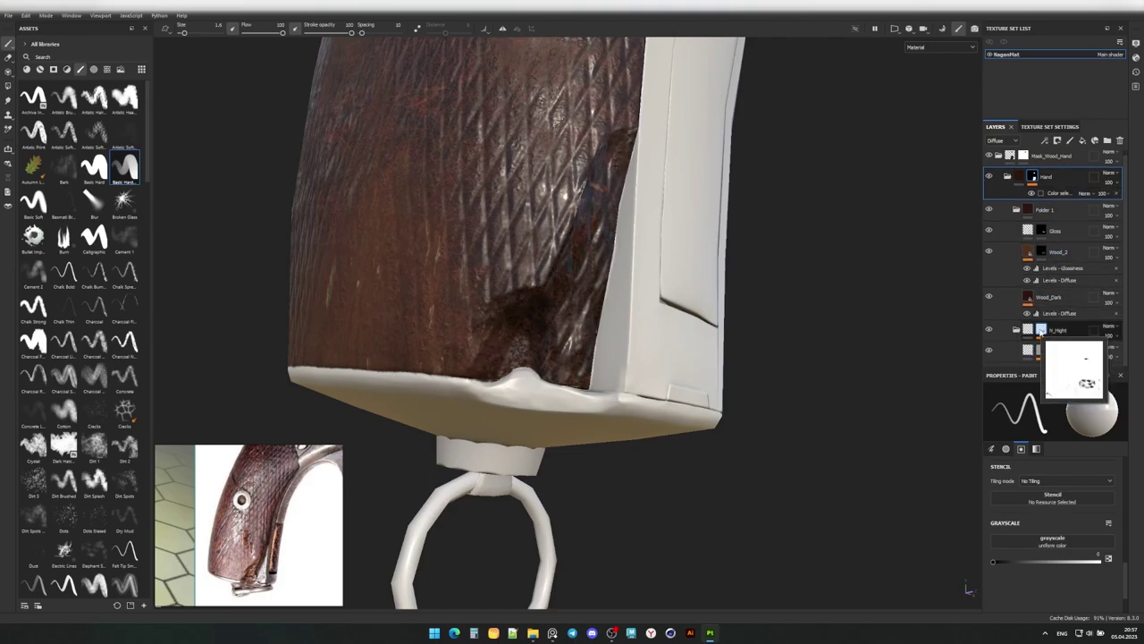
{"action": "left_click", "coordinate": [1030, 300]}
{"action": "left_click_drag", "start_coordinate": [582, 321], "coordinate": [430, 35], "text": "alt"}
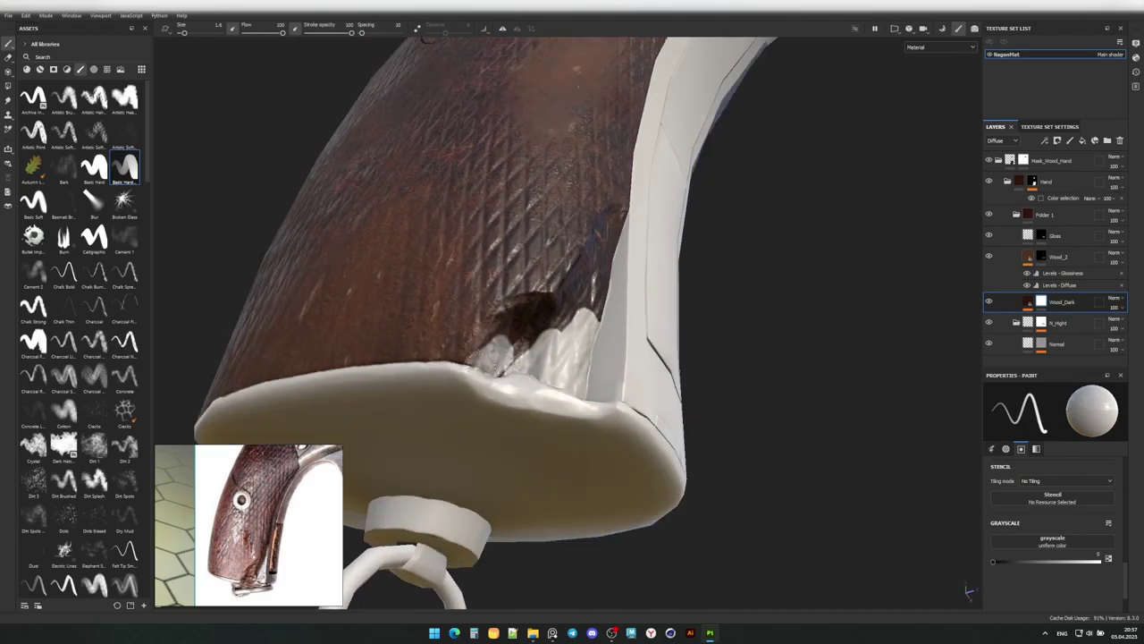
{"action": "mouse_move", "coordinate": [530, 308]}
{"action": "left_mouse_down", "text": "alt"}
{"action": "mouse_move", "coordinate": [550, 353]}
{"action": "mouse_move", "coordinate": [646, 176]}
{"action": "left_mouse_up", "text": "alt"}
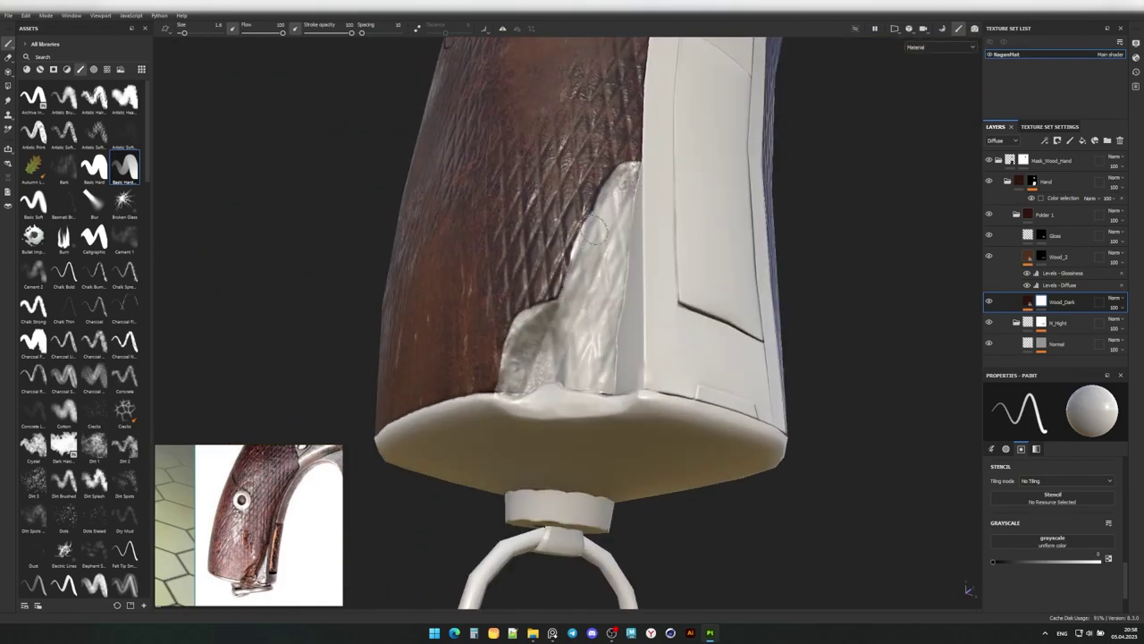
{"action": "left_click_drag", "start_coordinate": [593, 229], "coordinate": [536, 324], "text": "alt"}
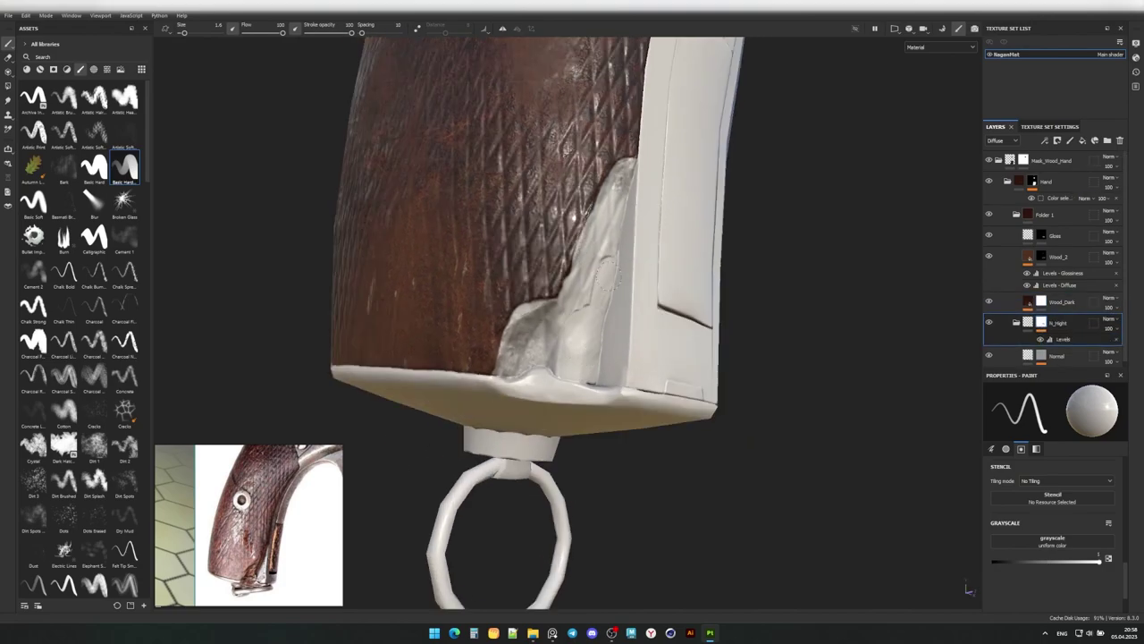
{"action": "mouse_move", "coordinate": [587, 242]}
{"action": "left_mouse_down", "text": "alt"}
{"action": "mouse_move", "coordinate": [547, 308]}
{"action": "mouse_move", "coordinate": [593, 262]}
{"action": "mouse_move", "coordinate": [602, 184]}
{"action": "left_mouse_up", "text": "alt"}
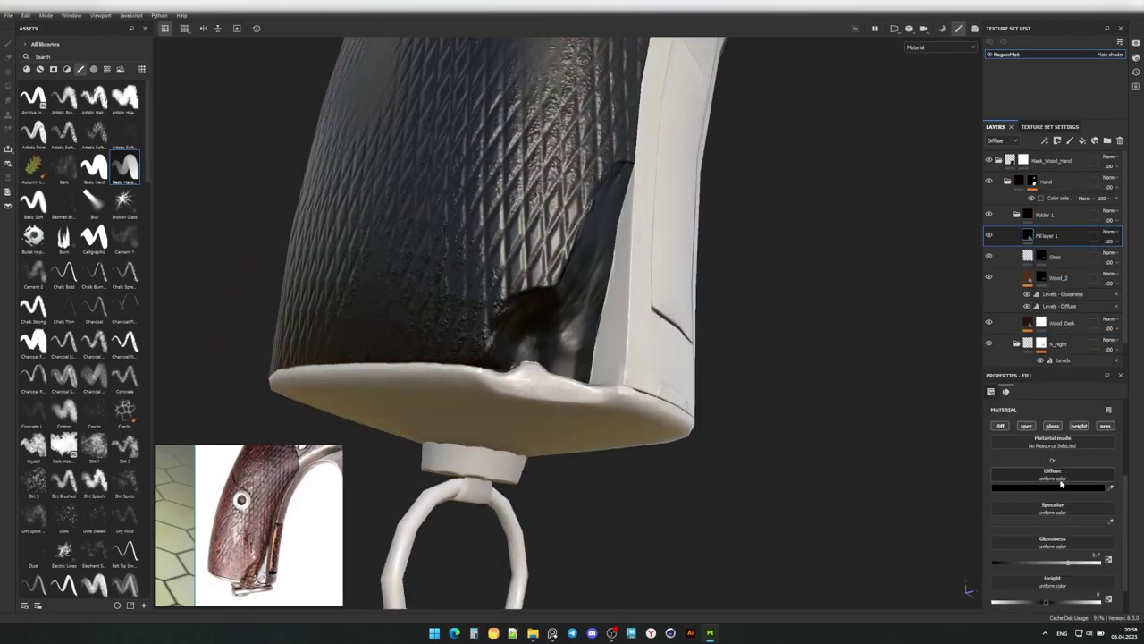
Search Assets for 'Wood' and drag the Wood3 maps into Fill layer 1.
{"action": "left_click", "coordinate": [60, 58]}
{"action": "type", "text": "Wood"}
{"action": "left_click_drag", "start_coordinate": [63, 249], "coordinate": [1052, 487]}
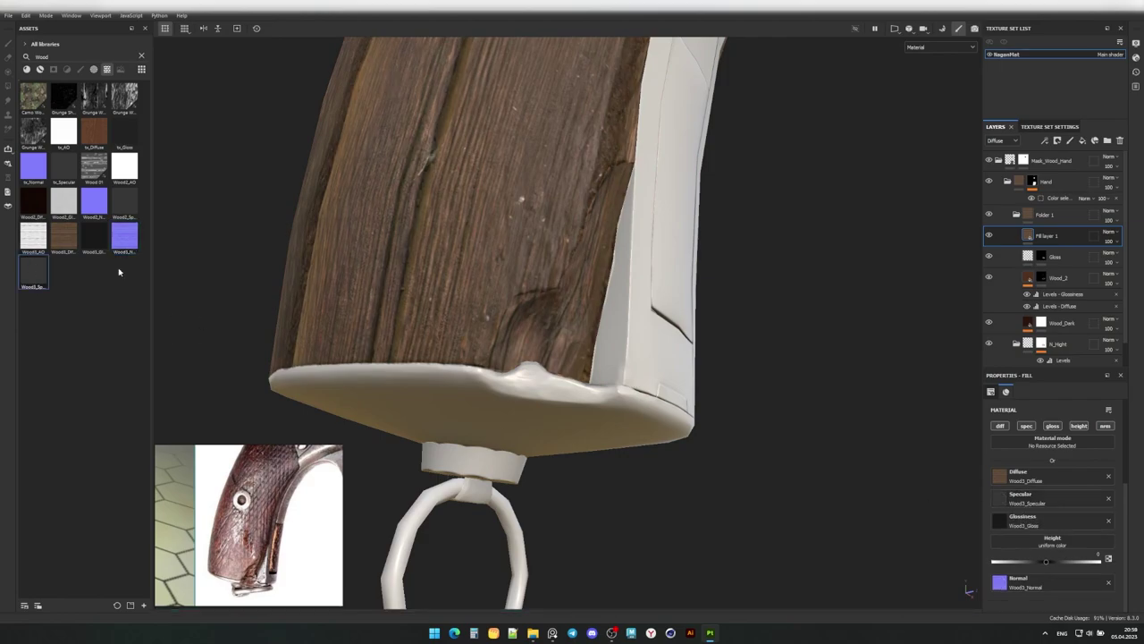
{"action": "left_click", "coordinate": [1050, 126]}
{"action": "left_click", "coordinate": [995, 126]}
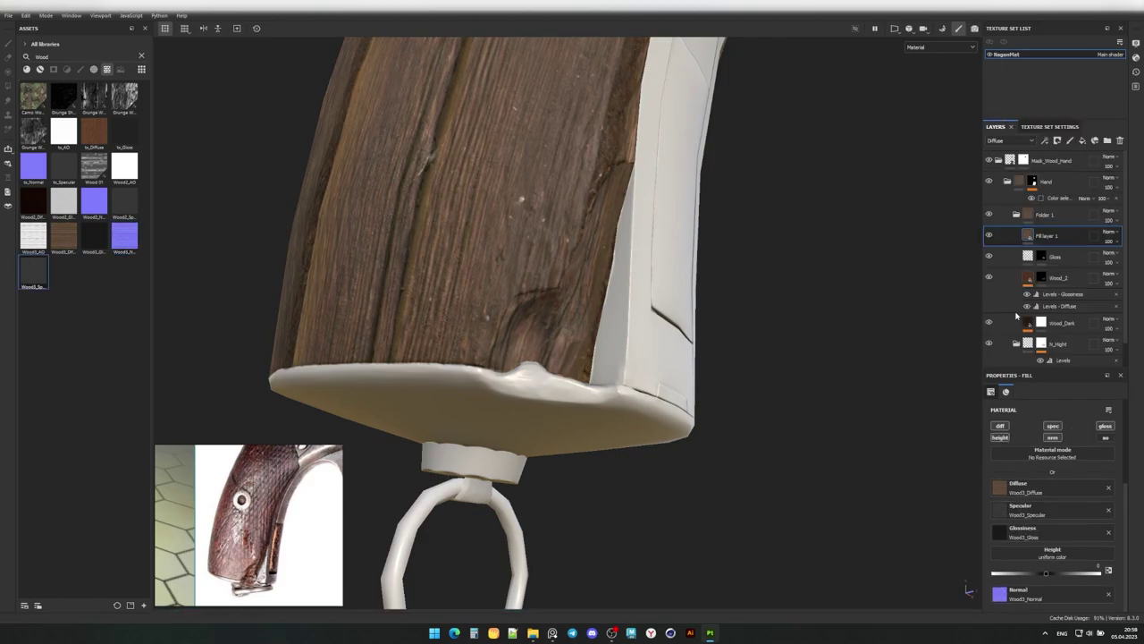
{"action": "scroll", "coordinate": [1046, 501], "scroll_direction": "up", "scroll_amount": 5}
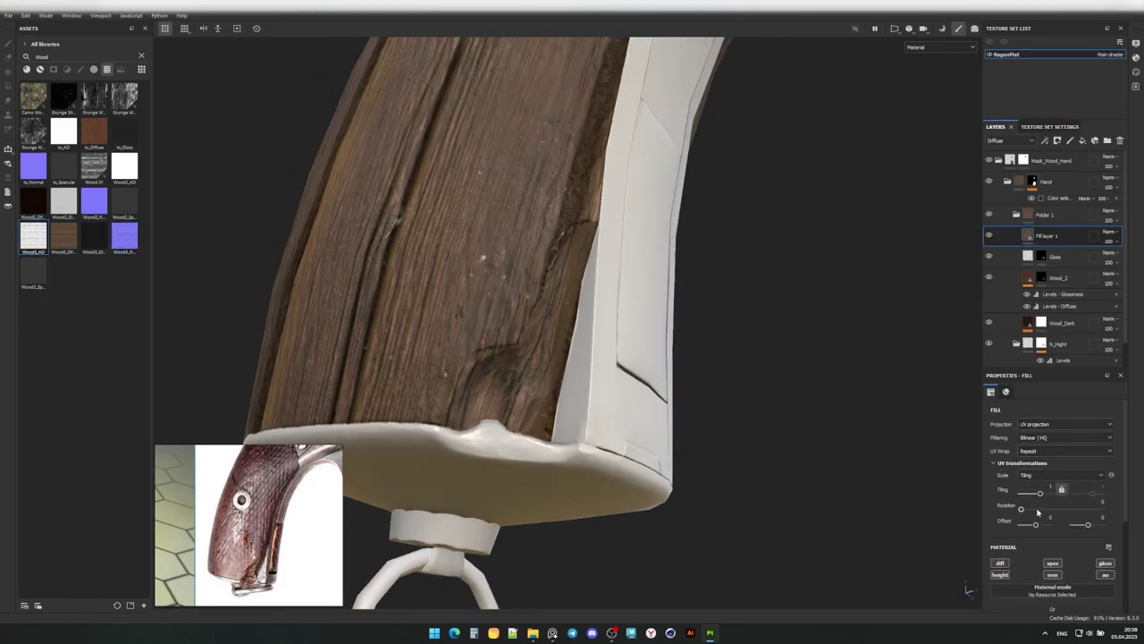
Switch Fill layer 1's projection to Warp projection.
{"action": "left_click", "coordinate": [1069, 424]}
{"action": "left_click", "coordinate": [1055, 490]}
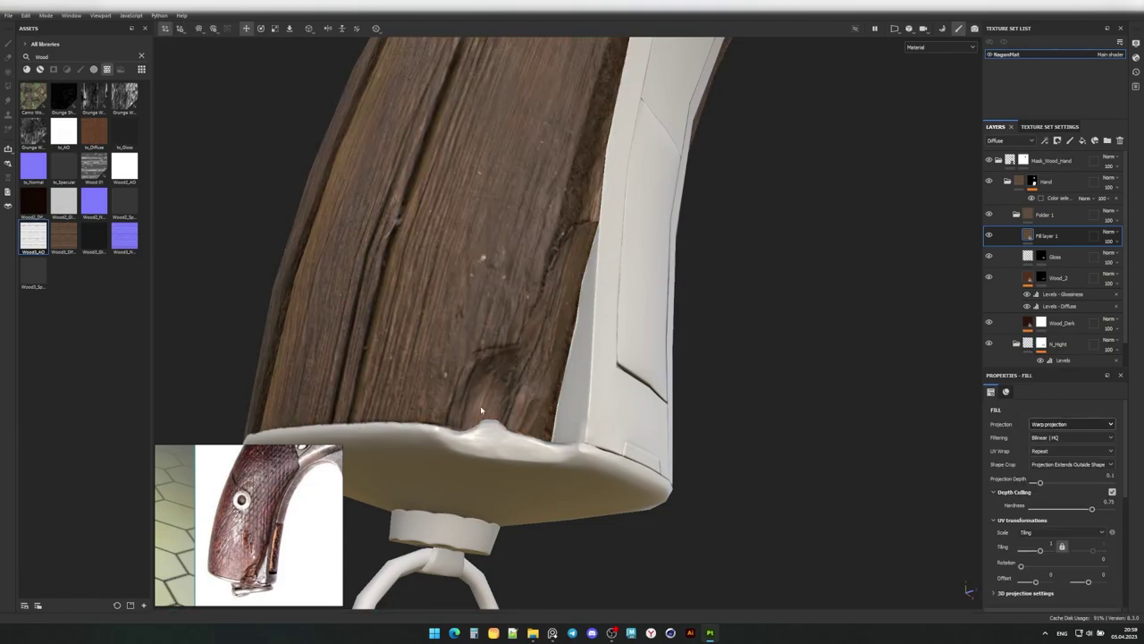
{"action": "scroll", "coordinate": [481, 411], "scroll_direction": "down", "scroll_amount": 10}
{"action": "mouse_move", "coordinate": [481, 411]}
{"action": "left_mouse_down", "text": "alt"}
{"action": "mouse_move", "coordinate": [626, 215]}
{"action": "mouse_move", "coordinate": [541, 393]}
{"action": "mouse_move", "coordinate": [501, 394]}
{"action": "mouse_move", "coordinate": [590, 402]}
{"action": "left_mouse_up", "text": "alt"}
{"action": "scroll", "coordinate": [633, 205], "scroll_direction": "up", "scroll_amount": 3}
{"action": "scroll", "coordinate": [633, 205], "scroll_direction": "up", "scroll_amount": 3}
Lower the tiling to 0.4 and move the projection box onto the lower grip.
{"action": "key", "text": "e"}
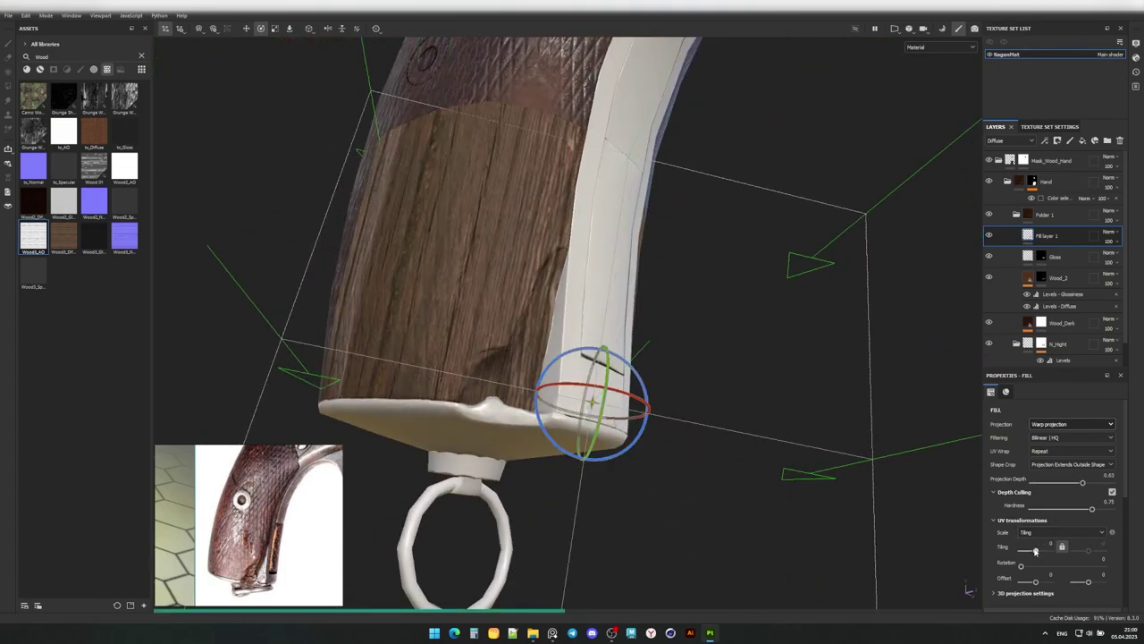
{"action": "left_click_drag", "start_coordinate": [1035, 551], "coordinate": [1034, 551]}
{"action": "key", "text": "w"}
{"action": "mouse_move", "coordinate": [582, 385]}
{"action": "left_mouse_down"}
{"action": "mouse_move", "coordinate": [400, 291]}
{"action": "mouse_move", "coordinate": [418, 294]}
{"action": "mouse_move", "coordinate": [218, 362]}
{"action": "mouse_move", "coordinate": [481, 315]}
{"action": "mouse_move", "coordinate": [256, 294]}
{"action": "mouse_move", "coordinate": [295, 295]}
{"action": "mouse_move", "coordinate": [305, 338]}
{"action": "mouse_move", "coordinate": [294, 370]}
{"action": "mouse_move", "coordinate": [450, 283]}
{"action": "left_mouse_up"}
{"action": "key", "text": "w"}
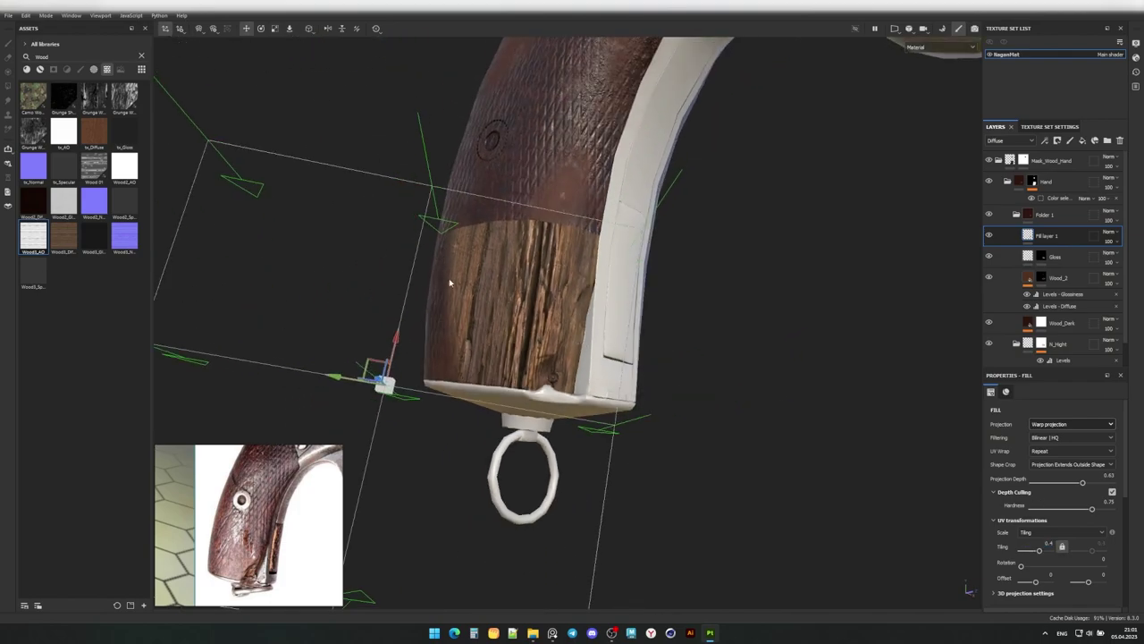
{"action": "left_click", "coordinate": [247, 73]}
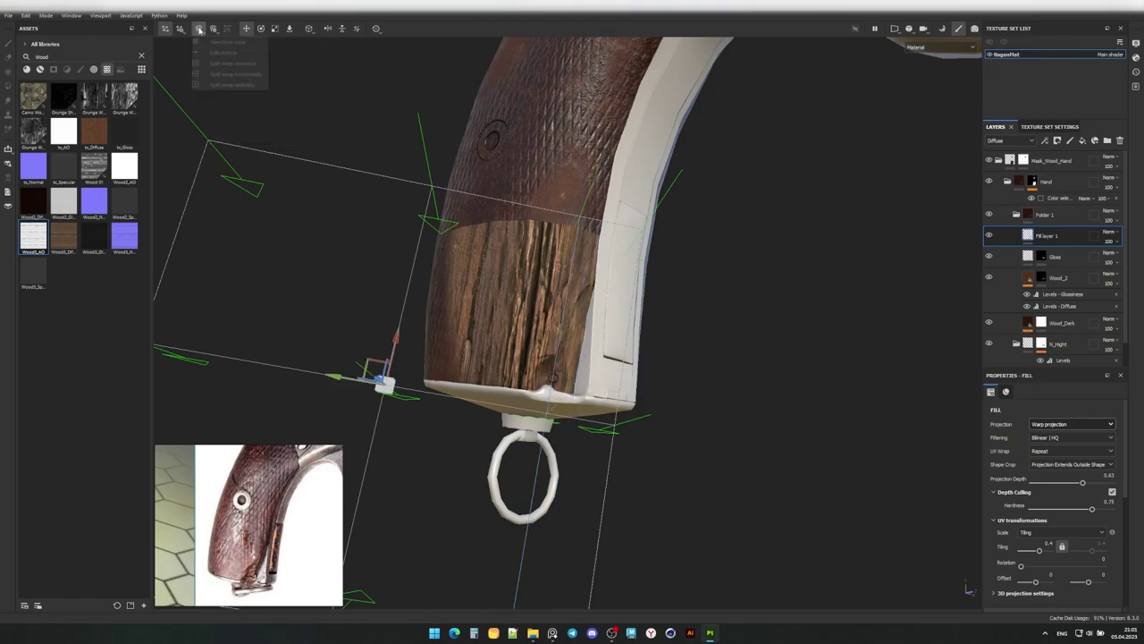
Densify the warp grid, bend the grain onto the side face, and move Fill layer 1 below Wood_Dark.
{"action": "left_click", "coordinate": [212, 29]}
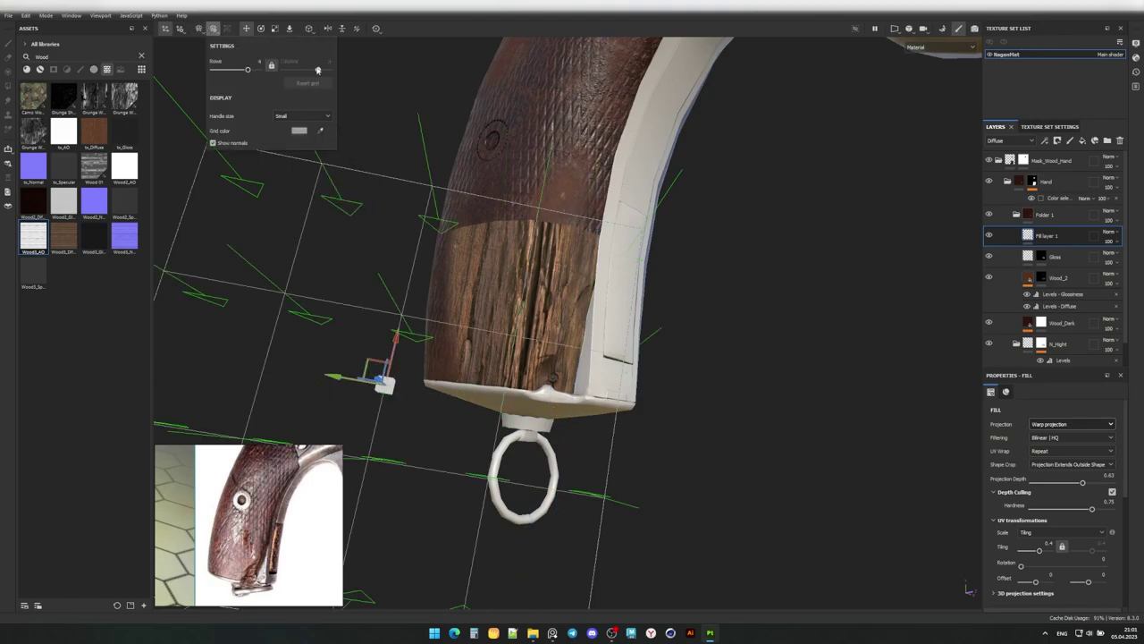
{"action": "left_click_drag", "start_coordinate": [317, 69], "coordinate": [329, 69]}
{"action": "mouse_move", "coordinate": [501, 268]}
{"action": "left_mouse_down", "text": "alt"}
{"action": "mouse_move", "coordinate": [552, 278]}
{"action": "mouse_move", "coordinate": [498, 256]}
{"action": "left_mouse_up", "text": "alt"}
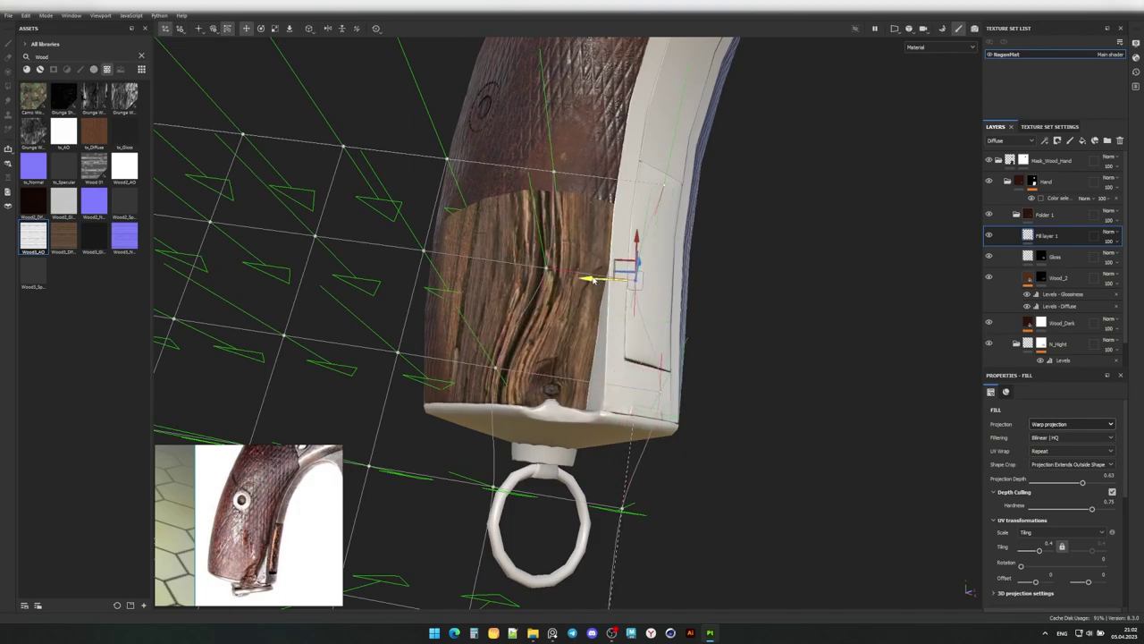
{"action": "left_click_drag", "start_coordinate": [559, 178], "coordinate": [571, 240]}
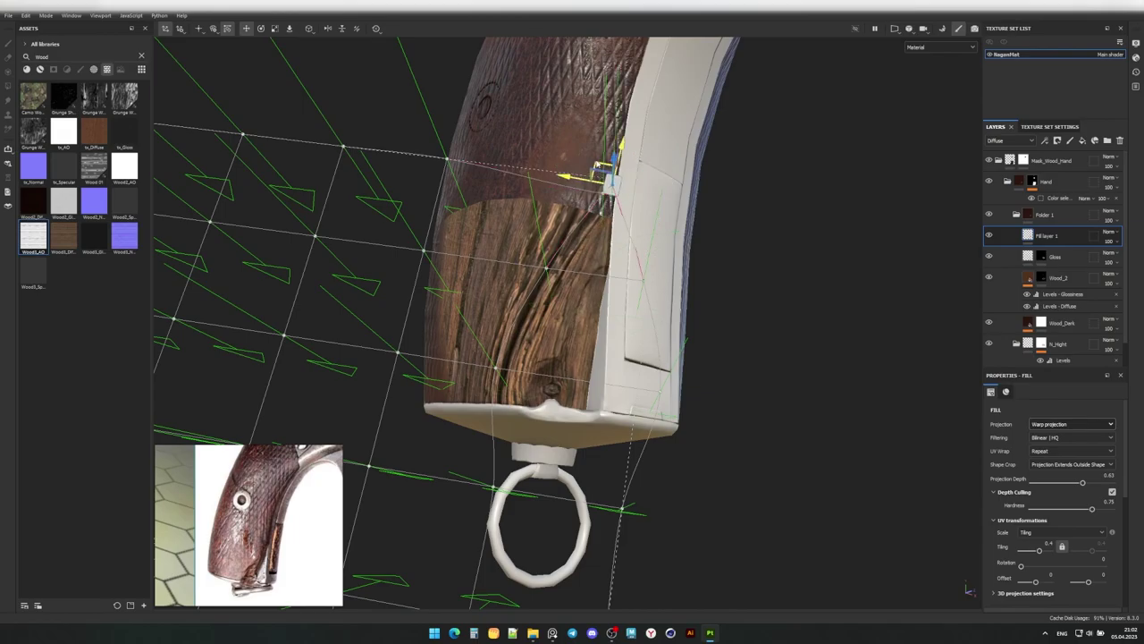
{"action": "mouse_move", "coordinate": [598, 168]}
{"action": "left_mouse_down"}
{"action": "mouse_move", "coordinate": [649, 183]}
{"action": "mouse_move", "coordinate": [544, 255]}
{"action": "mouse_move", "coordinate": [567, 276]}
{"action": "mouse_move", "coordinate": [563, 313]}
{"action": "mouse_move", "coordinate": [590, 313]}
{"action": "left_mouse_up"}
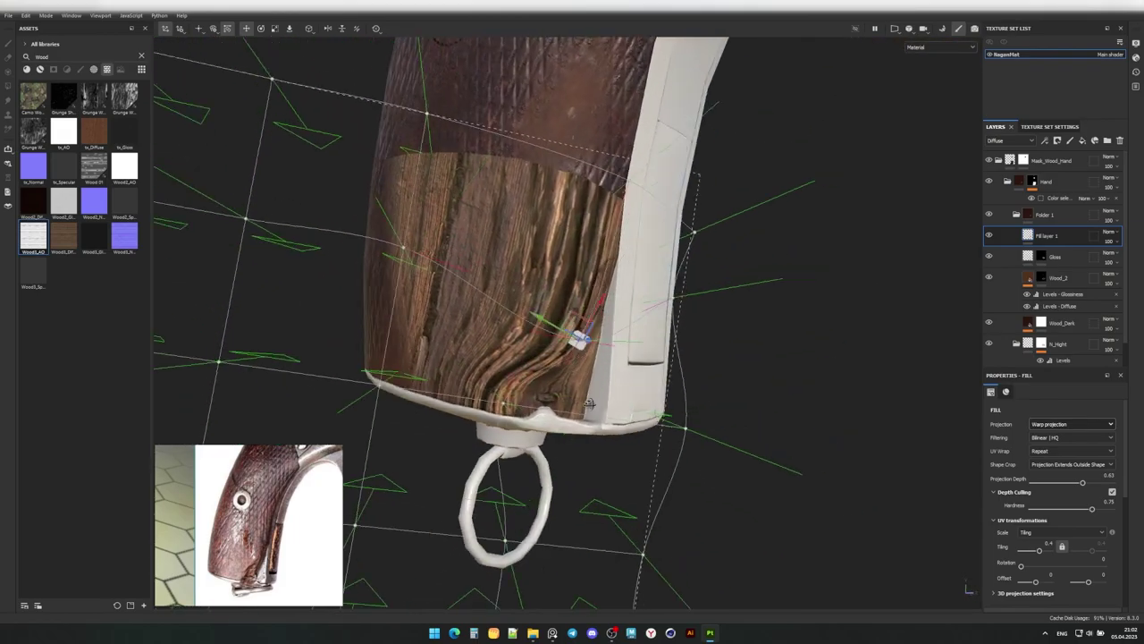
{"action": "left_click_drag", "start_coordinate": [1046, 235], "coordinate": [1033, 335]}
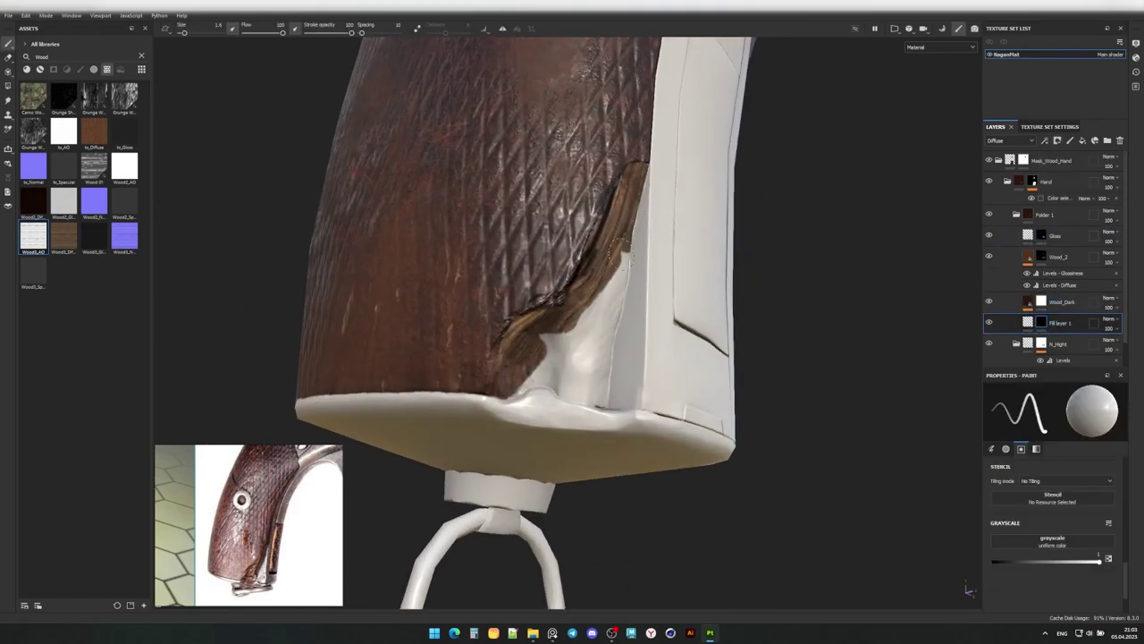
Clear the wood search, list brushes, and pick the Dirt 2 brush.
{"action": "left_click_drag", "start_coordinate": [614, 255], "coordinate": [579, 332], "text": "alt"}
{"action": "scroll", "coordinate": [535, 364], "scroll_direction": "up", "scroll_amount": 2}
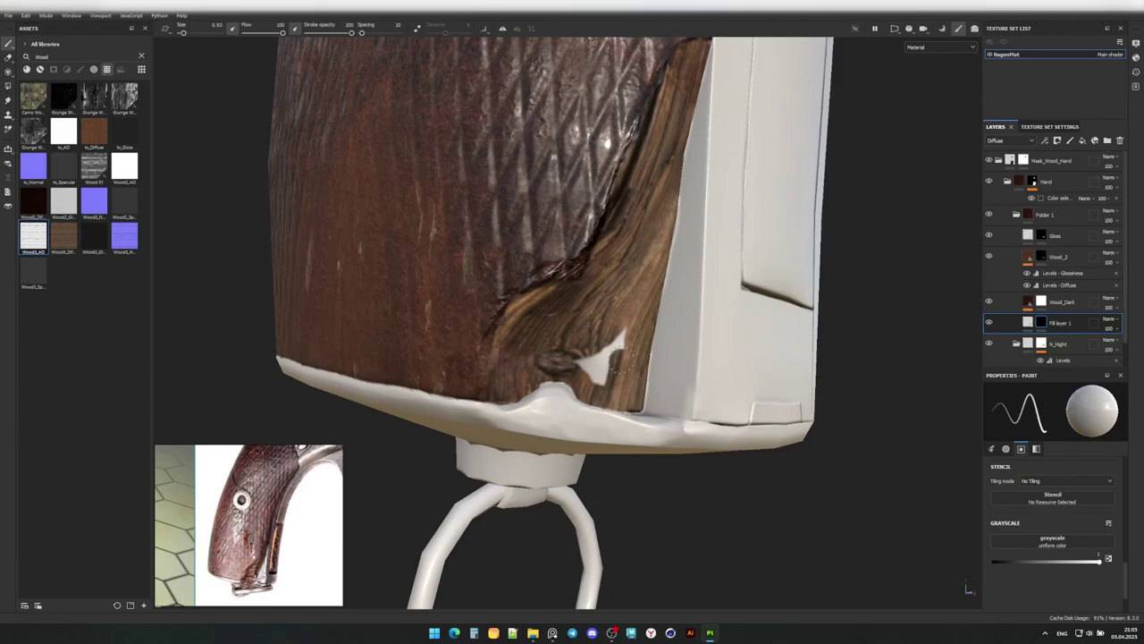
{"action": "left_click_drag", "start_coordinate": [518, 382], "coordinate": [592, 304], "text": "alt"}
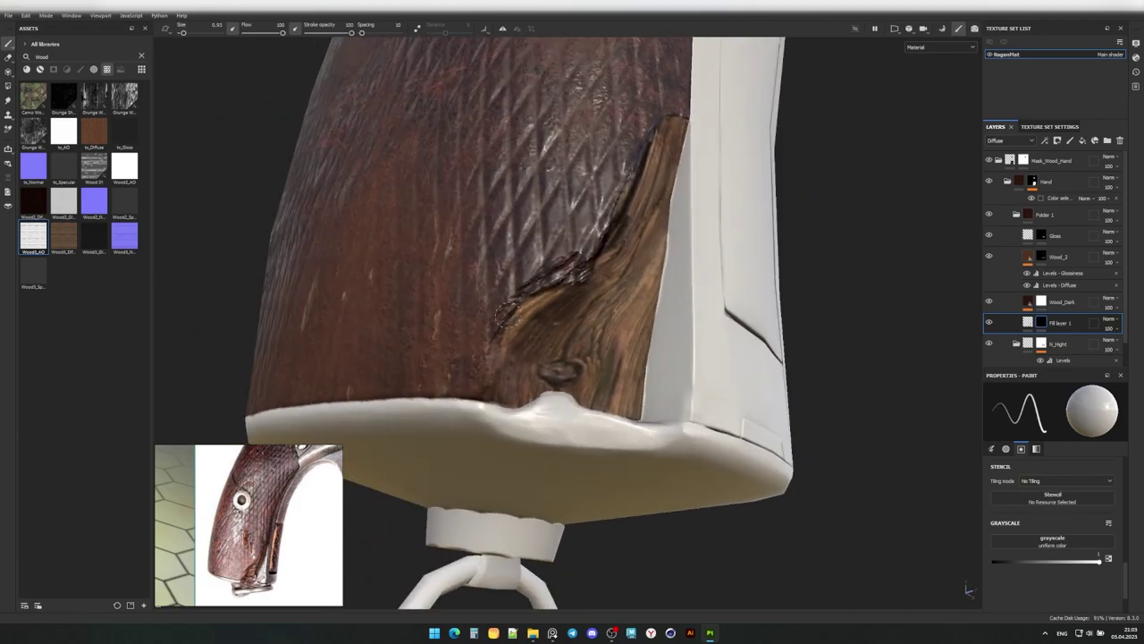
{"action": "left_click_drag", "start_coordinate": [633, 171], "coordinate": [651, 189], "text": "alt"}
{"action": "left_click", "coordinate": [142, 56]}
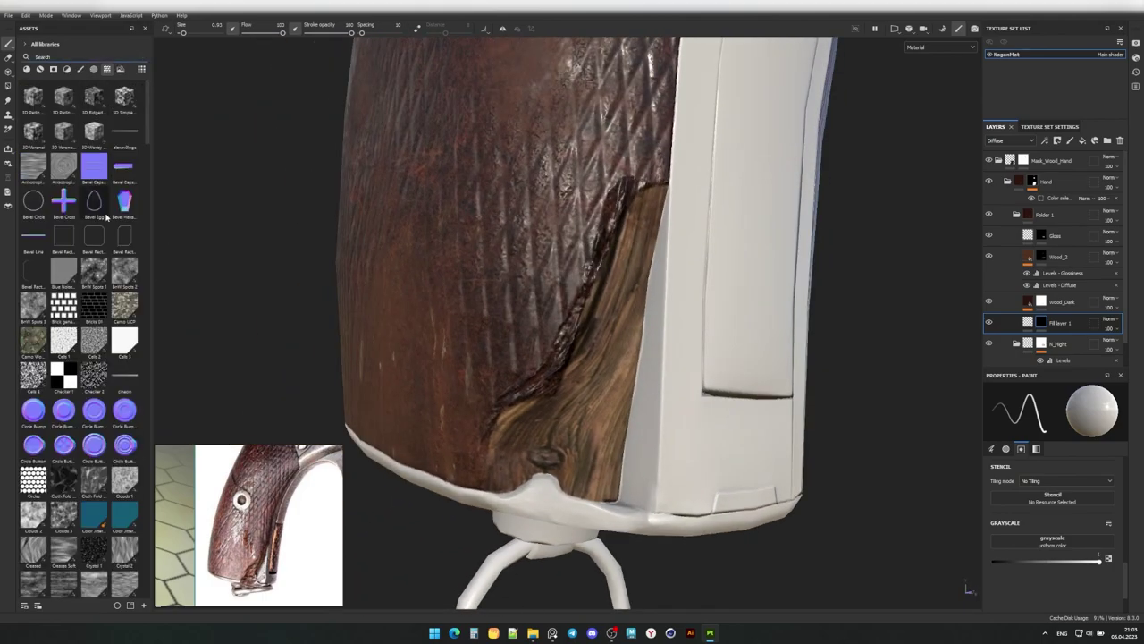
{"action": "left_click", "coordinate": [79, 68]}
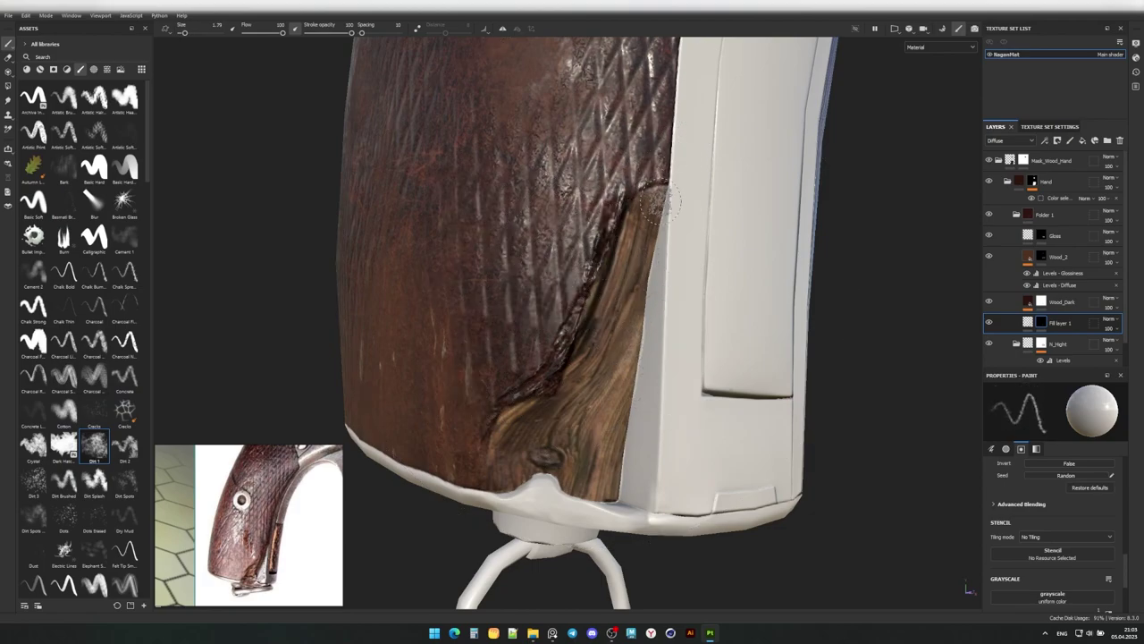
{"action": "left_click_drag", "start_coordinate": [608, 228], "coordinate": [532, 371], "text": "alt"}
{"action": "left_click_drag", "start_coordinate": [471, 411], "coordinate": [594, 256], "text": "alt"}
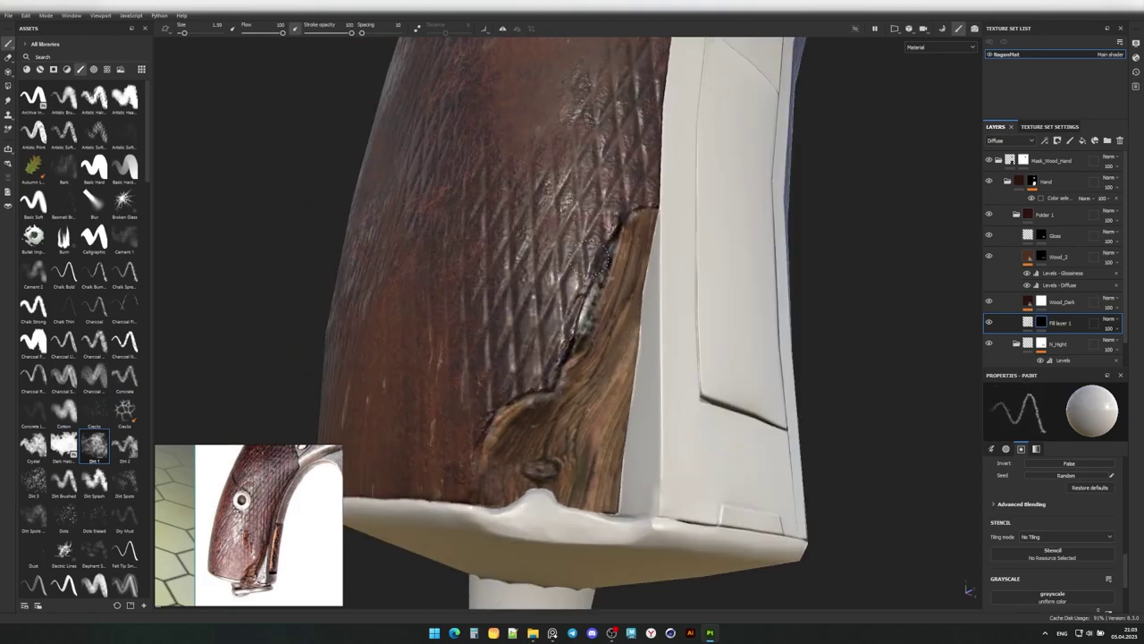
{"action": "left_click", "coordinate": [124, 444]}
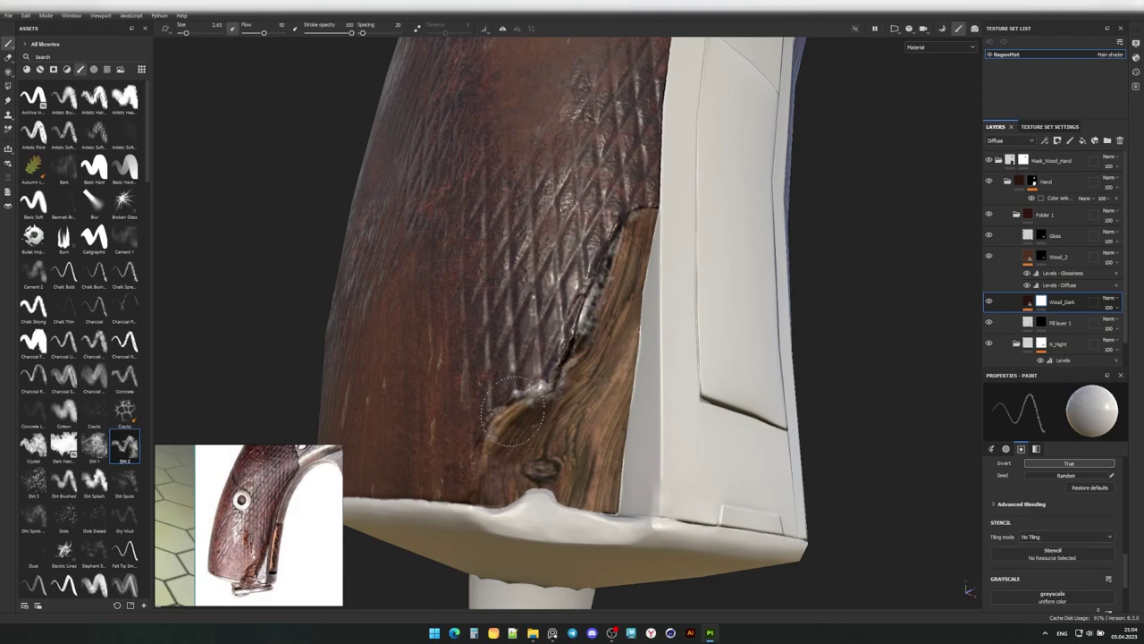
Switch to Dirt 1 and roughen the chip edges on Fill layer 1's mask.
{"action": "left_click_drag", "start_coordinate": [631, 218], "coordinate": [583, 285], "text": "alt"}
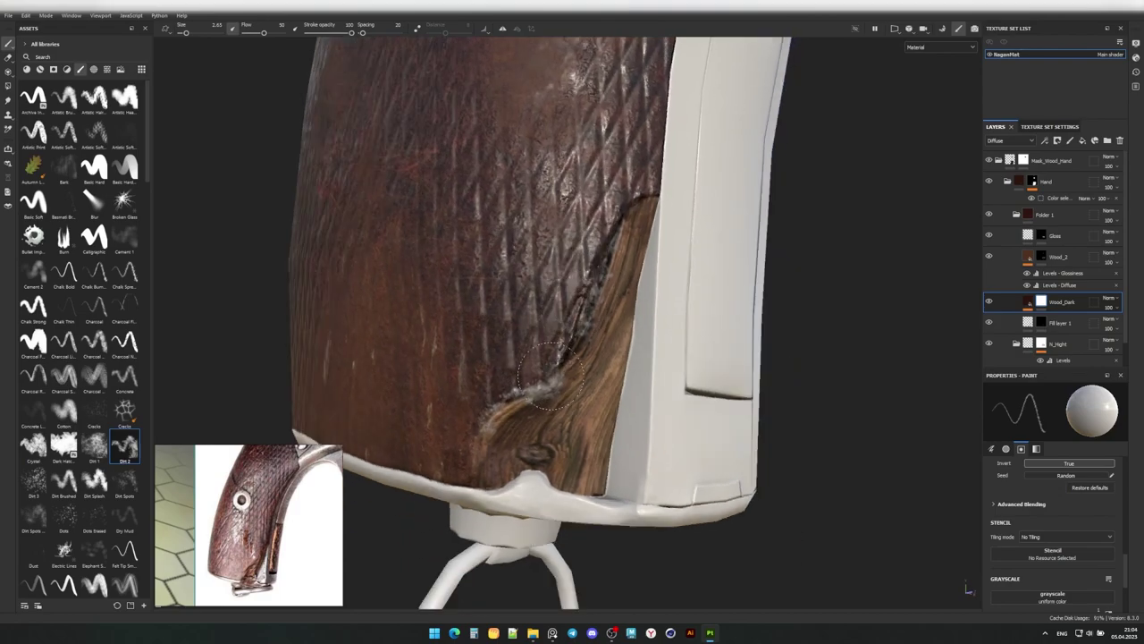
{"action": "left_click_drag", "start_coordinate": [480, 414], "coordinate": [552, 435], "text": "alt"}
{"action": "left_click", "coordinate": [94, 444]}
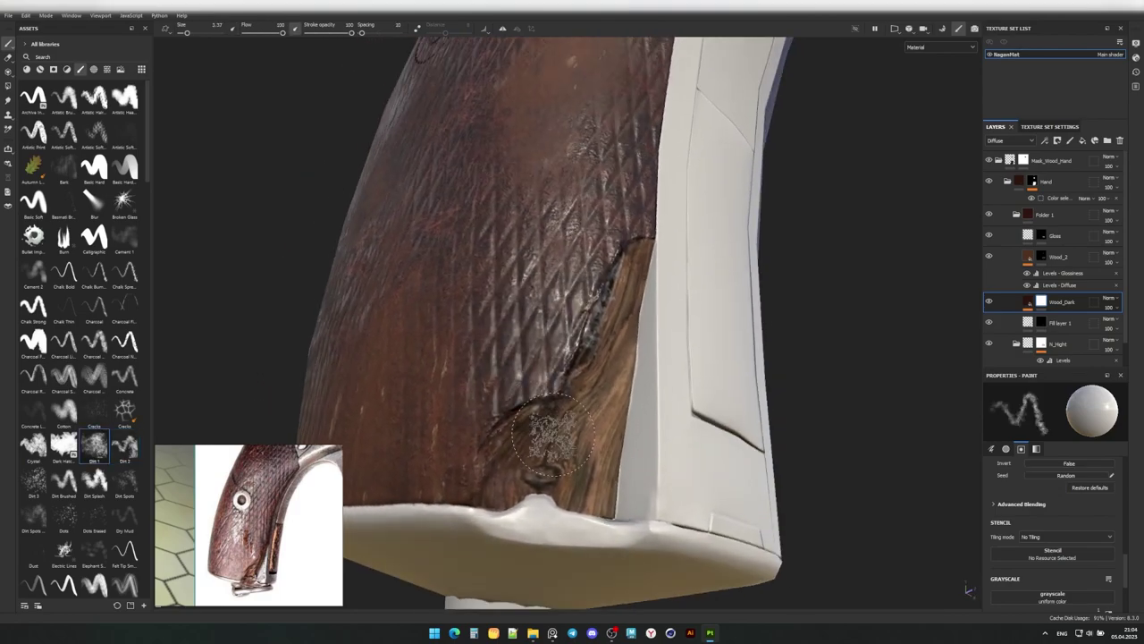
{"action": "key", "text": "Down"}
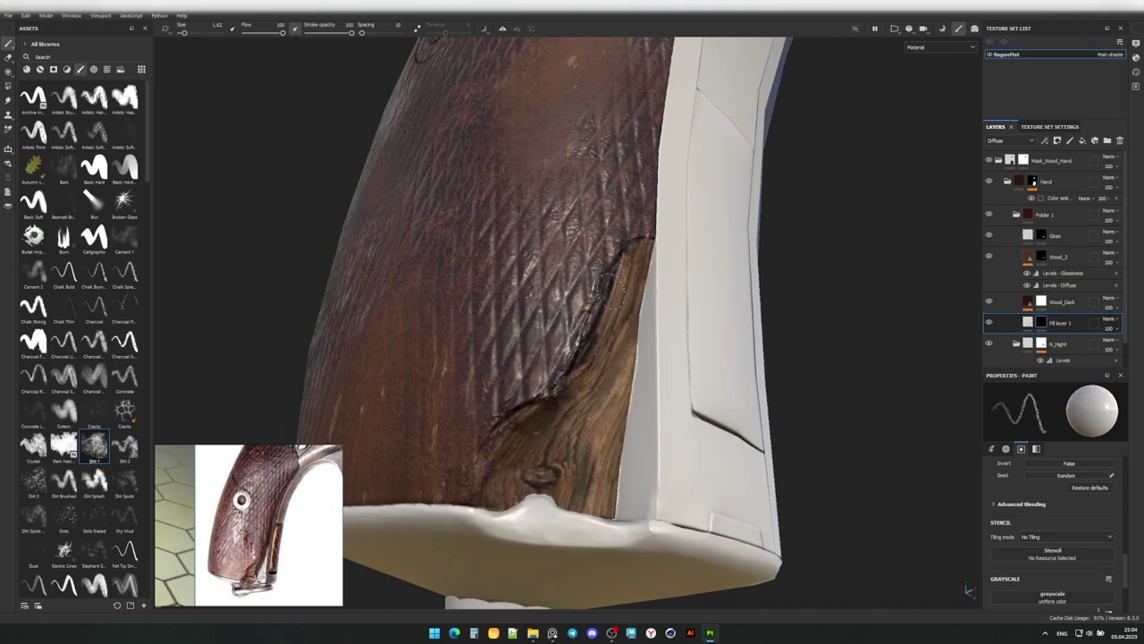
{"action": "mouse_move", "coordinate": [611, 290]}
{"action": "left_mouse_down", "text": "alt"}
{"action": "mouse_move", "coordinate": [640, 246]}
{"action": "mouse_move", "coordinate": [529, 468]}
{"action": "left_mouse_up", "text": "alt"}
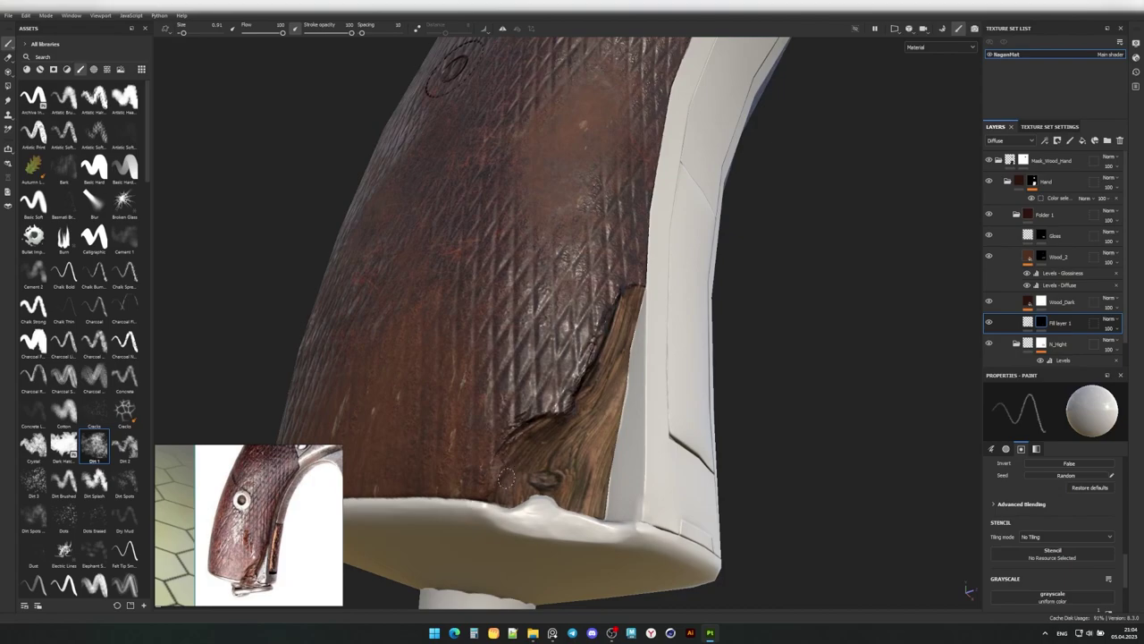
{"action": "mouse_move", "coordinate": [506, 480]}
{"action": "left_mouse_down", "text": "alt"}
{"action": "mouse_move", "coordinate": [565, 404]}
{"action": "mouse_move", "coordinate": [551, 405]}
{"action": "mouse_move", "coordinate": [626, 393]}
{"action": "left_mouse_up", "text": "alt"}
{"action": "key", "text": "Up"}
{"action": "key", "text": "Up"}
{"action": "key", "text": "Up"}
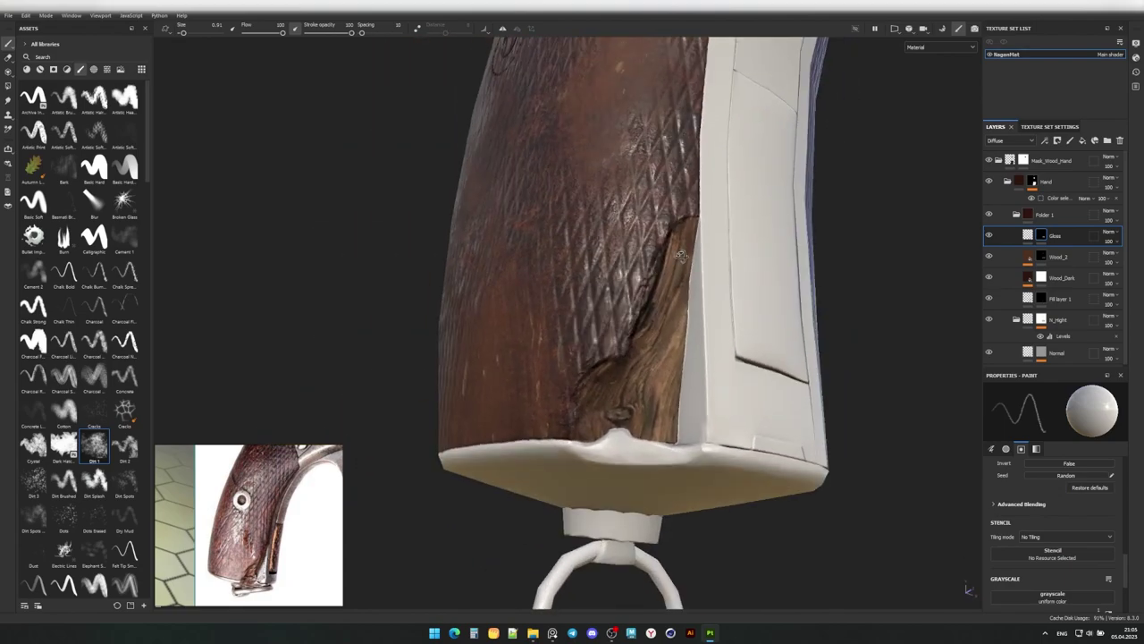
Add a Levels adjustment to Fill layer 1 and darken its midtones.
{"action": "key", "text": "Down"}
{"action": "key", "text": "Down"}
{"action": "key", "text": "Down"}
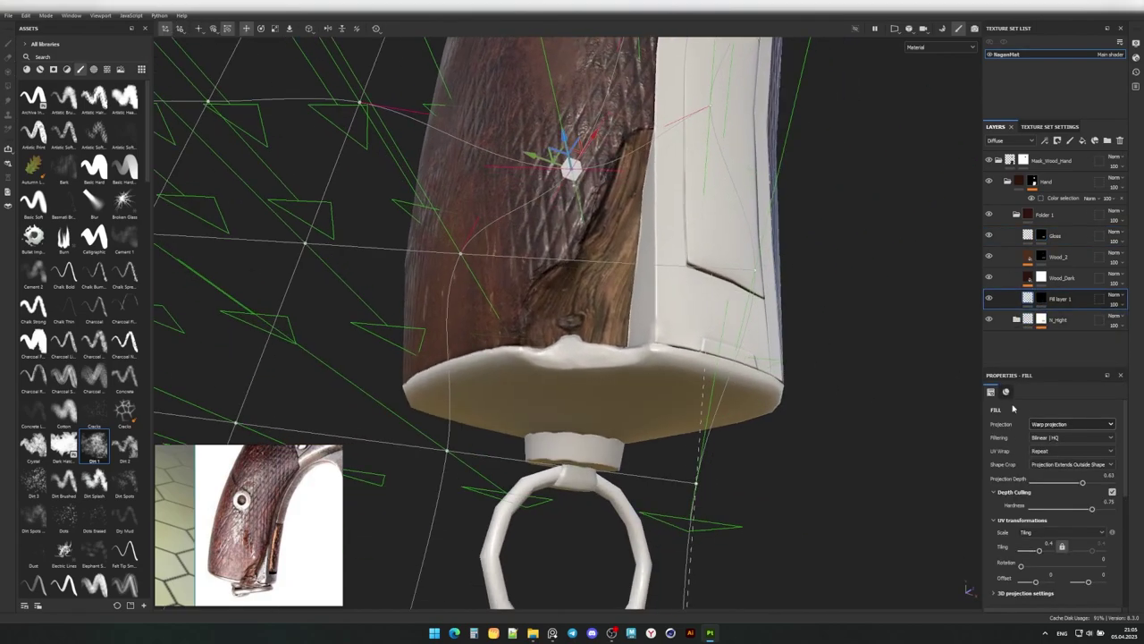
{"action": "mouse_move", "coordinate": [1056, 427]}
{"action": "left_mouse_down"}
{"action": "mouse_move", "coordinate": [997, 431]}
{"action": "mouse_move", "coordinate": [1057, 430]}
{"action": "left_mouse_up"}
{"action": "left_click", "coordinate": [1048, 485]}
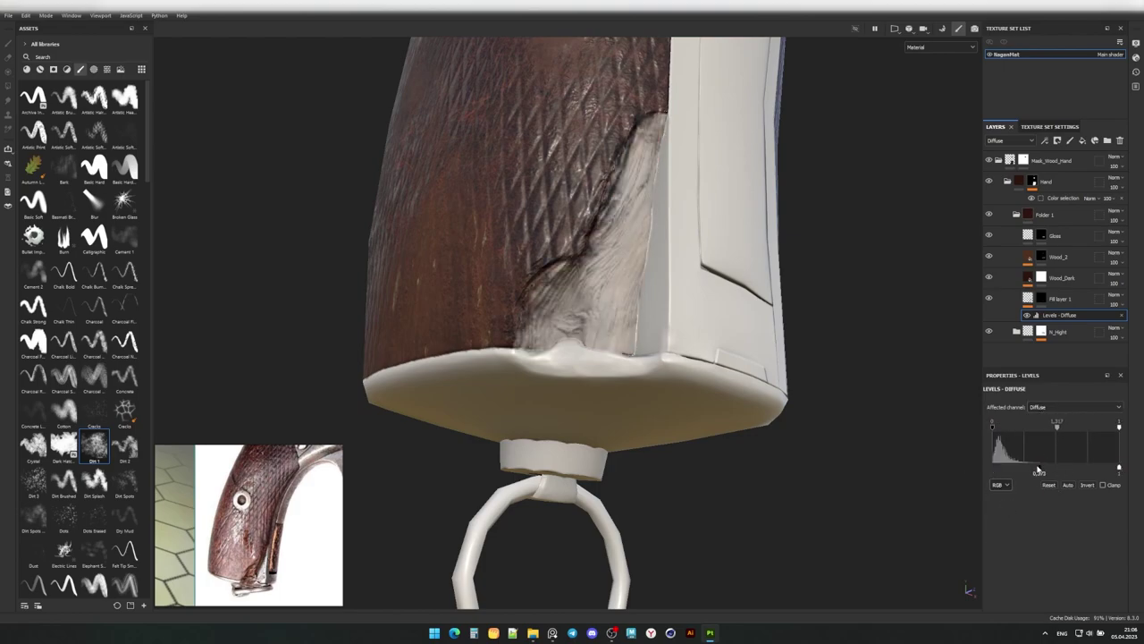
{"action": "left_click", "coordinate": [1001, 484]}
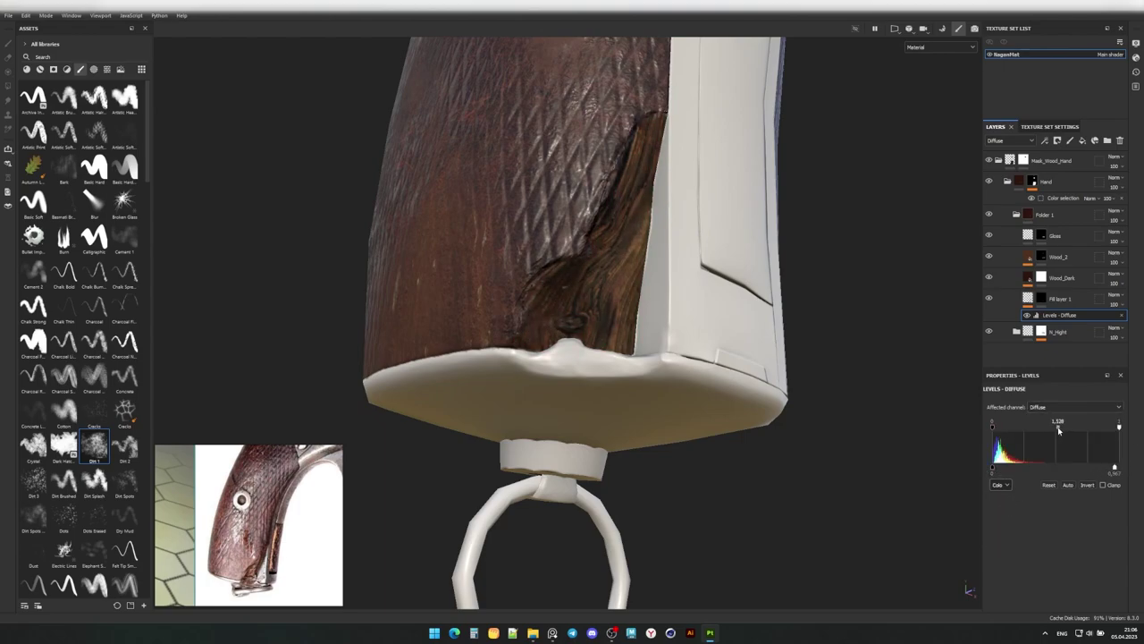
{"action": "left_click_drag", "start_coordinate": [679, 268], "coordinate": [733, 250], "text": "alt"}
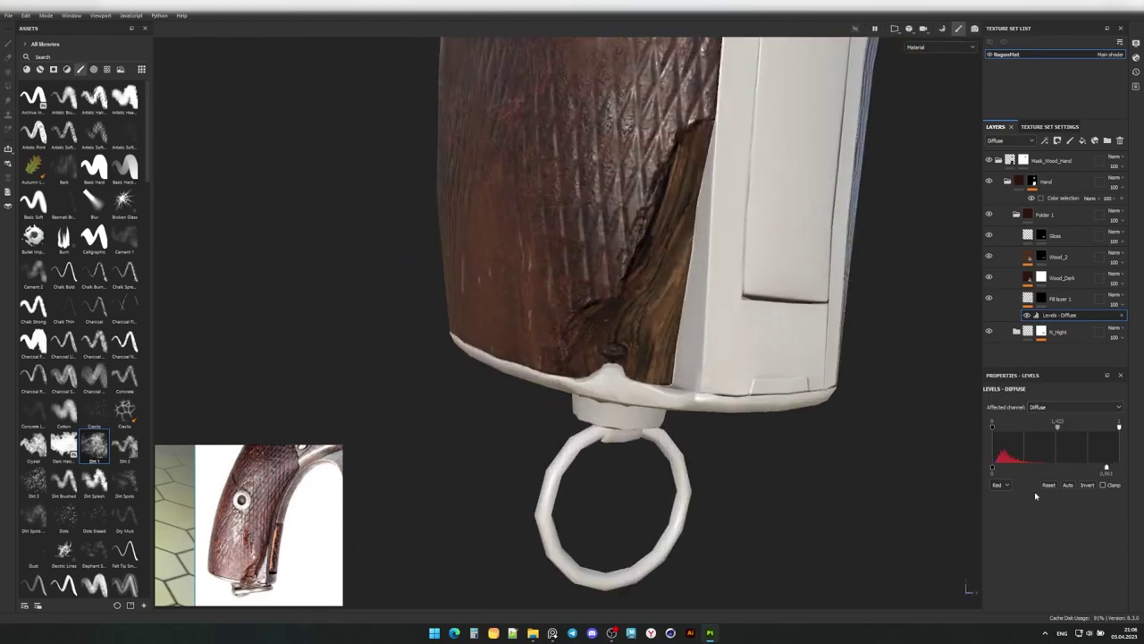
{"action": "left_click_drag", "start_coordinate": [1057, 430], "coordinate": [1056, 430]}
{"action": "left_click_drag", "start_coordinate": [894, 313], "coordinate": [521, 309], "text": "alt"}
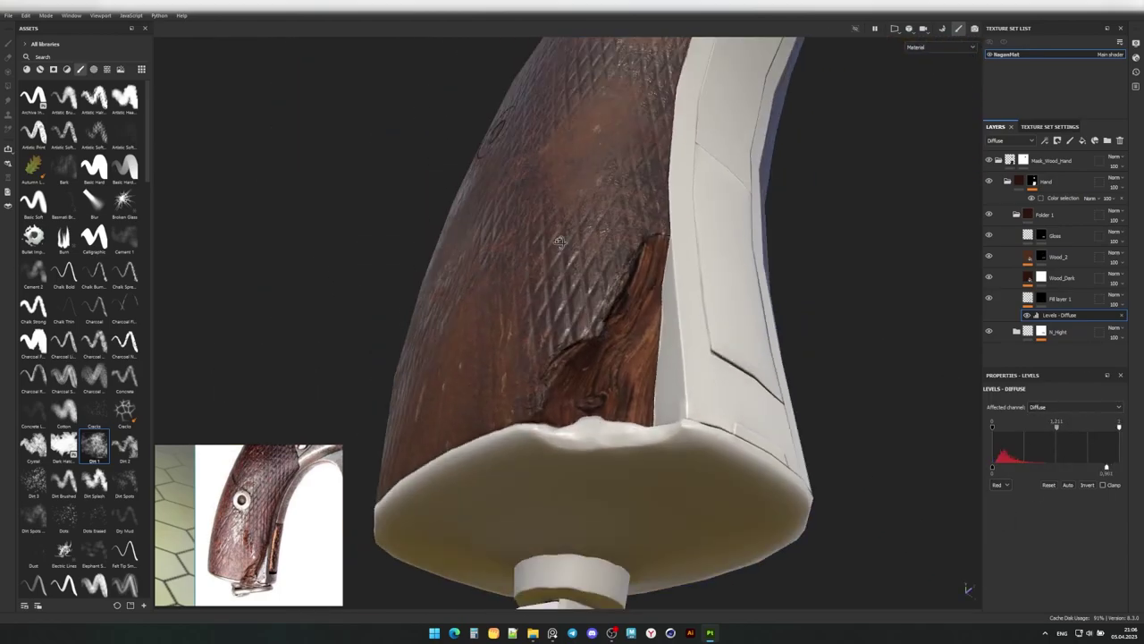
{"action": "scroll", "coordinate": [521, 309], "scroll_direction": "up", "scroll_amount": 5}
Move Fill layer 1's projected wood patch up the grip bottom.
{"action": "left_click", "coordinate": [1059, 298]}
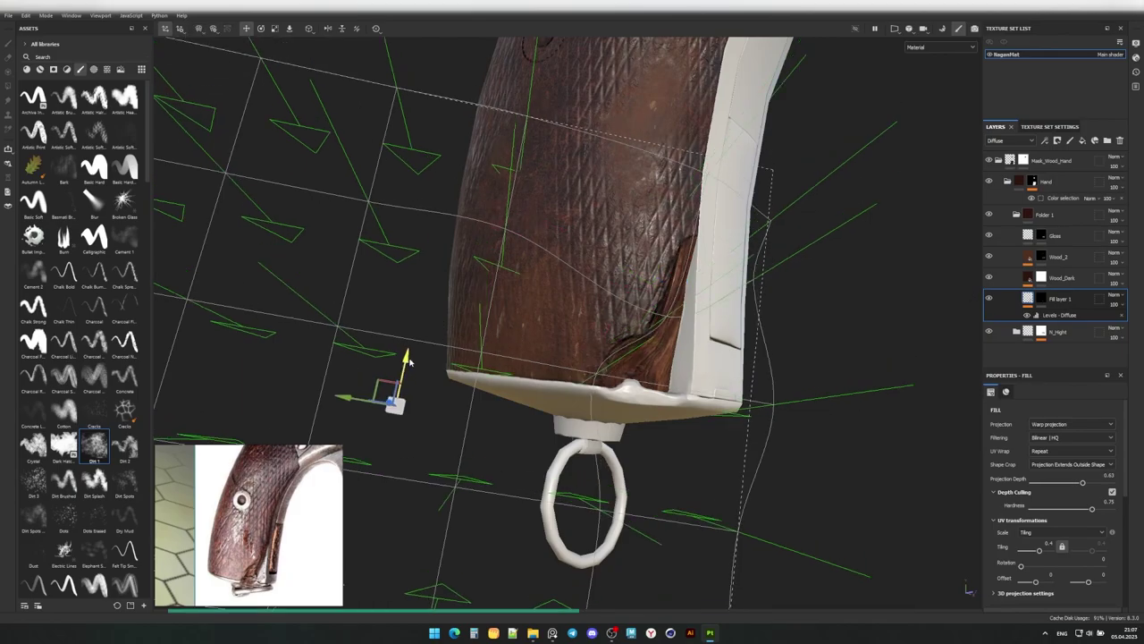
{"action": "mouse_move", "coordinate": [408, 358]}
{"action": "left_mouse_down"}
{"action": "mouse_move", "coordinate": [409, 347]}
{"action": "mouse_move", "coordinate": [572, 313]}
{"action": "left_mouse_up"}
{"action": "key", "text": "1"}
{"action": "scroll", "coordinate": [572, 313], "scroll_direction": "down", "scroll_amount": 4}
Add two more Levels - Diffuse adjustments to Fill layer 1 and shift their midtones.
{"action": "left_click", "coordinate": [1028, 302]}
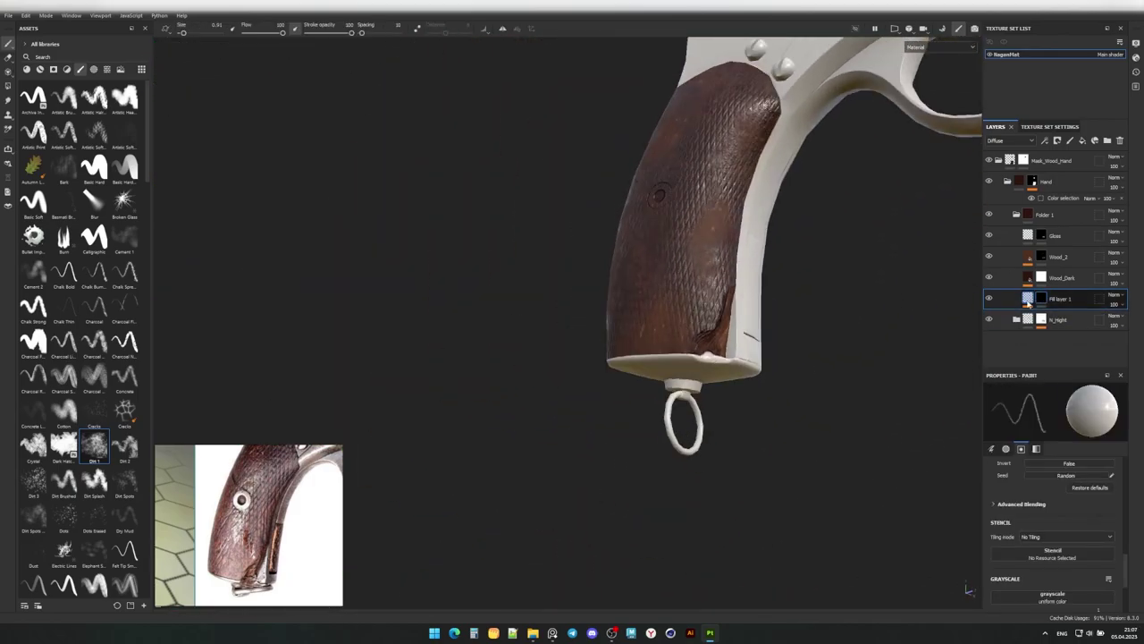
{"action": "scroll", "coordinate": [898, 381], "scroll_direction": "up", "scroll_amount": 2}
{"action": "scroll", "coordinate": [898, 382], "scroll_direction": "up", "scroll_amount": 2}
{"action": "scroll", "coordinate": [897, 381], "scroll_direction": "up", "scroll_amount": 2}
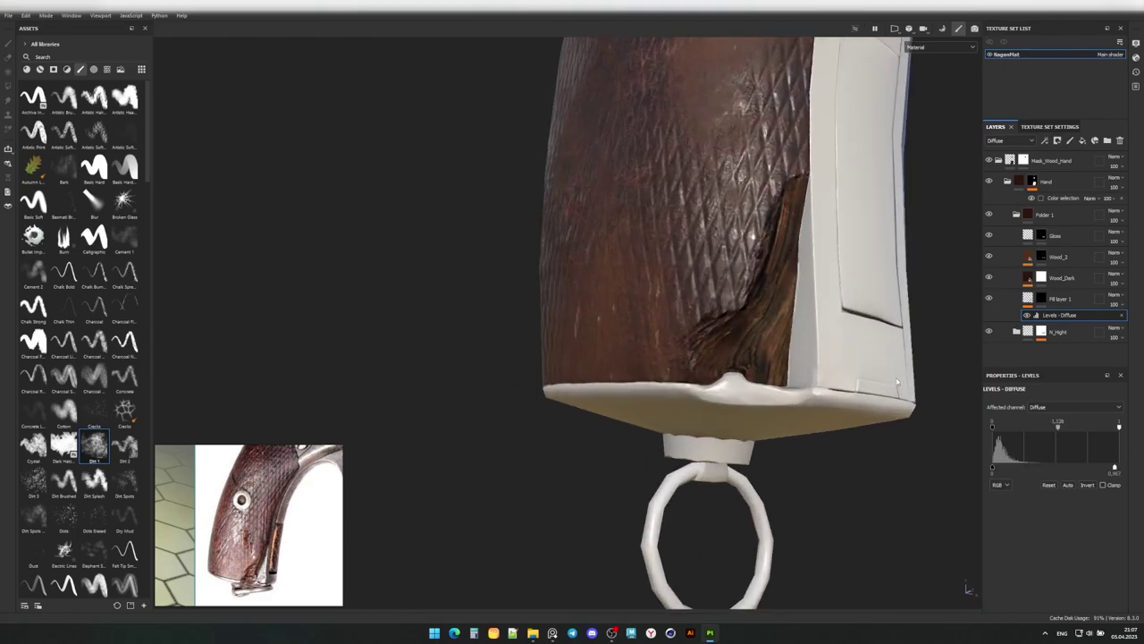
{"action": "left_click", "coordinate": [1000, 485]}
{"action": "left_click", "coordinate": [999, 503]}
{"action": "left_click_drag", "start_coordinate": [1057, 427], "coordinate": [1040, 427]}
{"action": "left_click", "coordinate": [1044, 141]}
{"action": "left_click", "coordinate": [1064, 192]}
{"action": "left_click_drag", "start_coordinate": [679, 295], "coordinate": [805, 340], "text": "alt"}
Assign Wood2_AO to Wood_Dark's occlusion and tx_AO to Wood_2's occlusion.
{"action": "left_click", "coordinate": [1062, 278]}
{"action": "left_click", "coordinate": [66, 56]}
{"action": "type", "text": "Wood"}
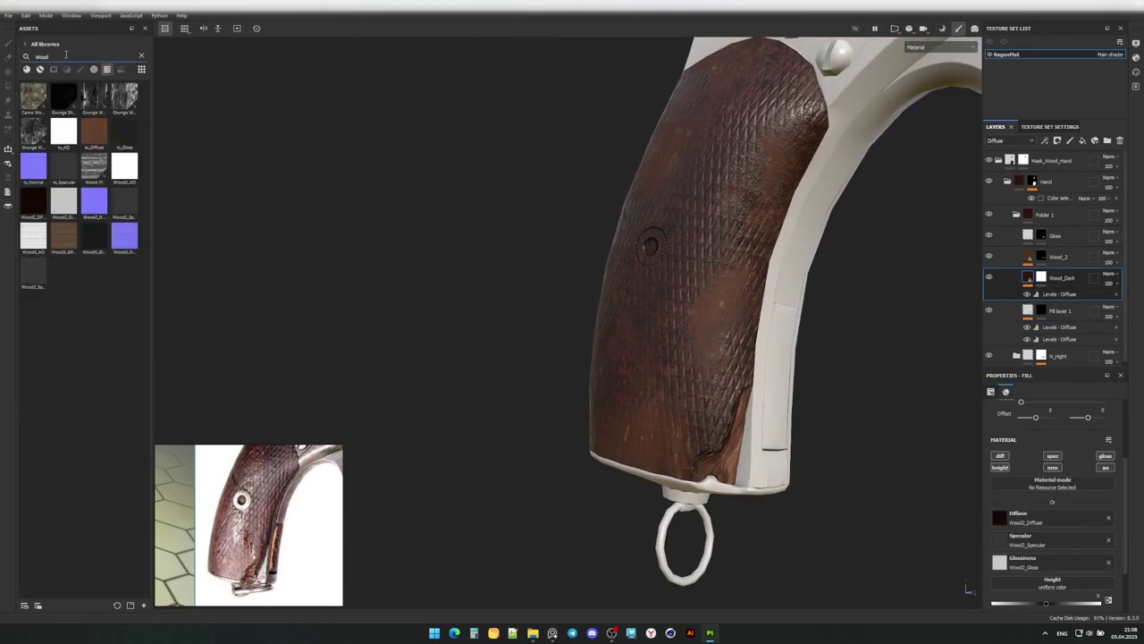
{"action": "left_click", "coordinate": [128, 172]}
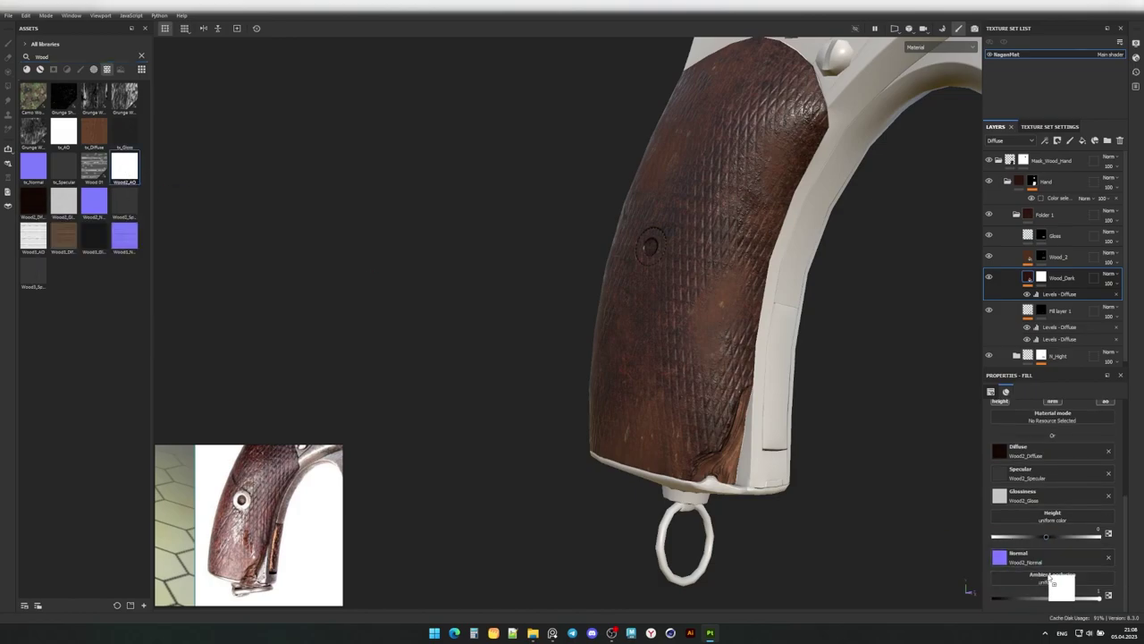
{"action": "left_click", "coordinate": [1031, 257]}
{"action": "left_click_drag", "start_coordinate": [64, 132], "coordinate": [987, 589]}
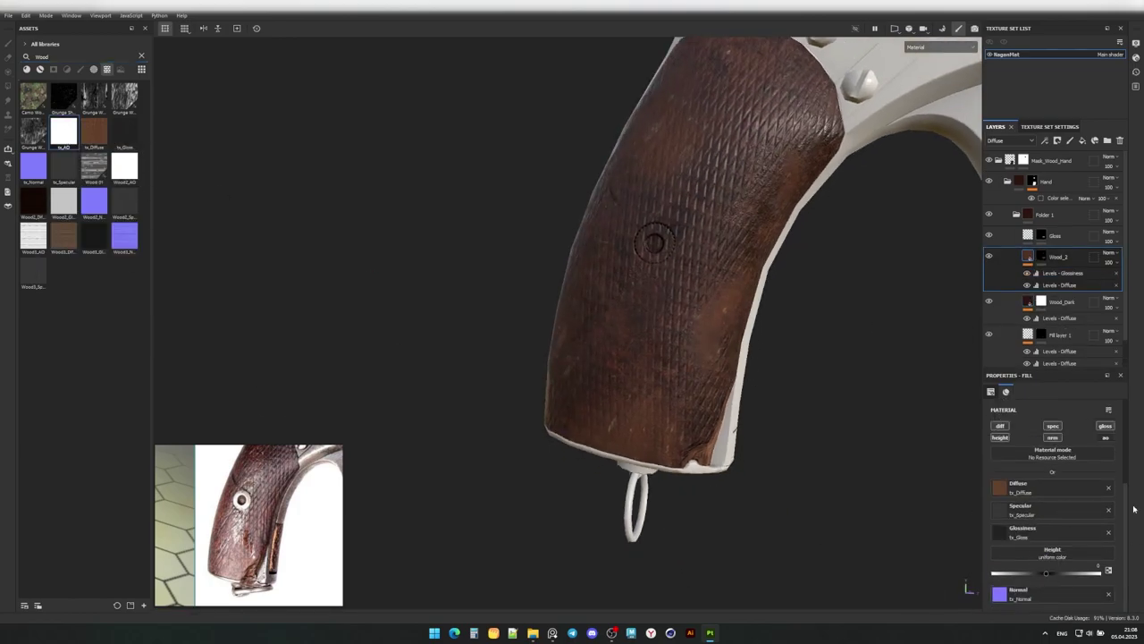
Adjust the midtone of Wood_2's Levels - Diffuse adjustment.
{"action": "left_click", "coordinate": [1060, 284]}
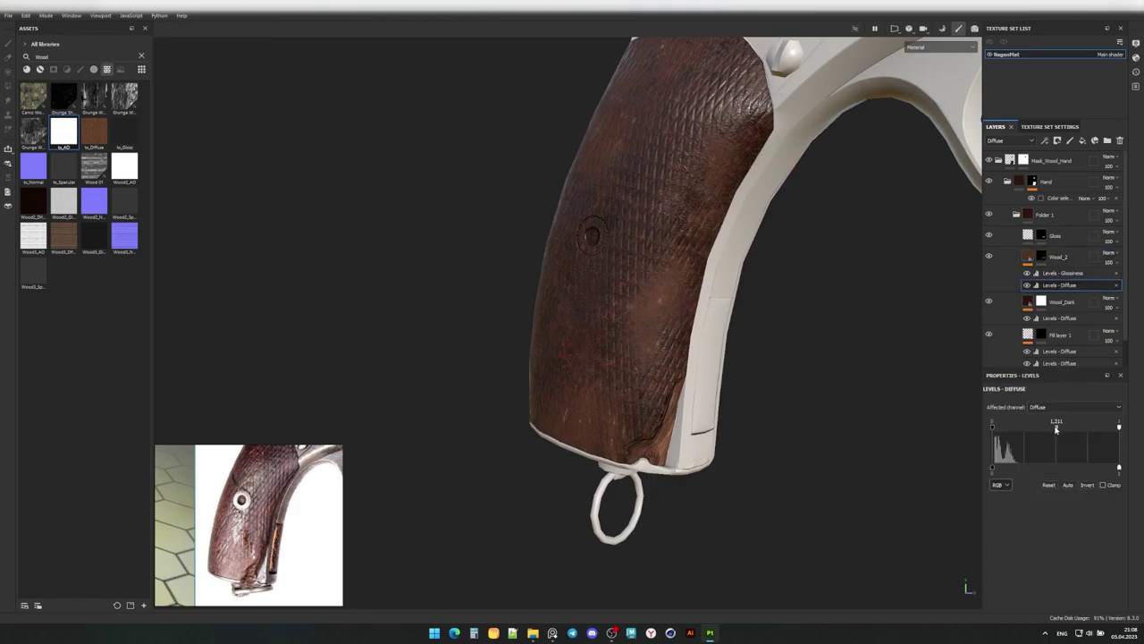
{"action": "left_click_drag", "start_coordinate": [1055, 427], "coordinate": [1058, 429]}
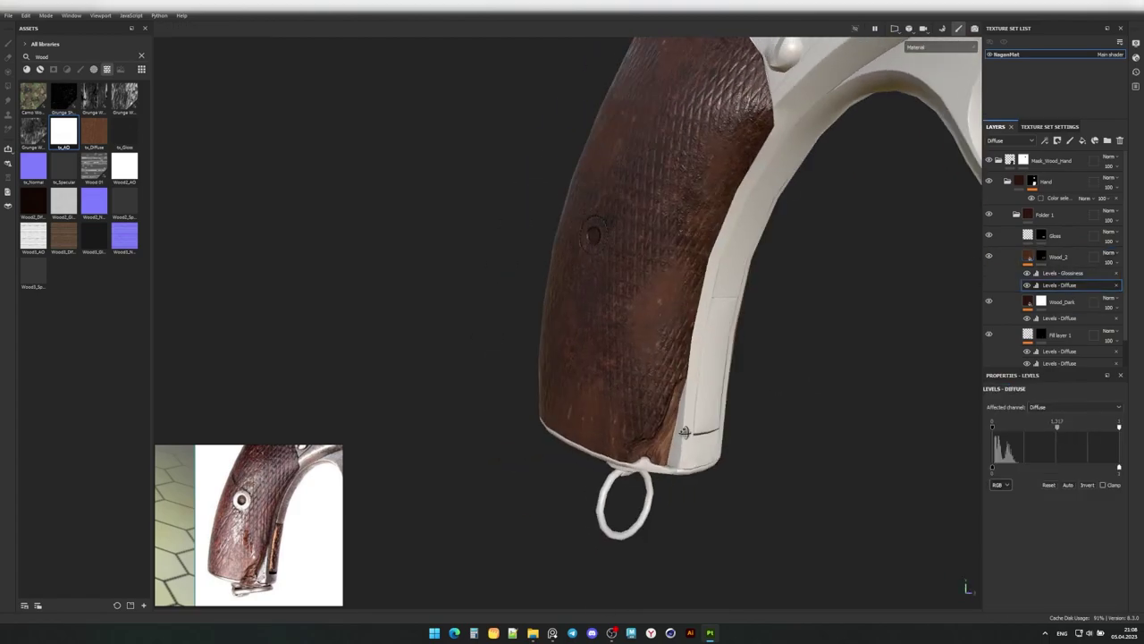
{"action": "scroll", "coordinate": [647, 379], "scroll_direction": "down", "scroll_amount": 5}
{"action": "scroll", "coordinate": [646, 379], "scroll_direction": "up", "scroll_amount": 4}
{"action": "scroll", "coordinate": [646, 379], "scroll_direction": "up", "scroll_amount": 2}
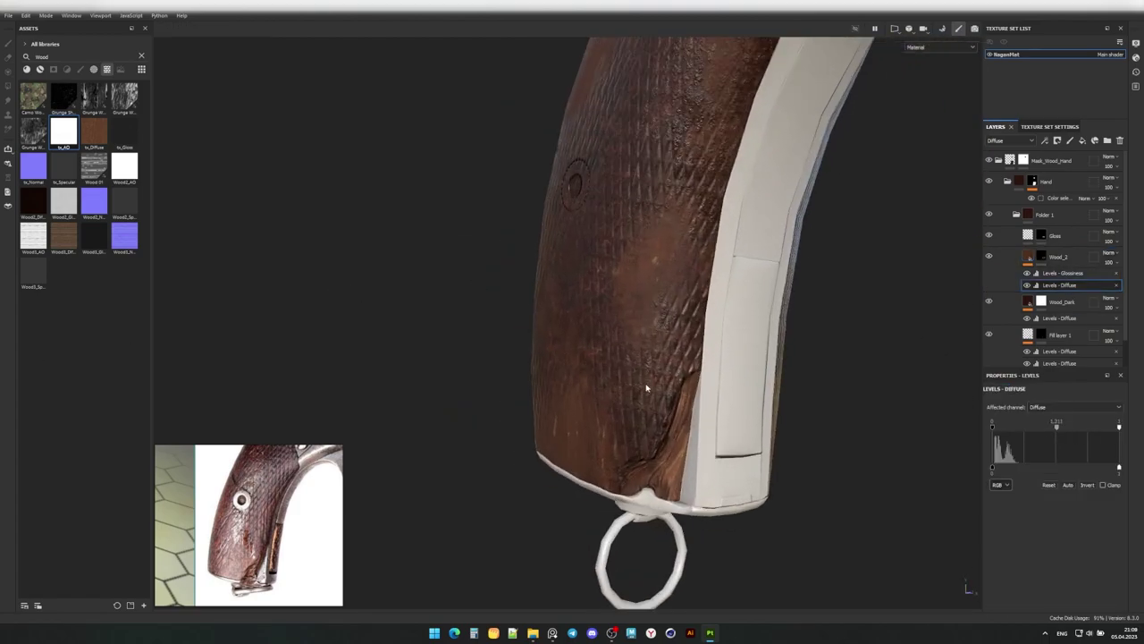
{"action": "left_click_drag", "start_coordinate": [646, 388], "coordinate": [593, 373], "text": "alt"}
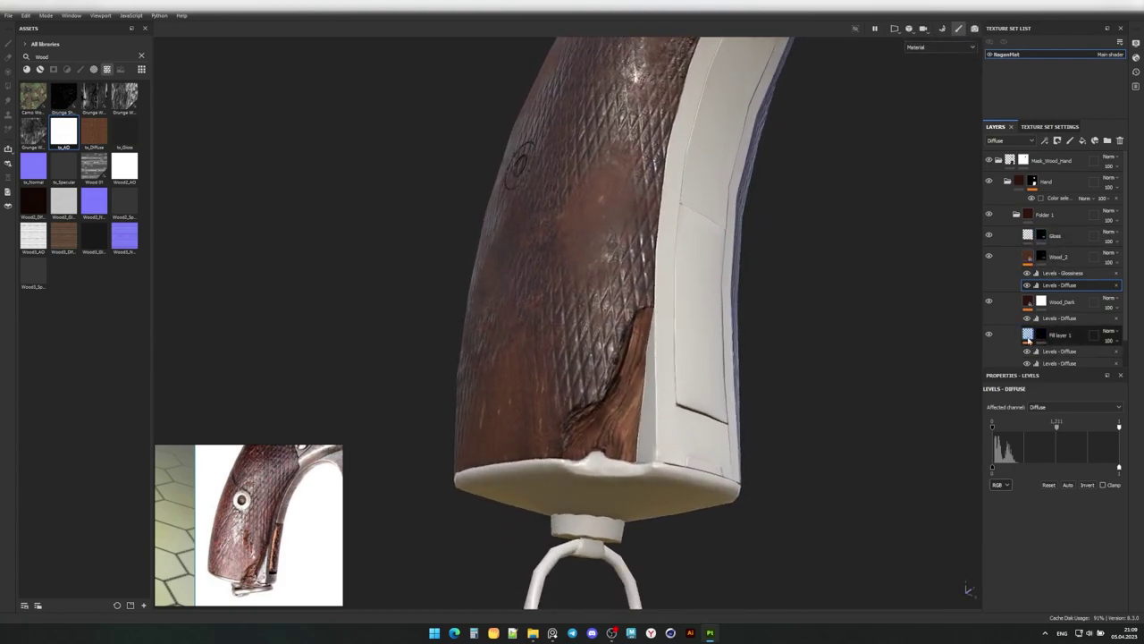
Set Fill layer 1's Levels midtone to 0.352 and add a fill layer above N_Hight.
{"action": "left_click", "coordinate": [1059, 363]}
{"action": "left_click", "coordinate": [1000, 484]}
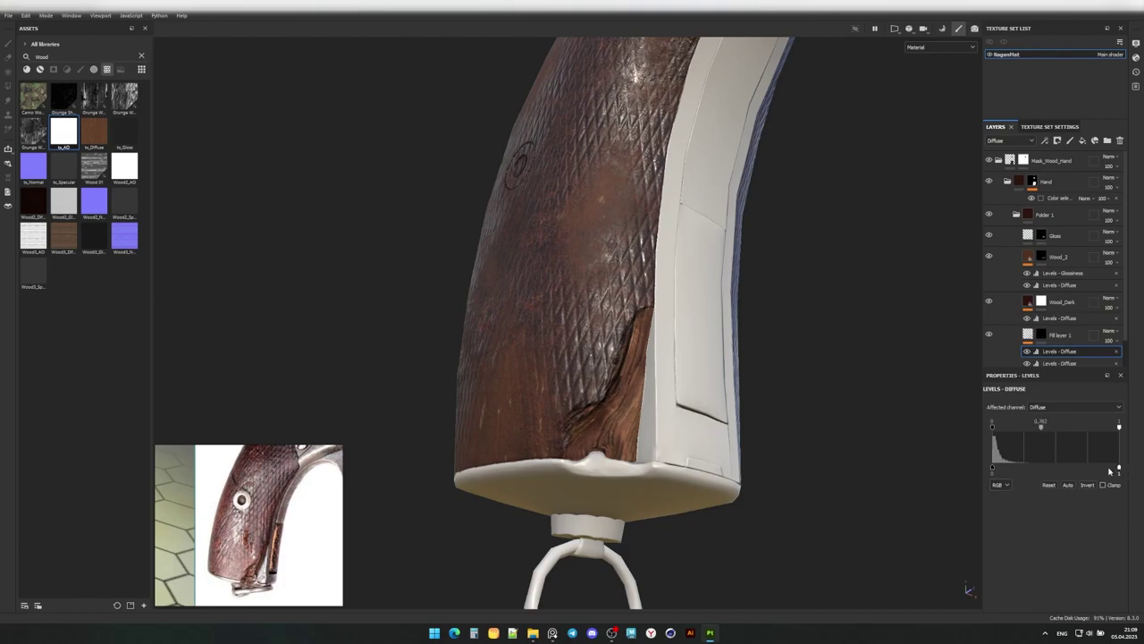
{"action": "left_click_drag", "start_coordinate": [680, 357], "coordinate": [585, 281], "text": "alt"}
{"action": "scroll", "coordinate": [586, 281], "scroll_direction": "up", "scroll_amount": 2}
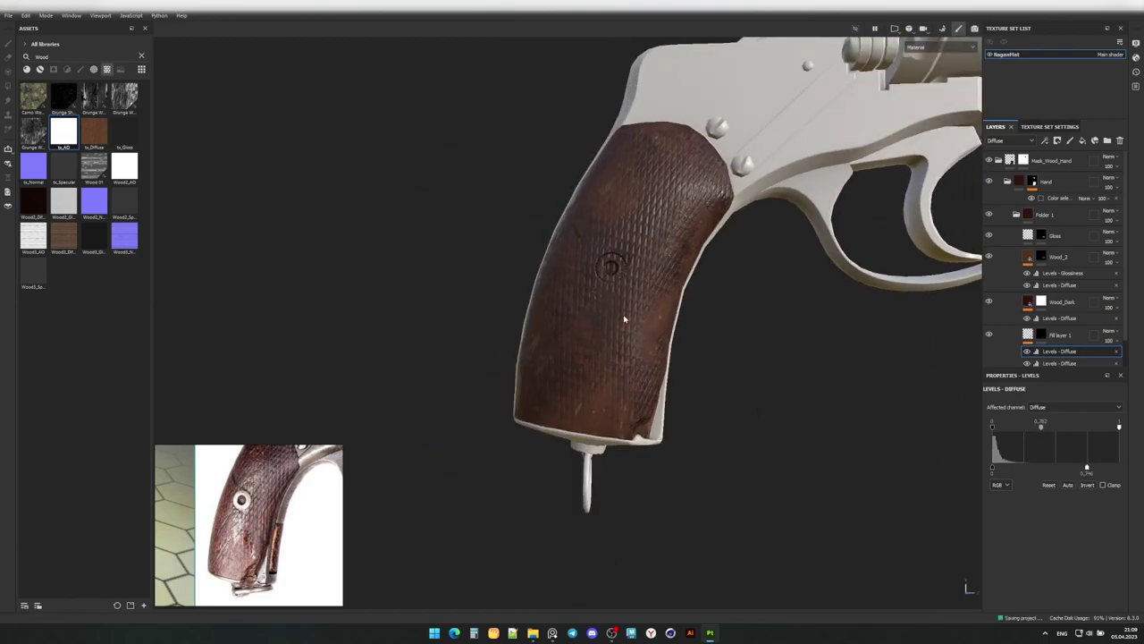
{"action": "scroll", "coordinate": [595, 307], "scroll_direction": "up", "scroll_amount": 2}
{"action": "scroll", "coordinate": [1058, 304], "scroll_direction": "down", "scroll_amount": 1}
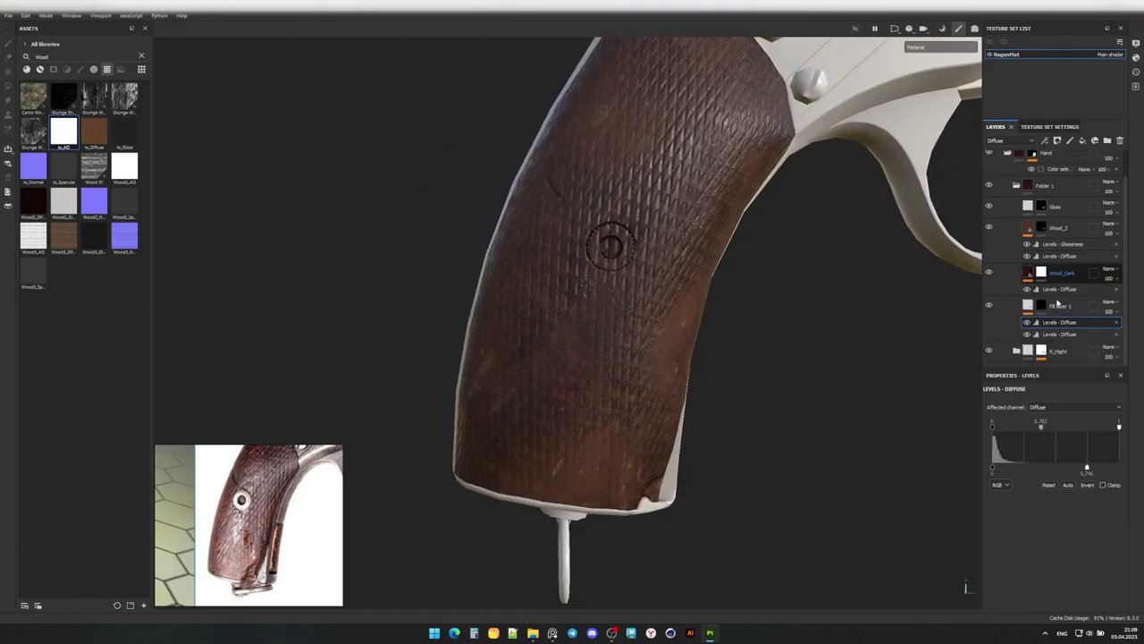
{"action": "scroll", "coordinate": [1044, 354], "scroll_direction": "down", "scroll_amount": 1}
{"action": "left_click", "coordinate": [1083, 141]}
Name the new fill layer Hight_Sharp, height only, with a black mask ready for brushing.
{"action": "double_click", "coordinate": [1039, 329]}
{"action": "type", "text": "Hight_sharp"}
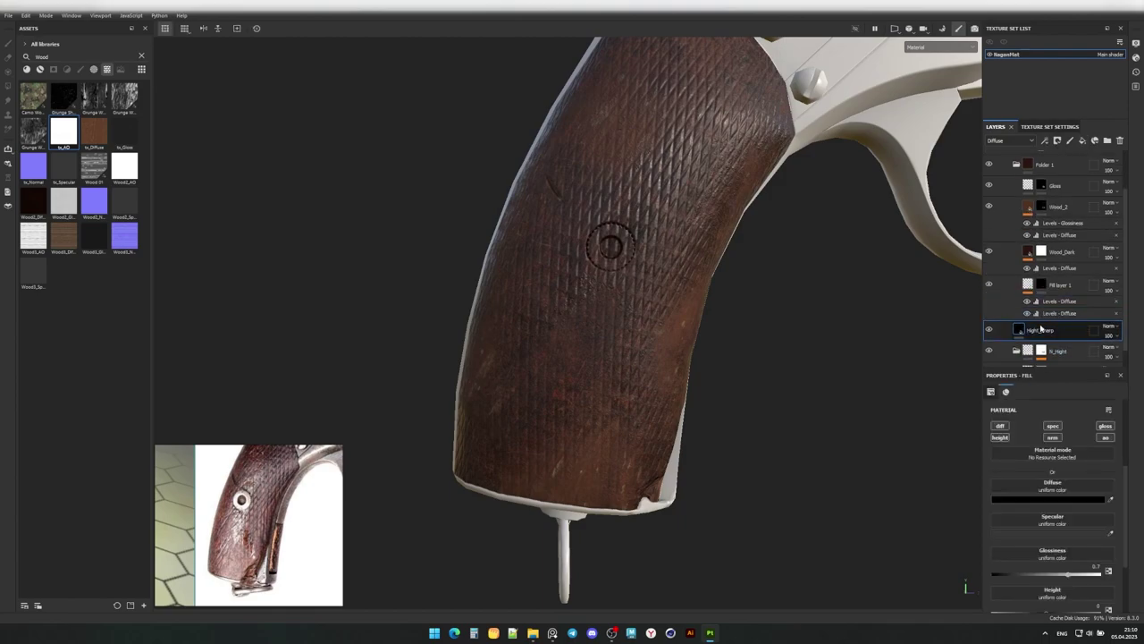
{"action": "left_click", "coordinate": [1001, 426]}
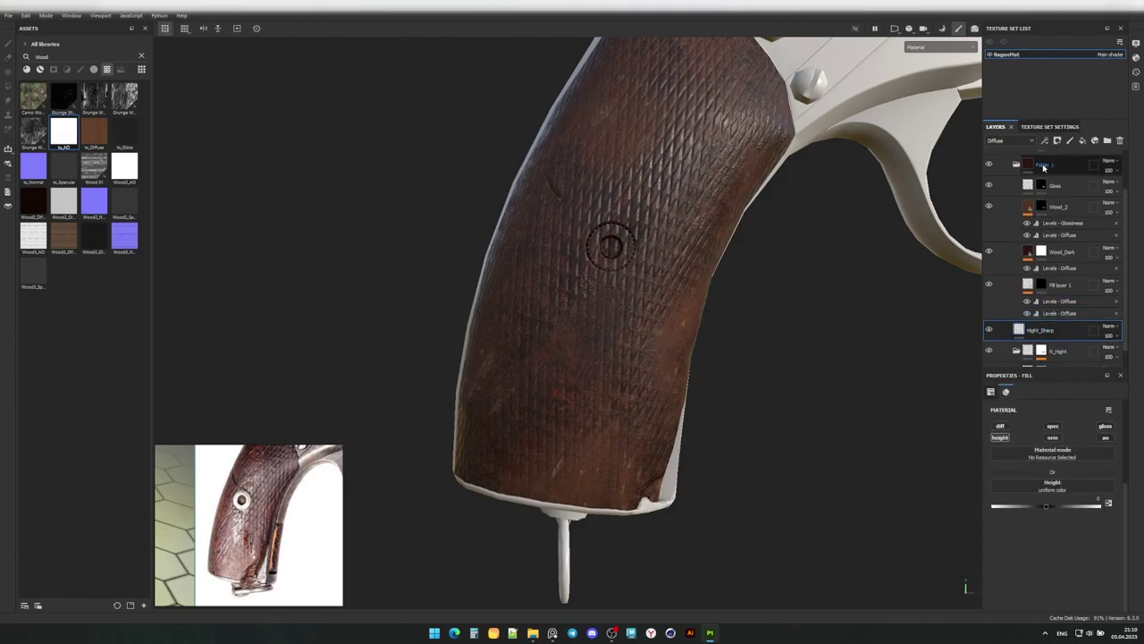
{"action": "left_click", "coordinate": [1056, 141]}
{"action": "left_click", "coordinate": [1077, 164]}
{"action": "key", "text": "1"}
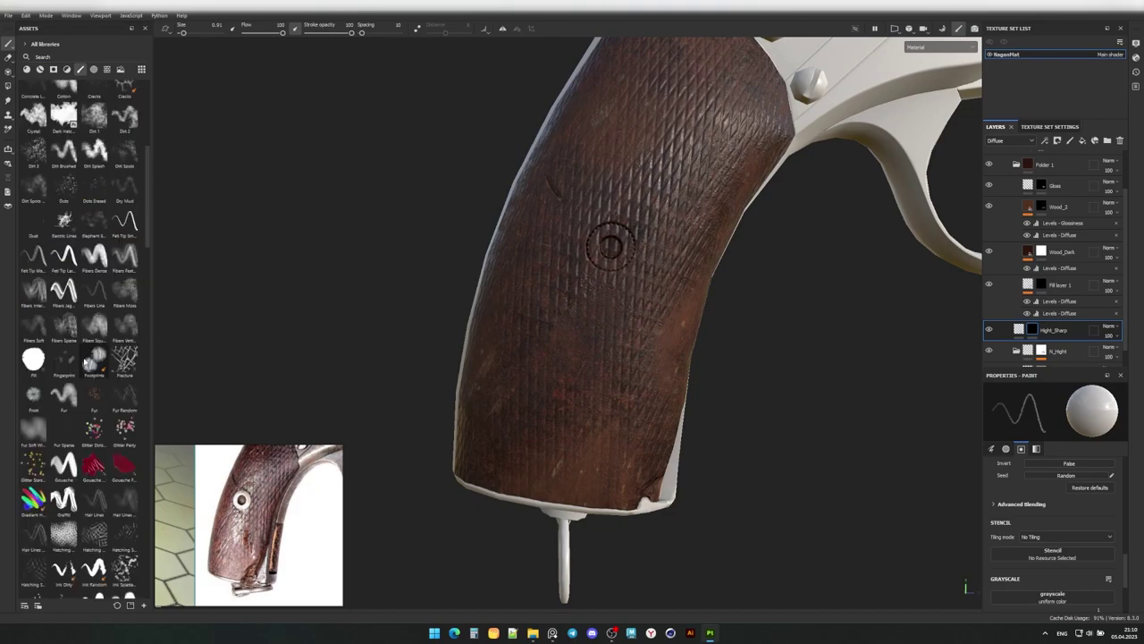
Brush height into the mask with Fibers Sparse, adjusting brush size for the grip.
{"action": "left_click", "coordinate": [63, 327]}
{"action": "left_click_drag", "start_coordinate": [537, 447], "coordinate": [608, 537], "text": "alt"}
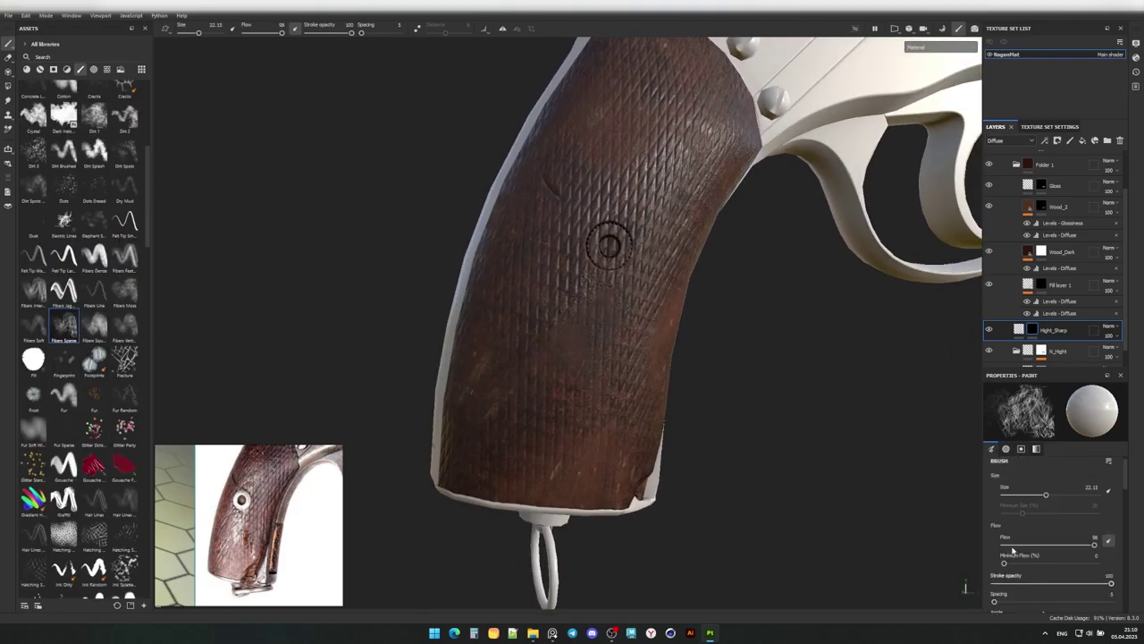
{"action": "scroll", "coordinate": [991, 546], "scroll_direction": "down", "scroll_amount": 2}
{"action": "scroll", "coordinate": [1047, 550], "scroll_direction": "up", "scroll_amount": 4}
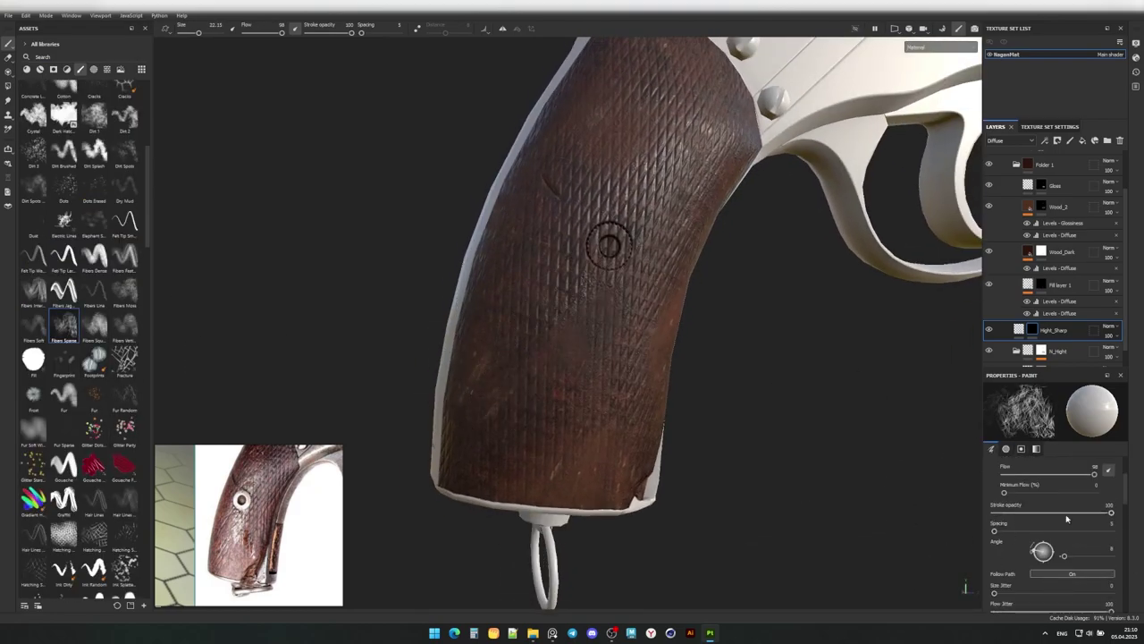
{"action": "left_click_drag", "start_coordinate": [1058, 527], "coordinate": [1052, 528]}
{"action": "left_click_drag", "start_coordinate": [1081, 478], "coordinate": [1052, 478]}
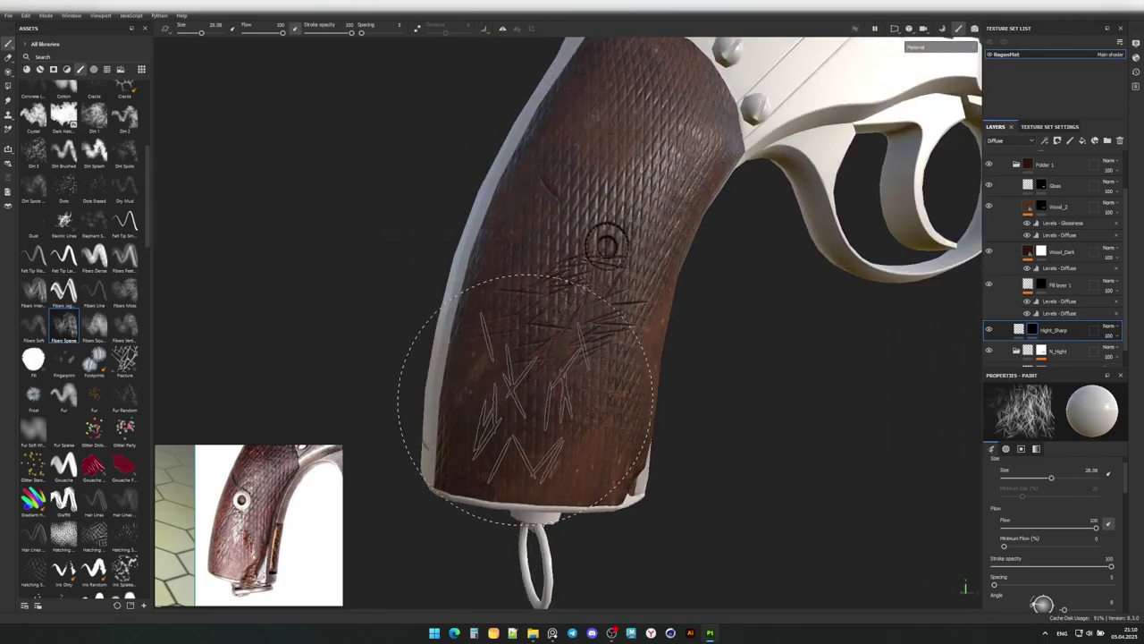
{"action": "right_click_drag", "start_coordinate": [498, 421], "coordinate": [352, 355], "text": "alt"}
{"action": "scroll", "coordinate": [83, 514], "scroll_direction": "down", "scroll_amount": 5}
{"action": "scroll", "coordinate": [81, 501], "scroll_direction": "down", "scroll_amount": 5}
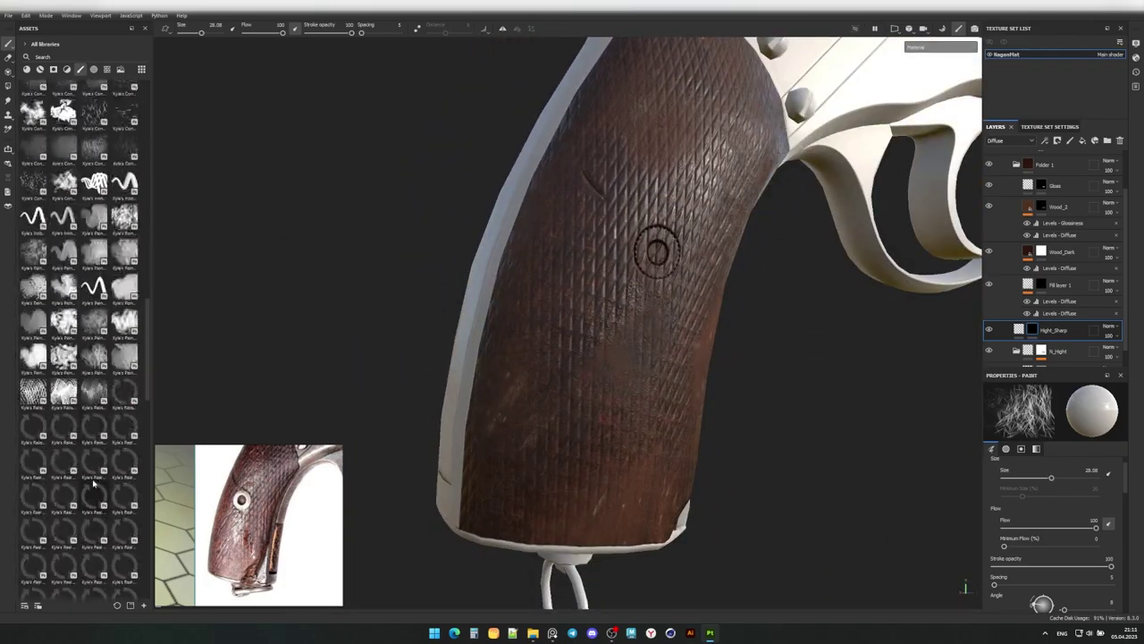
{"action": "scroll", "coordinate": [78, 492], "scroll_direction": "down", "scroll_amount": 5}
{"action": "scroll", "coordinate": [76, 478], "scroll_direction": "up", "scroll_amount": 10}
Paint with a crack-pattern brush shrunk to about size 7 on the grip.
{"action": "left_click", "coordinate": [33, 407]}
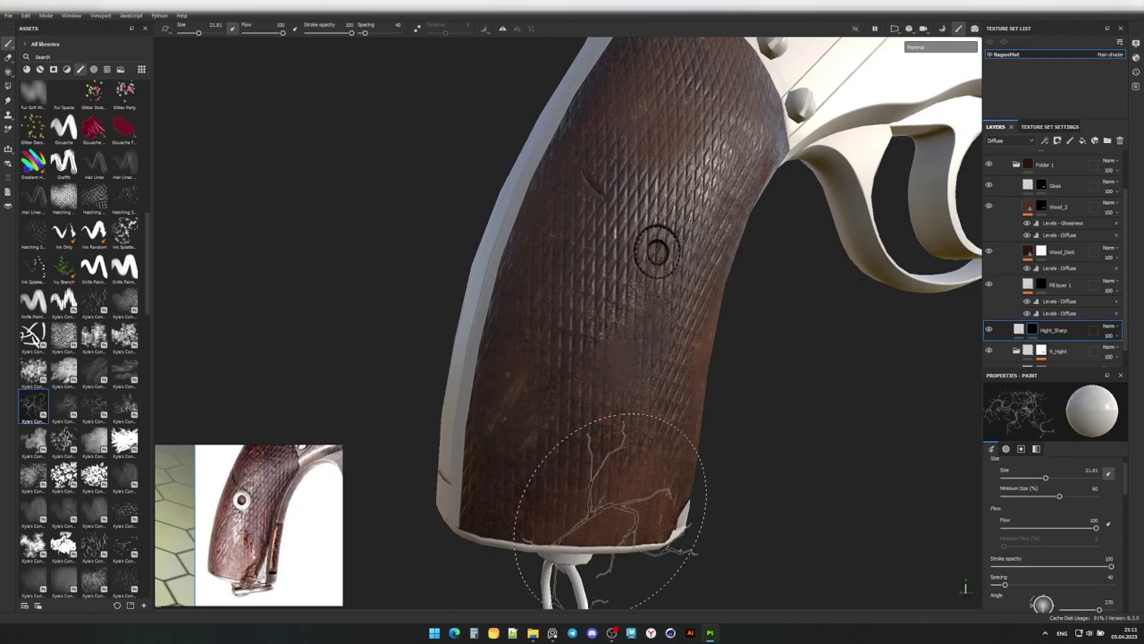
{"action": "left_click_drag", "start_coordinate": [549, 486], "coordinate": [583, 363], "text": "alt"}
{"action": "right_click_drag", "start_coordinate": [583, 362], "coordinate": [613, 294], "text": "ctrl"}
{"action": "scroll", "coordinate": [639, 296], "scroll_direction": "up", "scroll_amount": 3}
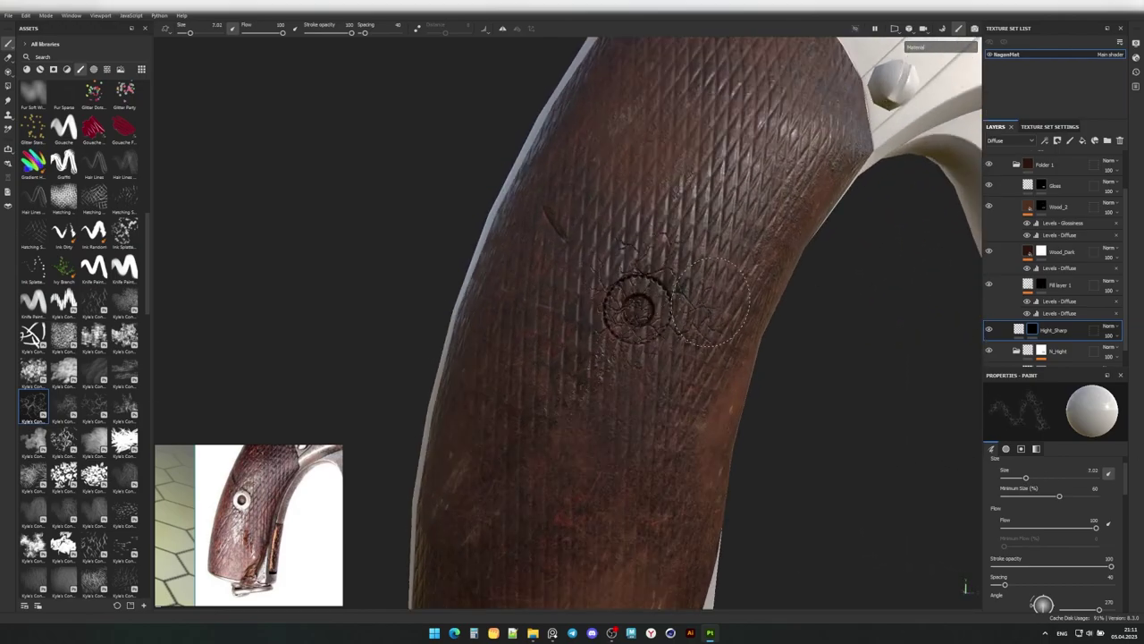
{"action": "mouse_move", "coordinate": [626, 295]}
{"action": "left_mouse_down", "text": "alt"}
{"action": "mouse_move", "coordinate": [505, 313]}
{"action": "mouse_move", "coordinate": [655, 358]}
{"action": "mouse_move", "coordinate": [739, 331]}
{"action": "left_mouse_up", "text": "alt"}
{"action": "scroll", "coordinate": [656, 358], "scroll_direction": "up", "scroll_amount": 3}
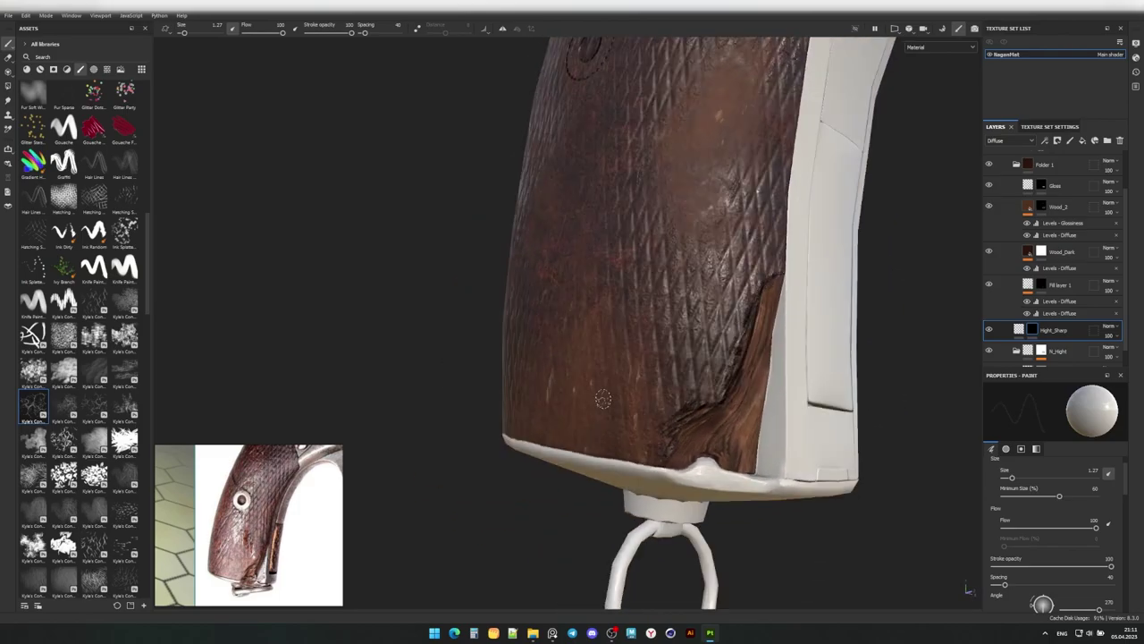
{"action": "scroll", "coordinate": [94, 465], "scroll_direction": "down", "scroll_amount": 1}
{"action": "scroll", "coordinate": [94, 420], "scroll_direction": "up", "scroll_amount": 10}
{"action": "scroll", "coordinate": [89, 429], "scroll_direction": "up", "scroll_amount": 5}
Try Dirt Brushed at about 12.5, then Concrete, Dirt 3, Dark Hatch and Dirt 2 brushes.
{"action": "left_click", "coordinate": [63, 481]}
{"action": "mouse_move", "coordinate": [572, 339]}
{"action": "left_mouse_down", "text": "alt"}
{"action": "mouse_move", "coordinate": [498, 357]}
{"action": "mouse_move", "coordinate": [550, 356]}
{"action": "mouse_move", "coordinate": [613, 511]}
{"action": "mouse_move", "coordinate": [661, 546]}
{"action": "mouse_move", "coordinate": [663, 447]}
{"action": "left_mouse_up", "text": "alt"}
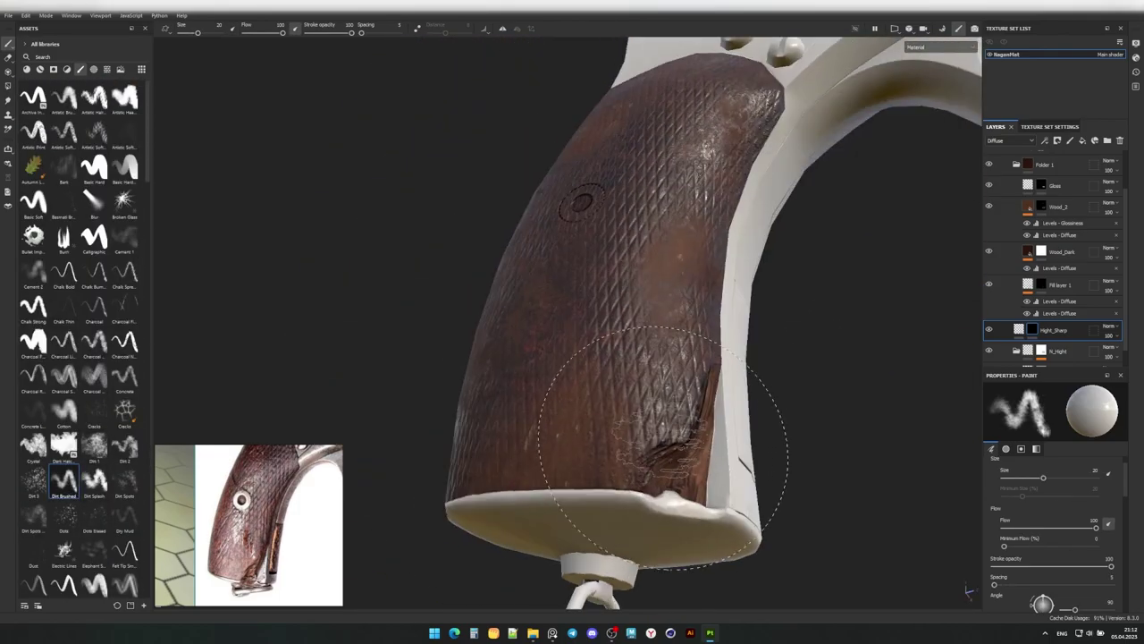
{"action": "left_click_drag", "start_coordinate": [599, 285], "coordinate": [542, 389], "text": "alt"}
{"action": "right_click_drag", "start_coordinate": [542, 389], "coordinate": [501, 389], "text": "ctrl"}
{"action": "left_click", "coordinate": [124, 375]}
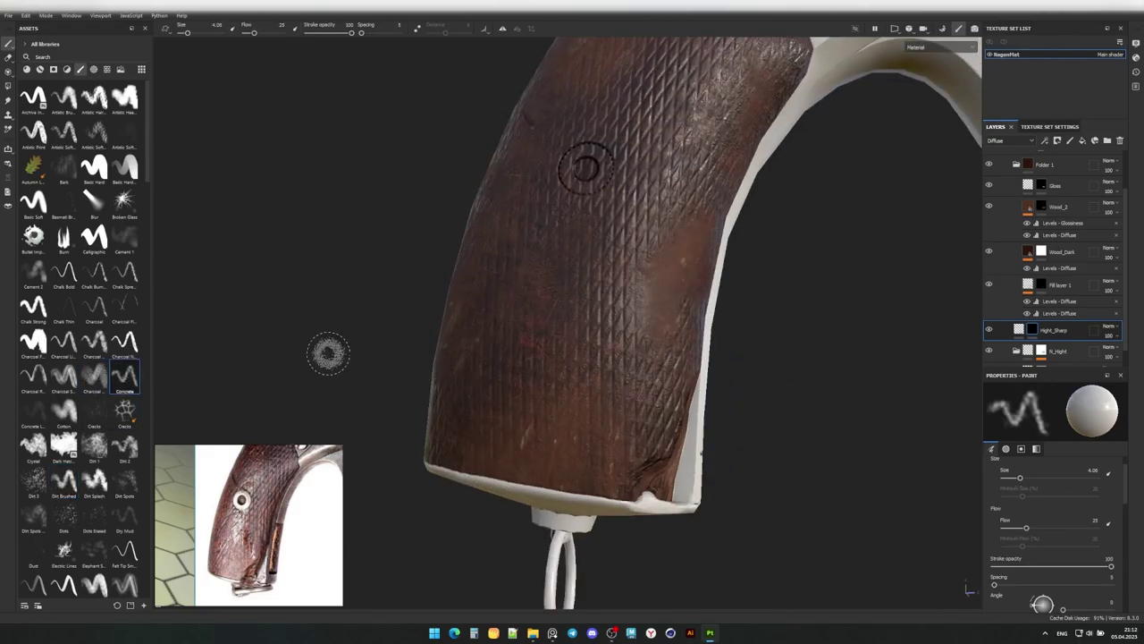
{"action": "mouse_move", "coordinate": [327, 352]}
{"action": "left_mouse_down", "text": "alt"}
{"action": "mouse_move", "coordinate": [583, 325]}
{"action": "mouse_move", "coordinate": [685, 350]}
{"action": "mouse_move", "coordinate": [523, 350]}
{"action": "left_mouse_up", "text": "alt"}
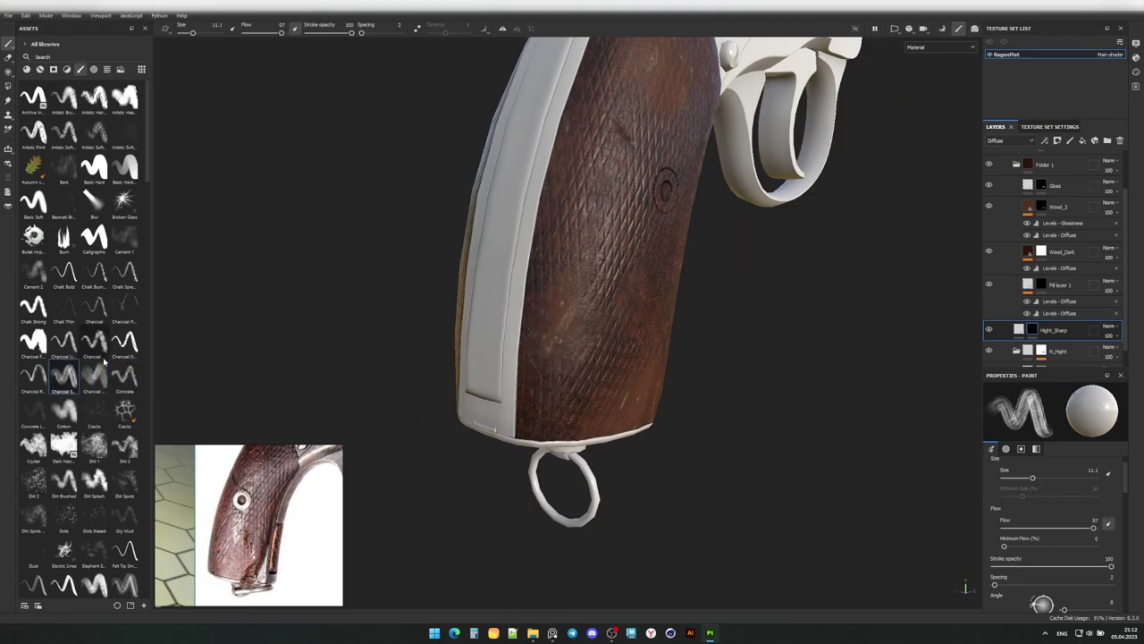
{"action": "left_click", "coordinate": [43, 485]}
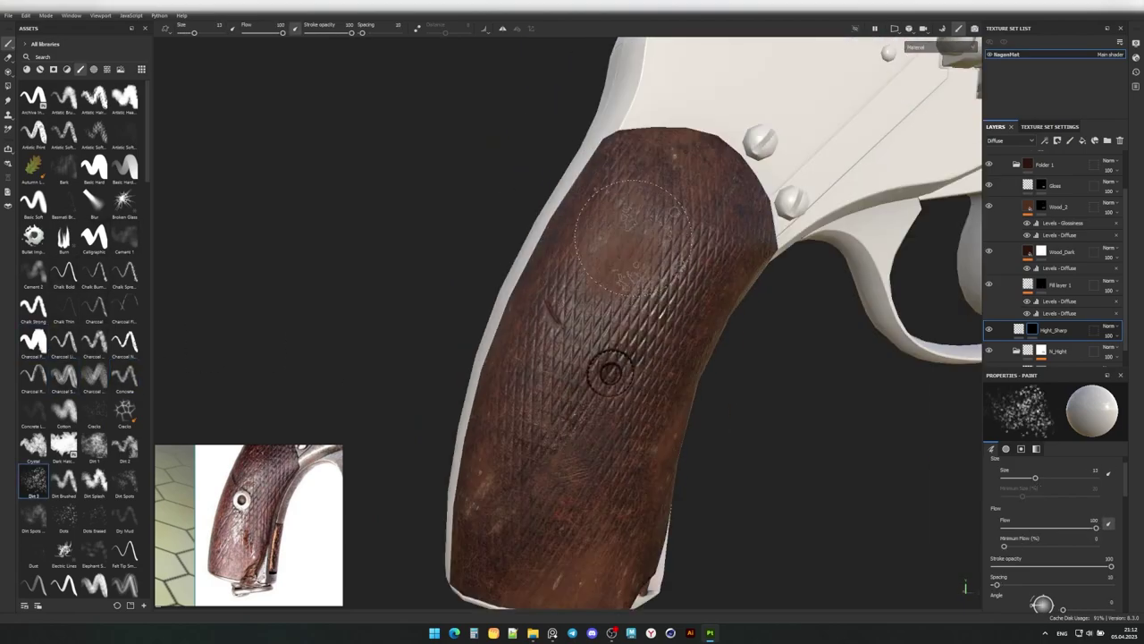
{"action": "left_click", "coordinate": [75, 442]}
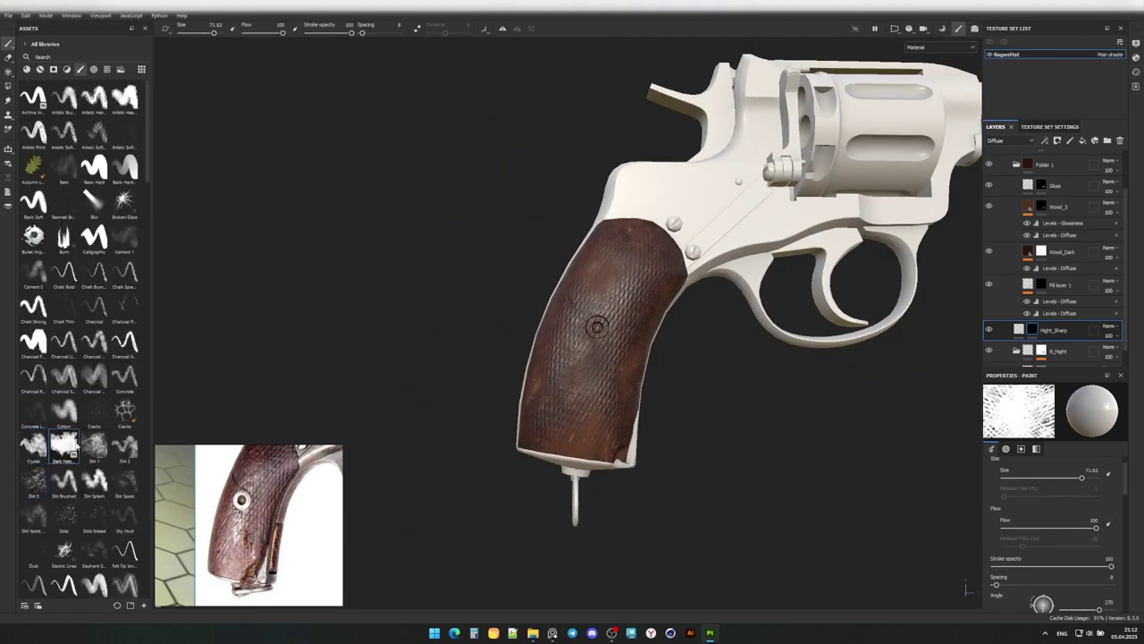
{"action": "left_click", "coordinate": [125, 445]}
{"action": "scroll", "coordinate": [615, 299], "scroll_direction": "up", "scroll_amount": 3}
{"action": "scroll", "coordinate": [616, 300], "scroll_direction": "down", "scroll_amount": 1}
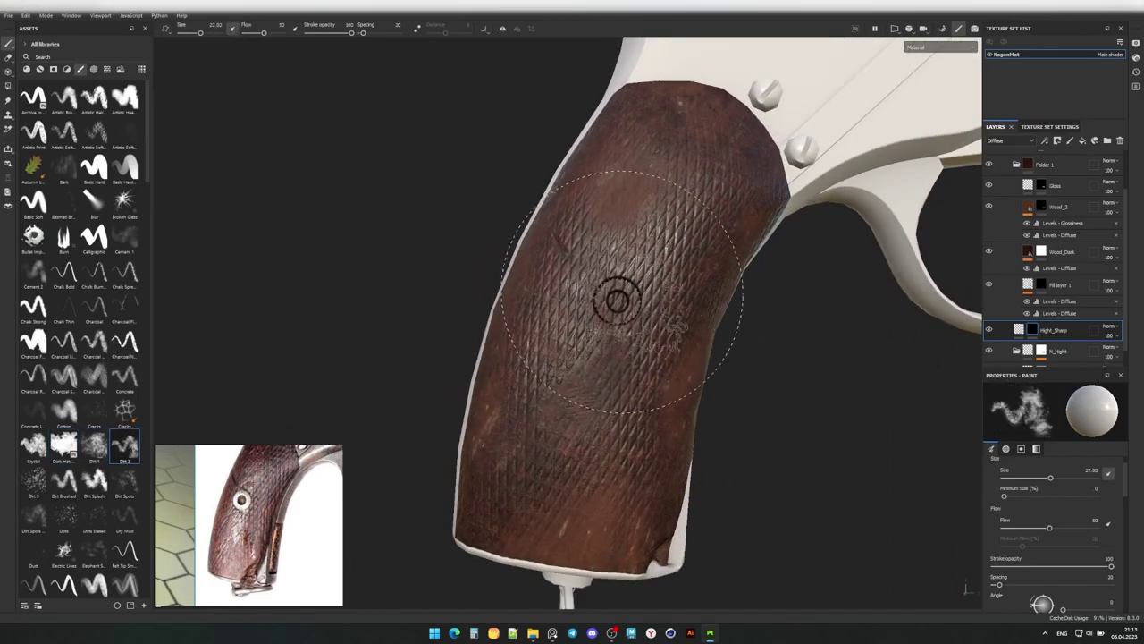
Select the Hight_Sharp layer and delete it from the layer stack.
{"action": "left_click", "coordinate": [1019, 330]}
{"action": "scroll", "coordinate": [750, 316], "scroll_direction": "up", "scroll_amount": 3}
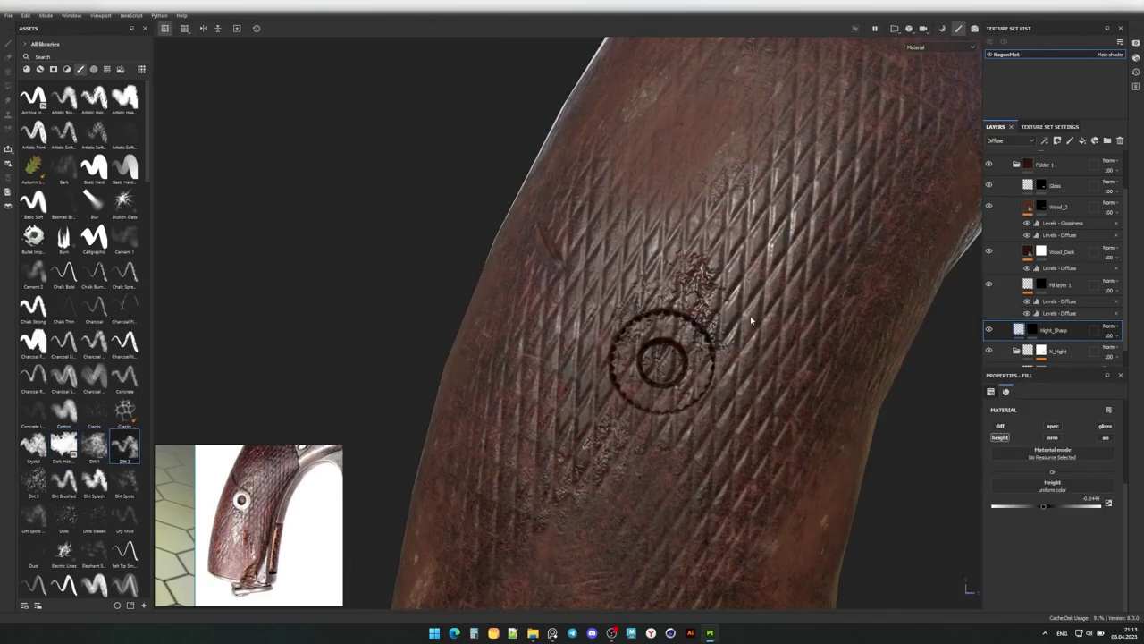
{"action": "left_click_drag", "start_coordinate": [750, 316], "coordinate": [488, 320], "text": "alt"}
{"action": "scroll", "coordinate": [488, 319], "scroll_direction": "down", "scroll_amount": 4}
{"action": "scroll", "coordinate": [488, 319], "scroll_direction": "up", "scroll_amount": 3}
{"action": "left_click", "coordinate": [1061, 333]}
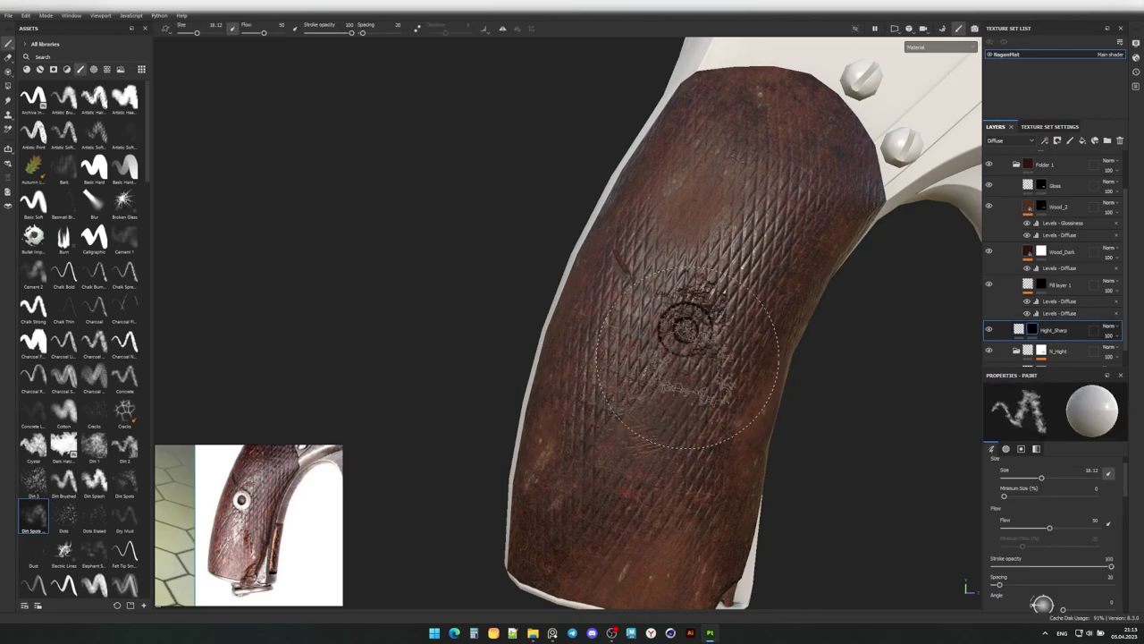
{"action": "scroll", "coordinate": [690, 328], "scroll_direction": "up", "scroll_amount": 2}
{"action": "scroll", "coordinate": [690, 328], "scroll_direction": "down", "scroll_amount": 4}
{"action": "key", "text": "Delete"}
{"action": "left_click_drag", "start_coordinate": [707, 331], "coordinate": [604, 308], "text": "alt"}
Brush wear onto the grip with Dirt Brushed and a soft fur brush.
{"action": "scroll", "coordinate": [621, 313], "scroll_direction": "up", "scroll_amount": 2}
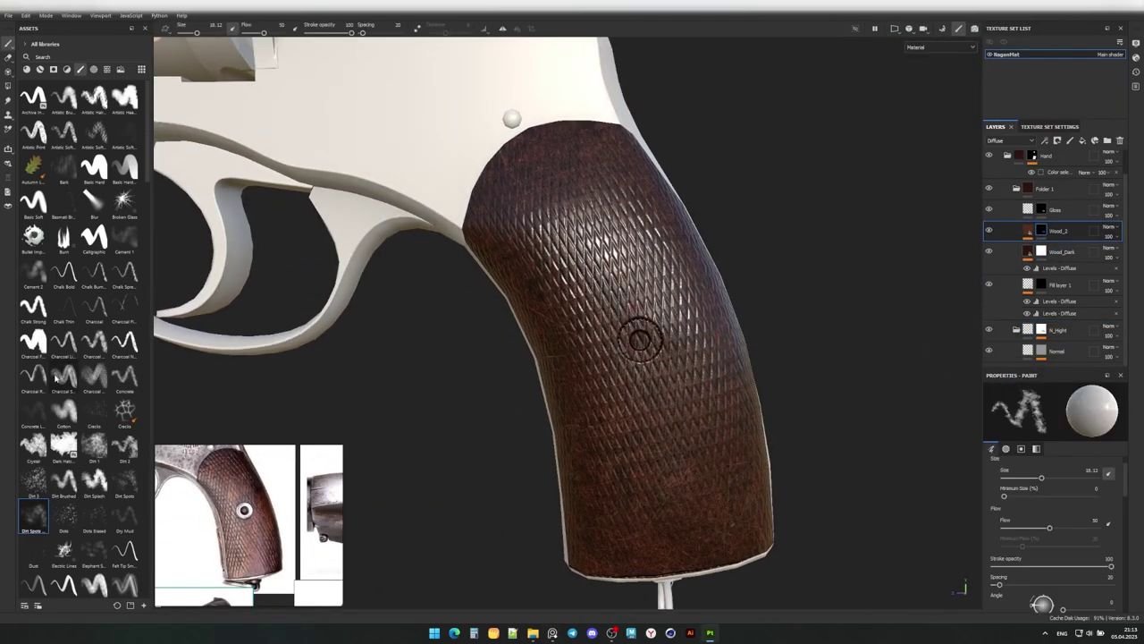
{"action": "left_click", "coordinate": [64, 480]}
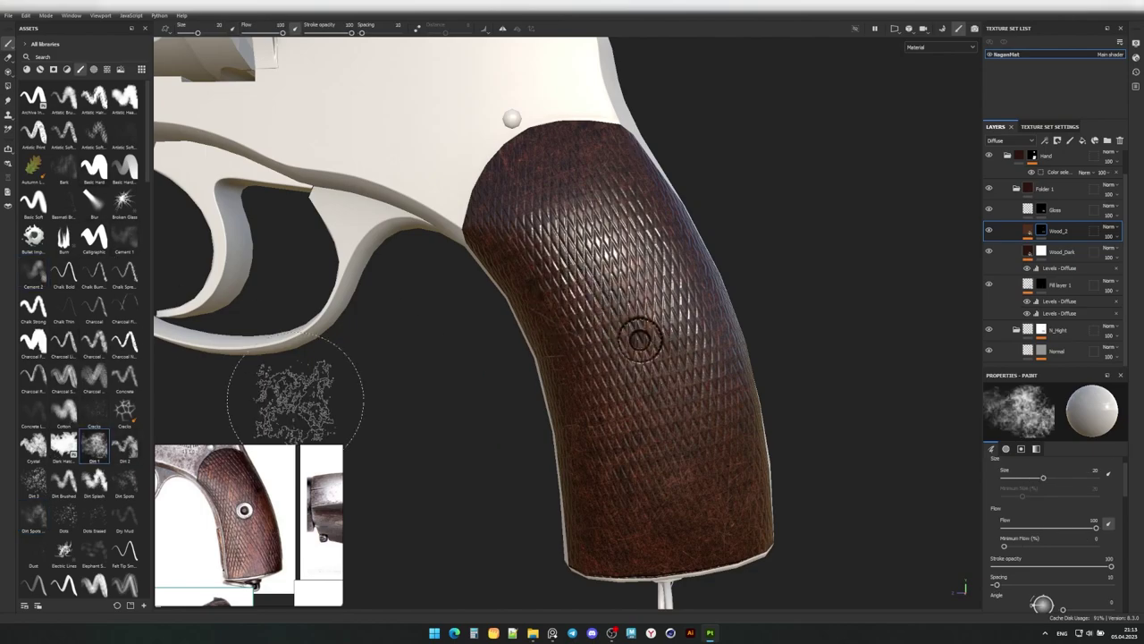
{"action": "mouse_move", "coordinate": [641, 338]}
{"action": "left_mouse_down", "text": "alt"}
{"action": "mouse_move", "coordinate": [634, 391]}
{"action": "mouse_move", "coordinate": [589, 282]}
{"action": "left_mouse_up", "text": "alt"}
{"action": "mouse_move", "coordinate": [599, 269]}
{"action": "left_mouse_down", "text": "alt"}
{"action": "mouse_move", "coordinate": [588, 283]}
{"action": "mouse_move", "coordinate": [724, 332]}
{"action": "mouse_move", "coordinate": [593, 199]}
{"action": "mouse_move", "coordinate": [593, 430]}
{"action": "mouse_move", "coordinate": [645, 254]}
{"action": "mouse_move", "coordinate": [626, 393]}
{"action": "left_mouse_up", "text": "alt"}
{"action": "scroll", "coordinate": [81, 358], "scroll_direction": "down", "scroll_amount": 5}
{"action": "left_click", "coordinate": [33, 430]}
{"action": "left_click_drag", "start_coordinate": [507, 265], "coordinate": [608, 384], "text": "alt"}
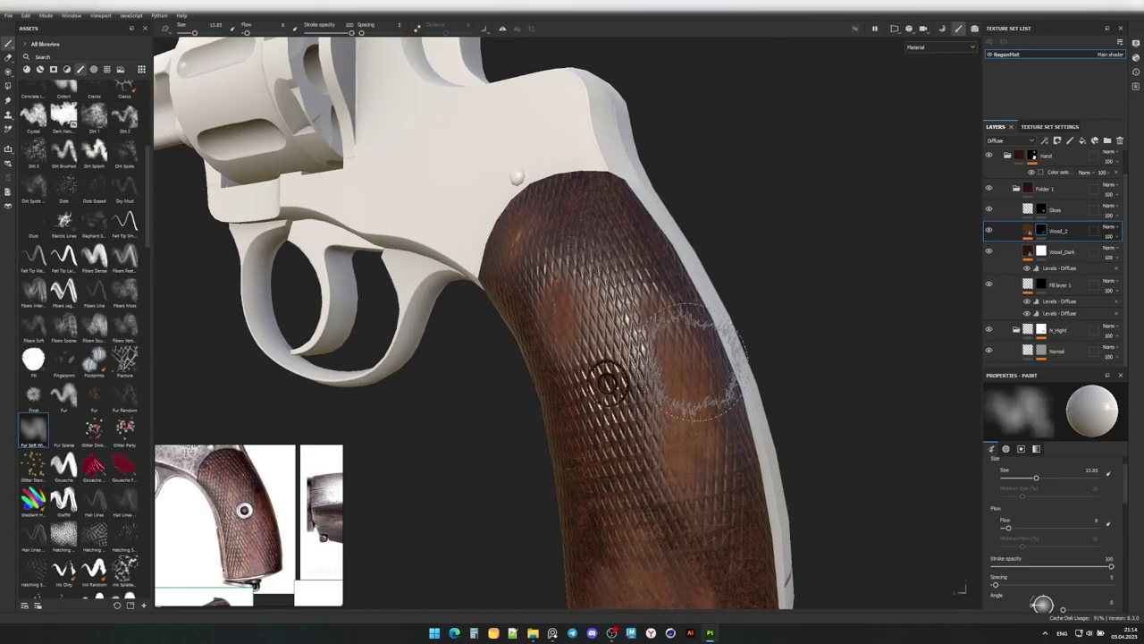
{"action": "mouse_move", "coordinate": [687, 420]}
{"action": "left_mouse_down", "text": "alt"}
{"action": "mouse_move", "coordinate": [669, 217]}
{"action": "mouse_move", "coordinate": [679, 250]}
{"action": "left_mouse_up", "text": "alt"}
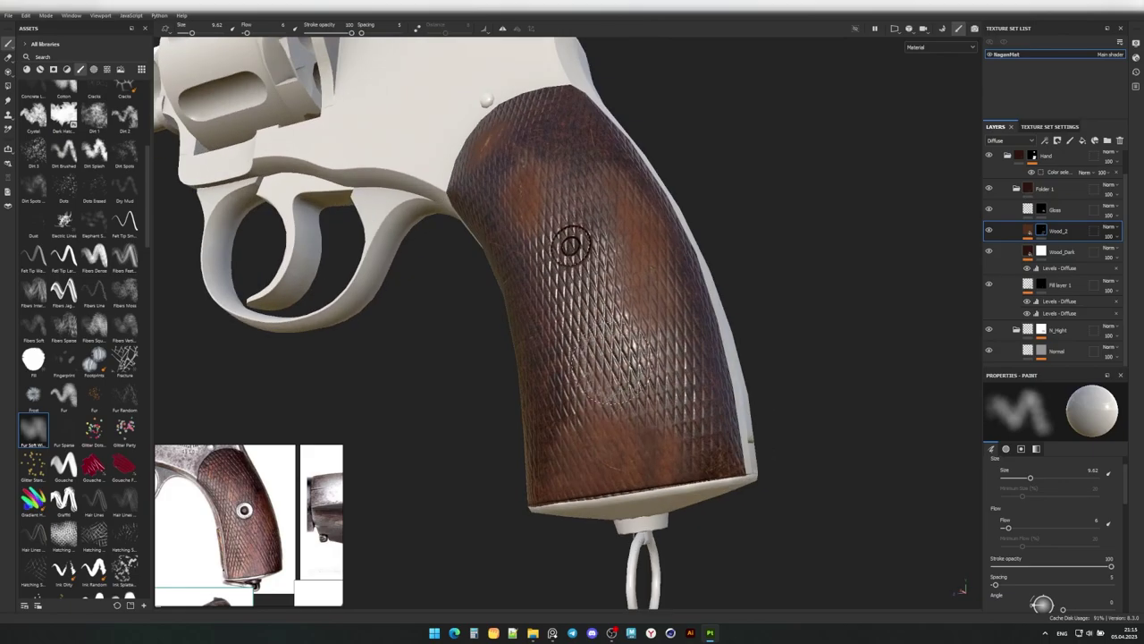
Paint lighter worn patches on the Gloss layer with a brush around size 15.
{"action": "left_click", "coordinate": [1042, 209]}
{"action": "left_click_drag", "start_coordinate": [1030, 477], "coordinate": [1038, 477]}
{"action": "mouse_move", "coordinate": [679, 322]}
{"action": "left_mouse_down", "text": "alt"}
{"action": "mouse_move", "coordinate": [817, 286]}
{"action": "mouse_move", "coordinate": [575, 455]}
{"action": "left_mouse_up", "text": "alt"}
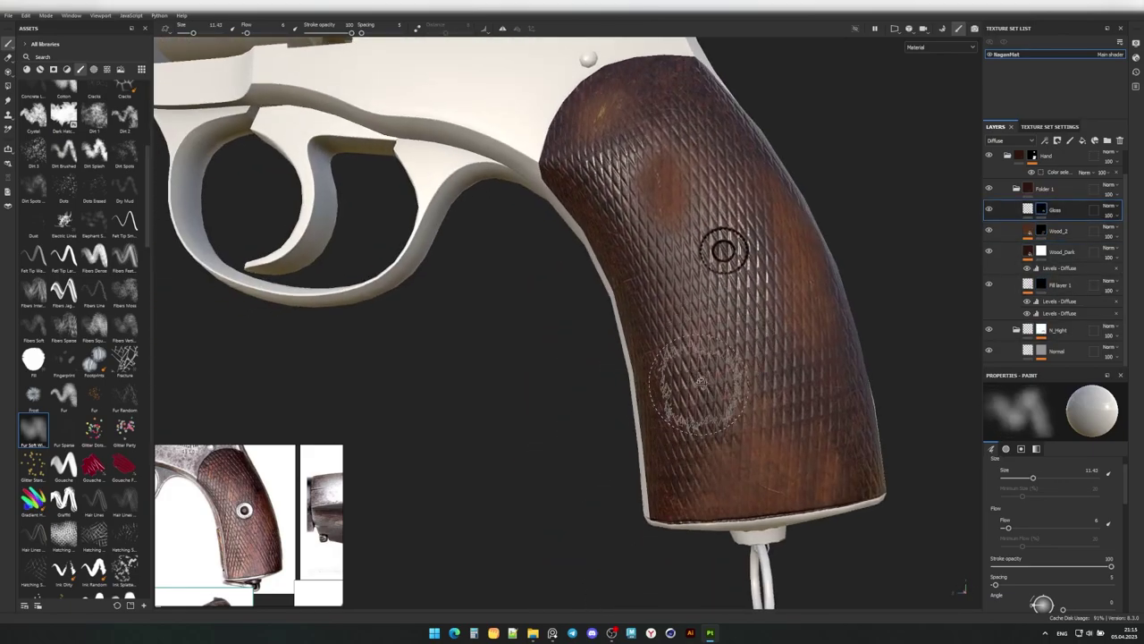
{"action": "mouse_move", "coordinate": [685, 378]}
{"action": "left_mouse_down", "text": "alt"}
{"action": "mouse_move", "coordinate": [689, 295]}
{"action": "mouse_move", "coordinate": [706, 358]}
{"action": "mouse_move", "coordinate": [715, 352]}
{"action": "left_mouse_up", "text": "alt"}
{"action": "right_click_drag", "start_coordinate": [715, 352], "coordinate": [751, 352], "text": "ctrl"}
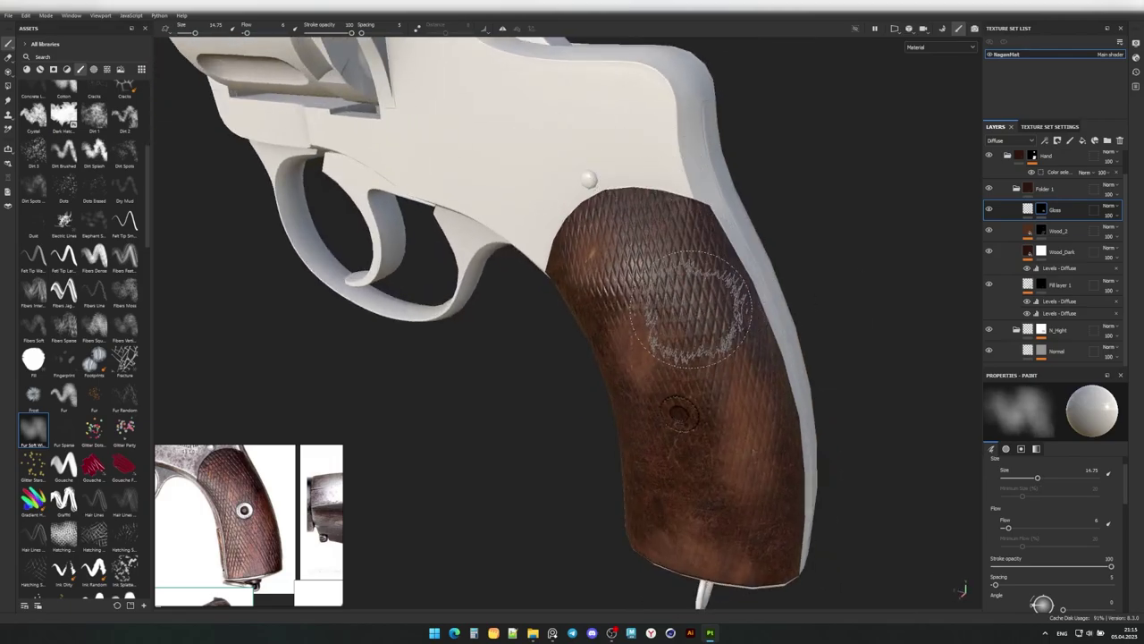
{"action": "left_click_drag", "start_coordinate": [751, 352], "coordinate": [742, 340], "text": "alt"}
Add dirt on N_Hight with Dirt Splash, then Dirt Brushed at size 20.
{"action": "left_click", "coordinate": [1057, 330]}
{"action": "left_click", "coordinate": [94, 150]}
{"action": "mouse_move", "coordinate": [572, 376]}
{"action": "left_mouse_down", "text": "alt"}
{"action": "mouse_move", "coordinate": [616, 458]}
{"action": "mouse_move", "coordinate": [547, 313]}
{"action": "left_mouse_up", "text": "alt"}
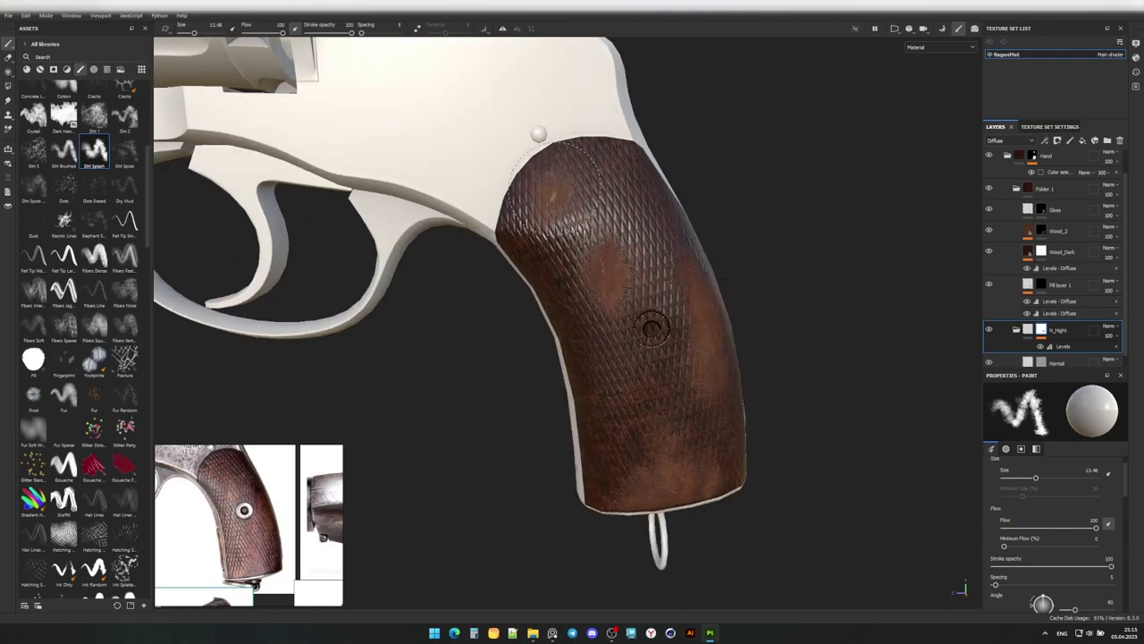
{"action": "right_click_drag", "start_coordinate": [546, 313], "coordinate": [567, 416], "text": "alt"}
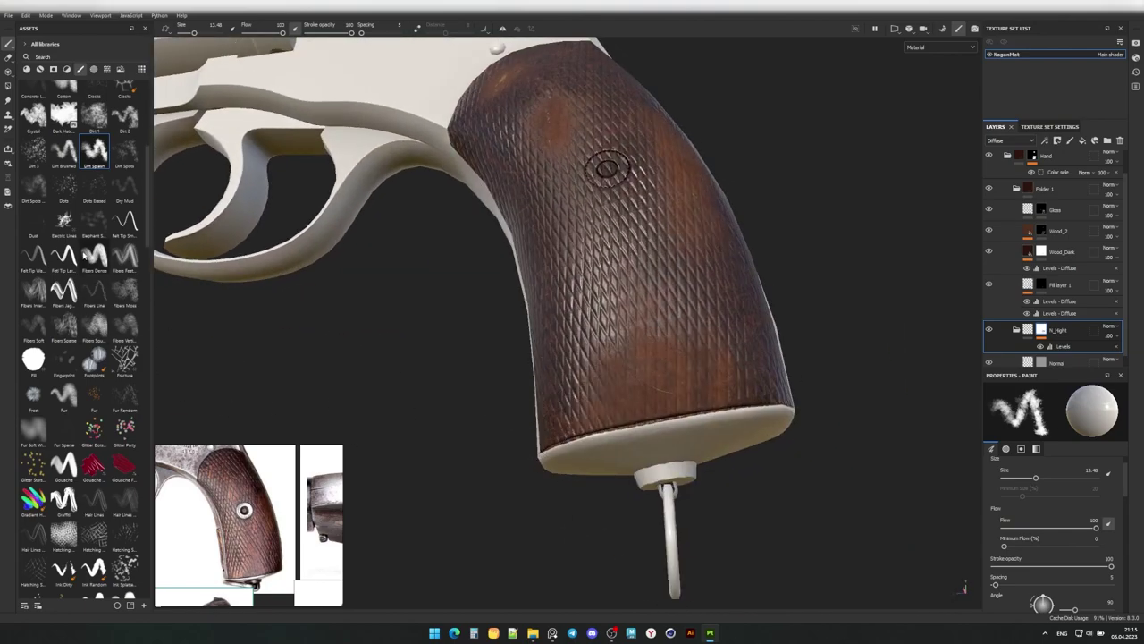
{"action": "left_click", "coordinate": [63, 151]}
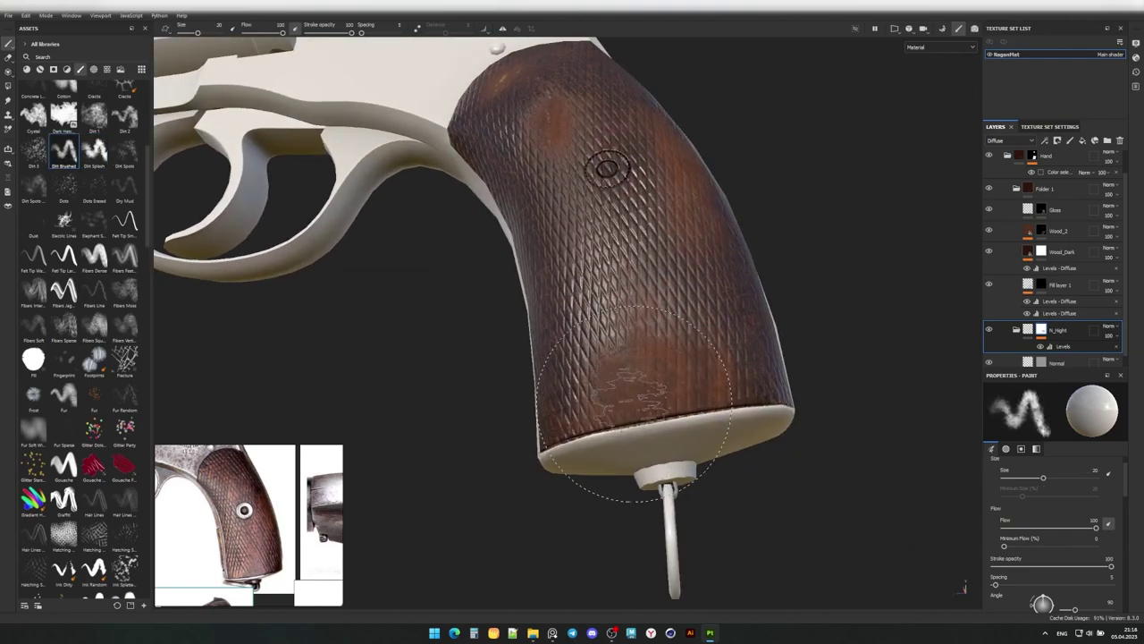
{"action": "mouse_move", "coordinate": [608, 429]}
{"action": "left_mouse_down", "text": "alt"}
{"action": "mouse_move", "coordinate": [666, 330]}
{"action": "mouse_move", "coordinate": [657, 192]}
{"action": "left_mouse_up", "text": "alt"}
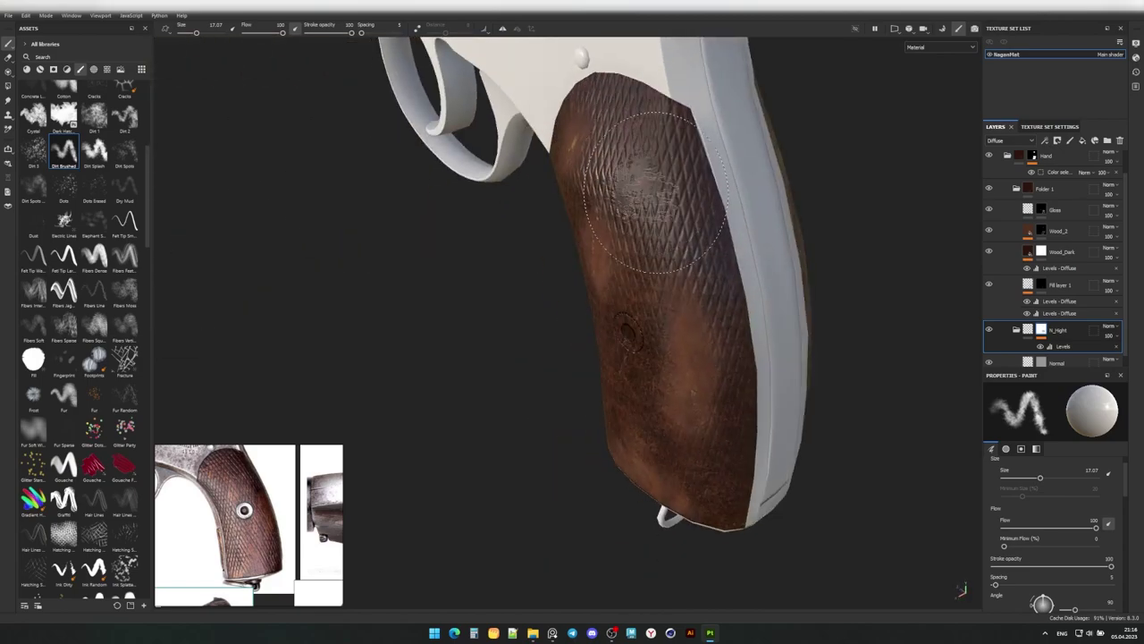
Brush low-flow soft fur wear on Gloss, then on N_Hight at size about 5.
{"action": "left_click", "coordinate": [1055, 209]}
{"action": "mouse_move", "coordinate": [644, 268]}
{"action": "left_mouse_down", "text": "alt"}
{"action": "mouse_move", "coordinate": [708, 358]}
{"action": "mouse_move", "coordinate": [661, 339]}
{"action": "mouse_move", "coordinate": [706, 322]}
{"action": "left_mouse_up", "text": "alt"}
{"action": "left_click", "coordinate": [33, 432]}
{"action": "left_click", "coordinate": [1055, 330]}
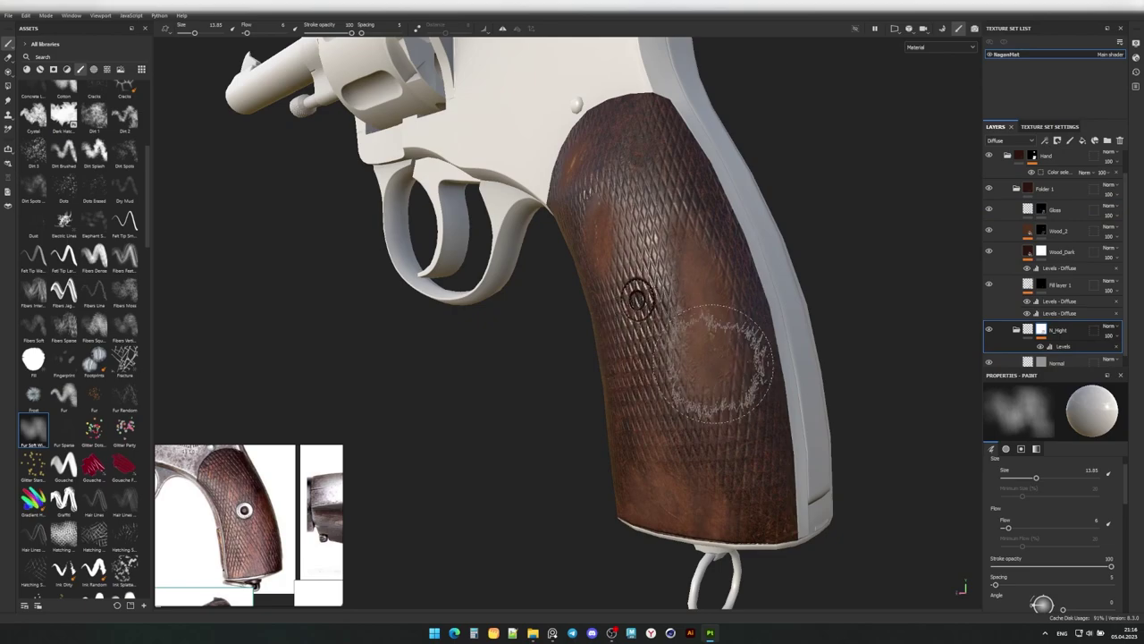
{"action": "left_click_drag", "start_coordinate": [719, 362], "coordinate": [647, 358], "text": "alt"}
{"action": "right_click_drag", "start_coordinate": [647, 358], "coordinate": [626, 358], "text": "ctrl"}
{"action": "left_click_drag", "start_coordinate": [646, 358], "coordinate": [634, 358], "text": "alt"}
{"action": "scroll", "coordinate": [621, 230], "scroll_direction": "up", "scroll_amount": 2}
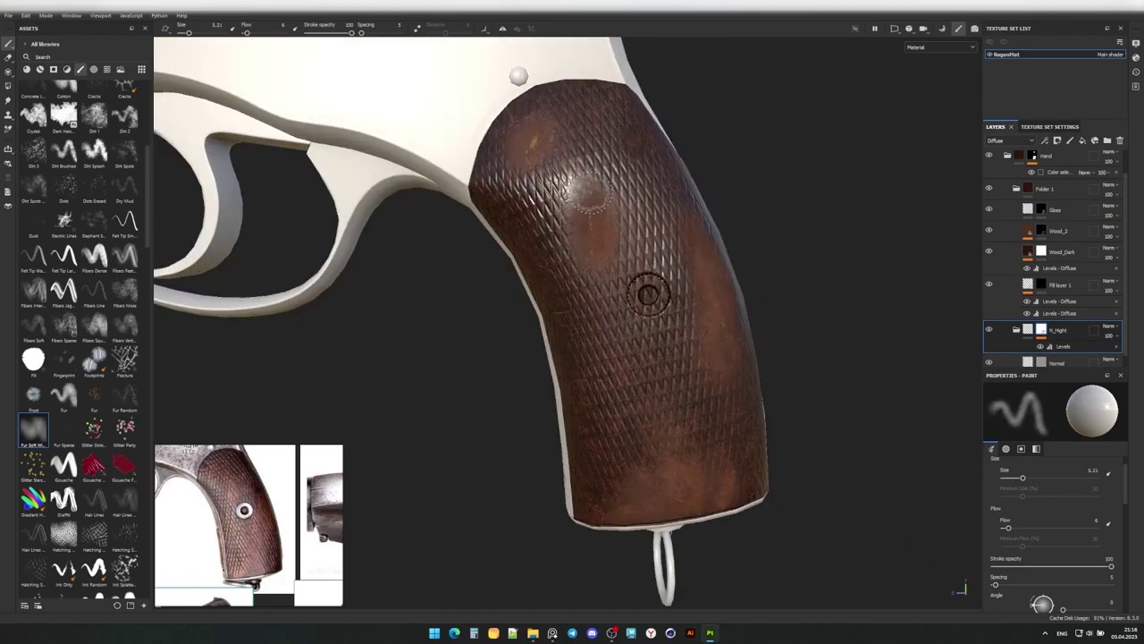
{"action": "mouse_move", "coordinate": [590, 195]}
{"action": "left_mouse_down", "text": "alt"}
{"action": "mouse_move", "coordinate": [617, 418]}
{"action": "mouse_move", "coordinate": [650, 351]}
{"action": "mouse_move", "coordinate": [588, 319]}
{"action": "left_mouse_up", "text": "alt"}
Orbit and zoom around the whole revolver to review the grip wear.
{"action": "scroll", "coordinate": [650, 351], "scroll_direction": "up", "scroll_amount": 2}
{"action": "scroll", "coordinate": [650, 351], "scroll_direction": "down", "scroll_amount": 3}
{"action": "scroll", "coordinate": [588, 319], "scroll_direction": "up", "scroll_amount": 4}
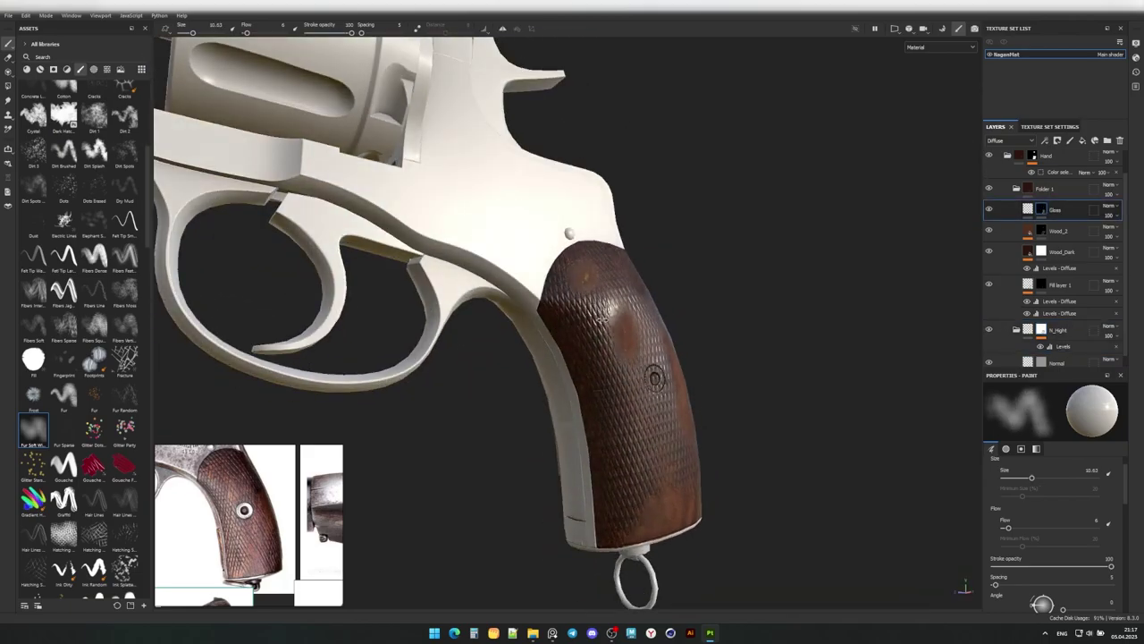
{"action": "scroll", "coordinate": [654, 378], "scroll_direction": "down", "scroll_amount": 3}
{"action": "left_click_drag", "start_coordinate": [613, 403], "coordinate": [606, 306], "text": "alt"}
{"action": "scroll", "coordinate": [741, 148], "scroll_direction": "up", "scroll_amount": 2}
{"action": "scroll", "coordinate": [622, 266], "scroll_direction": "up", "scroll_amount": 2}
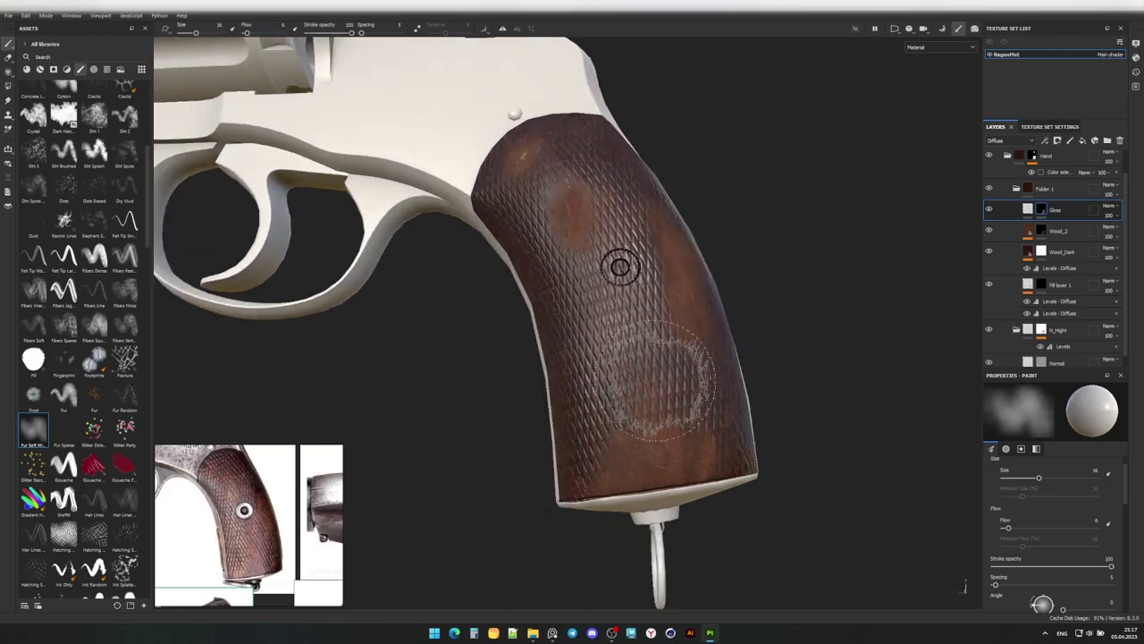
{"action": "scroll", "coordinate": [572, 378], "scroll_direction": "down", "scroll_amount": 3}
{"action": "mouse_move", "coordinate": [573, 378]}
{"action": "left_mouse_down", "text": "alt"}
{"action": "mouse_move", "coordinate": [718, 376]}
{"action": "mouse_move", "coordinate": [541, 393]}
{"action": "mouse_move", "coordinate": [625, 375]}
{"action": "mouse_move", "coordinate": [760, 299]}
{"action": "mouse_move", "coordinate": [819, 346]}
{"action": "mouse_move", "coordinate": [643, 339]}
{"action": "left_mouse_up", "text": "alt"}
{"action": "scroll", "coordinate": [718, 375], "scroll_direction": "up", "scroll_amount": 4}
{"action": "scroll", "coordinate": [541, 394], "scroll_direction": "down", "scroll_amount": 3}
{"action": "scroll", "coordinate": [81, 269], "scroll_direction": "up", "scroll_amount": 5}
Paint dirt on N_Hight with the Dirt 1 brush at a smaller size.
{"action": "left_click", "coordinate": [94, 337]}
{"action": "left_click", "coordinate": [1058, 330]}
{"action": "scroll", "coordinate": [670, 398], "scroll_direction": "up", "scroll_amount": 3}
{"action": "left_click_drag", "start_coordinate": [778, 366], "coordinate": [669, 376], "text": "alt"}
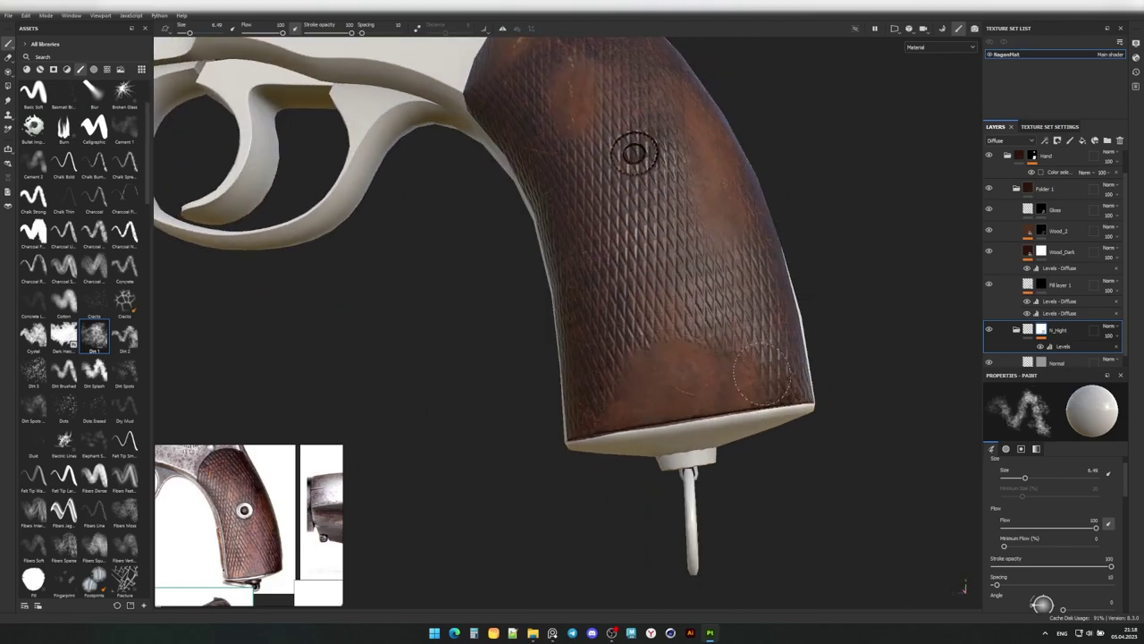
Scuff the grip's lower edge with the Fibers Soft brush.
{"action": "left_click_drag", "start_coordinate": [769, 394], "coordinate": [798, 372], "text": "alt"}
{"action": "left_click_drag", "start_coordinate": [729, 338], "coordinate": [613, 380], "text": "alt"}
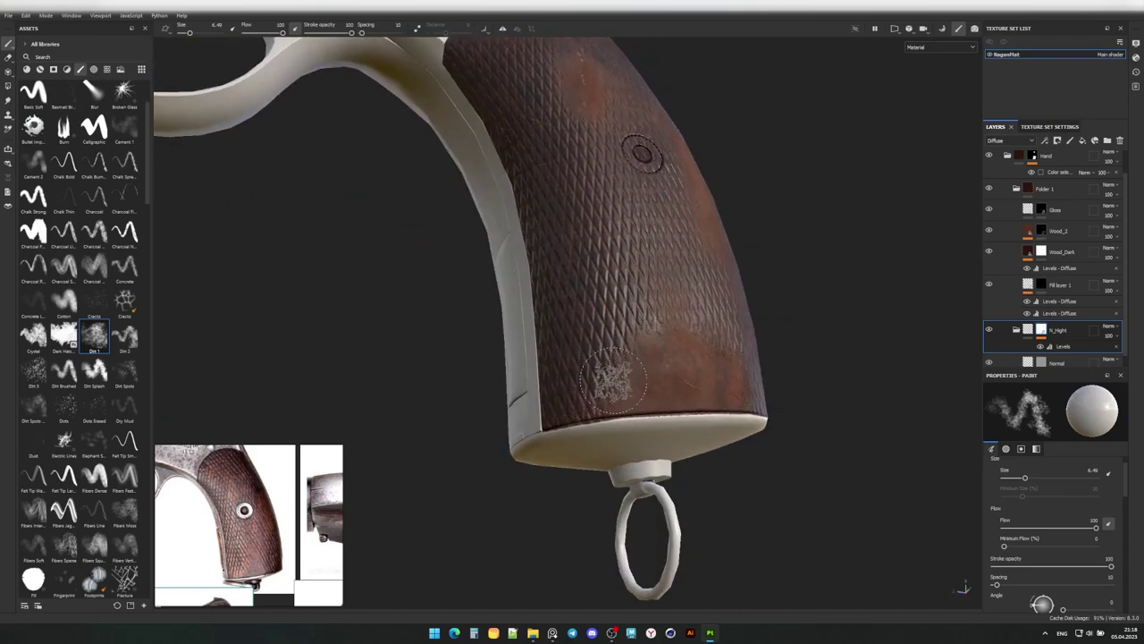
{"action": "left_click", "coordinate": [37, 544]}
{"action": "left_click_drag", "start_coordinate": [601, 256], "coordinate": [640, 286], "text": "alt"}
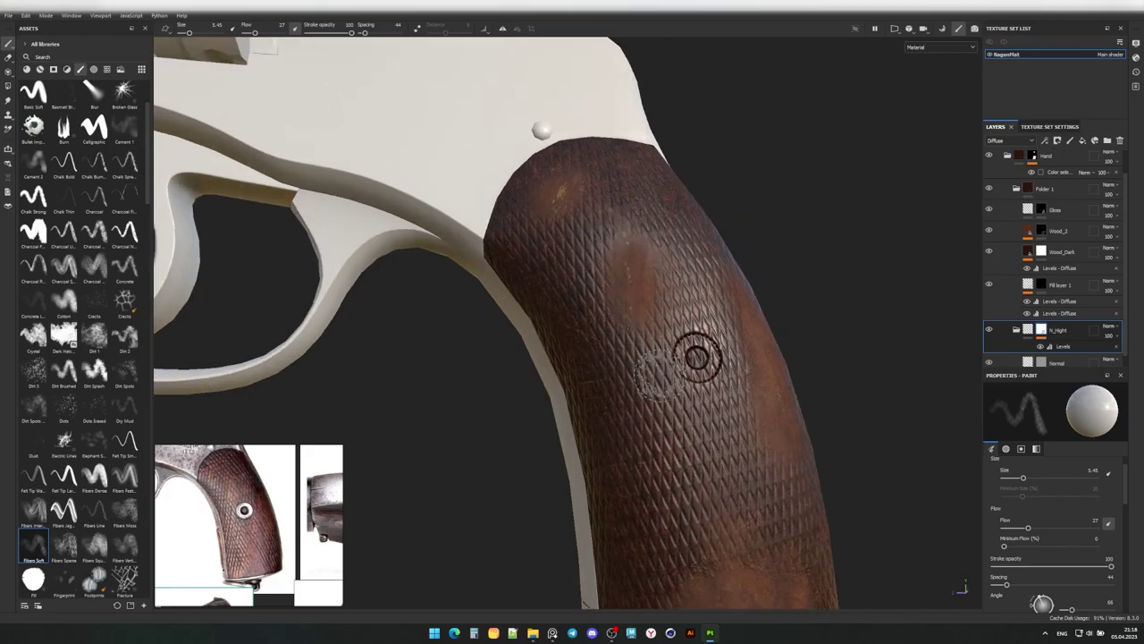
{"action": "mouse_move", "coordinate": [589, 231]}
{"action": "left_mouse_down", "text": "alt"}
{"action": "mouse_move", "coordinate": [670, 404]}
{"action": "mouse_move", "coordinate": [601, 467]}
{"action": "mouse_move", "coordinate": [682, 453]}
{"action": "left_mouse_up", "text": "alt"}
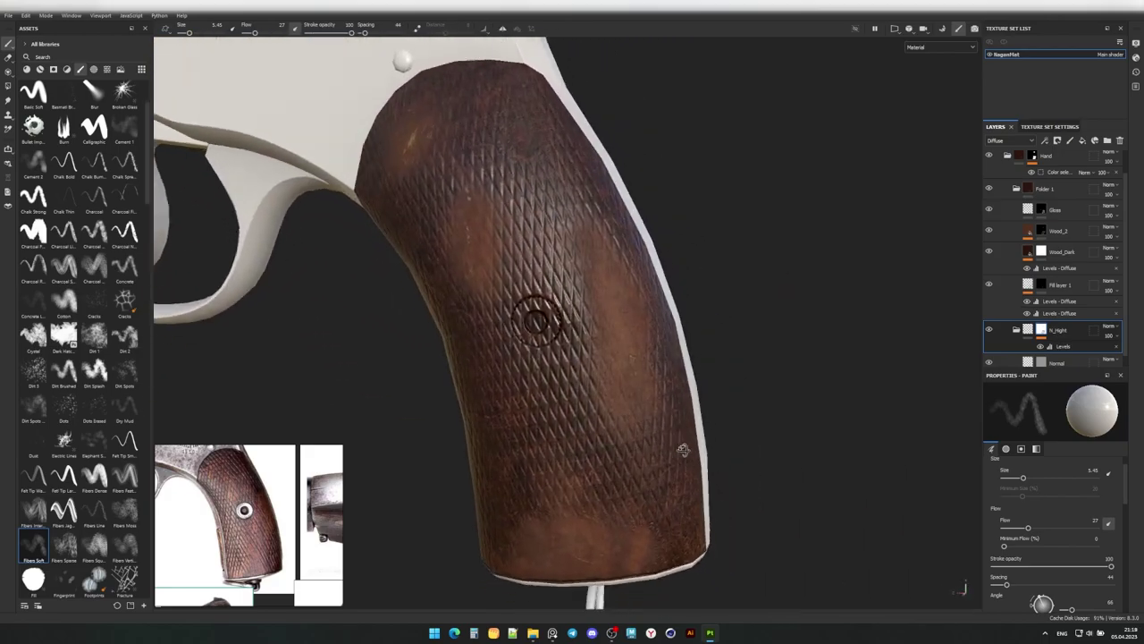
Add dirt with the Dirt 1 brush, resizing it down to about 9.
{"action": "left_click", "coordinate": [94, 335]}
{"action": "left_click_drag", "start_coordinate": [554, 295], "coordinate": [590, 251], "text": "alt"}
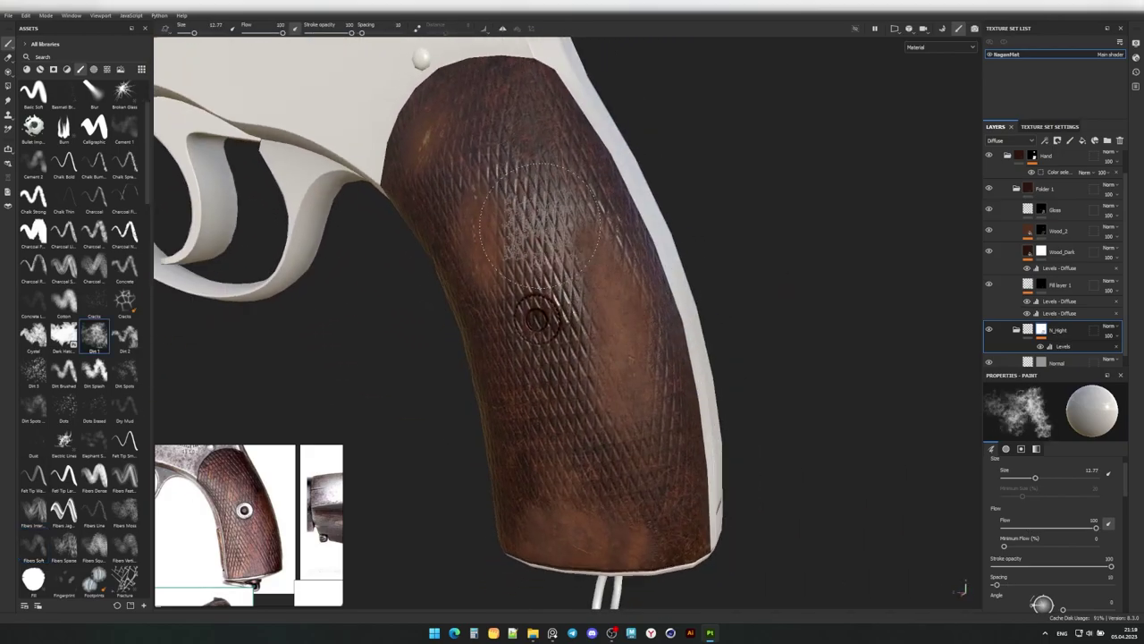
{"action": "left_click_drag", "start_coordinate": [537, 318], "coordinate": [533, 302], "text": "alt"}
{"action": "mouse_move", "coordinate": [533, 302]}
{"action": "right_mouse_down", "text": "ctrl"}
{"action": "mouse_move", "coordinate": [574, 206]}
{"action": "mouse_move", "coordinate": [527, 207]}
{"action": "right_mouse_up", "text": "ctrl"}
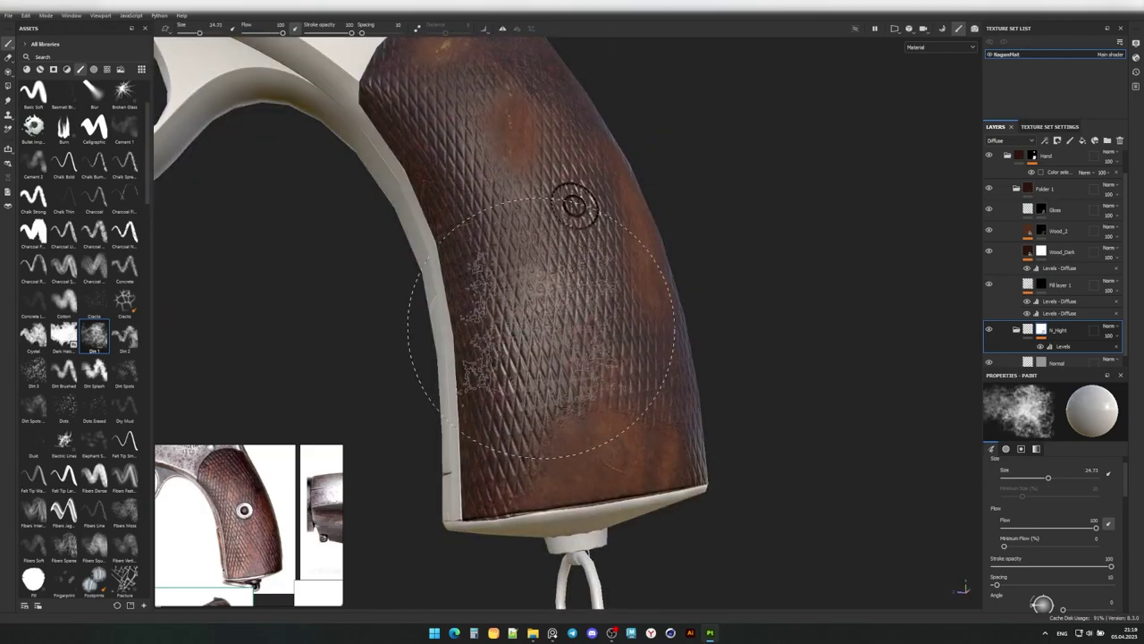
{"action": "mouse_move", "coordinate": [528, 207]}
{"action": "left_mouse_down", "text": "alt"}
{"action": "mouse_move", "coordinate": [481, 262]}
{"action": "mouse_move", "coordinate": [598, 366]}
{"action": "left_mouse_up", "text": "alt"}
{"action": "scroll", "coordinate": [481, 262], "scroll_direction": "down", "scroll_amount": 3}
Brush lighter mottled wear into Wood_2 at brush sizes about 21, then 11.
{"action": "left_click", "coordinate": [1058, 231]}
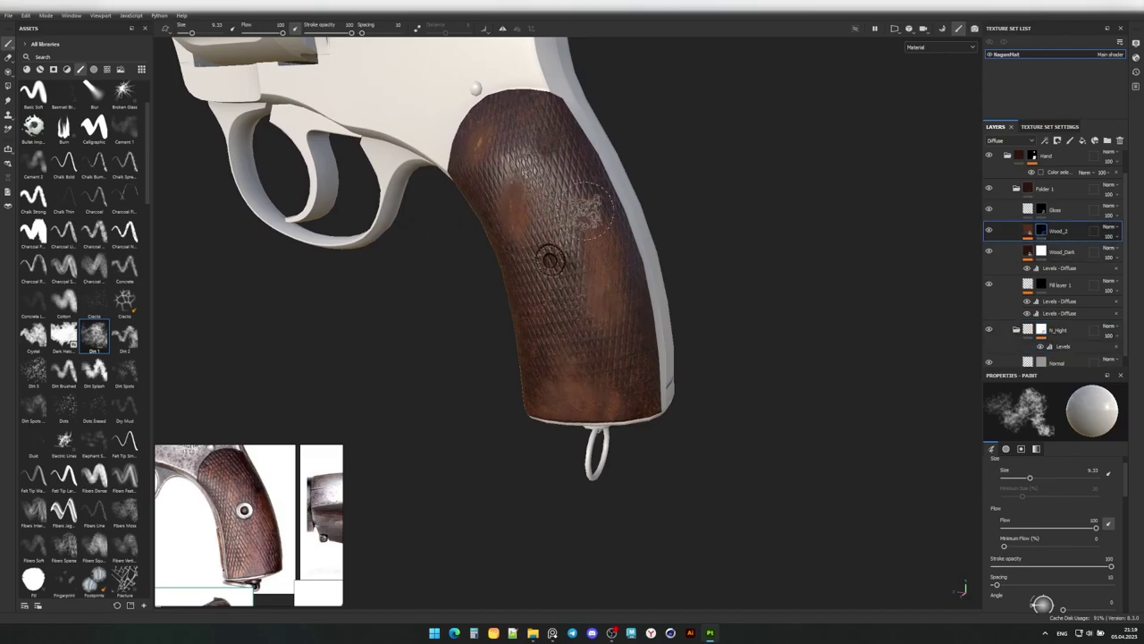
{"action": "right_click_drag", "start_coordinate": [447, 306], "coordinate": [483, 307], "text": "ctrl"}
{"action": "scroll", "coordinate": [536, 304], "scroll_direction": "up", "scroll_amount": 2}
{"action": "mouse_move", "coordinate": [536, 304]}
{"action": "left_mouse_down", "text": "alt"}
{"action": "mouse_move", "coordinate": [666, 331]}
{"action": "mouse_move", "coordinate": [472, 332]}
{"action": "left_mouse_up", "text": "alt"}
{"action": "scroll", "coordinate": [527, 251], "scroll_direction": "up", "scroll_amount": 2}
{"action": "left_click_drag", "start_coordinate": [527, 251], "coordinate": [697, 295], "text": "alt"}
{"action": "scroll", "coordinate": [697, 295], "scroll_direction": "up", "scroll_amount": 2}
{"action": "right_click_drag", "start_coordinate": [707, 273], "coordinate": [648, 328], "text": "ctrl"}
Orbit and zoom around the revolver to review the new wood wear.
{"action": "scroll", "coordinate": [648, 328], "scroll_direction": "up", "scroll_amount": 1}
{"action": "scroll", "coordinate": [648, 328], "scroll_direction": "down", "scroll_amount": 3}
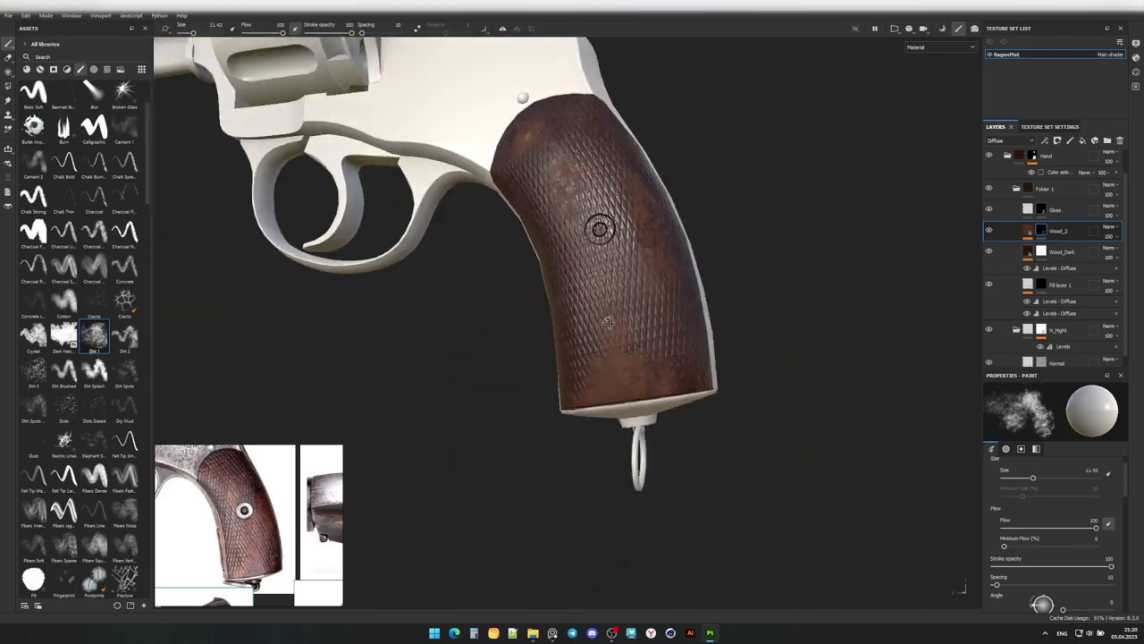
{"action": "mouse_move", "coordinate": [648, 328]}
{"action": "left_mouse_down", "text": "alt"}
{"action": "mouse_move", "coordinate": [659, 403]}
{"action": "mouse_move", "coordinate": [715, 375]}
{"action": "mouse_move", "coordinate": [769, 304]}
{"action": "mouse_move", "coordinate": [611, 307]}
{"action": "left_mouse_up", "text": "alt"}
{"action": "scroll", "coordinate": [659, 402], "scroll_direction": "up", "scroll_amount": 4}
{"action": "scroll", "coordinate": [659, 402], "scroll_direction": "down", "scroll_amount": 2}
{"action": "scroll", "coordinate": [766, 370], "scroll_direction": "up", "scroll_amount": 2}
{"action": "scroll", "coordinate": [770, 304], "scroll_direction": "down", "scroll_amount": 3}
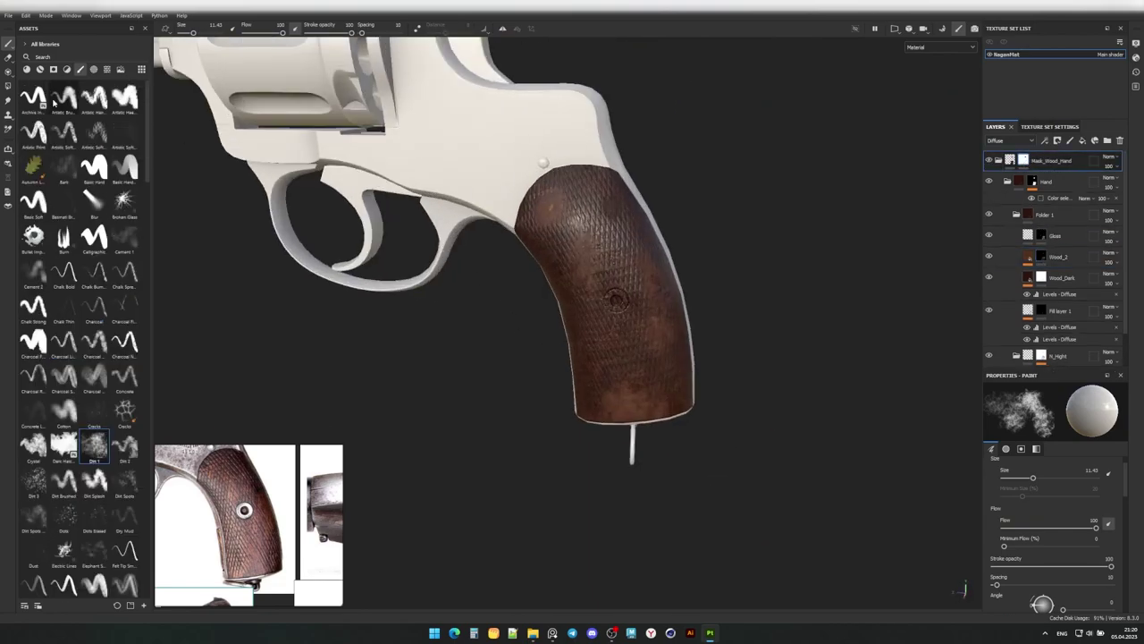
Fill the grip screw on the Mask_Wood_Hand mask and refine its edge with a 0.55 brush.
{"action": "right_click_drag", "start_coordinate": [619, 301], "coordinate": [609, 295], "text": "ctrl"}
{"action": "scroll", "coordinate": [610, 295], "scroll_direction": "up", "scroll_amount": 1}
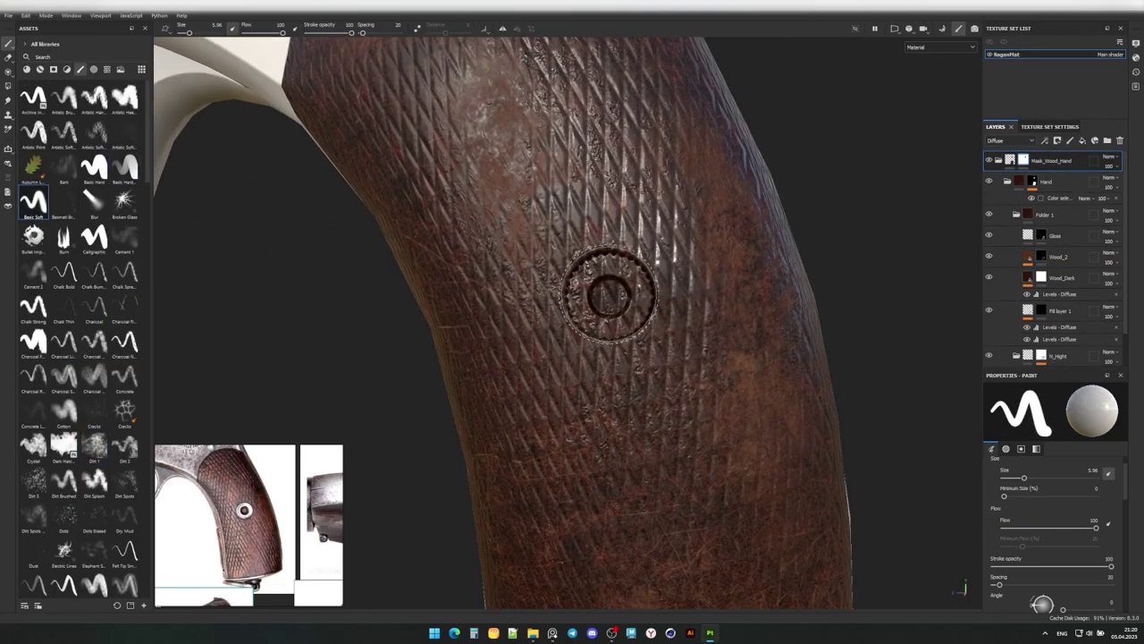
{"action": "left_click", "coordinate": [610, 296]}
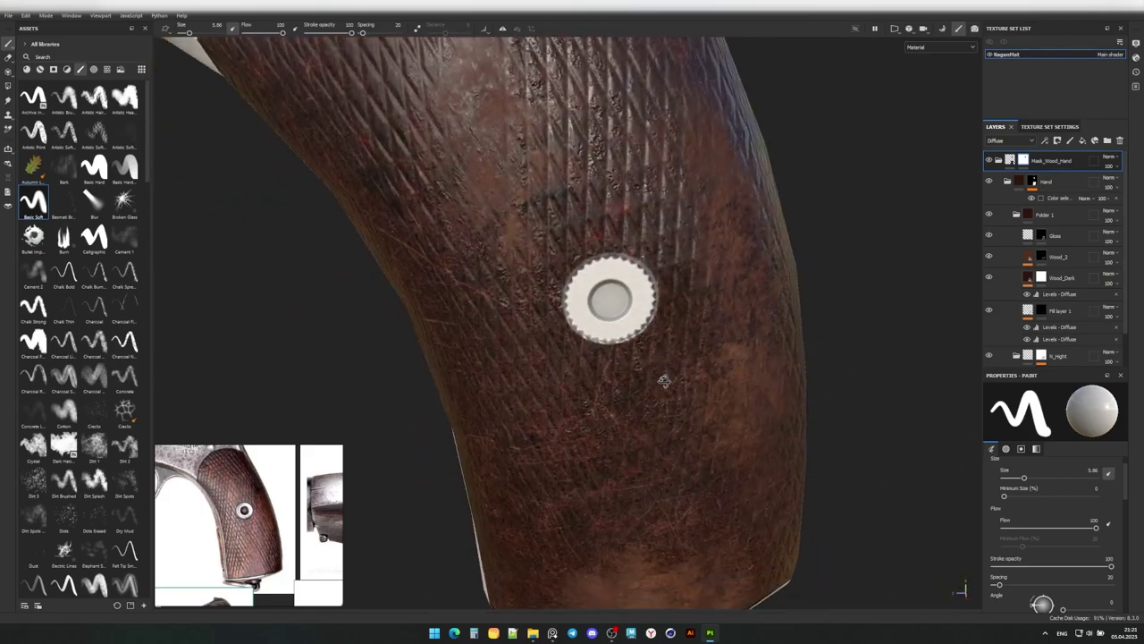
{"action": "left_click_drag", "start_coordinate": [609, 295], "coordinate": [597, 366], "text": "alt"}
{"action": "scroll", "coordinate": [597, 366], "scroll_direction": "up", "scroll_amount": 3}
{"action": "right_click_drag", "start_coordinate": [596, 366], "coordinate": [578, 362], "text": "ctrl"}
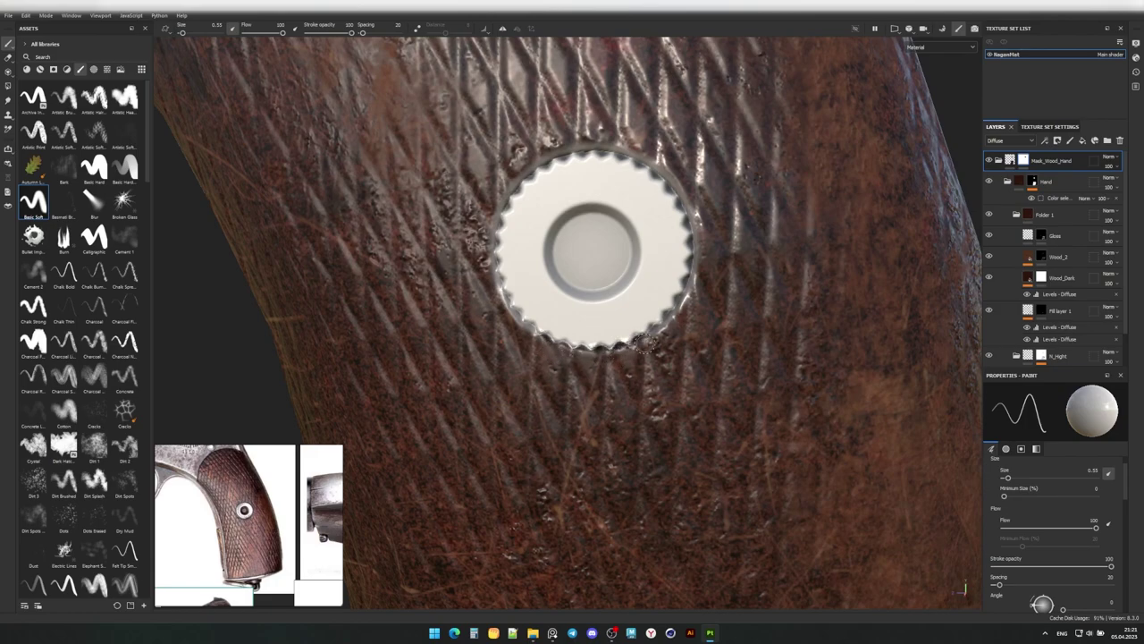
{"action": "middle_click_drag", "start_coordinate": [673, 320], "coordinate": [681, 353], "text": "alt"}
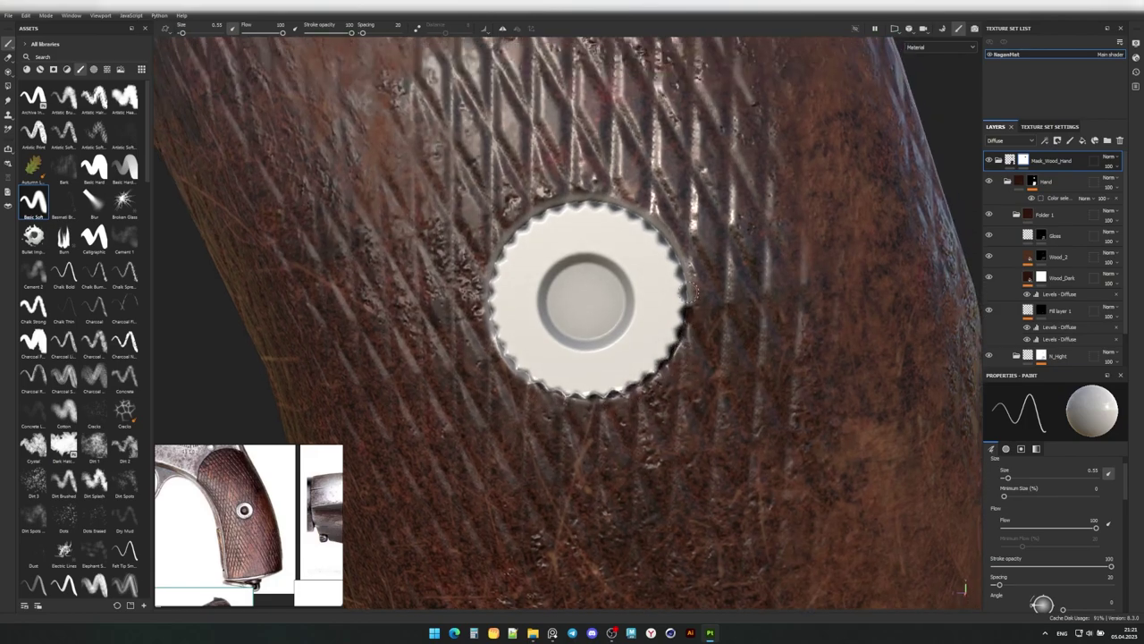
{"action": "middle_click_drag", "start_coordinate": [700, 270], "coordinate": [689, 290], "text": "alt"}
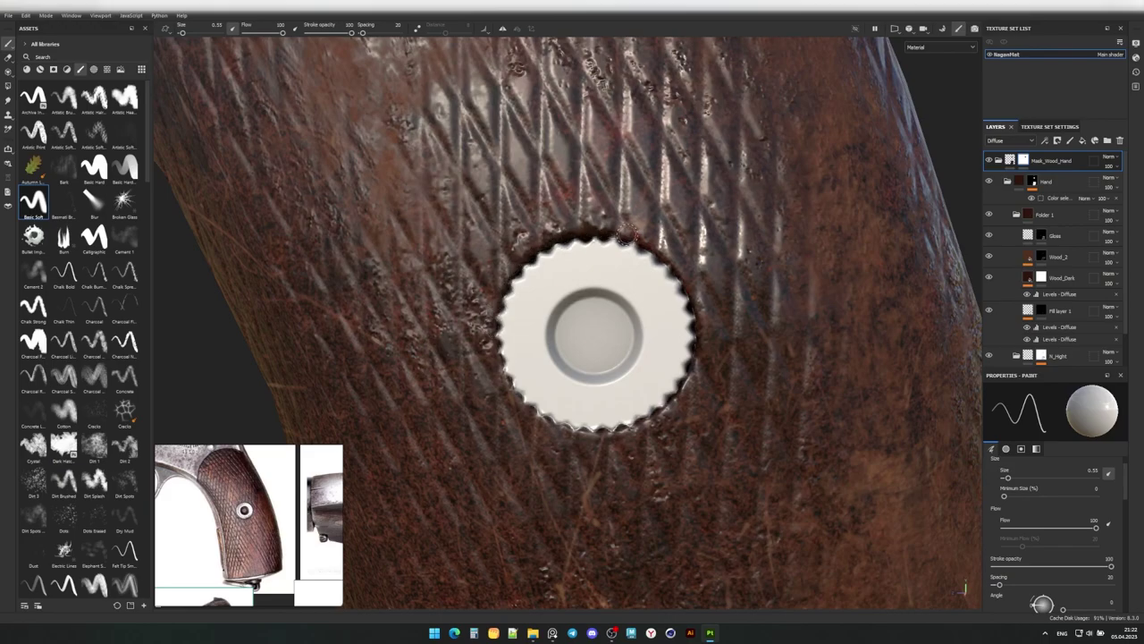
{"action": "scroll", "coordinate": [688, 271], "scroll_direction": "down", "scroll_amount": 5}
Add a new fill layer with white Diffuse and white Specular colours.
{"action": "left_click", "coordinate": [1008, 182]}
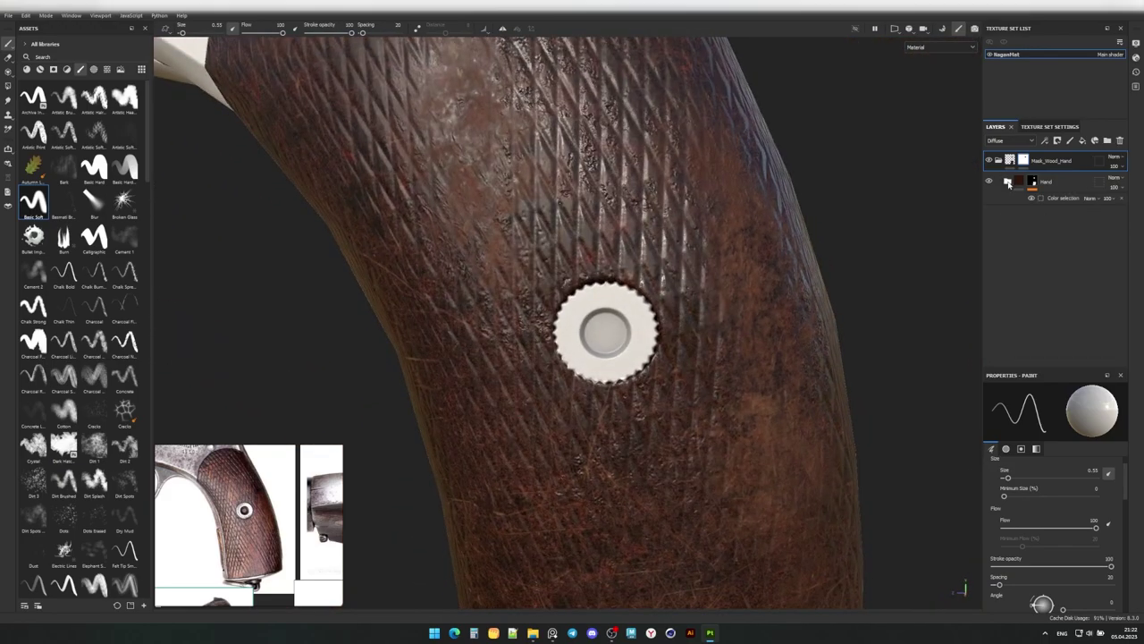
{"action": "left_click", "coordinate": [1082, 141]}
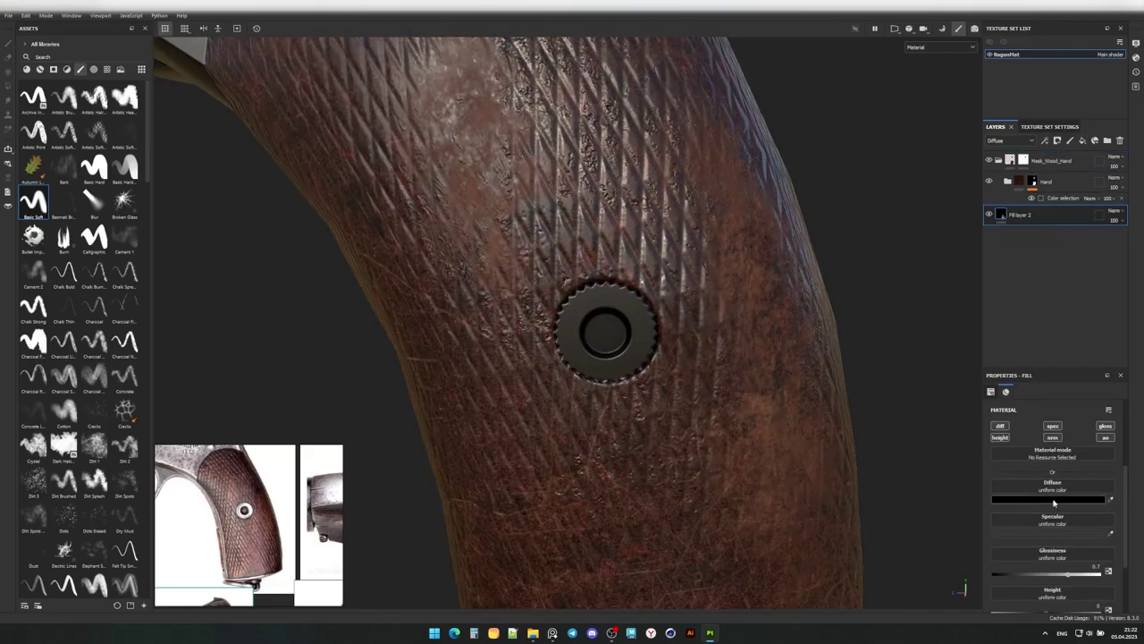
{"action": "left_click", "coordinate": [1053, 503]}
{"action": "left_click", "coordinate": [962, 478]}
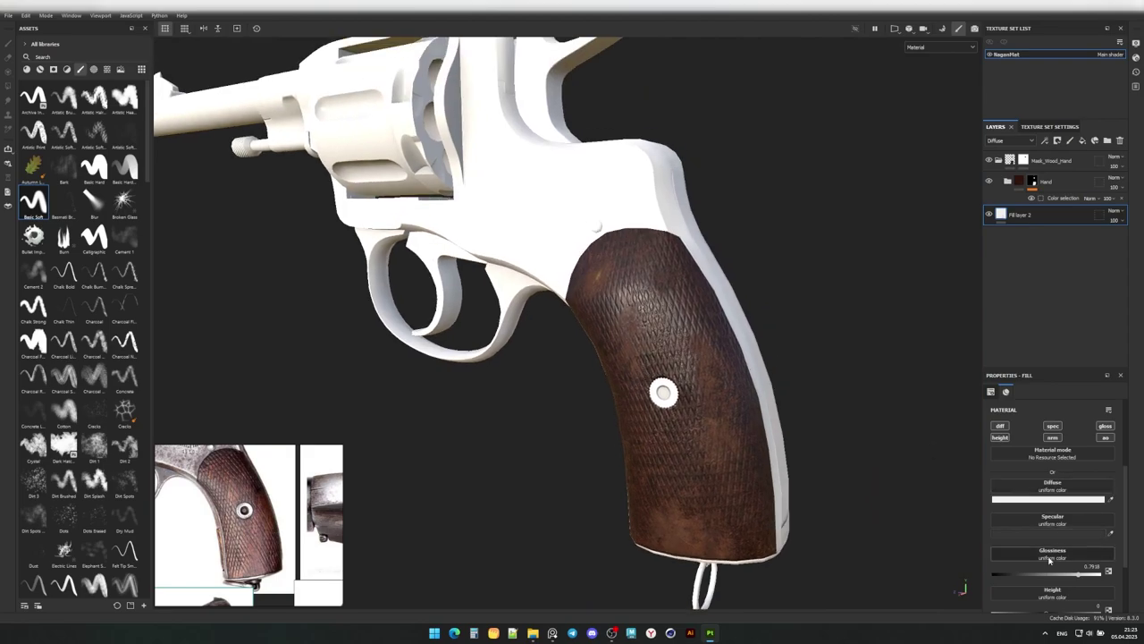
{"action": "left_click", "coordinate": [1048, 533]}
{"action": "left_click", "coordinate": [964, 474]}
{"action": "left_click_drag", "start_coordinate": [572, 420], "coordinate": [588, 429], "text": "alt"}
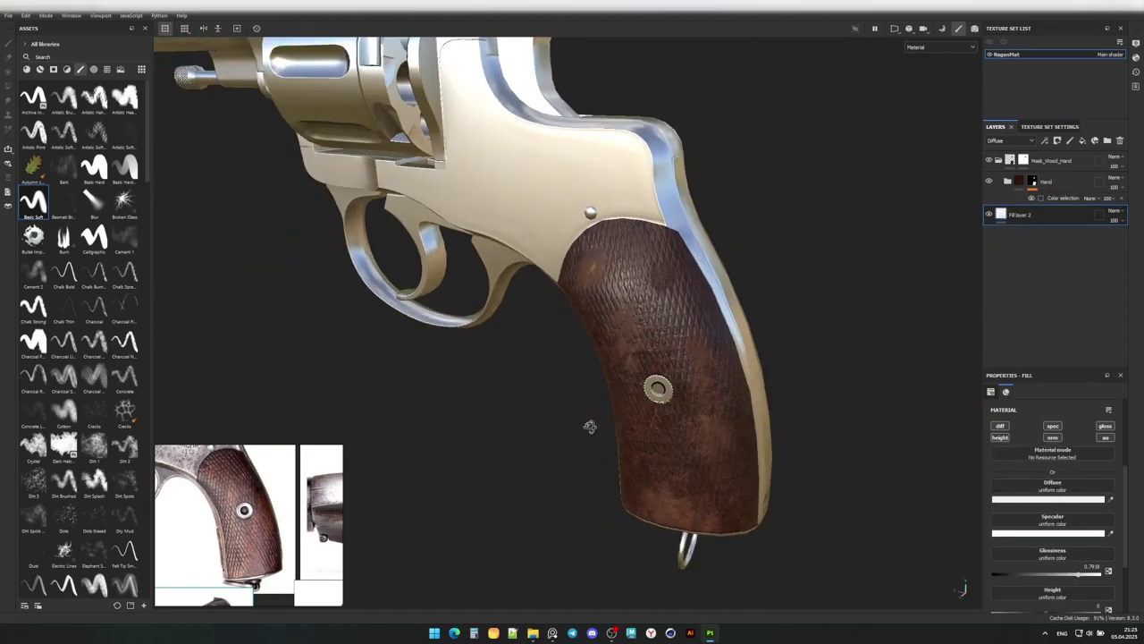
Give the new metal fill layer a black mask and select it.
{"action": "right_click", "coordinate": [1016, 216]}
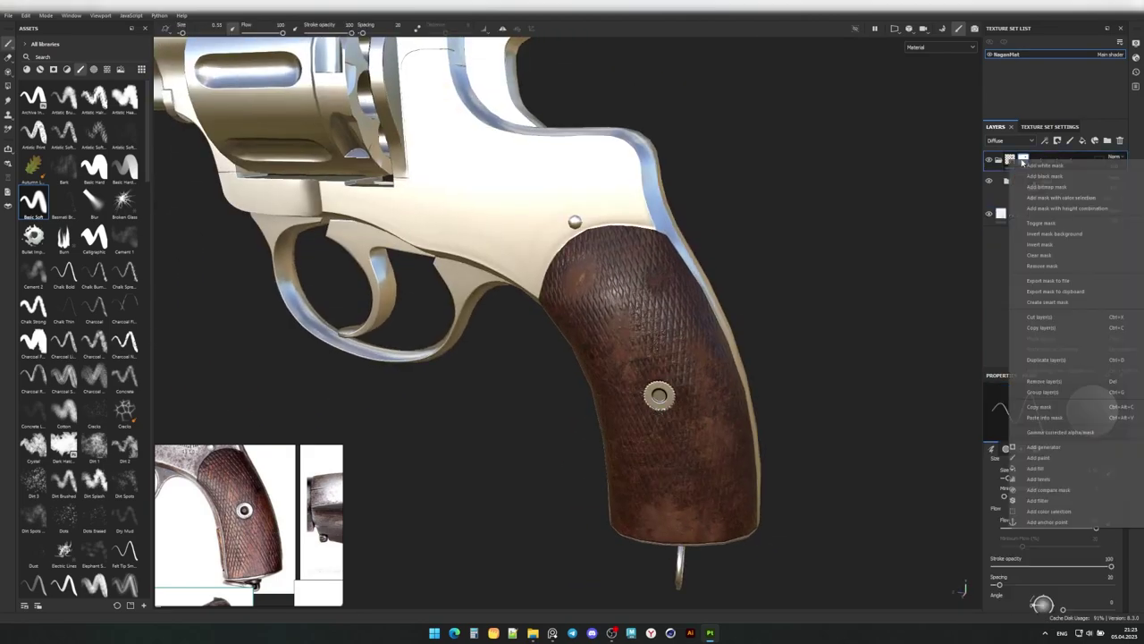
{"action": "left_click", "coordinate": [1059, 403]}
{"action": "right_click", "coordinate": [1018, 215]}
{"action": "left_click", "coordinate": [1064, 335]}
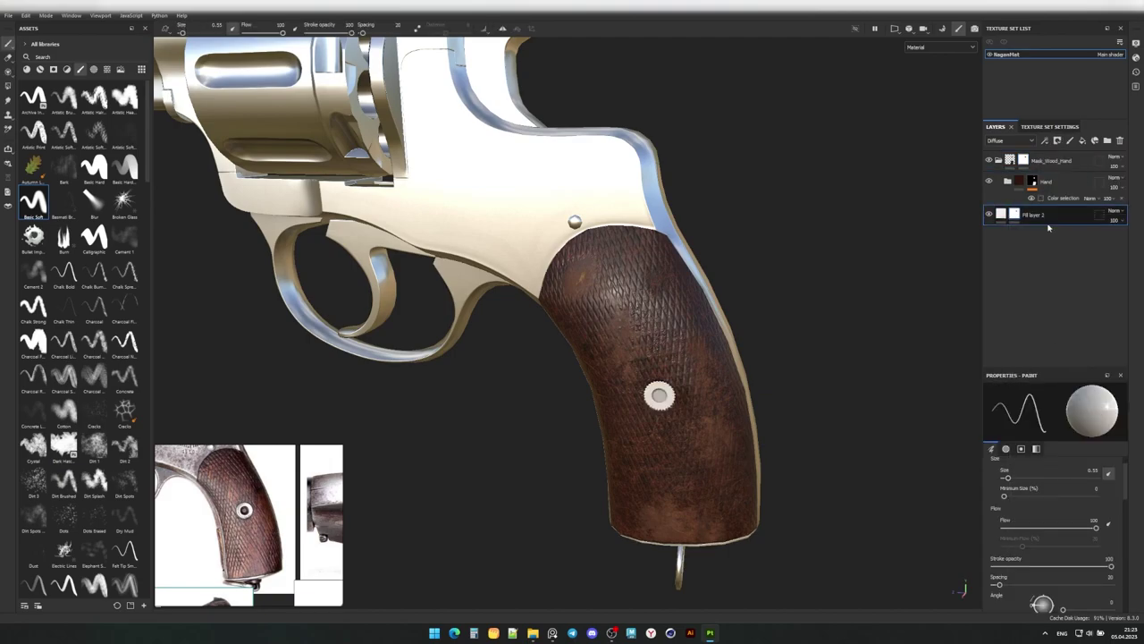
{"action": "left_click", "coordinate": [989, 181]}
{"action": "left_click", "coordinate": [989, 181]}
{"action": "scroll", "coordinate": [626, 358], "scroll_direction": "up", "scroll_amount": 3}
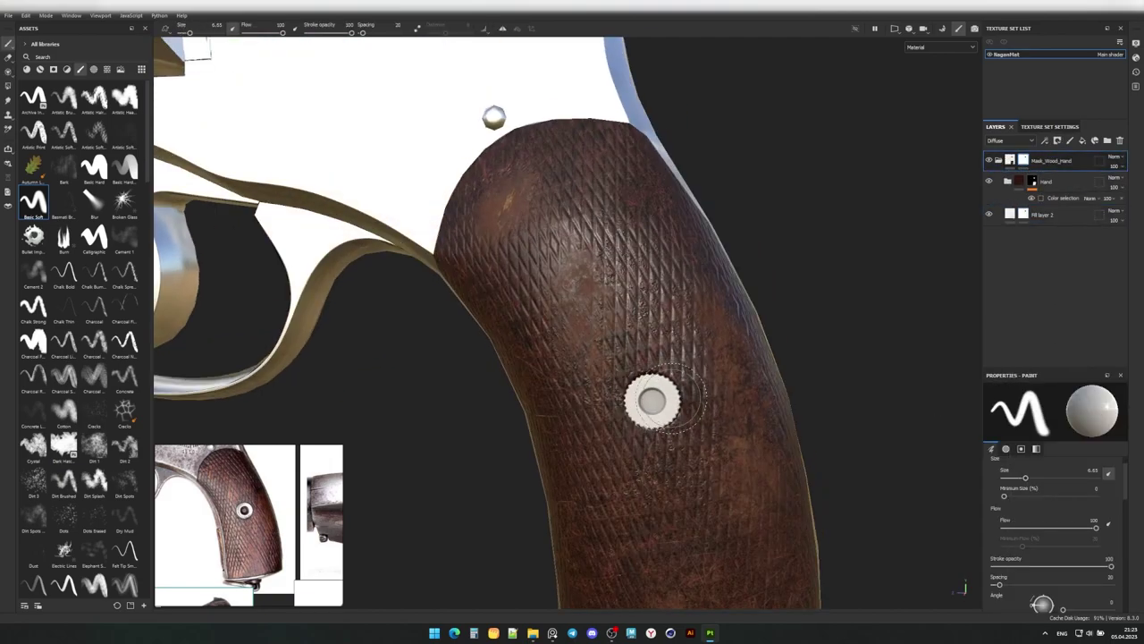
{"action": "left_click", "coordinate": [1037, 216]}
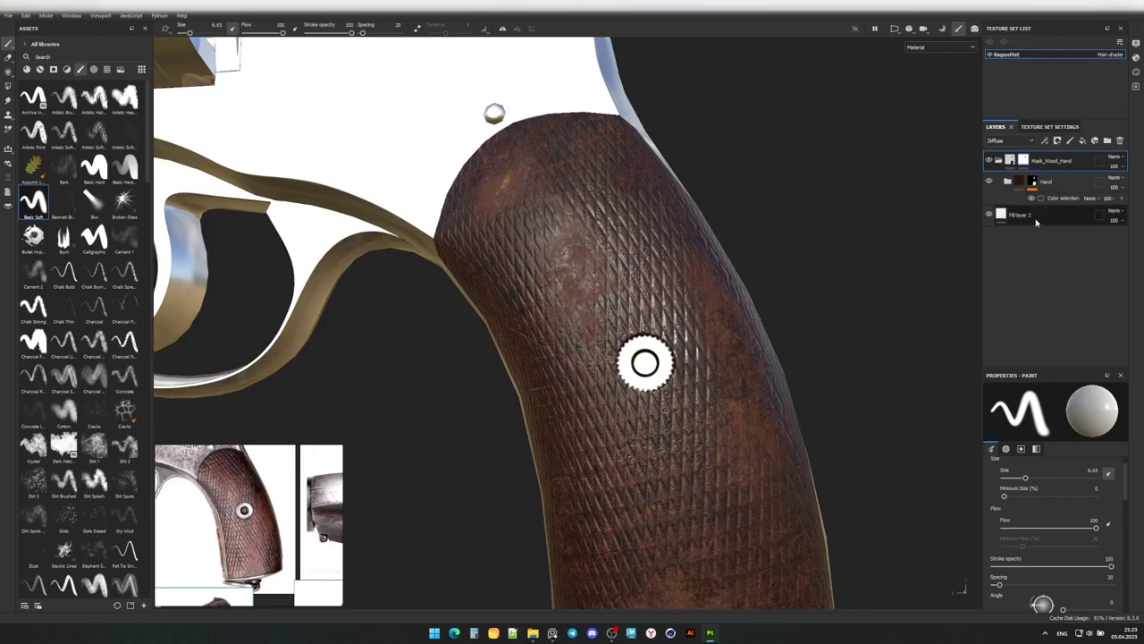
{"action": "left_click", "coordinate": [1036, 223]}
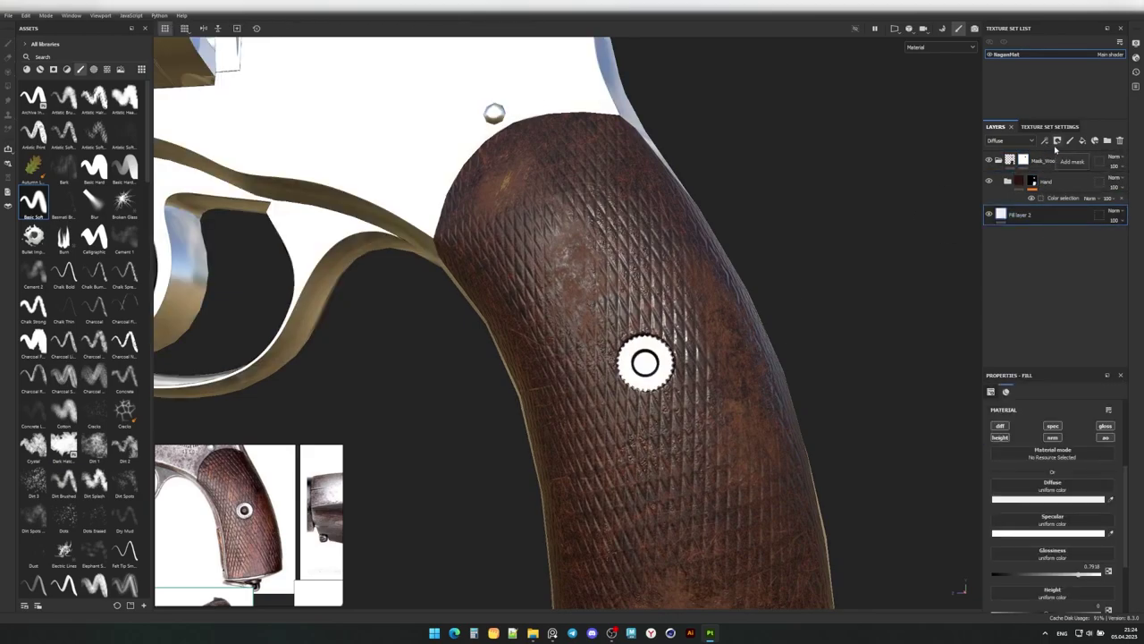
Paint the white metal onto the screw and raise Glossiness to 0.6122.
{"action": "key", "text": "1"}
{"action": "mouse_move", "coordinate": [779, 312]}
{"action": "right_mouse_down", "text": "alt"}
{"action": "mouse_move", "coordinate": [401, 367]}
{"action": "mouse_move", "coordinate": [401, 340]}
{"action": "right_mouse_up", "text": "alt"}
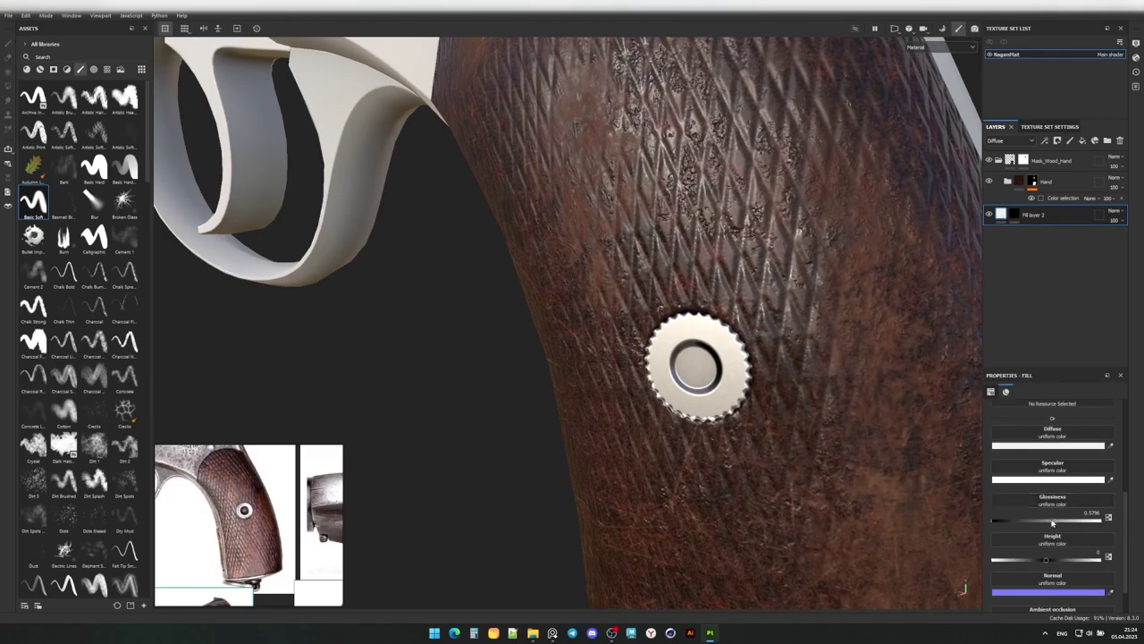
{"action": "left_click_drag", "start_coordinate": [1053, 523], "coordinate": [1057, 523]}
Add a Hand_Painting folder on top and rename Fill layer 2 to MetalSide.
{"action": "left_click_drag", "start_coordinate": [948, 420], "coordinate": [858, 399], "text": "alt"}
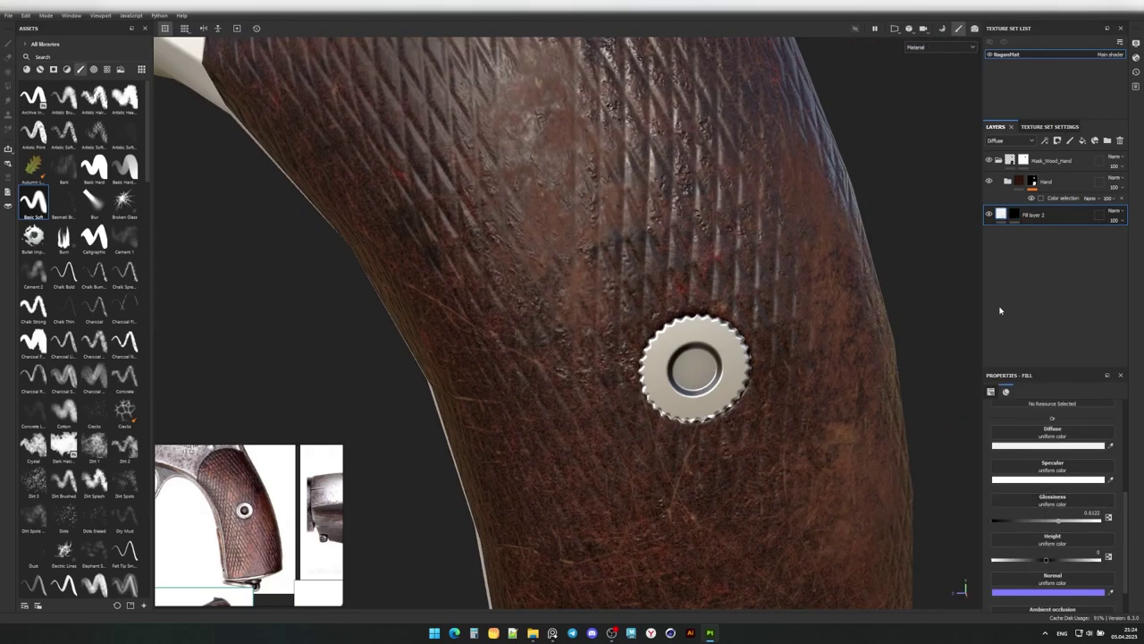
{"action": "left_click", "coordinate": [1107, 140]}
{"action": "double_click", "coordinate": [1046, 160]}
{"action": "type", "text": "Hand_Painting"}
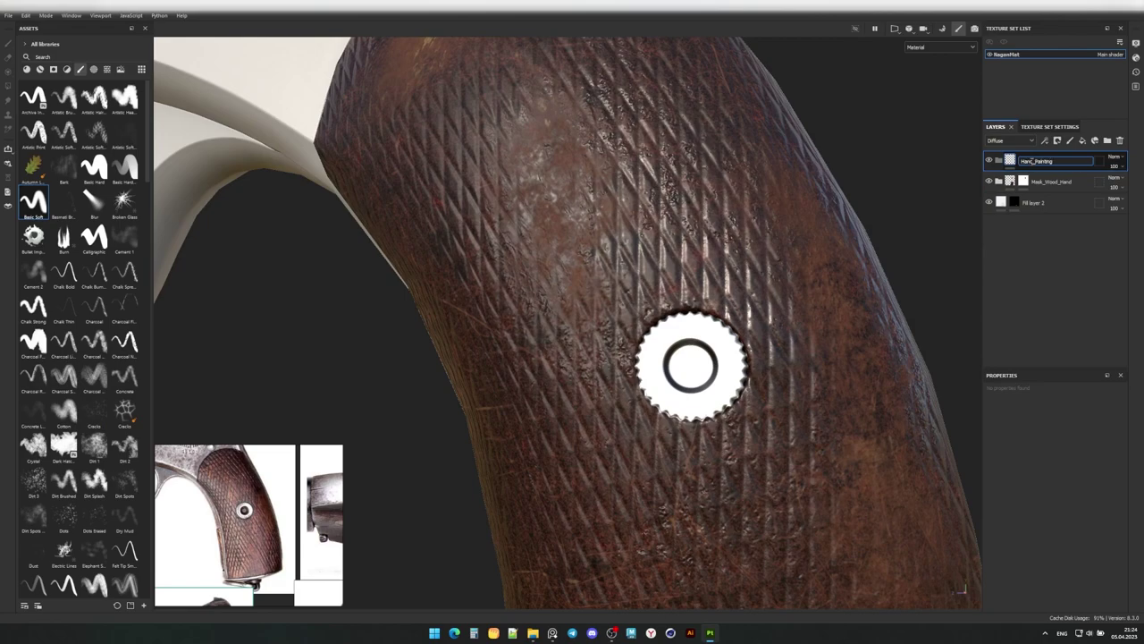
{"action": "key", "text": "Return"}
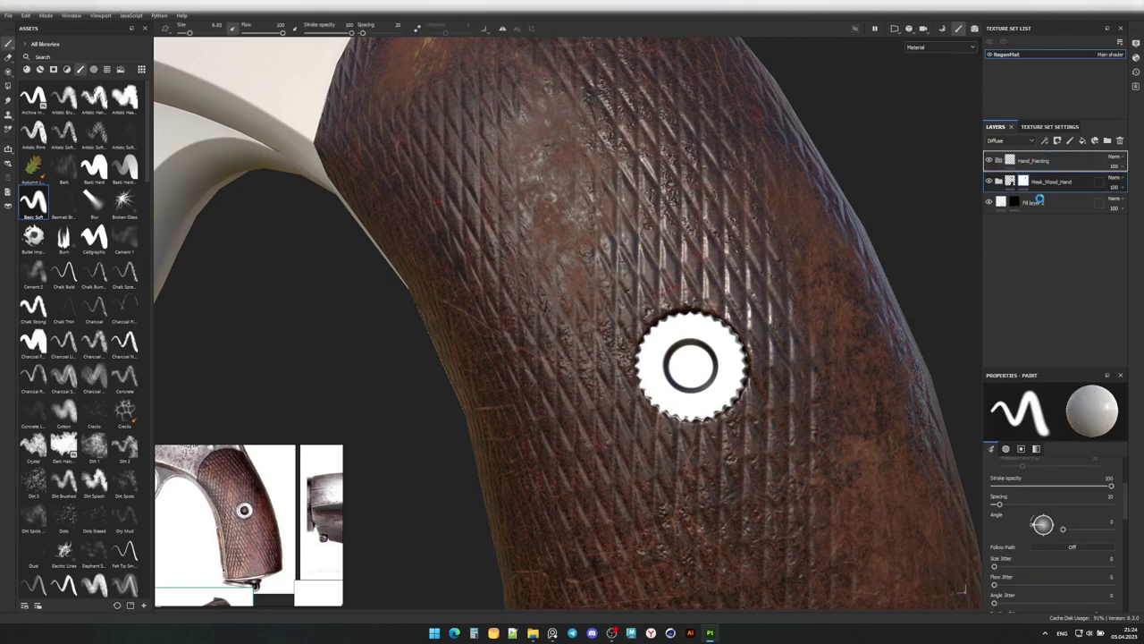
{"action": "left_click", "coordinate": [1064, 203]}
{"action": "type", "text": "Edg"}
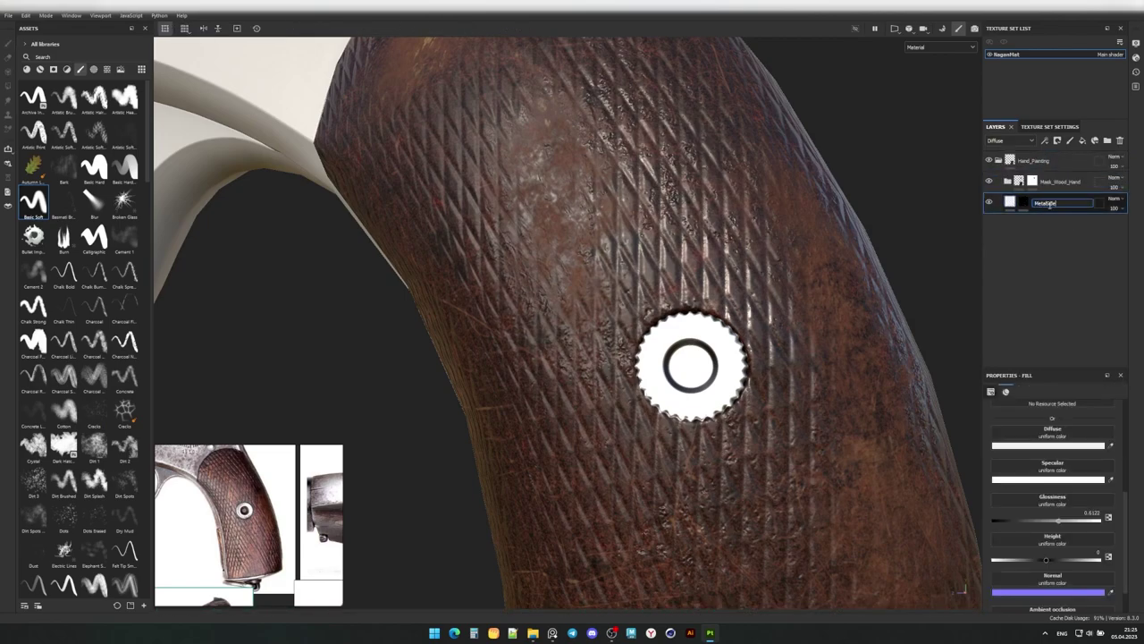
Touch up the wood and MetalSide masks along the screw's edge.
{"action": "left_click", "coordinate": [1033, 182]}
{"action": "key", "text": "1"}
{"action": "scroll", "coordinate": [498, 365], "scroll_direction": "down", "scroll_amount": 5}
{"action": "scroll", "coordinate": [613, 291], "scroll_direction": "up", "scroll_amount": 3}
{"action": "scroll", "coordinate": [592, 350], "scroll_direction": "up", "scroll_amount": 3}
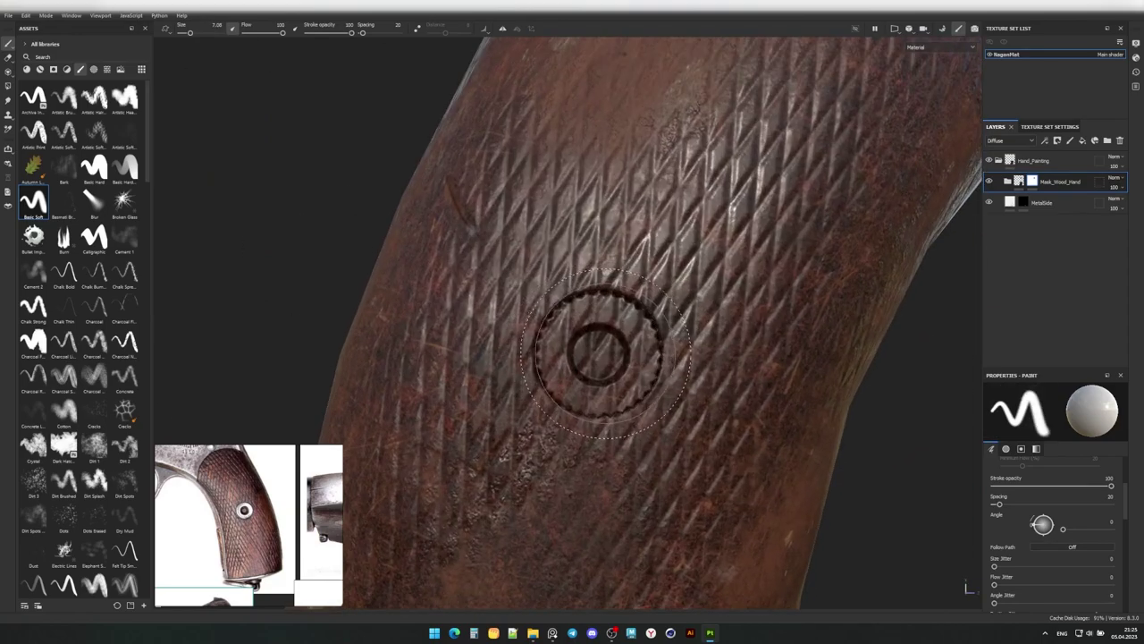
{"action": "scroll", "coordinate": [597, 353], "scroll_direction": "up", "scroll_amount": 3}
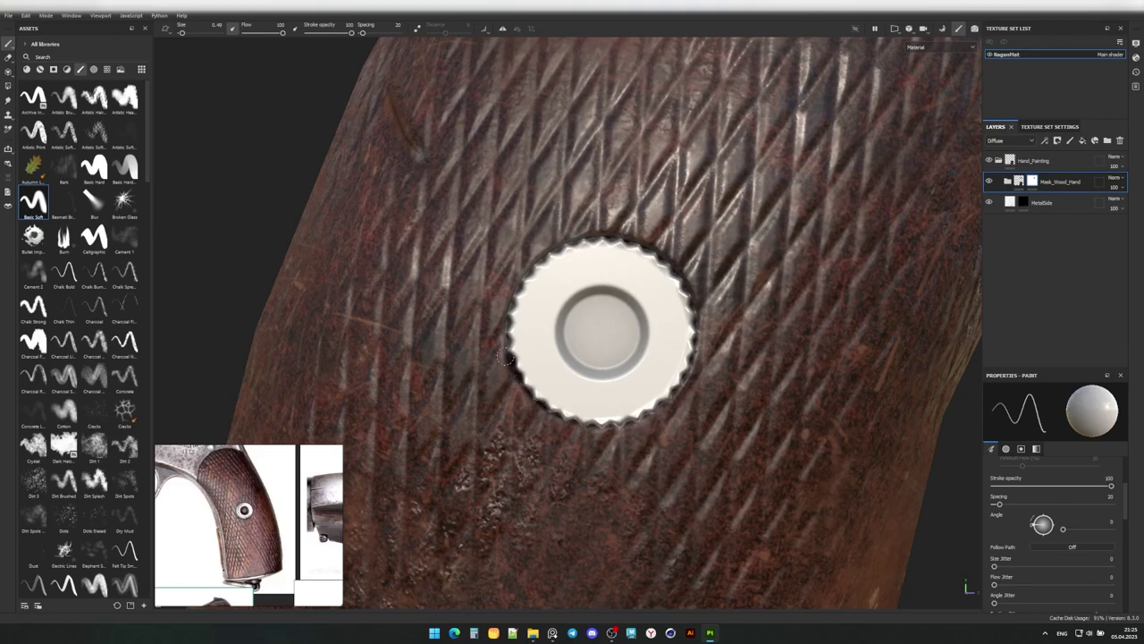
{"action": "mouse_move", "coordinate": [506, 305]}
{"action": "middle_mouse_down"}
{"action": "mouse_move", "coordinate": [534, 345]}
{"action": "mouse_move", "coordinate": [509, 340]}
{"action": "middle_mouse_up"}
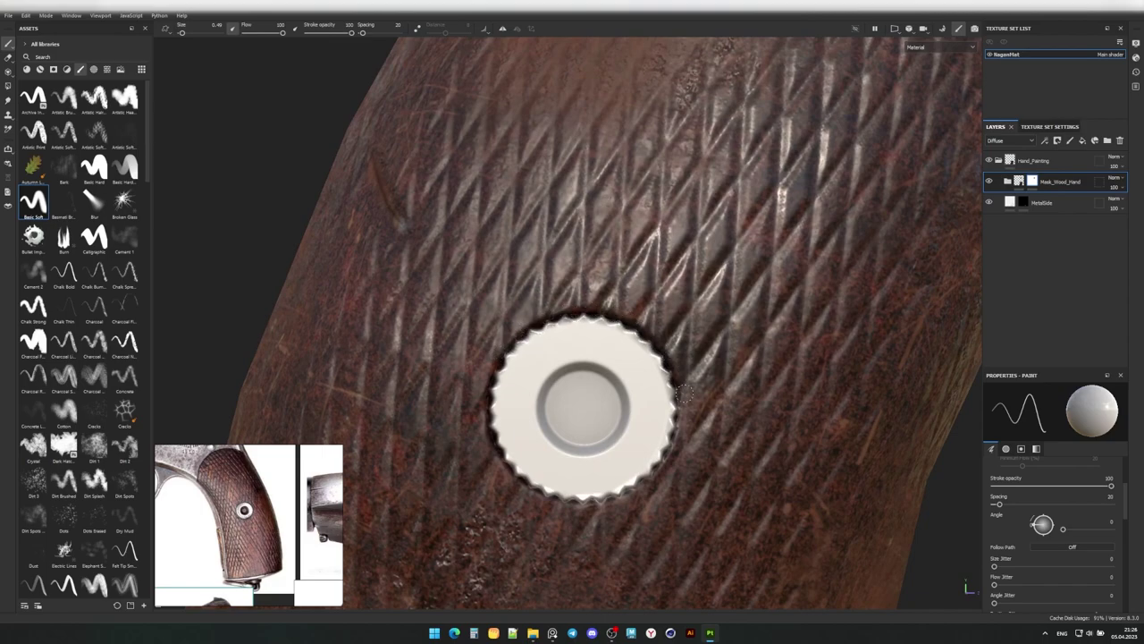
{"action": "scroll", "coordinate": [543, 507], "scroll_direction": "down", "scroll_amount": 5}
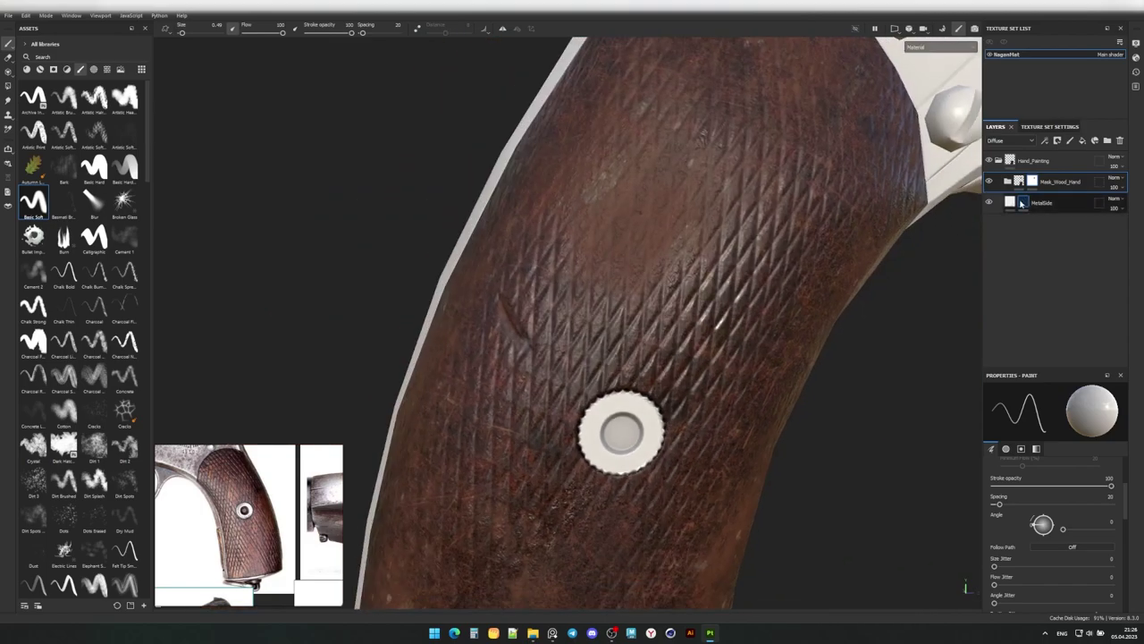
{"action": "left_click", "coordinate": [1042, 202]}
{"action": "mouse_move", "coordinate": [501, 376]}
{"action": "left_mouse_down", "text": "alt"}
{"action": "mouse_move", "coordinate": [564, 224]}
{"action": "mouse_move", "coordinate": [649, 396]}
{"action": "mouse_move", "coordinate": [675, 393]}
{"action": "mouse_move", "coordinate": [612, 427]}
{"action": "left_mouse_up", "text": "alt"}
{"action": "left_click_drag", "start_coordinate": [541, 279], "coordinate": [617, 452], "text": "alt"}
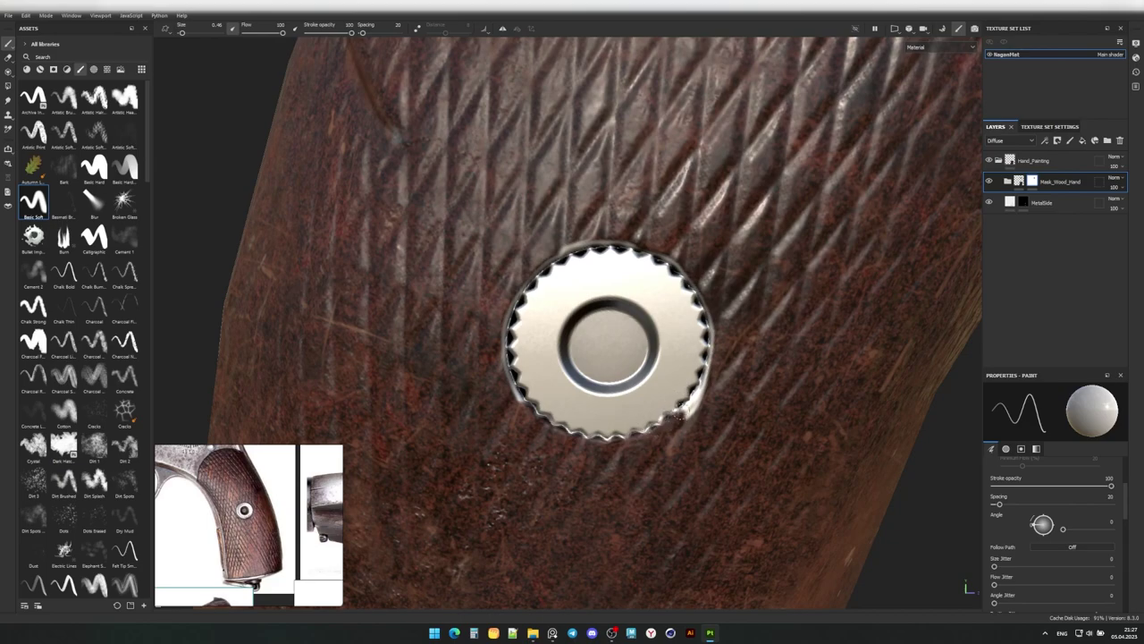
Orbit and zoom around the grip to inspect the screw edge and lighting.
{"action": "left_click_drag", "start_coordinate": [689, 413], "coordinate": [626, 435], "text": "alt"}
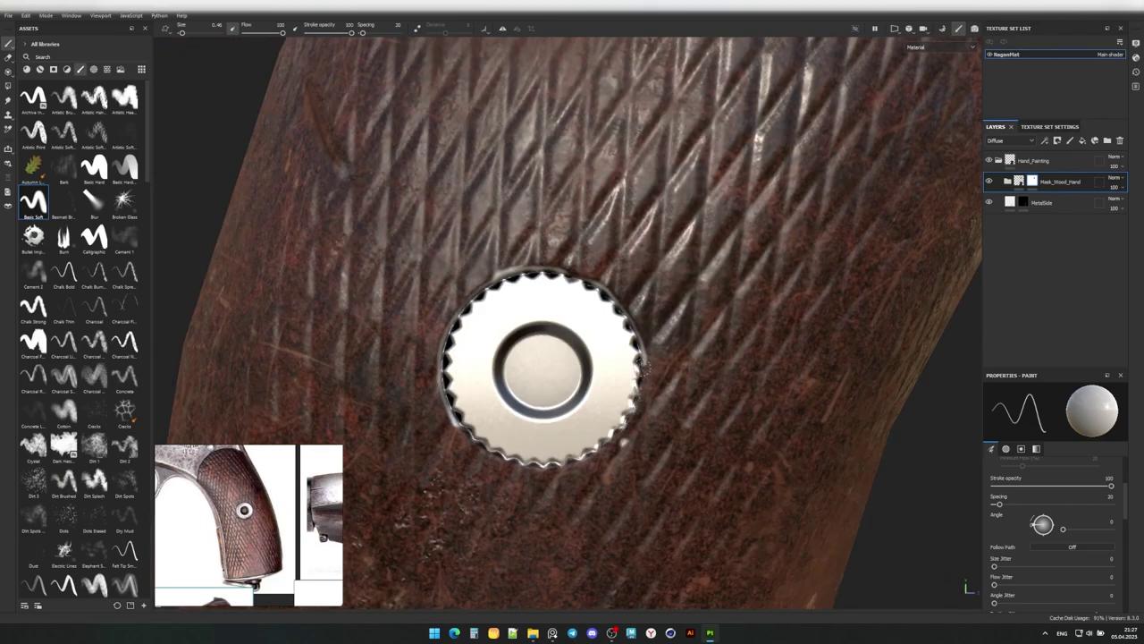
{"action": "left_click_drag", "start_coordinate": [625, 390], "coordinate": [685, 402], "text": "alt"}
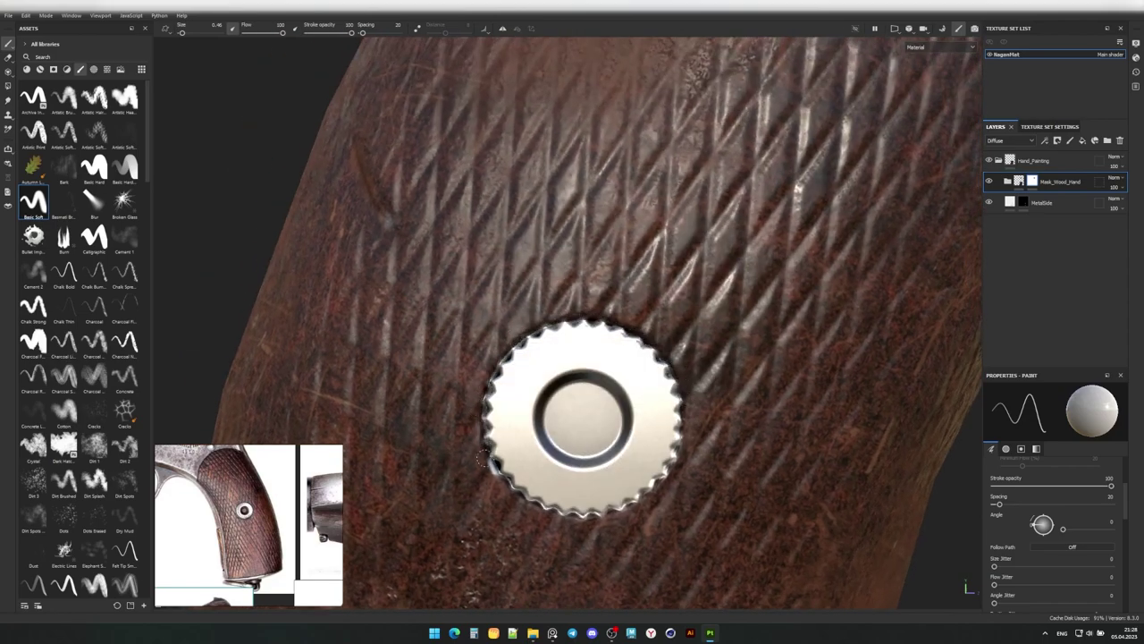
{"action": "left_click_drag", "start_coordinate": [517, 478], "coordinate": [664, 354], "text": "alt"}
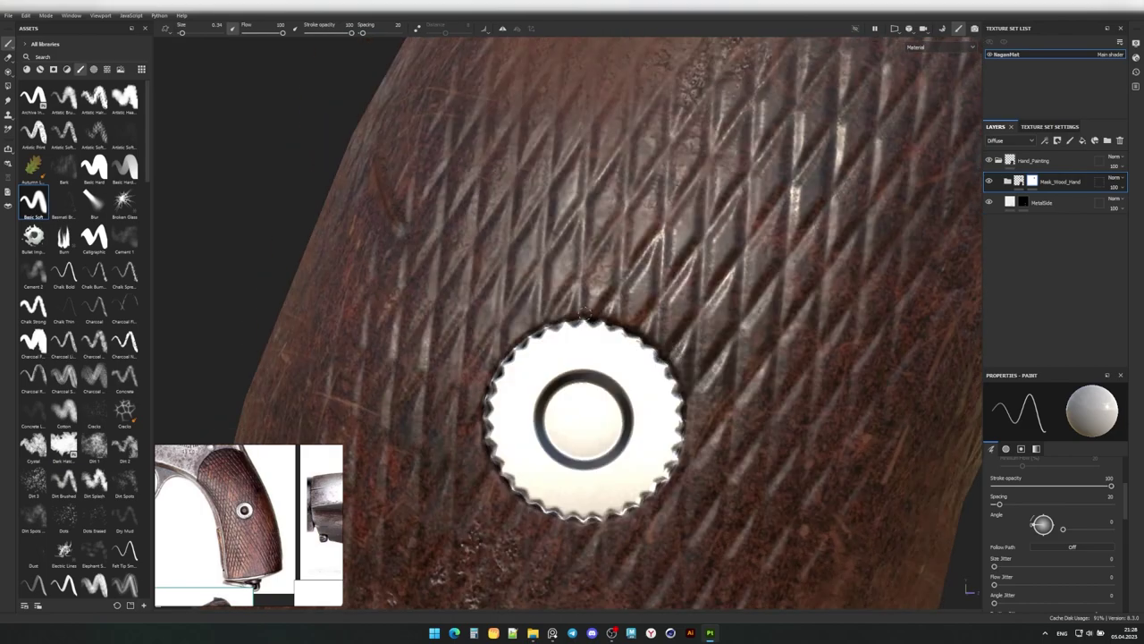
{"action": "left_click_drag", "start_coordinate": [555, 322], "coordinate": [487, 374], "text": "alt"}
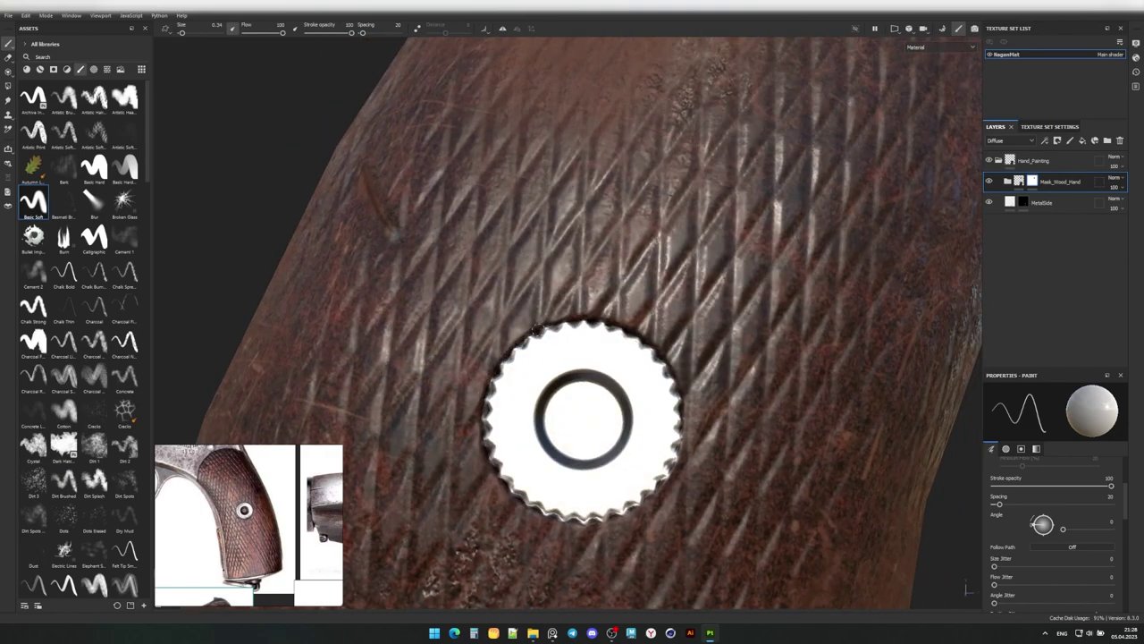
{"action": "left_click_drag", "start_coordinate": [536, 329], "coordinate": [680, 451], "text": "alt"}
{"action": "scroll", "coordinate": [583, 420], "scroll_direction": "down", "scroll_amount": 5}
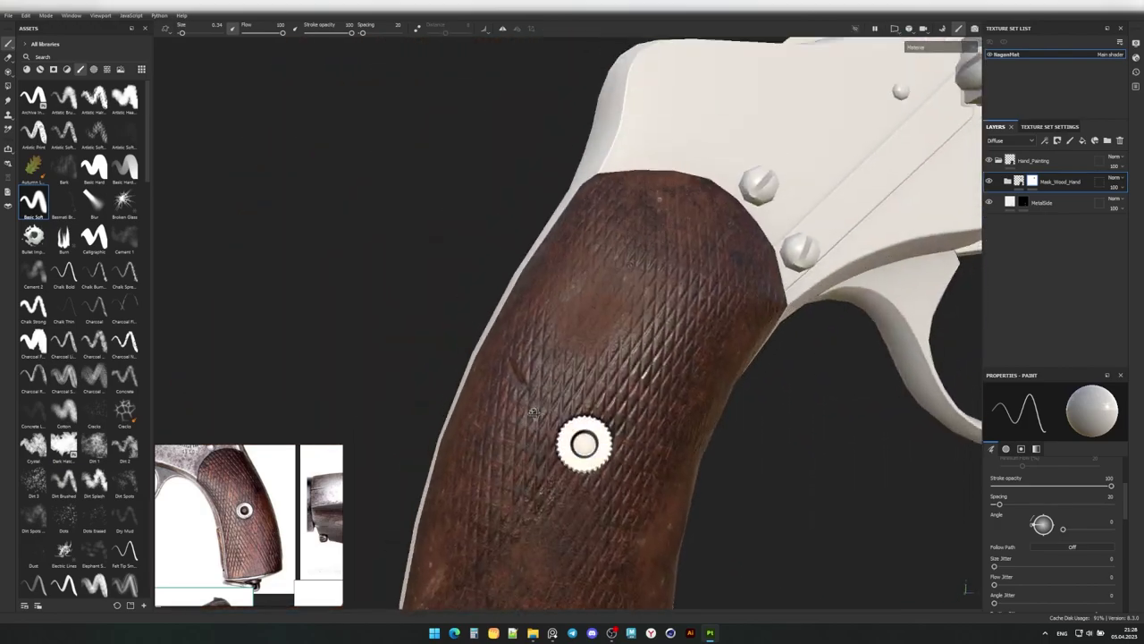
{"action": "scroll", "coordinate": [583, 421], "scroll_direction": "up", "scroll_amount": 5}
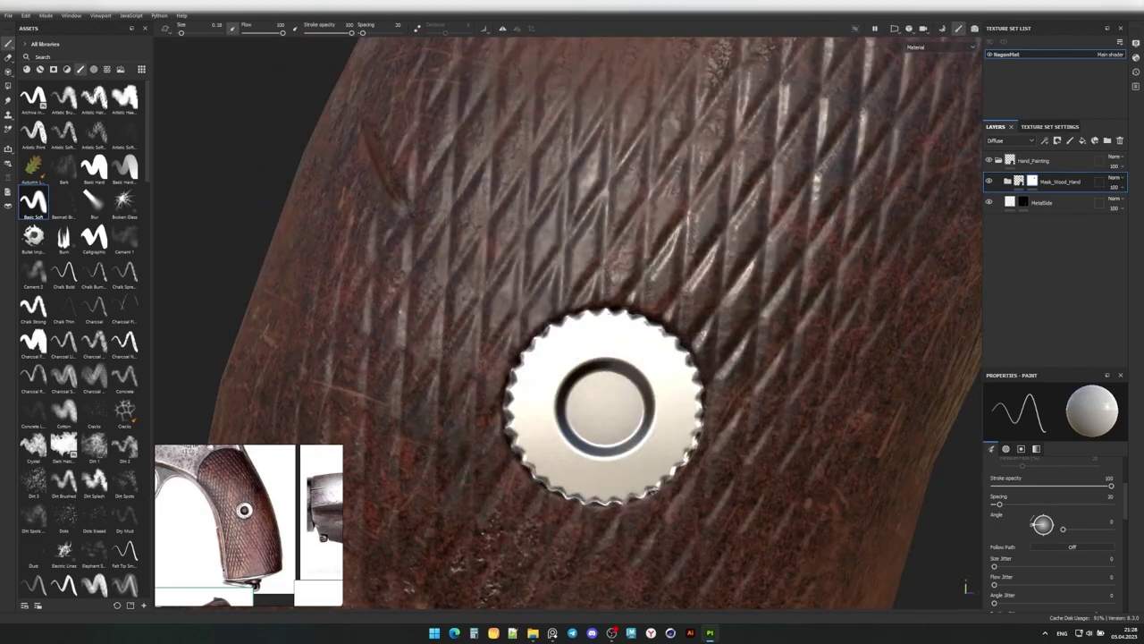
{"action": "scroll", "coordinate": [703, 463], "scroll_direction": "down", "scroll_amount": 5}
{"action": "scroll", "coordinate": [882, 402], "scroll_direction": "up", "scroll_amount": 3}
{"action": "scroll", "coordinate": [618, 401], "scroll_direction": "up", "scroll_amount": 2}
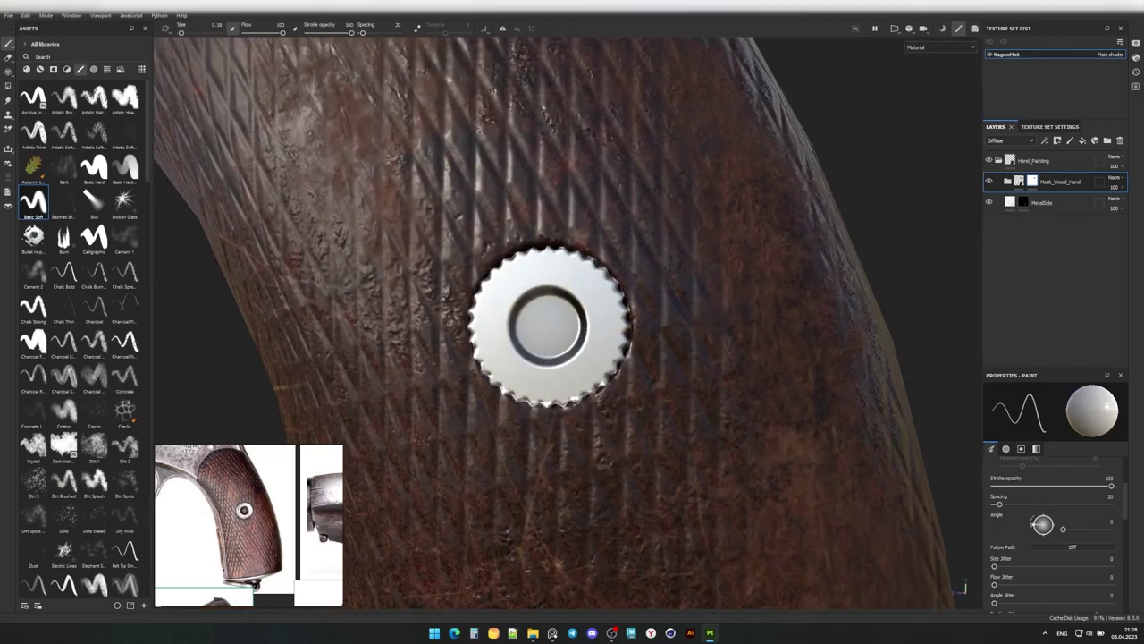
{"action": "scroll", "coordinate": [759, 393], "scroll_direction": "down", "scroll_amount": 5}
{"action": "scroll", "coordinate": [759, 393], "scroll_direction": "up", "scroll_amount": 5}
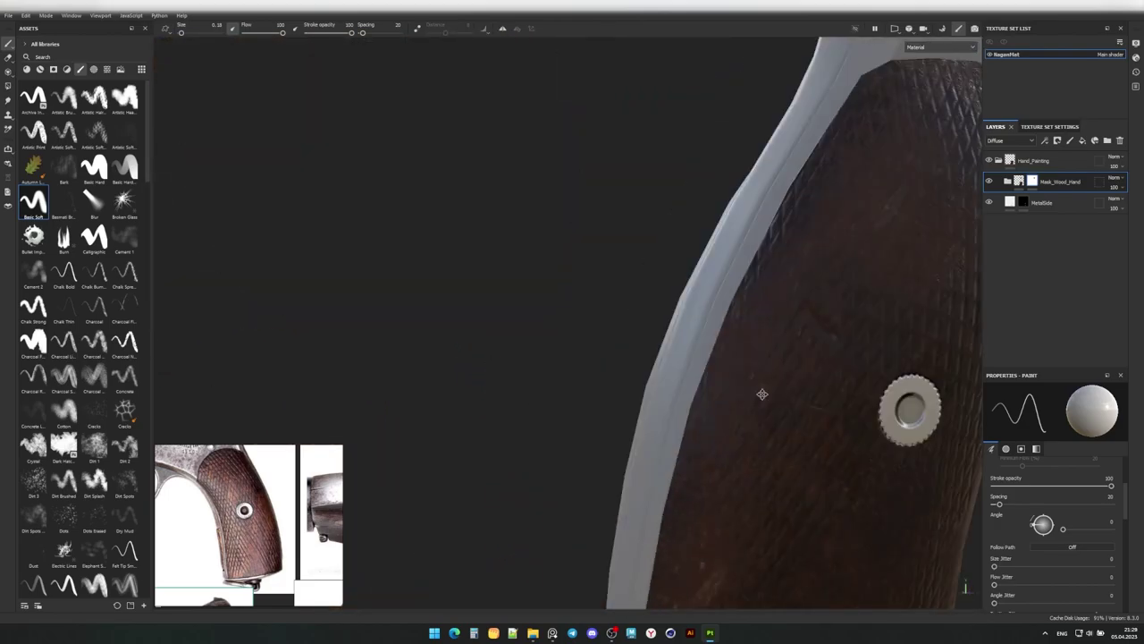
{"action": "left_click_drag", "start_coordinate": [759, 393], "coordinate": [894, 268], "text": "alt"}
Drop a grunge texture into MetalSide's Glossiness channel and adjust its Tiling.
{"action": "left_click", "coordinate": [1010, 204]}
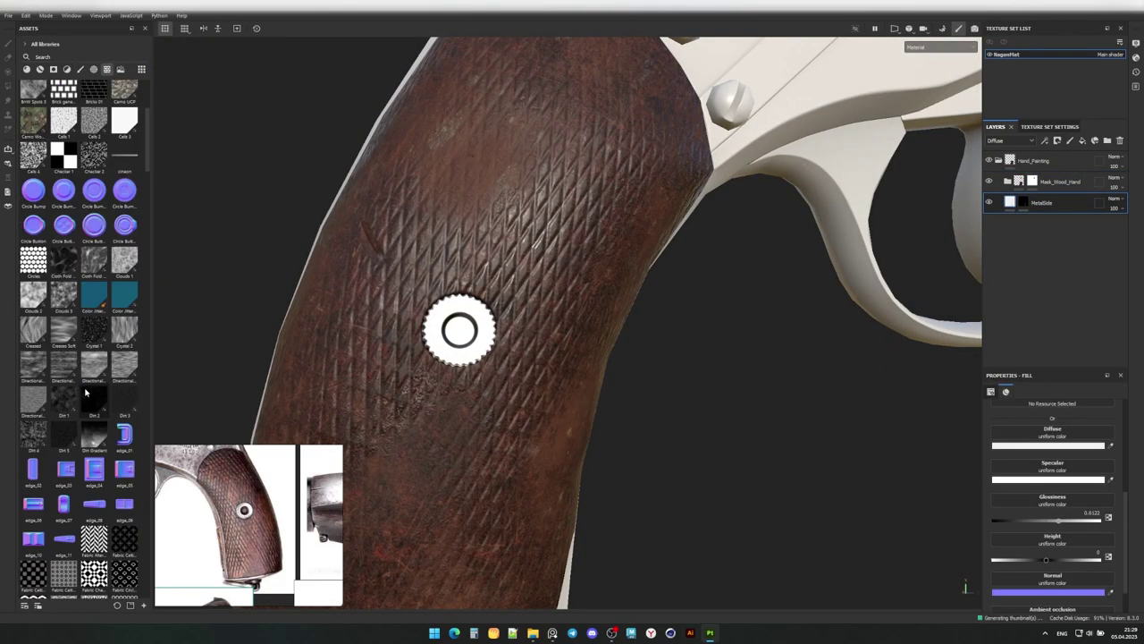
{"action": "left_click_drag", "start_coordinate": [33, 463], "coordinate": [1053, 502]}
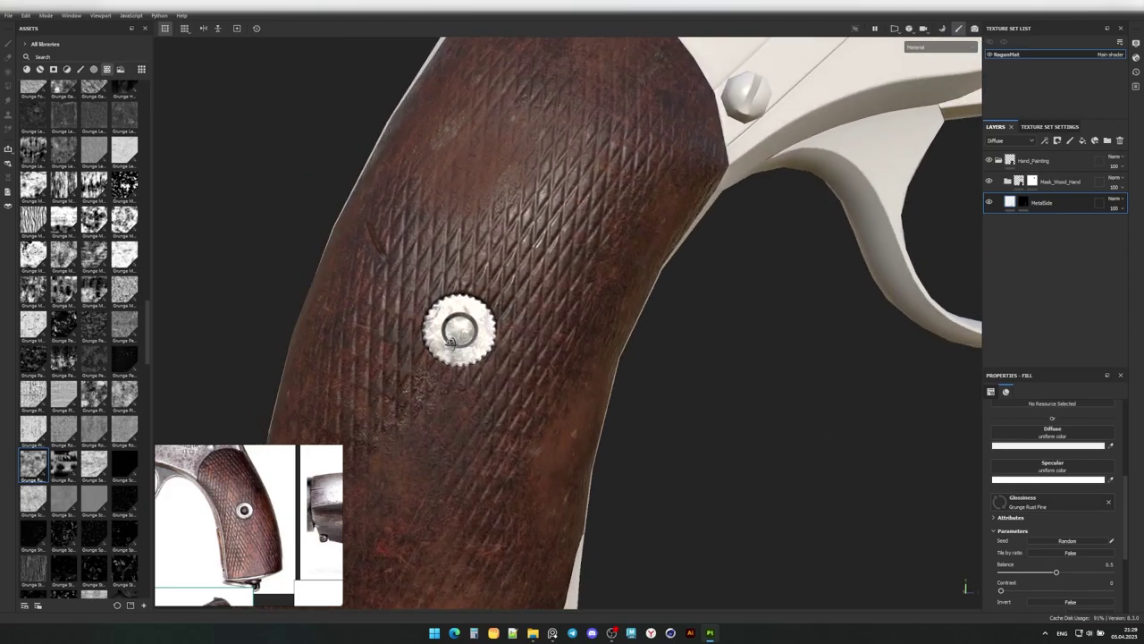
{"action": "scroll", "coordinate": [1045, 550], "scroll_direction": "up", "scroll_amount": 5}
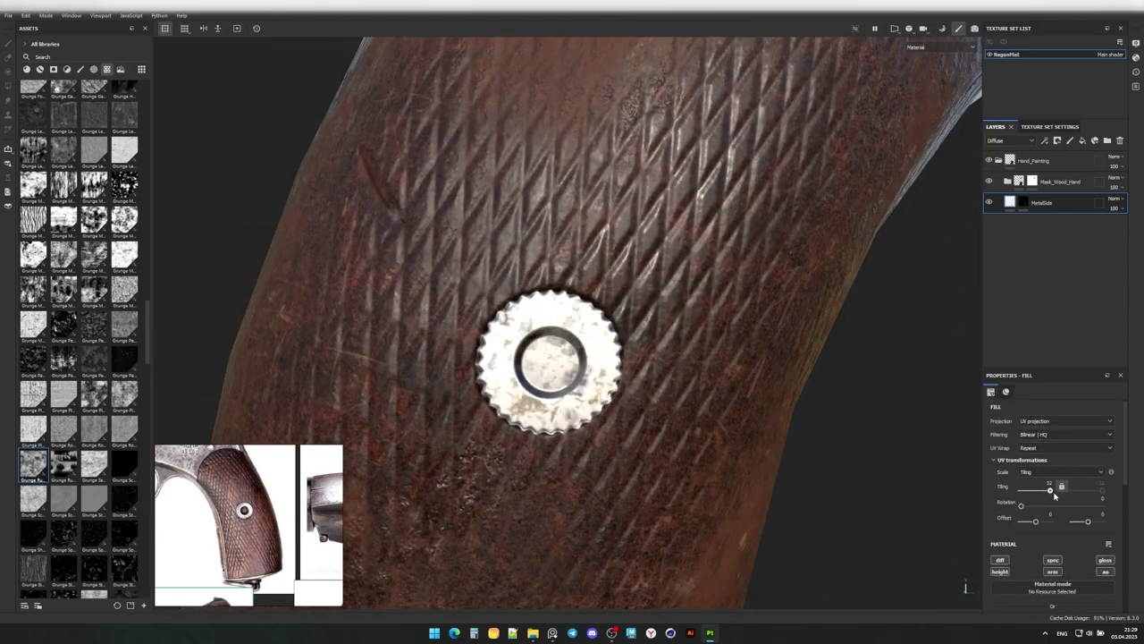
{"action": "left_click_drag", "start_coordinate": [1042, 491], "coordinate": [1046, 490]}
{"action": "scroll", "coordinate": [573, 322], "scroll_direction": "down", "scroll_amount": 3}
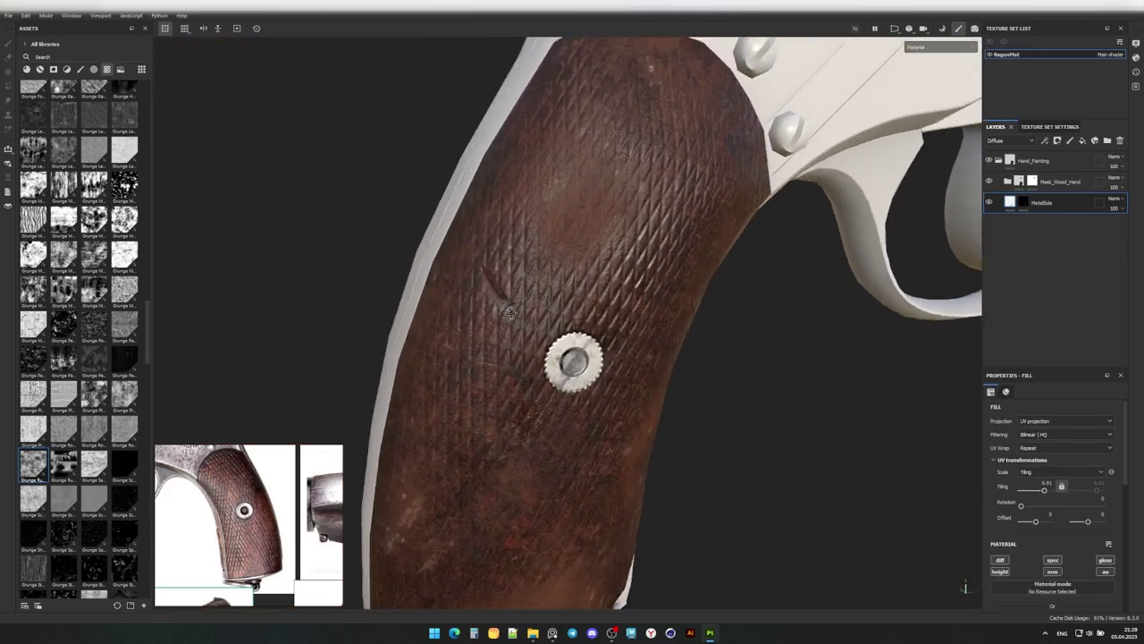
{"action": "scroll", "coordinate": [572, 321], "scroll_direction": "up", "scroll_amount": 3}
Try a glossiness Levels, undo it, and bring in Grunge Paint Scratched instead.
{"action": "left_click", "coordinate": [1044, 140]}
{"action": "left_click", "coordinate": [1055, 205]}
{"action": "mouse_move", "coordinate": [1025, 428]}
{"action": "left_mouse_down"}
{"action": "mouse_move", "coordinate": [1079, 428]}
{"action": "mouse_move", "coordinate": [1050, 428]}
{"action": "left_mouse_up"}
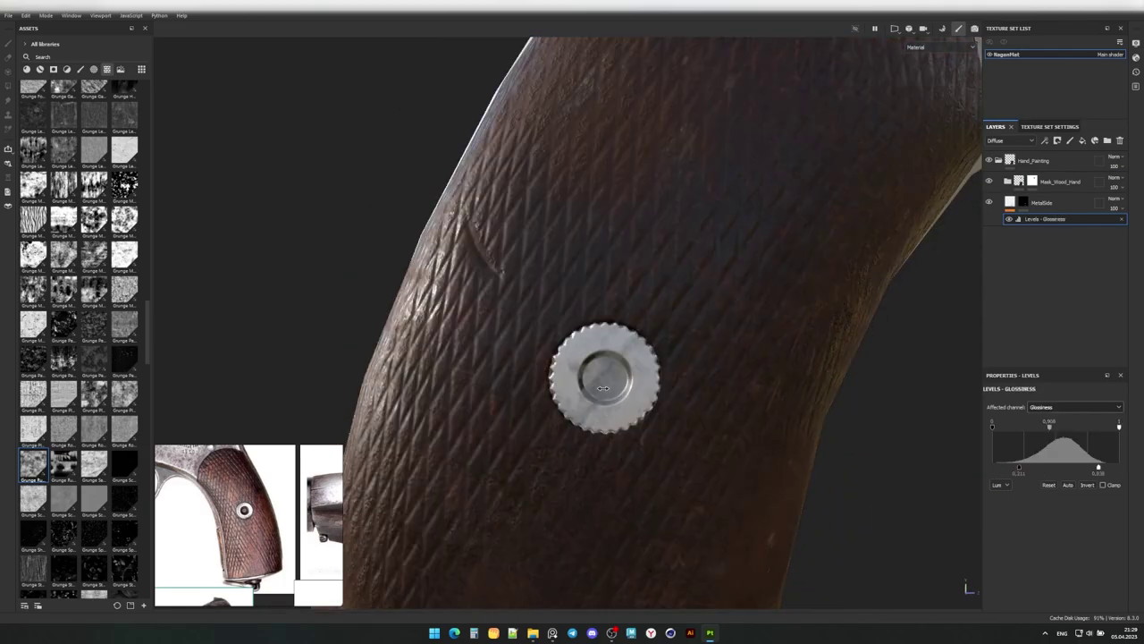
{"action": "left_click_drag", "start_coordinate": [626, 268], "coordinate": [679, 286], "text": "alt"}
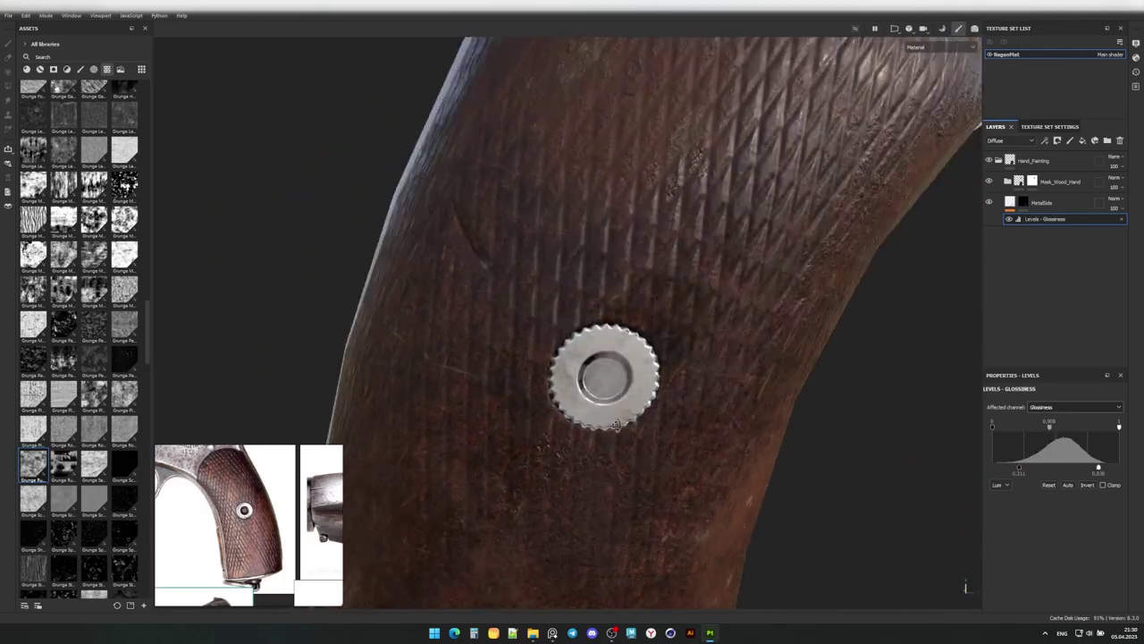
{"action": "key", "text": "ctrl+z"}
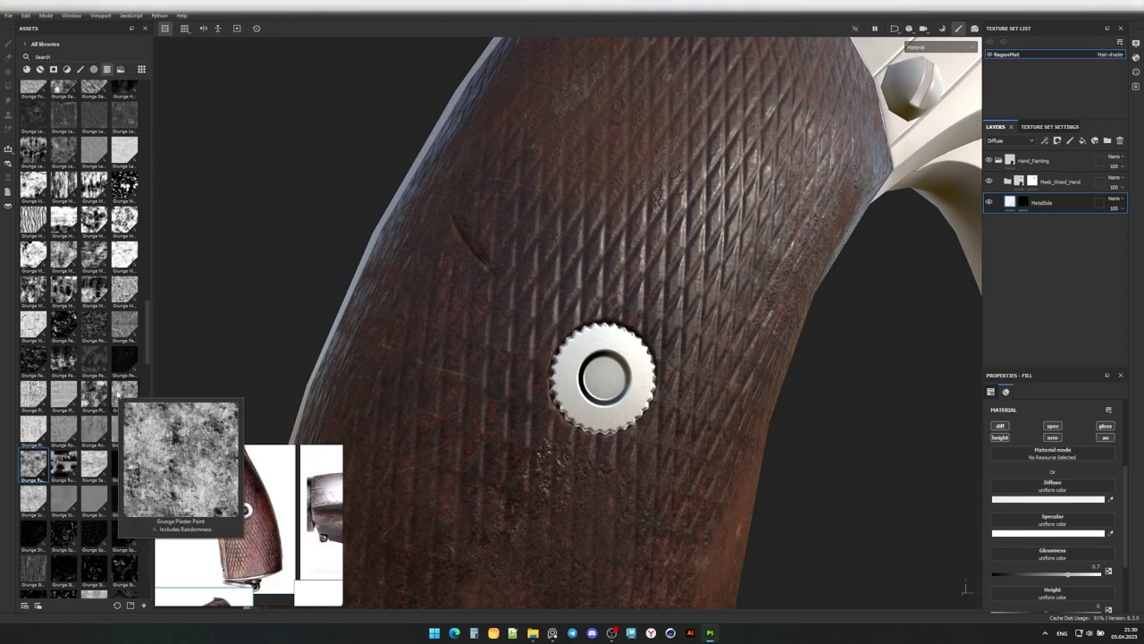
{"action": "left_click_drag", "start_coordinate": [124, 394], "coordinate": [1028, 555]}
{"action": "scroll", "coordinate": [1059, 460], "scroll_direction": "up", "scroll_amount": 2}
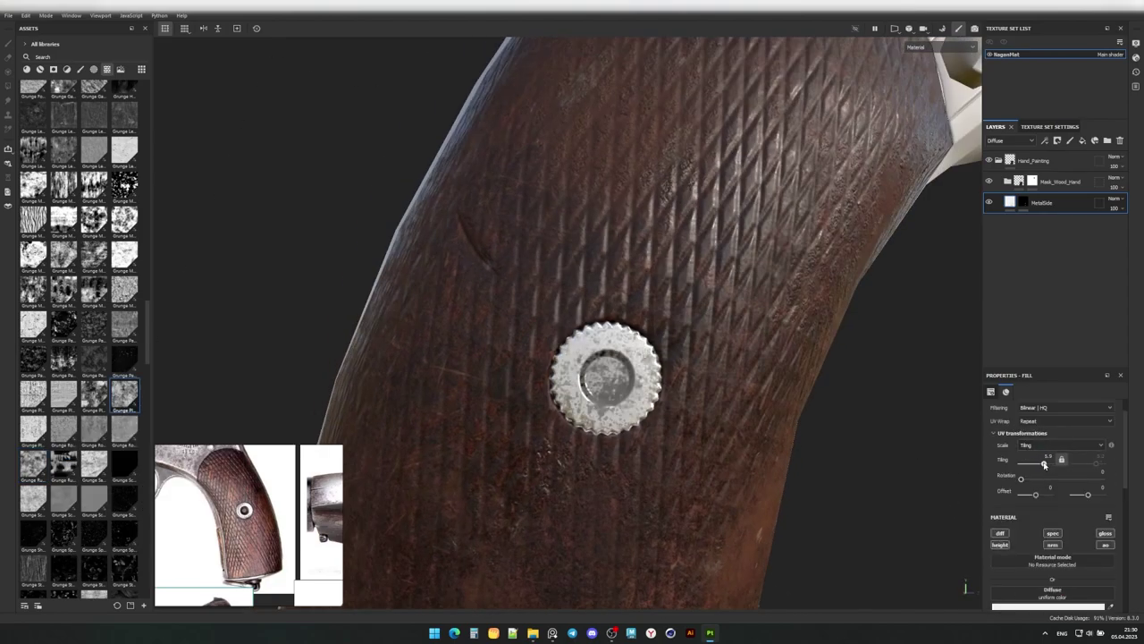
{"action": "scroll", "coordinate": [1044, 464], "scroll_direction": "down", "scroll_amount": 3}
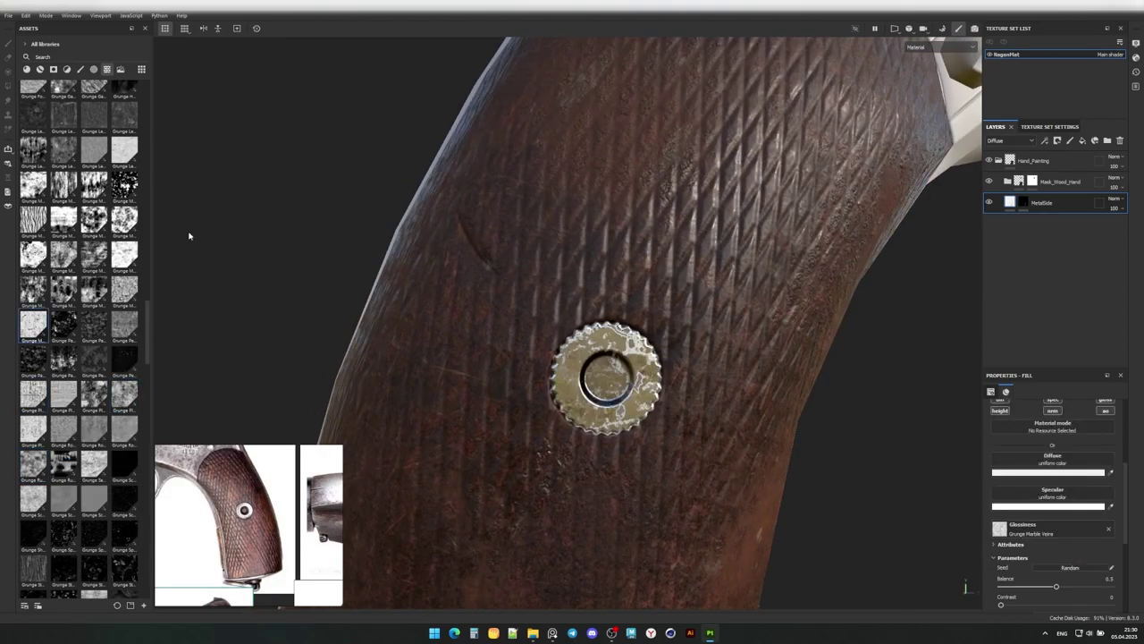
{"action": "scroll", "coordinate": [1046, 447], "scroll_direction": "up", "scroll_amount": 2}
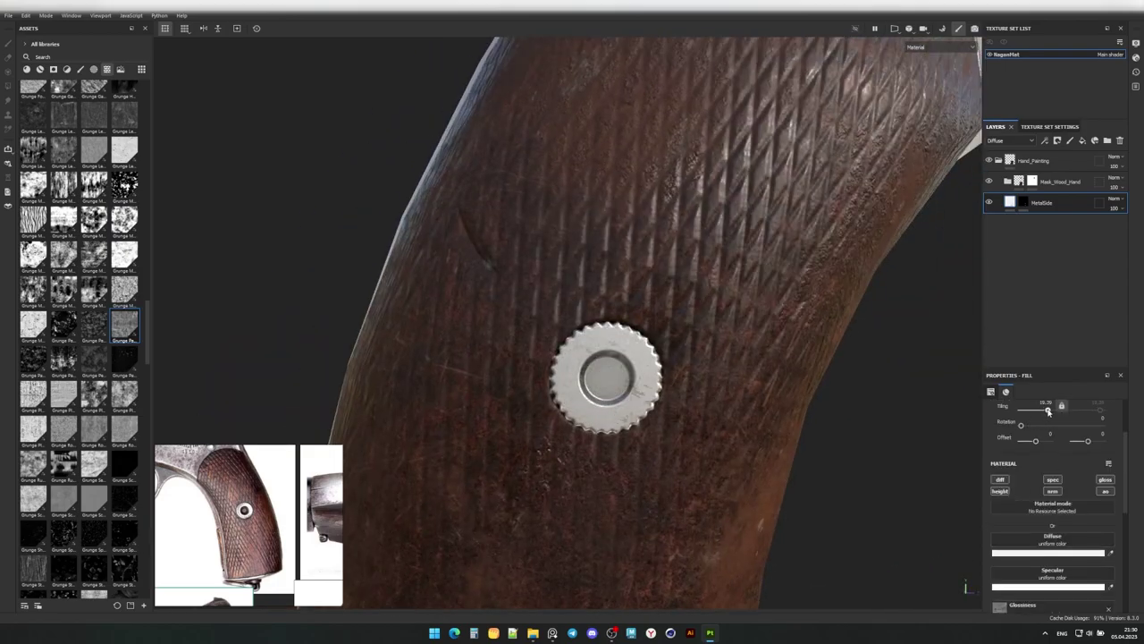
Add a Levels on Glossiness with darker input levels, then group the layer into a folder.
{"action": "left_click", "coordinate": [1045, 141]}
{"action": "left_click", "coordinate": [1068, 163]}
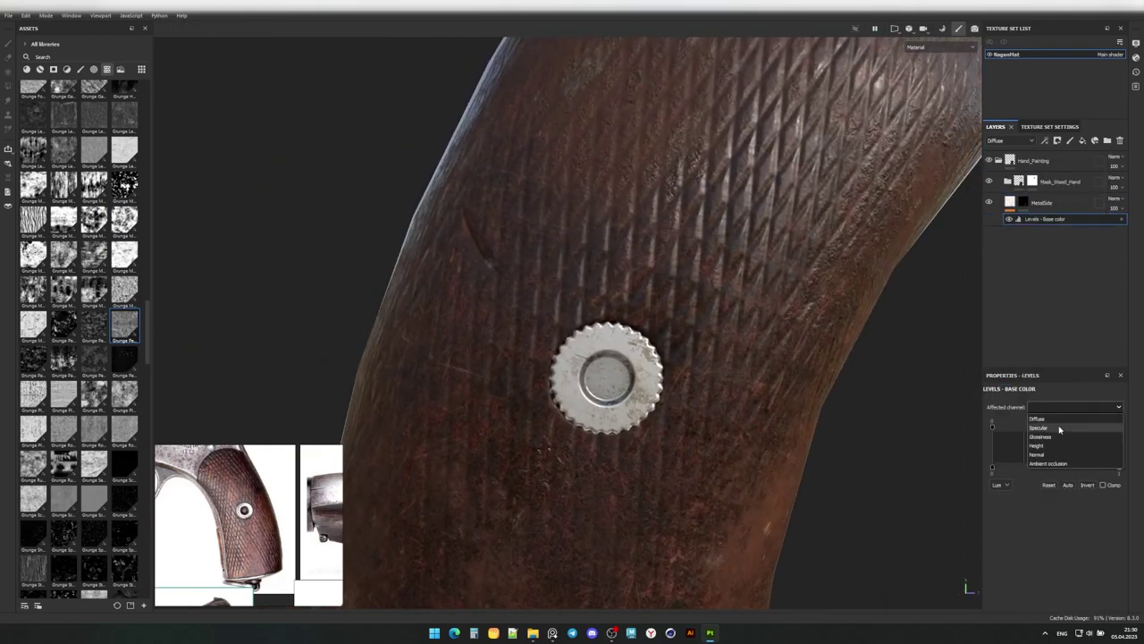
{"action": "left_click_drag", "start_coordinate": [1054, 436], "coordinate": [1017, 427]}
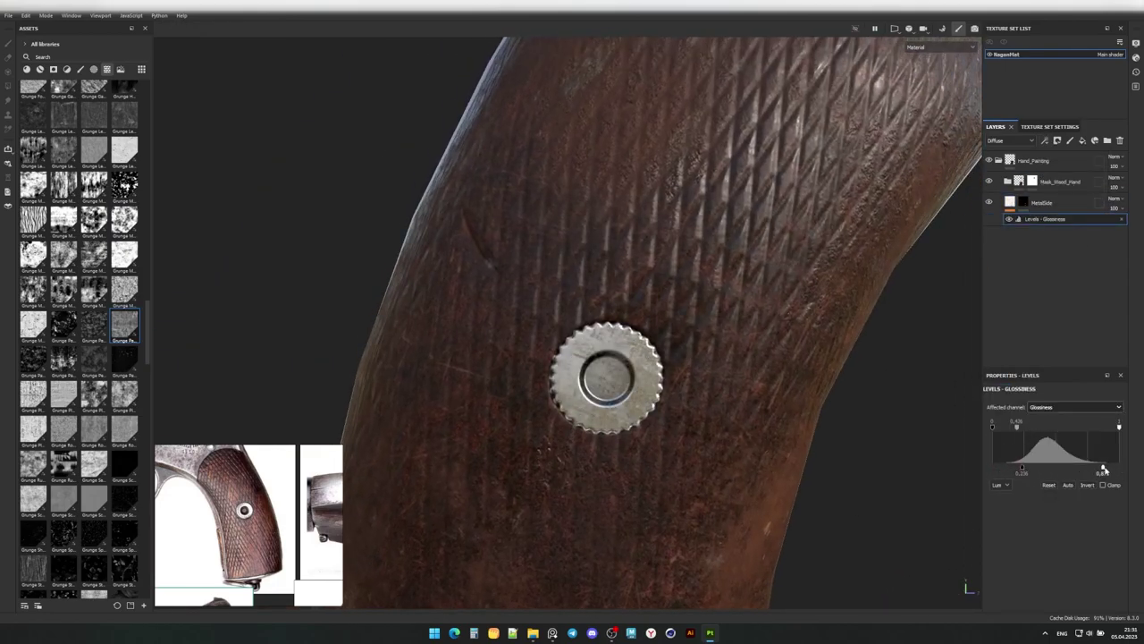
{"action": "scroll", "coordinate": [432, 327], "scroll_direction": "down", "scroll_amount": 5}
{"action": "scroll", "coordinate": [868, 346], "scroll_direction": "up", "scroll_amount": 5}
{"action": "key", "text": "ctrl+g"}
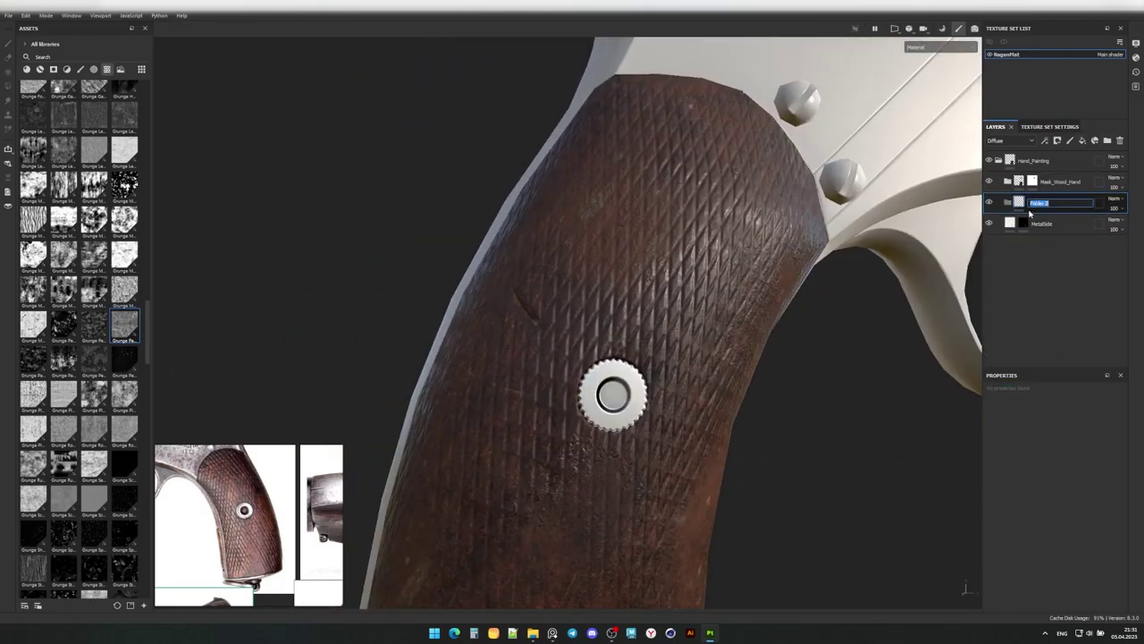
{"action": "type", "text": "SideH"}
Duplicate MetalSide and set the copy's Glossiness to about 0.4249.
{"action": "left_click_drag", "start_coordinate": [1030, 212], "coordinate": [1054, 207]}
{"action": "right_click", "coordinate": [1057, 222]}
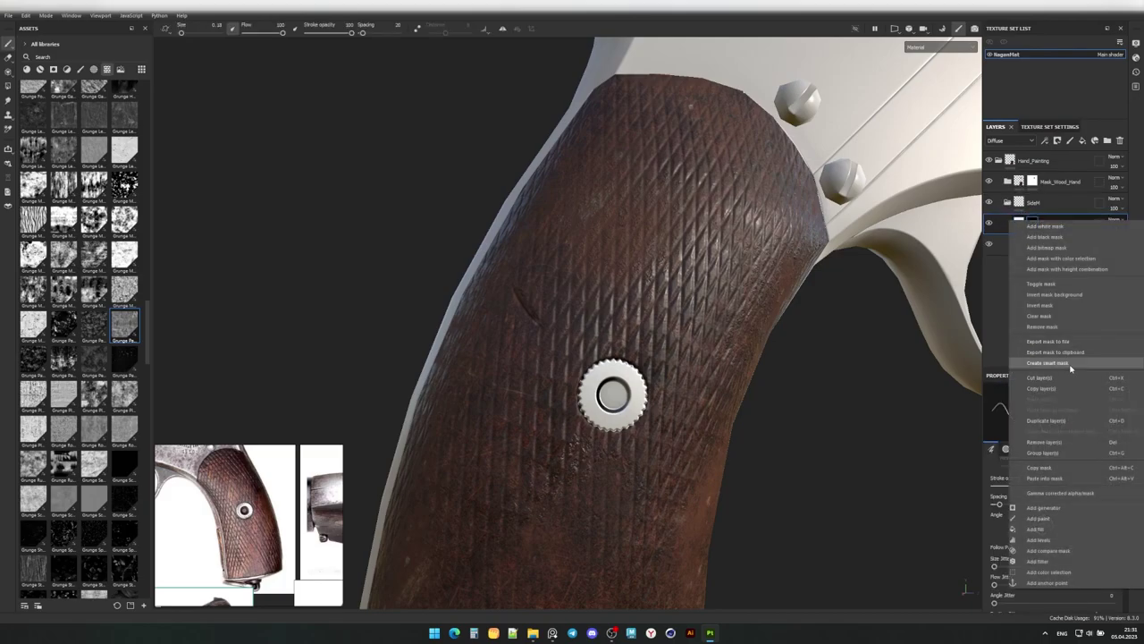
{"action": "left_click", "coordinate": [1042, 364]}
{"action": "left_click", "coordinate": [1098, 545]}
{"action": "left_click_drag", "start_coordinate": [1098, 546], "coordinate": [1075, 547]}
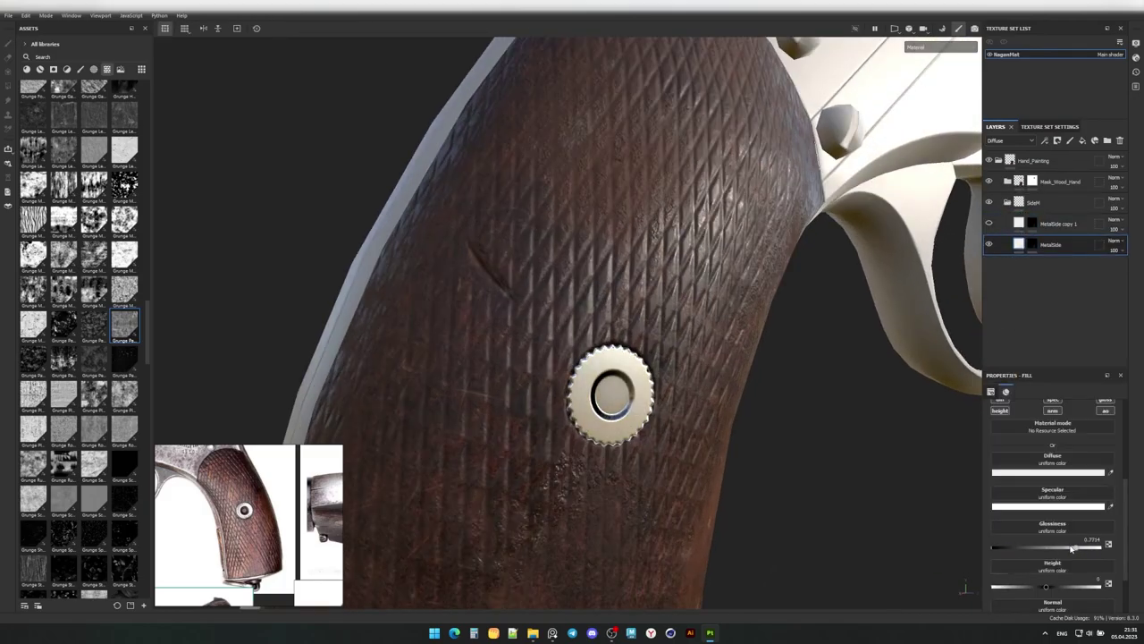
{"action": "left_click_drag", "start_coordinate": [760, 402], "coordinate": [561, 400], "text": "alt"}
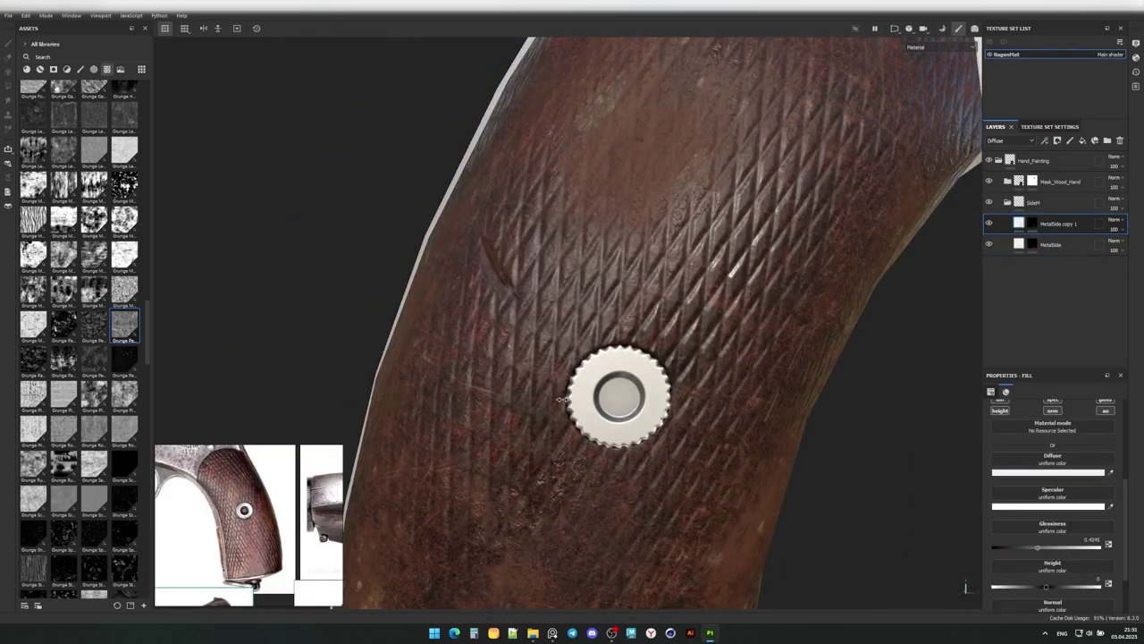
Group the copy into a folder named Mask with a black mask and mask effect.
{"action": "key", "text": "ctrl+g"}
{"action": "type", "text": "Mask"}
{"action": "left_click", "coordinate": [1032, 243]}
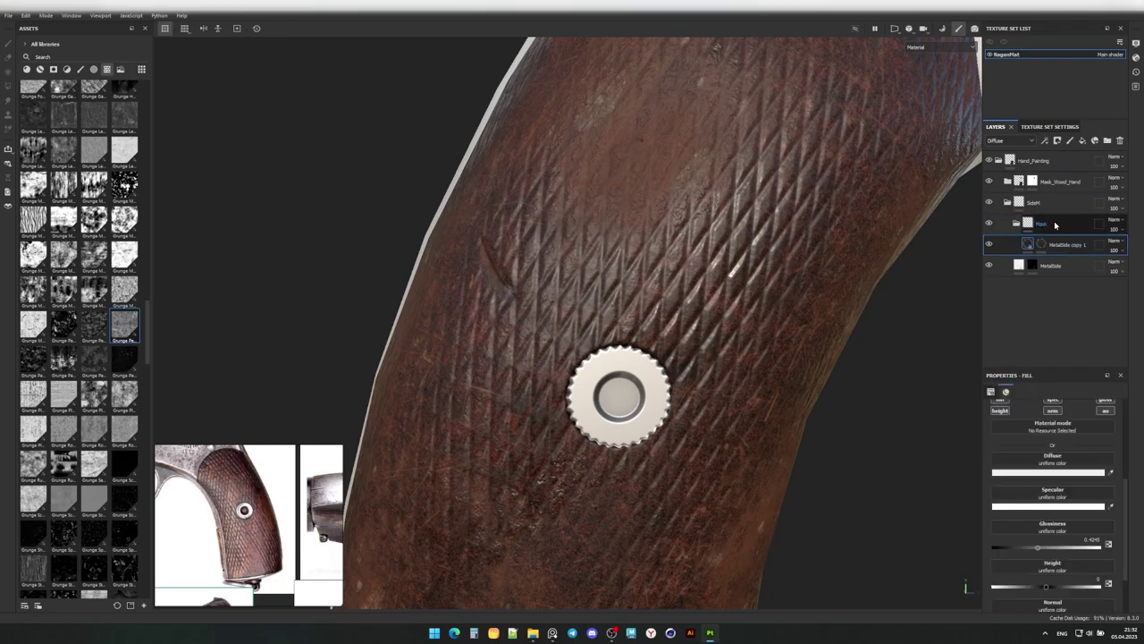
{"action": "left_click", "coordinate": [53, 69]}
{"action": "left_click", "coordinate": [1041, 223]}
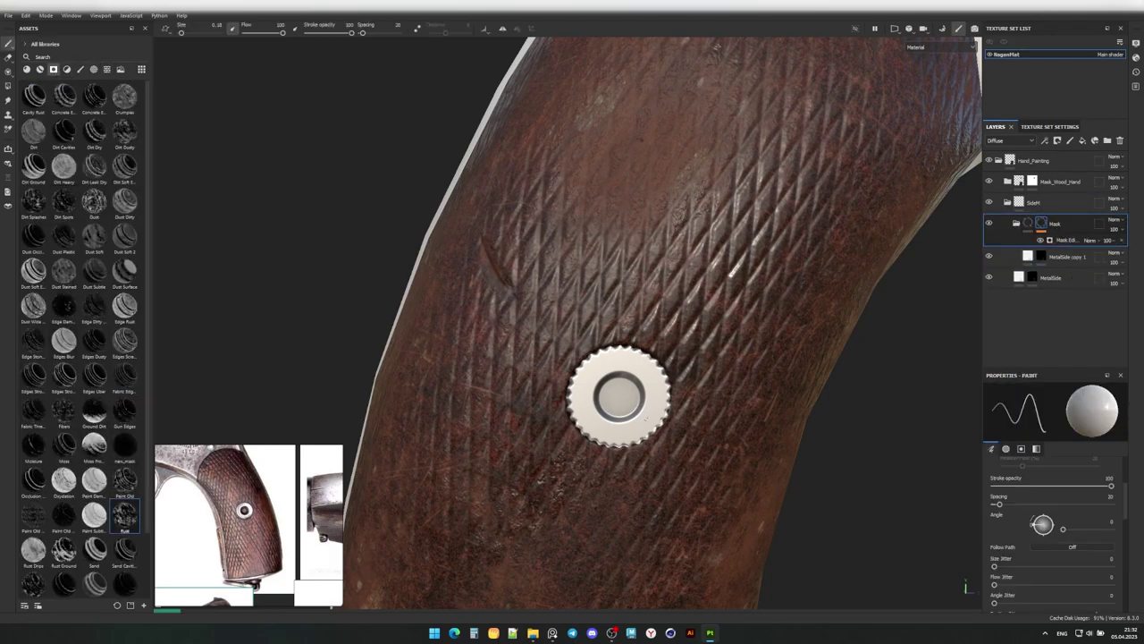
{"action": "scroll", "coordinate": [619, 390], "scroll_direction": "up", "scroll_amount": 3}
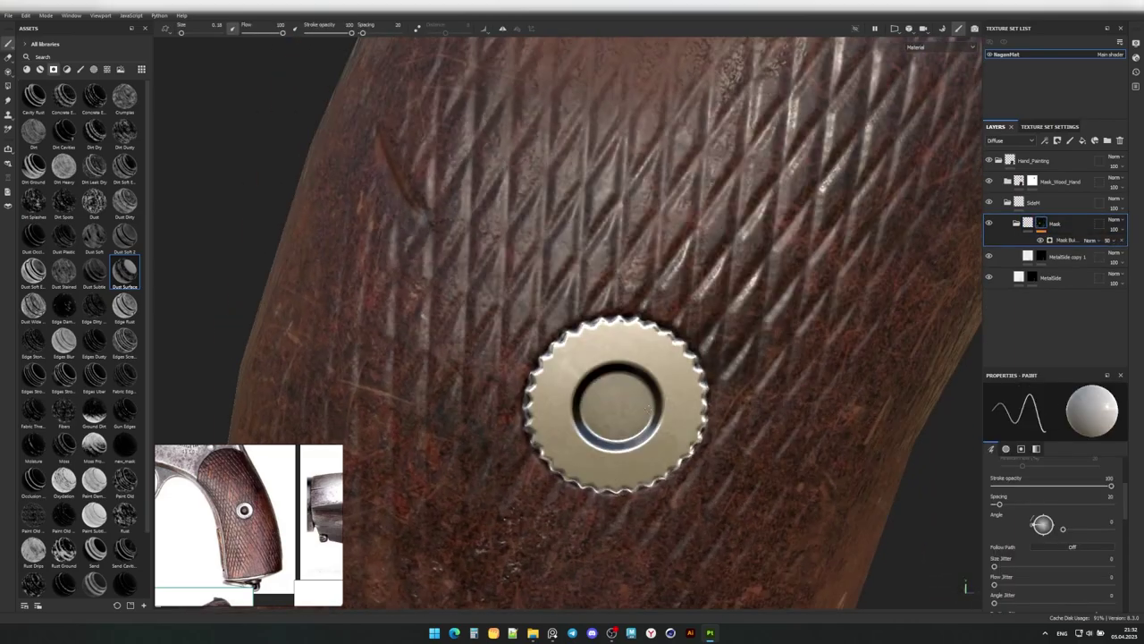
{"action": "left_click", "coordinate": [1034, 229]}
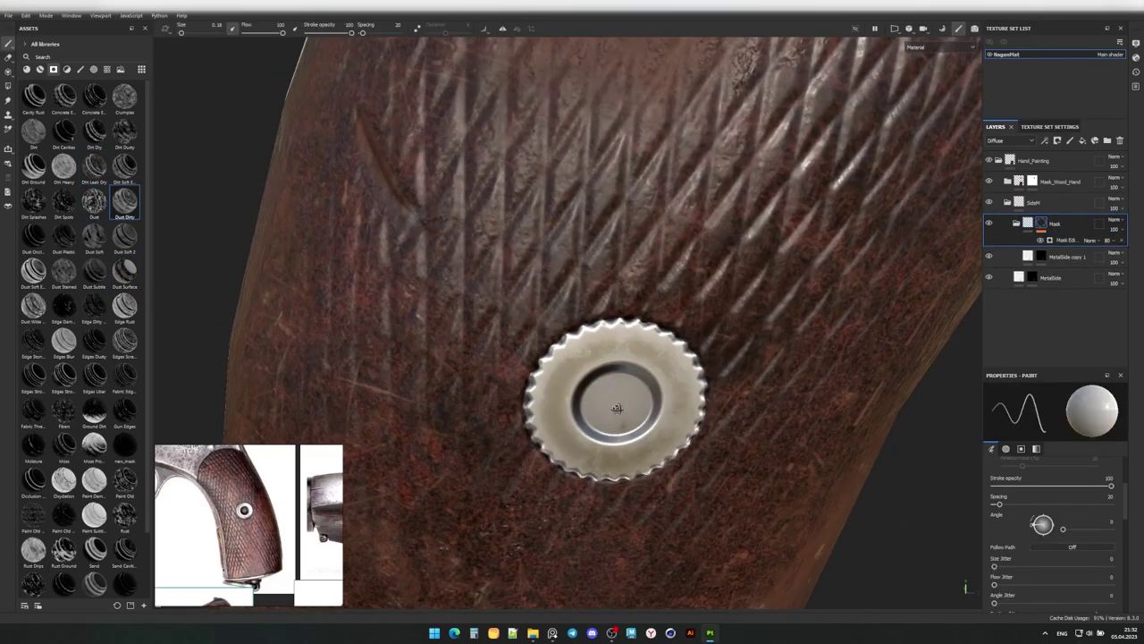
{"action": "scroll", "coordinate": [617, 407], "scroll_direction": "down", "scroll_amount": 5}
{"action": "mouse_move", "coordinate": [494, 332]}
{"action": "left_mouse_down", "text": "alt"}
{"action": "mouse_move", "coordinate": [600, 296]}
{"action": "mouse_move", "coordinate": [550, 399]}
{"action": "left_mouse_up", "text": "alt"}
{"action": "scroll", "coordinate": [470, 209], "scroll_direction": "up", "scroll_amount": 2}
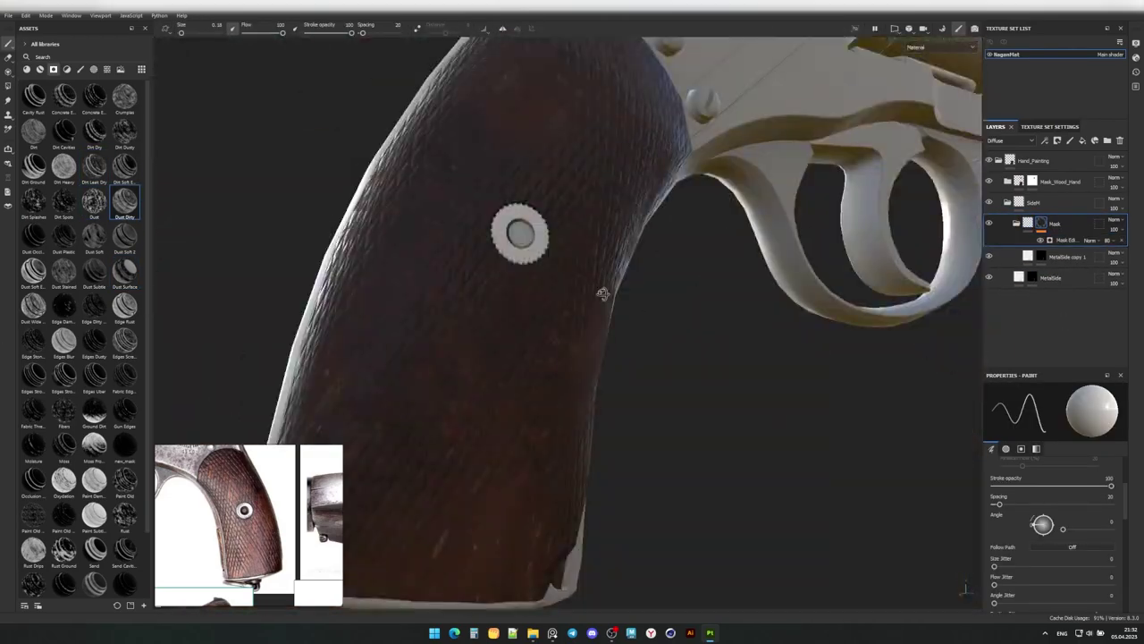
{"action": "left_click_drag", "start_coordinate": [1085, 302], "coordinate": [1037, 322], "text": "alt"}
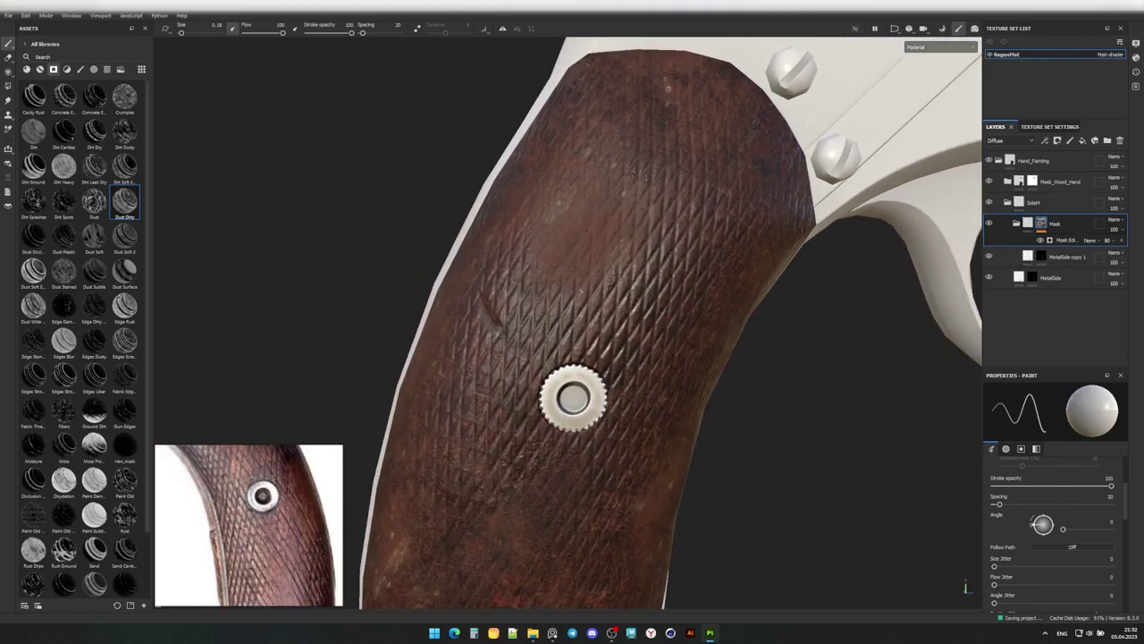
Add a fill layer named Rust with rust textures in diffuse, specular, glossiness, normal and AO.
{"action": "left_click", "coordinate": [1095, 141]}
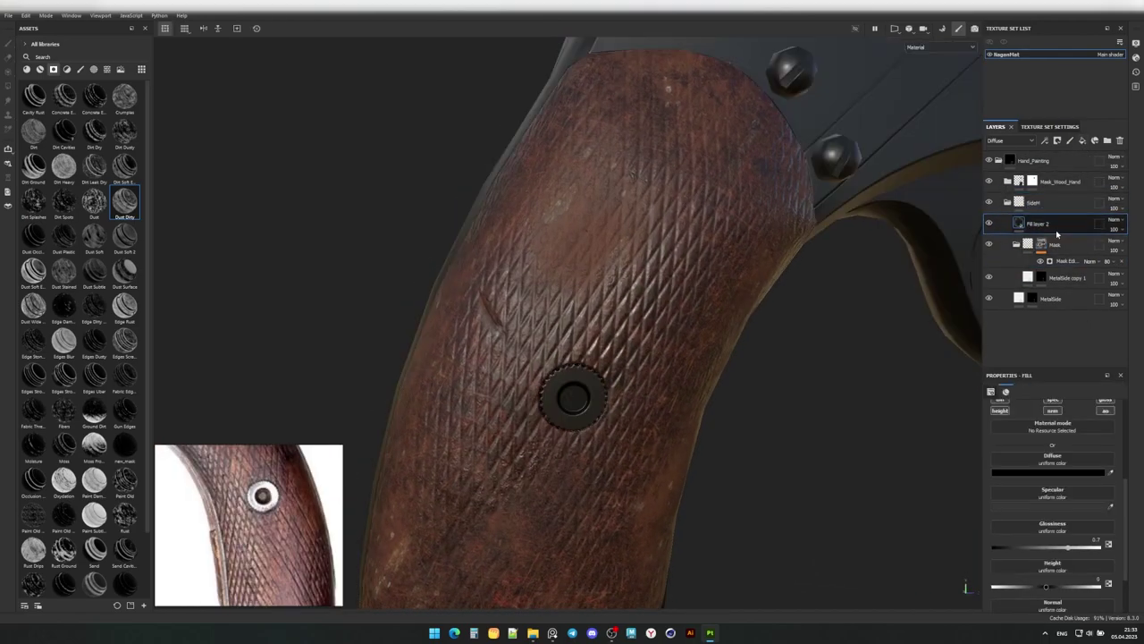
{"action": "double_click", "coordinate": [1056, 225]}
{"action": "left_click", "coordinate": [106, 69]}
{"action": "left_click", "coordinate": [72, 56]}
{"action": "type", "text": "Rust"}
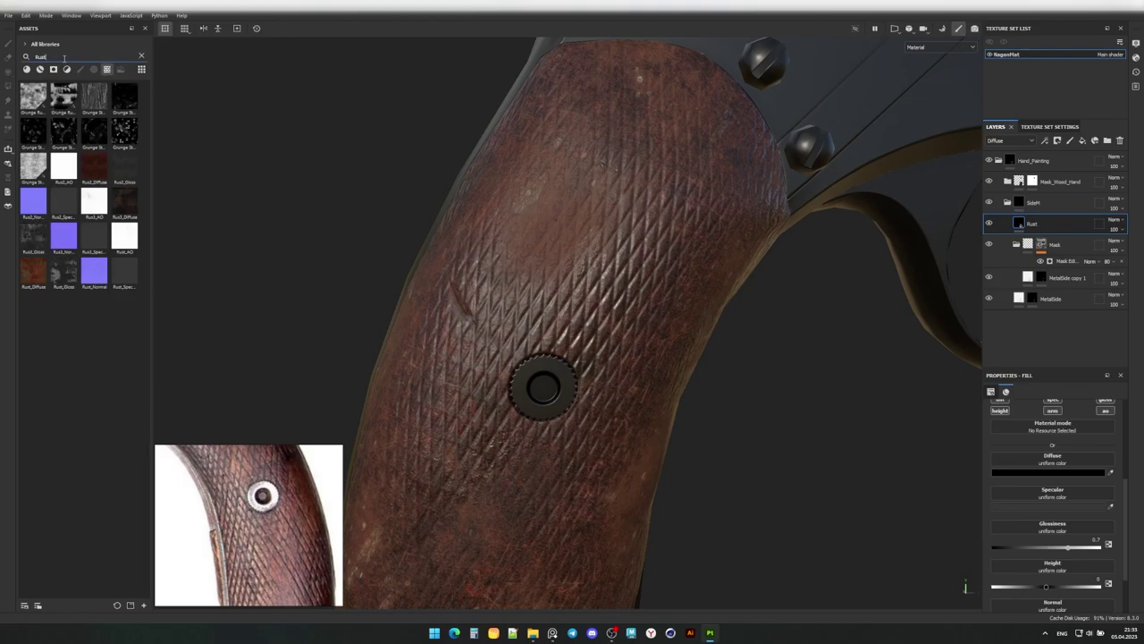
{"action": "left_click_drag", "start_coordinate": [123, 206], "coordinate": [1052, 461]}
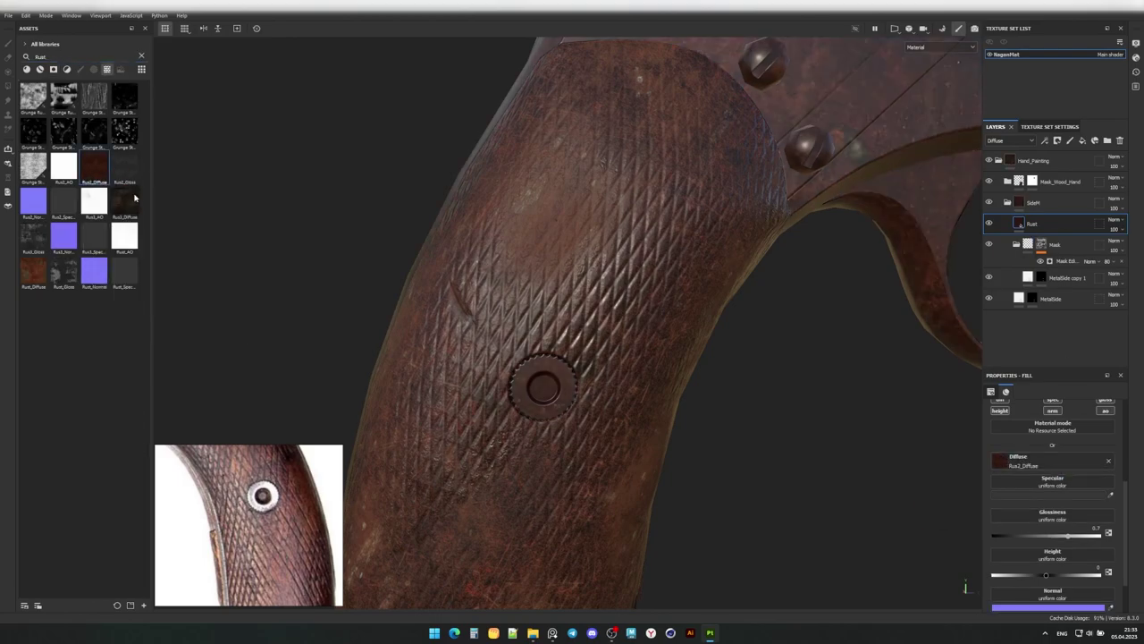
{"action": "mouse_move", "coordinate": [63, 202]}
{"action": "left_mouse_down"}
{"action": "mouse_move", "coordinate": [1052, 483]}
{"action": "mouse_move", "coordinate": [1053, 592]}
{"action": "left_mouse_up"}
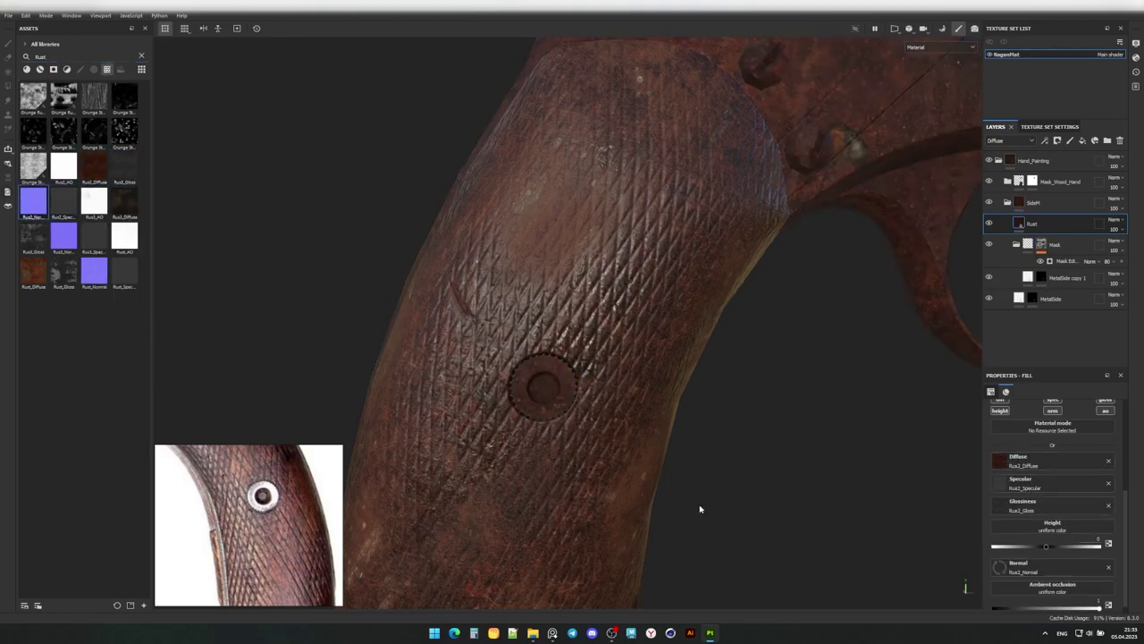
{"action": "left_click_drag", "start_coordinate": [64, 181], "coordinate": [1052, 581]}
{"action": "mouse_move", "coordinate": [555, 340]}
{"action": "left_mouse_down", "text": "alt"}
{"action": "mouse_move", "coordinate": [684, 283]}
{"action": "mouse_move", "coordinate": [905, 327]}
{"action": "left_mouse_up", "text": "alt"}
{"action": "scroll", "coordinate": [1044, 447], "scroll_direction": "up", "scroll_amount": 3}
{"action": "left_click_drag", "start_coordinate": [1039, 444], "coordinate": [1045, 445]}
{"action": "scroll", "coordinate": [706, 331], "scroll_direction": "up", "scroll_amount": 5}
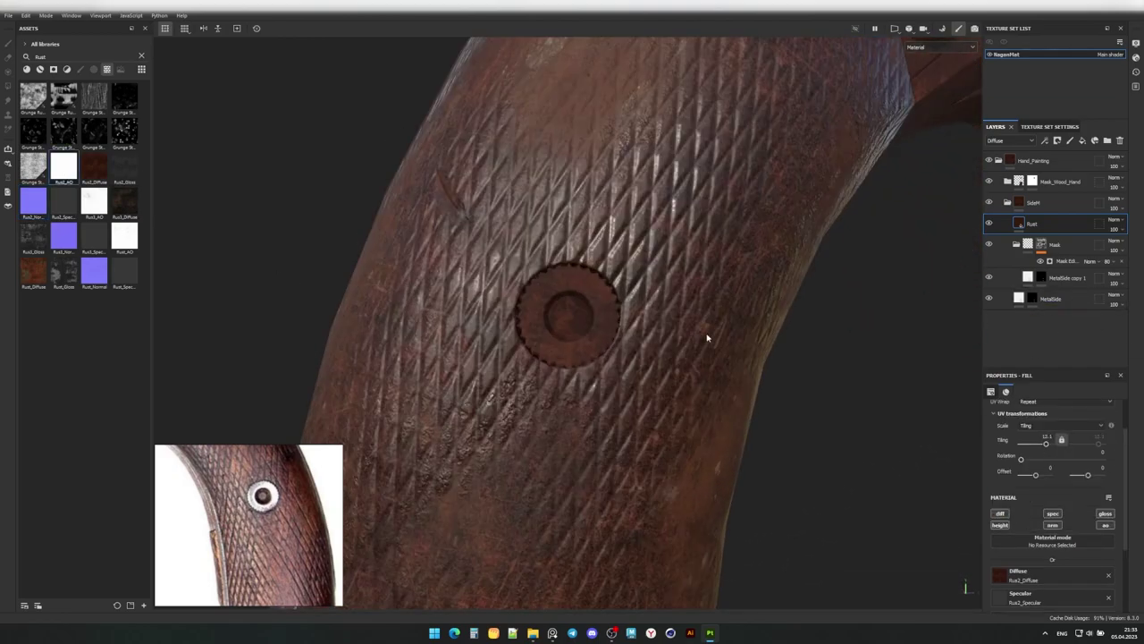
{"action": "scroll", "coordinate": [706, 331], "scroll_direction": "up", "scroll_amount": 3}
Give the Rust layer a black mask and paint rust with the Dirt 1 brush.
{"action": "key", "text": "1"}
{"action": "left_click", "coordinate": [77, 72]}
{"action": "left_click", "coordinate": [125, 236]}
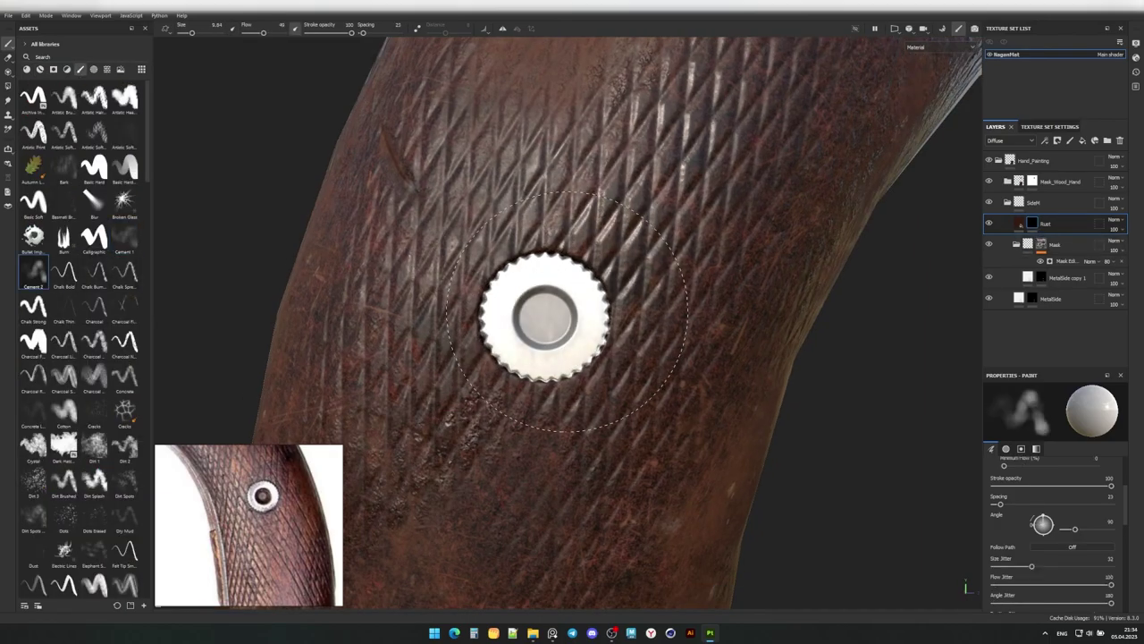
{"action": "left_click", "coordinate": [94, 444]}
{"action": "scroll", "coordinate": [534, 319], "scroll_direction": "up", "scroll_amount": 2}
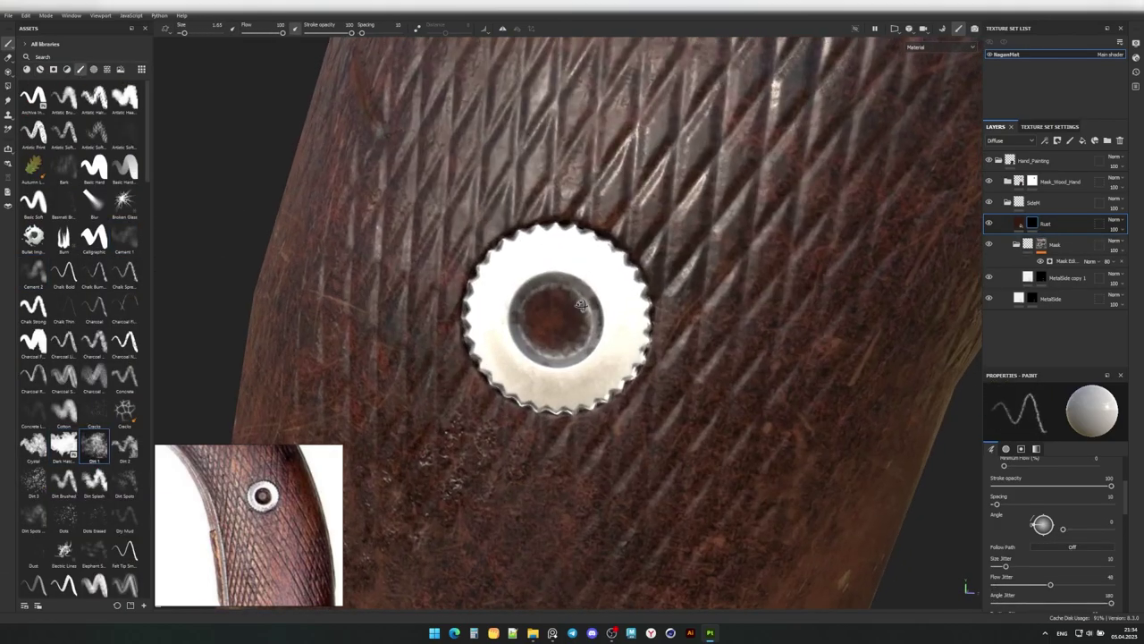
{"action": "mouse_move", "coordinate": [572, 338]}
{"action": "left_mouse_down", "text": "alt"}
{"action": "mouse_move", "coordinate": [570, 282]}
{"action": "mouse_move", "coordinate": [673, 340]}
{"action": "left_mouse_up", "text": "alt"}
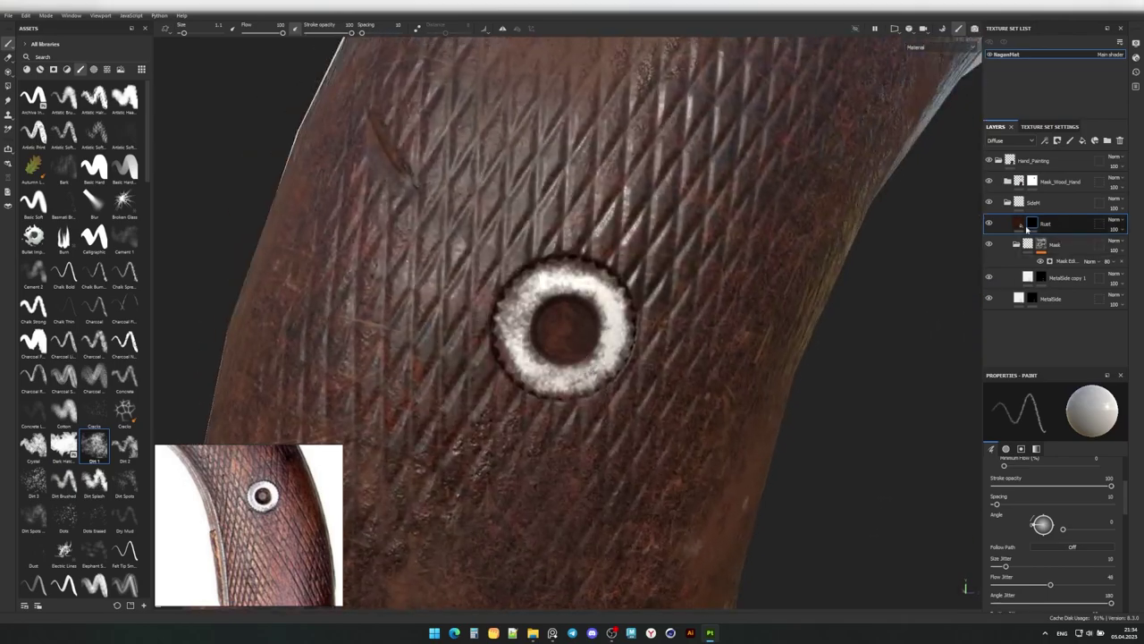
Tone MetalSide's specular colour down to light grey.
{"action": "left_click", "coordinate": [1066, 278]}
{"action": "left_click", "coordinate": [1043, 588]}
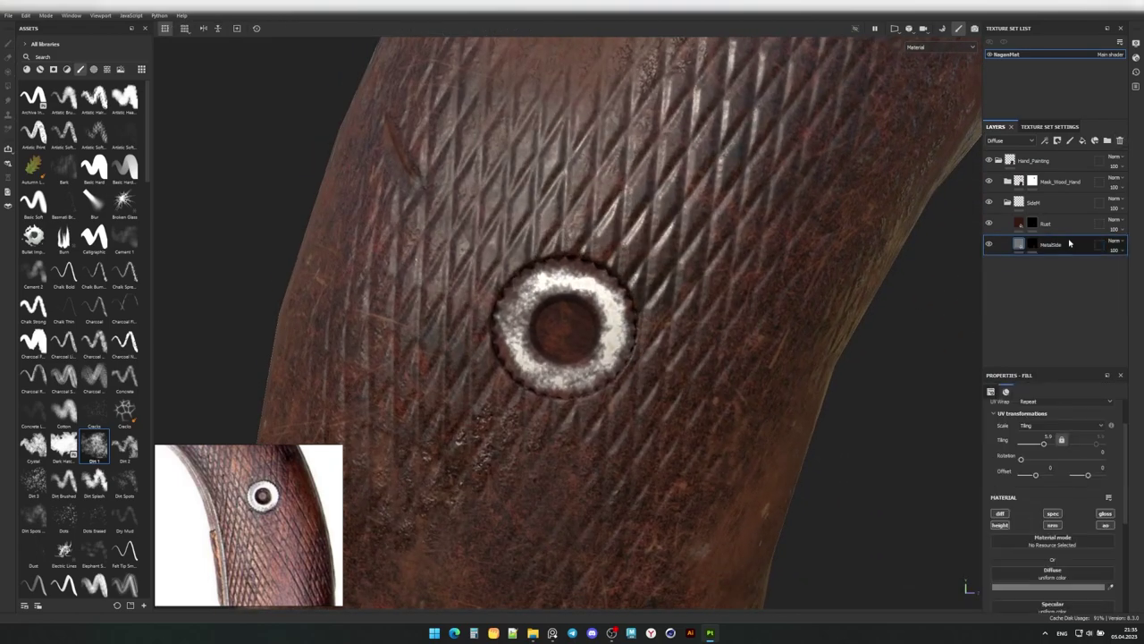
{"action": "left_click", "coordinate": [966, 499]}
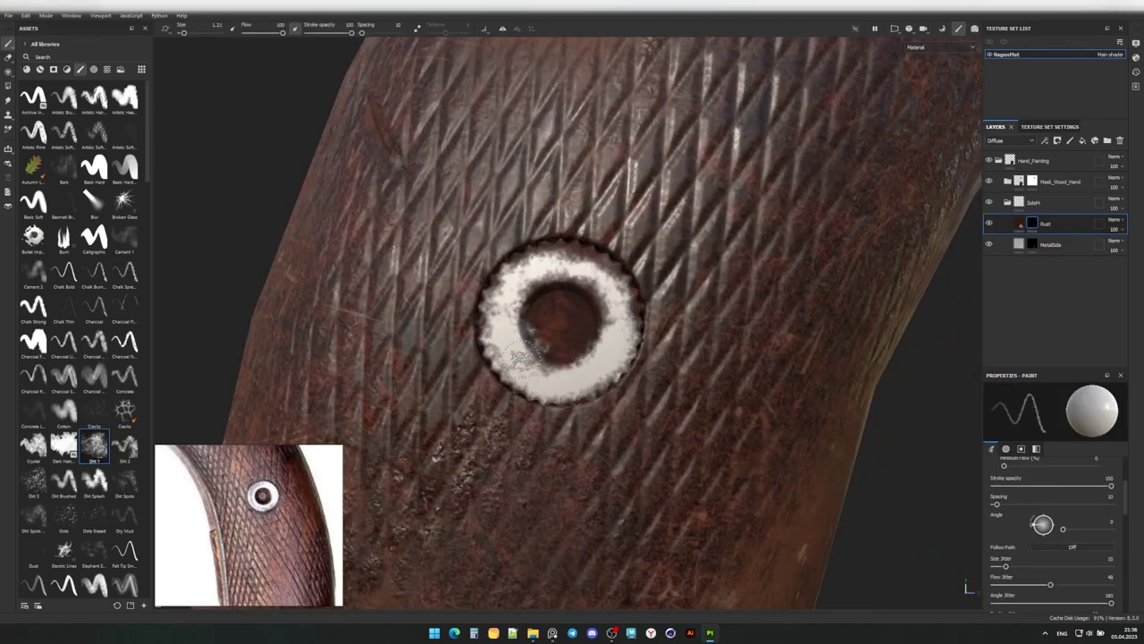
{"action": "left_click_drag", "start_coordinate": [524, 360], "coordinate": [589, 354], "text": "alt"}
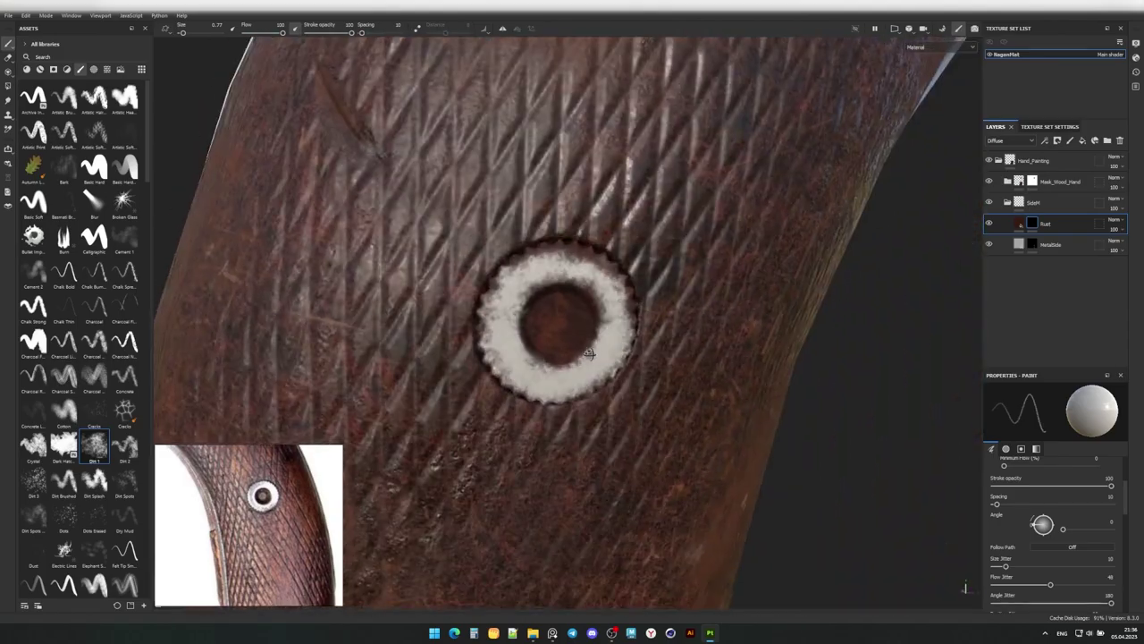
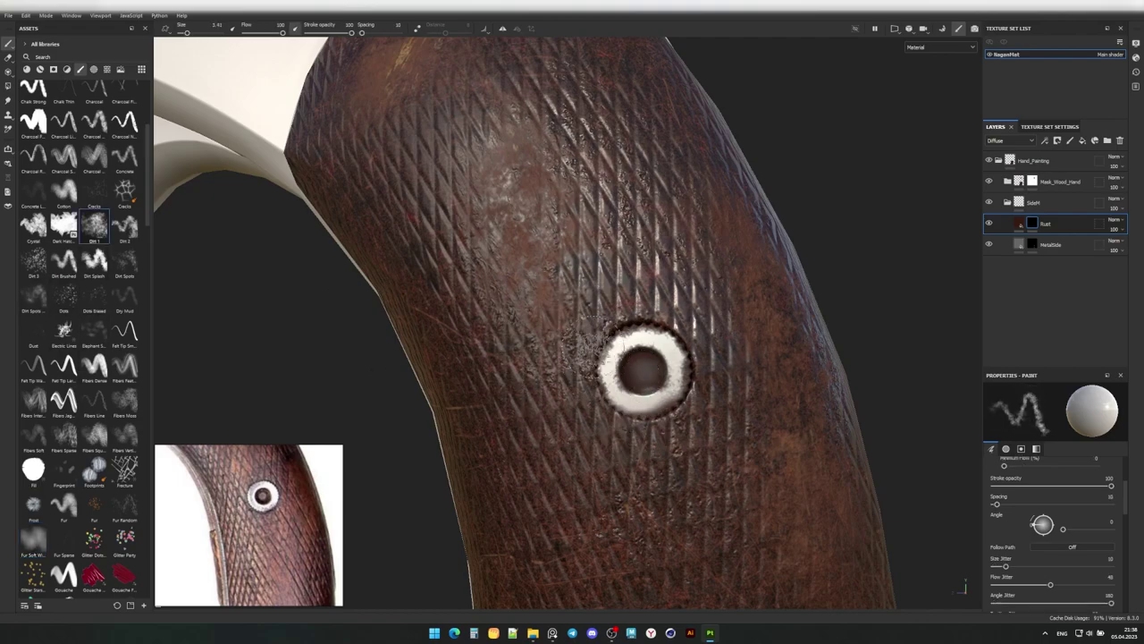
Rub grime onto the screw ring using the Dirt Splash and Dirt Brushed brushes.
{"action": "left_click", "coordinate": [94, 259]}
{"action": "scroll", "coordinate": [671, 393], "scroll_direction": "up", "scroll_amount": 2}
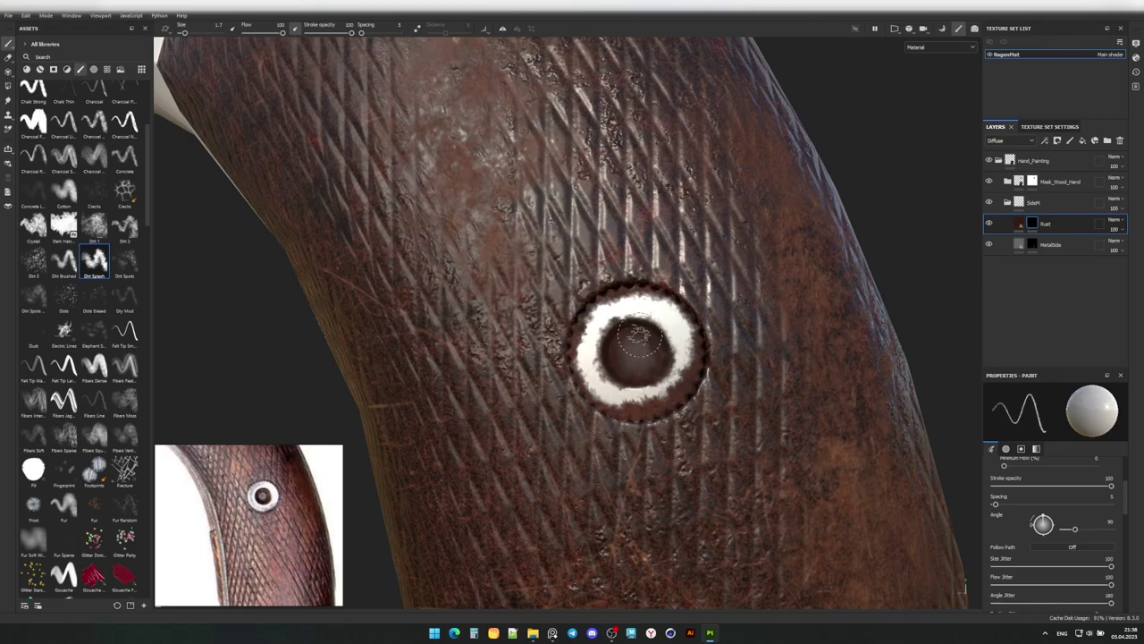
{"action": "scroll", "coordinate": [630, 351], "scroll_direction": "down", "scroll_amount": 2}
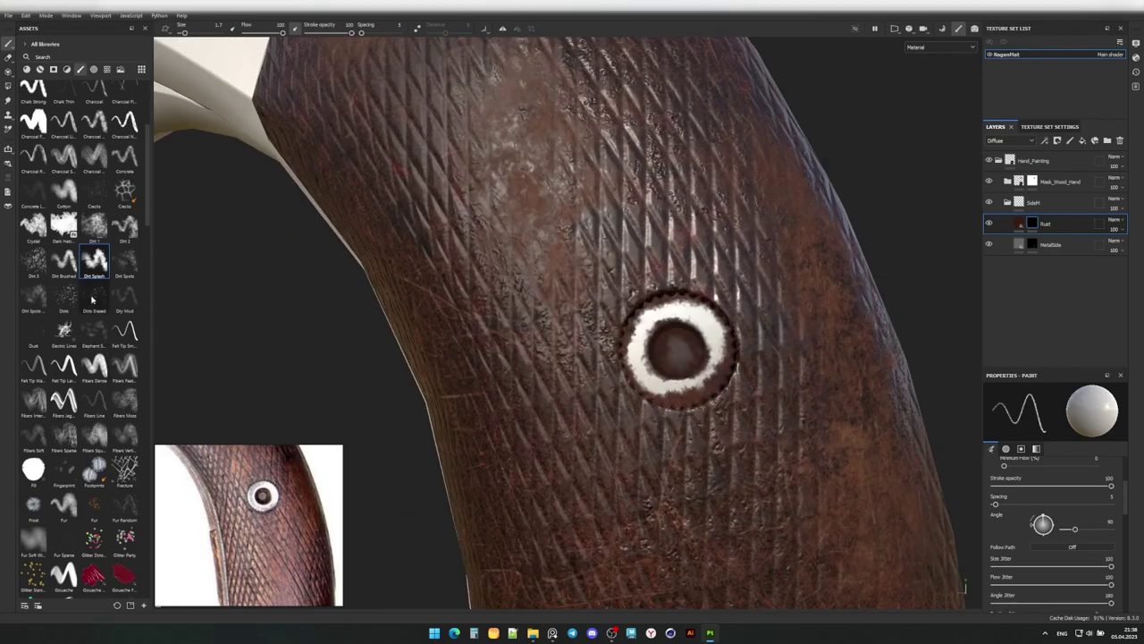
{"action": "left_click", "coordinate": [63, 260]}
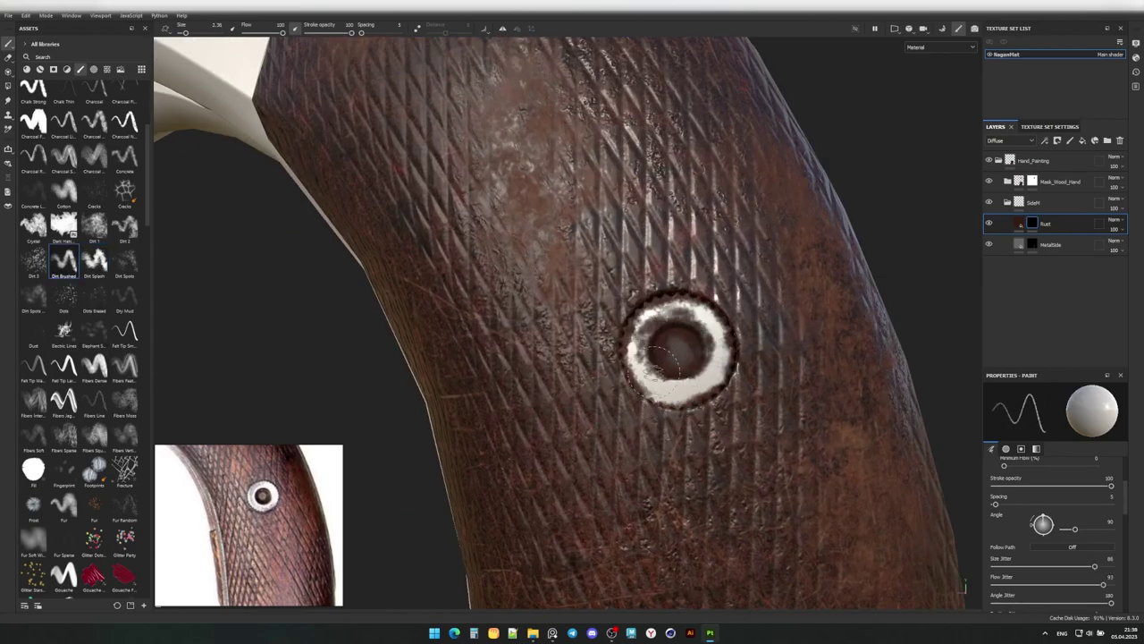
{"action": "left_click_drag", "start_coordinate": [679, 393], "coordinate": [719, 349], "text": "alt"}
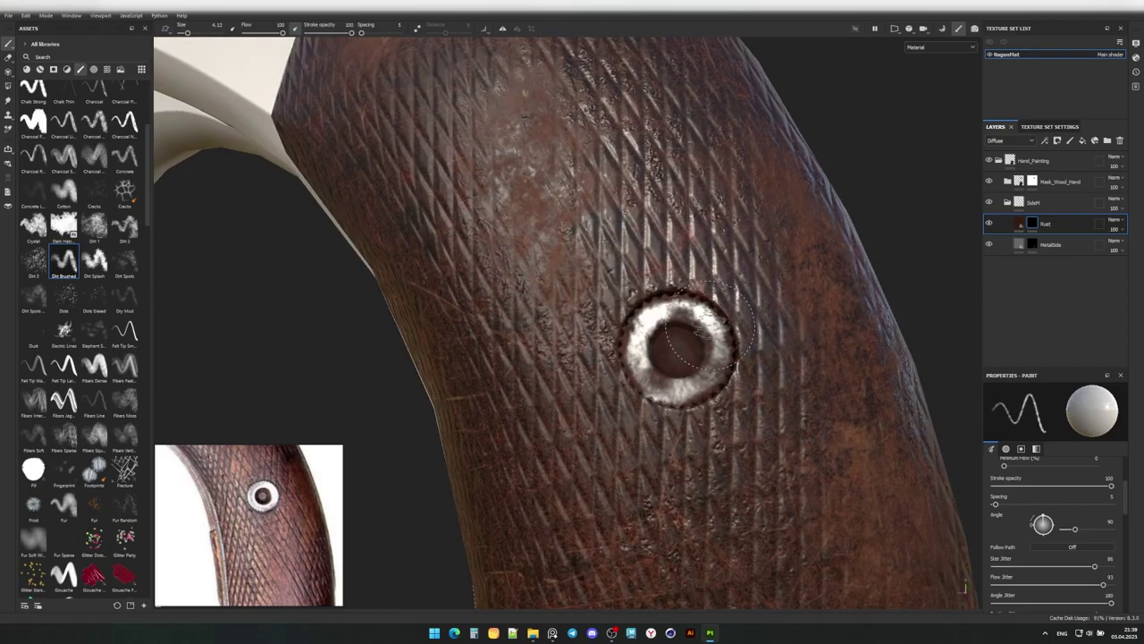
{"action": "scroll", "coordinate": [716, 344], "scroll_direction": "down", "scroll_amount": 5}
{"action": "scroll", "coordinate": [742, 393], "scroll_direction": "up", "scroll_amount": 5}
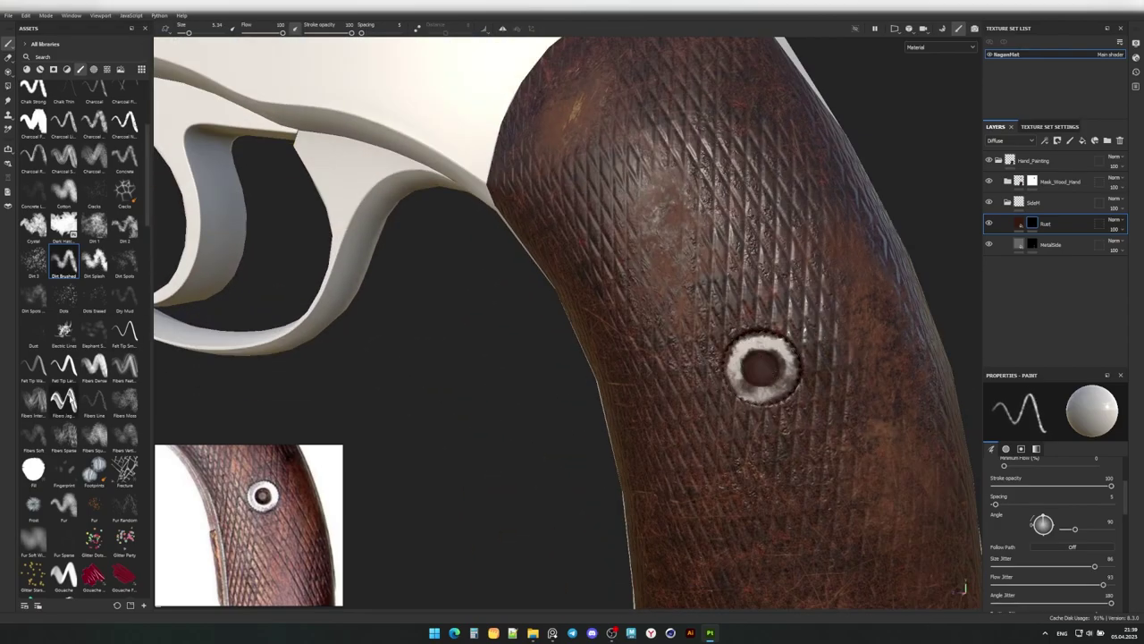
{"action": "scroll", "coordinate": [80, 313], "scroll_direction": "down", "scroll_amount": 5}
{"action": "scroll", "coordinate": [80, 313], "scroll_direction": "down", "scroll_amount": 5}
Spawn physical-paint liquid streaks over the grip, then return to the regular paint brush.
{"action": "left_click", "coordinate": [125, 438]}
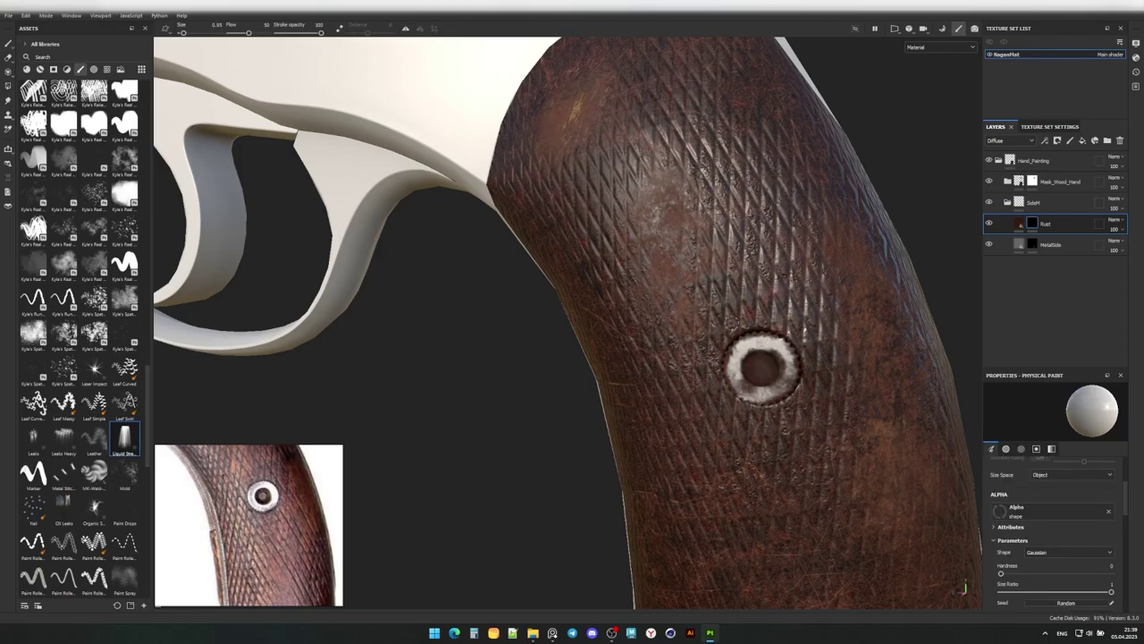
{"action": "left_click", "coordinate": [698, 384]}
{"action": "scroll", "coordinate": [533, 322], "scroll_direction": "down", "scroll_amount": 5}
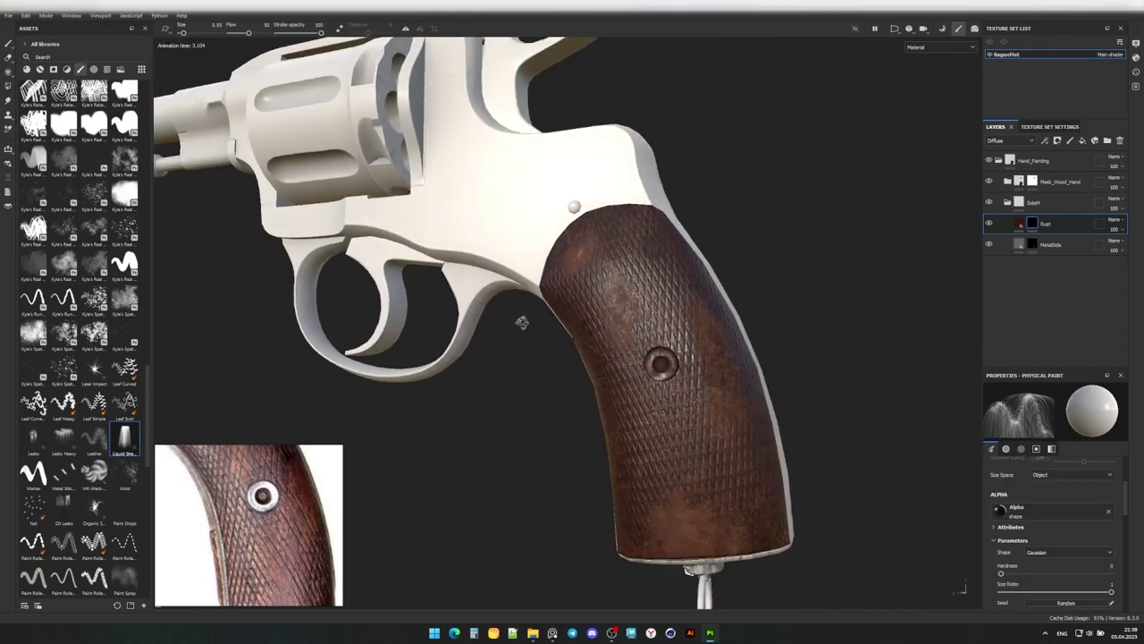
{"action": "scroll", "coordinate": [533, 322], "scroll_direction": "up", "scroll_amount": 5}
{"action": "scroll", "coordinate": [533, 322], "scroll_direction": "down", "scroll_amount": 5}
{"action": "scroll", "coordinate": [533, 321], "scroll_direction": "up", "scroll_amount": 6}
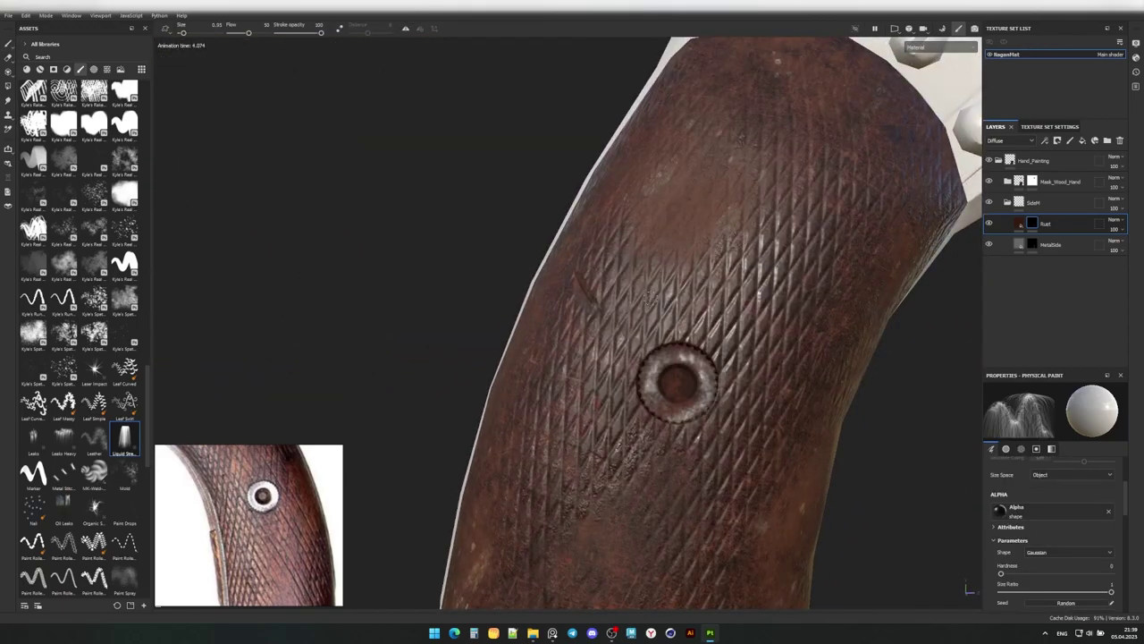
{"action": "scroll", "coordinate": [677, 380], "scroll_direction": "down", "scroll_amount": 5}
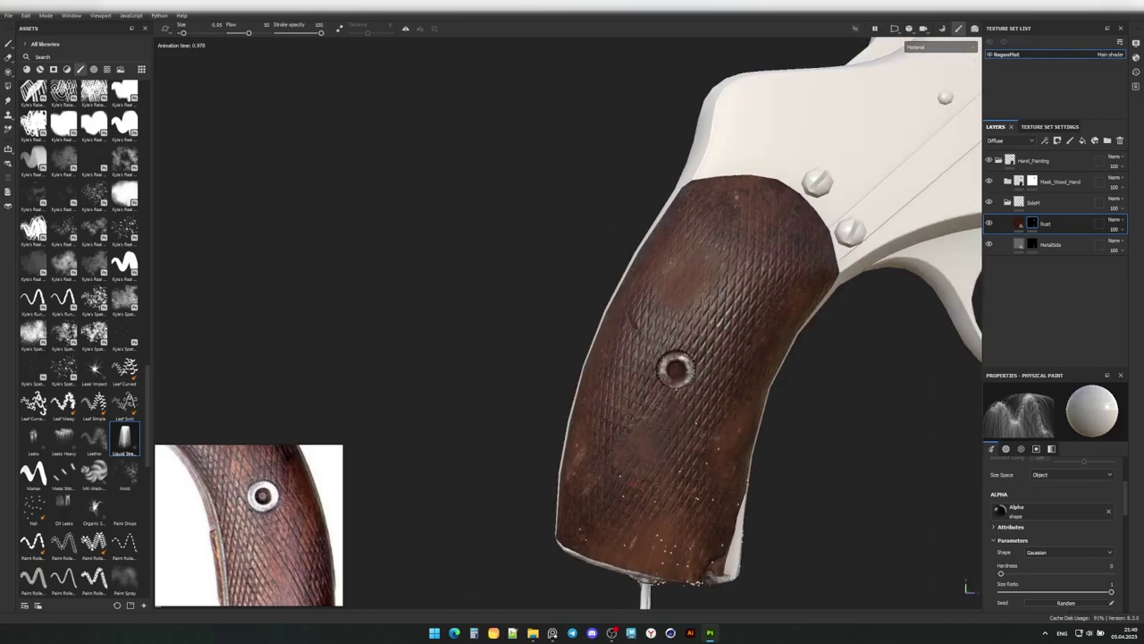
{"action": "scroll", "coordinate": [677, 380], "scroll_direction": "up", "scroll_amount": 2}
{"action": "left_click_drag", "start_coordinate": [626, 358], "coordinate": [537, 357], "text": "alt"}
{"action": "scroll", "coordinate": [572, 322], "scroll_direction": "down", "scroll_amount": 6}
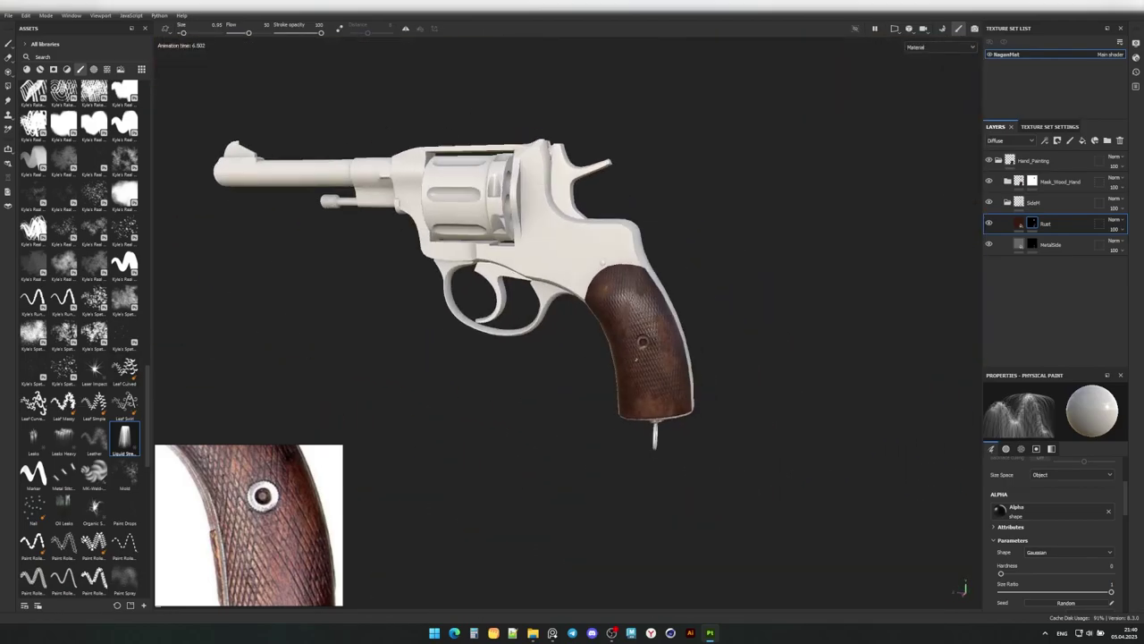
{"action": "scroll", "coordinate": [642, 341], "scroll_direction": "up", "scroll_amount": 5}
{"action": "key", "text": "1"}
{"action": "scroll", "coordinate": [631, 329], "scroll_direction": "up", "scroll_amount": 3}
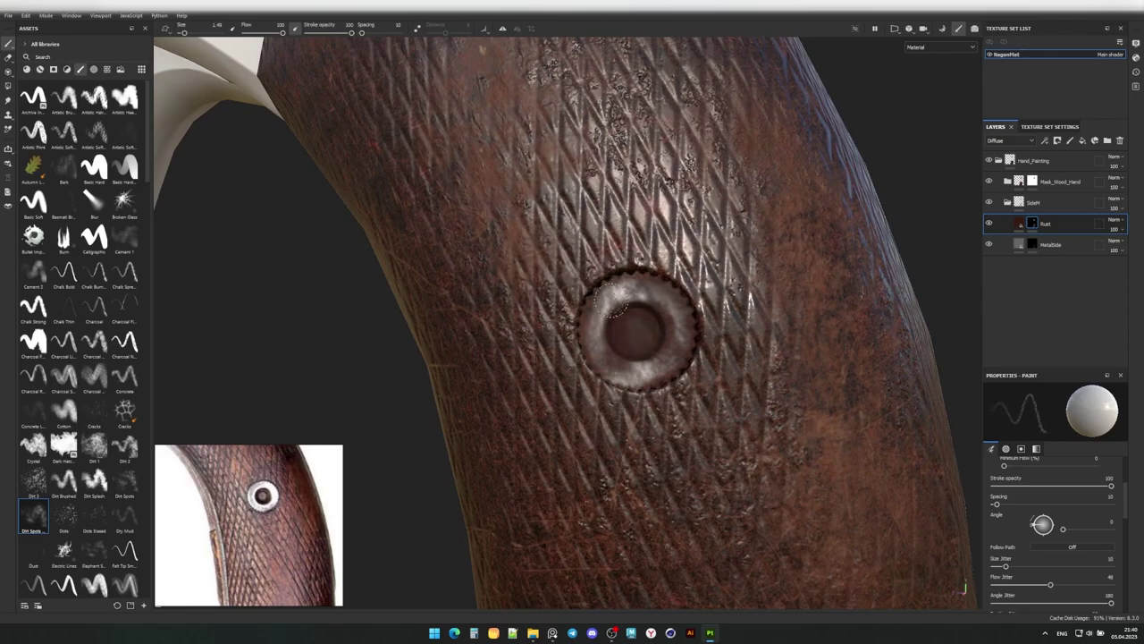
Shrink the brush and give the MetalSide fill a darker grey diffuse colour.
{"action": "left_click_drag", "start_coordinate": [635, 330], "coordinate": [536, 358], "text": "alt"}
{"action": "scroll", "coordinate": [636, 331], "scroll_direction": "down", "scroll_amount": 3}
{"action": "scroll", "coordinate": [626, 339], "scroll_direction": "up", "scroll_amount": 2}
{"action": "left_click", "coordinate": [1050, 244]}
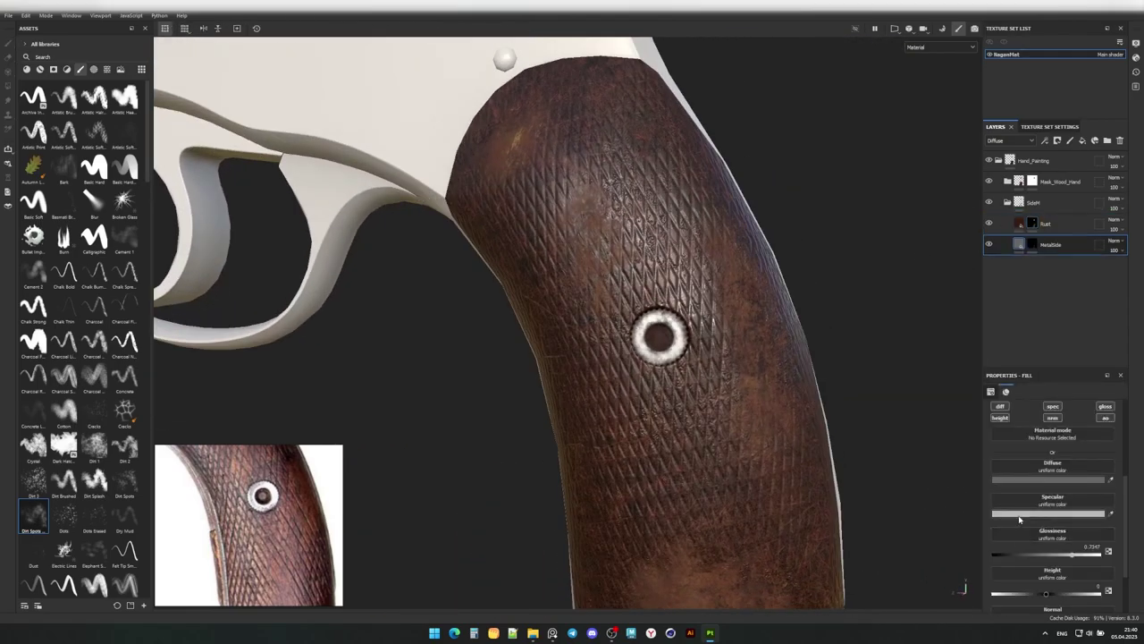
{"action": "left_click", "coordinate": [1055, 474]}
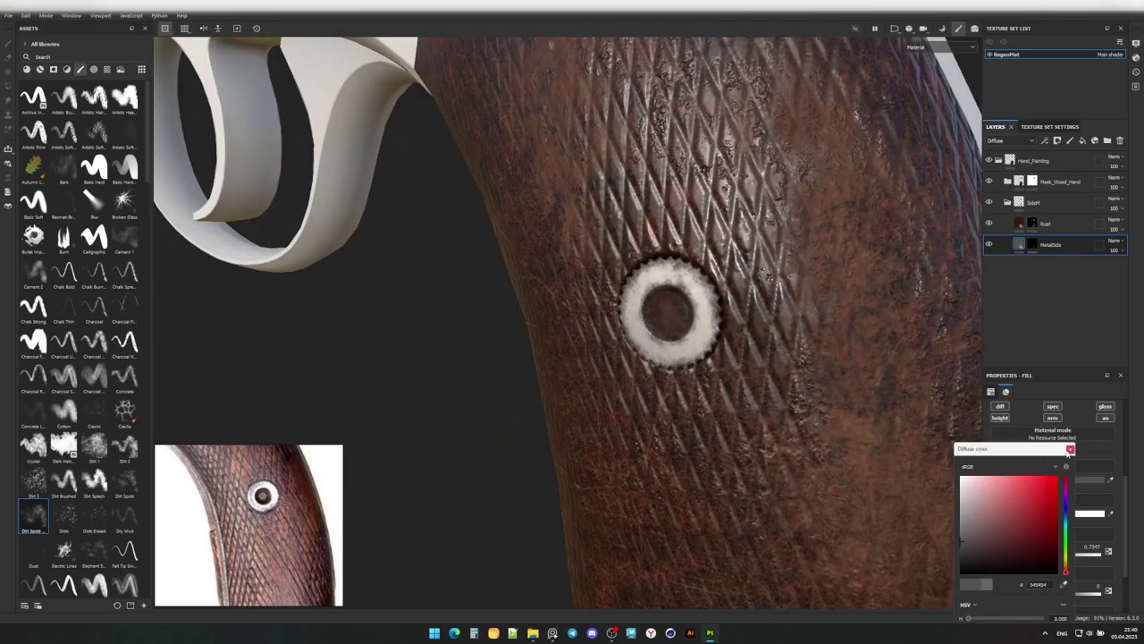
{"action": "left_click", "coordinate": [1070, 448]}
{"action": "left_click_drag", "start_coordinate": [894, 376], "coordinate": [723, 282], "text": "alt"}
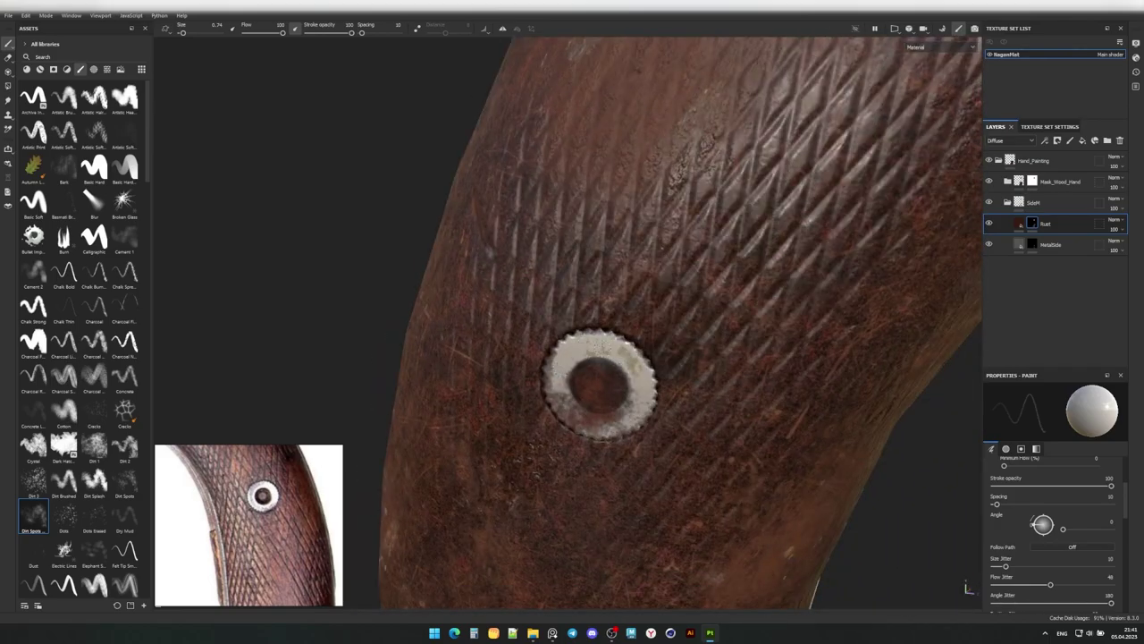
Orbit around the revolver to inspect the grip's back edge, expanding and collapsing the wood folder.
{"action": "left_click_drag", "start_coordinate": [594, 350], "coordinate": [301, 359], "text": "alt"}
{"action": "scroll", "coordinate": [375, 340], "scroll_direction": "down", "scroll_amount": 5}
{"action": "left_click_drag", "start_coordinate": [432, 319], "coordinate": [501, 304], "text": "alt"}
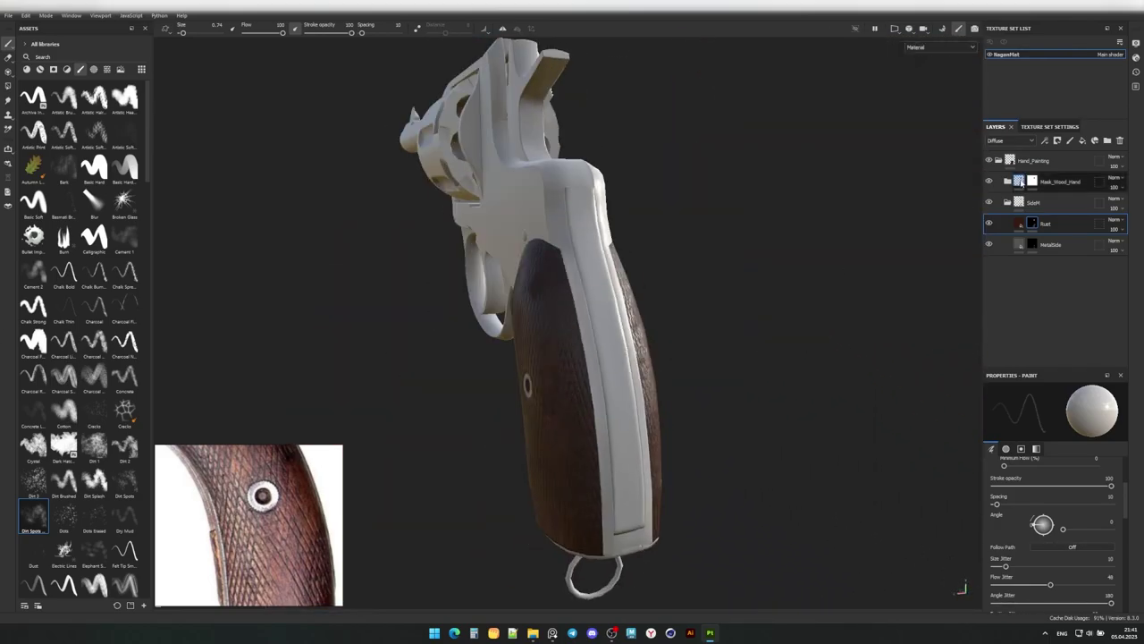
{"action": "scroll", "coordinate": [281, 506], "scroll_direction": "down", "scroll_amount": 2}
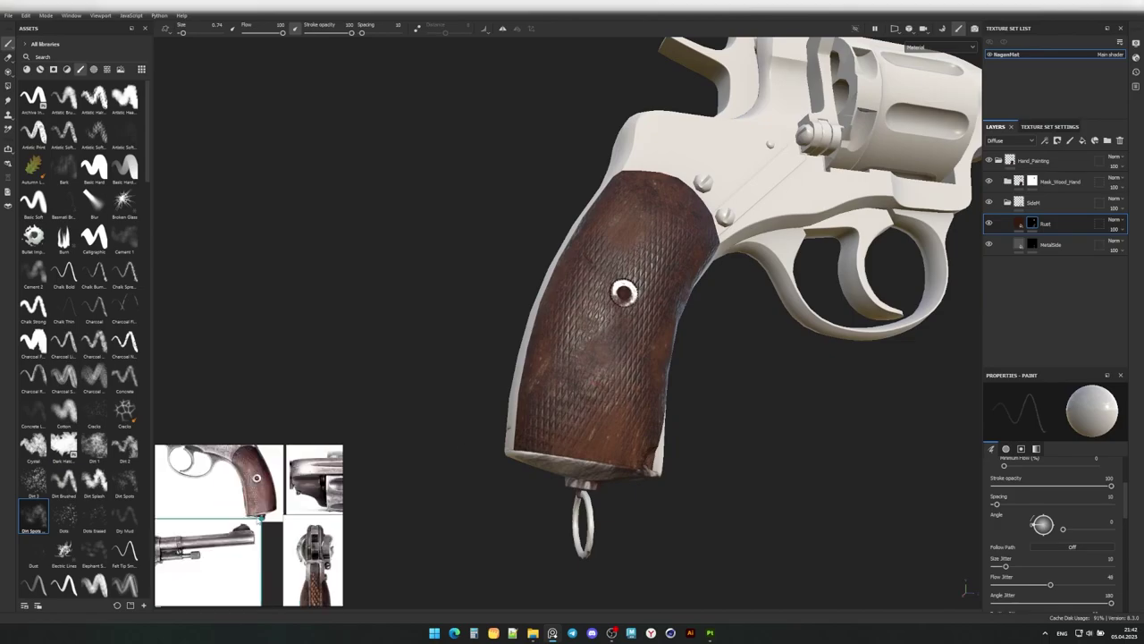
{"action": "scroll", "coordinate": [282, 506], "scroll_direction": "down", "scroll_amount": 2}
{"action": "scroll", "coordinate": [281, 506], "scroll_direction": "up", "scroll_amount": 3}
{"action": "mouse_move", "coordinate": [724, 438]}
{"action": "left_mouse_down", "text": "alt"}
{"action": "mouse_move", "coordinate": [544, 296]}
{"action": "mouse_move", "coordinate": [592, 345]}
{"action": "mouse_move", "coordinate": [643, 336]}
{"action": "mouse_move", "coordinate": [767, 238]}
{"action": "mouse_move", "coordinate": [621, 389]}
{"action": "mouse_move", "coordinate": [769, 269]}
{"action": "left_mouse_up", "text": "alt"}
{"action": "scroll", "coordinate": [544, 296], "scroll_direction": "up", "scroll_amount": 3}
{"action": "left_click", "coordinate": [1016, 204]}
{"action": "left_click", "coordinate": [1016, 204]}
Inspect the Hand layer's Color Selection effect with the colour ID map shown on the model.
{"action": "left_click", "coordinate": [1016, 203]}
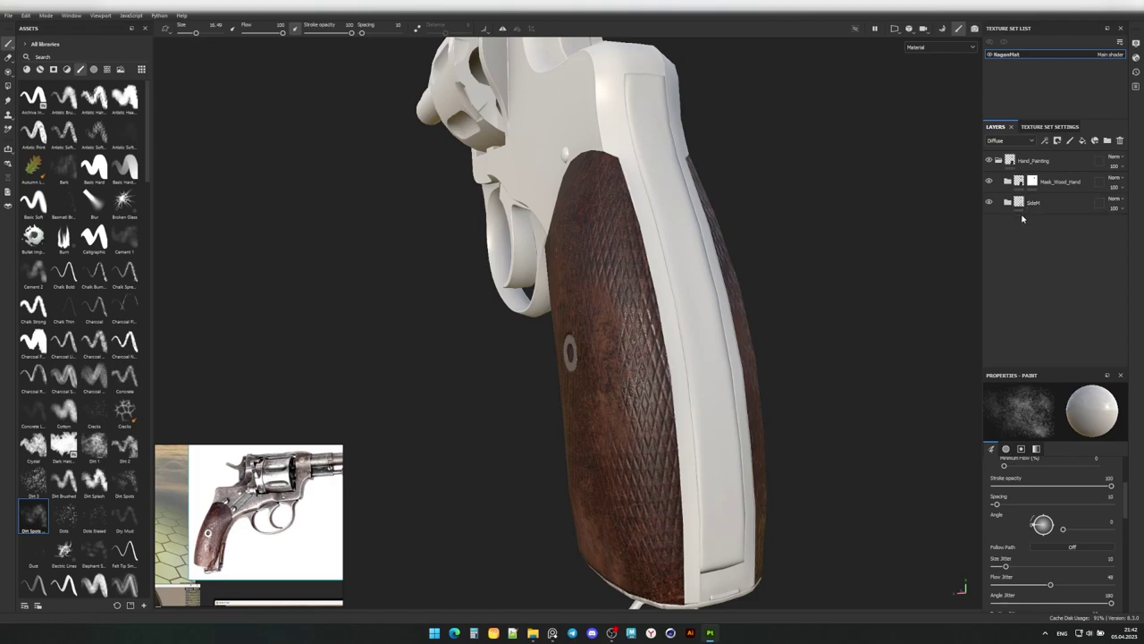
{"action": "left_click", "coordinate": [1037, 203]}
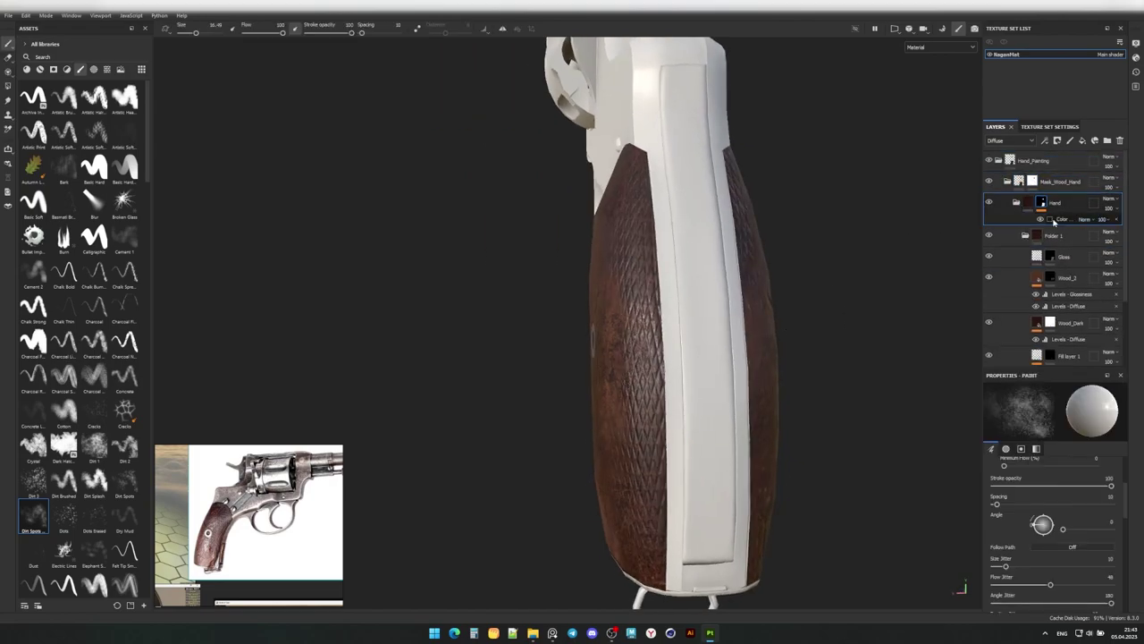
{"action": "left_click", "coordinate": [1068, 219]}
{"action": "mouse_move", "coordinate": [572, 340]}
{"action": "left_mouse_down", "text": "alt"}
{"action": "mouse_move", "coordinate": [644, 328]}
{"action": "mouse_move", "coordinate": [634, 320]}
{"action": "mouse_move", "coordinate": [719, 387]}
{"action": "left_mouse_up", "text": "alt"}
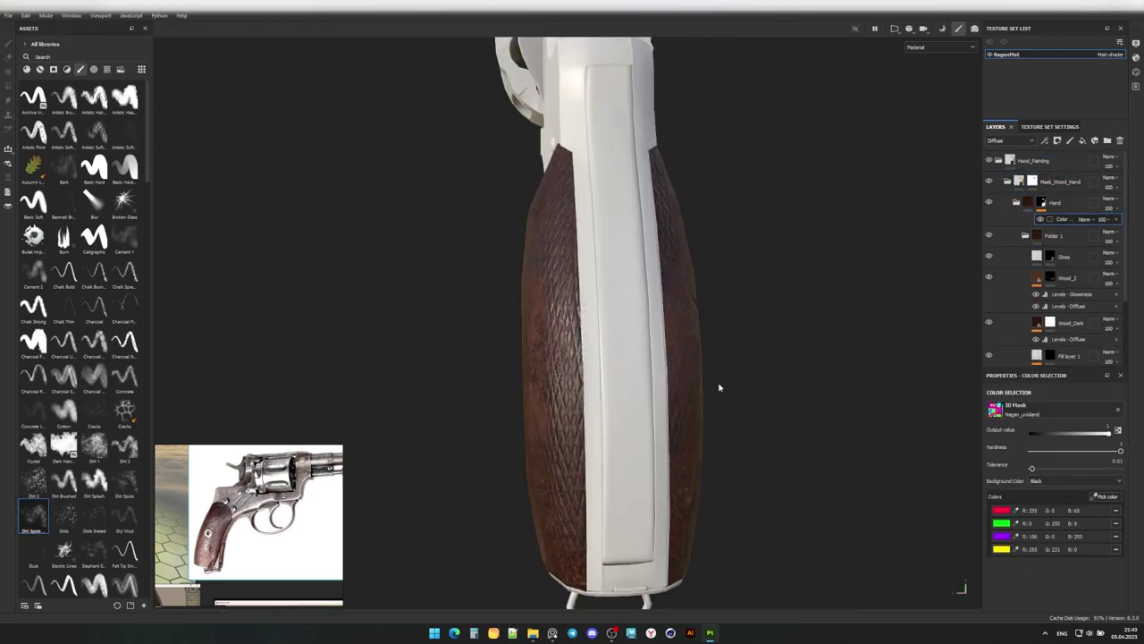
{"action": "left_click", "coordinate": [1106, 498]}
Polygon-fill the grip's back strap into the Mask_Wood_Hand mask.
{"action": "left_click", "coordinate": [697, 417]}
{"action": "left_click", "coordinate": [1032, 181]}
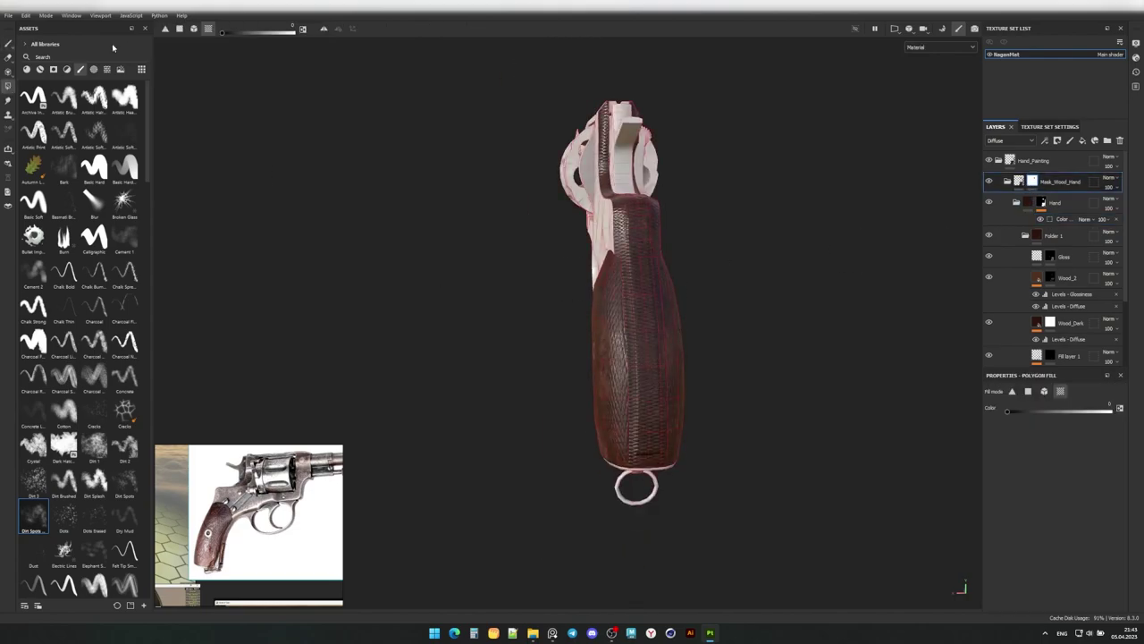
{"action": "scroll", "coordinate": [710, 353], "scroll_direction": "up", "scroll_amount": 5}
{"action": "mouse_move", "coordinate": [710, 352]}
{"action": "left_mouse_down", "text": "alt"}
{"action": "mouse_move", "coordinate": [758, 263]}
{"action": "mouse_move", "coordinate": [506, 353]}
{"action": "mouse_move", "coordinate": [560, 313]}
{"action": "mouse_move", "coordinate": [616, 322]}
{"action": "left_mouse_up", "text": "alt"}
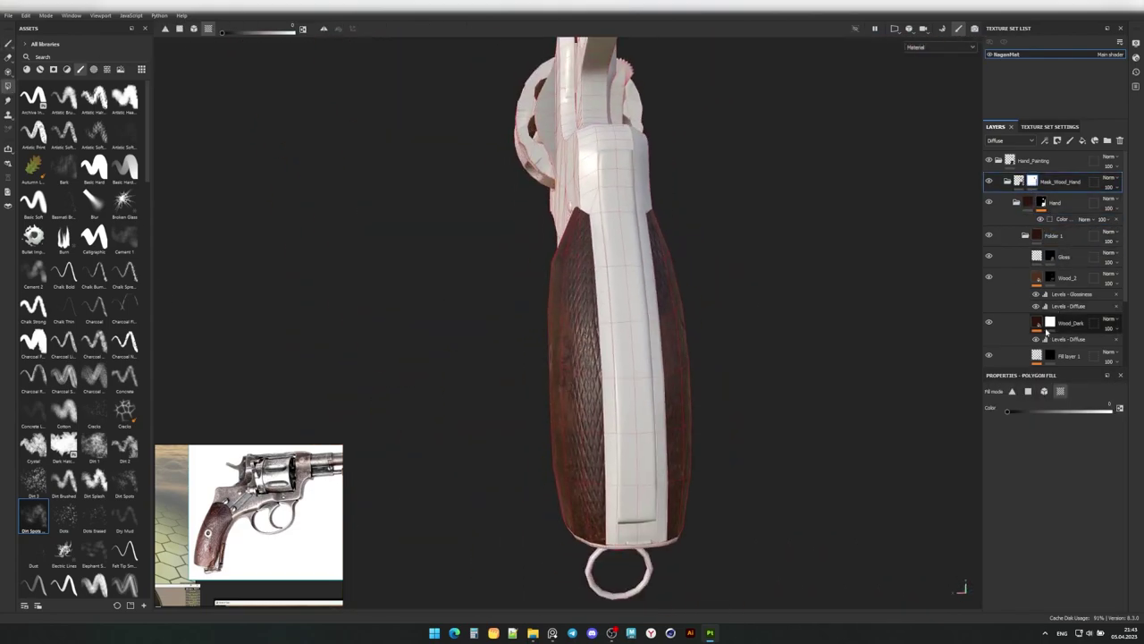
{"action": "left_click", "coordinate": [624, 284]}
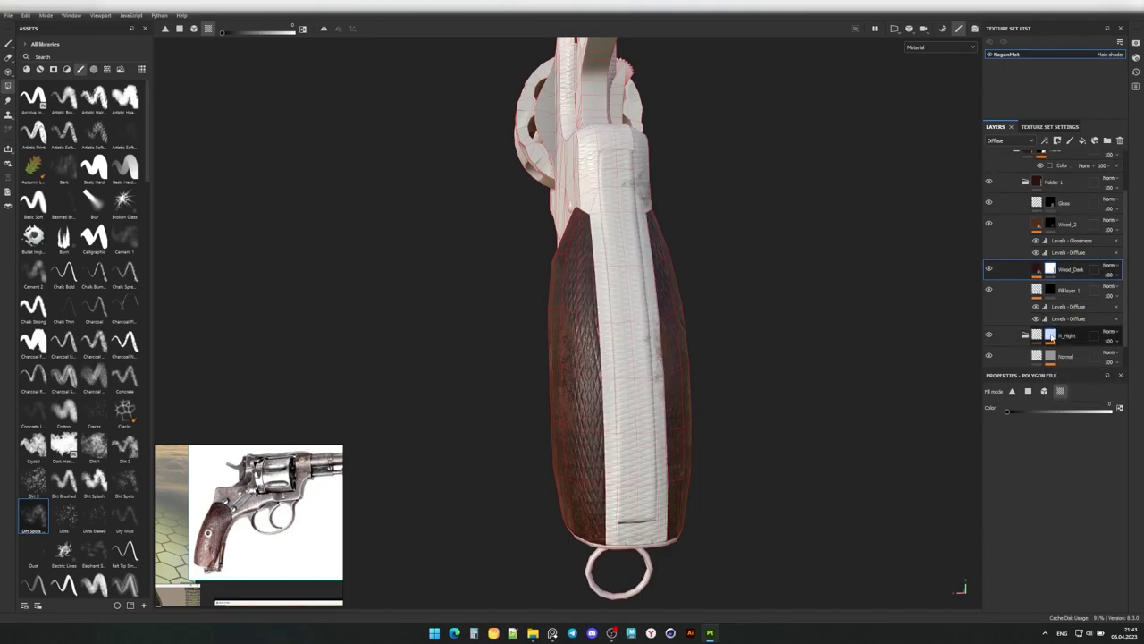
{"action": "scroll", "coordinate": [1062, 318], "scroll_direction": "down", "scroll_amount": 1}
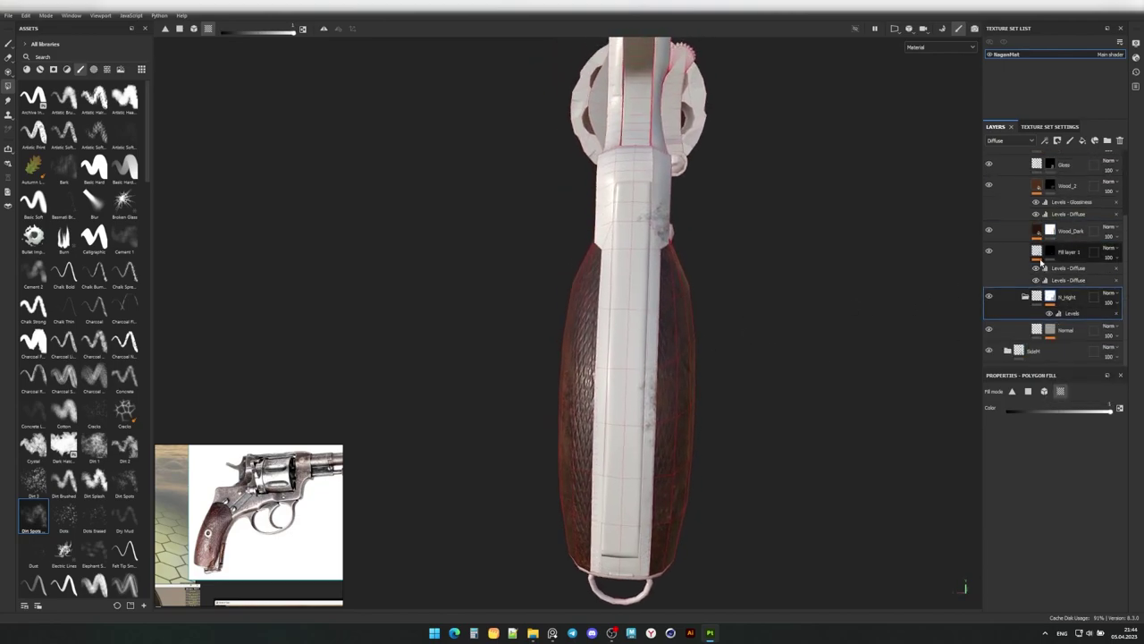
{"action": "left_click_drag", "start_coordinate": [564, 312], "coordinate": [626, 304], "text": "alt"}
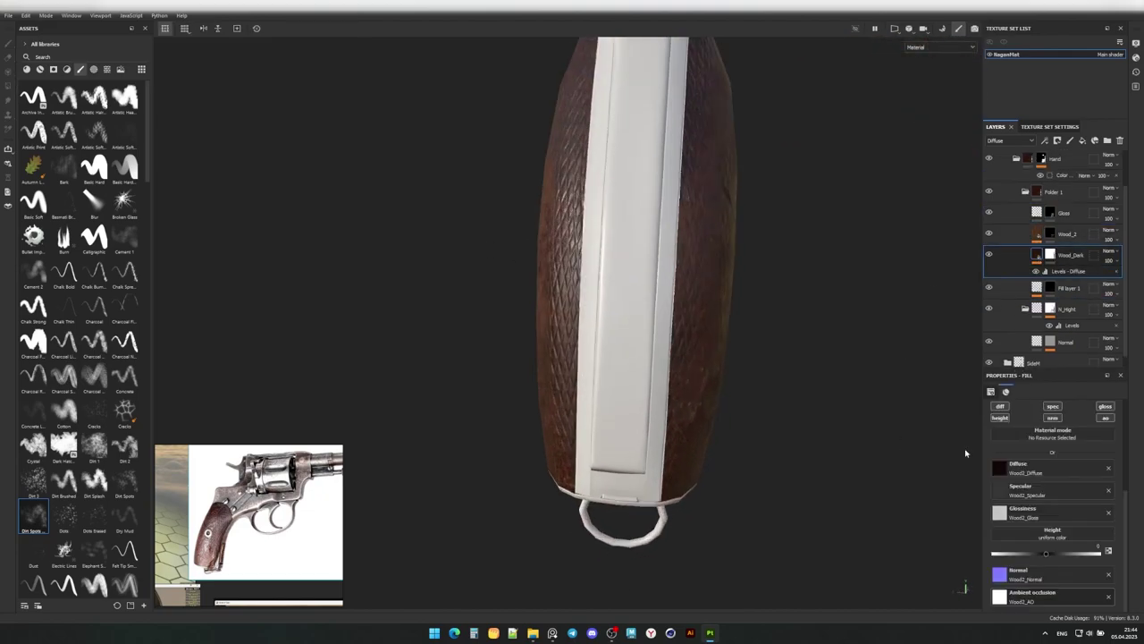
Paint dark wood onto the panel at the base of the back strap.
{"action": "key", "text": "1"}
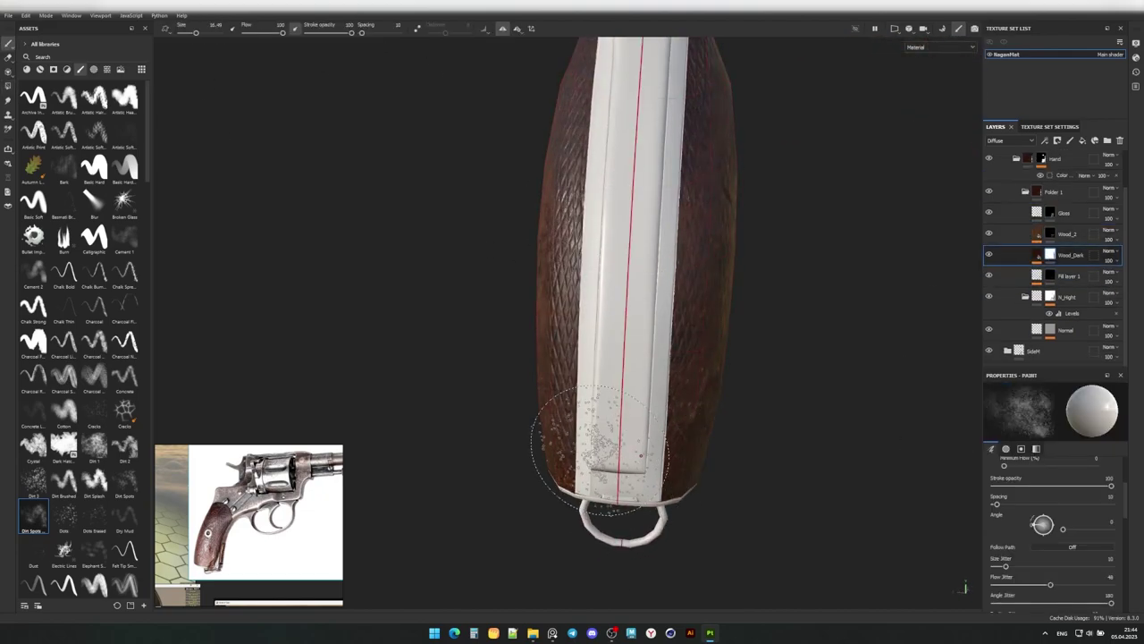
{"action": "scroll", "coordinate": [465, 295], "scroll_direction": "up", "scroll_amount": 3}
{"action": "scroll", "coordinate": [616, 391], "scroll_direction": "up", "scroll_amount": 2}
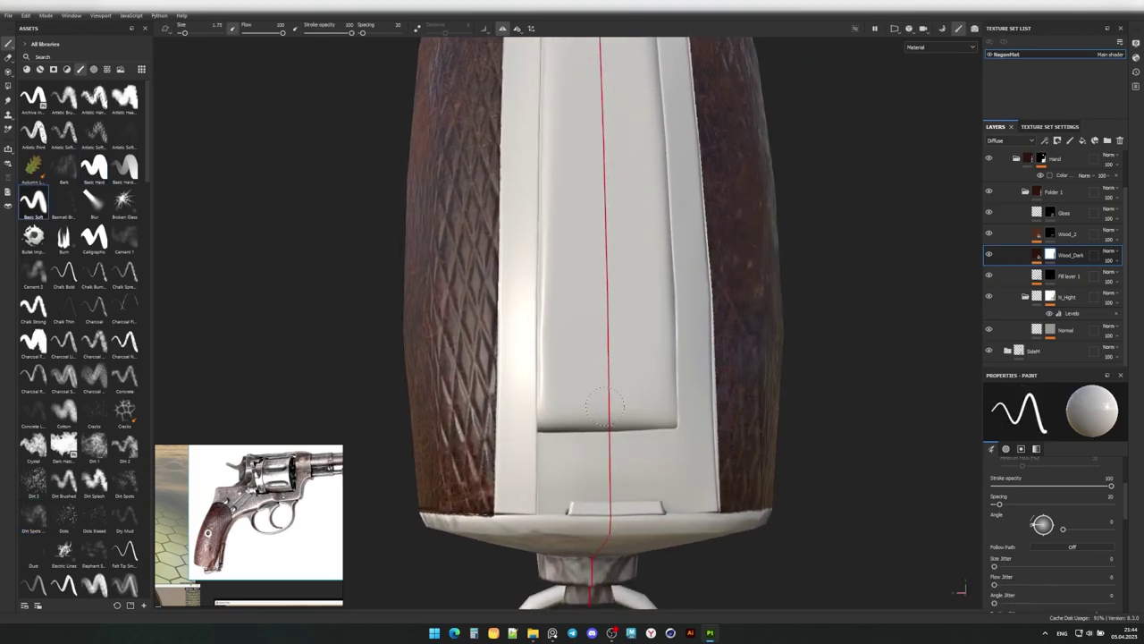
{"action": "left_click_drag", "start_coordinate": [545, 402], "coordinate": [680, 402]}
{"action": "mouse_move", "coordinate": [729, 434]}
{"action": "left_mouse_down"}
{"action": "mouse_move", "coordinate": [543, 439]}
{"action": "mouse_move", "coordinate": [716, 426]}
{"action": "left_mouse_up"}
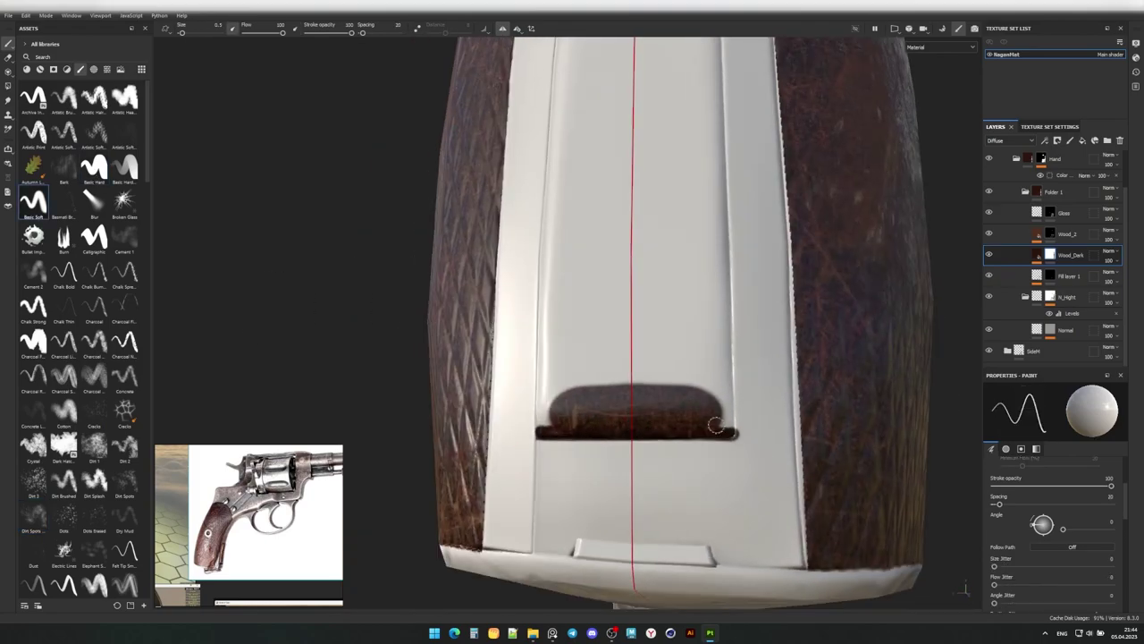
{"action": "scroll", "coordinate": [716, 414], "scroll_direction": "down", "scroll_amount": 1}
{"action": "scroll", "coordinate": [680, 425], "scroll_direction": "down", "scroll_amount": 2}
{"action": "scroll", "coordinate": [644, 438], "scroll_direction": "down", "scroll_amount": 3}
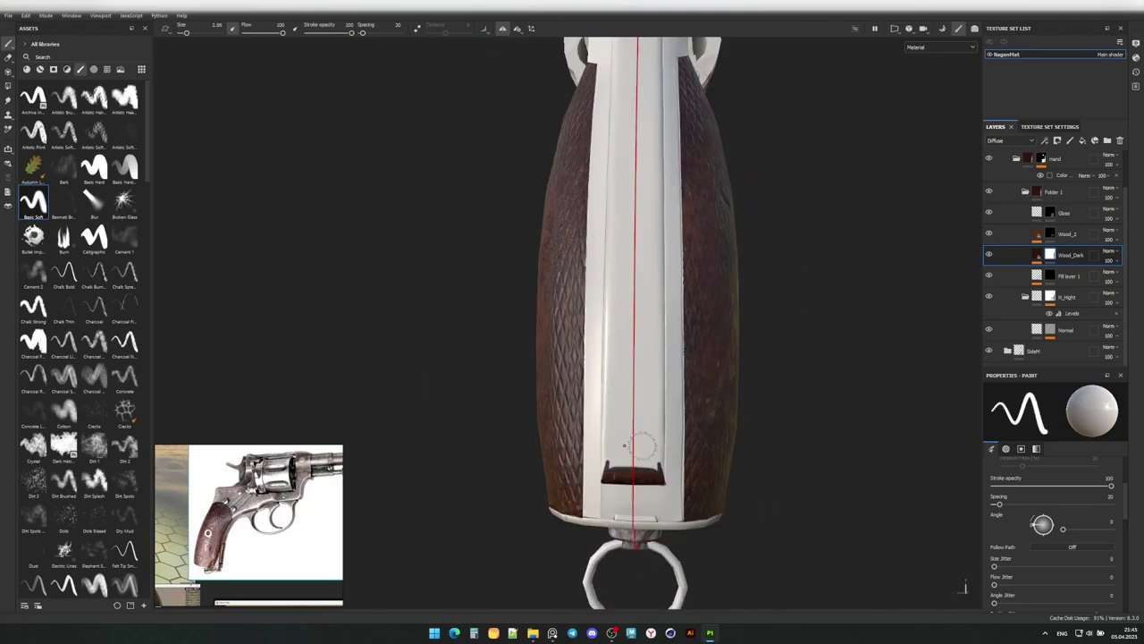
Paint dark wood up the grip's centre strip and check it by toggling layer visibility.
{"action": "left_click_drag", "start_coordinate": [610, 422], "coordinate": [617, 202]}
{"action": "middle_click_drag", "start_coordinate": [617, 201], "coordinate": [616, 358], "text": "alt"}
{"action": "left_click_drag", "start_coordinate": [626, 447], "coordinate": [604, 168]}
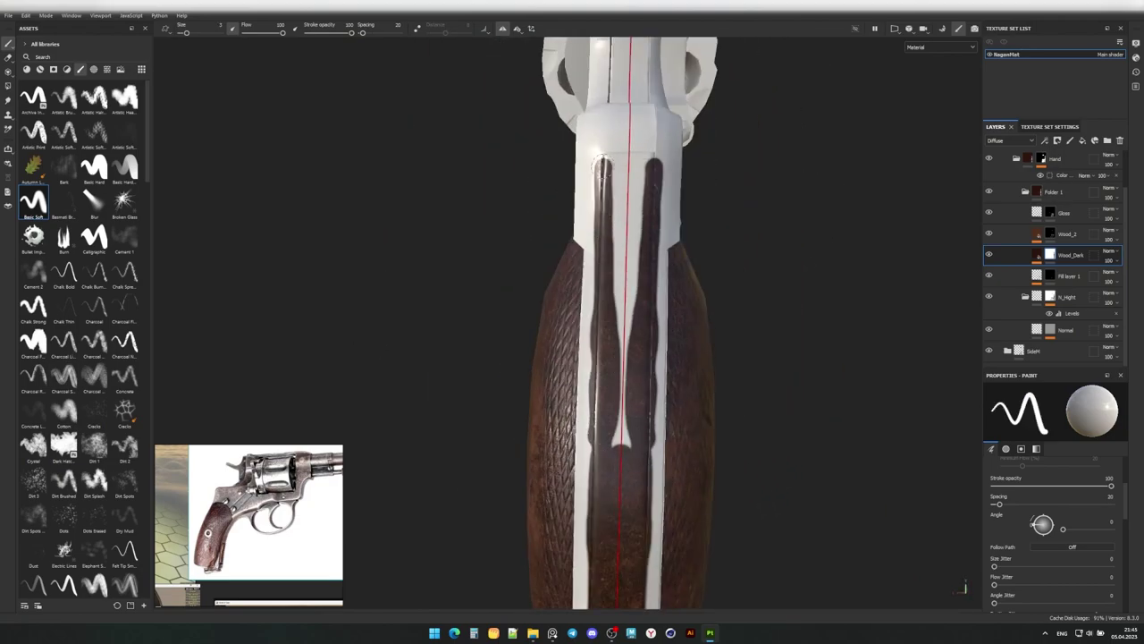
{"action": "left_click_drag", "start_coordinate": [619, 357], "coordinate": [804, 357], "text": "alt"}
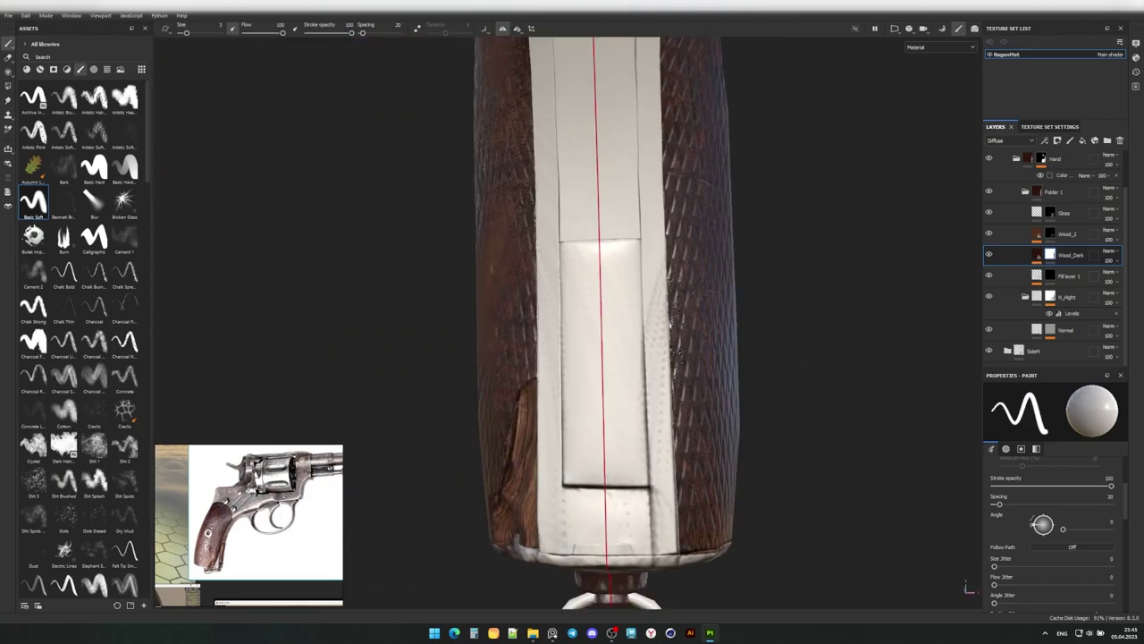
{"action": "scroll", "coordinate": [1076, 206], "scroll_direction": "up", "scroll_amount": 2}
{"action": "left_click", "coordinate": [1075, 206]}
{"action": "left_click", "coordinate": [1051, 299]}
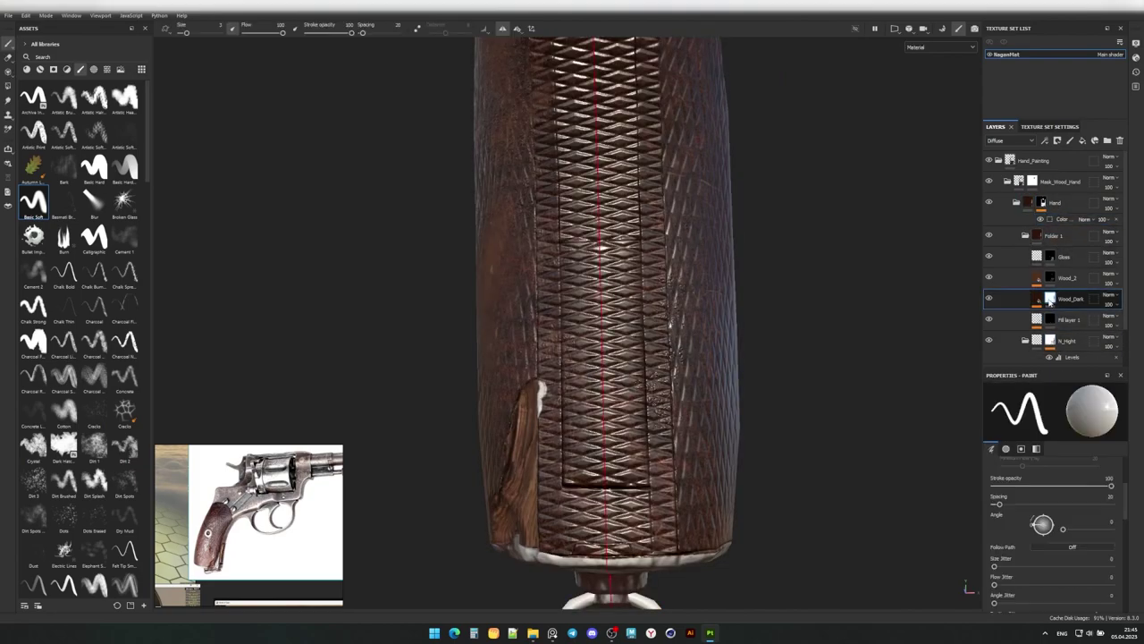
Switch to Polygon Fill, turn the grip to a new angle, and select the Rust layer.
{"action": "left_click", "coordinate": [7, 83]}
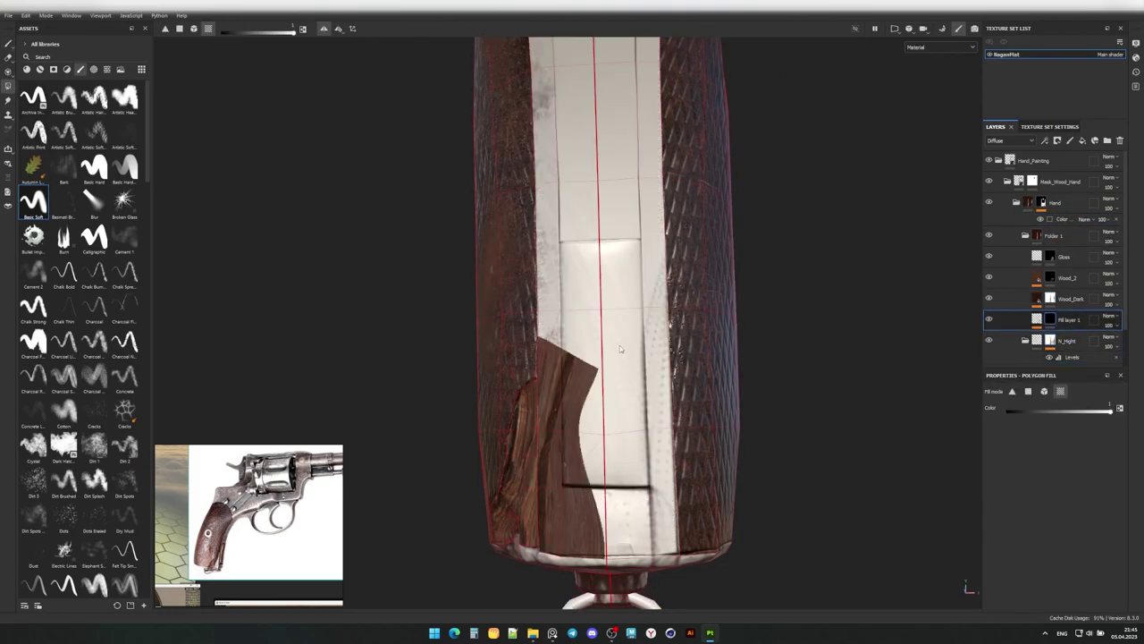
{"action": "mouse_move", "coordinate": [629, 312]}
{"action": "left_mouse_down", "text": "alt"}
{"action": "mouse_move", "coordinate": [608, 321]}
{"action": "mouse_move", "coordinate": [823, 302]}
{"action": "mouse_move", "coordinate": [572, 304]}
{"action": "mouse_move", "coordinate": [551, 287]}
{"action": "left_mouse_up", "text": "alt"}
{"action": "scroll", "coordinate": [1055, 268], "scroll_direction": "down", "scroll_amount": 2}
{"action": "left_click", "coordinate": [1046, 330]}
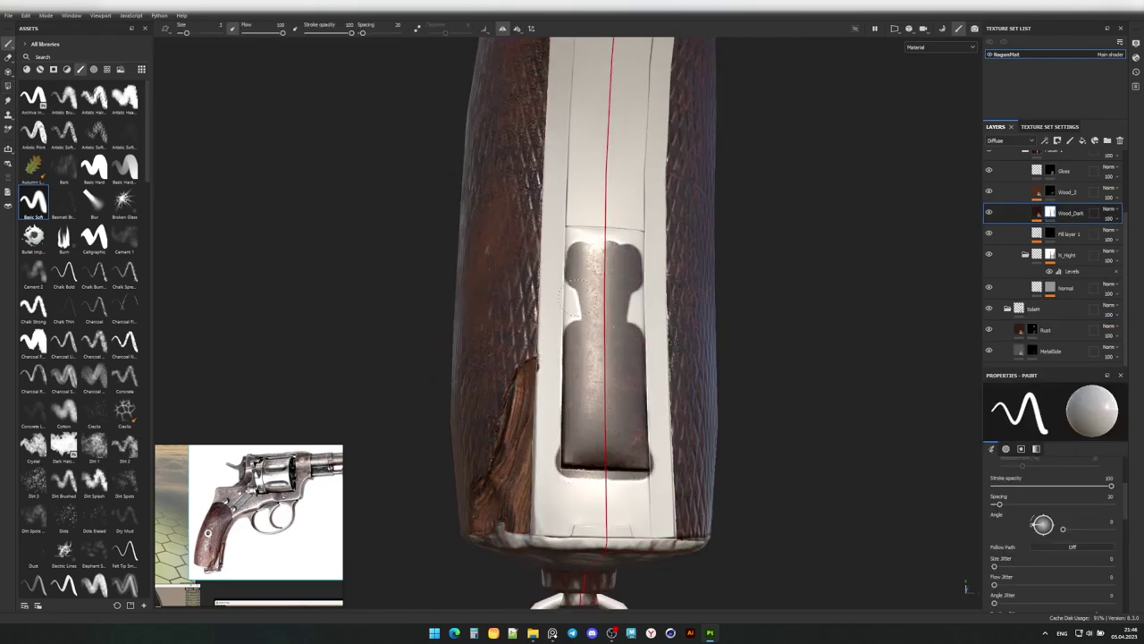
Dab dark paint on the grip, then face the back strap and enable symmetry painting.
{"action": "mouse_move", "coordinate": [585, 326]}
{"action": "left_mouse_down", "text": "alt"}
{"action": "mouse_move", "coordinate": [665, 324]}
{"action": "mouse_move", "coordinate": [613, 307]}
{"action": "left_mouse_up", "text": "alt"}
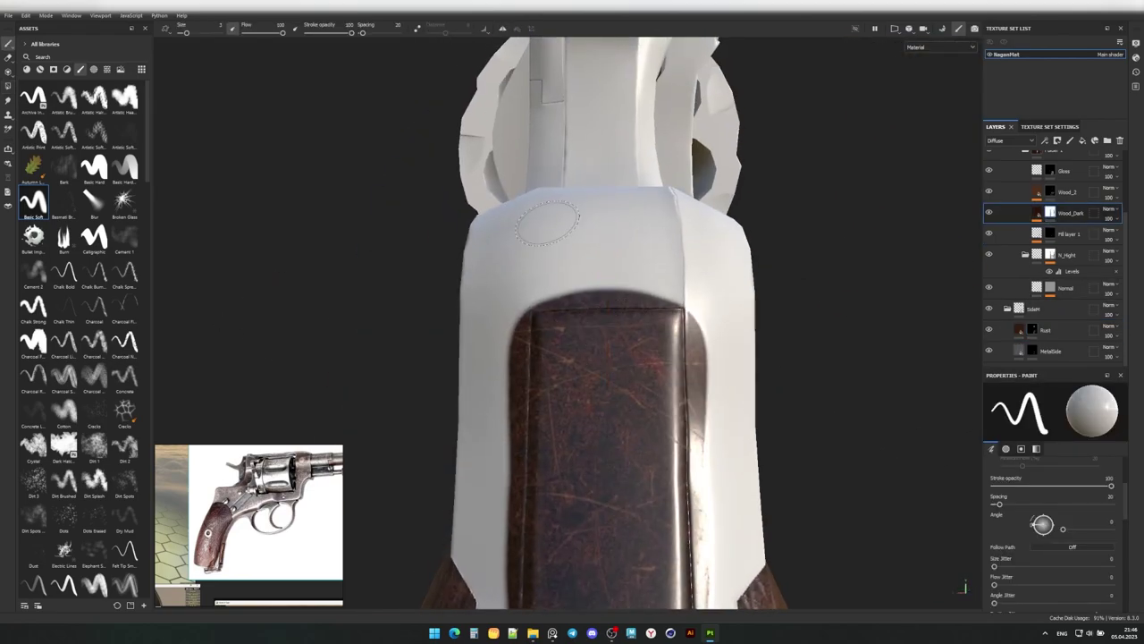
{"action": "left_click_drag", "start_coordinate": [547, 222], "coordinate": [526, 297], "text": "alt"}
{"action": "left_click", "coordinate": [525, 296]}
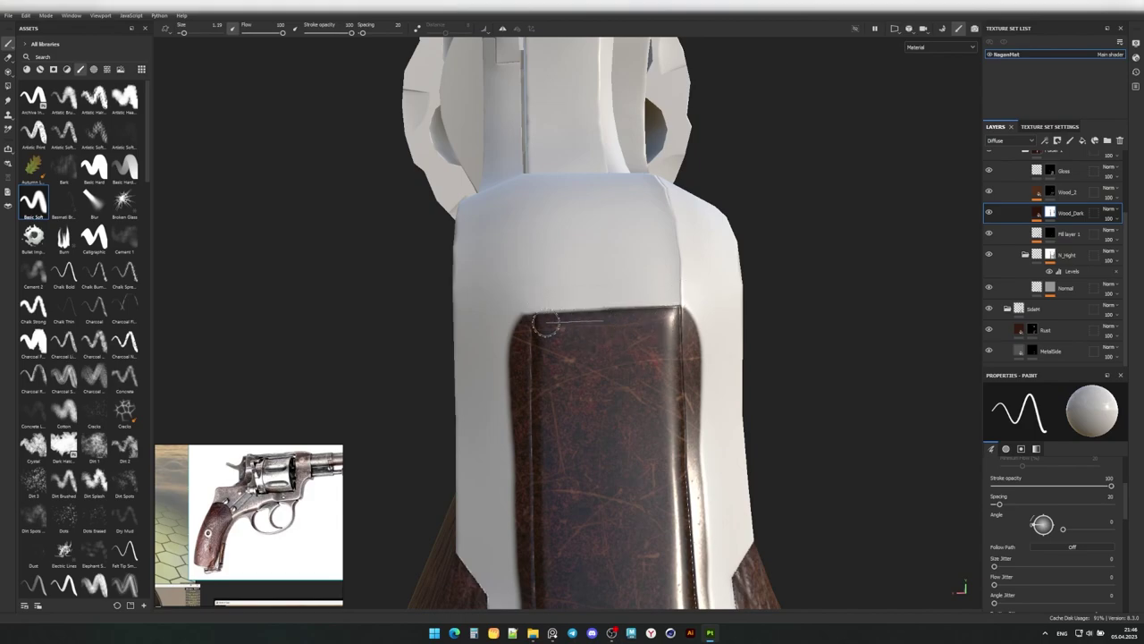
{"action": "left_click_drag", "start_coordinate": [545, 323], "coordinate": [582, 327], "text": "alt"}
{"action": "scroll", "coordinate": [582, 327], "scroll_direction": "up", "scroll_amount": 2}
{"action": "left_click_drag", "start_coordinate": [686, 319], "coordinate": [626, 322], "text": "alt"}
{"action": "key", "text": "l"}
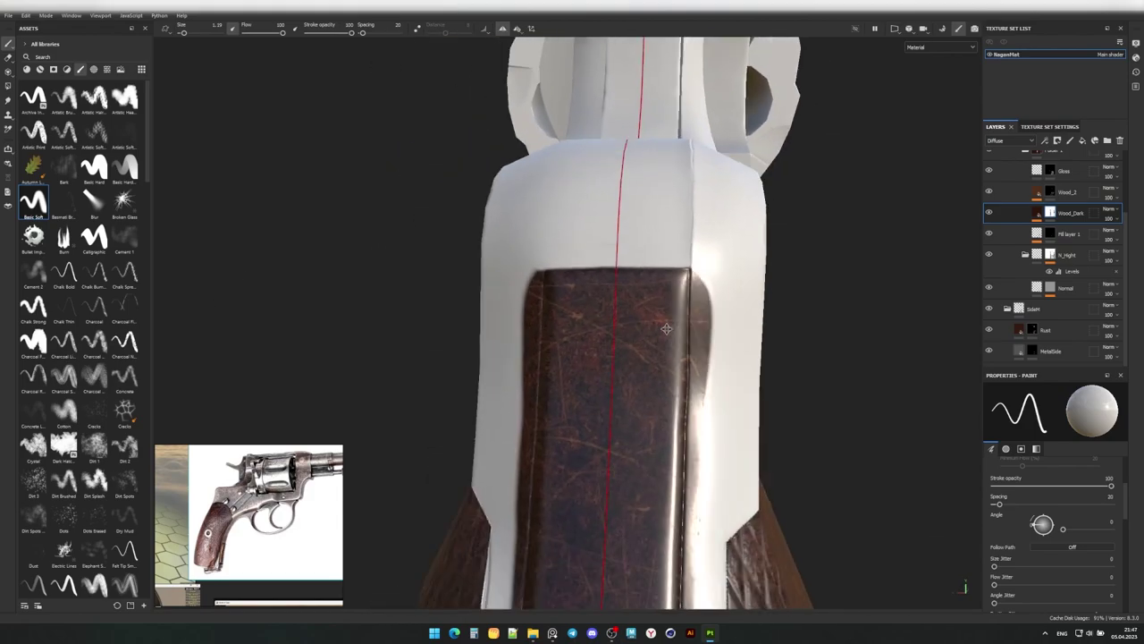
Orbit around the side panels and grip bottom, then re-enable symmetry on the back strap.
{"action": "scroll", "coordinate": [561, 322], "scroll_direction": "up", "scroll_amount": 1}
{"action": "left_click_drag", "start_coordinate": [642, 232], "coordinate": [643, 173], "text": "alt"}
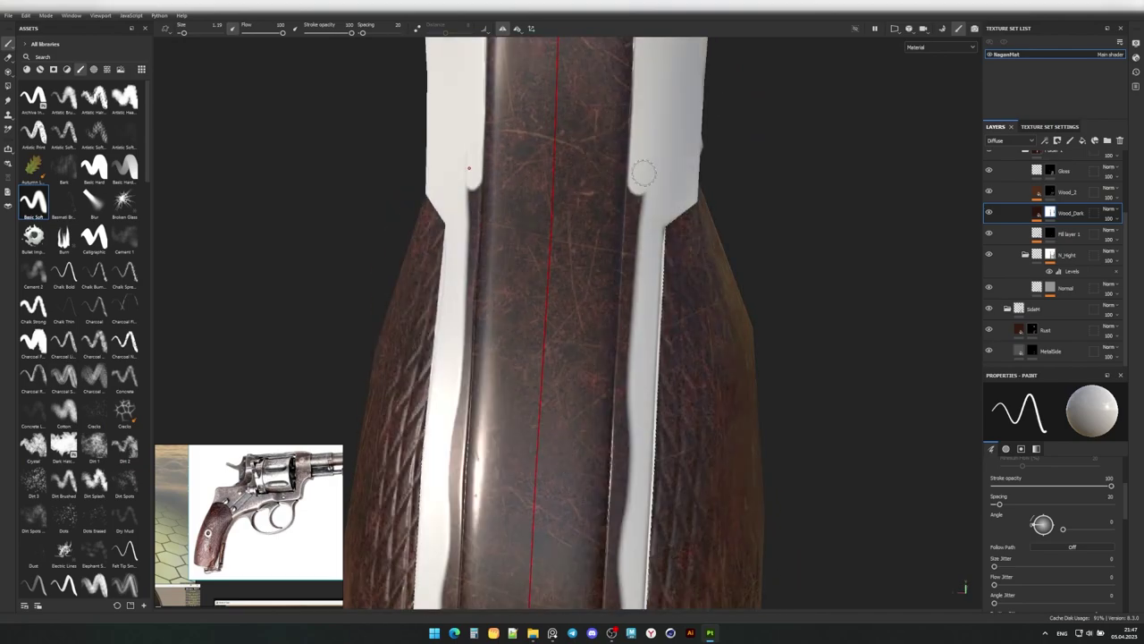
{"action": "left_click_drag", "start_coordinate": [645, 253], "coordinate": [617, 147], "text": "alt"}
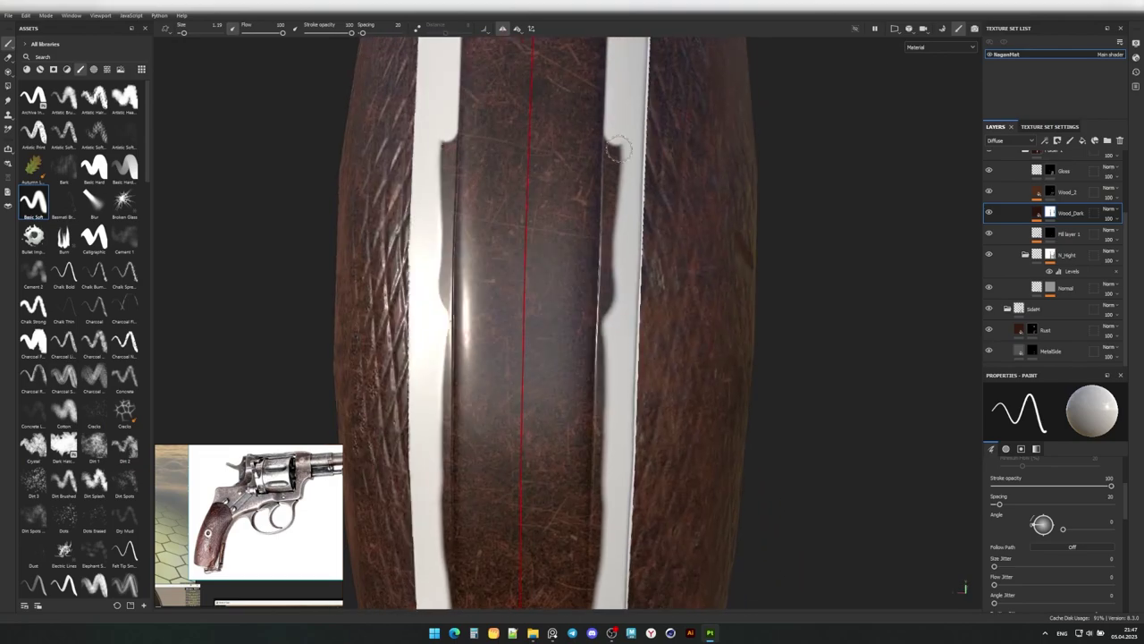
{"action": "left_click_drag", "start_coordinate": [606, 349], "coordinate": [590, 418], "text": "alt"}
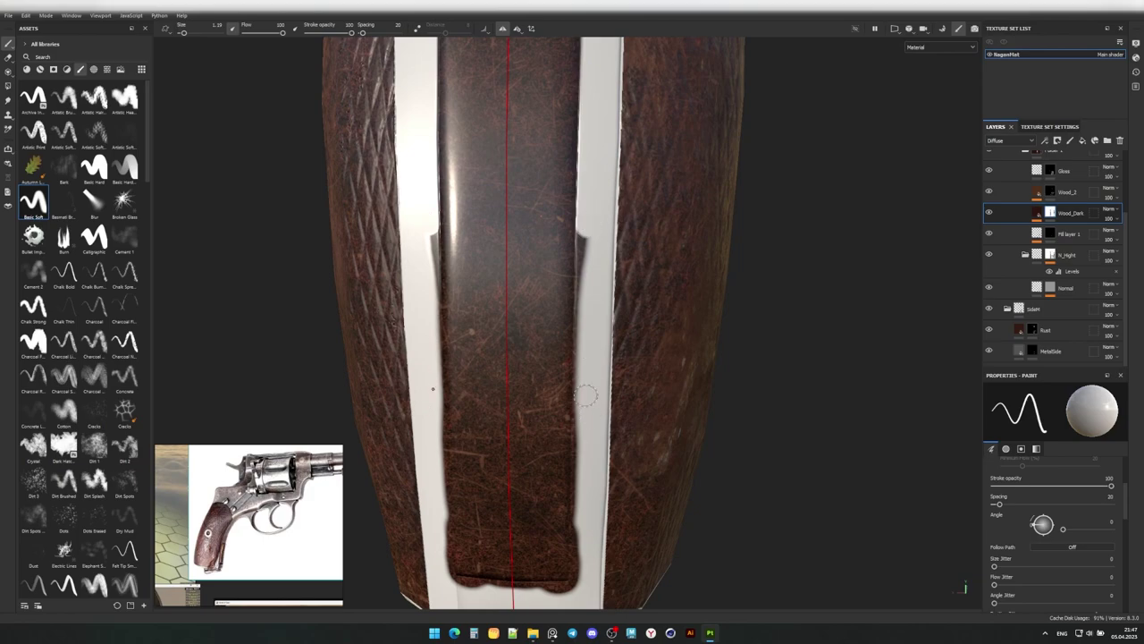
{"action": "right_click_drag", "start_coordinate": [581, 527], "coordinate": [582, 358], "text": "alt"}
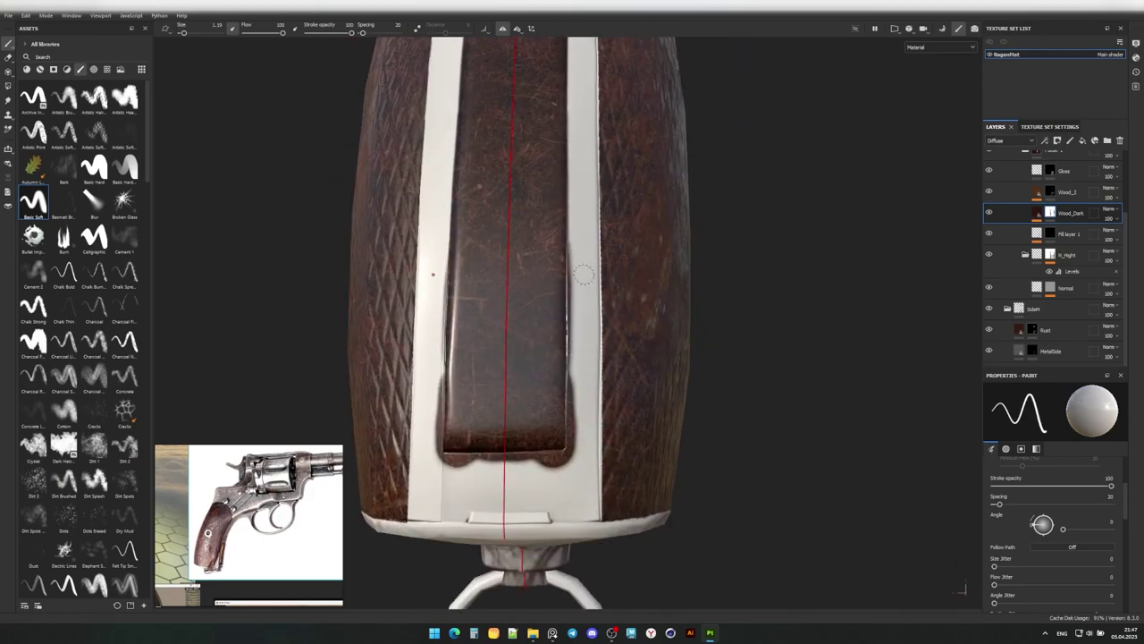
{"action": "mouse_move", "coordinate": [506, 464]}
{"action": "left_mouse_down", "text": "alt"}
{"action": "mouse_move", "coordinate": [506, 426]}
{"action": "mouse_move", "coordinate": [445, 440]}
{"action": "left_mouse_up", "text": "alt"}
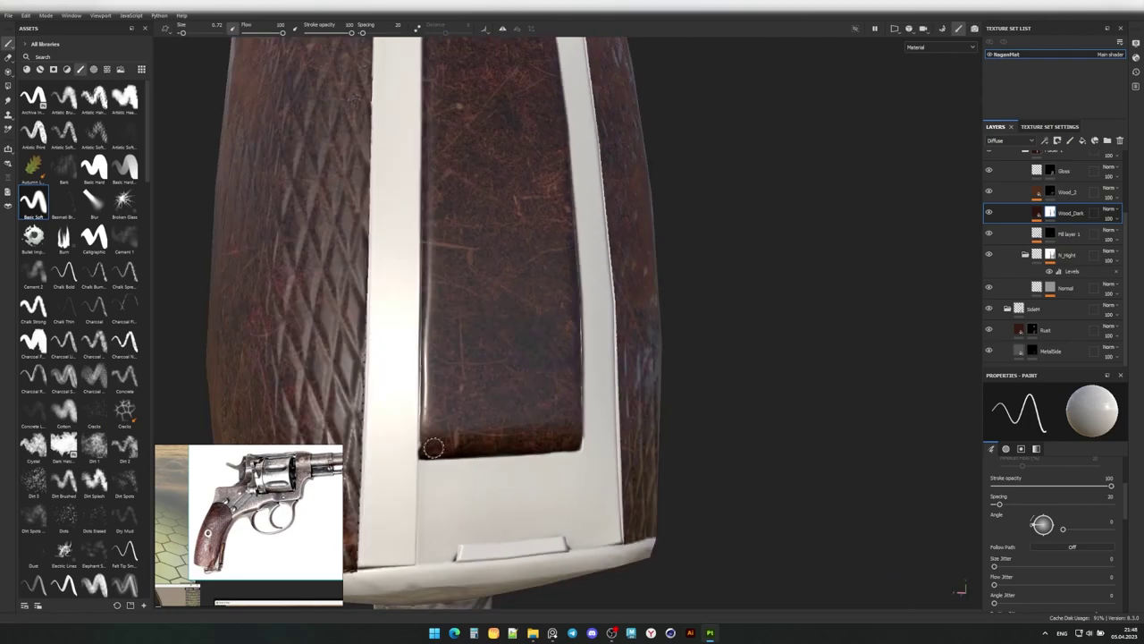
{"action": "scroll", "coordinate": [455, 327], "scroll_direction": "down", "scroll_amount": 5}
{"action": "mouse_move", "coordinate": [455, 327]}
{"action": "left_mouse_down", "text": "alt"}
{"action": "mouse_move", "coordinate": [444, 385]}
{"action": "mouse_move", "coordinate": [562, 349]}
{"action": "mouse_move", "coordinate": [503, 388]}
{"action": "mouse_move", "coordinate": [450, 287]}
{"action": "left_mouse_up", "text": "alt"}
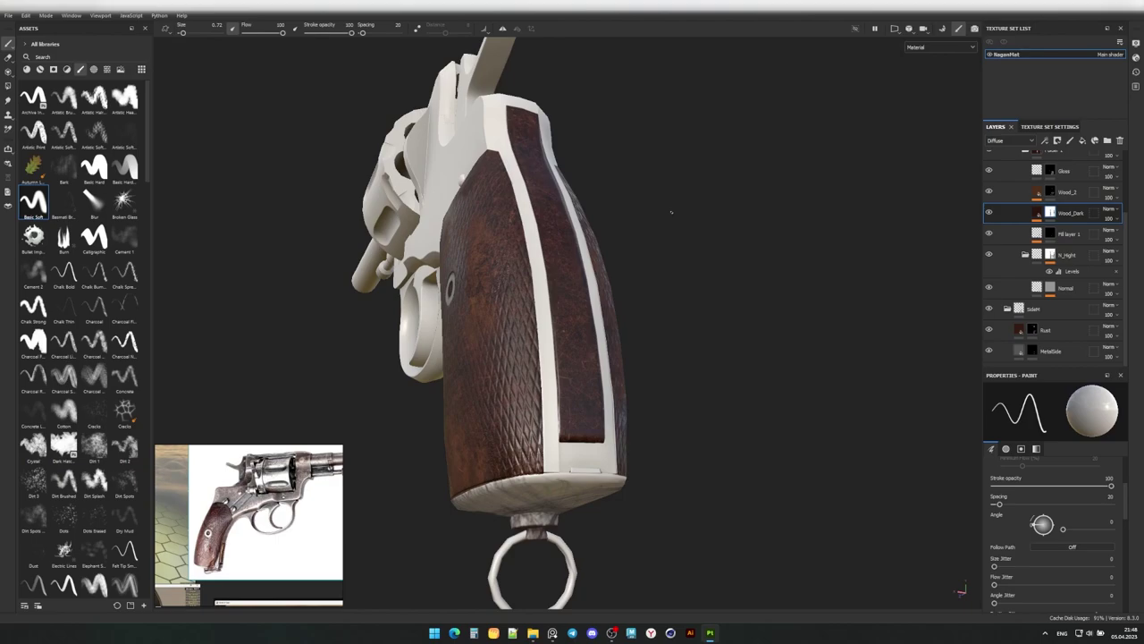
{"action": "mouse_move", "coordinate": [671, 212]}
{"action": "left_mouse_down", "text": "alt"}
{"action": "mouse_move", "coordinate": [685, 269]}
{"action": "mouse_move", "coordinate": [625, 223]}
{"action": "left_mouse_up", "text": "alt"}
{"action": "scroll", "coordinate": [575, 180], "scroll_direction": "up", "scroll_amount": 3}
{"action": "key", "text": "l"}
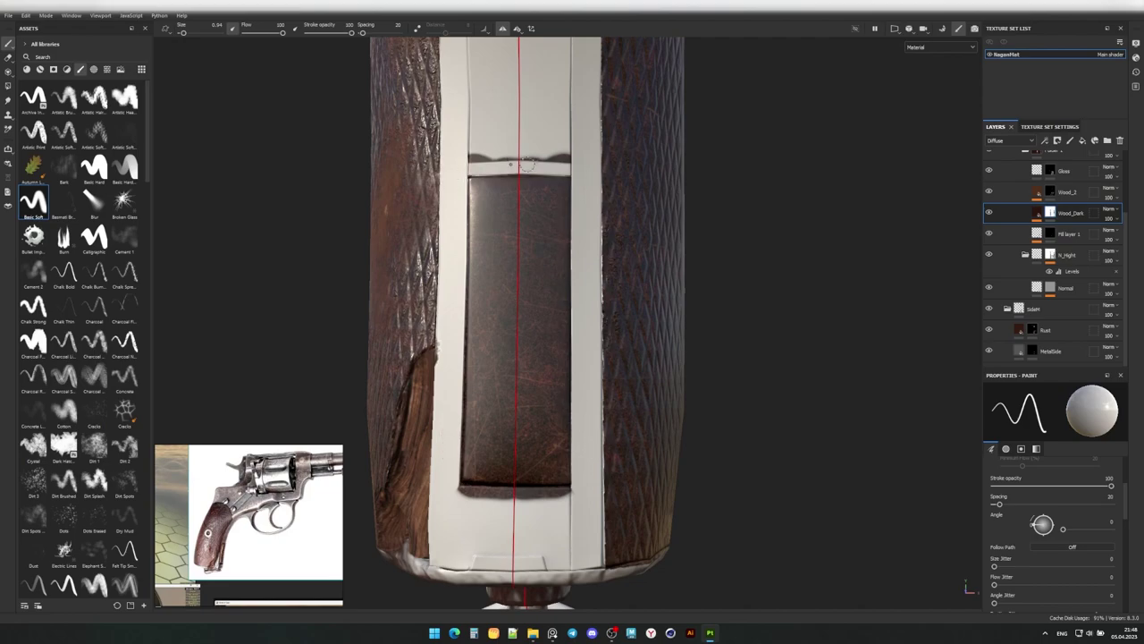
View the panel from an angle and collapse then expand Folder 1 to check the wood layers.
{"action": "left_click_drag", "start_coordinate": [509, 166], "coordinate": [609, 324], "text": "alt"}
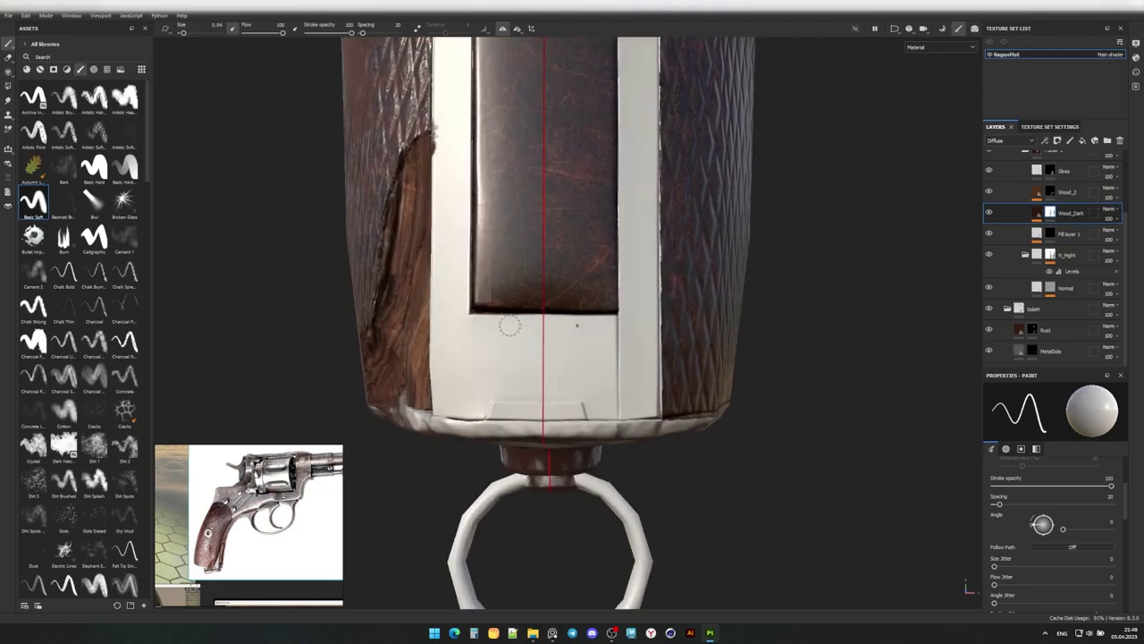
{"action": "mouse_move", "coordinate": [561, 259]}
{"action": "left_mouse_down", "text": "alt"}
{"action": "mouse_move", "coordinate": [567, 230]}
{"action": "mouse_move", "coordinate": [430, 300]}
{"action": "left_mouse_up", "text": "alt"}
{"action": "scroll", "coordinate": [429, 293], "scroll_direction": "up", "scroll_amount": 2}
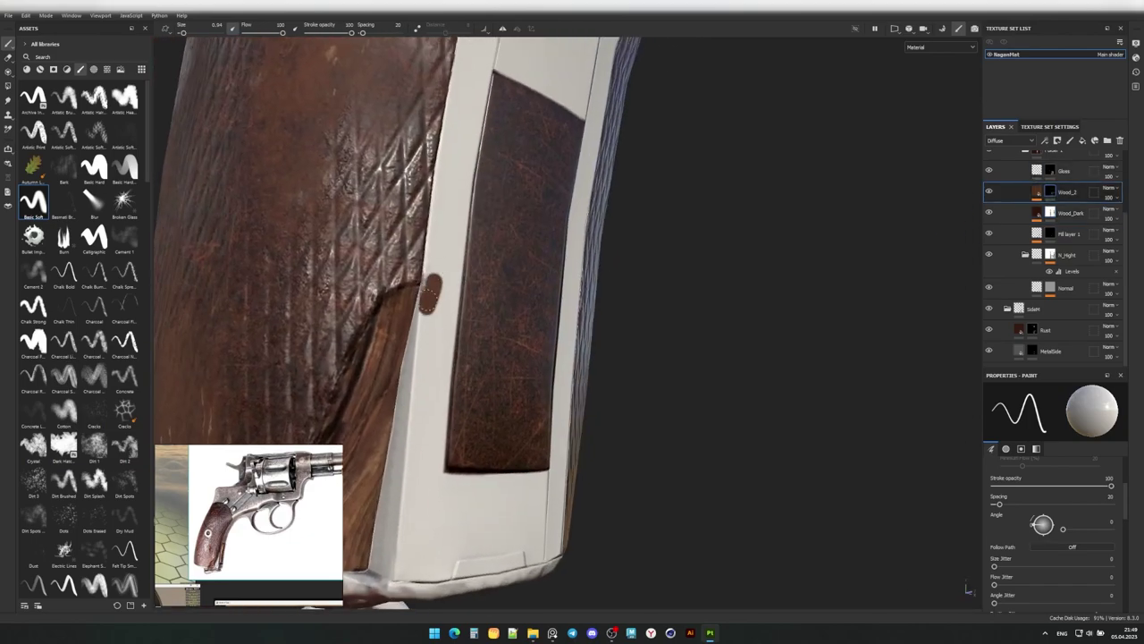
{"action": "left_click", "coordinate": [1026, 151]}
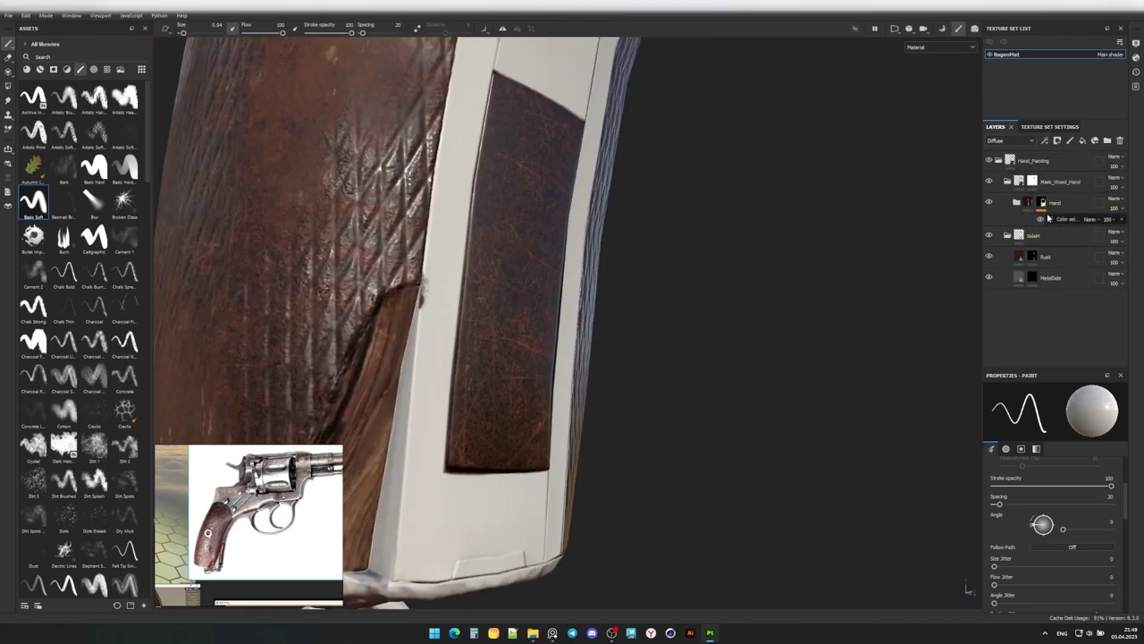
{"action": "left_click", "coordinate": [1026, 234]}
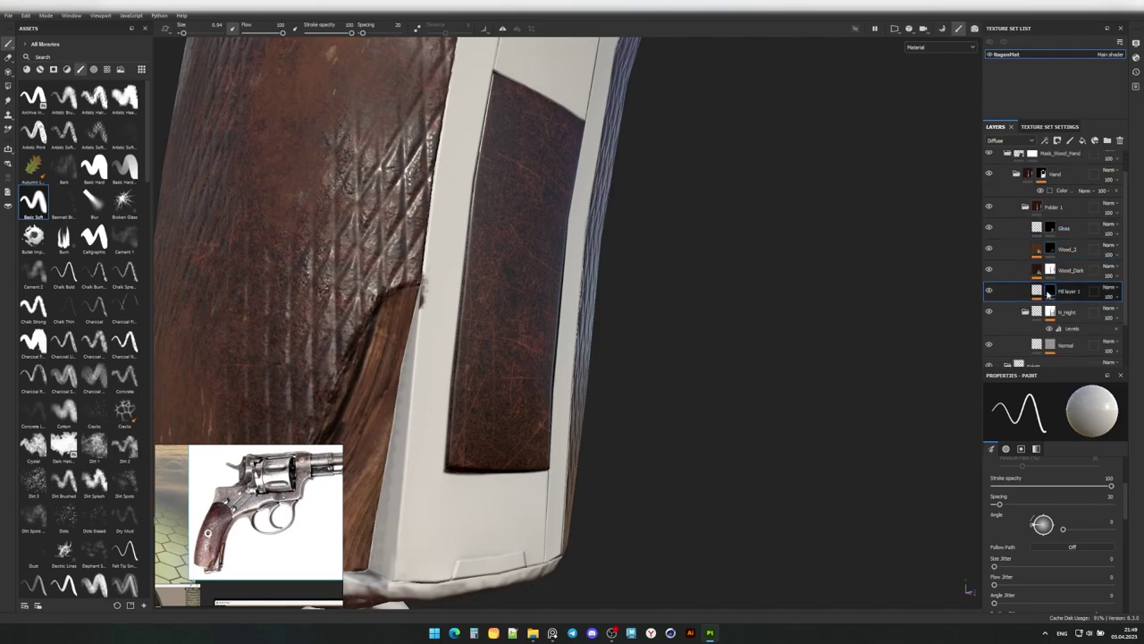
{"action": "scroll", "coordinate": [430, 278], "scroll_direction": "down", "scroll_amount": 3}
{"action": "mouse_move", "coordinate": [430, 278]}
{"action": "left_mouse_down", "text": "alt"}
{"action": "mouse_move", "coordinate": [370, 204]}
{"action": "mouse_move", "coordinate": [558, 254]}
{"action": "mouse_move", "coordinate": [577, 417]}
{"action": "mouse_move", "coordinate": [536, 357]}
{"action": "mouse_move", "coordinate": [429, 298]}
{"action": "mouse_move", "coordinate": [557, 255]}
{"action": "left_mouse_up", "text": "alt"}
{"action": "scroll", "coordinate": [497, 348], "scroll_direction": "up", "scroll_amount": 3}
{"action": "scroll", "coordinate": [496, 347], "scroll_direction": "up", "scroll_amount": 2}
Dab dark brown paint along the white strap edge and check it from several angles.
{"action": "left_click", "coordinate": [465, 315]}
{"action": "scroll", "coordinate": [485, 199], "scroll_direction": "up", "scroll_amount": 2}
{"action": "left_click_drag", "start_coordinate": [688, 207], "coordinate": [810, 247], "text": "alt"}
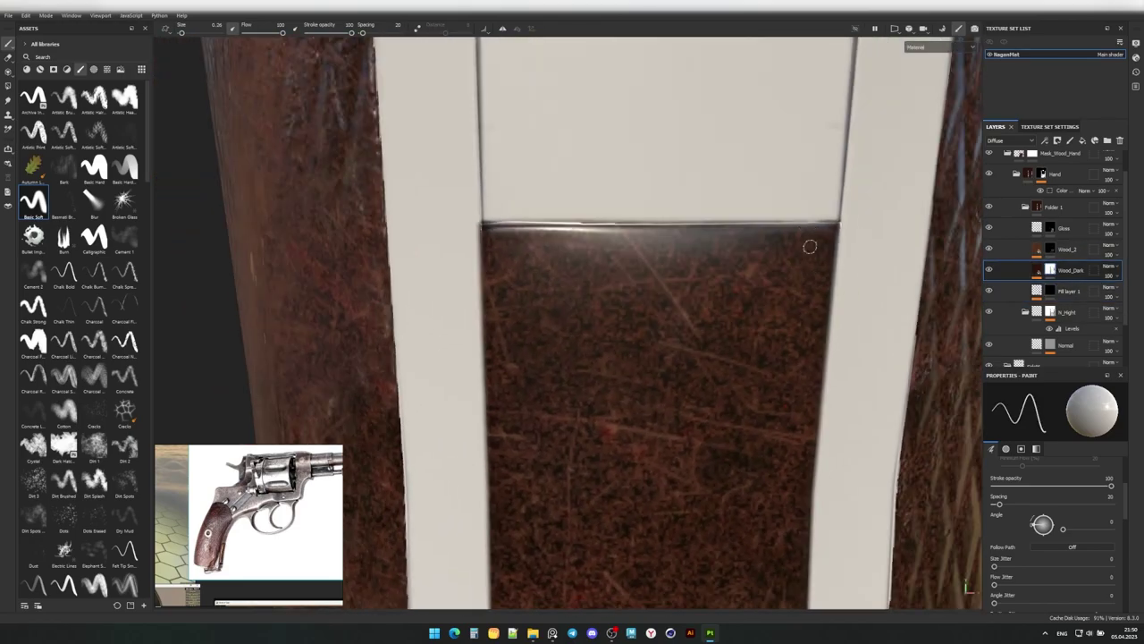
{"action": "mouse_move", "coordinate": [523, 240]}
{"action": "left_mouse_down", "text": "alt"}
{"action": "mouse_move", "coordinate": [572, 215]}
{"action": "mouse_move", "coordinate": [593, 244]}
{"action": "left_mouse_up", "text": "alt"}
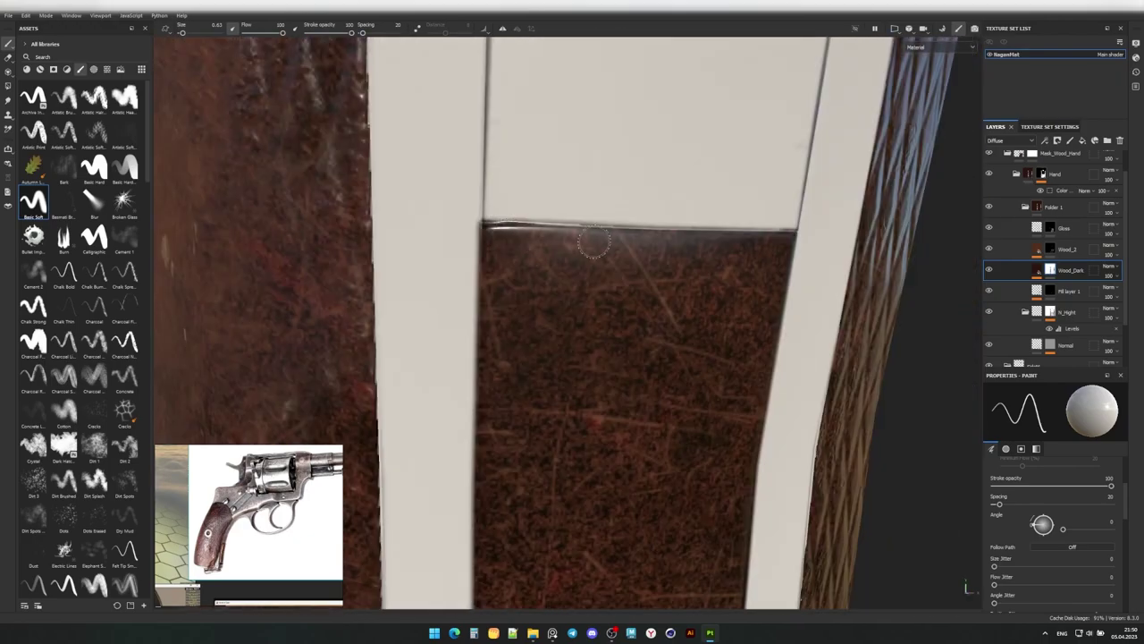
{"action": "scroll", "coordinate": [635, 212], "scroll_direction": "down", "scroll_amount": 2}
{"action": "scroll", "coordinate": [636, 212], "scroll_direction": "down", "scroll_amount": 5}
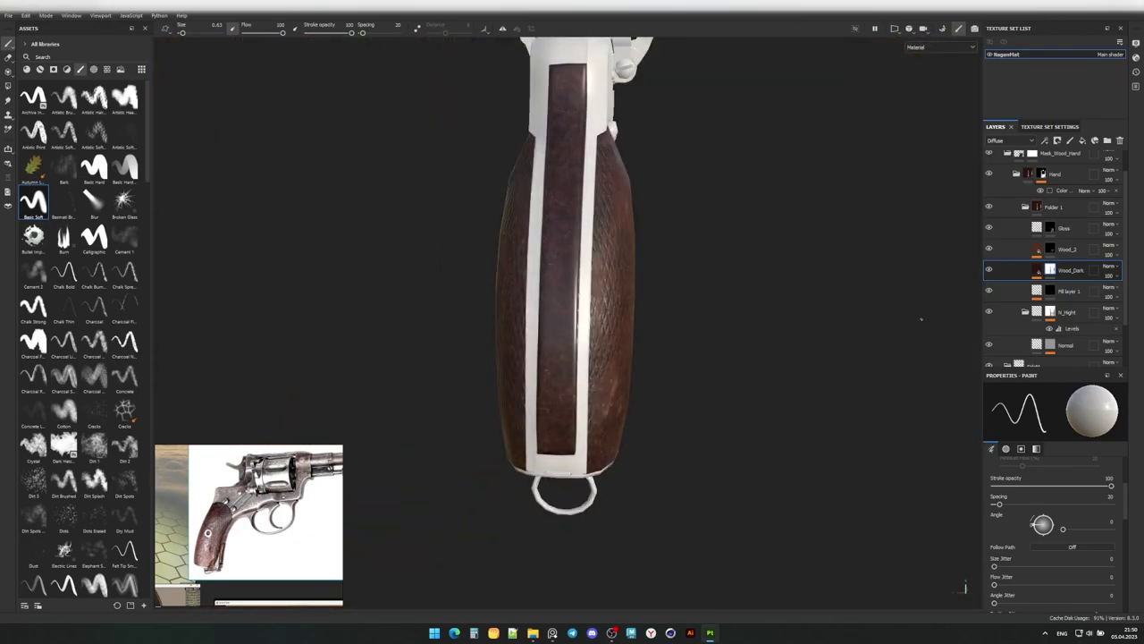
{"action": "scroll", "coordinate": [474, 393], "scroll_direction": "up", "scroll_amount": 2}
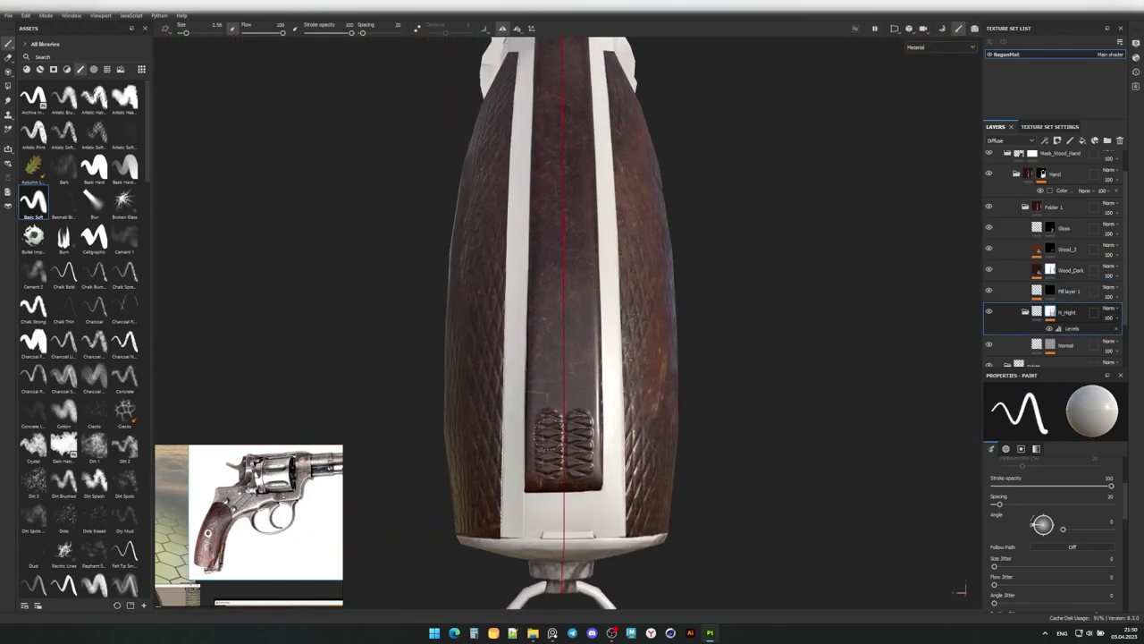
Enable symmetry painting and orbit down to a close-up of the checkered grip panel.
{"action": "left_click_drag", "start_coordinate": [541, 380], "coordinate": [537, 505], "text": "alt"}
{"action": "mouse_move", "coordinate": [525, 308]}
{"action": "left_mouse_down", "text": "alt"}
{"action": "mouse_move", "coordinate": [543, 230]}
{"action": "mouse_move", "coordinate": [626, 286]}
{"action": "mouse_move", "coordinate": [605, 291]}
{"action": "mouse_move", "coordinate": [595, 266]}
{"action": "mouse_move", "coordinate": [626, 263]}
{"action": "mouse_move", "coordinate": [666, 164]}
{"action": "left_mouse_up", "text": "alt"}
{"action": "key", "text": "l"}
{"action": "left_click_drag", "start_coordinate": [639, 480], "coordinate": [662, 166], "text": "alt"}
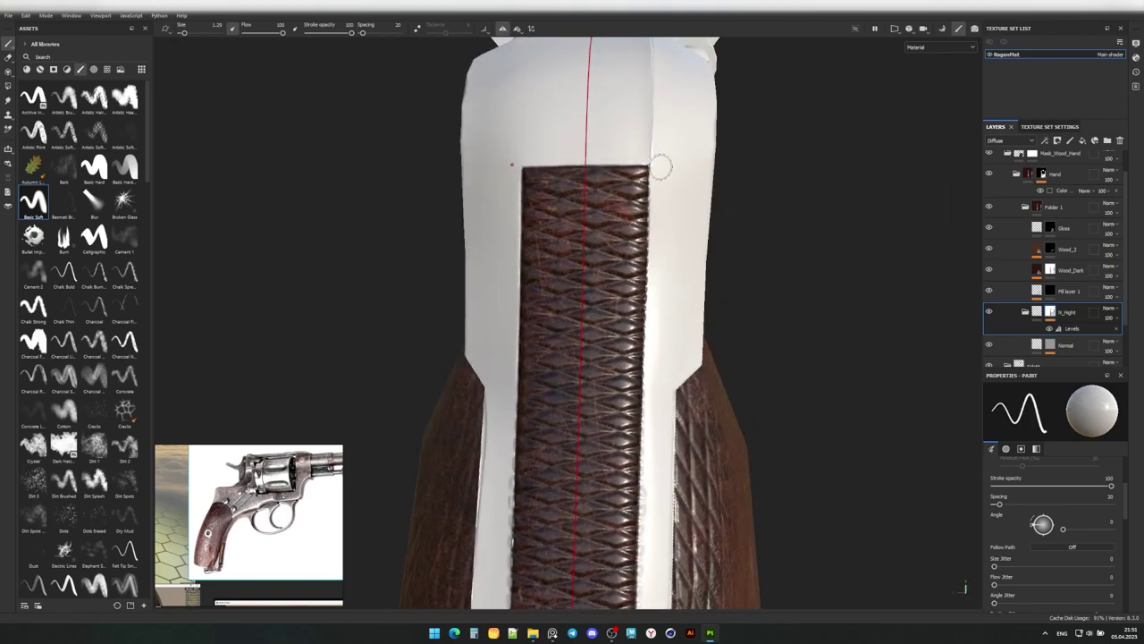
{"action": "middle_click_drag", "start_coordinate": [659, 416], "coordinate": [659, 156]}
{"action": "mouse_move", "coordinate": [655, 405]}
{"action": "left_mouse_down", "text": "alt"}
{"action": "mouse_move", "coordinate": [657, 148]}
{"action": "mouse_move", "coordinate": [650, 193]}
{"action": "left_mouse_up", "text": "alt"}
{"action": "mouse_move", "coordinate": [643, 440]}
{"action": "left_mouse_down", "text": "alt"}
{"action": "mouse_move", "coordinate": [516, 28]}
{"action": "mouse_move", "coordinate": [536, 443]}
{"action": "mouse_move", "coordinate": [572, 420]}
{"action": "mouse_move", "coordinate": [654, 408]}
{"action": "mouse_move", "coordinate": [617, 371]}
{"action": "mouse_move", "coordinate": [1026, 276]}
{"action": "left_mouse_up", "text": "alt"}
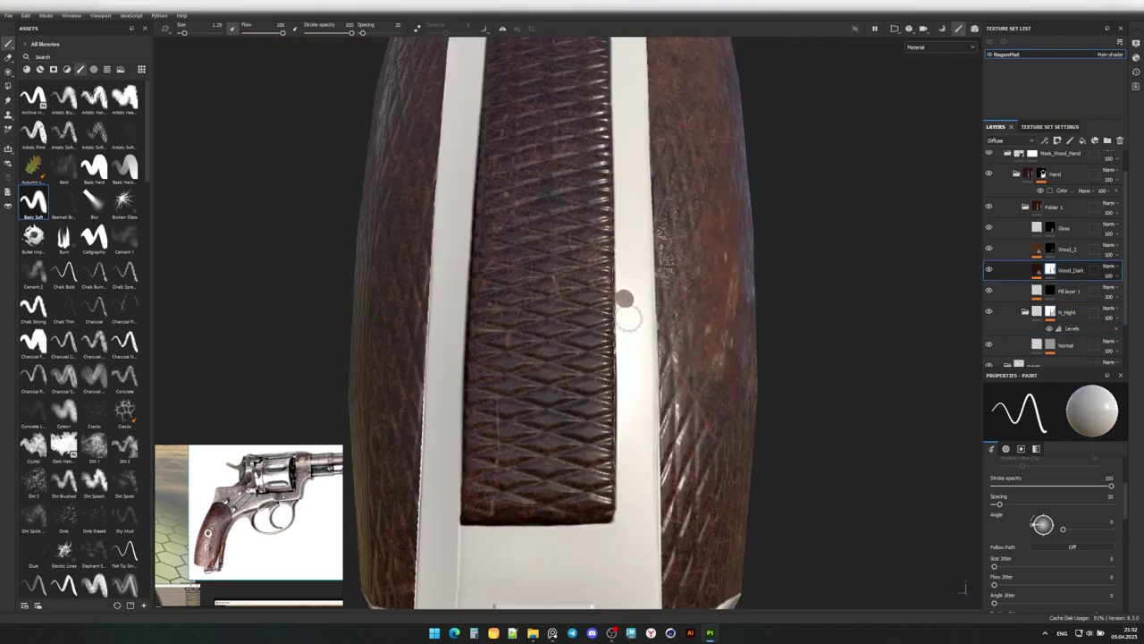
{"action": "mouse_move", "coordinate": [626, 510]}
{"action": "left_mouse_down", "text": "alt"}
{"action": "mouse_move", "coordinate": [626, 308]}
{"action": "mouse_move", "coordinate": [624, 430]}
{"action": "left_mouse_up", "text": "alt"}
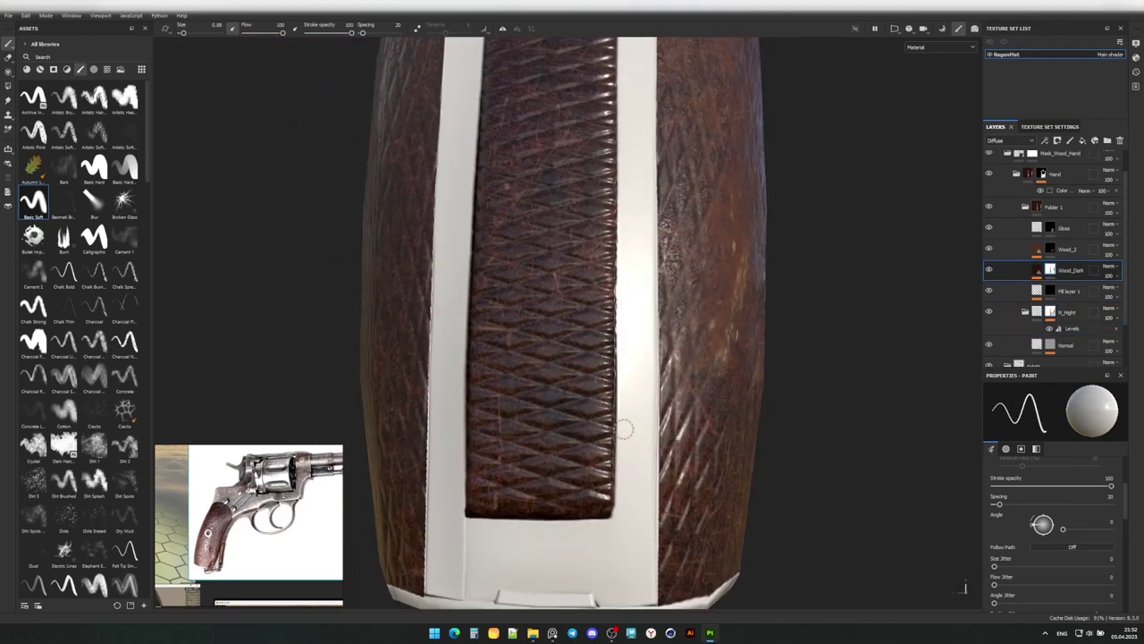
{"action": "left_click_drag", "start_coordinate": [623, 487], "coordinate": [613, 345], "text": "alt"}
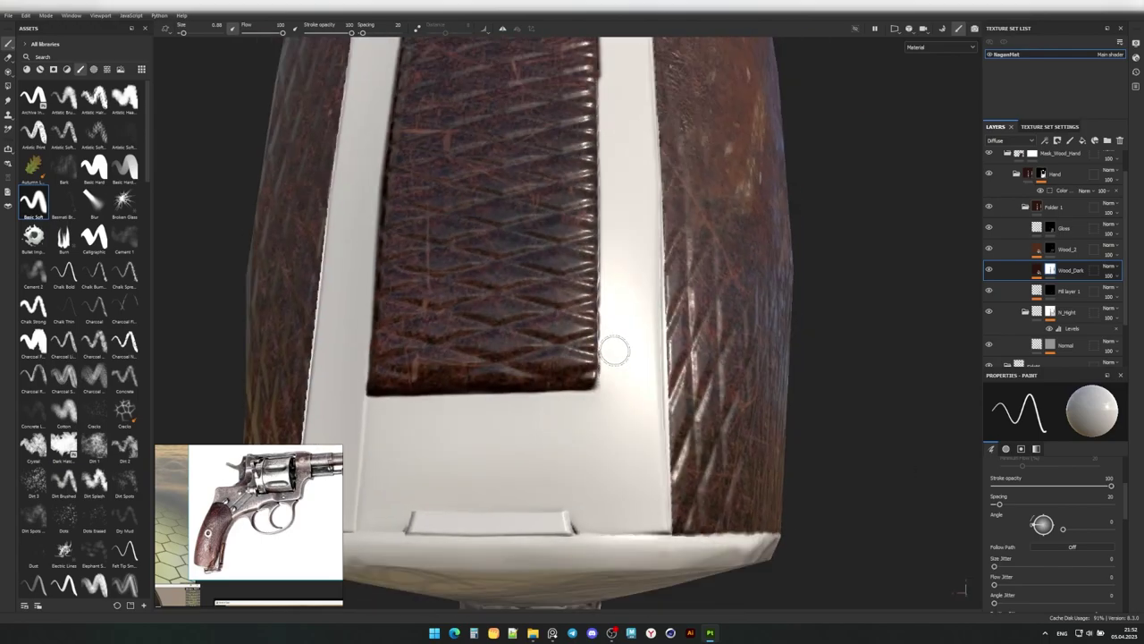
Toggle the N_Hight checkering and orbit to inspect the grip's bevelled end and full length.
{"action": "scroll", "coordinate": [581, 402], "scroll_direction": "up", "scroll_amount": 3}
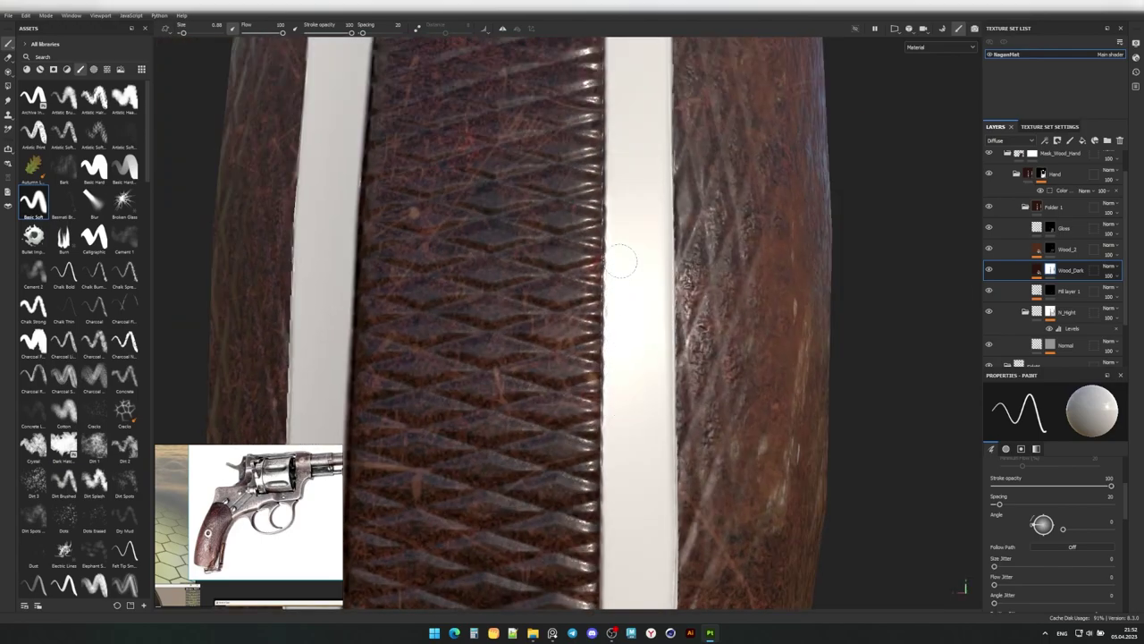
{"action": "left_click_drag", "start_coordinate": [621, 320], "coordinate": [618, 309], "text": "alt"}
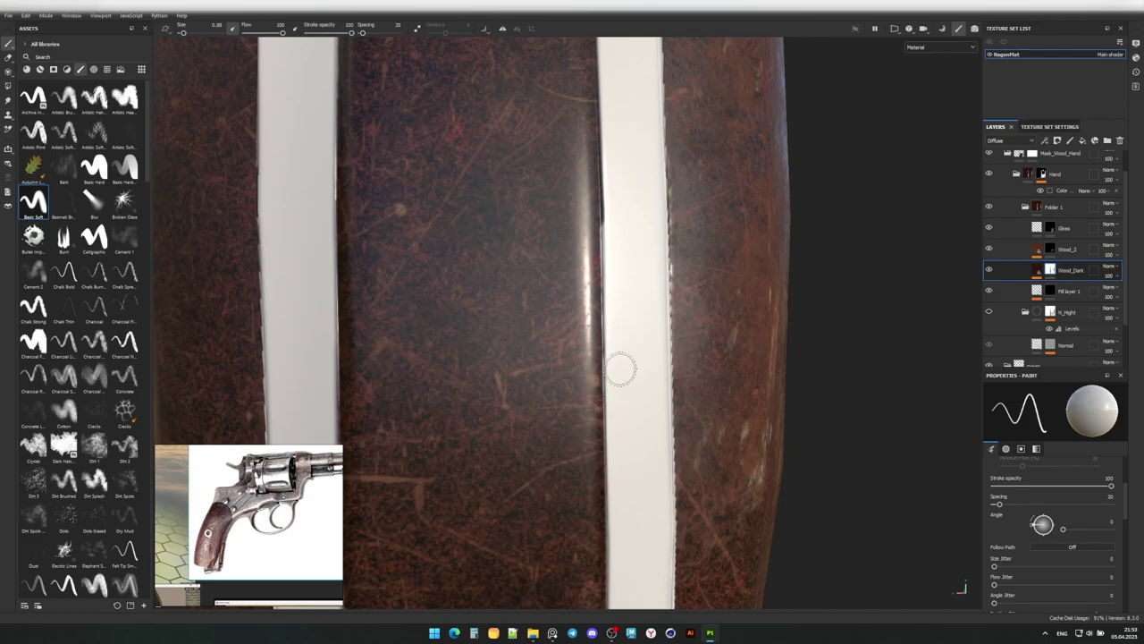
{"action": "left_click_drag", "start_coordinate": [621, 368], "coordinate": [617, 466], "text": "alt"}
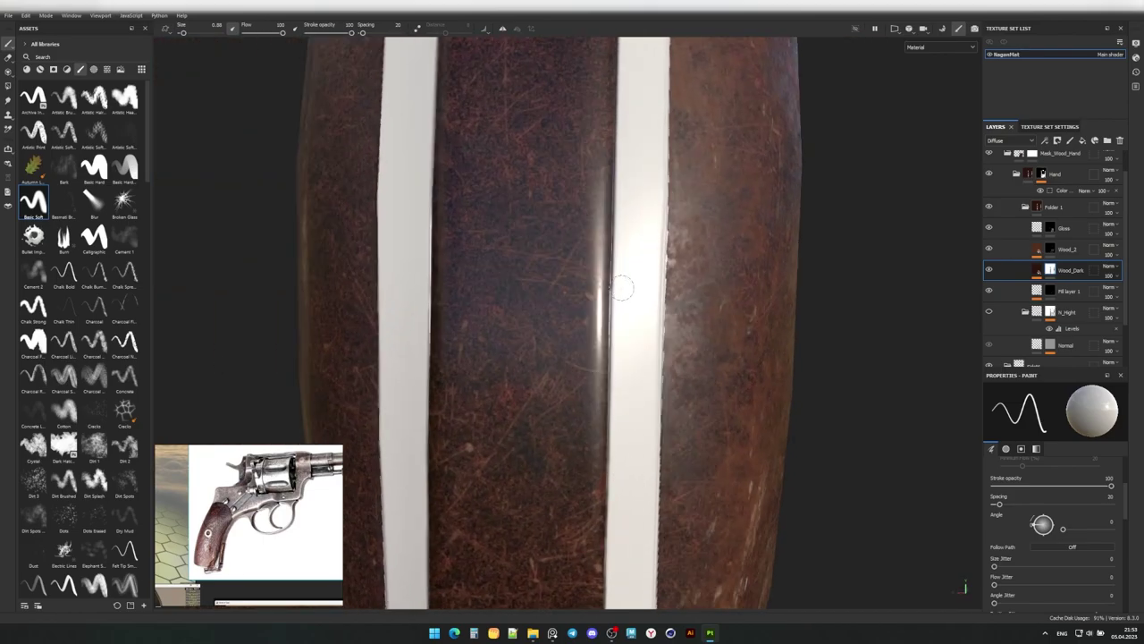
{"action": "left_click_drag", "start_coordinate": [623, 288], "coordinate": [620, 210], "text": "alt"}
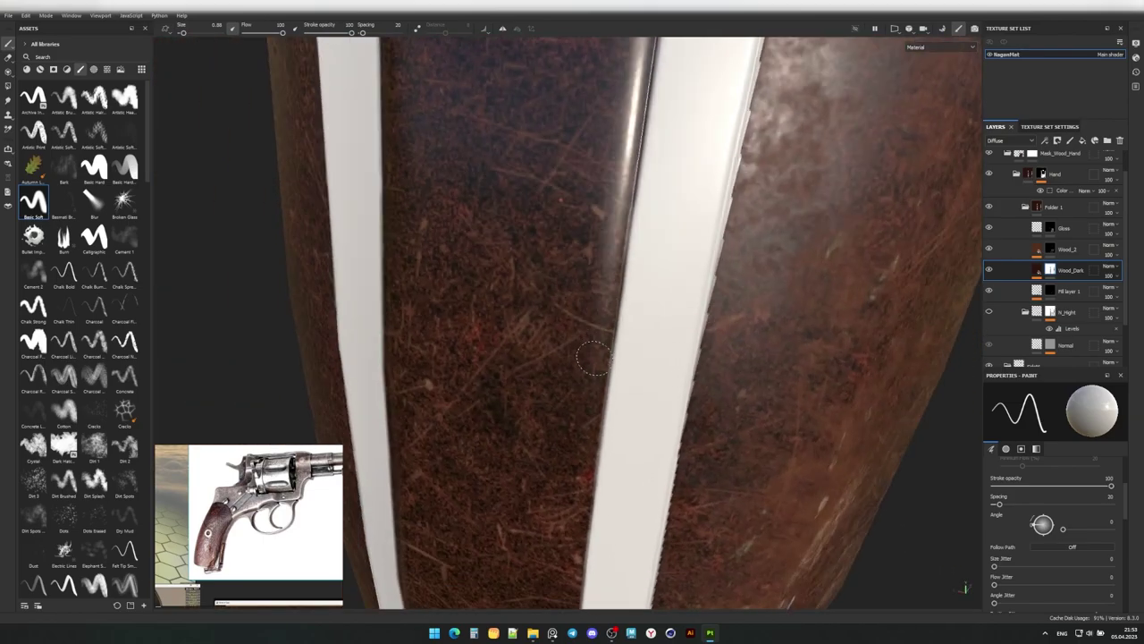
{"action": "mouse_move", "coordinate": [597, 340]}
{"action": "left_mouse_down", "text": "alt"}
{"action": "mouse_move", "coordinate": [608, 375]}
{"action": "mouse_move", "coordinate": [511, 464]}
{"action": "mouse_move", "coordinate": [563, 379]}
{"action": "mouse_move", "coordinate": [494, 588]}
{"action": "mouse_move", "coordinate": [783, 333]}
{"action": "mouse_move", "coordinate": [623, 244]}
{"action": "left_mouse_up", "text": "alt"}
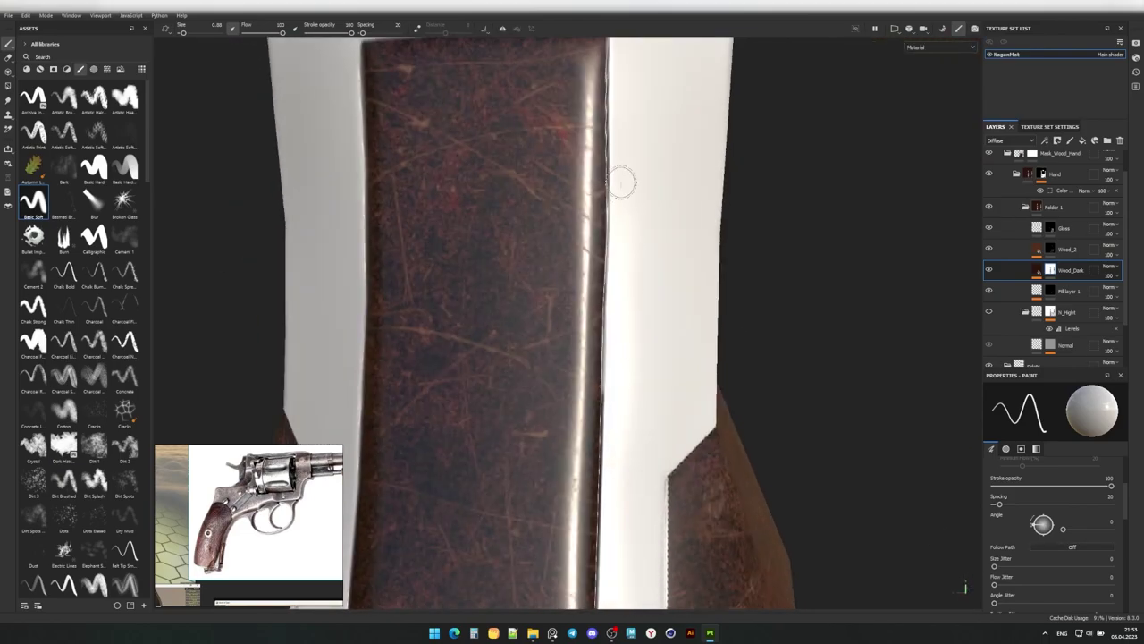
{"action": "mouse_move", "coordinate": [624, 68]}
{"action": "left_mouse_down", "text": "alt"}
{"action": "mouse_move", "coordinate": [613, 56]}
{"action": "mouse_move", "coordinate": [602, 159]}
{"action": "left_mouse_up", "text": "alt"}
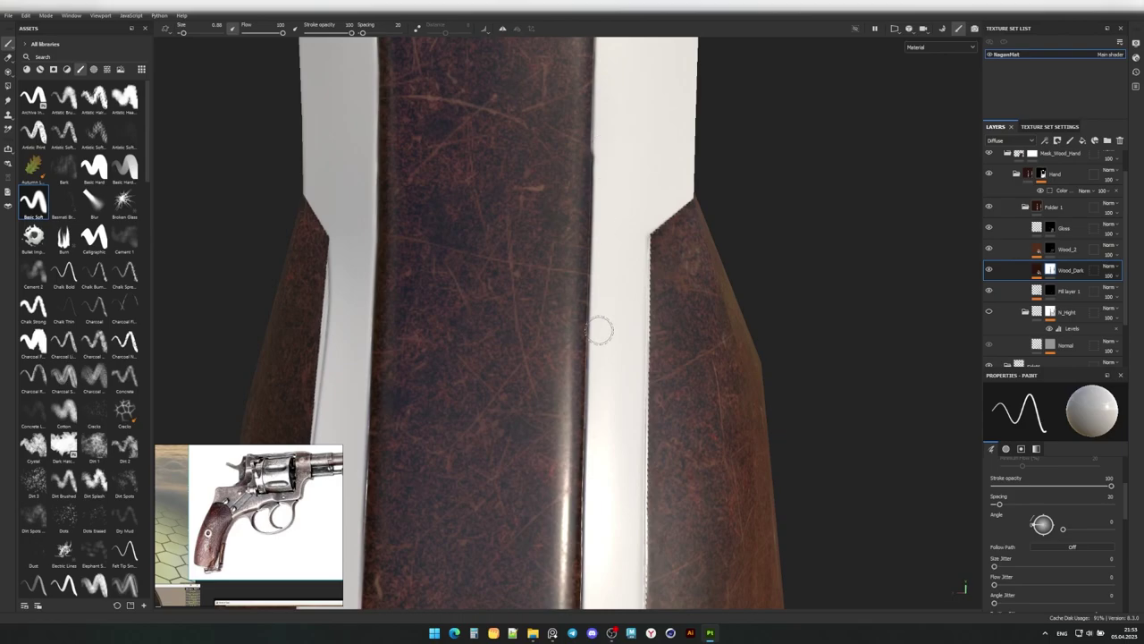
{"action": "mouse_move", "coordinate": [611, 320]}
{"action": "left_mouse_down", "text": "alt"}
{"action": "mouse_move", "coordinate": [573, 420]}
{"action": "mouse_move", "coordinate": [590, 375]}
{"action": "mouse_move", "coordinate": [625, 358]}
{"action": "left_mouse_up", "text": "alt"}
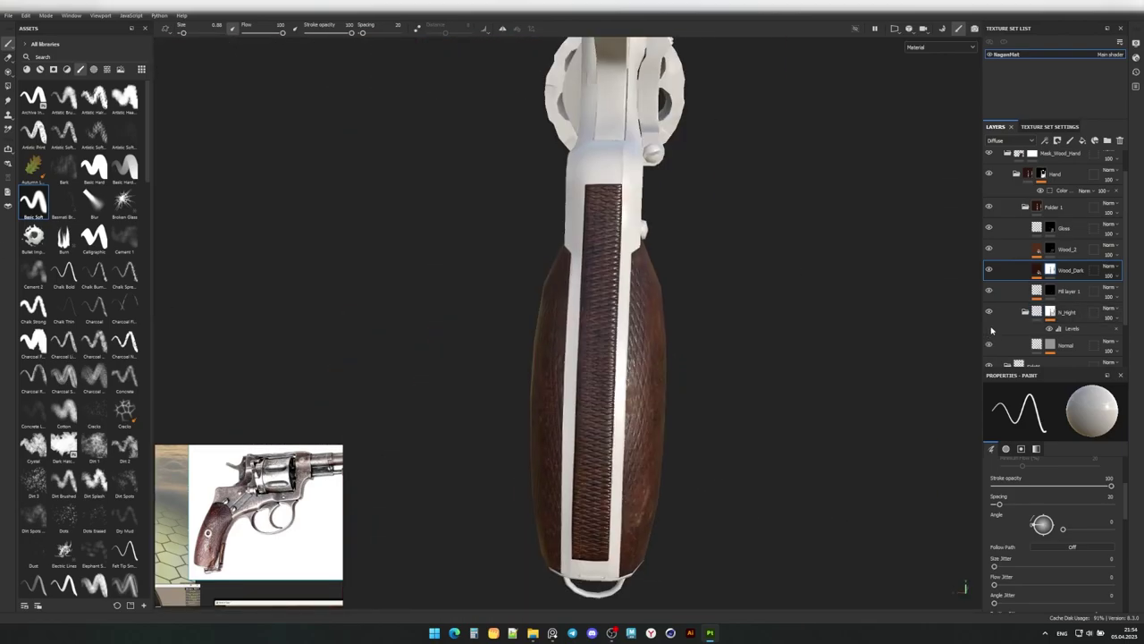
{"action": "mouse_move", "coordinate": [733, 329]}
{"action": "left_mouse_down", "text": "alt"}
{"action": "mouse_move", "coordinate": [659, 327]}
{"action": "mouse_move", "coordinate": [938, 325]}
{"action": "left_mouse_up", "text": "alt"}
Duplicate the N_Hight height layer as Vertical_Wood_Hight.
{"action": "scroll", "coordinate": [1030, 319], "scroll_direction": "down", "scroll_amount": 1}
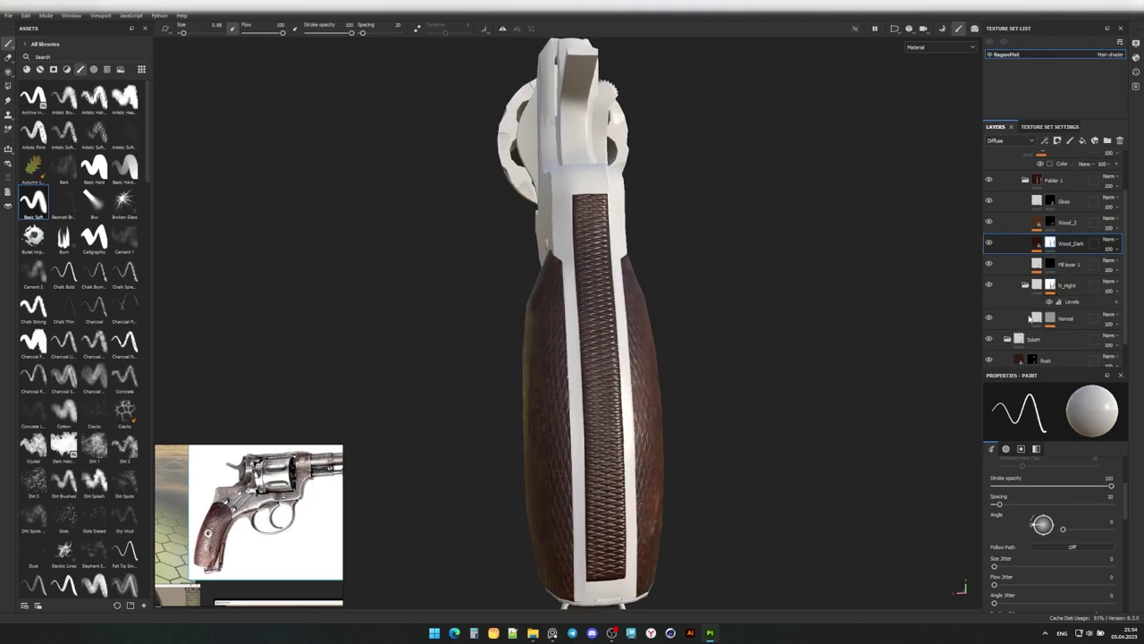
{"action": "key", "text": "ctrl+d"}
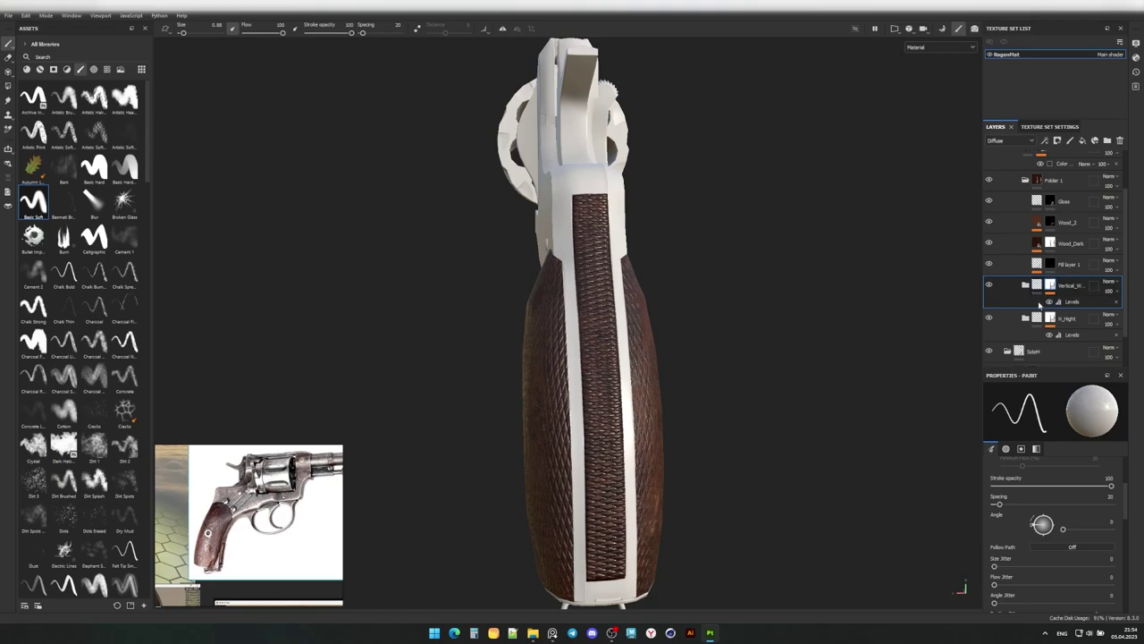
{"action": "left_click_drag", "start_coordinate": [983, 304], "coordinate": [947, 308]}
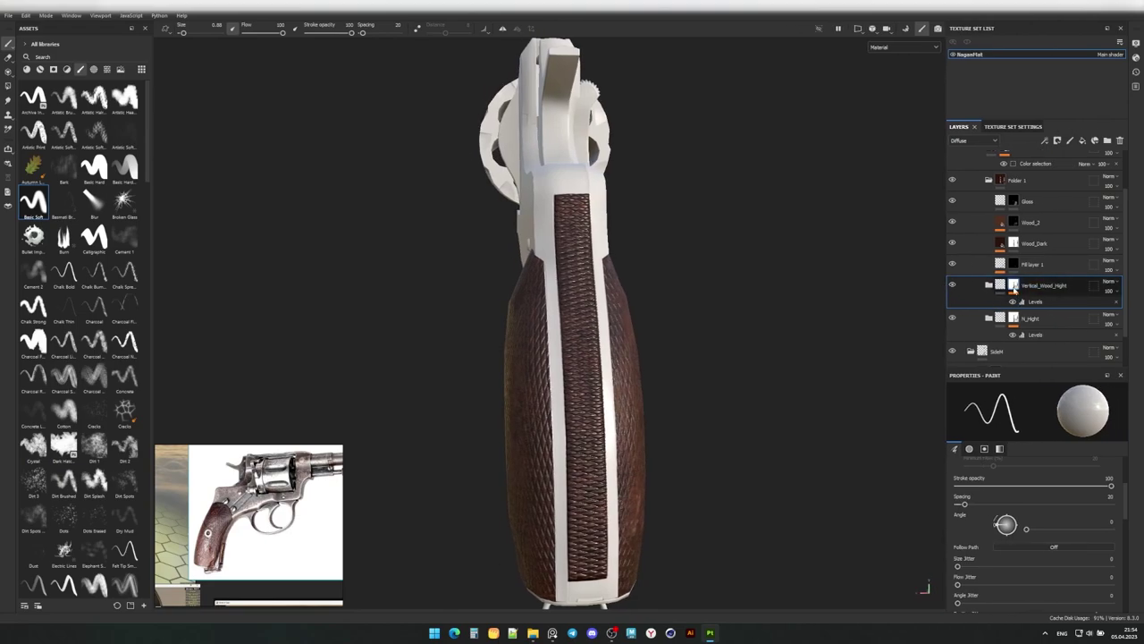
{"action": "right_click", "coordinate": [1015, 290]}
{"action": "left_click", "coordinate": [1046, 172]}
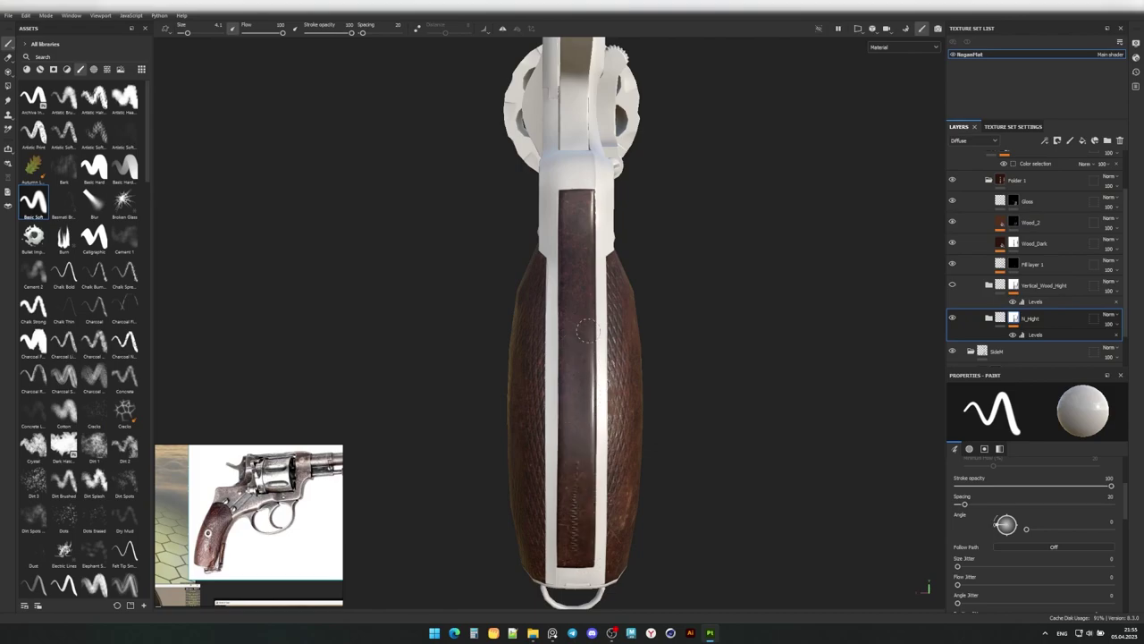
Clear Vertical_Wood_Hight's mask and set its Fill pattern rotation to 90 degrees.
{"action": "scroll", "coordinate": [584, 510], "scroll_direction": "down", "scroll_amount": 2}
{"action": "right_click", "coordinate": [1013, 288]}
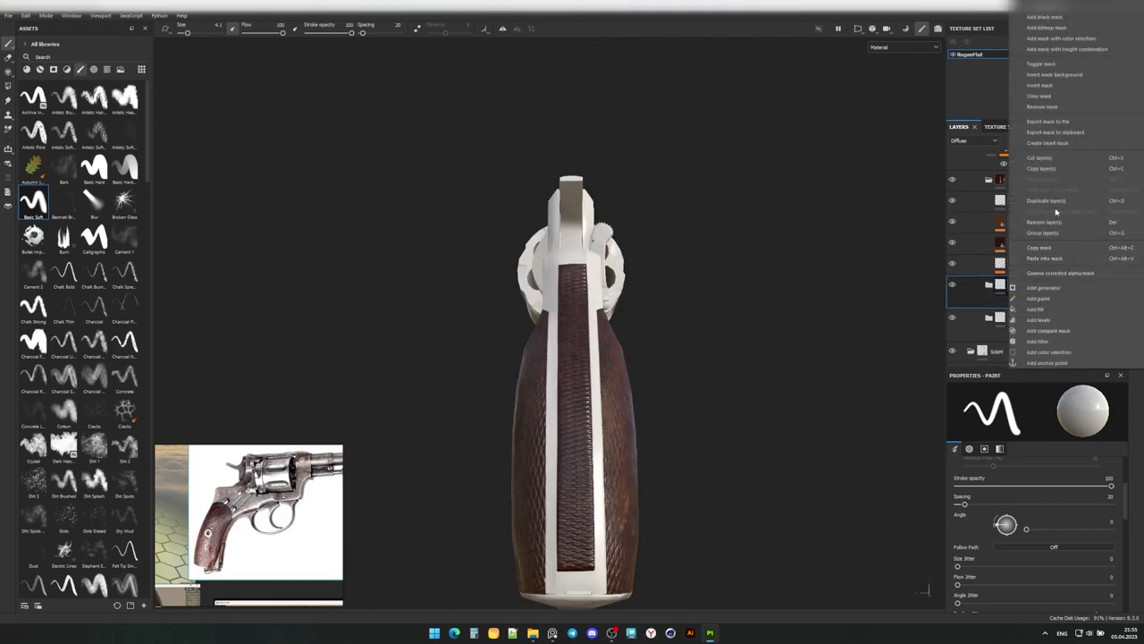
{"action": "left_click", "coordinate": [1042, 96]}
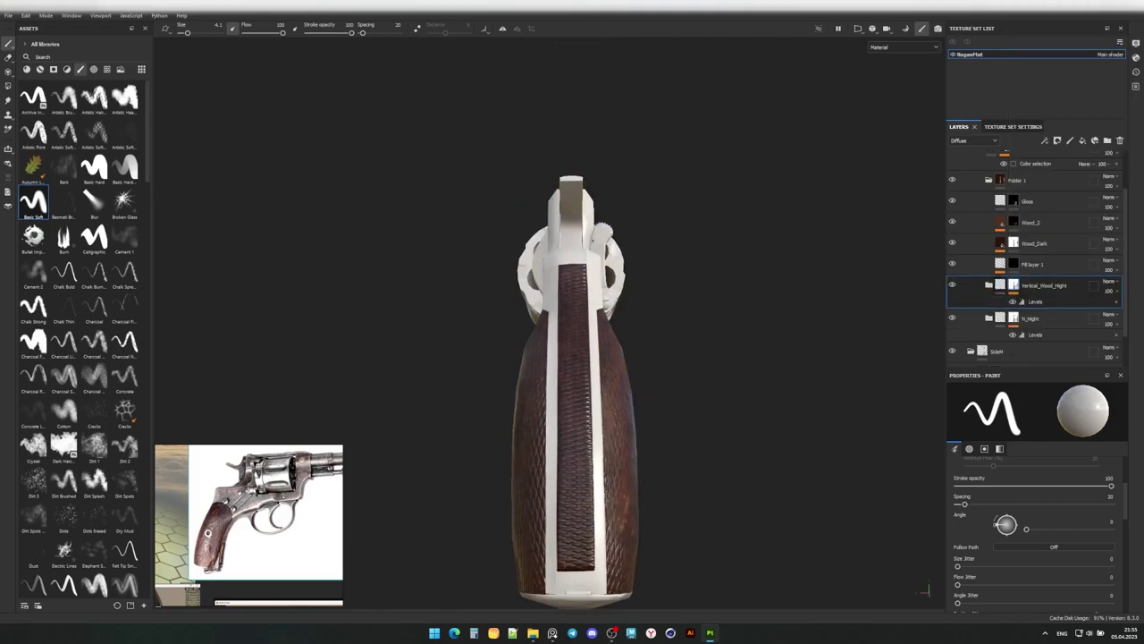
{"action": "left_click", "coordinate": [989, 286]}
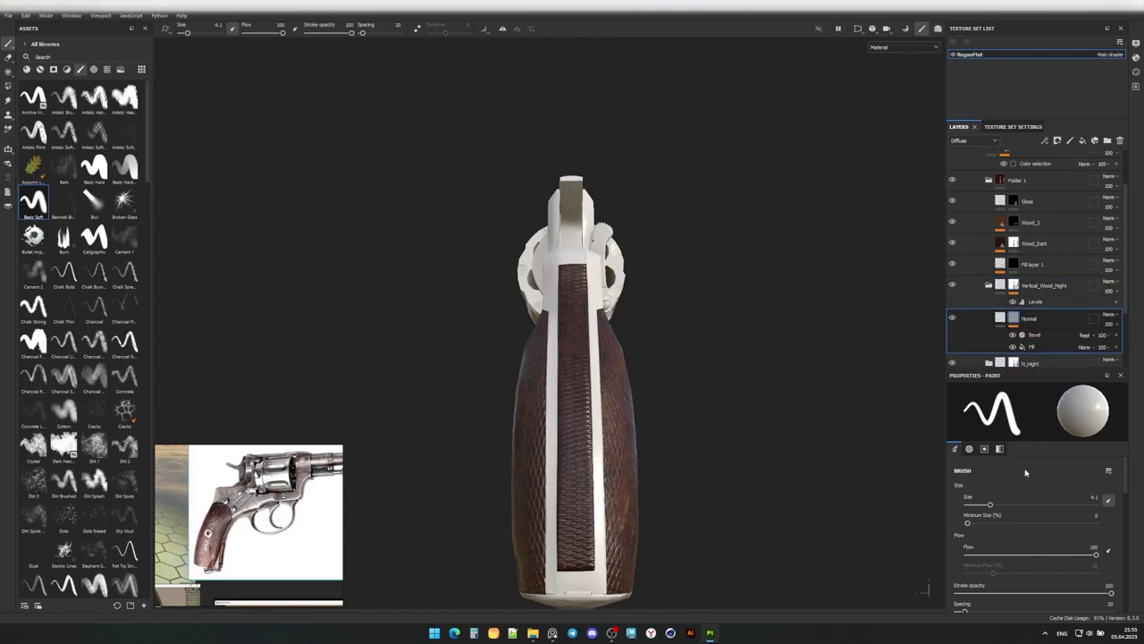
{"action": "left_click", "coordinate": [1032, 347]}
{"action": "left_click_drag", "start_coordinate": [1008, 509], "coordinate": [1017, 512]}
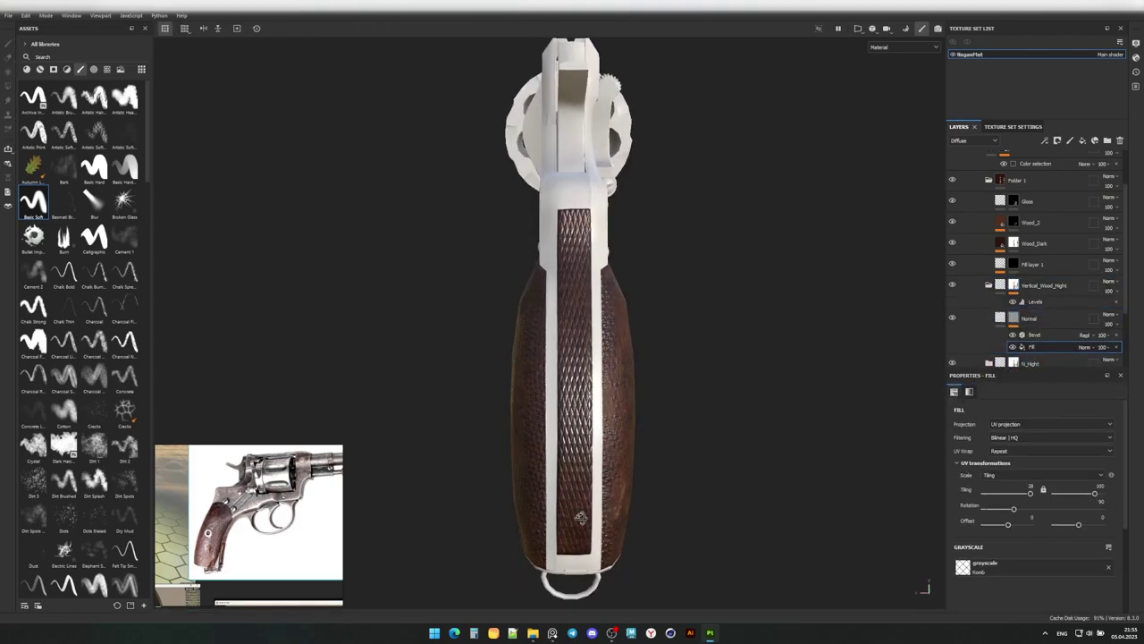
{"action": "left_click_drag", "start_coordinate": [577, 524], "coordinate": [556, 564], "text": "alt"}
{"action": "scroll", "coordinate": [578, 486], "scroll_direction": "up", "scroll_amount": 3}
{"action": "scroll", "coordinate": [486, 270], "scroll_direction": "down", "scroll_amount": 3}
{"action": "middle_click_drag", "start_coordinate": [485, 270], "coordinate": [535, 317], "text": "alt"}
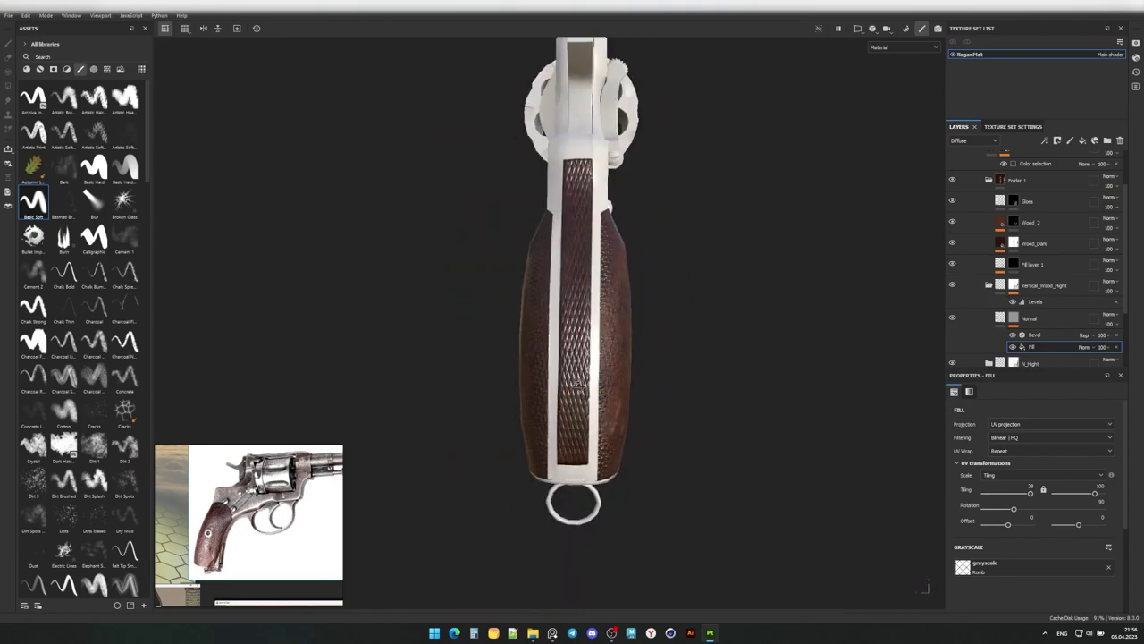
With mirrored painting on, paint diamond checkering down the grip's centre strip.
{"action": "key", "text": "4"}
{"action": "mouse_move", "coordinate": [536, 316]}
{"action": "left_mouse_down", "text": "alt"}
{"action": "mouse_move", "coordinate": [314, 253]}
{"action": "mouse_move", "coordinate": [614, 408]}
{"action": "left_mouse_up", "text": "alt"}
{"action": "scroll", "coordinate": [613, 409], "scroll_direction": "up", "scroll_amount": 3}
{"action": "key", "text": "1"}
{"action": "key", "text": "l"}
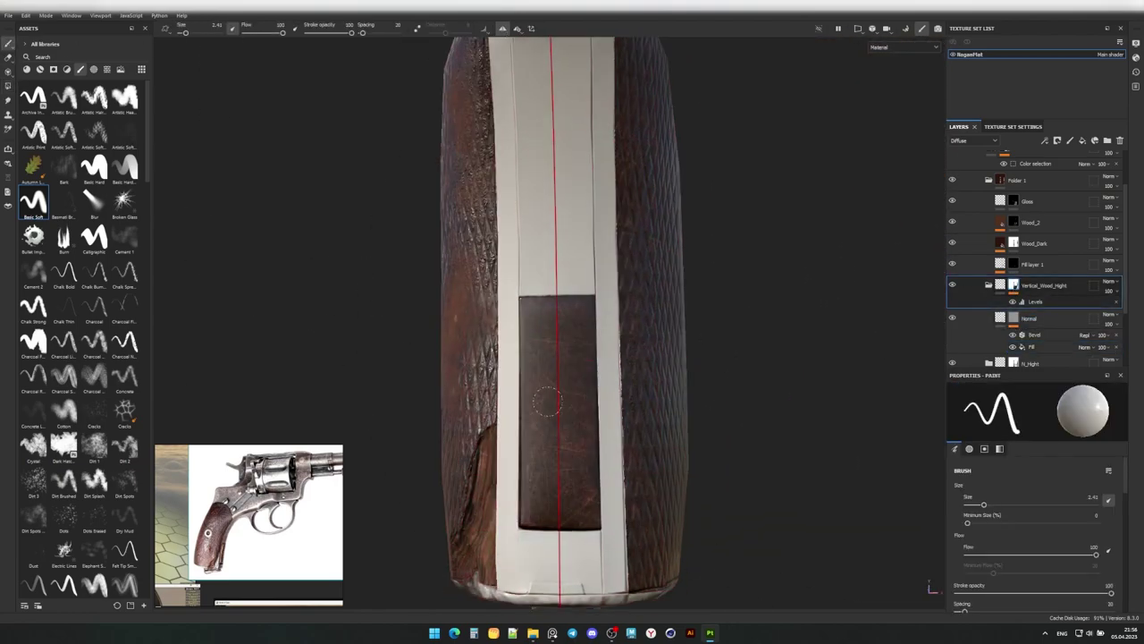
{"action": "scroll", "coordinate": [563, 313], "scroll_direction": "up", "scroll_amount": 3}
{"action": "middle_click_drag", "start_coordinate": [506, 475], "coordinate": [534, 230], "text": "alt"}
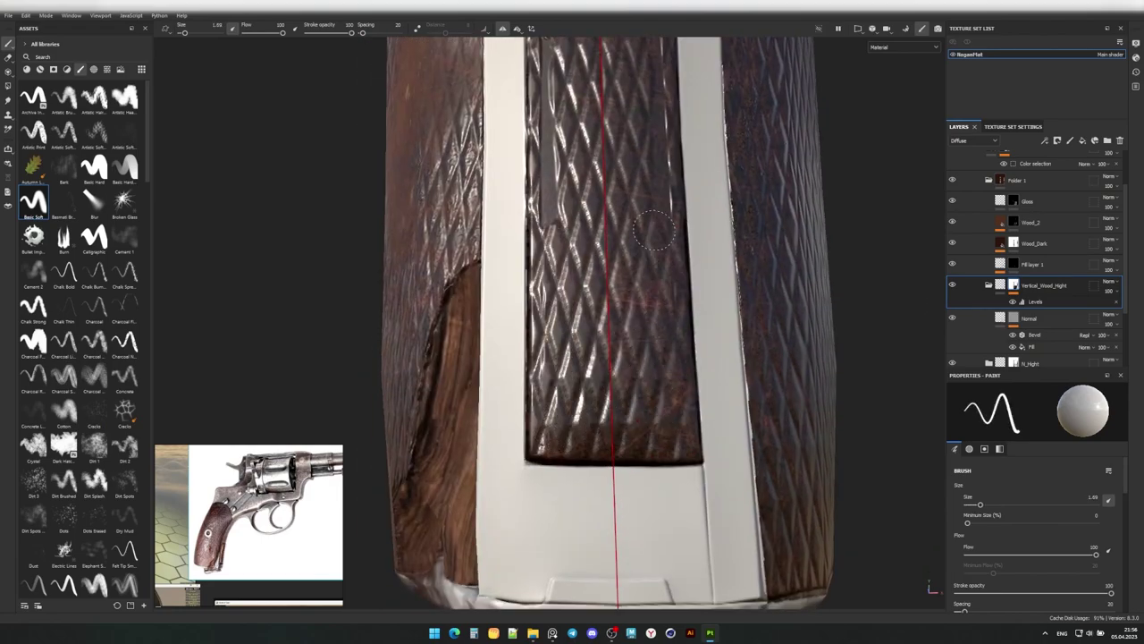
Orbit and zoom around the revolver to check the checkered panel from side and rear views.
{"action": "middle_click_drag", "start_coordinate": [654, 231], "coordinate": [554, 376], "text": "alt"}
{"action": "scroll", "coordinate": [547, 457], "scroll_direction": "down", "scroll_amount": 5}
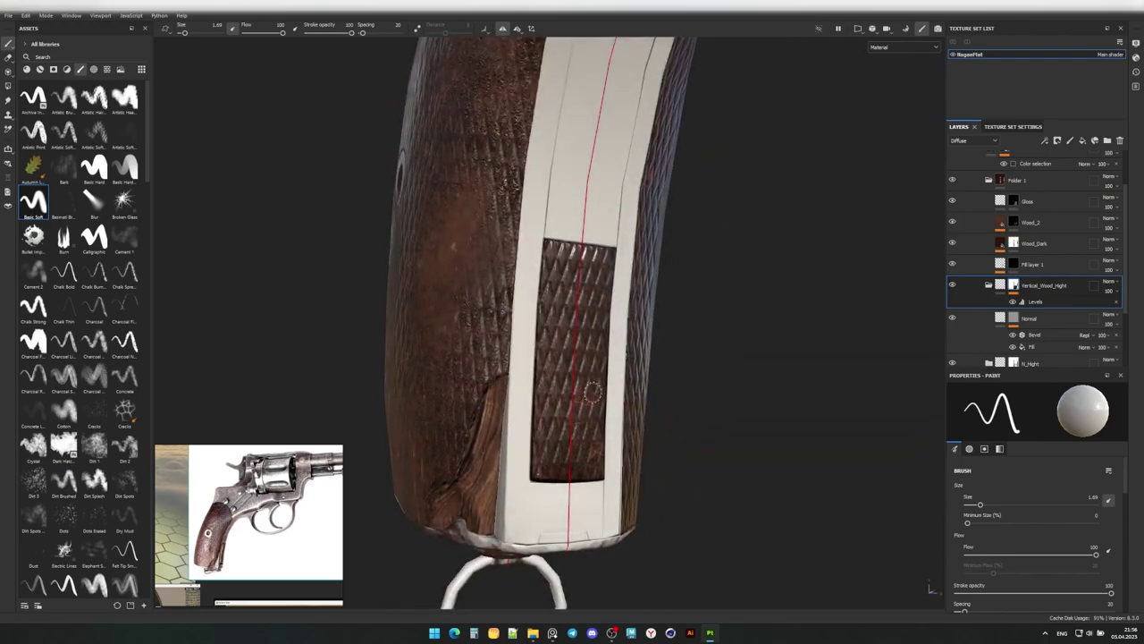
{"action": "mouse_move", "coordinate": [608, 408]}
{"action": "left_mouse_down", "text": "alt"}
{"action": "mouse_move", "coordinate": [834, 373]}
{"action": "mouse_move", "coordinate": [626, 376]}
{"action": "left_mouse_up", "text": "alt"}
{"action": "scroll", "coordinate": [232, 527], "scroll_direction": "down", "scroll_amount": 3}
{"action": "scroll", "coordinate": [212, 554], "scroll_direction": "up", "scroll_amount": 4}
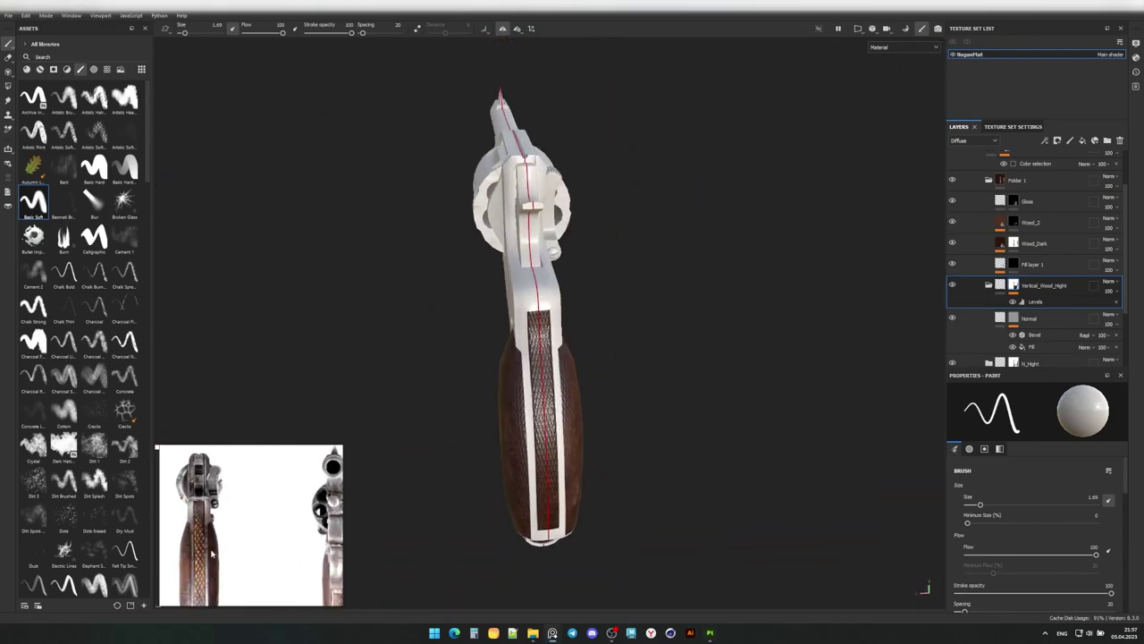
{"action": "scroll", "coordinate": [531, 385], "scroll_direction": "up", "scroll_amount": 2}
{"action": "left_click_drag", "start_coordinate": [531, 384], "coordinate": [605, 327], "text": "alt"}
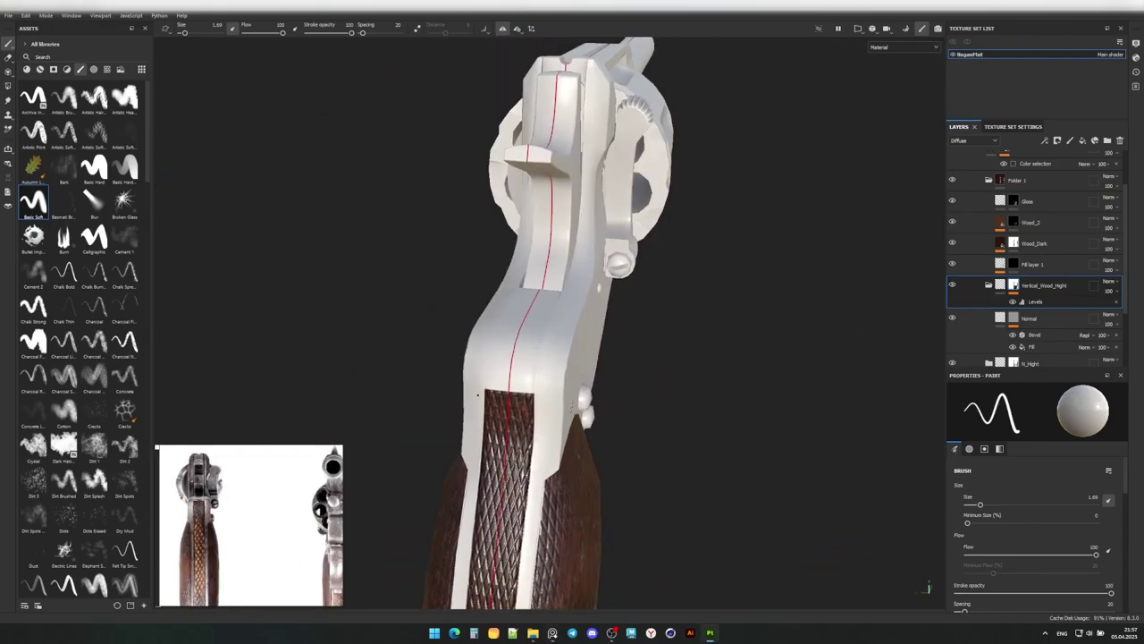
{"action": "scroll", "coordinate": [606, 327], "scroll_direction": "down", "scroll_amount": 4}
{"action": "scroll", "coordinate": [536, 474], "scroll_direction": "up", "scroll_amount": 3}
{"action": "scroll", "coordinate": [662, 450], "scroll_direction": "up", "scroll_amount": 3}
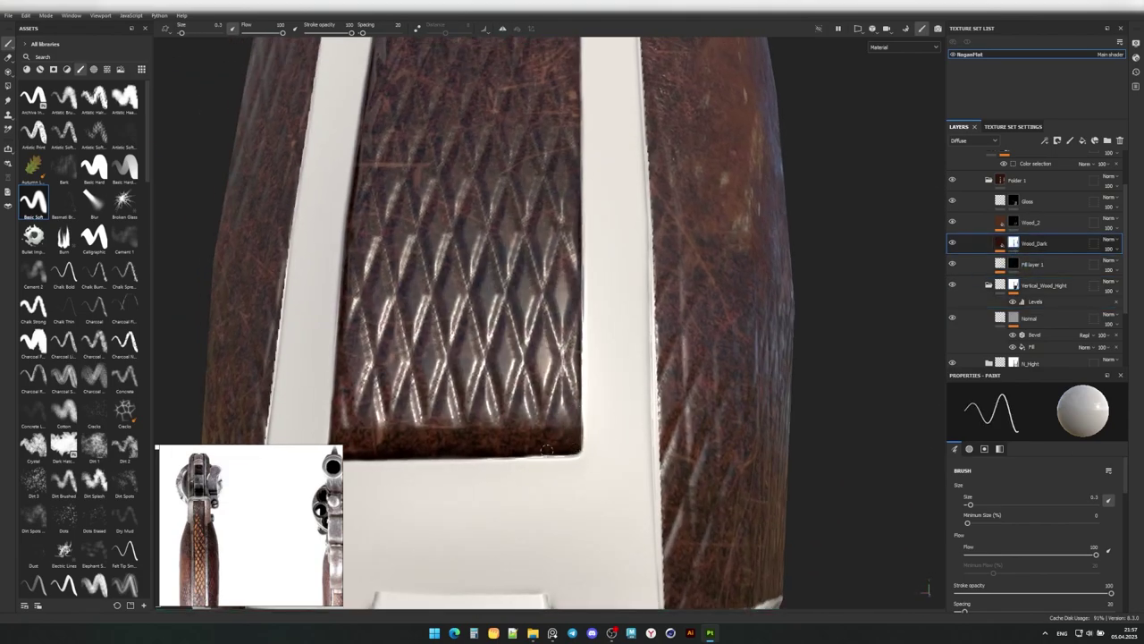
{"action": "scroll", "coordinate": [547, 450], "scroll_direction": "down", "scroll_amount": 3}
{"action": "mouse_move", "coordinate": [548, 449]}
{"action": "left_mouse_down", "text": "alt"}
{"action": "mouse_move", "coordinate": [807, 376]}
{"action": "mouse_move", "coordinate": [876, 380]}
{"action": "mouse_move", "coordinate": [612, 397]}
{"action": "mouse_move", "coordinate": [597, 438]}
{"action": "mouse_move", "coordinate": [672, 449]}
{"action": "mouse_move", "coordinate": [567, 391]}
{"action": "mouse_move", "coordinate": [670, 439]}
{"action": "mouse_move", "coordinate": [585, 436]}
{"action": "mouse_move", "coordinate": [585, 309]}
{"action": "left_mouse_up", "text": "alt"}
{"action": "scroll", "coordinate": [807, 376], "scroll_direction": "up", "scroll_amount": 2}
Switch to polygon fill mode and select the Rust layer.
{"action": "key", "text": "4"}
{"action": "scroll", "coordinate": [1013, 280], "scroll_direction": "down", "scroll_amount": 2}
{"action": "left_click", "coordinate": [1008, 330]}
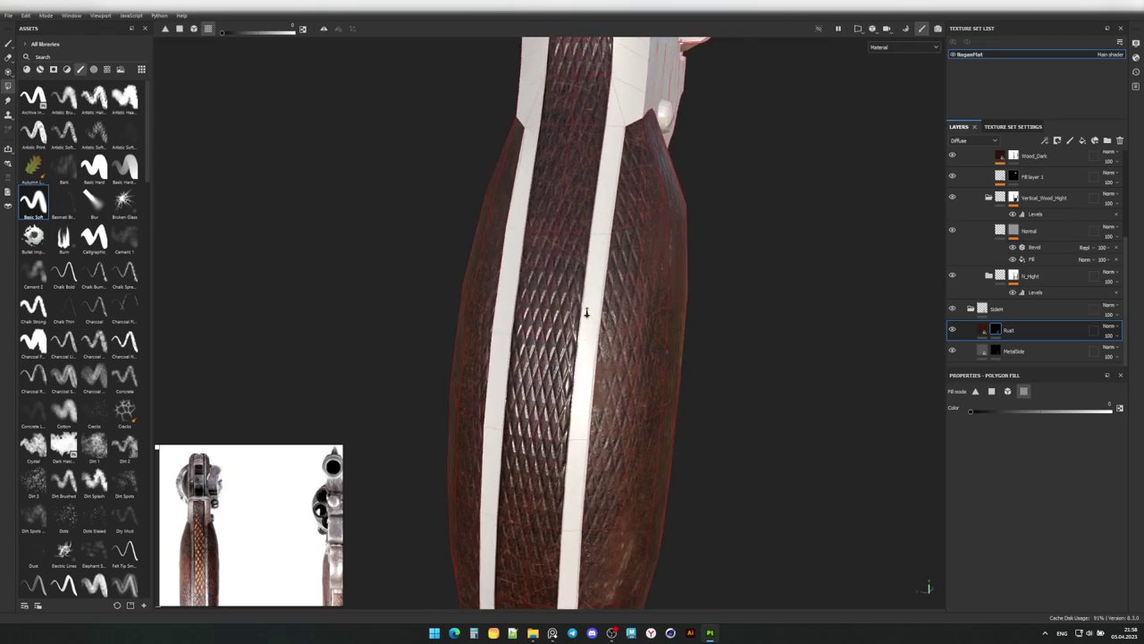
Collapse the grip layers into the Hand_Painting folder and view the revolver from several angles.
{"action": "key", "text": "1"}
{"action": "left_click_drag", "start_coordinate": [694, 340], "coordinate": [610, 341], "text": "alt"}
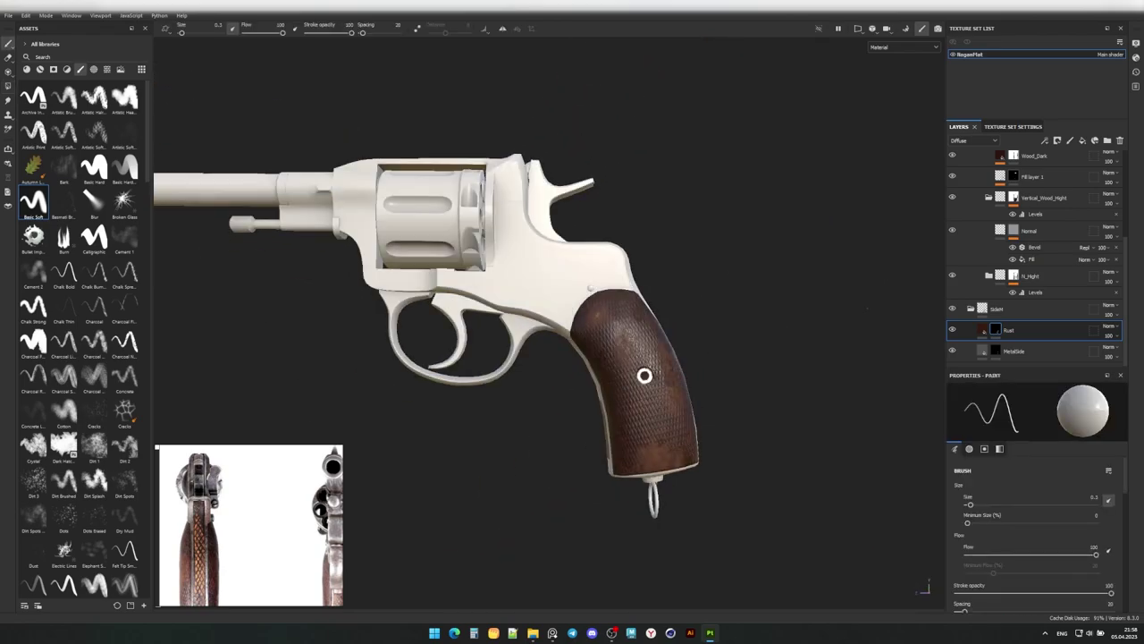
{"action": "scroll", "coordinate": [1028, 268], "scroll_direction": "up", "scroll_amount": 2}
{"action": "left_click", "coordinate": [962, 160]}
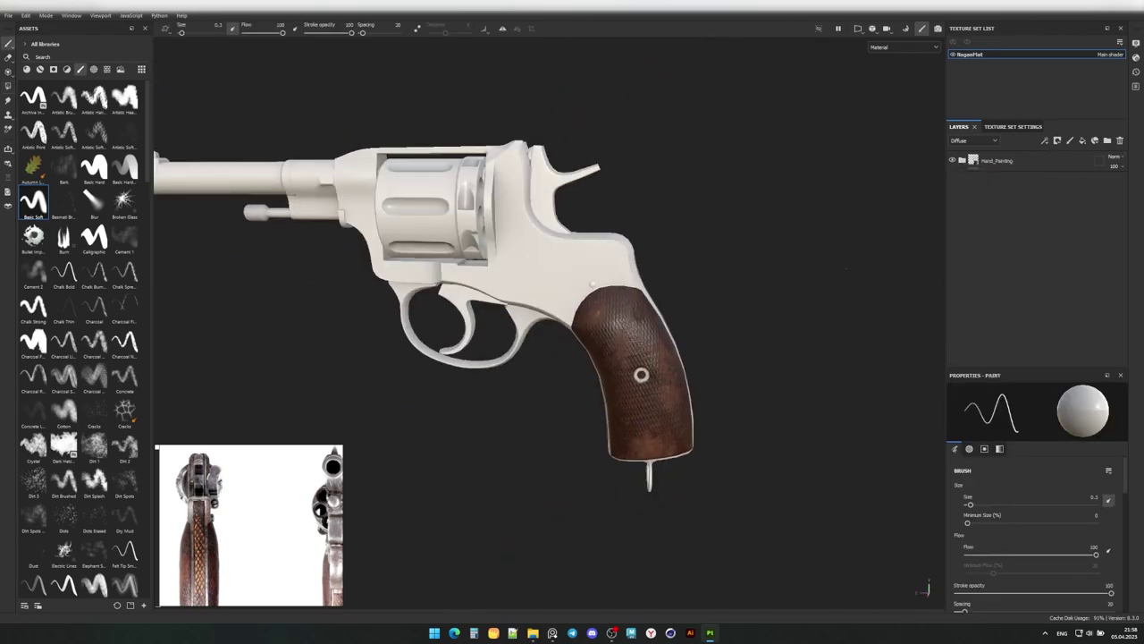
{"action": "scroll", "coordinate": [1022, 321], "scroll_direction": "down", "scroll_amount": 2}
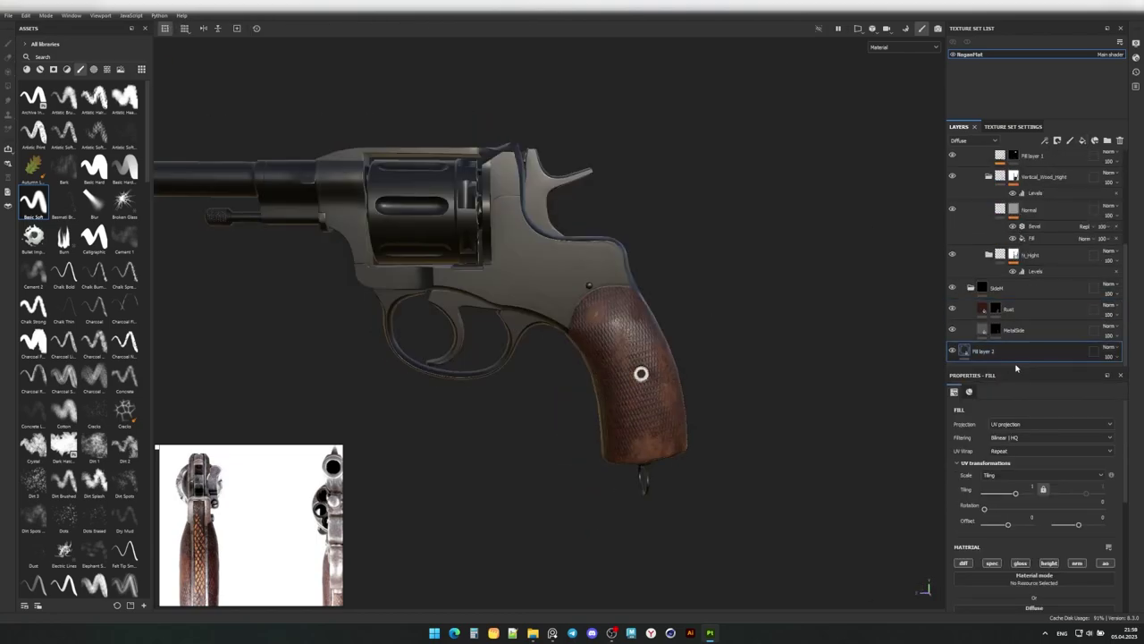
{"action": "left_click_drag", "start_coordinate": [355, 332], "coordinate": [217, 506], "text": "alt"}
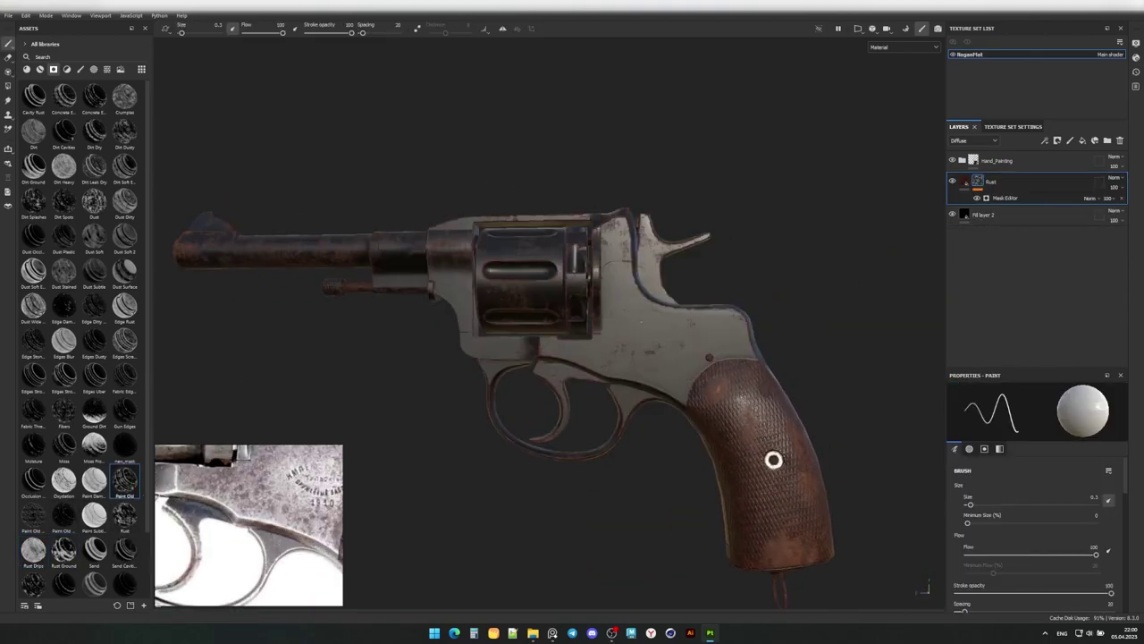
{"action": "left_click_drag", "start_coordinate": [769, 463], "coordinate": [990, 333], "text": "alt"}
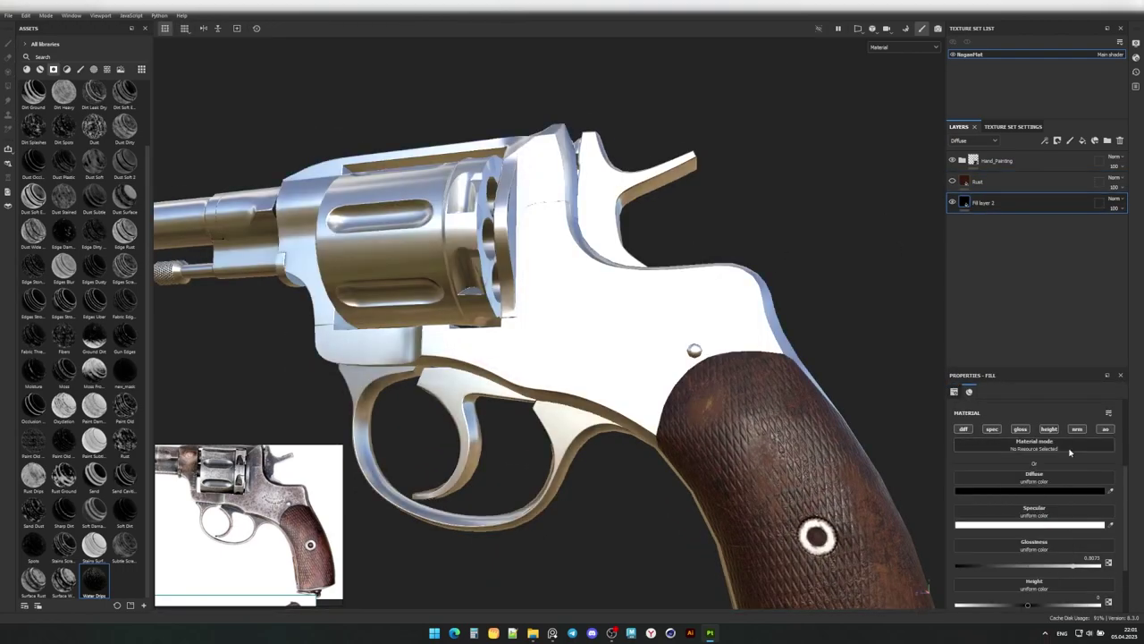
Give the WhiteMetal fill a grey diffuse, light grey A8A8A8 specular and high glossiness.
{"action": "left_click", "coordinate": [961, 510]}
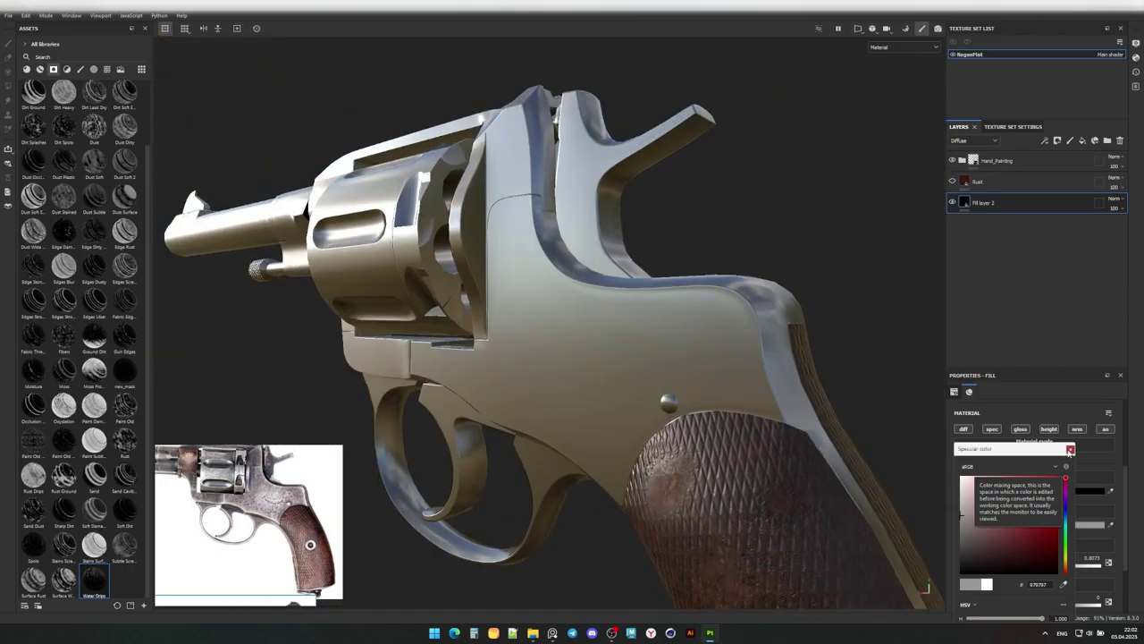
{"action": "left_click_drag", "start_coordinate": [1042, 540], "coordinate": [1099, 540]}
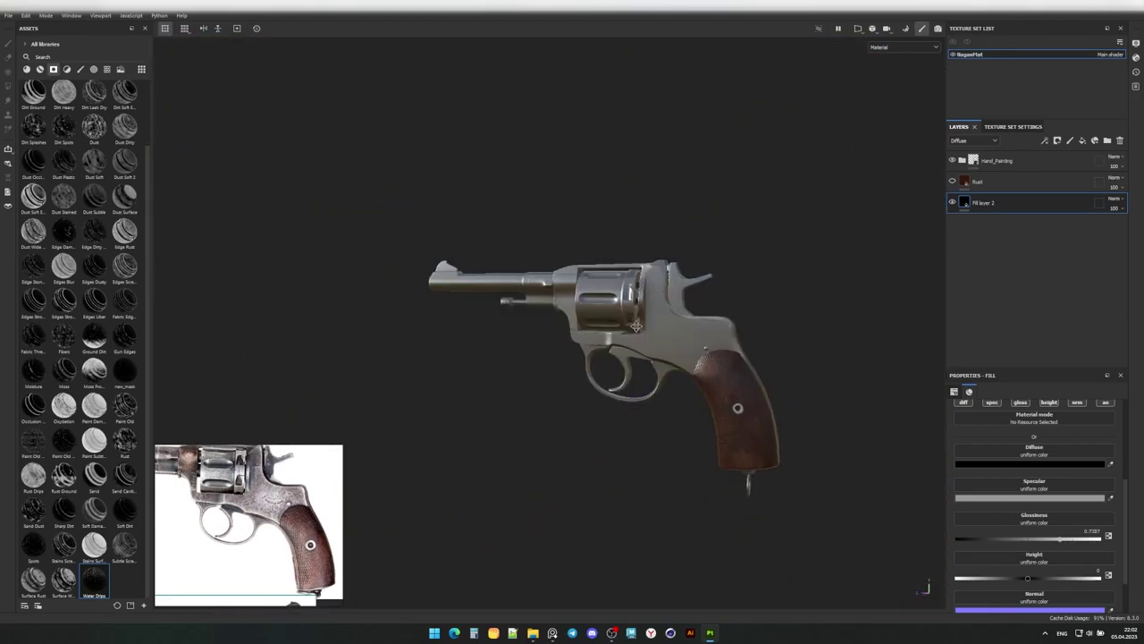
{"action": "left_click", "coordinate": [1034, 463]}
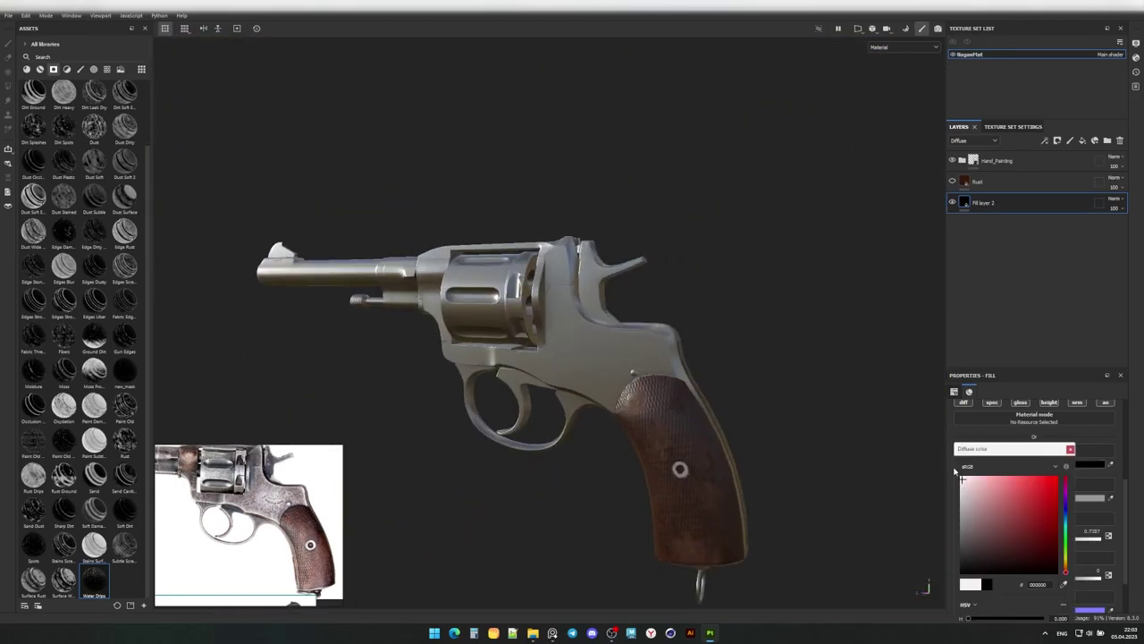
{"action": "left_click", "coordinate": [962, 514]}
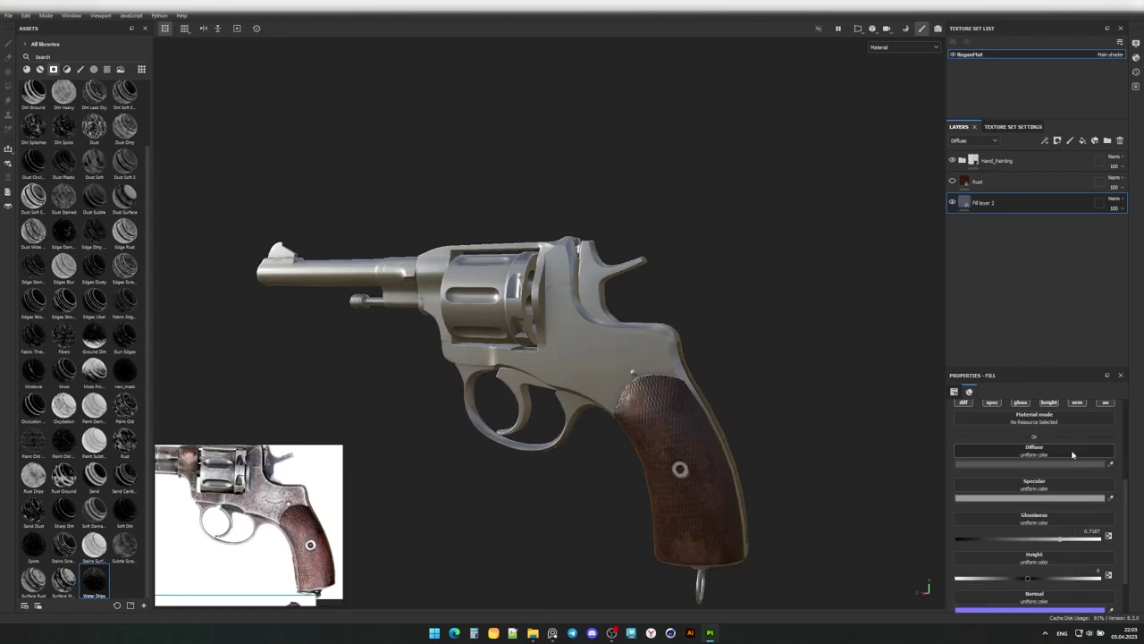
{"action": "left_click_drag", "start_coordinate": [1074, 540], "coordinate": [1066, 540]}
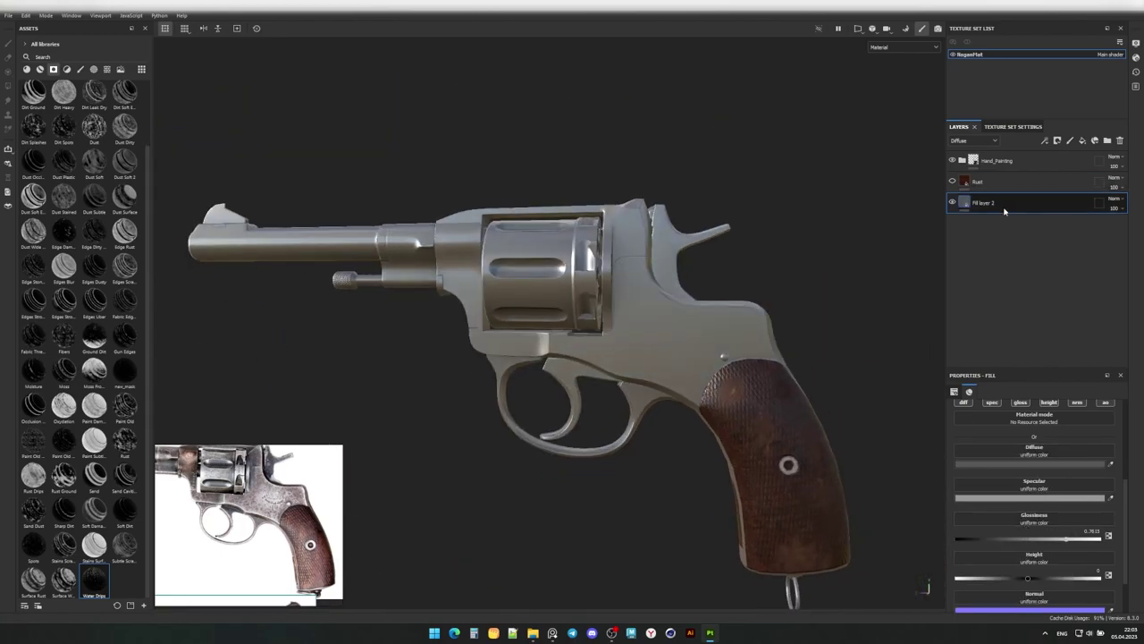
Name the copied layer Black_Metal and darken its specular colour to near black.
{"action": "type", "text": "Metal"}
{"action": "double_click", "coordinate": [981, 203]}
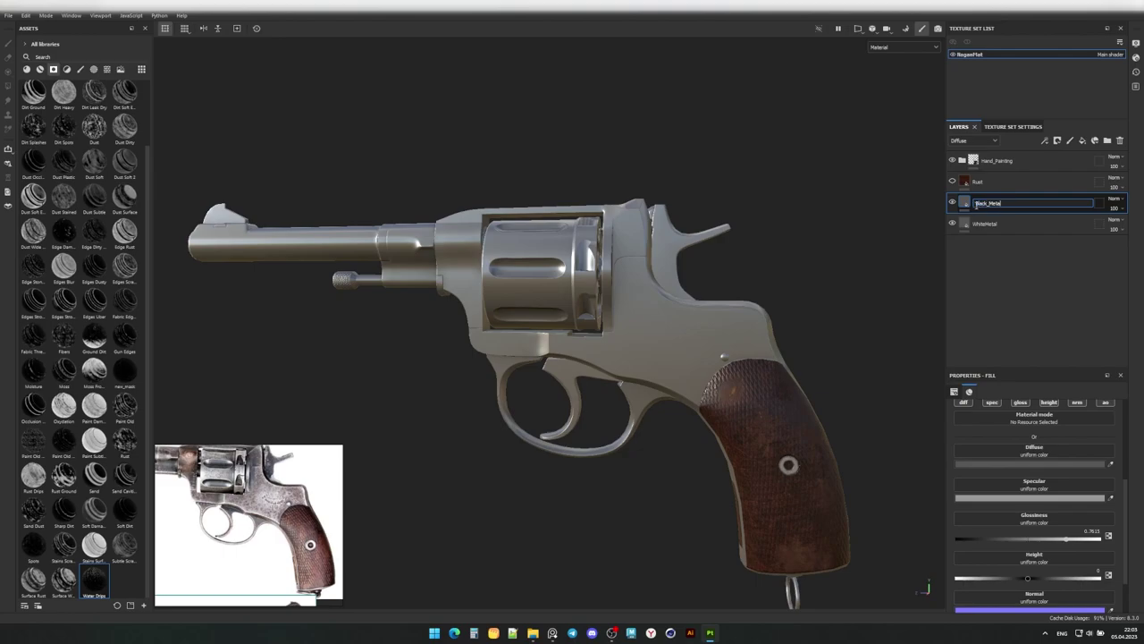
{"action": "key", "text": "Return"}
{"action": "left_click", "coordinate": [1009, 497]}
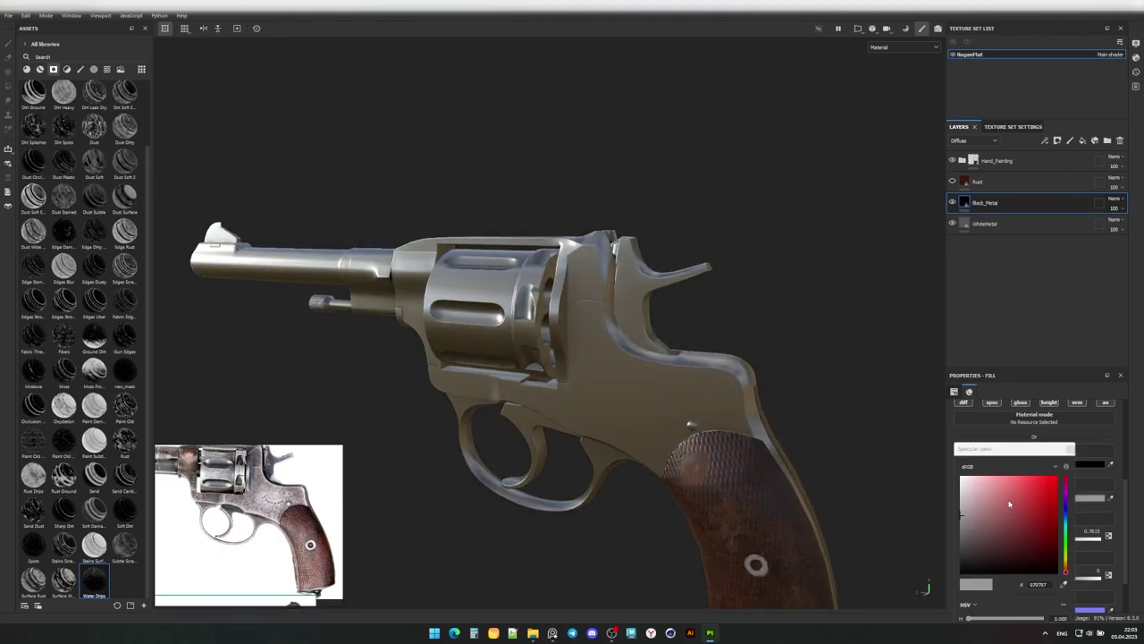
{"action": "left_click_drag", "start_coordinate": [1010, 505], "coordinate": [981, 548]}
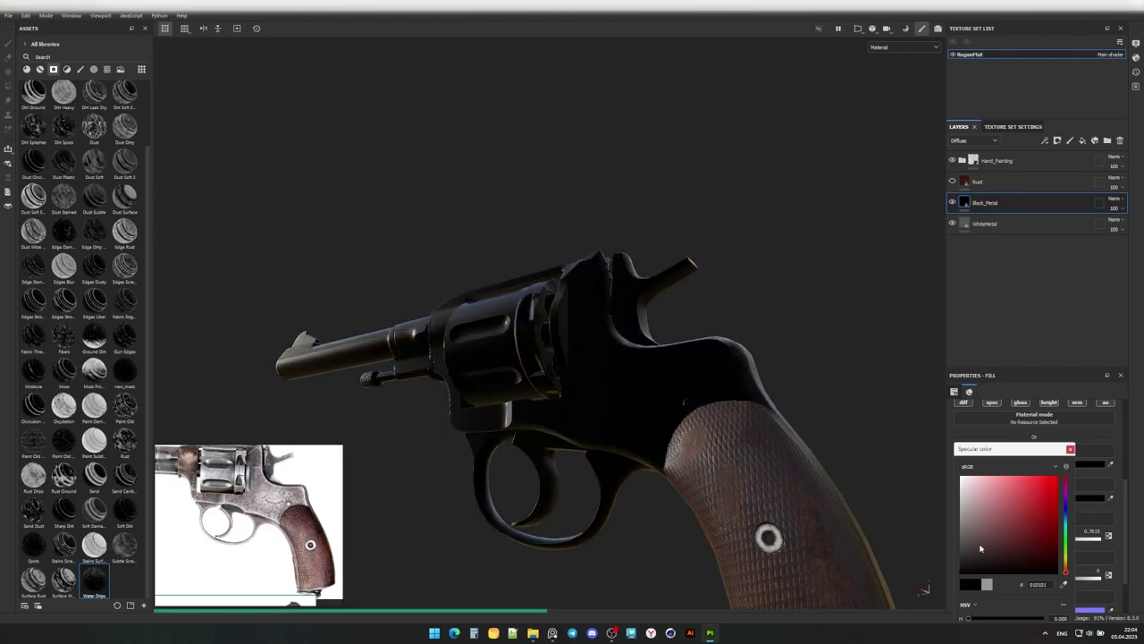
{"action": "left_click", "coordinate": [1089, 464]}
Make Black_Metal's base colour a near-black blue-grey.
{"action": "left_click", "coordinate": [1089, 464]}
{"action": "left_click", "coordinate": [964, 508]}
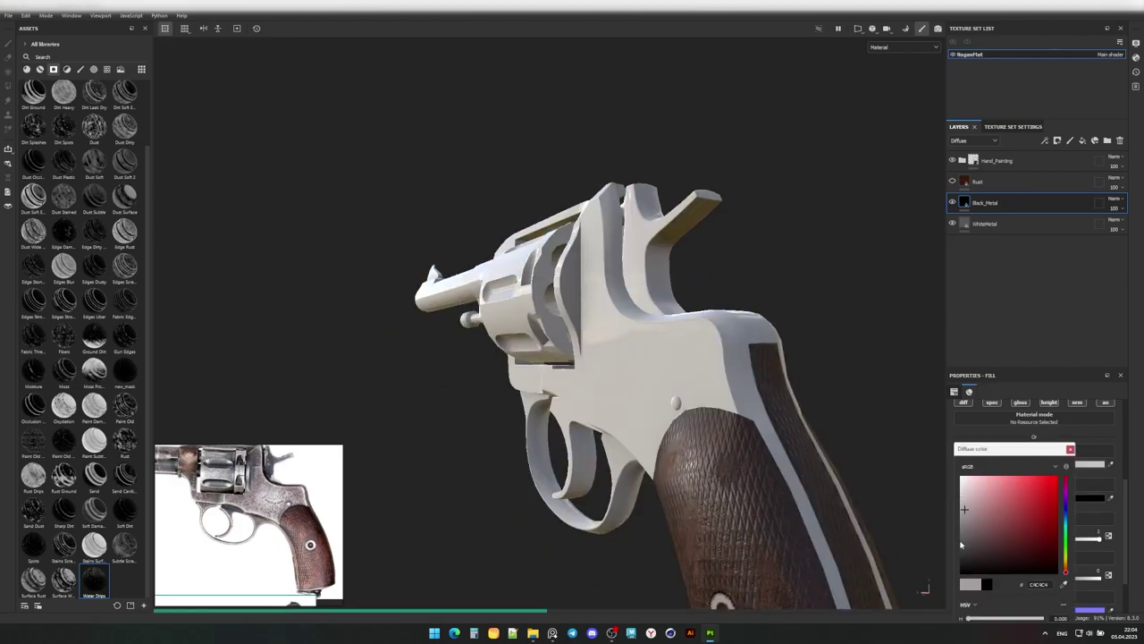
{"action": "left_click_drag", "start_coordinate": [961, 543], "coordinate": [961, 566]}
{"action": "left_click", "coordinate": [958, 570]}
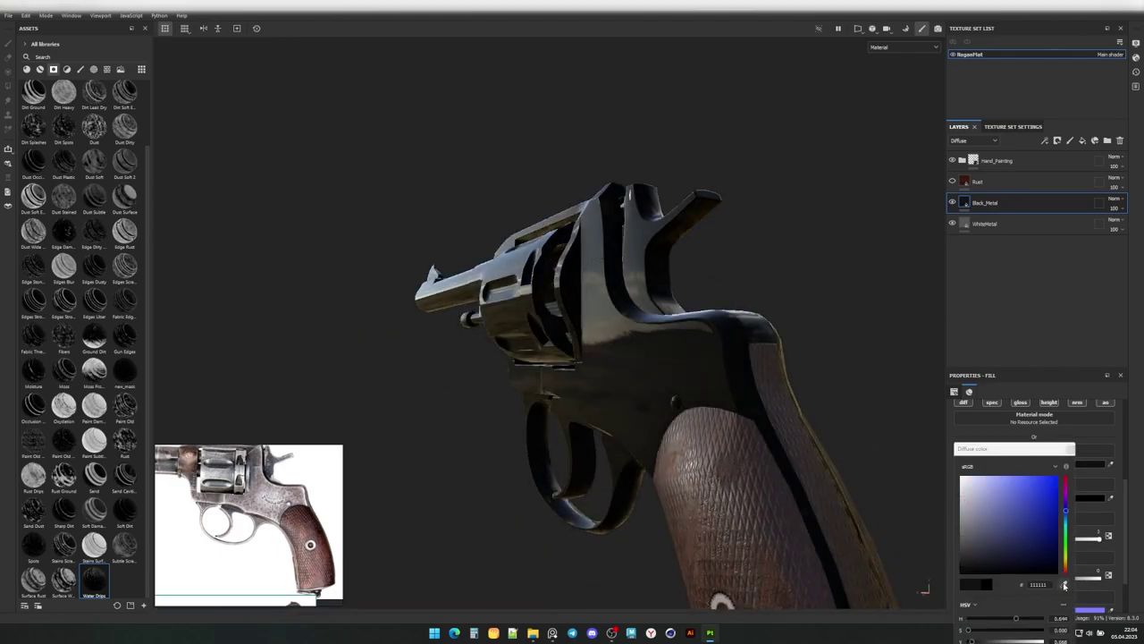
{"action": "left_click_drag", "start_coordinate": [961, 570], "coordinate": [978, 561]}
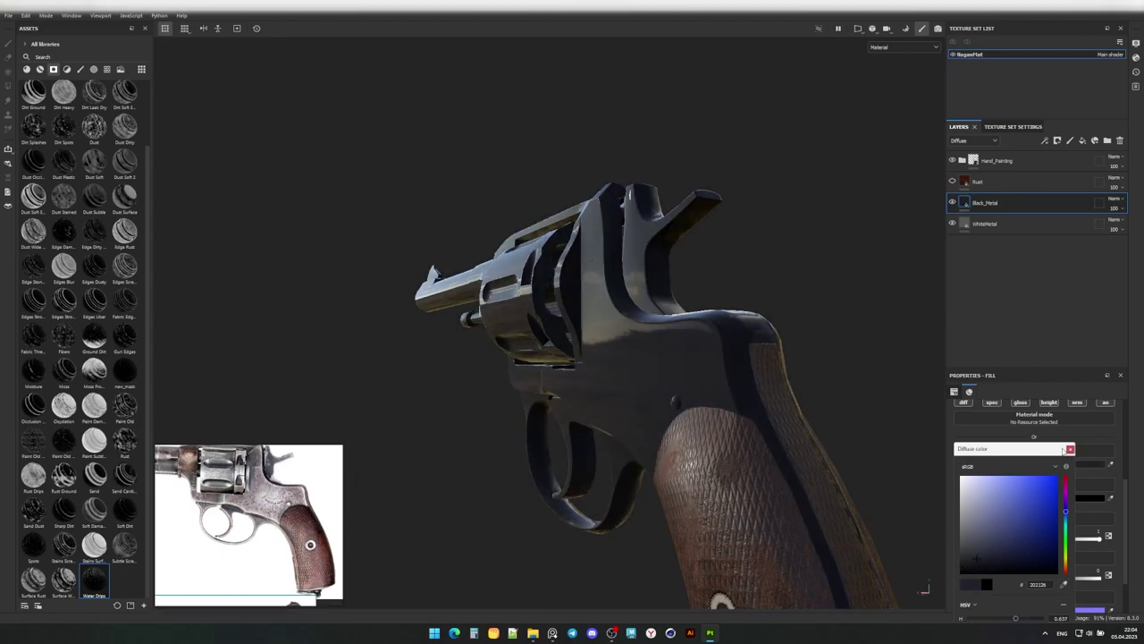
{"action": "left_click", "coordinate": [1070, 449]}
Fine-tune Black_Metal's specular colour and raise its glossiness, checking the revolver from side views.
{"action": "left_click", "coordinate": [954, 544]}
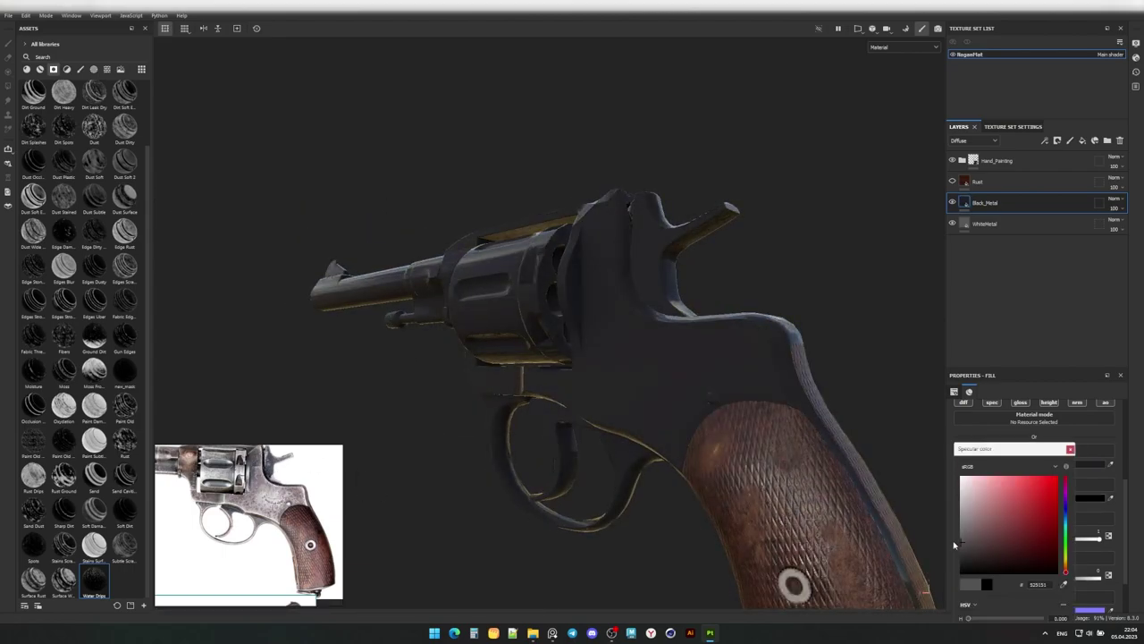
{"action": "left_click", "coordinate": [962, 510]}
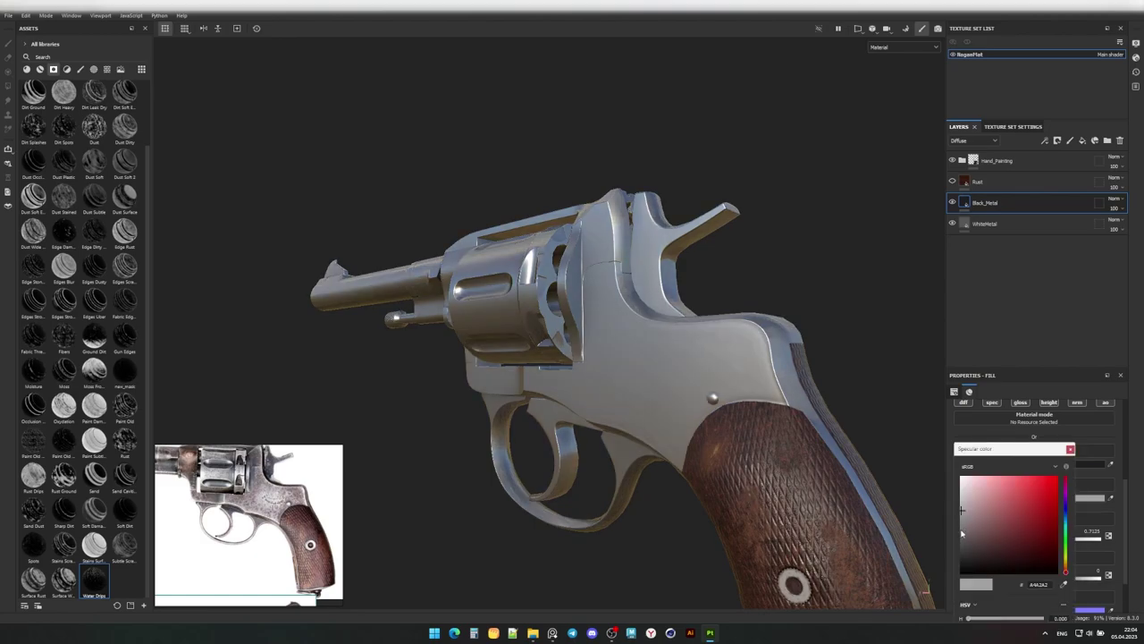
{"action": "left_click_drag", "start_coordinate": [962, 534], "coordinate": [964, 581]}
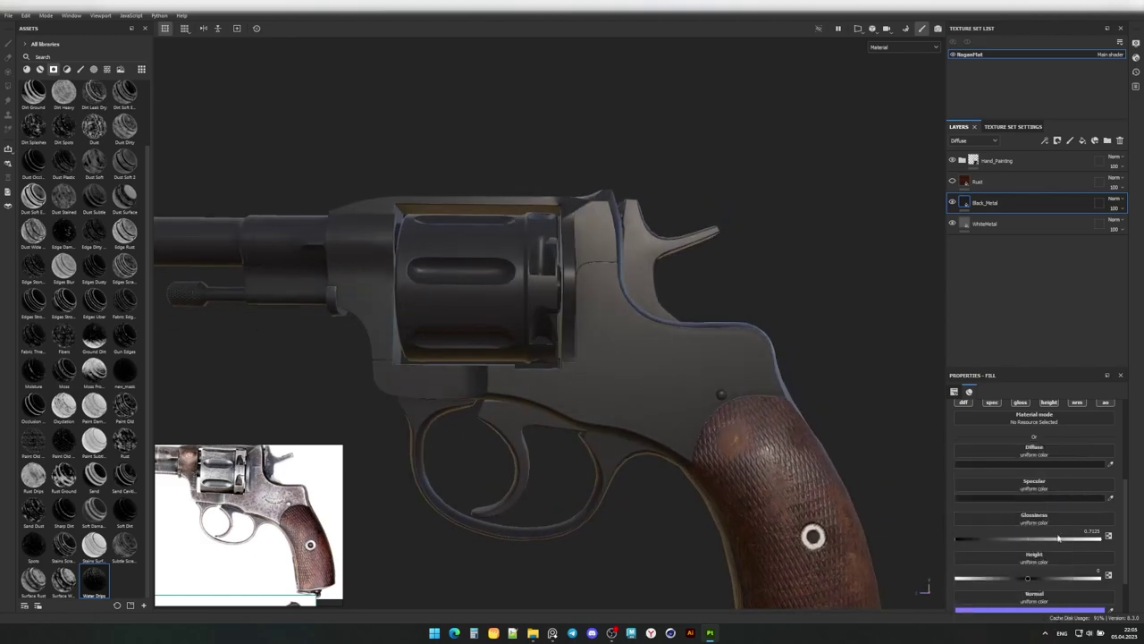
{"action": "left_click_drag", "start_coordinate": [1058, 538], "coordinate": [1087, 537]}
{"action": "left_click", "coordinate": [1035, 497]}
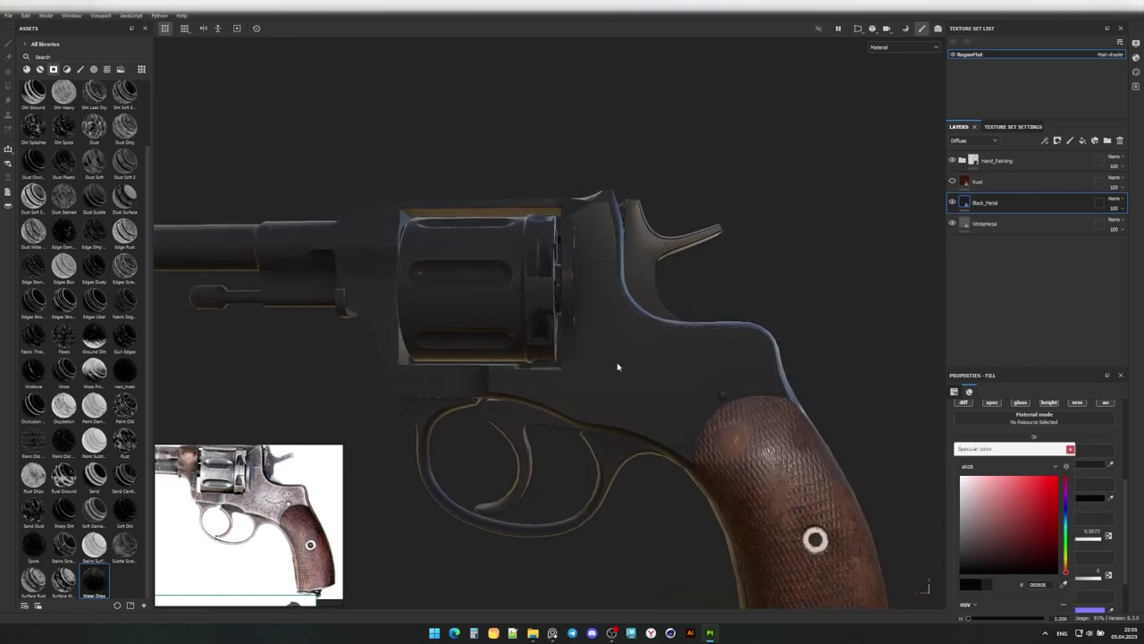
{"action": "left_click_drag", "start_coordinate": [617, 366], "coordinate": [659, 358], "text": "alt"}
{"action": "left_click", "coordinate": [1012, 511]}
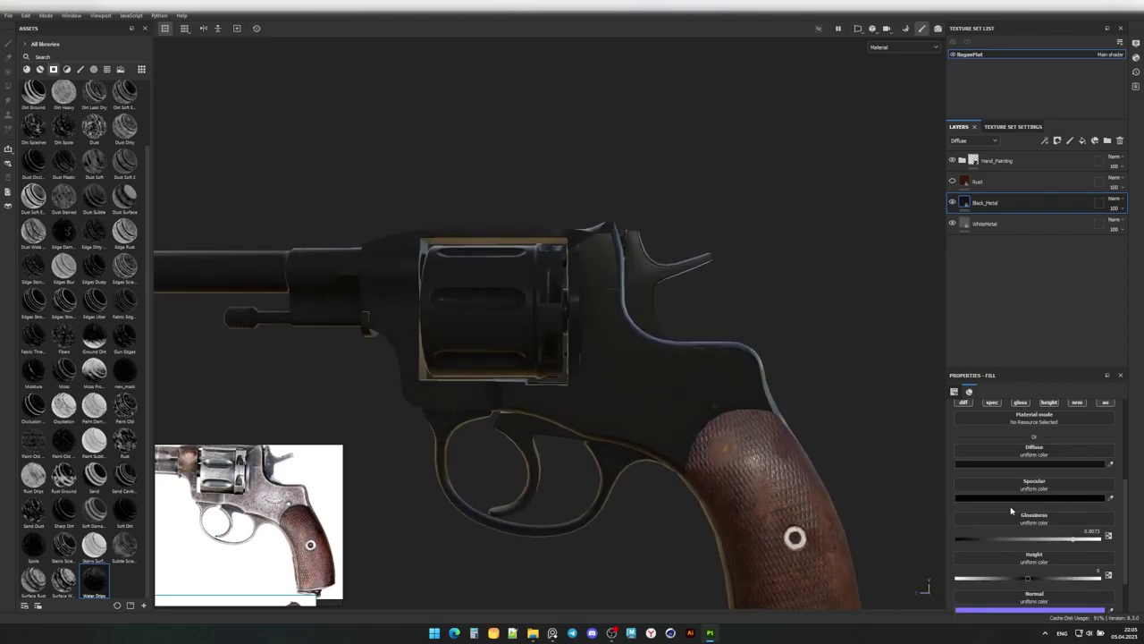
{"action": "left_click", "coordinate": [1028, 497]}
{"action": "left_click_drag", "start_coordinate": [545, 371], "coordinate": [601, 365], "text": "alt"}
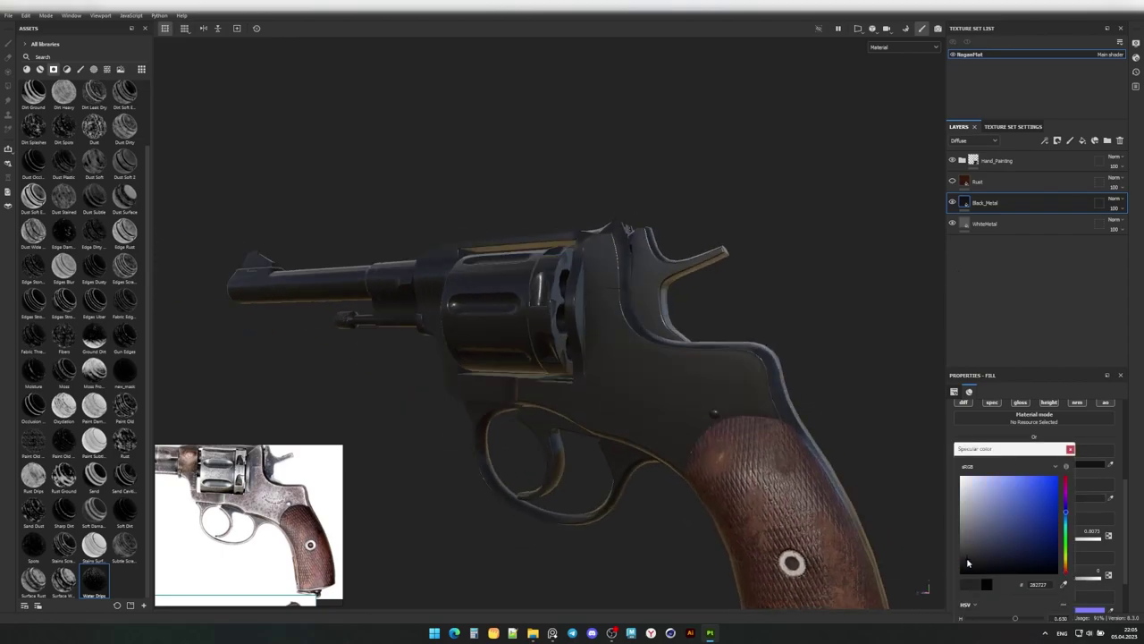
{"action": "left_click_drag", "start_coordinate": [941, 563], "coordinate": [932, 565], "text": "alt"}
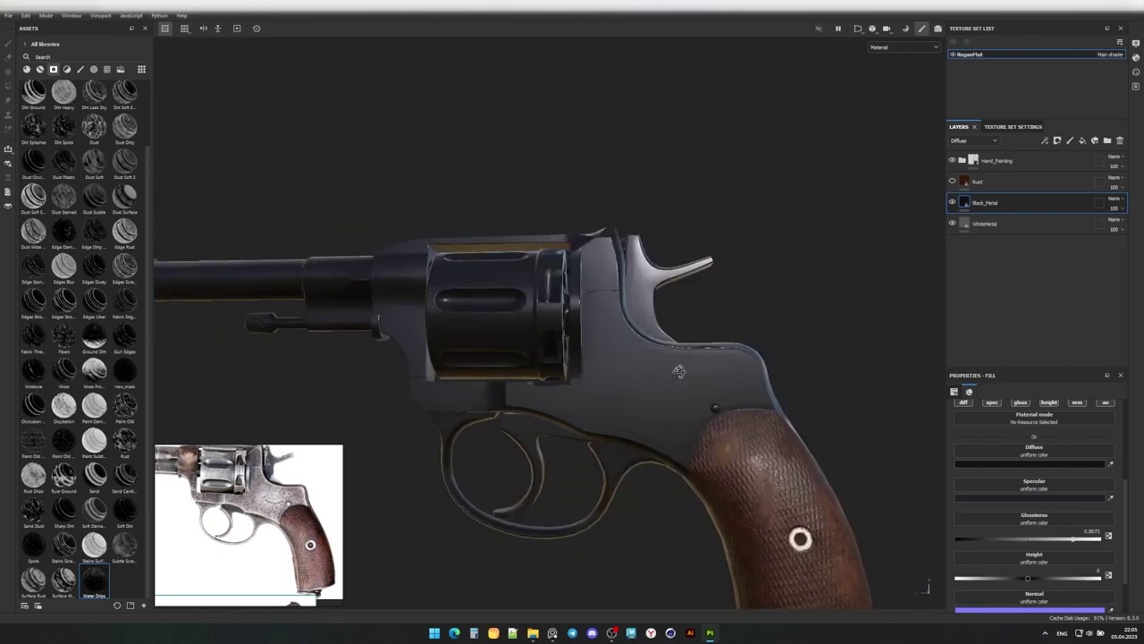
{"action": "scroll", "coordinate": [536, 402], "scroll_direction": "down", "scroll_amount": 3}
{"action": "left_click_drag", "start_coordinate": [536, 403], "coordinate": [605, 435], "text": "alt"}
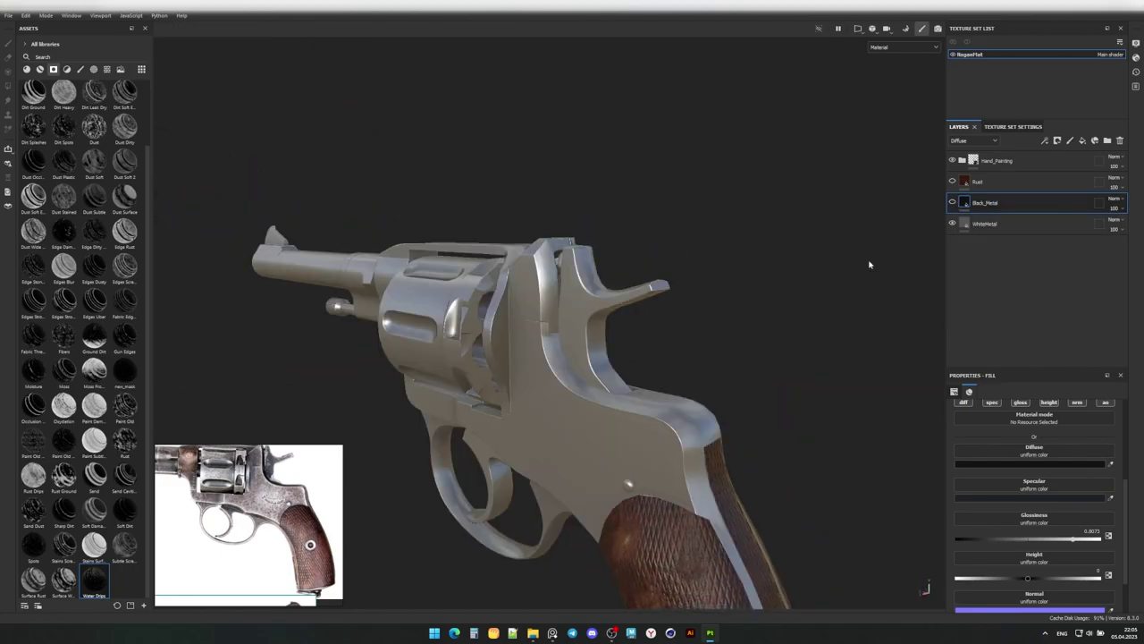
Apply the Rust mask from the assets to the Black_Metal layer.
{"action": "left_click", "coordinate": [120, 436]}
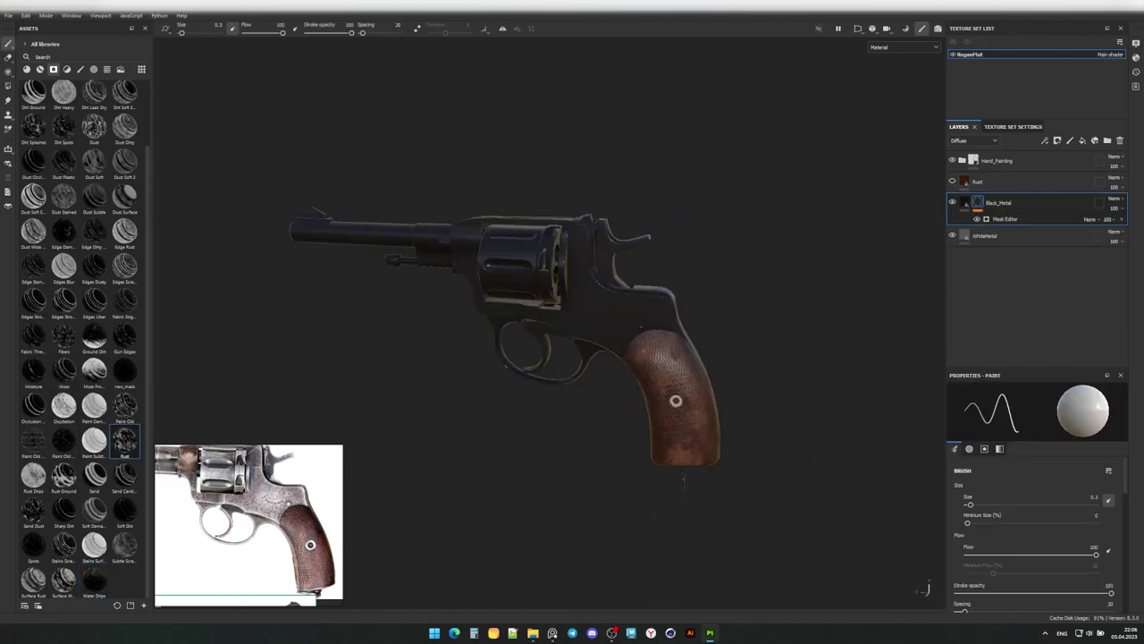
{"action": "left_click_drag", "start_coordinate": [986, 209], "coordinate": [976, 214]}
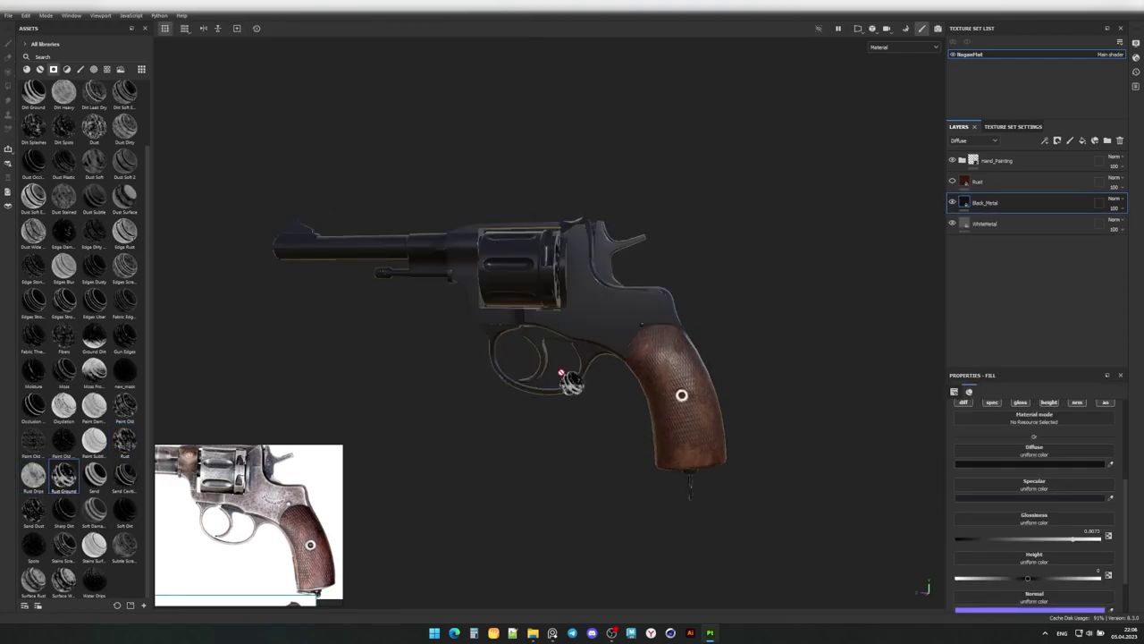
{"action": "left_click_drag", "start_coordinate": [681, 394], "coordinate": [555, 295], "text": "alt"}
{"action": "scroll", "coordinate": [500, 268], "scroll_direction": "up", "scroll_amount": 5}
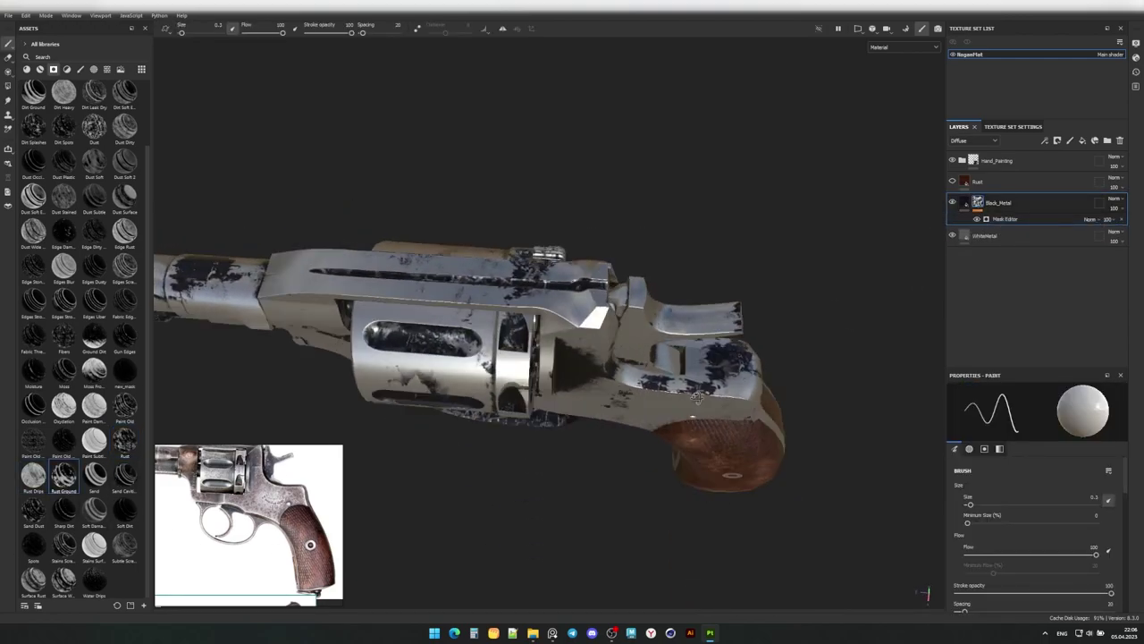
{"action": "scroll", "coordinate": [465, 233], "scroll_direction": "up", "scroll_amount": 3}
Orbit around the revolver frame to inspect the silver patches showing through the dark metal.
{"action": "mouse_move", "coordinate": [465, 233]}
{"action": "left_mouse_down", "text": "alt"}
{"action": "mouse_move", "coordinate": [430, 200]}
{"action": "mouse_move", "coordinate": [402, 276]}
{"action": "mouse_move", "coordinate": [591, 282]}
{"action": "left_mouse_up", "text": "alt"}
{"action": "scroll", "coordinate": [430, 200], "scroll_direction": "down", "scroll_amount": 5}
{"action": "scroll", "coordinate": [425, 268], "scroll_direction": "up", "scroll_amount": 4}
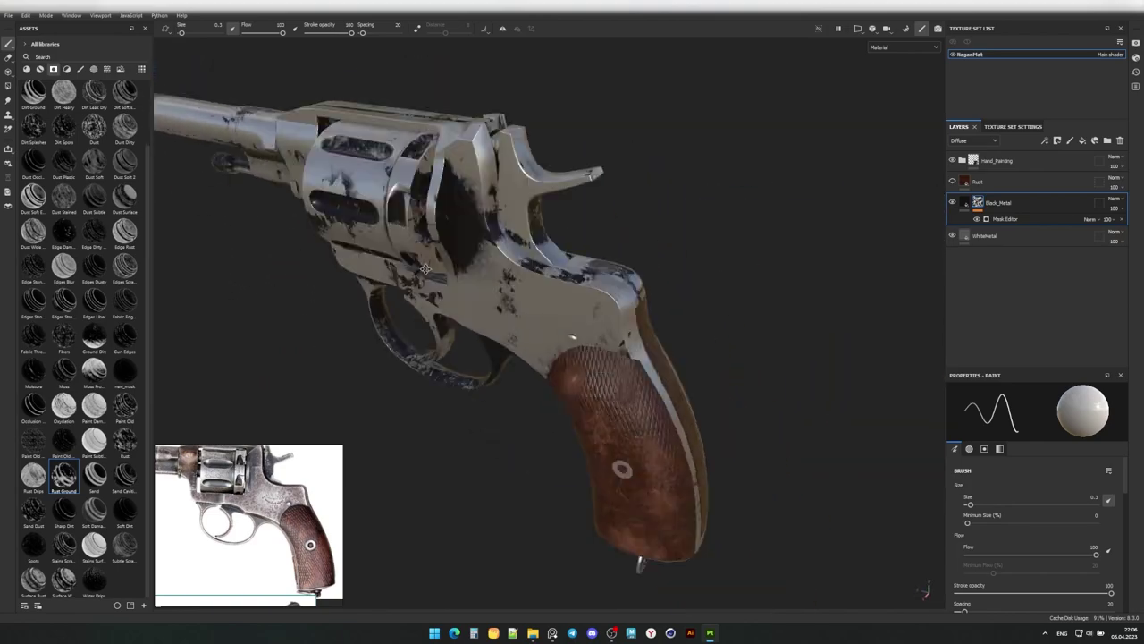
{"action": "scroll", "coordinate": [426, 268], "scroll_direction": "down", "scroll_amount": 5}
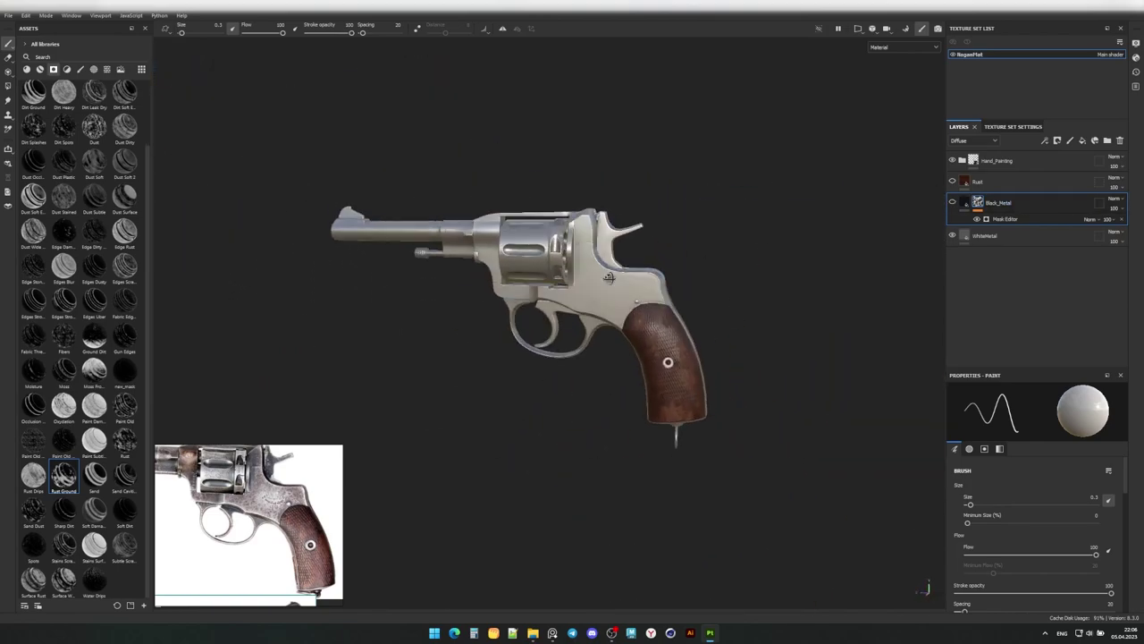
{"action": "scroll", "coordinate": [608, 277], "scroll_direction": "up", "scroll_amount": 3}
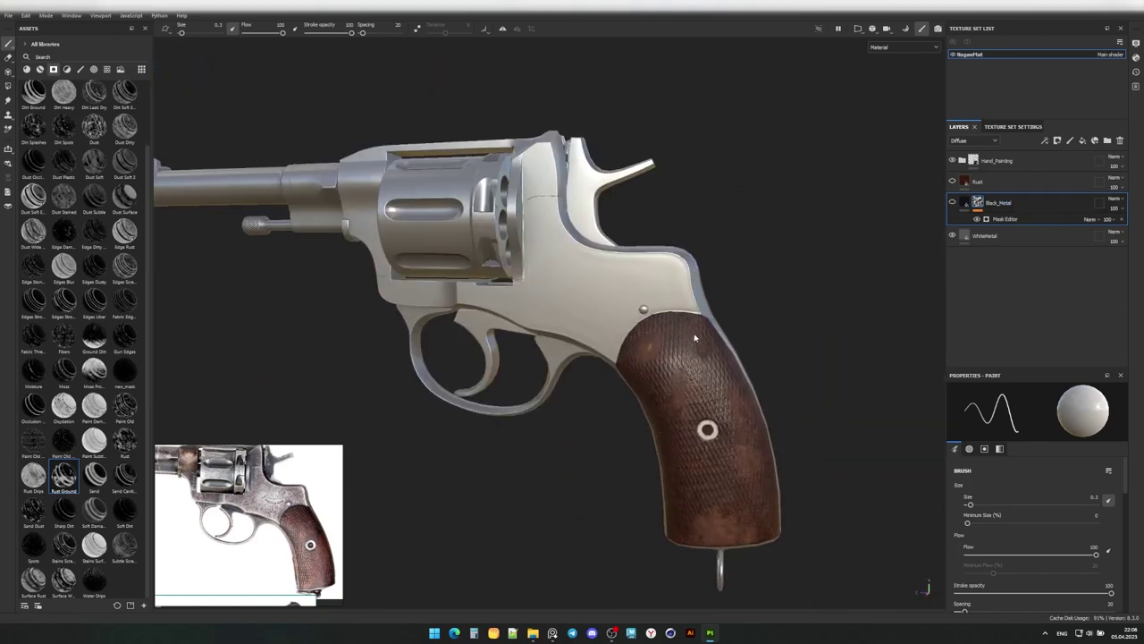
{"action": "mouse_move", "coordinate": [695, 337]}
{"action": "left_mouse_down", "text": "alt"}
{"action": "mouse_move", "coordinate": [684, 357]}
{"action": "mouse_move", "coordinate": [395, 301]}
{"action": "mouse_move", "coordinate": [524, 345]}
{"action": "mouse_move", "coordinate": [628, 355]}
{"action": "mouse_move", "coordinate": [483, 358]}
{"action": "mouse_move", "coordinate": [470, 317]}
{"action": "left_mouse_up", "text": "alt"}
{"action": "scroll", "coordinate": [582, 349], "scroll_direction": "up", "scroll_amount": 3}
{"action": "scroll", "coordinate": [453, 315], "scroll_direction": "down", "scroll_amount": 5}
{"action": "scroll", "coordinate": [480, 343], "scroll_direction": "up", "scroll_amount": 2}
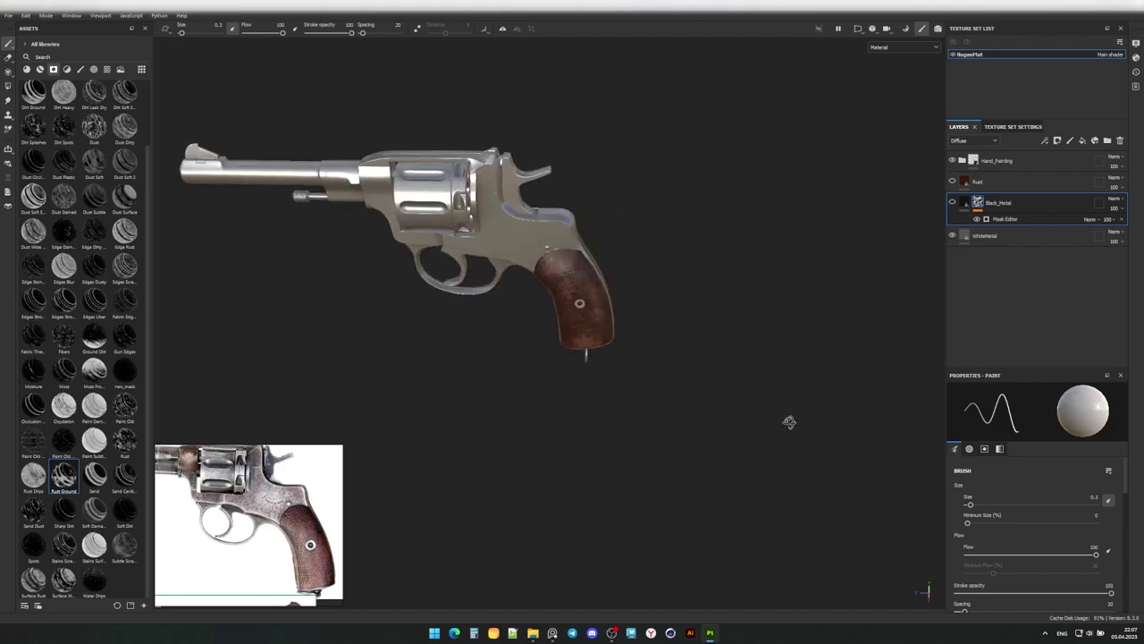
{"action": "mouse_move", "coordinate": [789, 422]}
{"action": "left_mouse_down", "text": "alt"}
{"action": "mouse_move", "coordinate": [453, 263]}
{"action": "mouse_move", "coordinate": [627, 272]}
{"action": "mouse_move", "coordinate": [623, 313]}
{"action": "mouse_move", "coordinate": [858, 238]}
{"action": "mouse_move", "coordinate": [901, 320]}
{"action": "left_mouse_up", "text": "alt"}
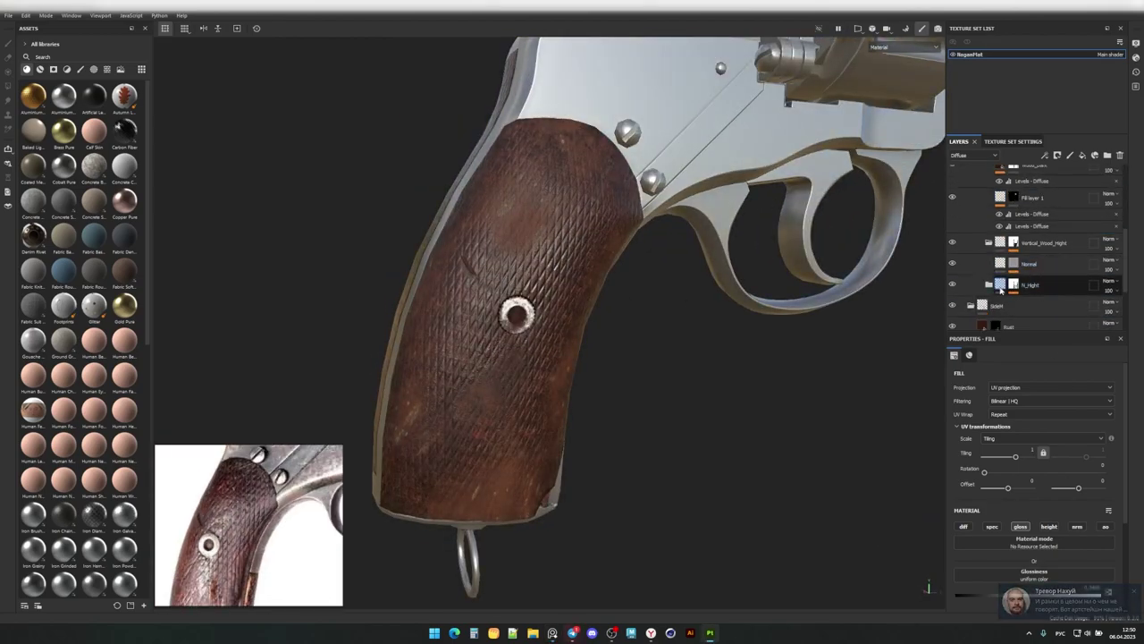
Duplicate the Normal layer under N_Hight, enable its base colour and add bevel and fill mask effects.
{"action": "left_click_drag", "start_coordinate": [1001, 289], "coordinate": [1053, 309]}
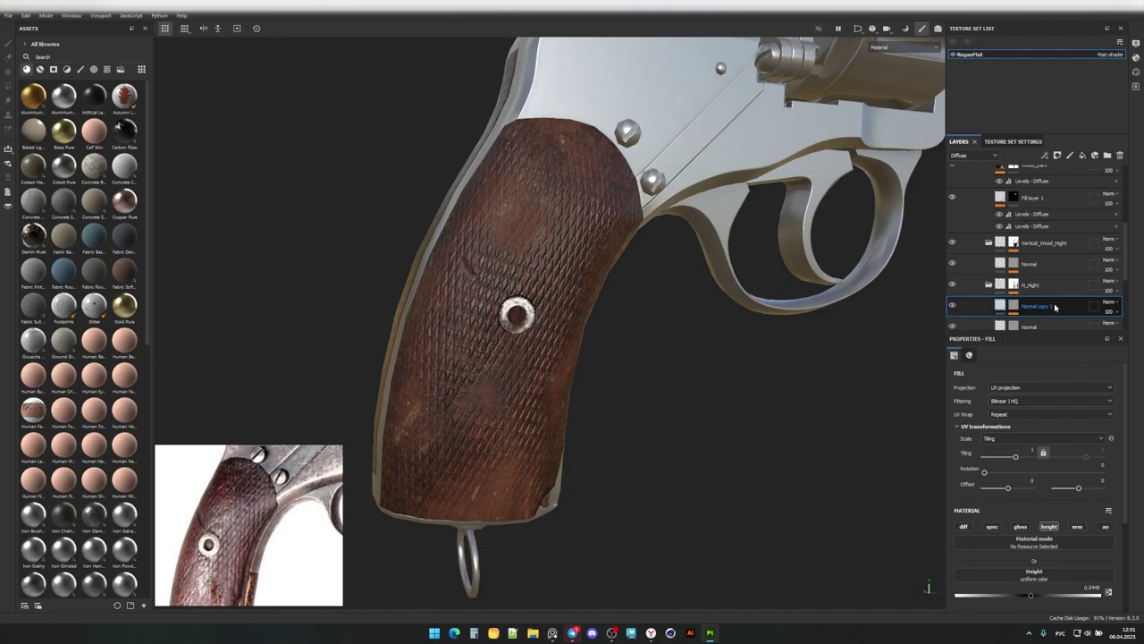
{"action": "scroll", "coordinate": [1052, 309], "scroll_direction": "down", "scroll_amount": 2}
{"action": "left_click", "coordinate": [964, 527]}
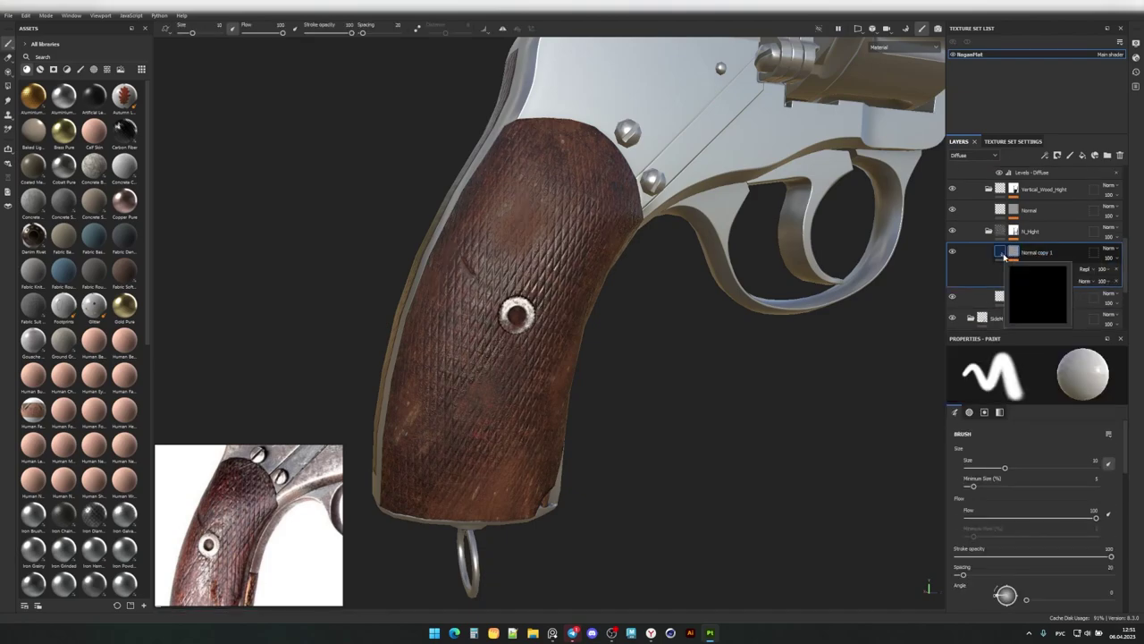
{"action": "scroll", "coordinate": [1037, 403], "scroll_direction": "down", "scroll_amount": 2}
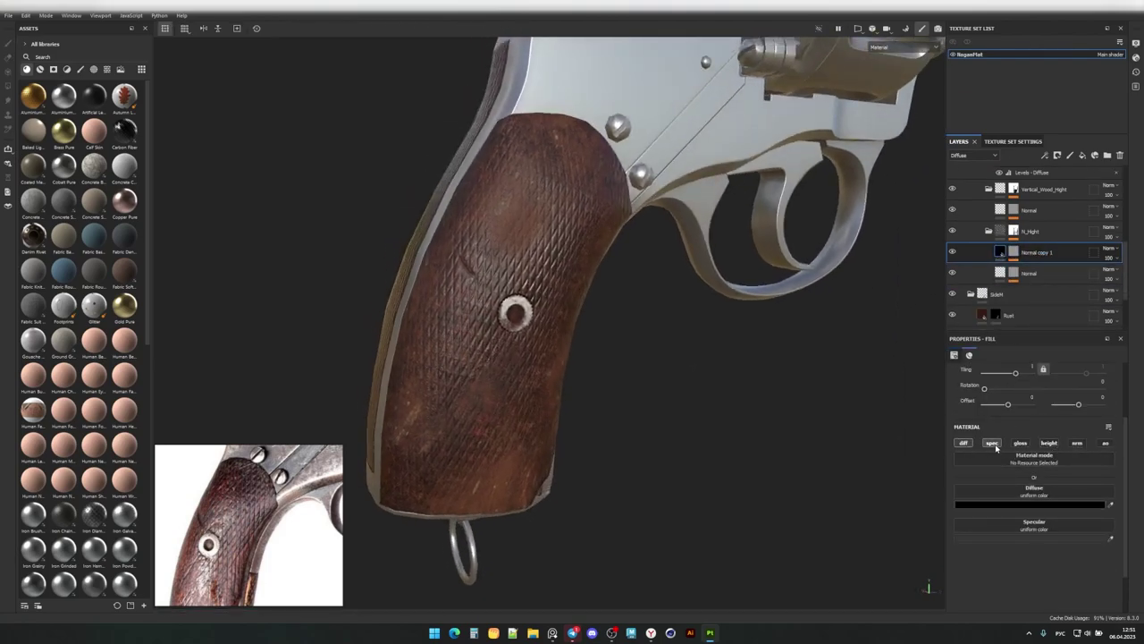
{"action": "left_click", "coordinate": [1040, 281]}
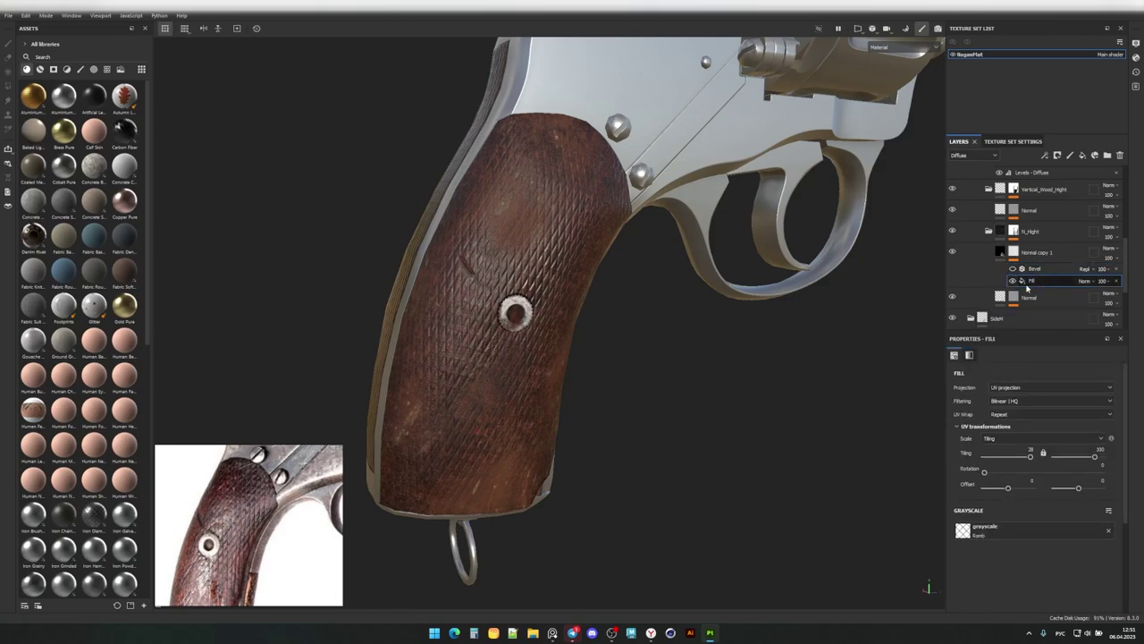
Move Normal copy 1 above the N_Hight folder, then undo the move.
{"action": "left_click_drag", "start_coordinate": [952, 253], "coordinate": [1019, 230]}
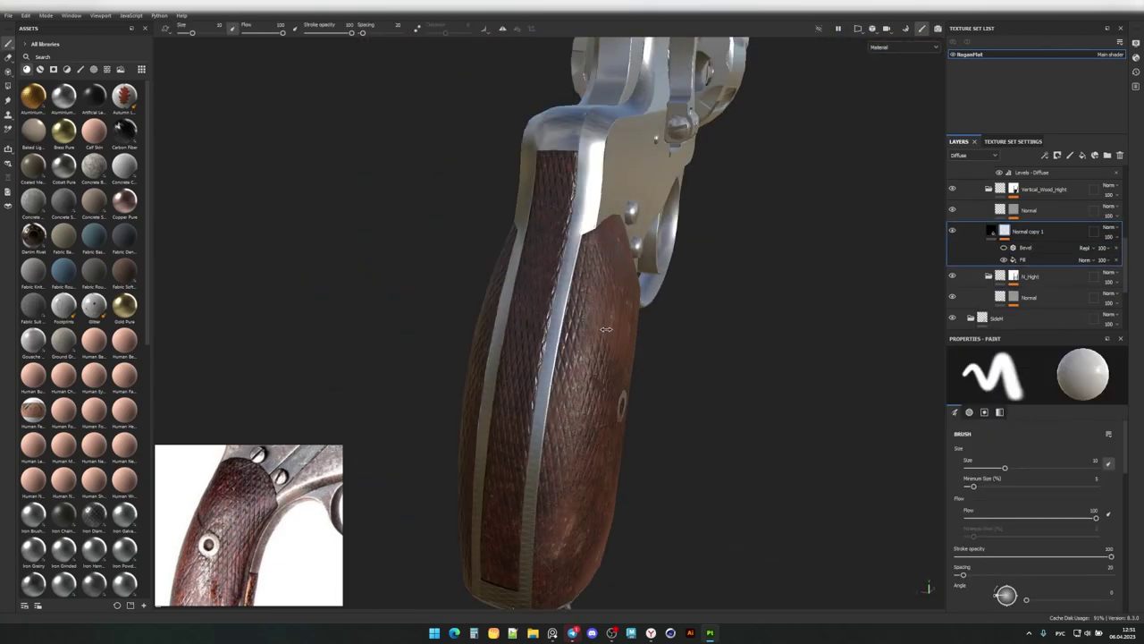
{"action": "mouse_move", "coordinate": [716, 223]}
{"action": "left_mouse_down", "text": "alt"}
{"action": "mouse_move", "coordinate": [548, 221]}
{"action": "mouse_move", "coordinate": [580, 366]}
{"action": "left_mouse_up", "text": "alt"}
{"action": "key", "text": "ctrl+z"}
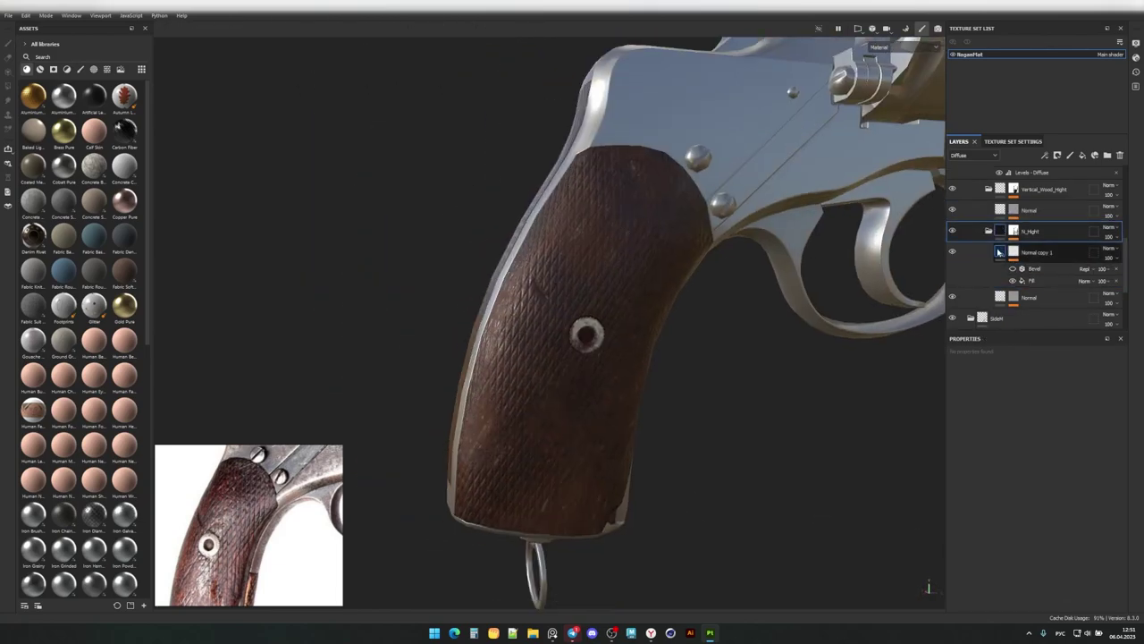
{"action": "scroll", "coordinate": [581, 366], "scroll_direction": "up", "scroll_amount": 3}
{"action": "key", "text": "ctrl+z"}
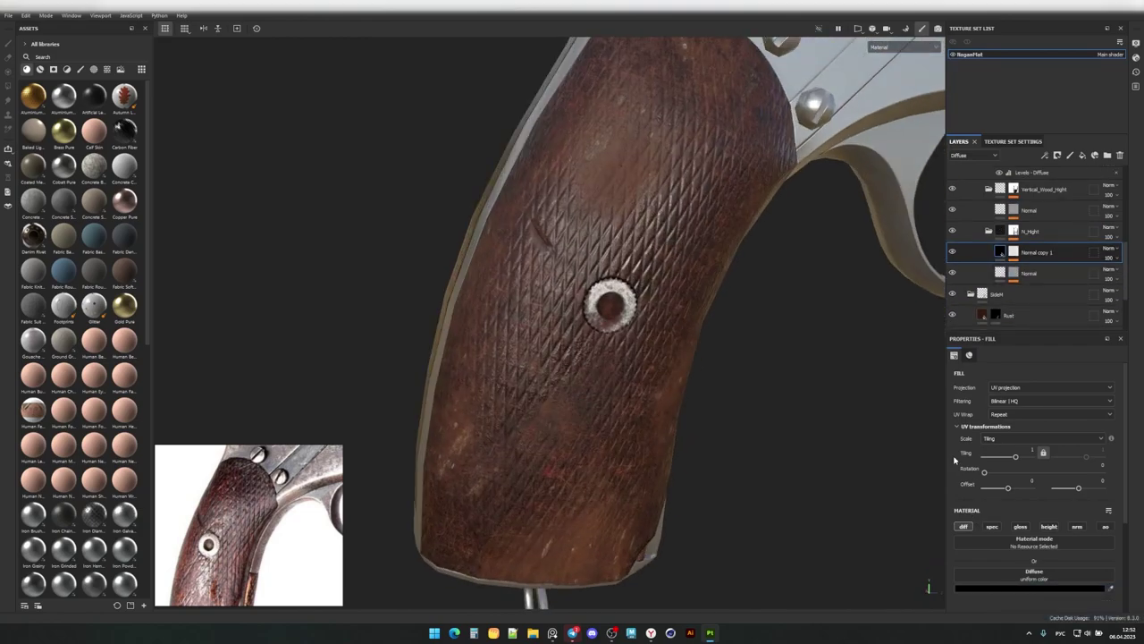
{"action": "key", "text": "ctrl+z"}
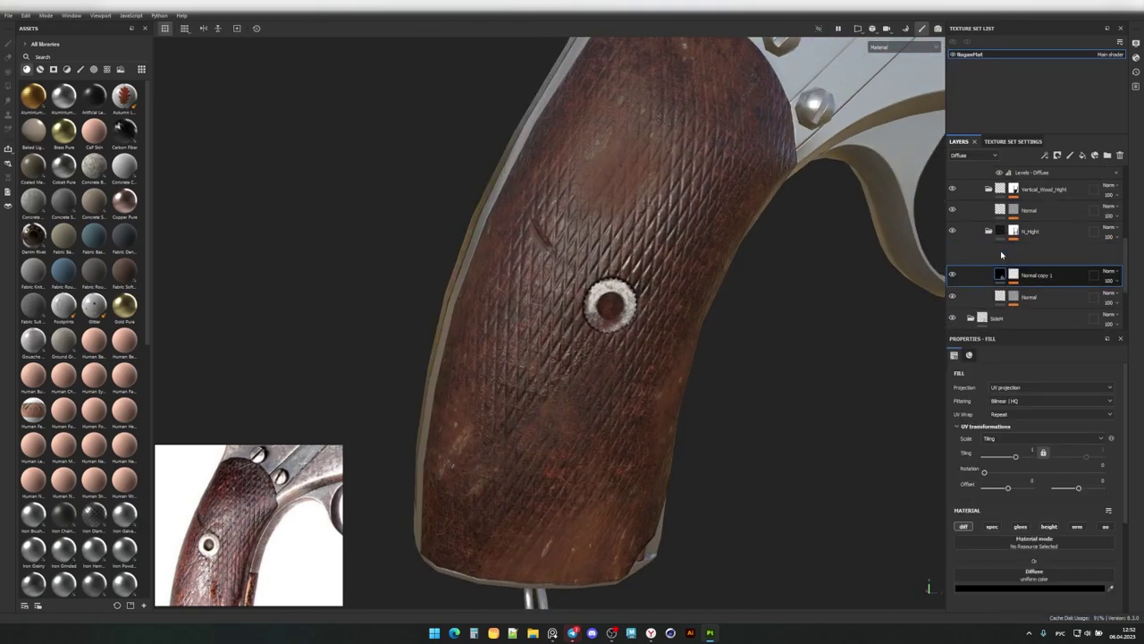
Add a Romb fill effect to Normal copy 1's mask, delete the Bevel, and move the layer down.
{"action": "left_click", "coordinate": [1064, 188]}
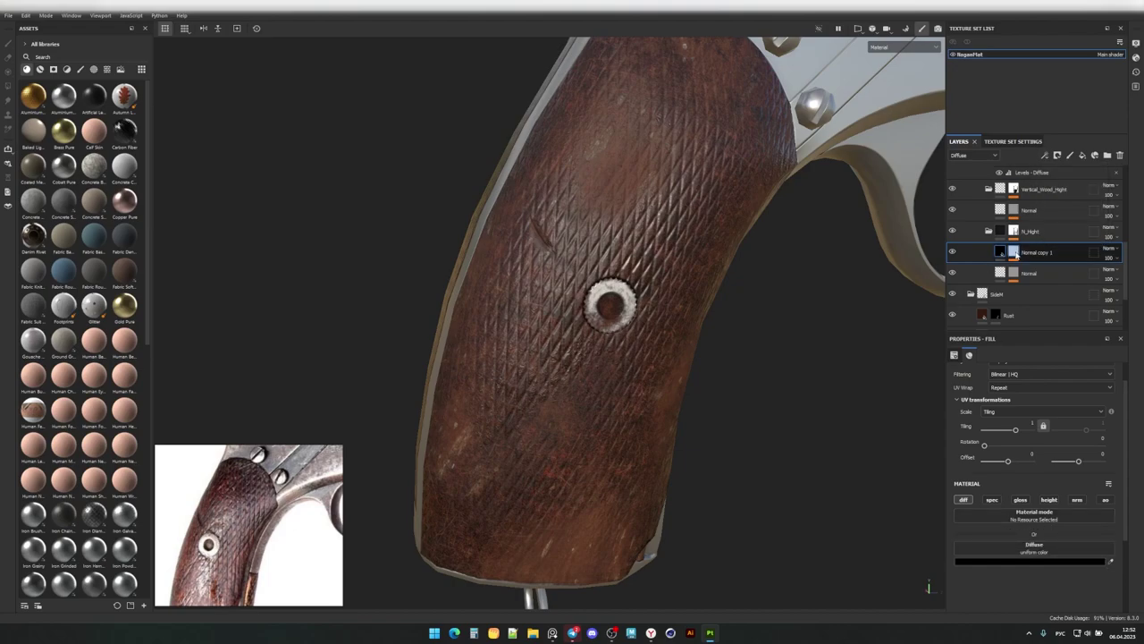
{"action": "left_click", "coordinate": [1021, 270]}
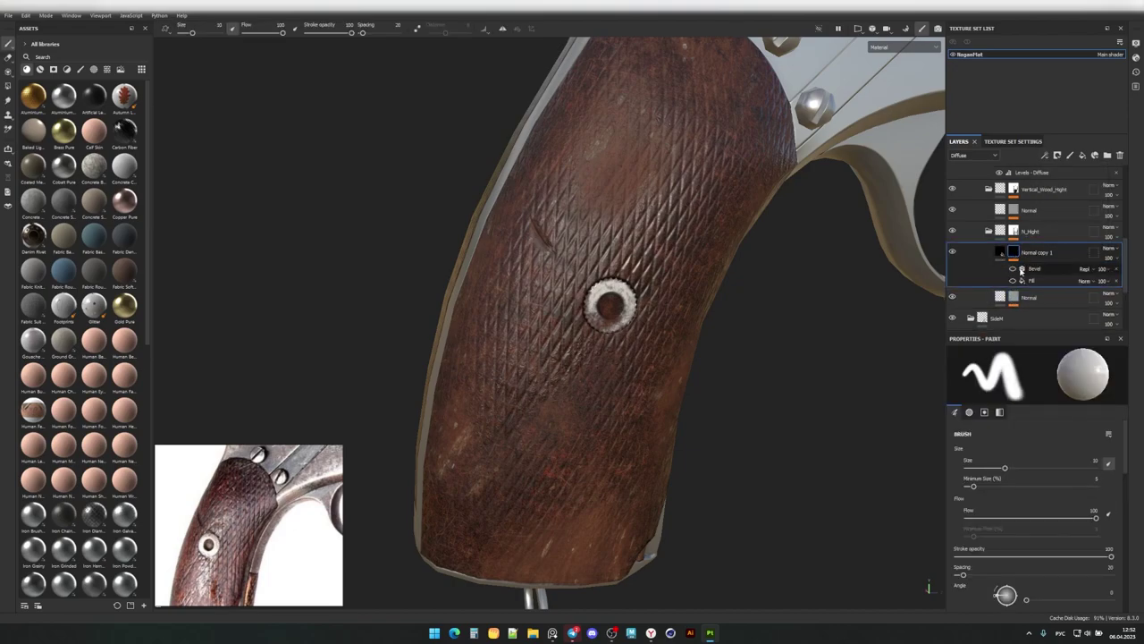
{"action": "left_click", "coordinate": [1014, 282]}
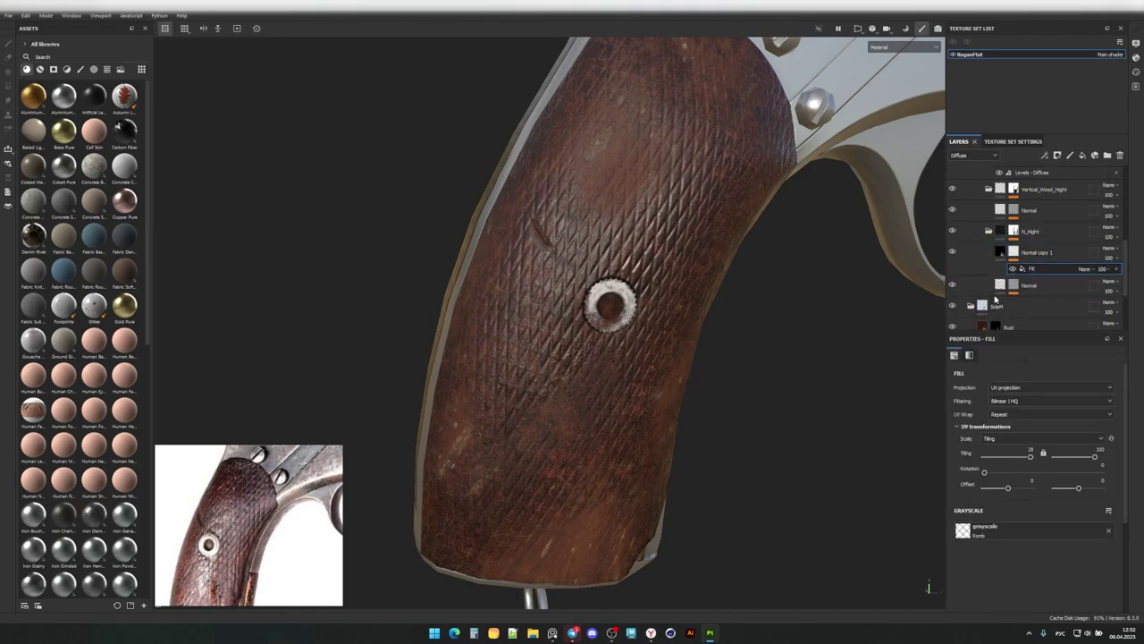
{"action": "scroll", "coordinate": [1016, 291], "scroll_direction": "up", "scroll_amount": 2}
{"action": "mouse_move", "coordinate": [1062, 308]}
{"action": "left_mouse_down"}
{"action": "mouse_move", "coordinate": [1061, 180]}
{"action": "mouse_move", "coordinate": [1037, 270]}
{"action": "left_mouse_up"}
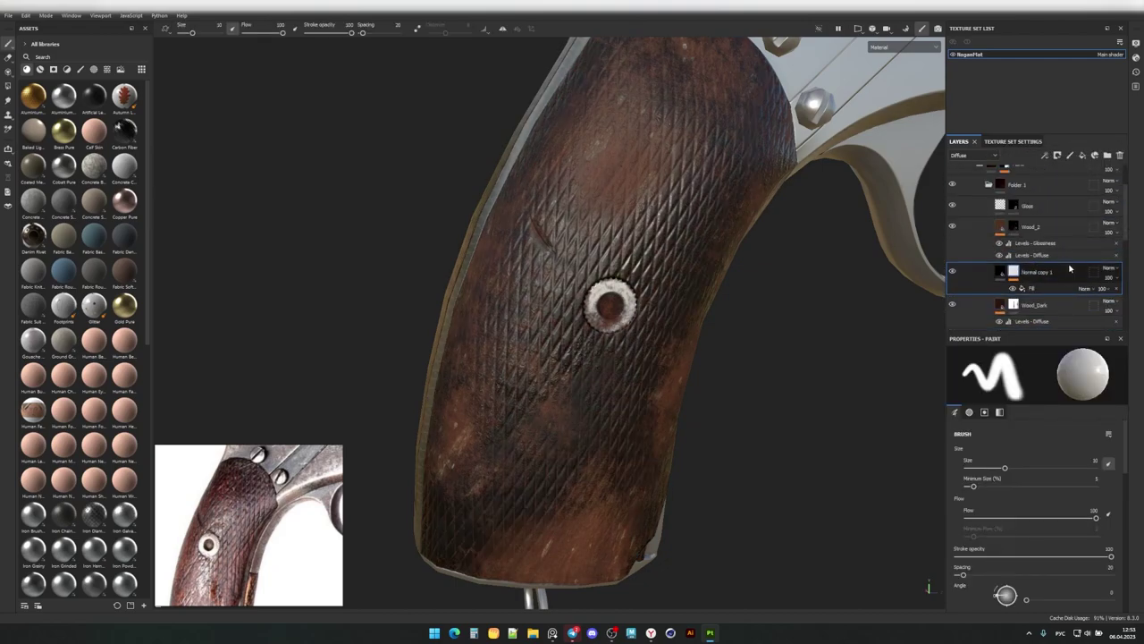
Place Normal copy 1 above Wood_Dark and add an adjusted Levels effect above its mask fill.
{"action": "left_click", "coordinate": [1035, 289]}
{"action": "left_click", "coordinate": [1046, 161]}
{"action": "left_click", "coordinate": [1072, 179]}
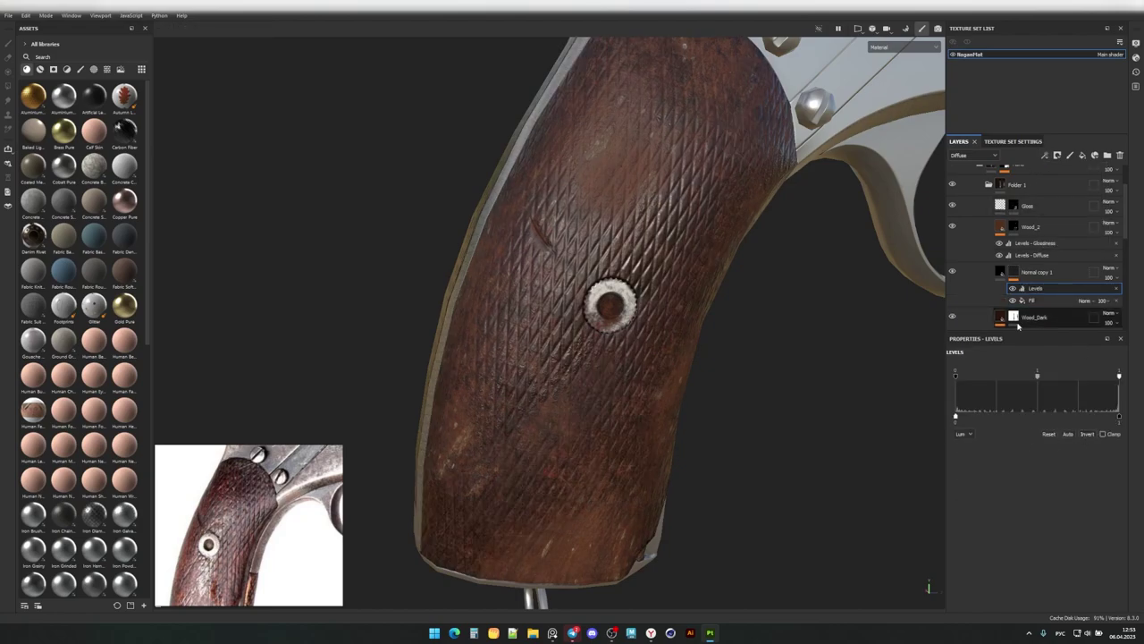
{"action": "left_click_drag", "start_coordinate": [742, 357], "coordinate": [767, 368], "text": "alt"}
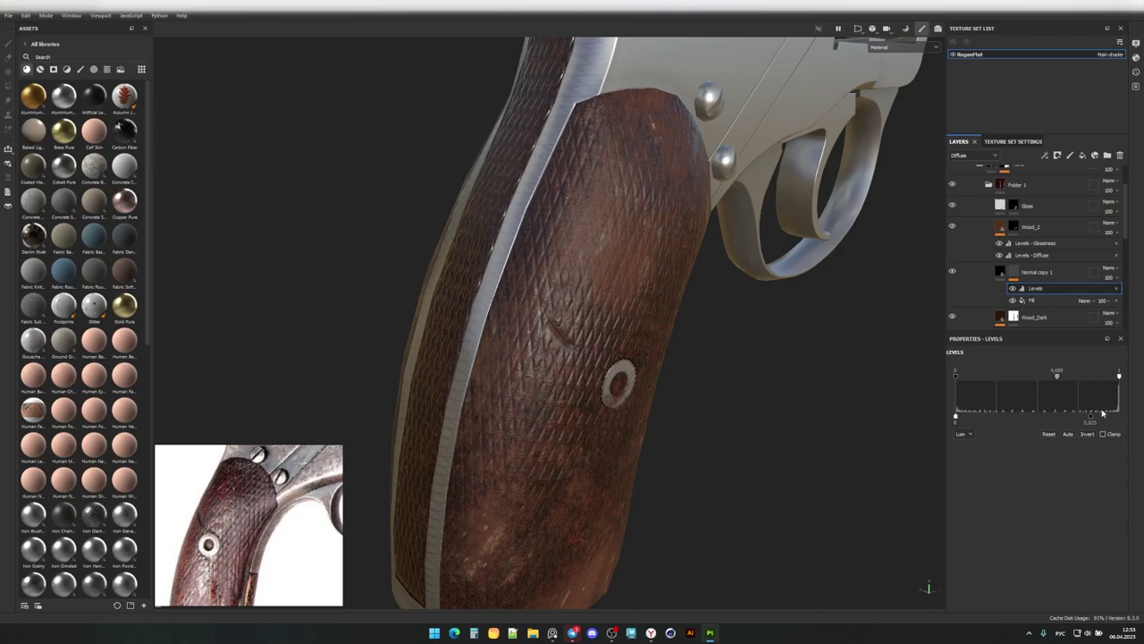
Collapse Normal copy 1's effects and create a new folder above it.
{"action": "left_click", "coordinate": [953, 272]}
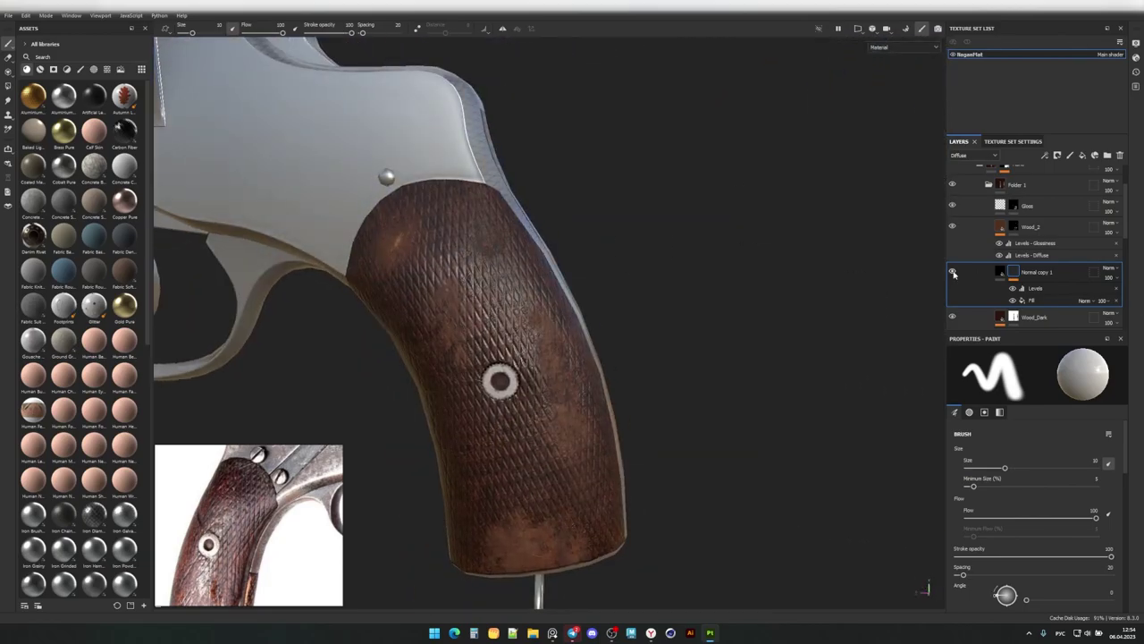
{"action": "left_click", "coordinate": [1037, 301]}
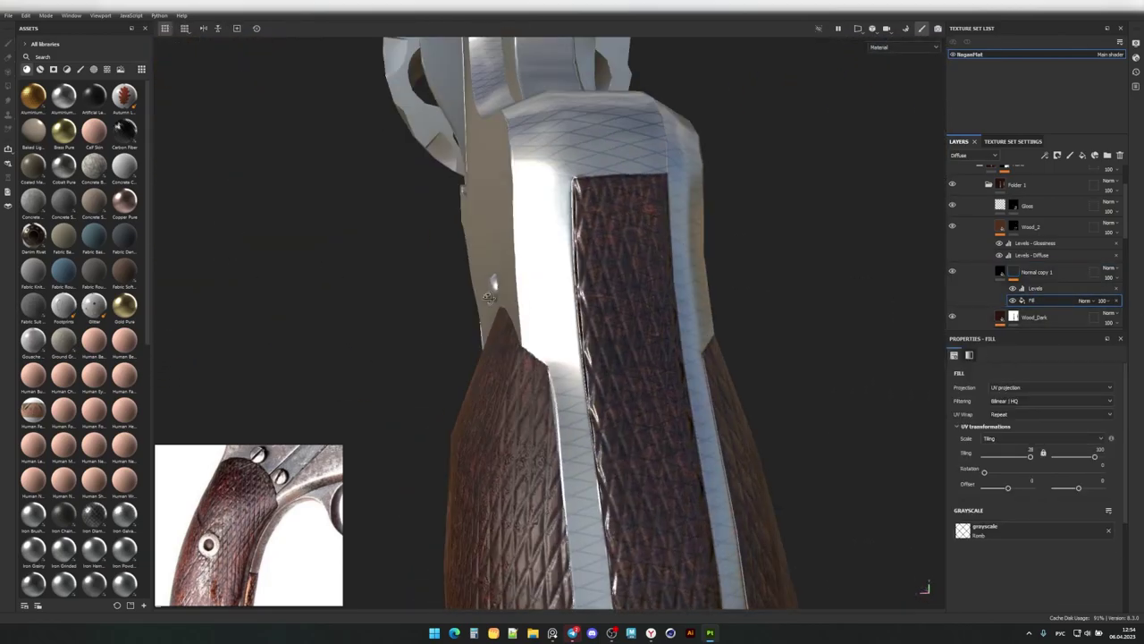
{"action": "left_click", "coordinate": [1013, 273]}
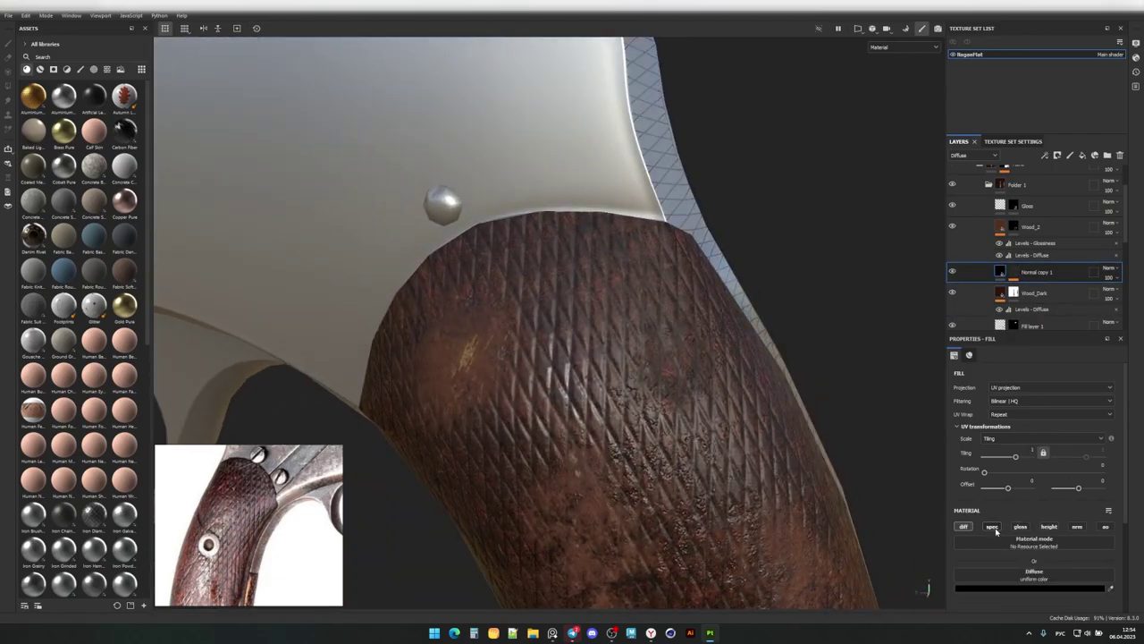
{"action": "left_click", "coordinate": [1106, 156]}
{"action": "type", "text": "Cont"}
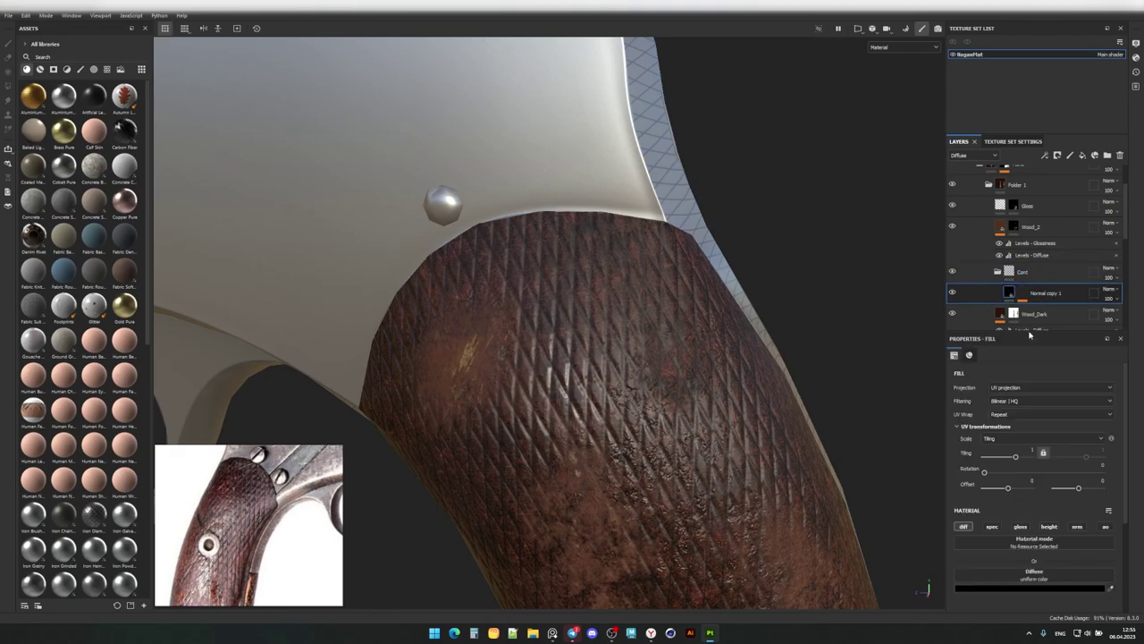
Try the Fibers Dense, Fur and Fur Soft brushes while orbiting around the grip.
{"action": "key", "text": "4"}
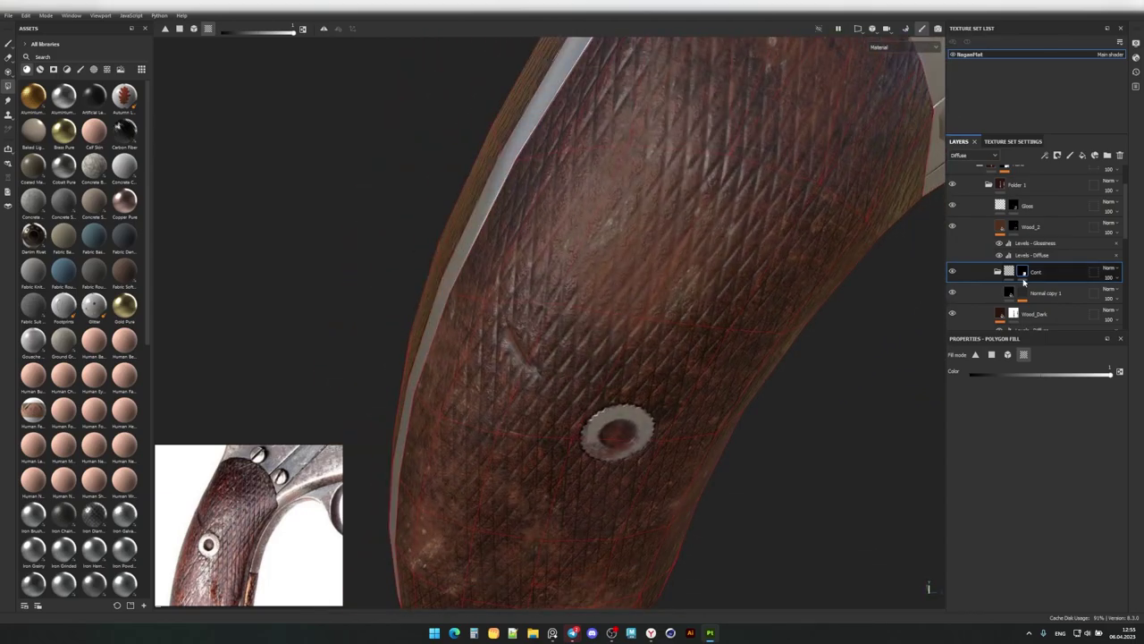
{"action": "key", "text": "1"}
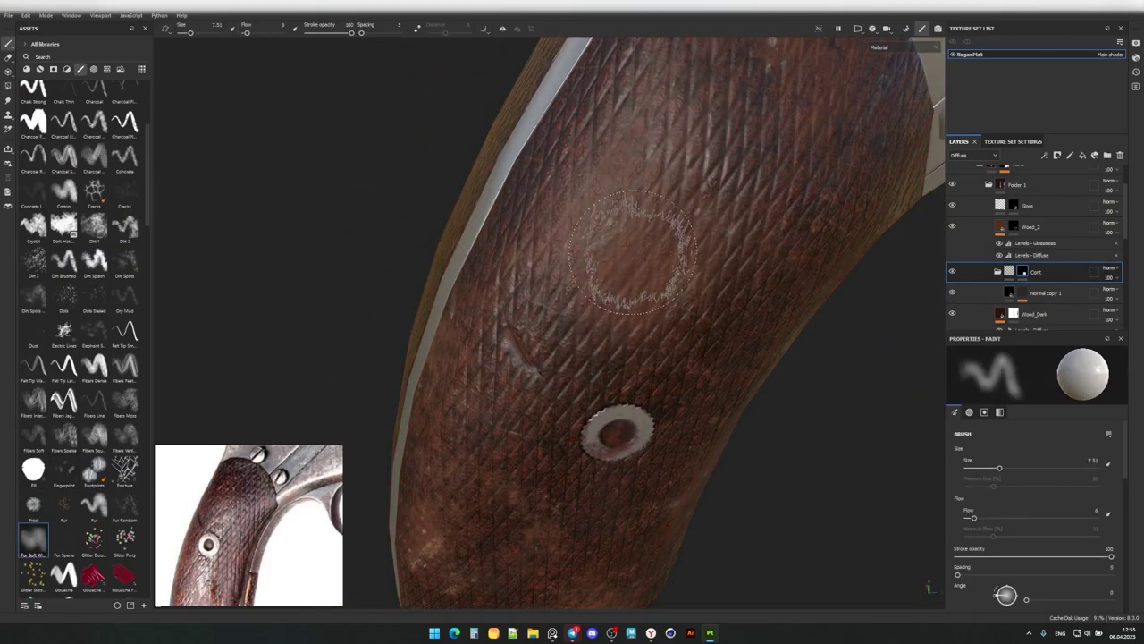
{"action": "mouse_move", "coordinate": [645, 246]}
{"action": "left_mouse_down", "text": "alt"}
{"action": "mouse_move", "coordinate": [549, 218]}
{"action": "mouse_move", "coordinate": [248, 376]}
{"action": "left_mouse_up", "text": "alt"}
{"action": "left_click", "coordinate": [94, 365]}
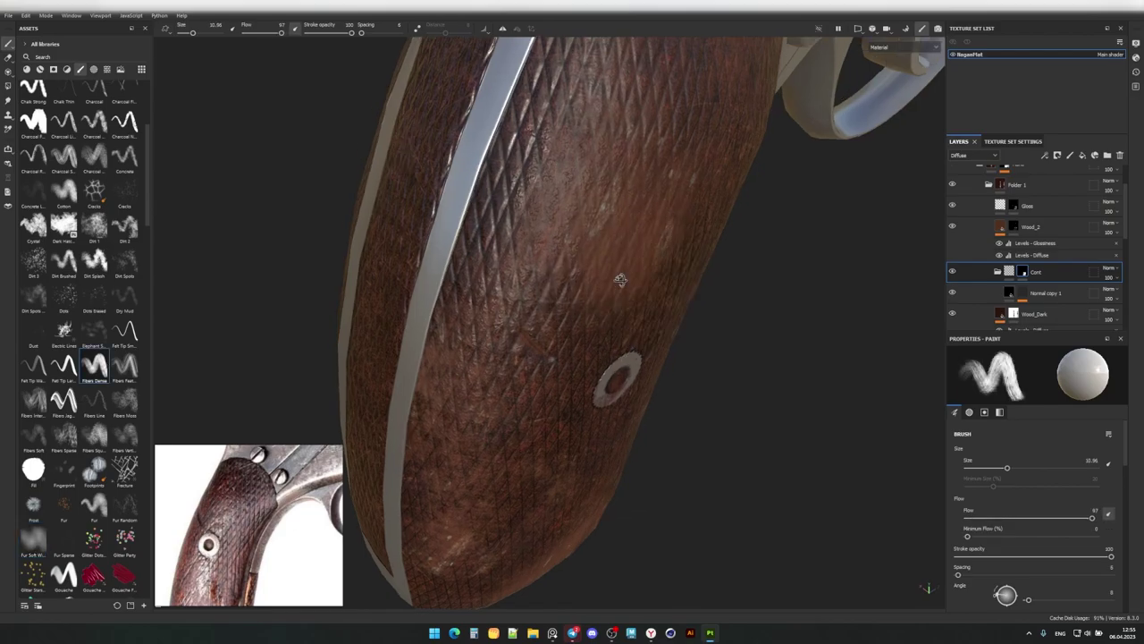
{"action": "left_click_drag", "start_coordinate": [536, 358], "coordinate": [753, 362], "text": "alt"}
{"action": "left_click", "coordinate": [93, 505]}
{"action": "mouse_move", "coordinate": [609, 253]}
{"action": "left_mouse_down", "text": "alt"}
{"action": "mouse_move", "coordinate": [655, 332]}
{"action": "mouse_move", "coordinate": [727, 306]}
{"action": "mouse_move", "coordinate": [620, 242]}
{"action": "mouse_move", "coordinate": [436, 371]}
{"action": "mouse_move", "coordinate": [600, 409]}
{"action": "mouse_move", "coordinate": [572, 304]}
{"action": "mouse_move", "coordinate": [380, 242]}
{"action": "mouse_move", "coordinate": [642, 349]}
{"action": "mouse_move", "coordinate": [568, 402]}
{"action": "left_mouse_up", "text": "alt"}
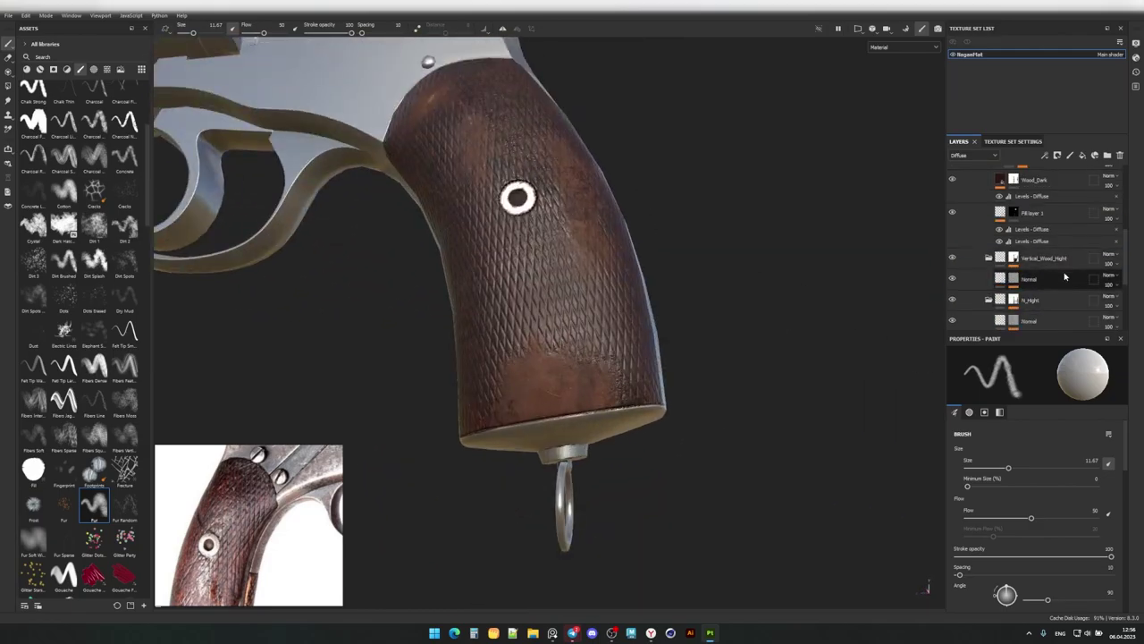
{"action": "scroll", "coordinate": [644, 389], "scroll_direction": "up", "scroll_amount": 3}
{"action": "left_click", "coordinate": [40, 539]}
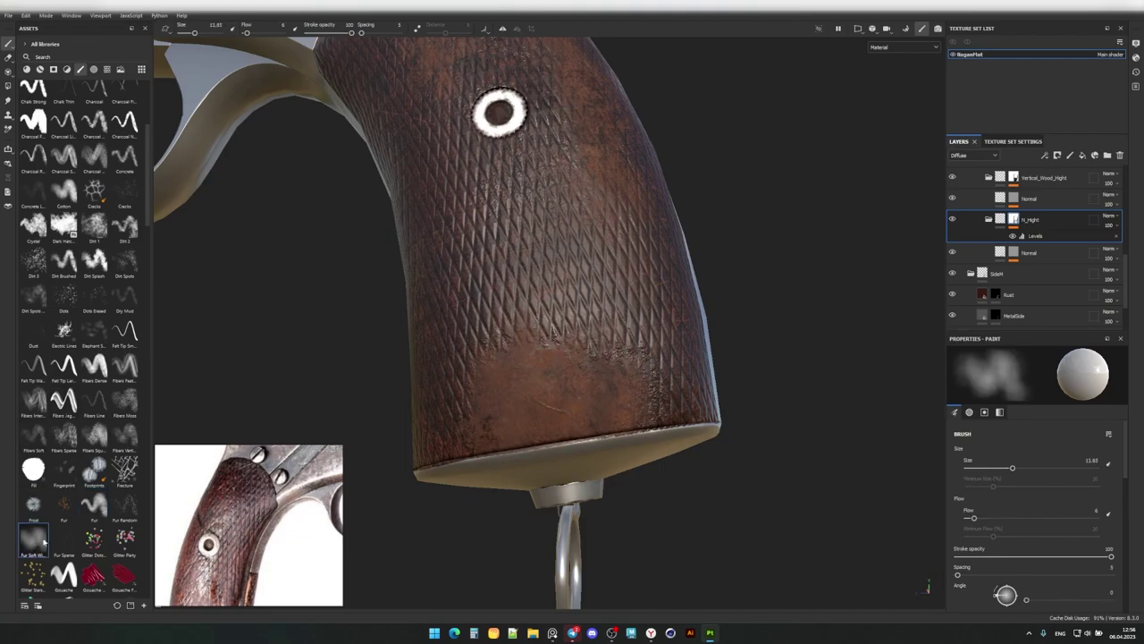
{"action": "left_click_drag", "start_coordinate": [594, 345], "coordinate": [429, 330], "text": "alt"}
{"action": "scroll", "coordinate": [1062, 279], "scroll_direction": "up", "scroll_amount": 3}
{"action": "scroll", "coordinate": [1062, 279], "scroll_direction": "up", "scroll_amount": 2}
{"action": "scroll", "coordinate": [1055, 295], "scroll_direction": "up", "scroll_amount": 2}
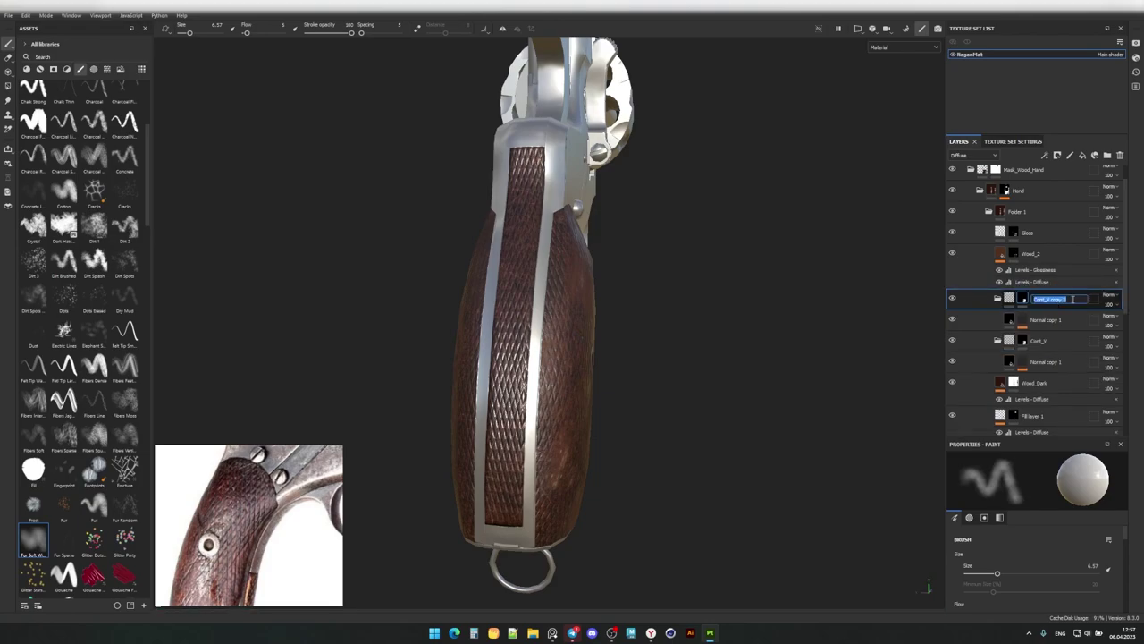
Switch to polygon fill and select the Cont_H folder's mask.
{"action": "key", "text": "4"}
{"action": "mouse_move", "coordinate": [572, 340]}
{"action": "left_mouse_down", "text": "alt"}
{"action": "mouse_move", "coordinate": [445, 309]}
{"action": "mouse_move", "coordinate": [657, 388]}
{"action": "mouse_move", "coordinate": [468, 346]}
{"action": "mouse_move", "coordinate": [536, 358]}
{"action": "left_mouse_up", "text": "alt"}
{"action": "left_click", "coordinate": [1041, 319]}
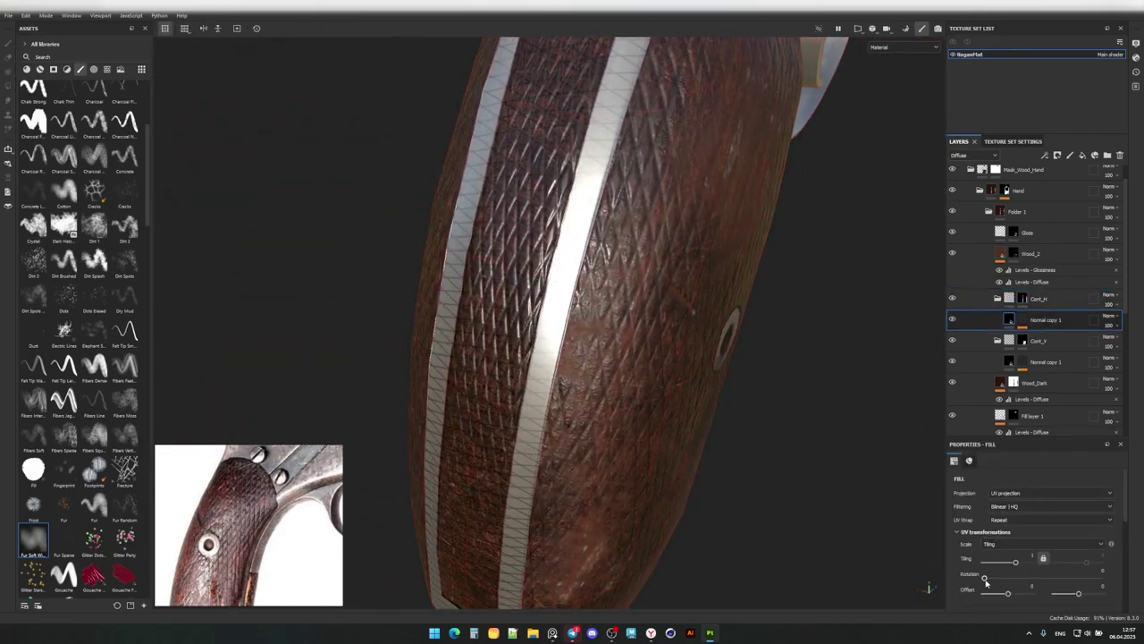
{"action": "left_click", "coordinate": [1023, 320]}
{"action": "mouse_move", "coordinate": [572, 394]}
{"action": "left_mouse_down", "text": "alt"}
{"action": "mouse_move", "coordinate": [682, 312]}
{"action": "mouse_move", "coordinate": [626, 340]}
{"action": "mouse_move", "coordinate": [302, 216]}
{"action": "left_mouse_up", "text": "alt"}
{"action": "left_click", "coordinate": [1041, 319]}
{"action": "left_click", "coordinate": [1022, 298]}
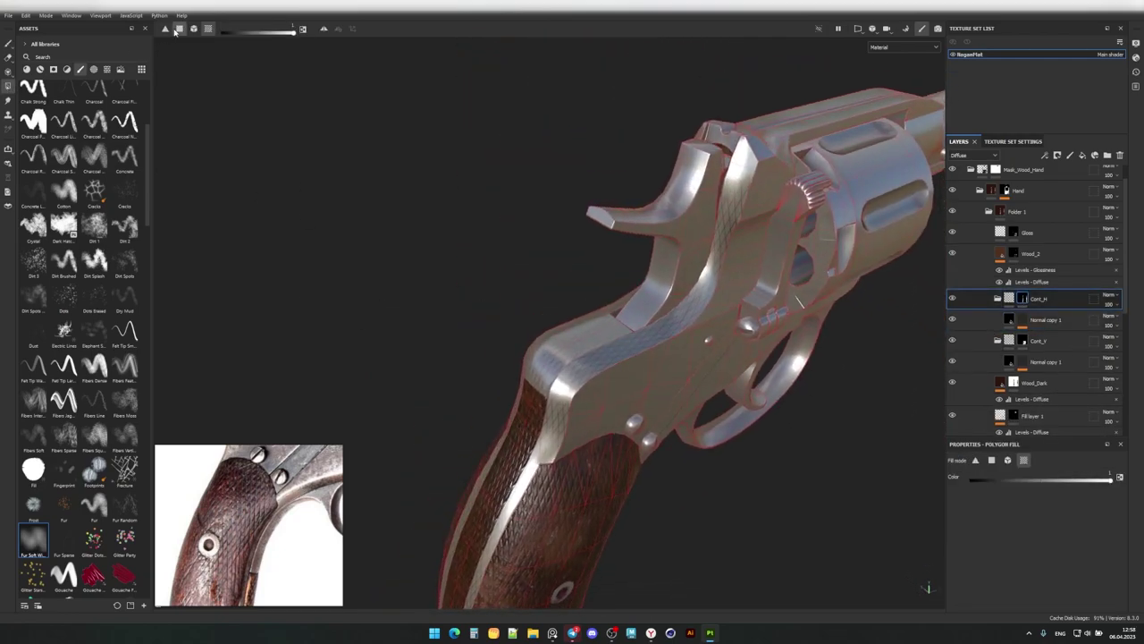
Fill the Cont_H mask over several strips of grip faces in face mode.
{"action": "left_click", "coordinate": [178, 29]}
{"action": "left_click_drag", "start_coordinate": [295, 72], "coordinate": [459, 95], "text": "alt"}
{"action": "mouse_move", "coordinate": [784, 417]}
{"action": "left_mouse_down", "text": "alt"}
{"action": "mouse_move", "coordinate": [699, 543]}
{"action": "mouse_move", "coordinate": [635, 237]}
{"action": "left_mouse_up", "text": "alt"}
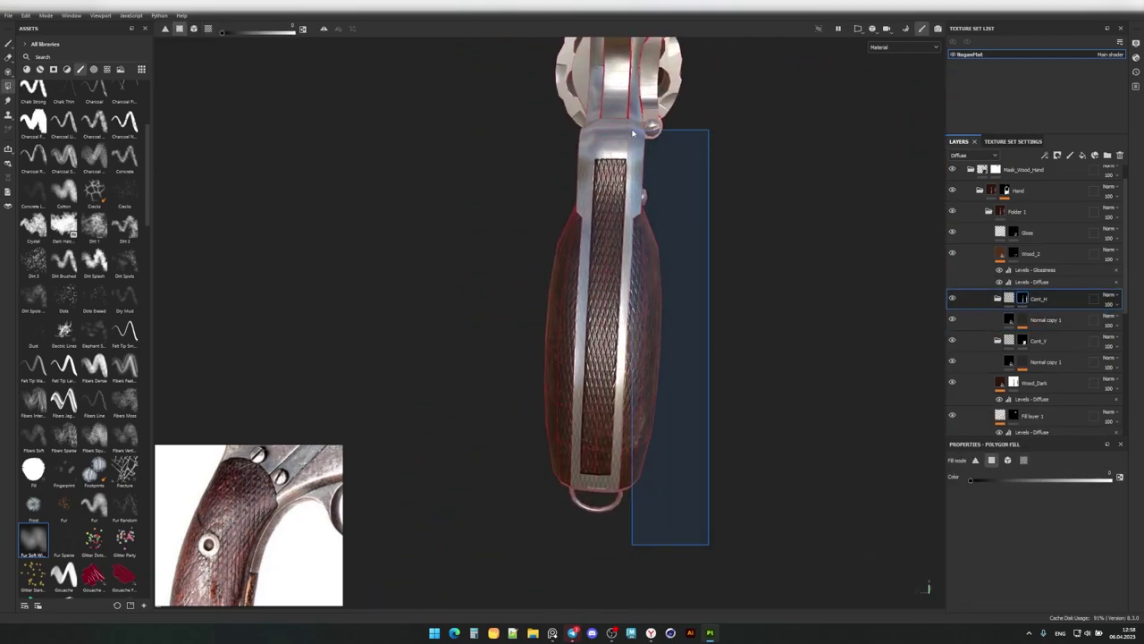
{"action": "mouse_move", "coordinate": [545, 188]}
{"action": "left_mouse_down"}
{"action": "mouse_move", "coordinate": [498, 510]}
{"action": "mouse_move", "coordinate": [527, 223]}
{"action": "mouse_move", "coordinate": [313, 351]}
{"action": "mouse_move", "coordinate": [593, 462]}
{"action": "mouse_move", "coordinate": [733, 375]}
{"action": "left_mouse_up"}
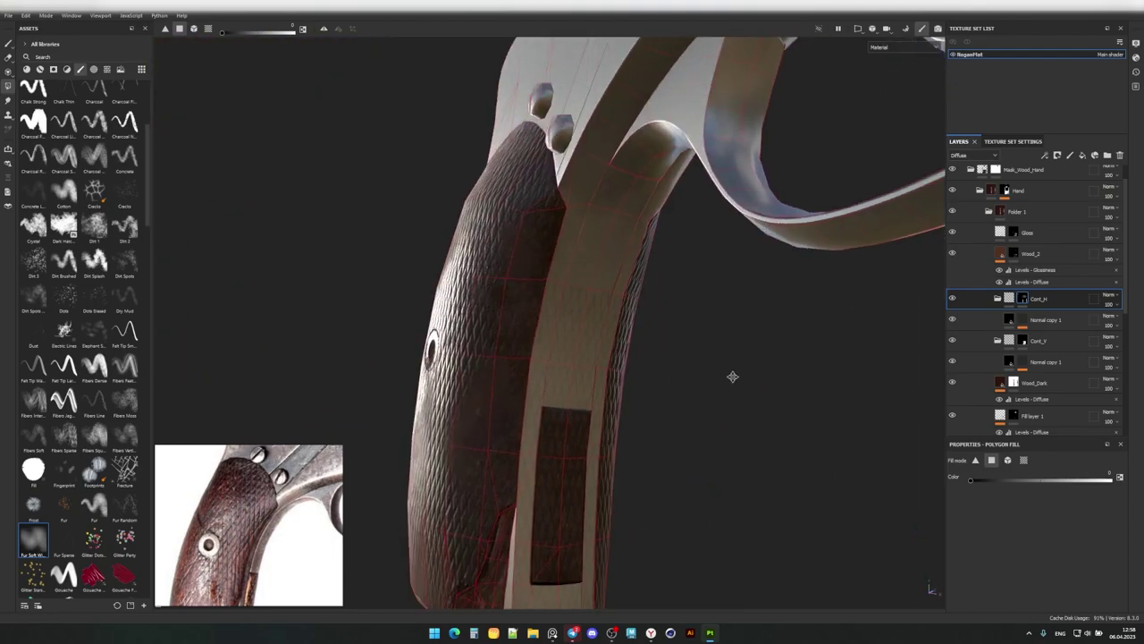
{"action": "mouse_move", "coordinate": [634, 370]}
{"action": "left_mouse_down"}
{"action": "mouse_move", "coordinate": [614, 524]}
{"action": "mouse_move", "coordinate": [521, 396]}
{"action": "left_mouse_up"}
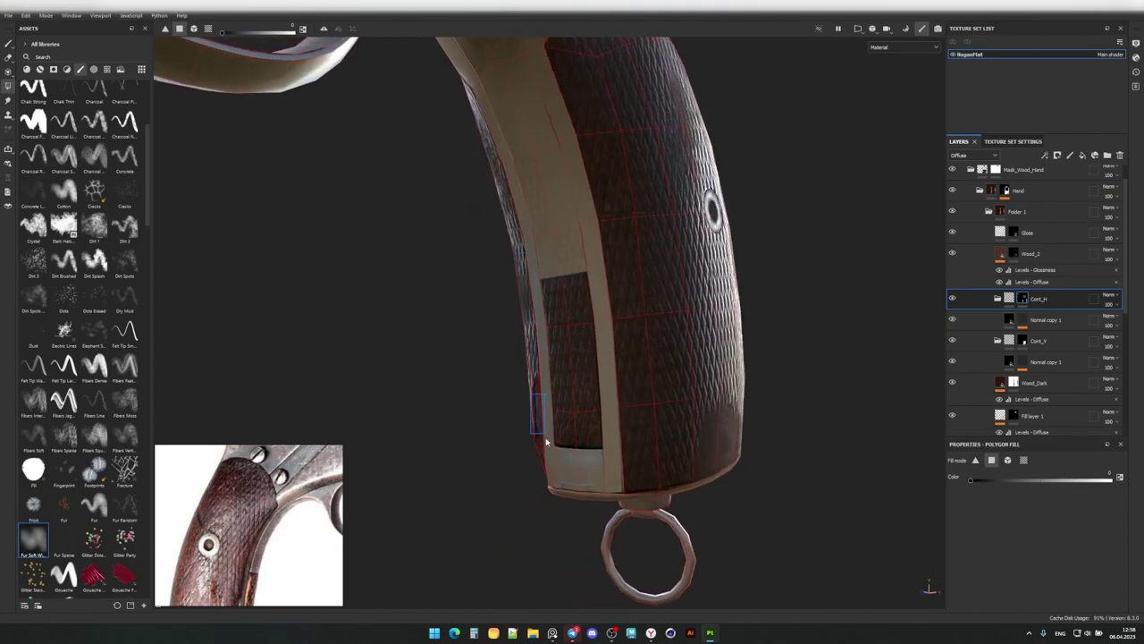
{"action": "left_click_drag", "start_coordinate": [546, 442], "coordinate": [4, 41], "text": "alt"}
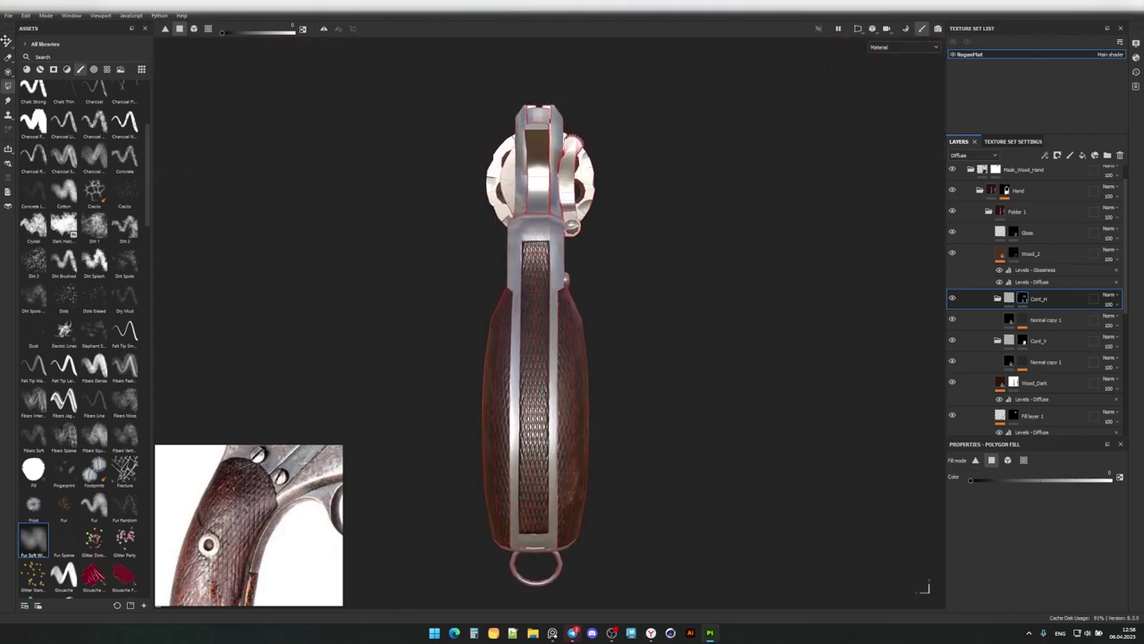
Add a new paint layer and rename the wood folder Woods.
{"action": "left_click", "coordinate": [4, 40]}
{"action": "left_click", "coordinate": [1071, 155]}
{"action": "left_click", "coordinate": [952, 239]}
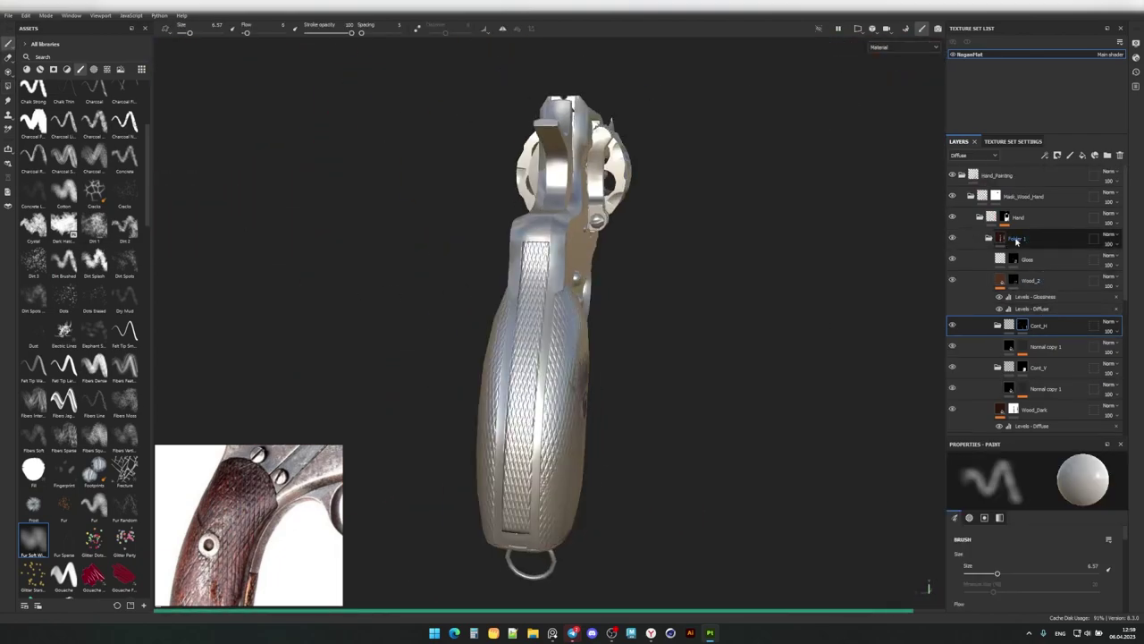
{"action": "type", "text": "Woods"}
{"action": "key", "text": "Return"}
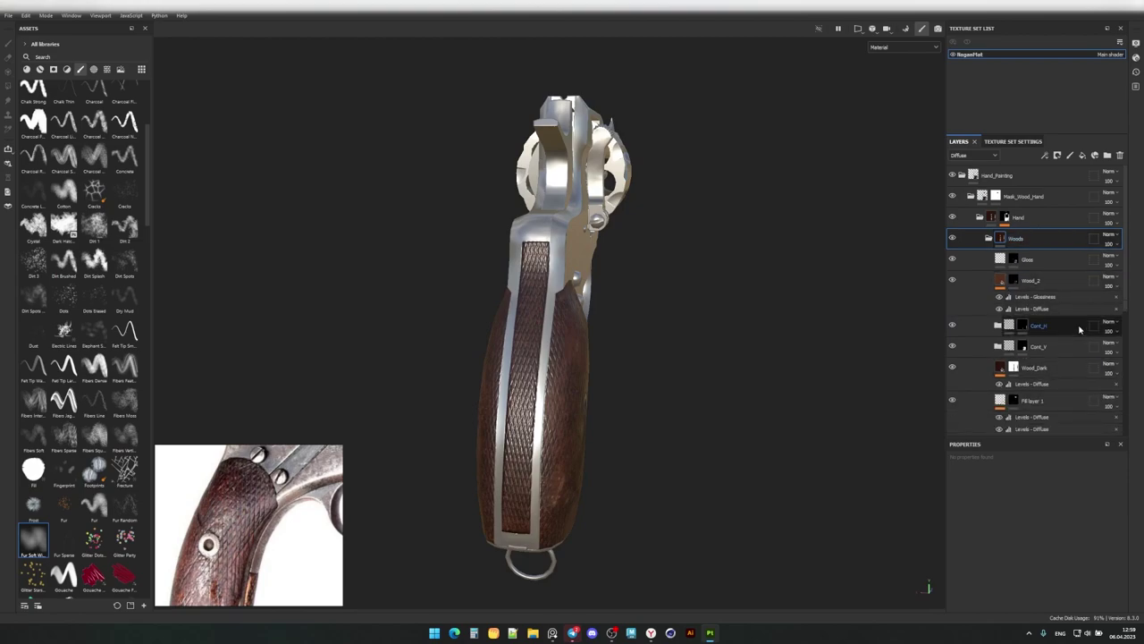
Move the Normal layer into Vertical_Wood_Hight and add a fill layer above Wood_Dark.
{"action": "scroll", "coordinate": [1079, 330], "scroll_direction": "down", "scroll_amount": 1}
{"action": "scroll", "coordinate": [1059, 353], "scroll_direction": "down", "scroll_amount": 4}
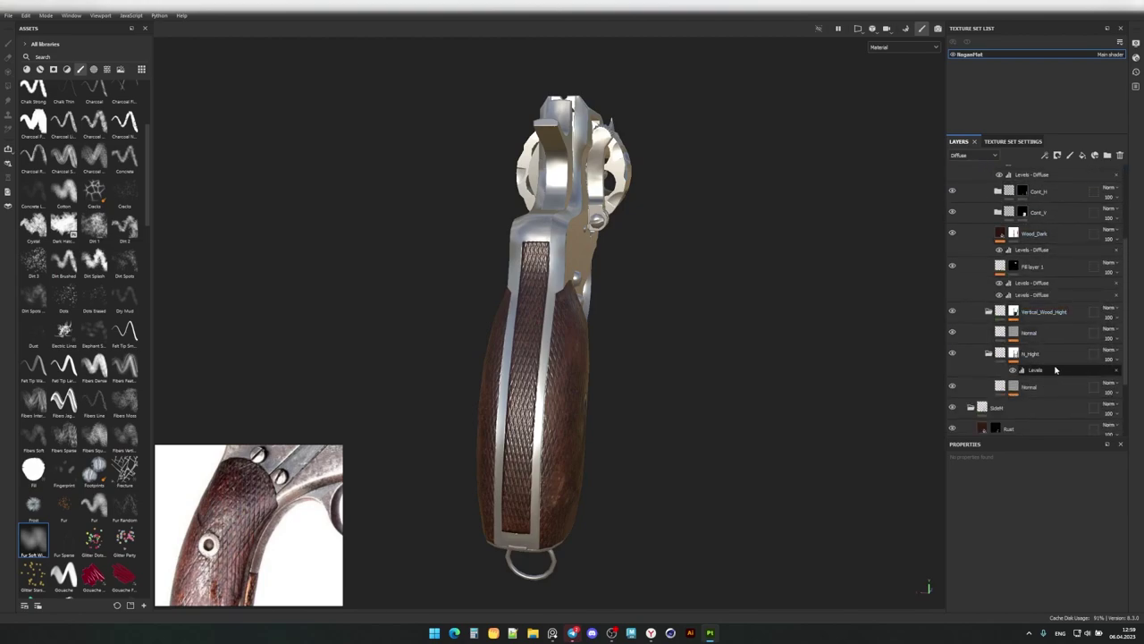
{"action": "left_click_drag", "start_coordinate": [999, 312], "coordinate": [999, 315]}
{"action": "left_click_drag", "start_coordinate": [554, 250], "coordinate": [581, 270], "text": "alt"}
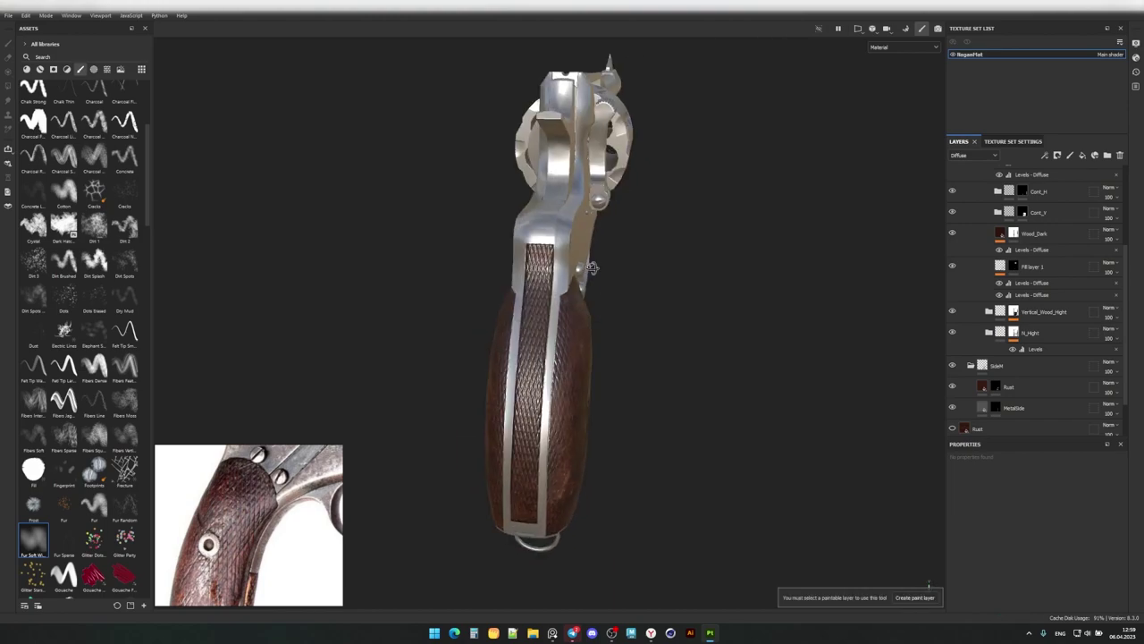
{"action": "left_click", "coordinate": [1025, 314]}
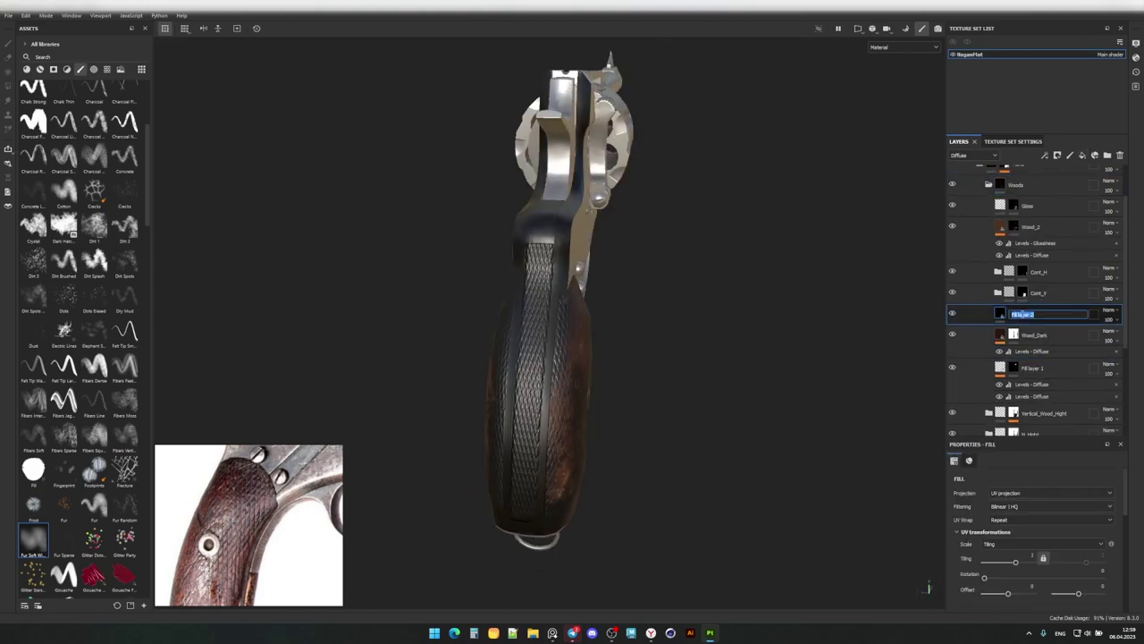
Search the assets for 'wood' and assign tx_Diffuse and tx_Gloss to the fill's Diffuse and Glossiness.
{"action": "left_click", "coordinate": [54, 57]}
{"action": "type", "text": "wood"}
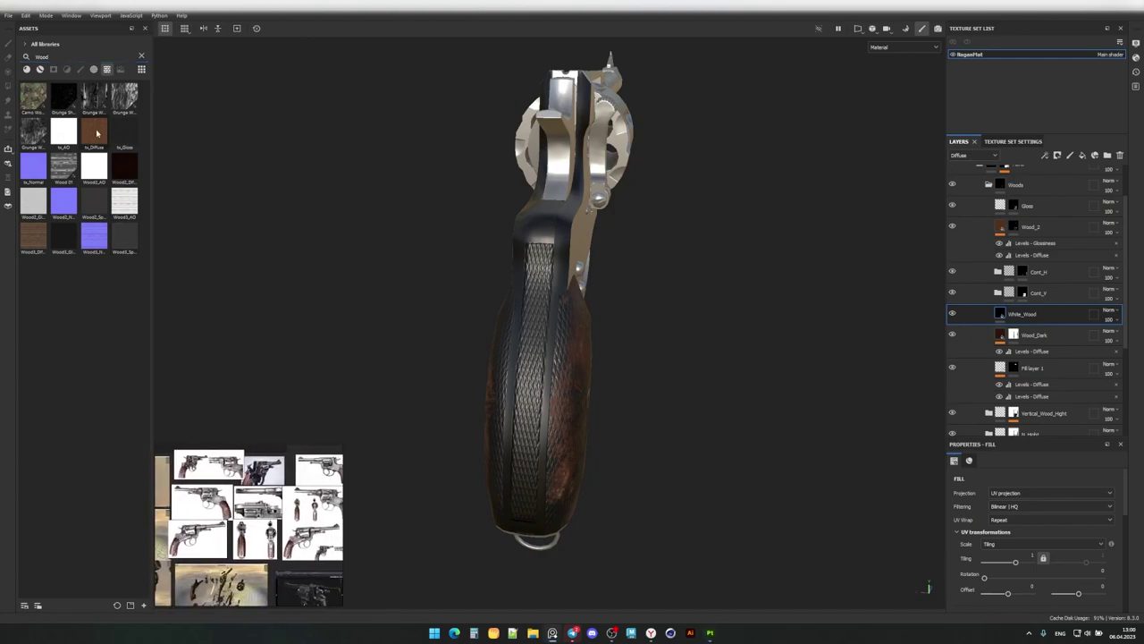
{"action": "left_click", "coordinate": [97, 132]}
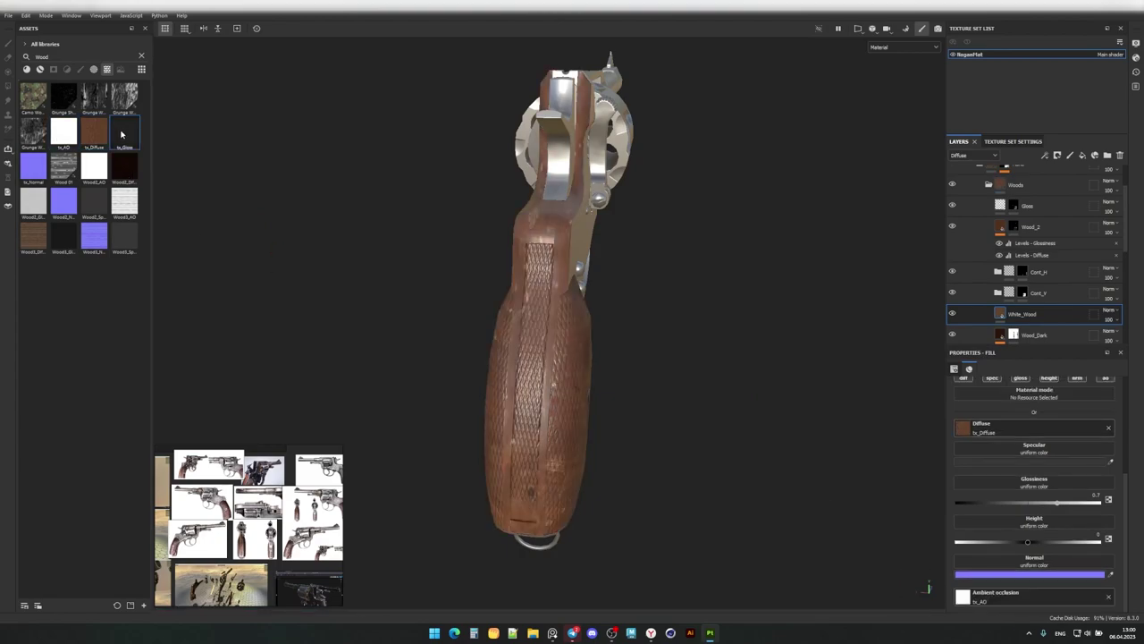
{"action": "left_click", "coordinate": [121, 134]}
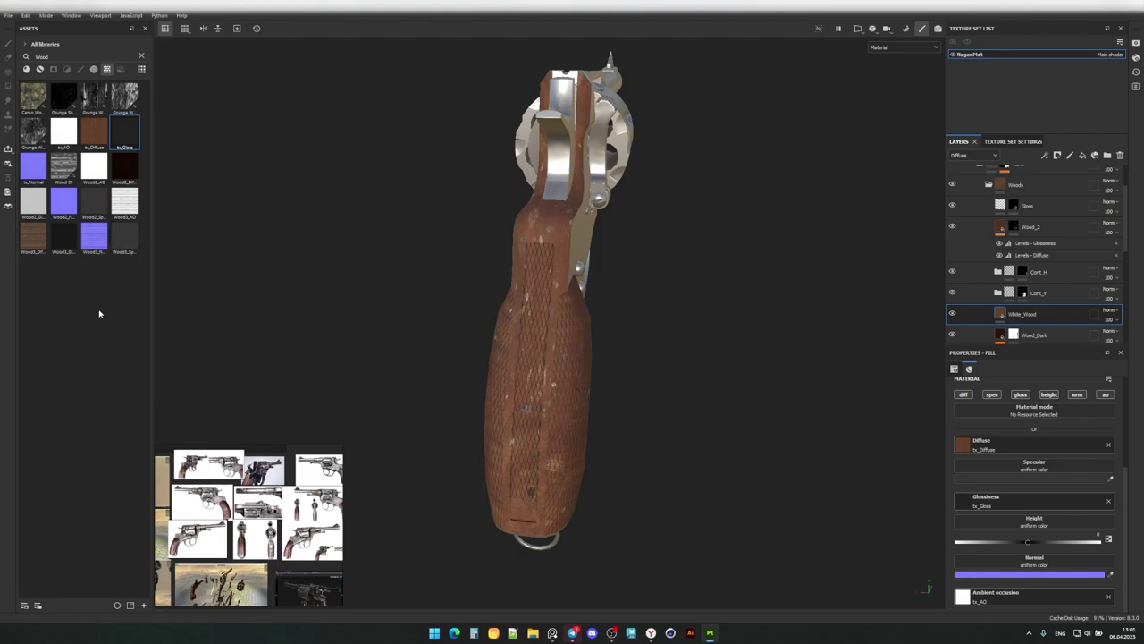
Rename the copied fill layer White_Wood and move it above Wood_2 in Woods.
{"action": "left_click_drag", "start_coordinate": [626, 357], "coordinate": [883, 398], "text": "alt"}
{"action": "left_click_drag", "start_coordinate": [1017, 224], "coordinate": [1062, 321], "text": "ctrl"}
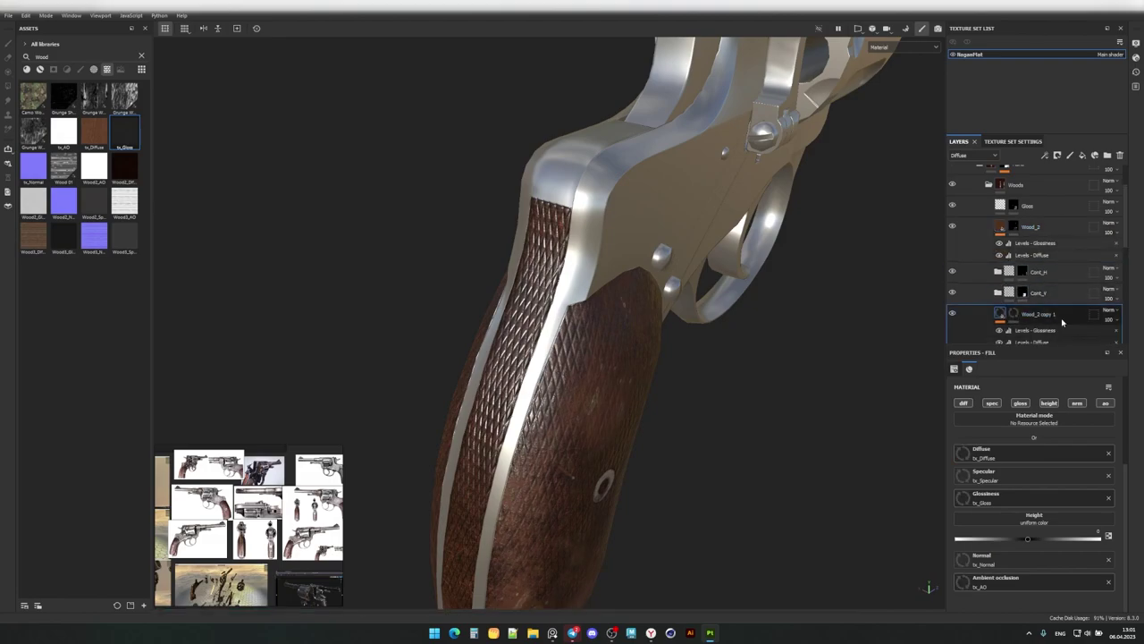
{"action": "scroll", "coordinate": [1064, 318], "scroll_direction": "down", "scroll_amount": 1}
{"action": "double_click", "coordinate": [1071, 287]}
{"action": "type", "text": "White_Wood"}
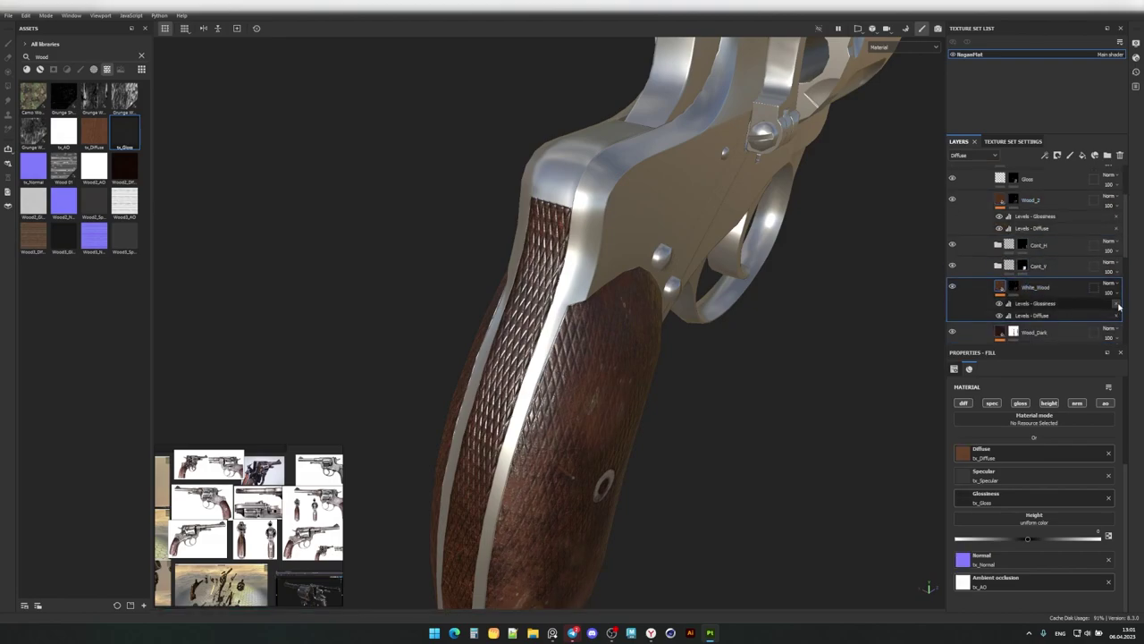
{"action": "left_click", "coordinate": [1043, 315]}
{"action": "left_click_drag", "start_coordinate": [1029, 287], "coordinate": [1042, 200]}
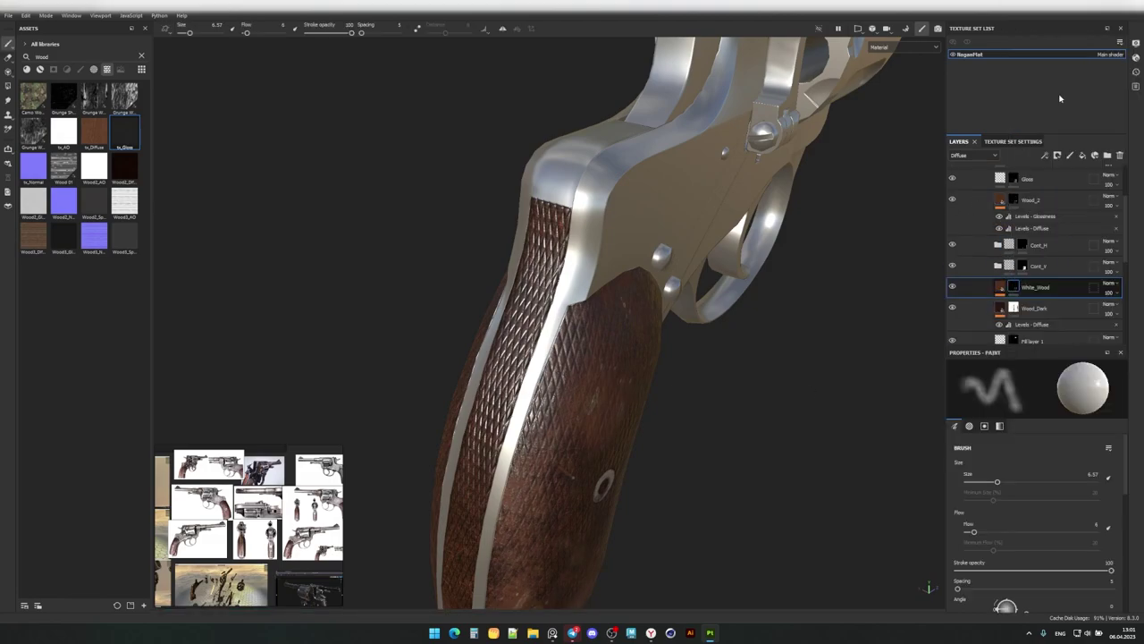
{"action": "left_click_drag", "start_coordinate": [832, 317], "coordinate": [534, 259], "text": "alt"}
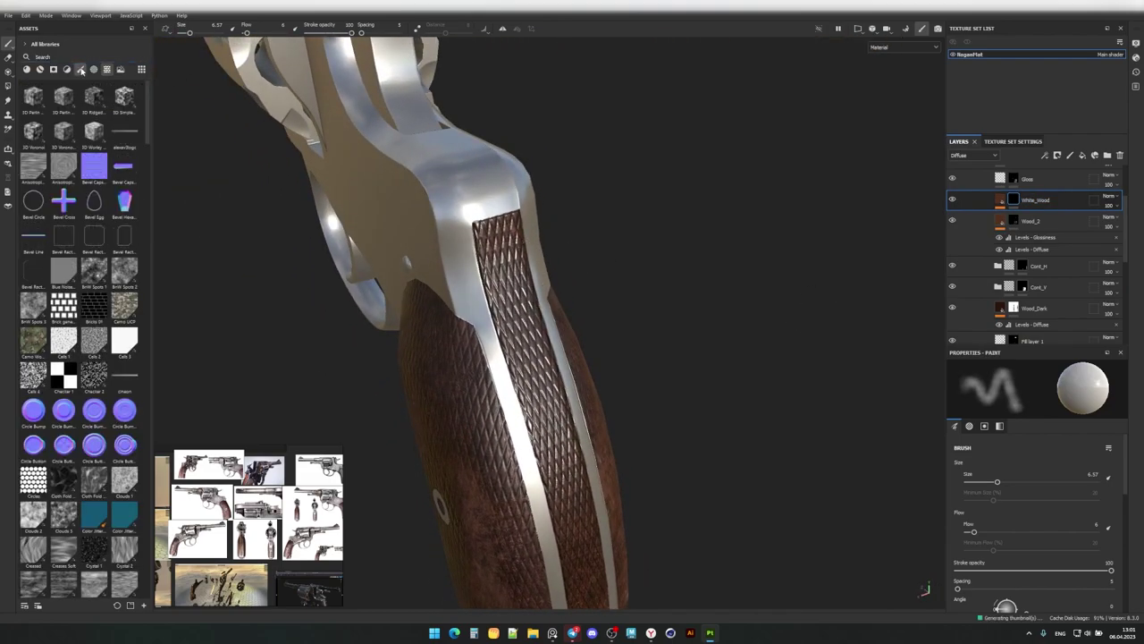
Lighten White_Wood's diffuse Levels midtone and raise its glossiness Levels midtone.
{"action": "left_click", "coordinate": [1032, 228]}
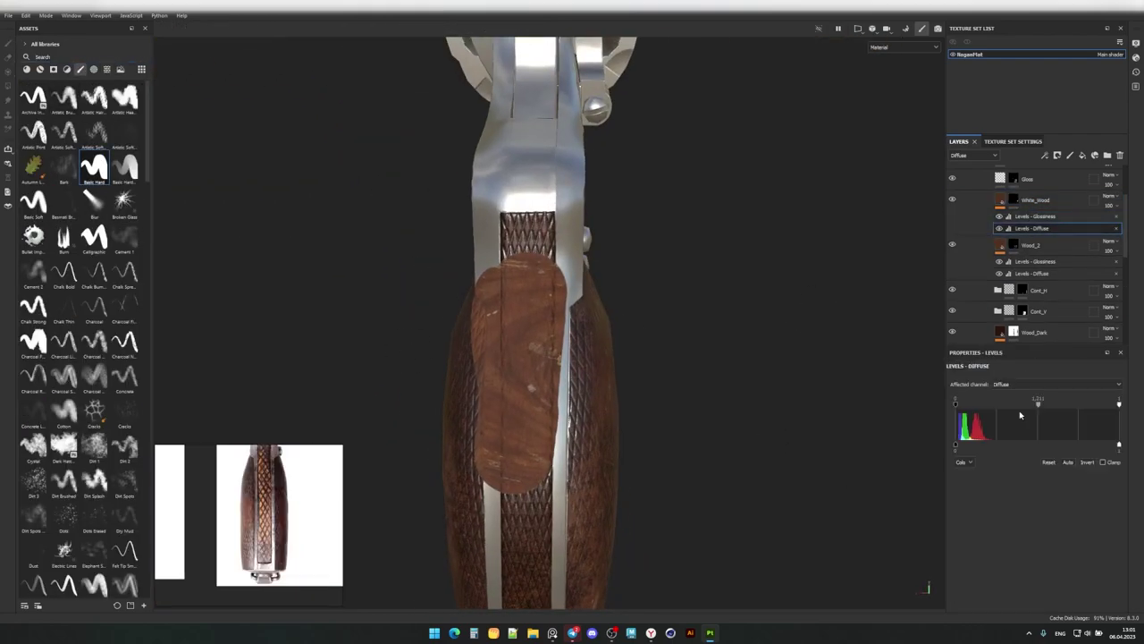
{"action": "mouse_move", "coordinate": [1055, 404]}
{"action": "left_mouse_down"}
{"action": "mouse_move", "coordinate": [1020, 405]}
{"action": "mouse_move", "coordinate": [1055, 404]}
{"action": "left_mouse_up"}
{"action": "left_click_drag", "start_coordinate": [332, 332], "coordinate": [891, 276], "text": "alt"}
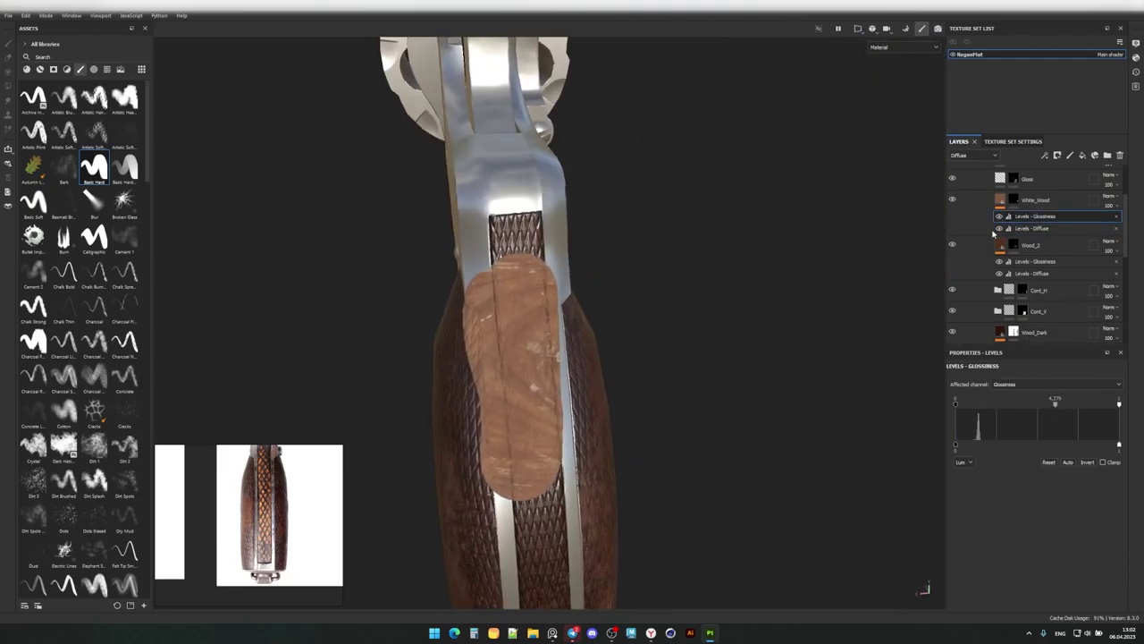
Delete the unneeded Levels - Specular effect from White_Wood.
{"action": "left_click", "coordinate": [1029, 200]}
{"action": "left_click", "coordinate": [1036, 216]}
{"action": "right_click", "coordinate": [1016, 201]}
{"action": "left_click", "coordinate": [1037, 250]}
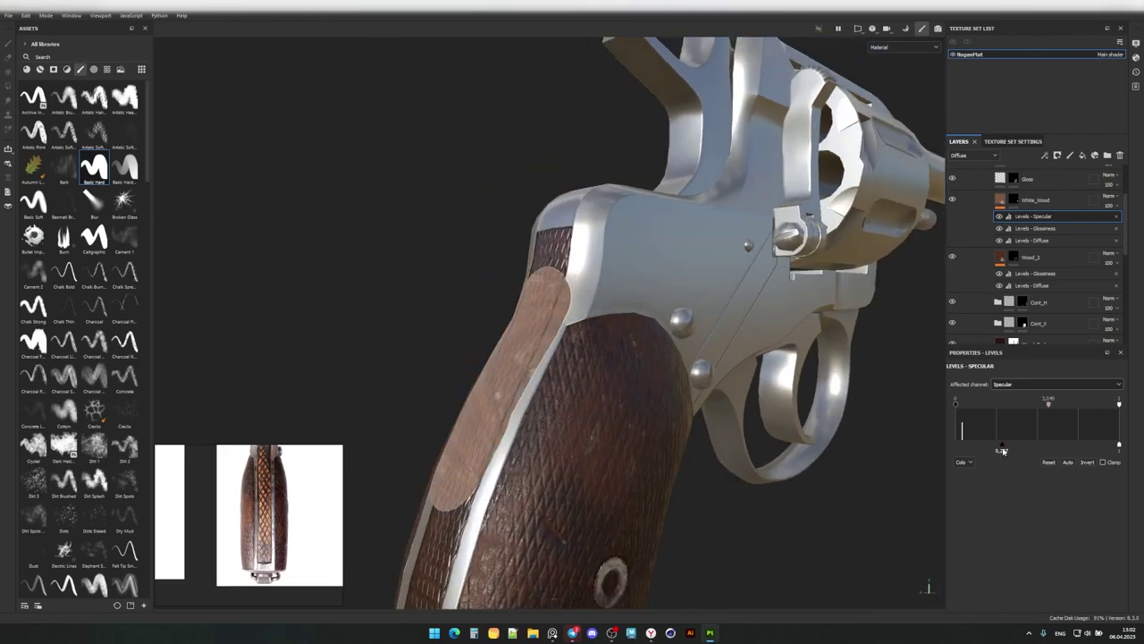
{"action": "key", "text": "Delete"}
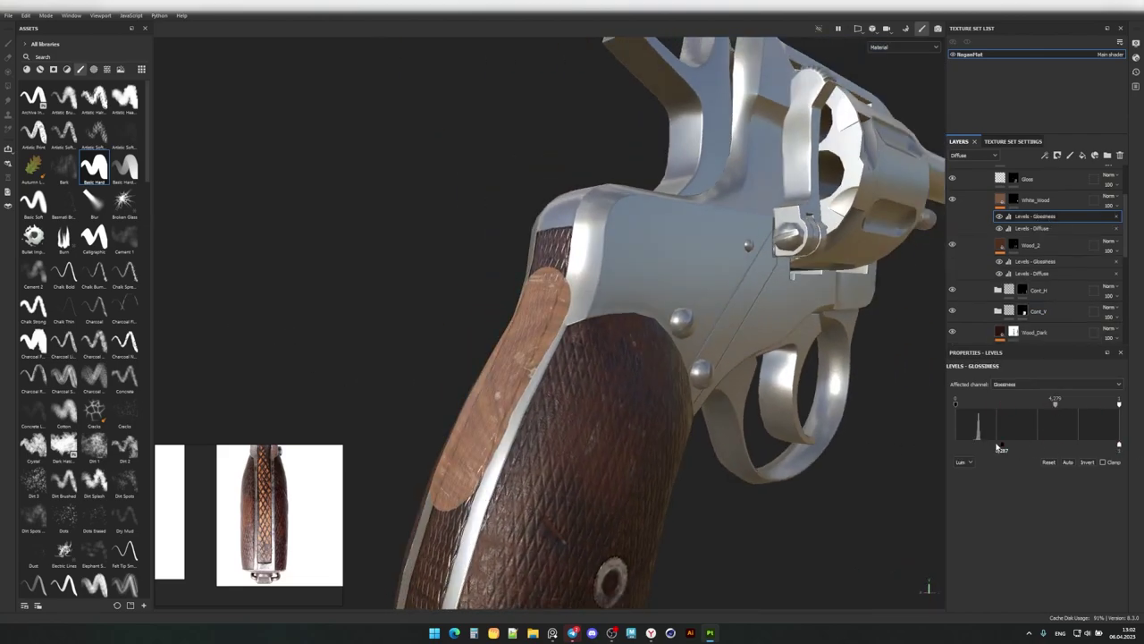
{"action": "left_click", "coordinate": [1036, 200]}
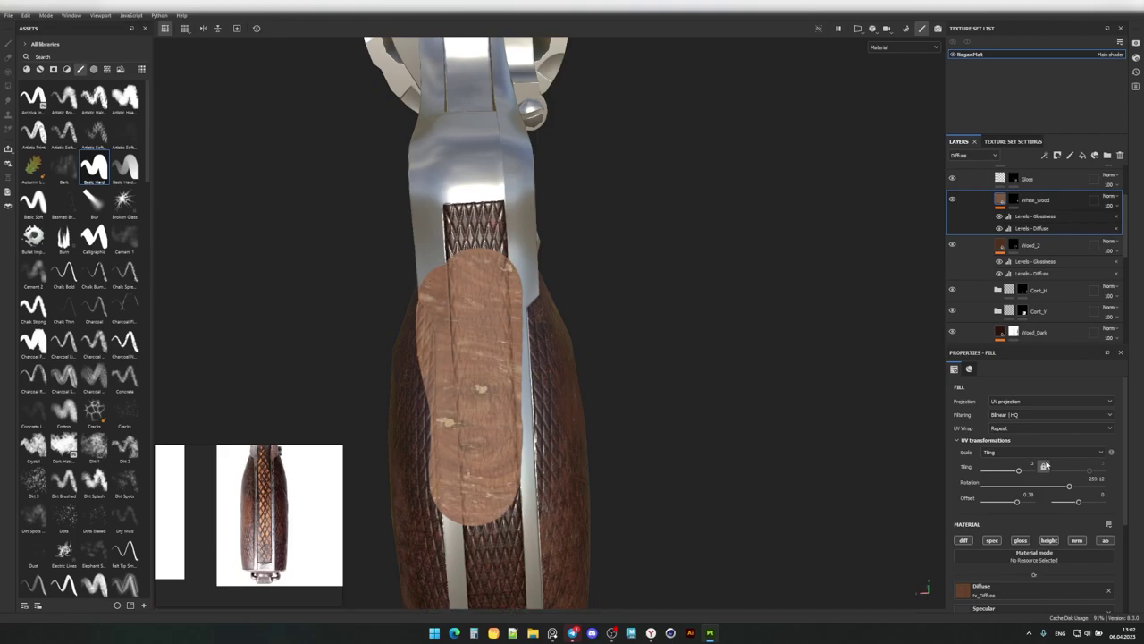
On White_Wood's mask, polygon-fill the grip's centre strip and chip its edges with a small Dirt 1 brush.
{"action": "left_click", "coordinate": [1013, 200]}
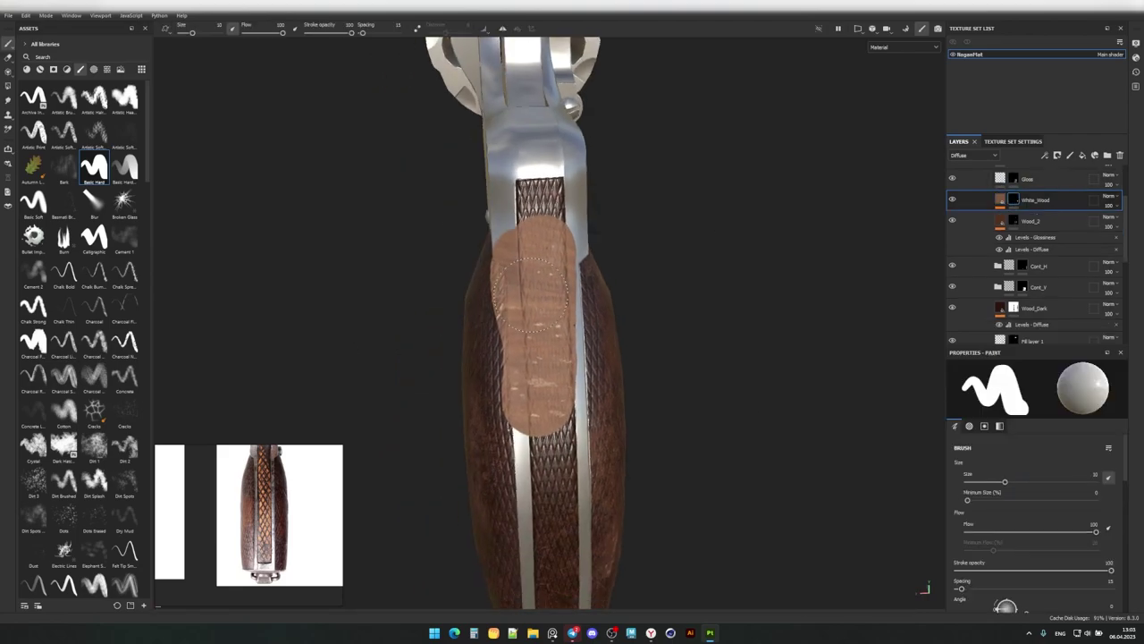
{"action": "key", "text": "4"}
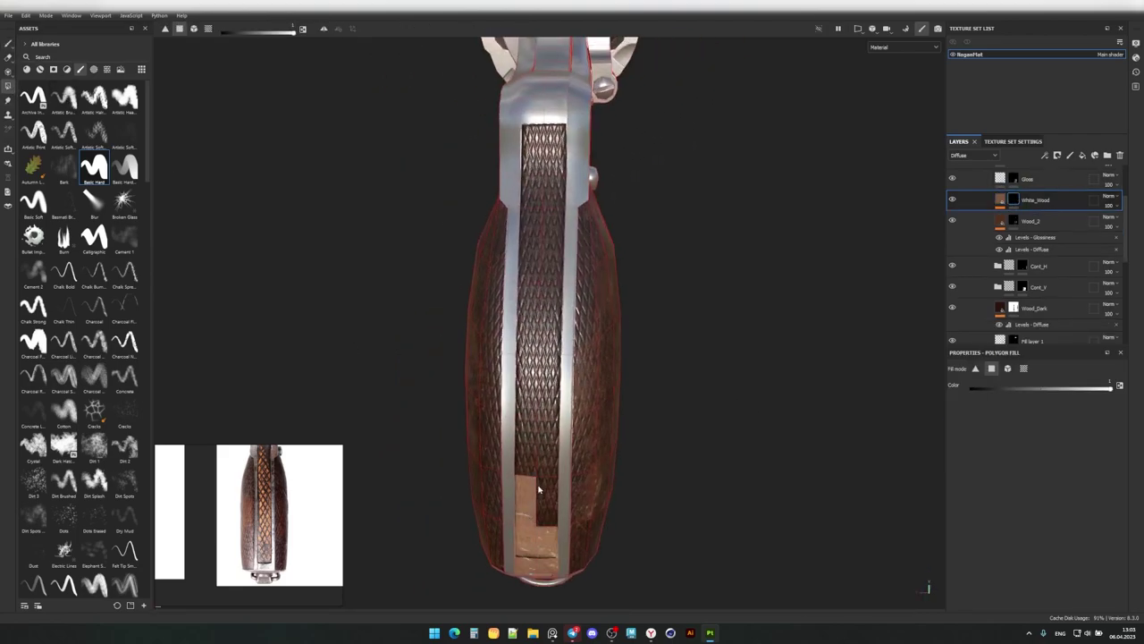
{"action": "left_click", "coordinate": [94, 444]}
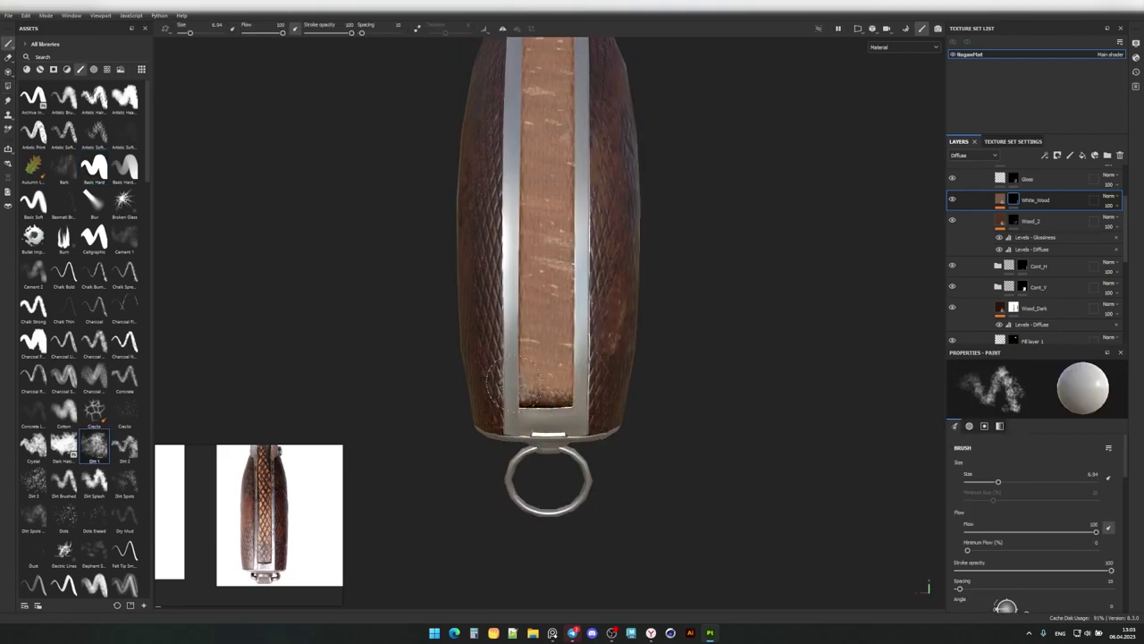
{"action": "left_click_drag", "start_coordinate": [595, 375], "coordinate": [527, 483], "text": "alt"}
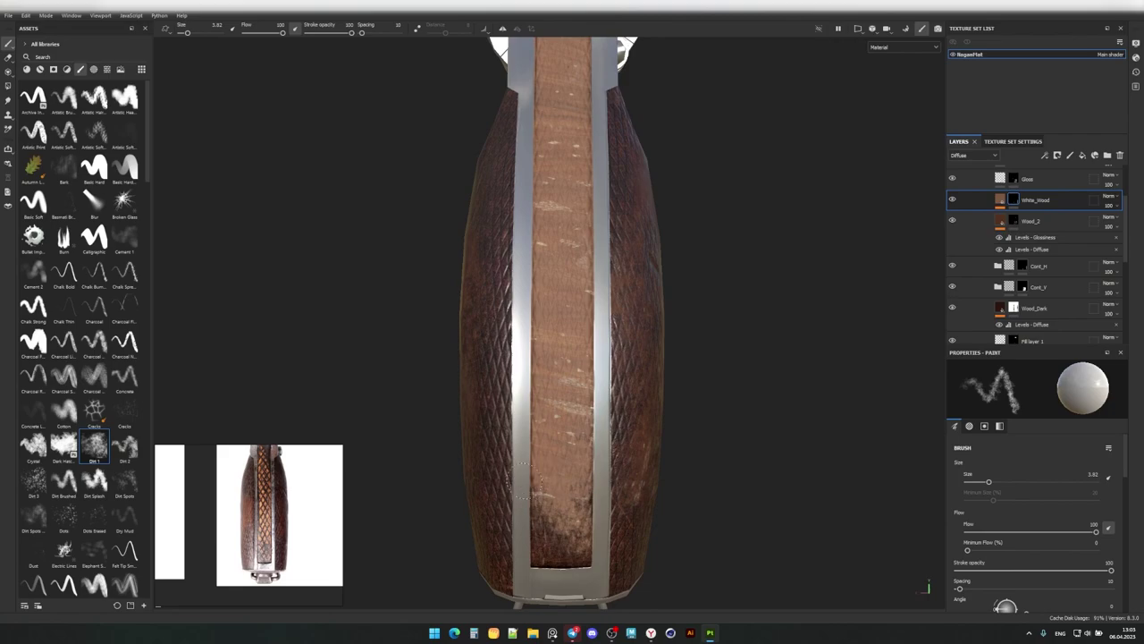
{"action": "left_click_drag", "start_coordinate": [601, 512], "coordinate": [586, 532], "text": "alt"}
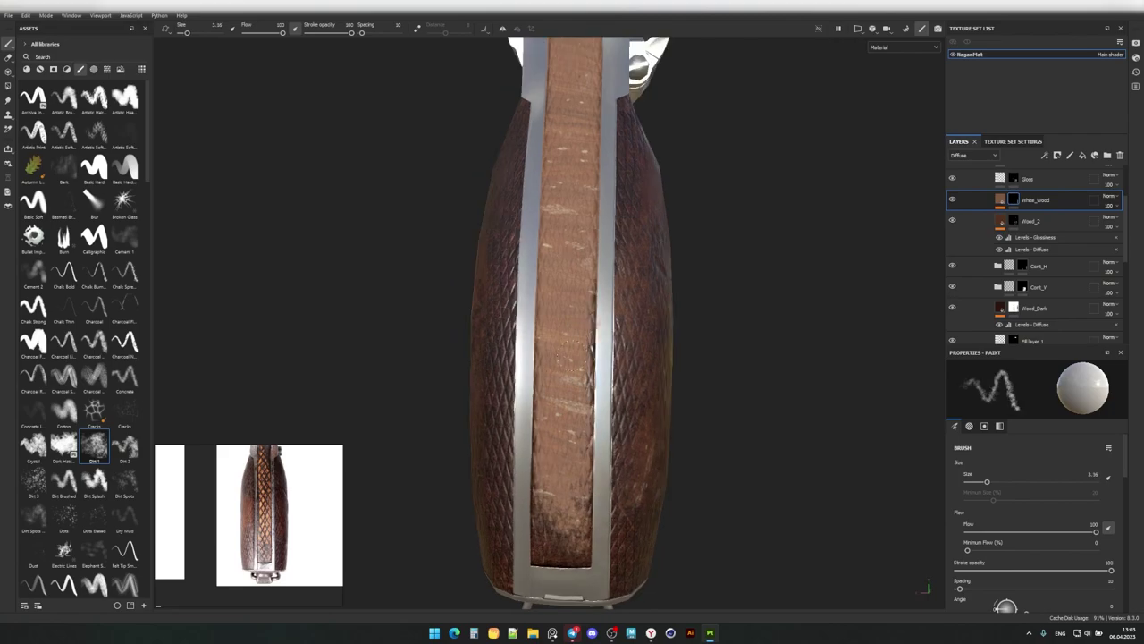
{"action": "left_click_drag", "start_coordinate": [608, 179], "coordinate": [608, 221], "text": "alt"}
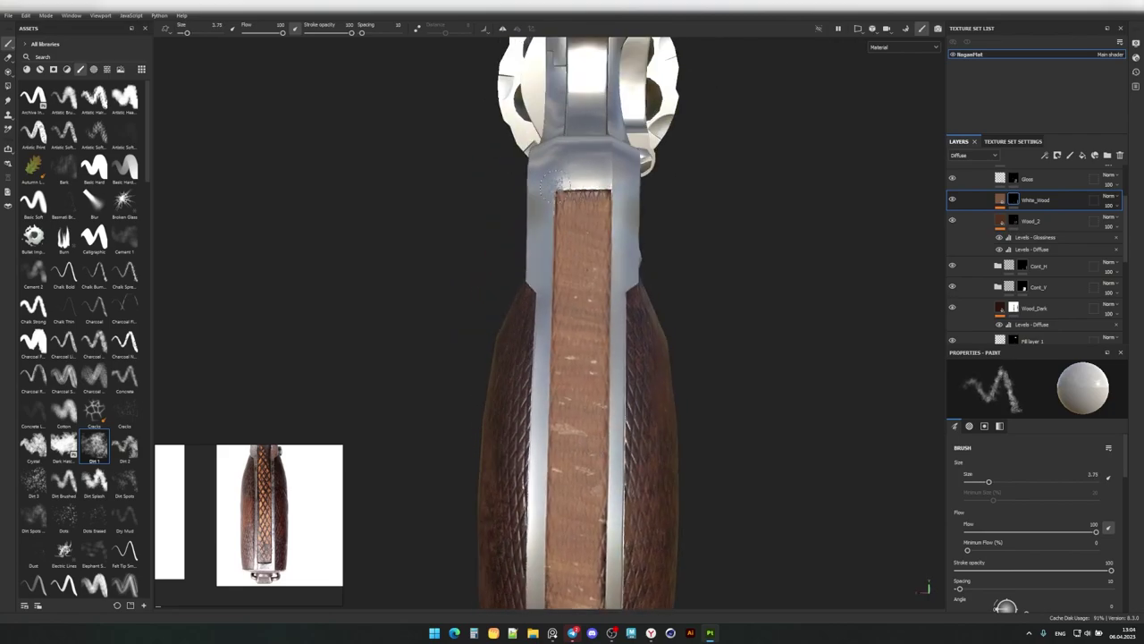
{"action": "mouse_move", "coordinate": [608, 222]}
{"action": "left_mouse_down", "text": "alt"}
{"action": "mouse_move", "coordinate": [590, 223]}
{"action": "mouse_move", "coordinate": [561, 322]}
{"action": "left_mouse_up", "text": "alt"}
{"action": "left_click_drag", "start_coordinate": [577, 523], "coordinate": [663, 210], "text": "alt"}
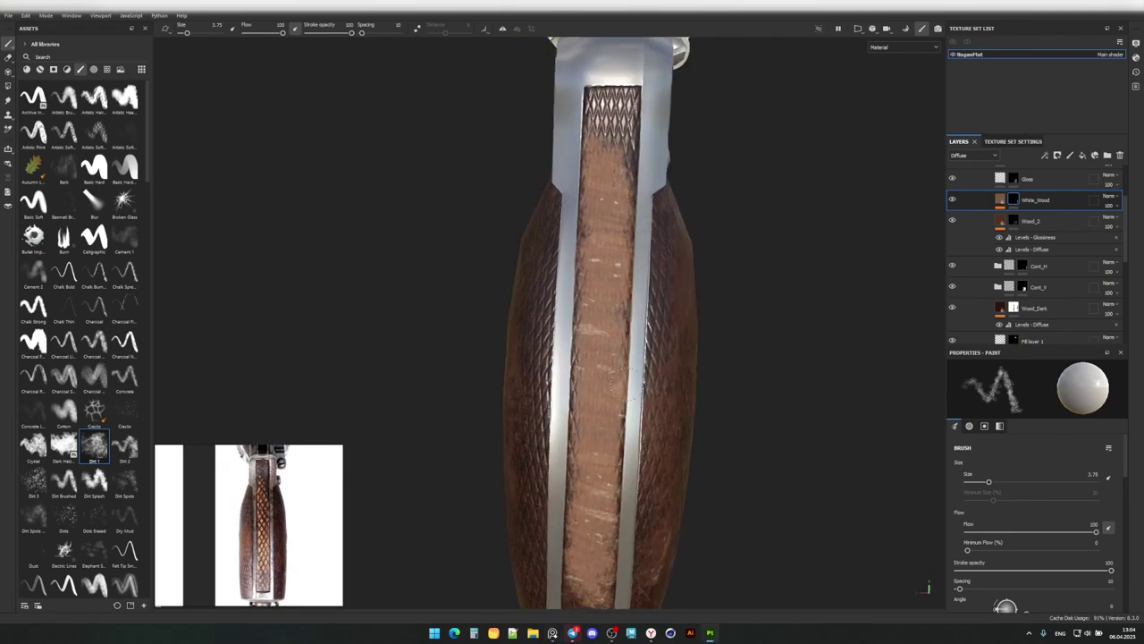
{"action": "left_click_drag", "start_coordinate": [623, 380], "coordinate": [603, 368], "text": "alt"}
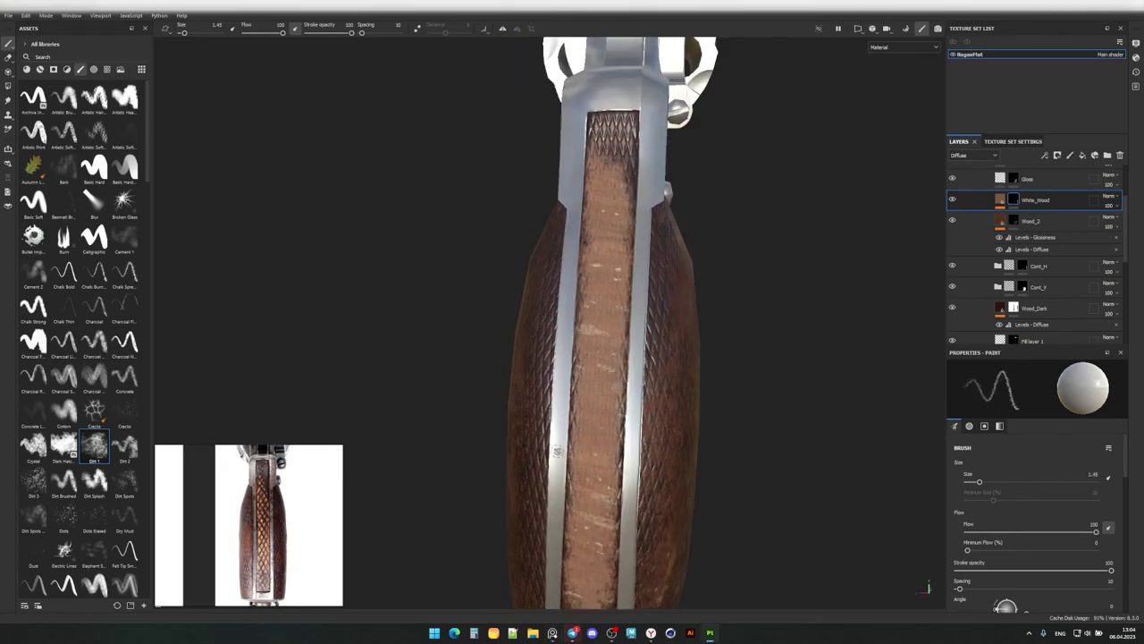
{"action": "left_click_drag", "start_coordinate": [559, 420], "coordinate": [578, 257], "text": "alt"}
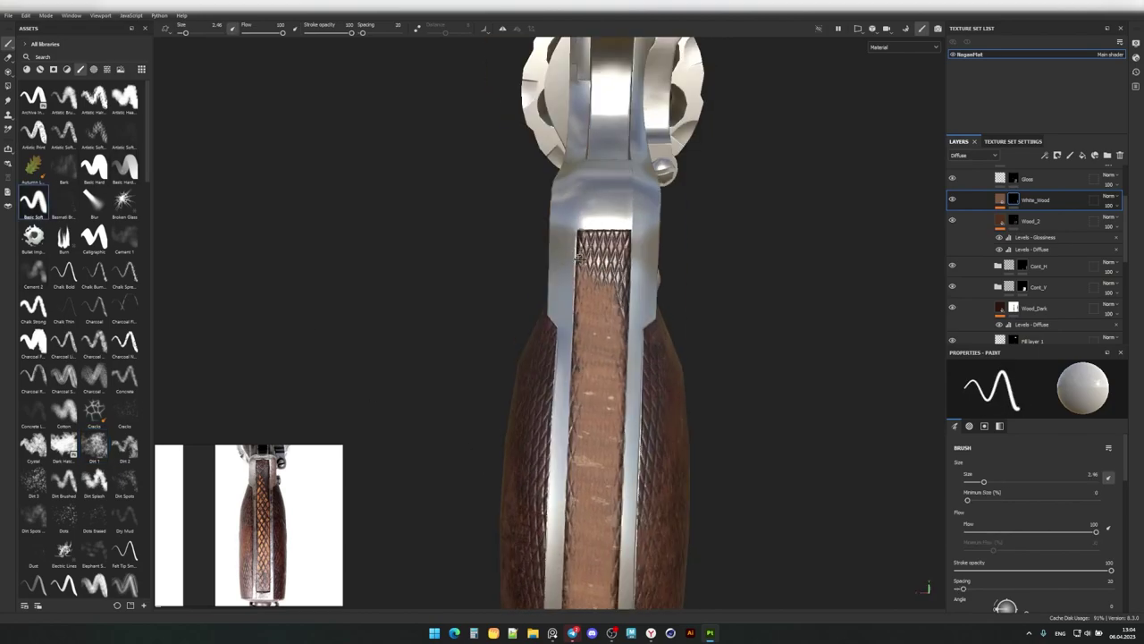
{"action": "left_click_drag", "start_coordinate": [619, 371], "coordinate": [630, 429], "text": "alt"}
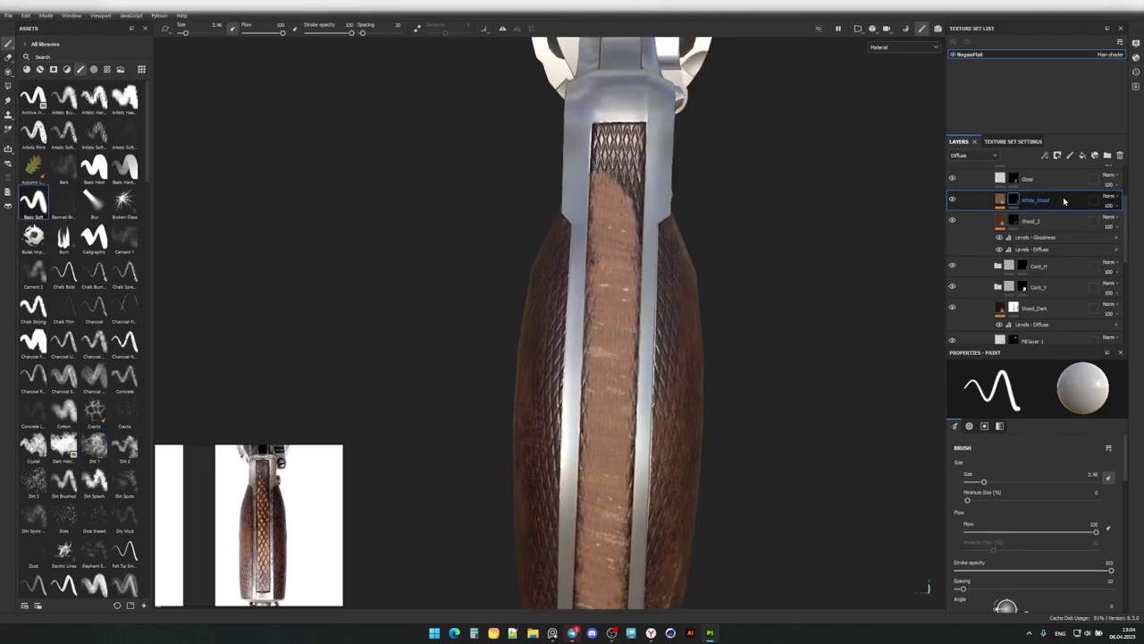
Move White_Wood between Cont_H and Cont_V so the checkering covers it.
{"action": "left_click_drag", "start_coordinate": [1070, 281], "coordinate": [1068, 279]}
{"action": "left_click_drag", "start_coordinate": [590, 376], "coordinate": [542, 299], "text": "alt"}
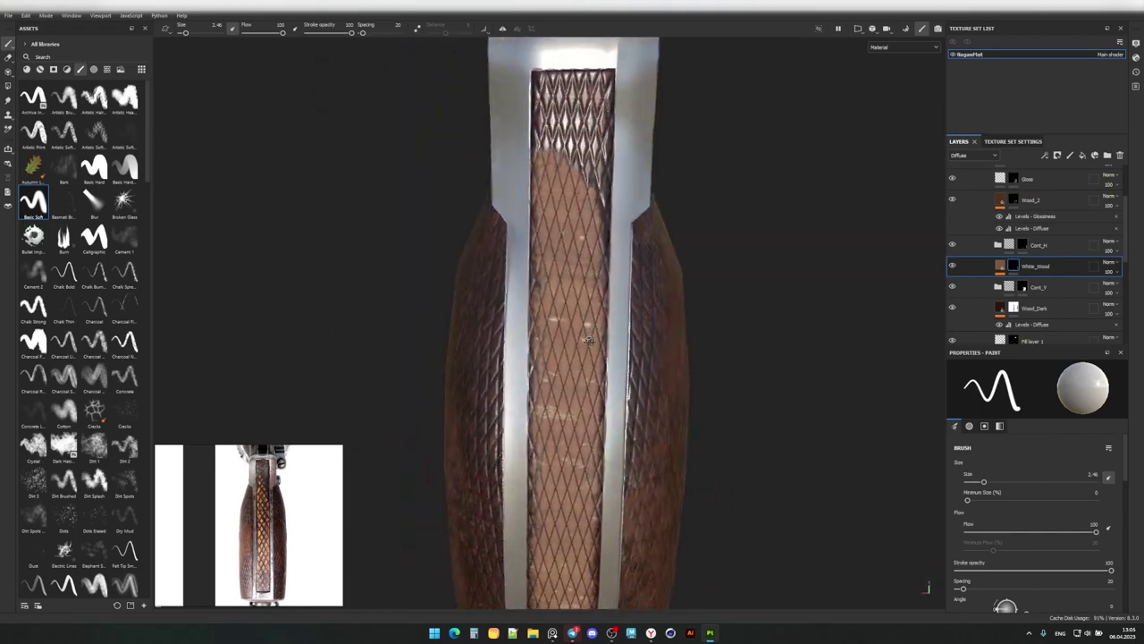
{"action": "key", "text": "ctrl+v"}
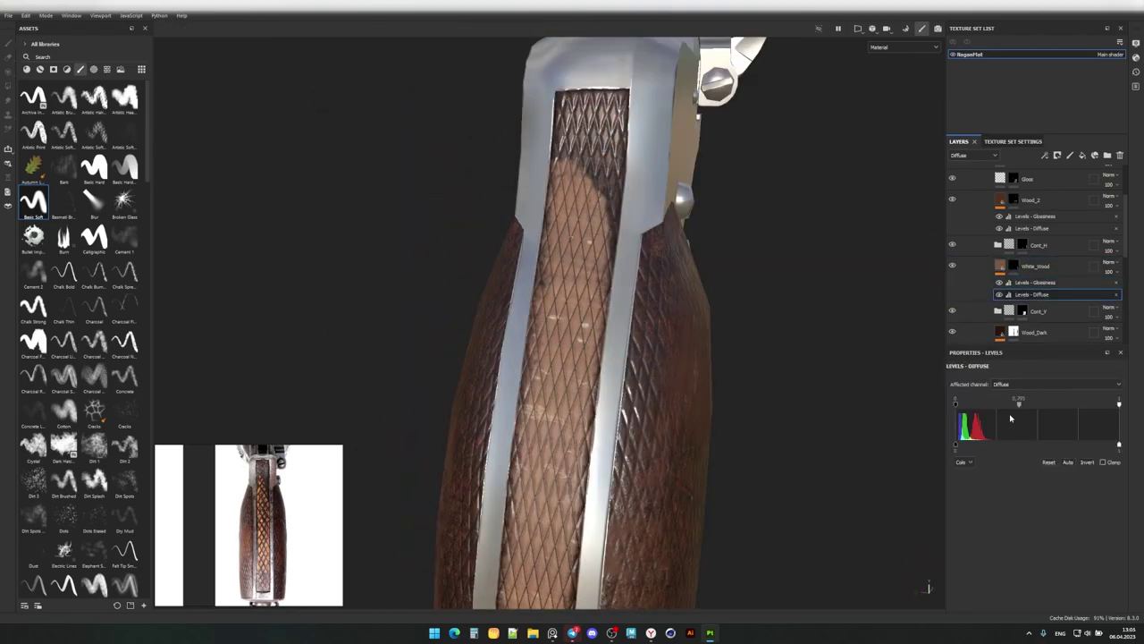
Add a filter effect to the Cont_H folder and clear the default Bevel choice.
{"action": "left_click", "coordinate": [1033, 282]}
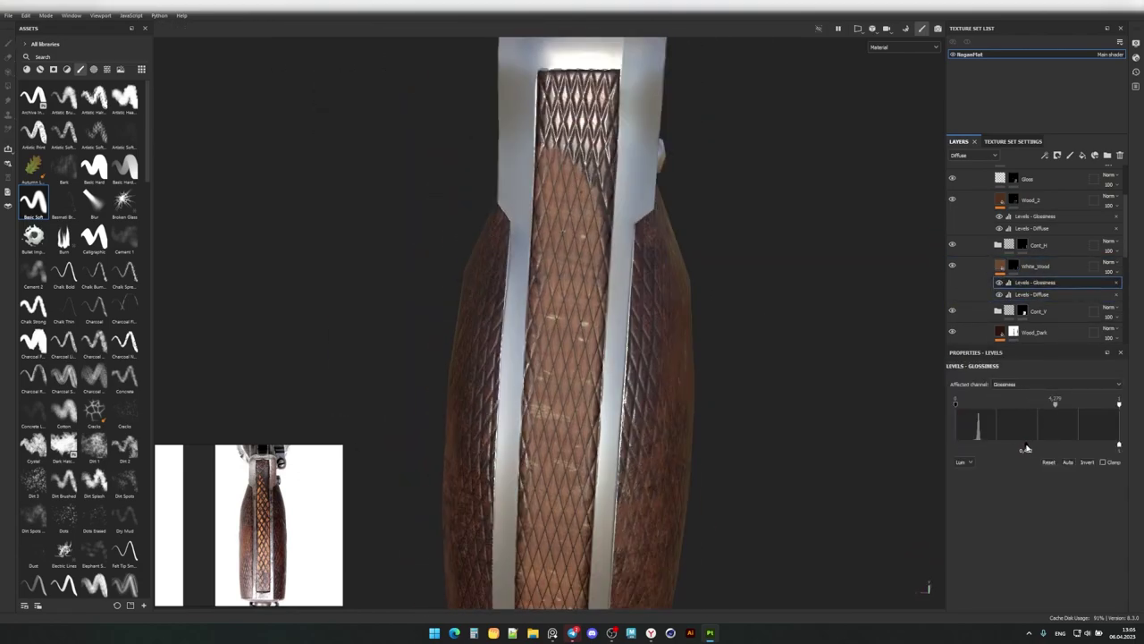
{"action": "left_click", "coordinate": [1011, 245]}
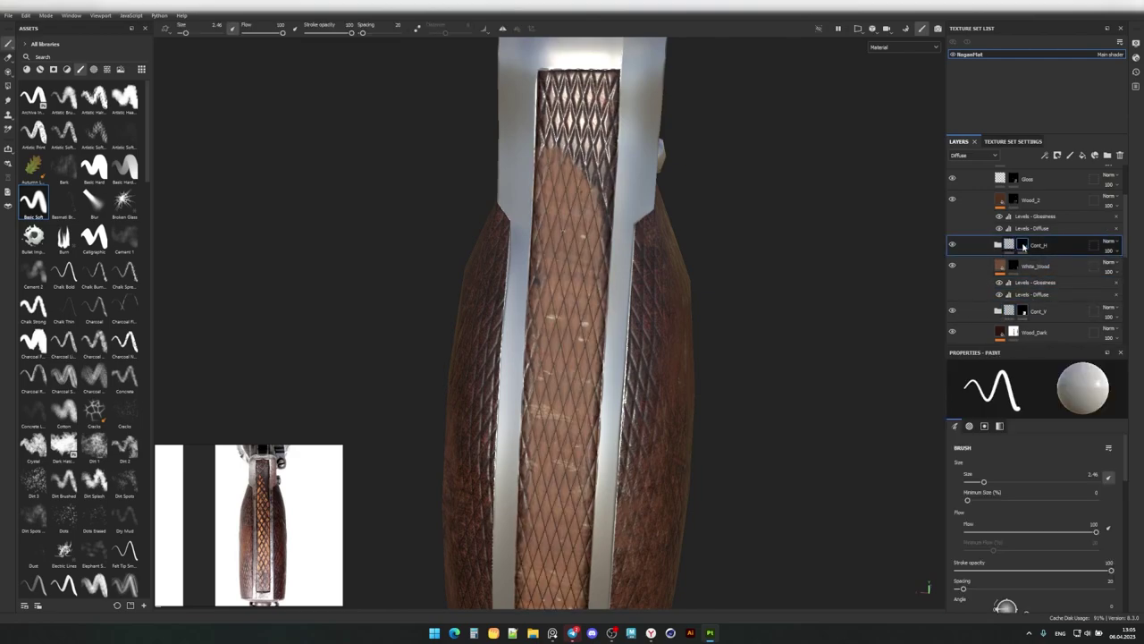
{"action": "left_click", "coordinate": [1044, 156]}
{"action": "left_click", "coordinate": [1067, 221]}
{"action": "left_click", "coordinate": [1032, 391]}
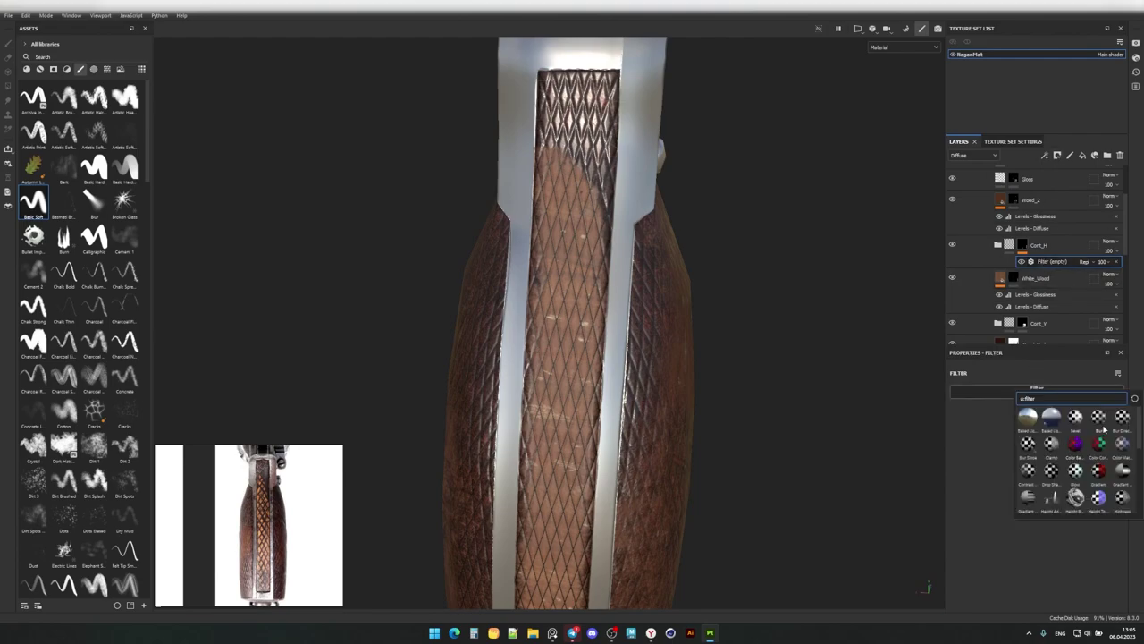
{"action": "left_click", "coordinate": [1042, 427]}
{"action": "left_click", "coordinate": [1117, 390]}
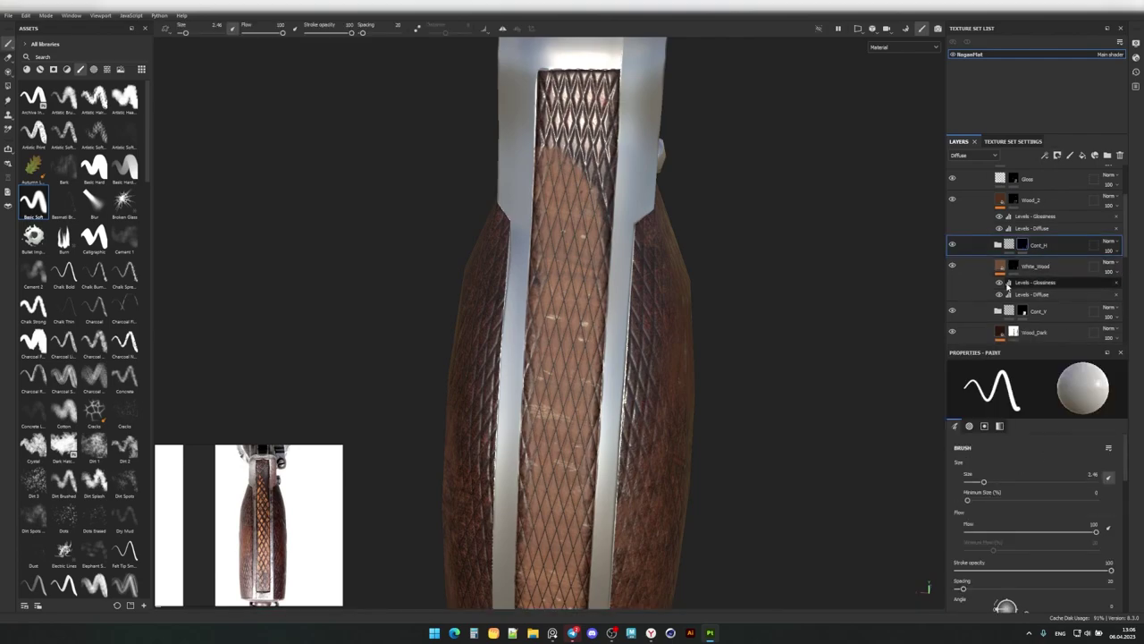
Set Cont_H's filter to Clamp with the minimum raised to about 0.18.
{"action": "scroll", "coordinate": [820, 430], "scroll_direction": "up", "scroll_amount": 2}
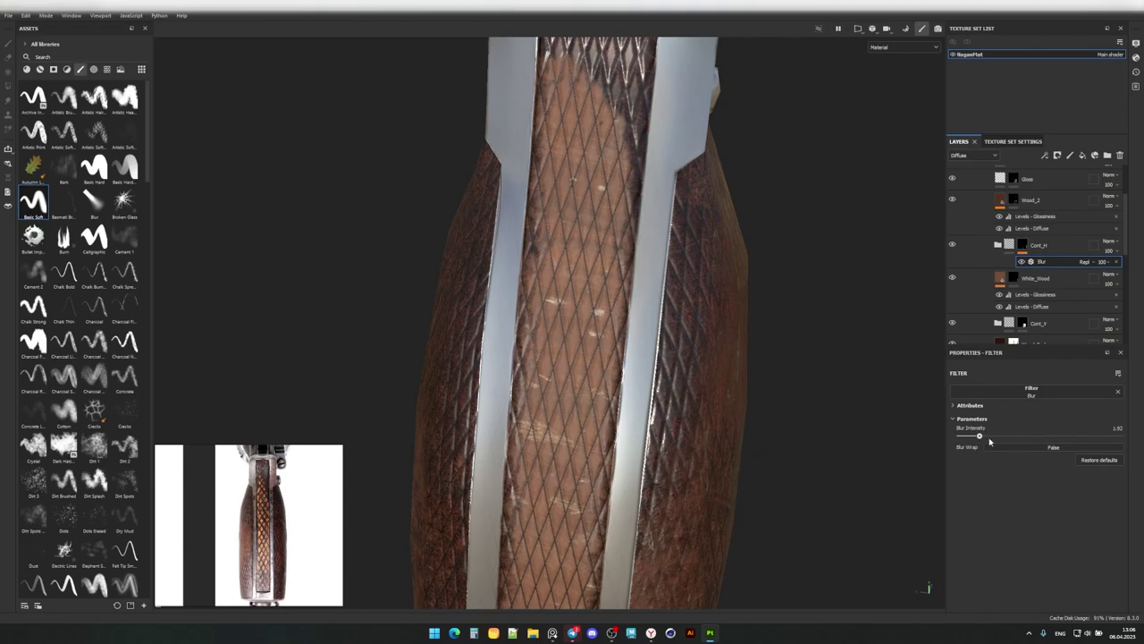
{"action": "scroll", "coordinate": [761, 276], "scroll_direction": "down", "scroll_amount": 3}
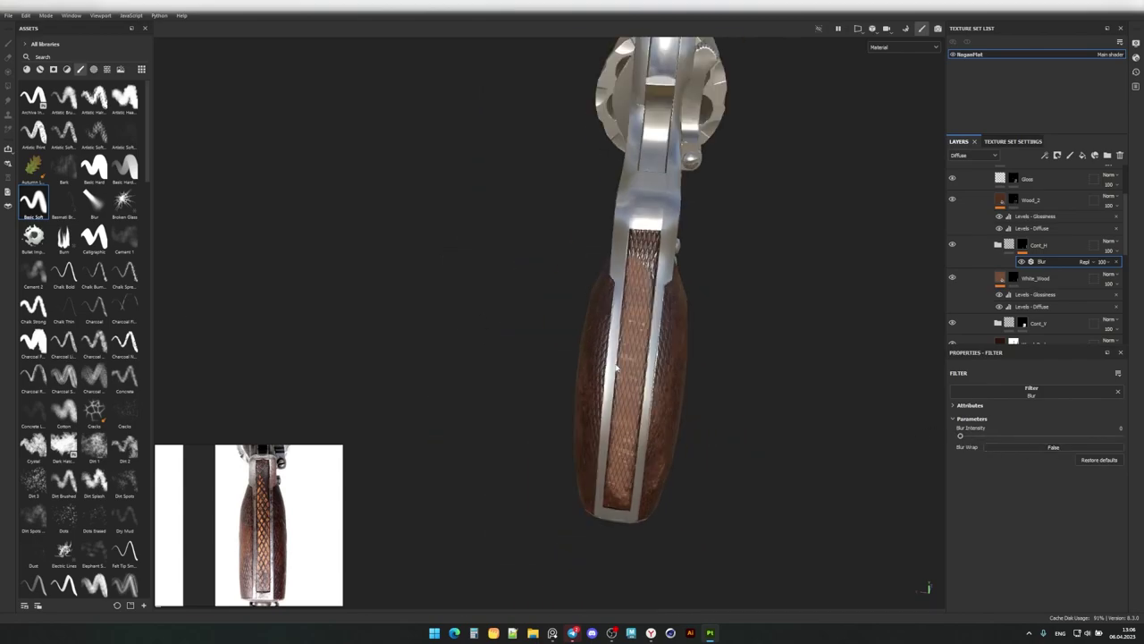
{"action": "scroll", "coordinate": [760, 276], "scroll_direction": "up", "scroll_amount": 2}
{"action": "left_click", "coordinate": [1027, 394]}
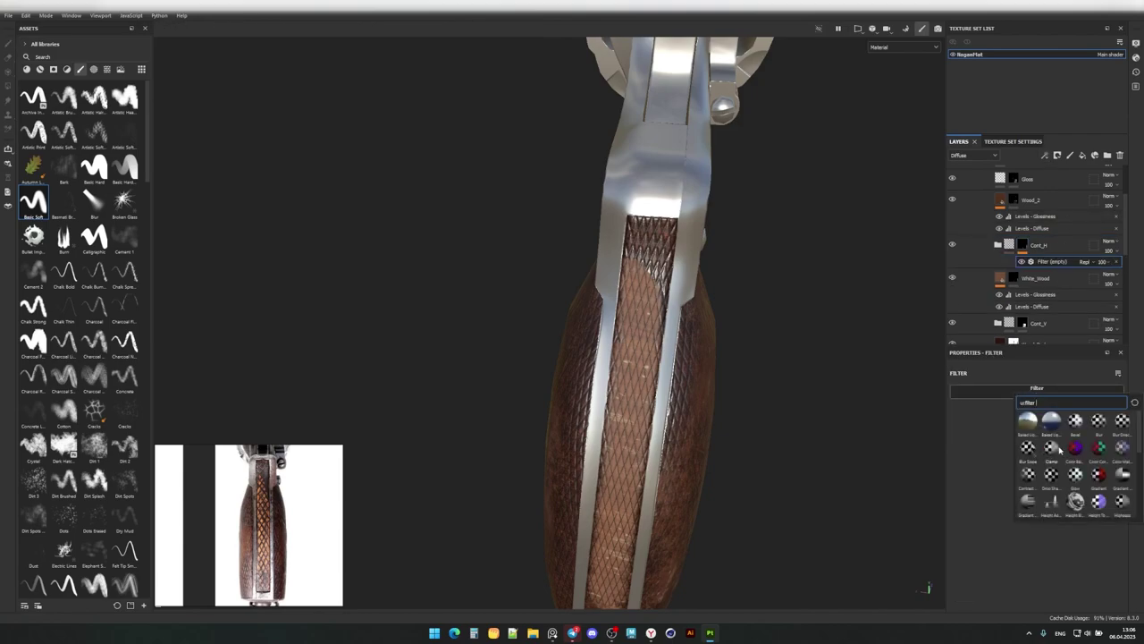
{"action": "left_click", "coordinate": [1048, 445]}
{"action": "scroll", "coordinate": [665, 366], "scroll_direction": "up", "scroll_amount": 2}
{"action": "left_click_drag", "start_coordinate": [961, 436], "coordinate": [1024, 438]}
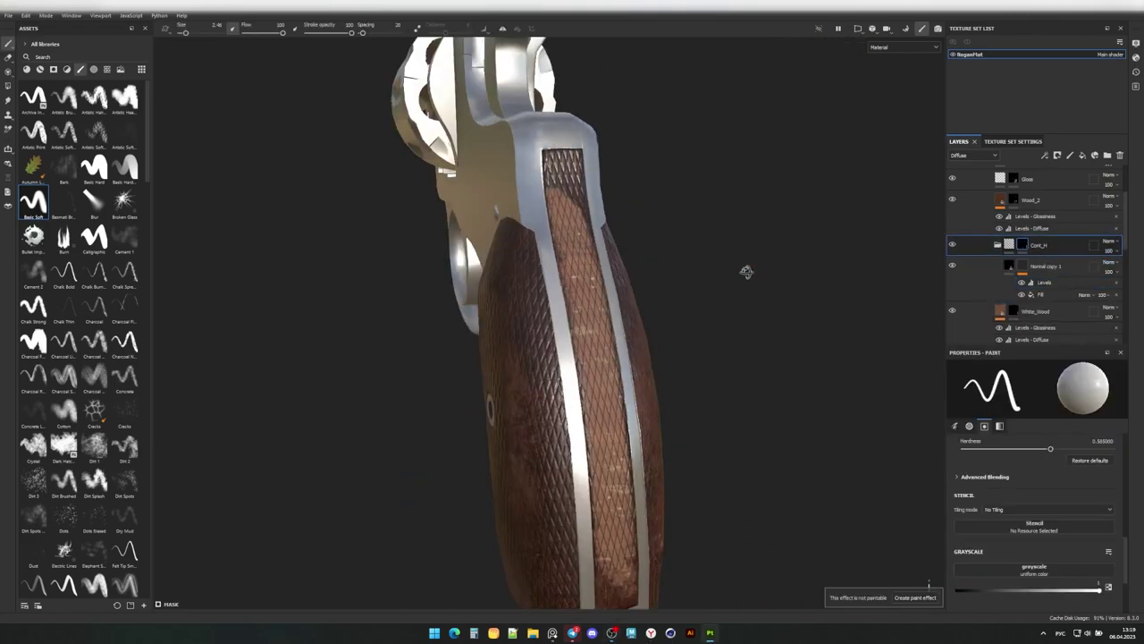
Try Drop Shadow, Glow and Contrast Luminosity filters on Normal copy 1, then delete the filter.
{"action": "left_click", "coordinate": [1037, 390]}
{"action": "left_click", "coordinate": [1052, 471]}
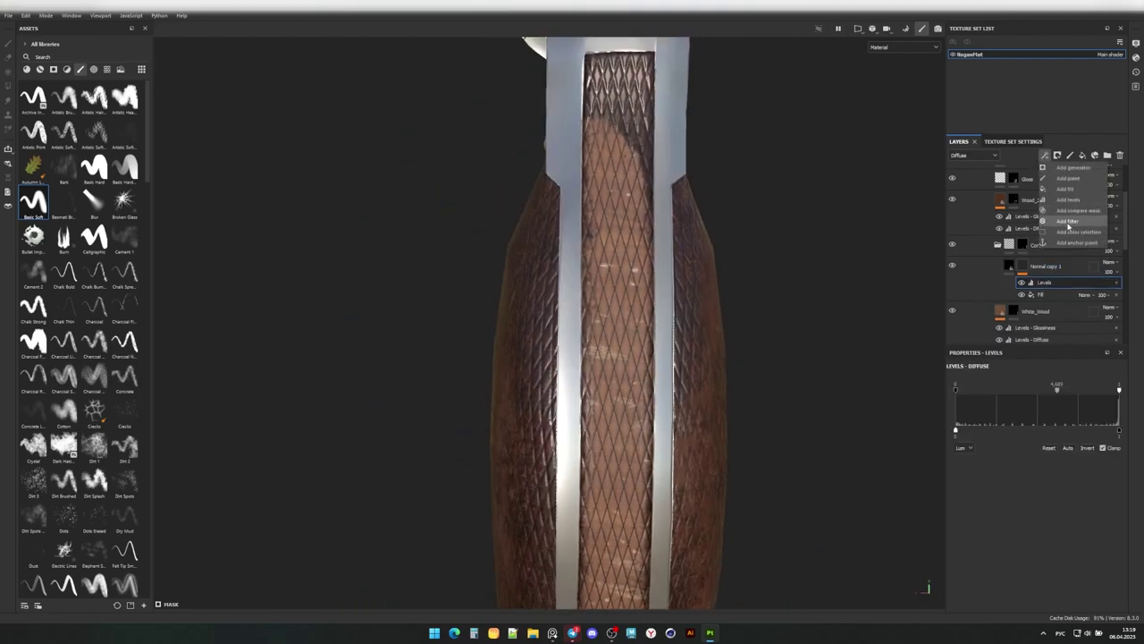
{"action": "left_click", "coordinate": [1037, 391]}
{"action": "left_click", "coordinate": [1075, 480]}
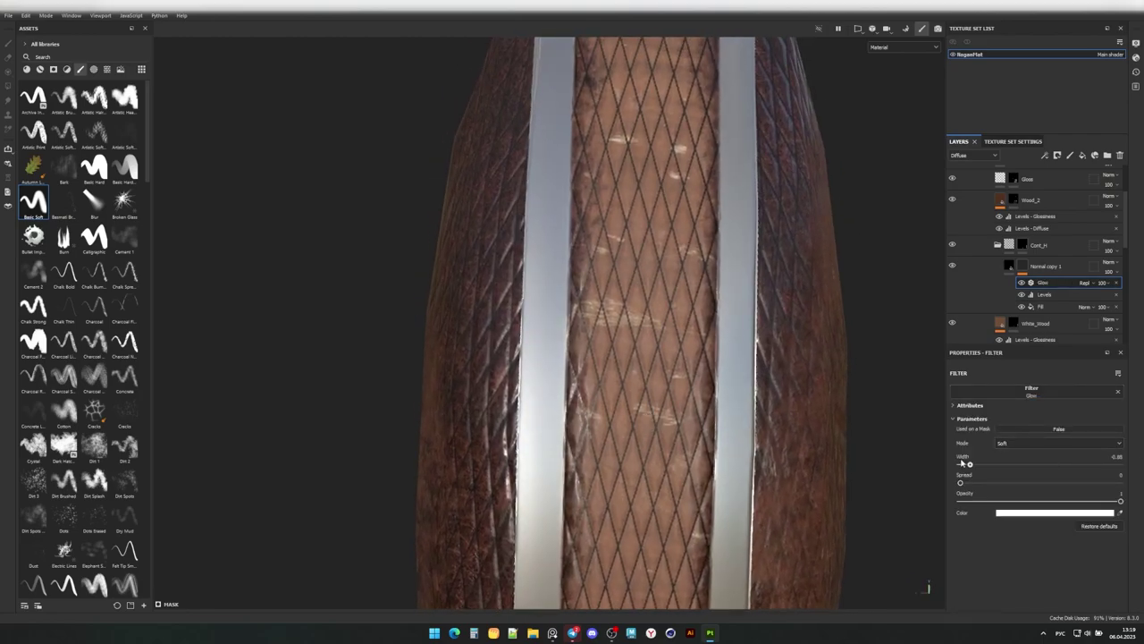
{"action": "left_click", "coordinate": [1037, 391]}
{"action": "left_click", "coordinate": [1047, 453]}
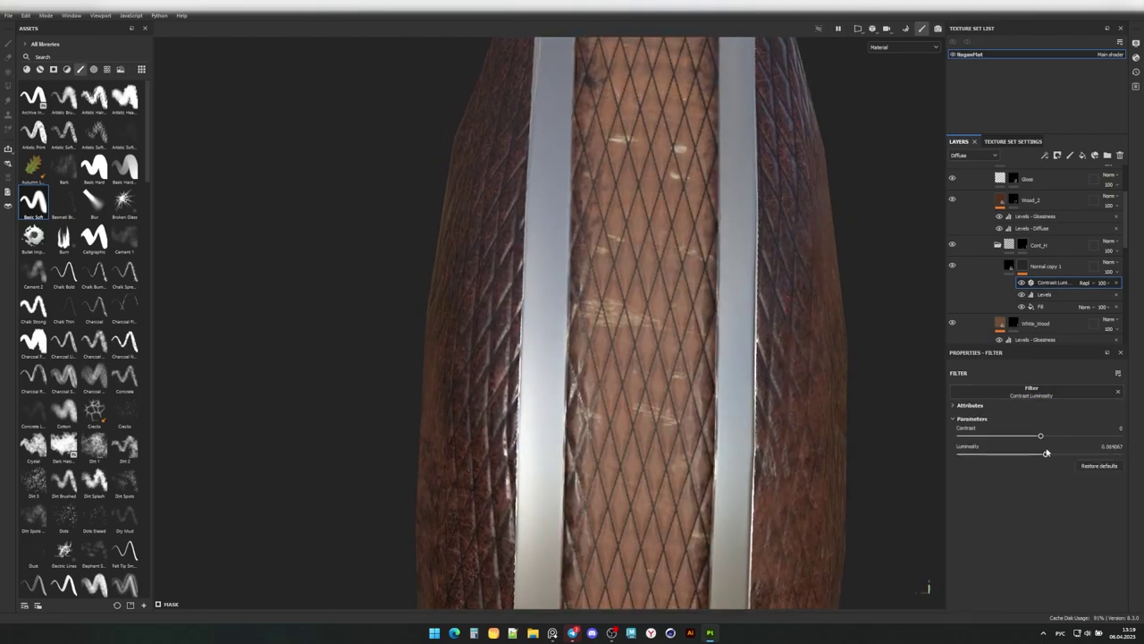
{"action": "key", "text": "Delete"}
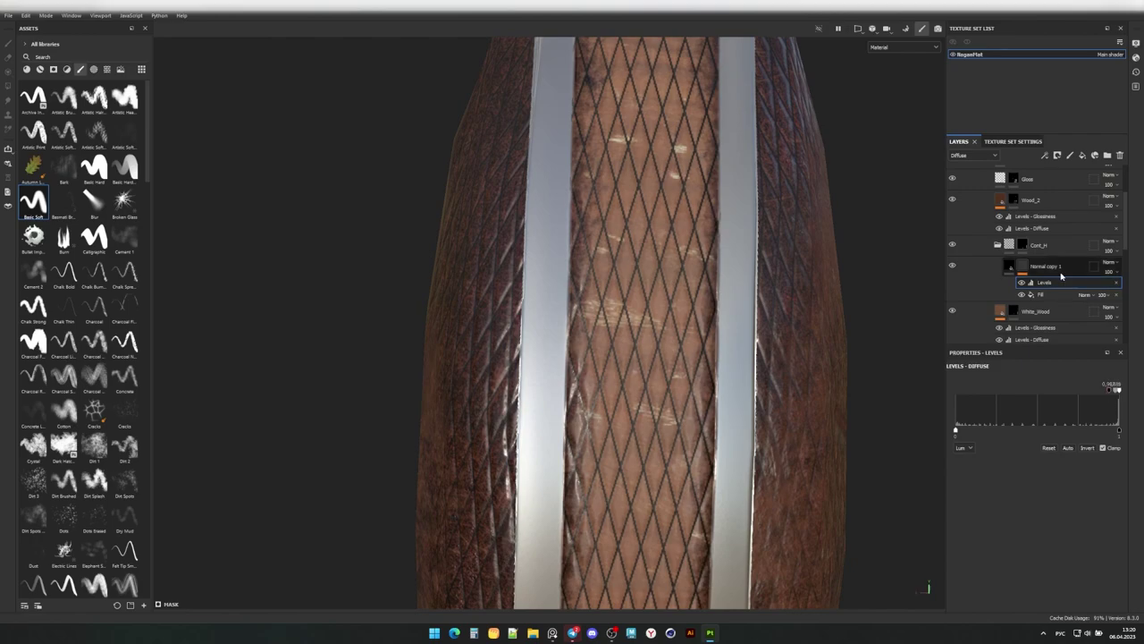
Add a Levels effect to Normal copy 1, then a Blur at intensity about 0.18.
{"action": "left_click", "coordinate": [1046, 155]}
{"action": "left_click", "coordinate": [1063, 175]}
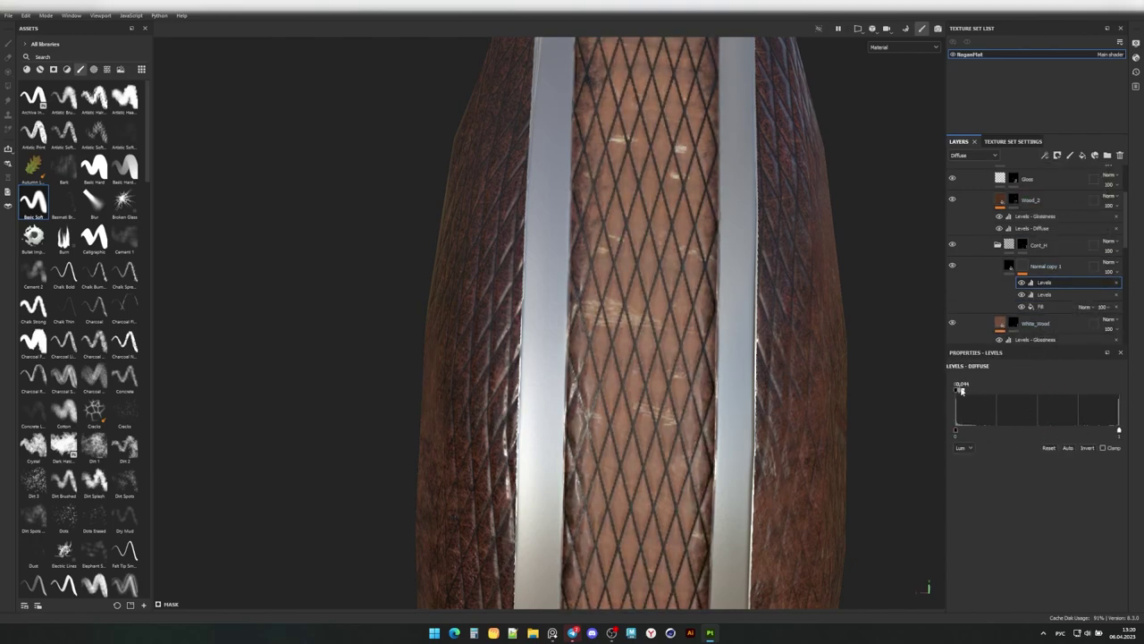
{"action": "left_click_drag", "start_coordinate": [961, 390], "coordinate": [956, 389]}
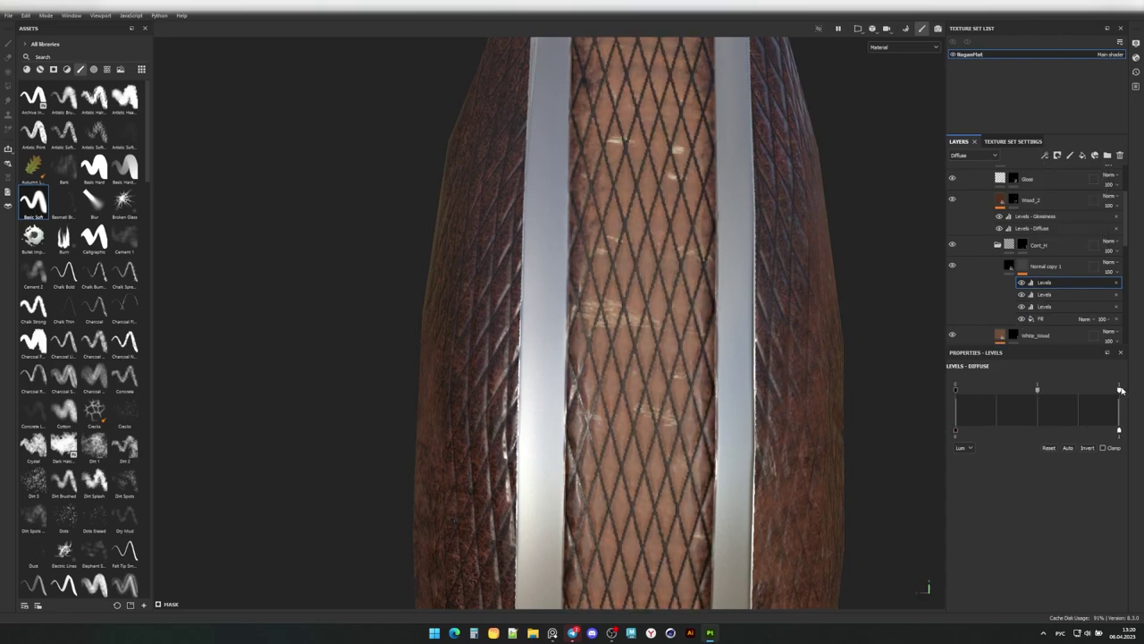
{"action": "key", "text": "ctrl+z"}
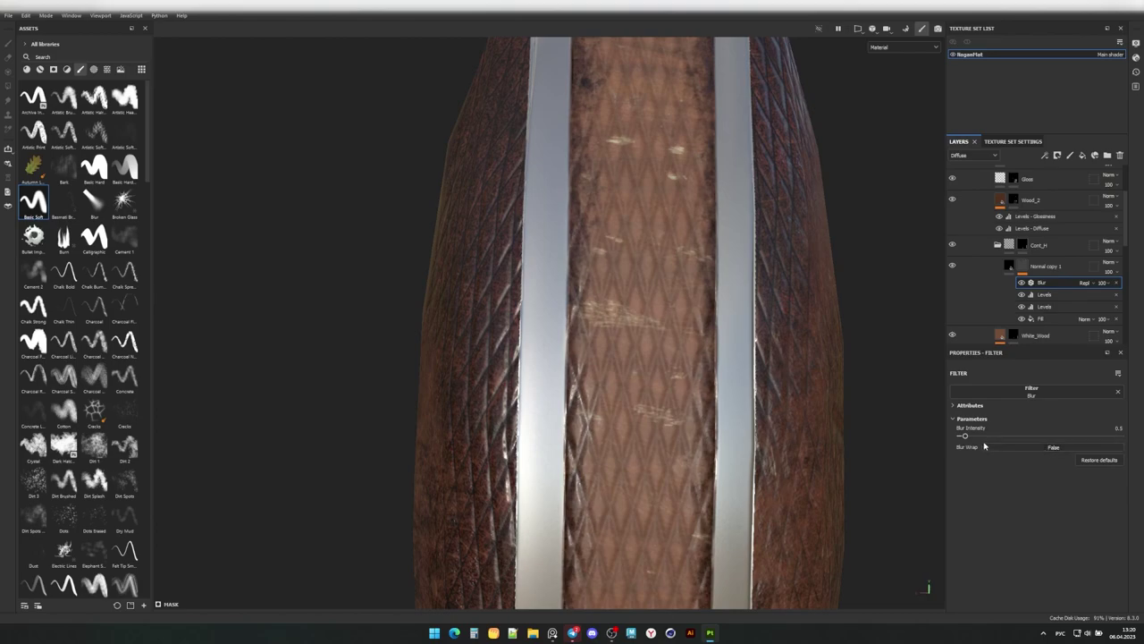
{"action": "left_click_drag", "start_coordinate": [965, 435], "coordinate": [962, 437]}
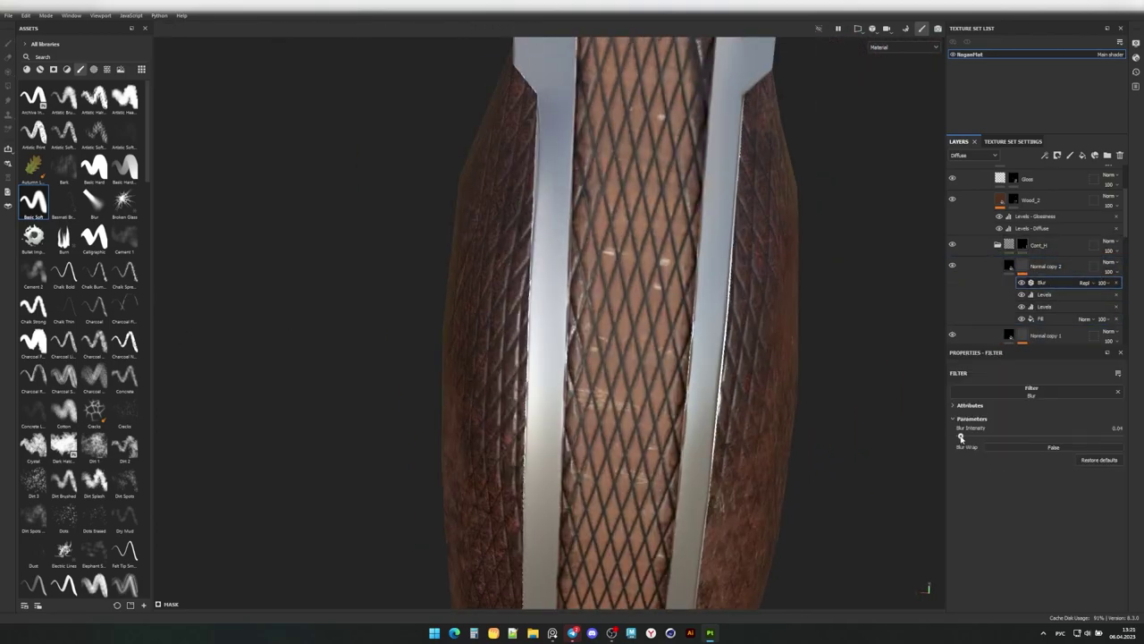
{"action": "left_click_drag", "start_coordinate": [961, 437], "coordinate": [962, 437]}
Duplicate the checker normal layer and place Normal copy 3 above Normal copy 2.
{"action": "key", "text": "ctrl+d"}
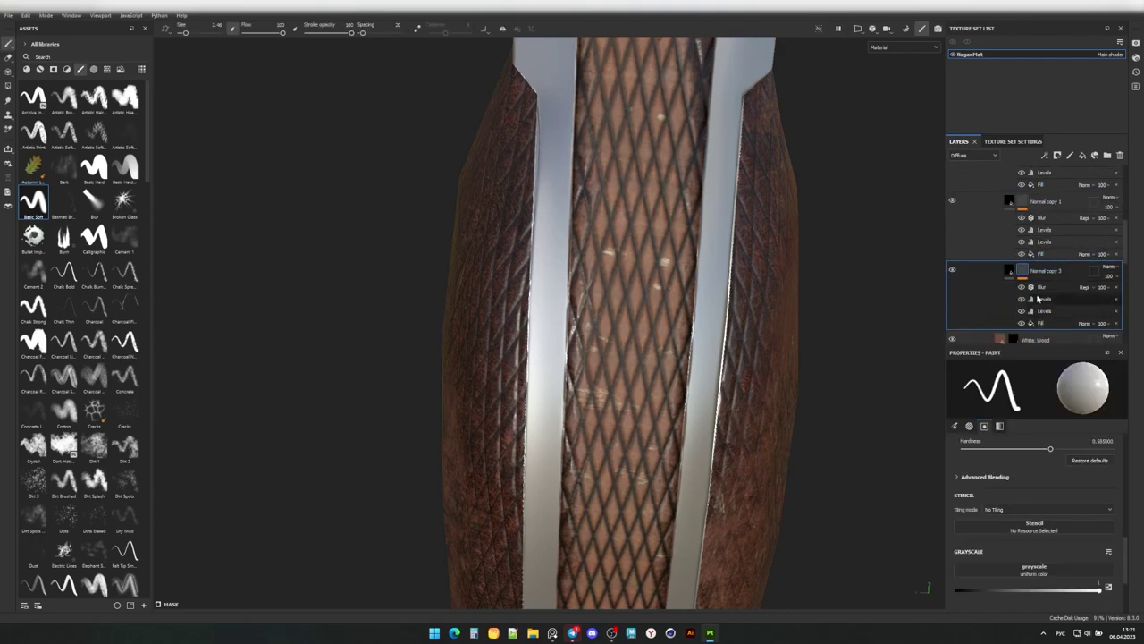
{"action": "left_click_drag", "start_coordinate": [1123, 291], "coordinate": [1073, 192]}
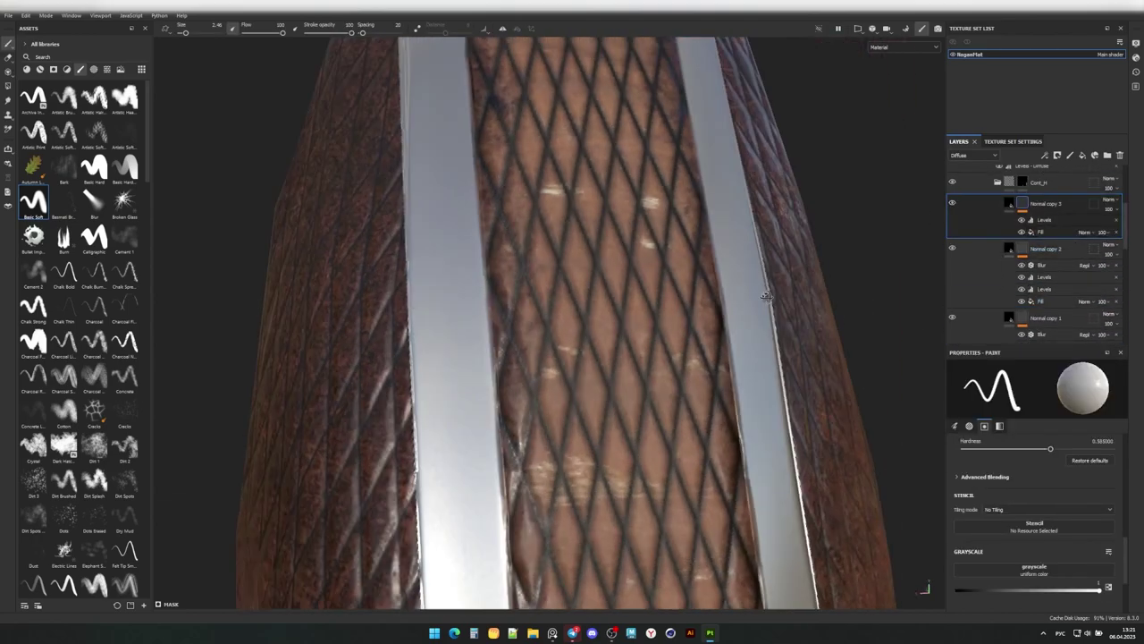
{"action": "left_click_drag", "start_coordinate": [698, 340], "coordinate": [624, 356], "text": "alt"}
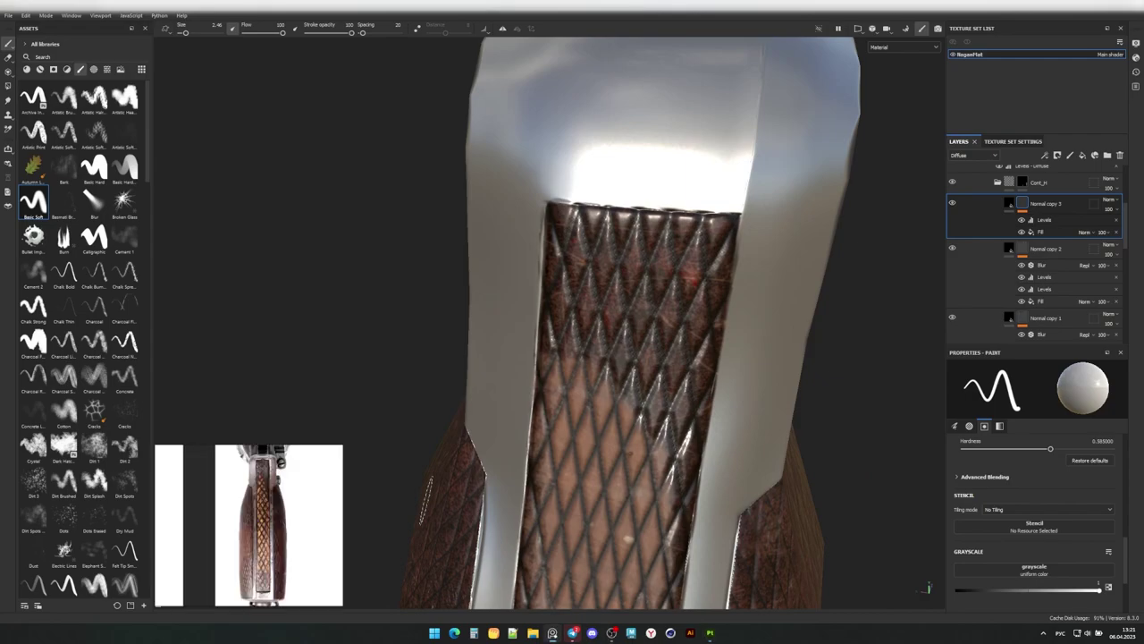
Paint Dirt Splash wear on Vertical_Wood_Hight at the top of the grip's centre strip.
{"action": "scroll", "coordinate": [623, 355], "scroll_direction": "down", "scroll_amount": 3}
{"action": "scroll", "coordinate": [1042, 242], "scroll_direction": "up", "scroll_amount": 2}
{"action": "left_click", "coordinate": [93, 445]}
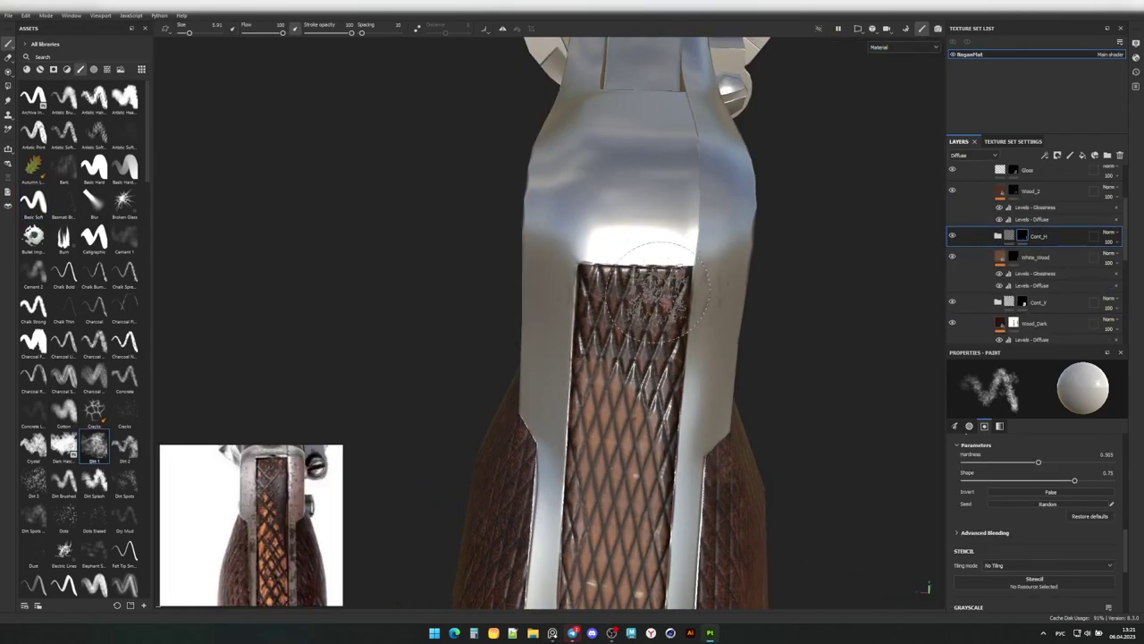
{"action": "left_click", "coordinate": [93, 479]}
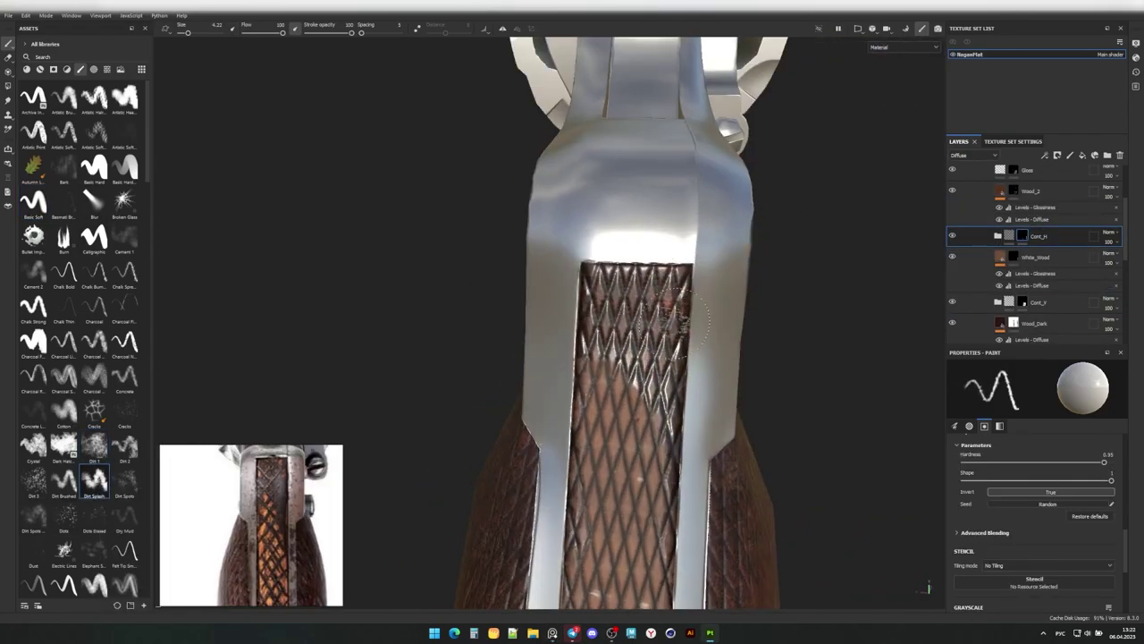
{"action": "scroll", "coordinate": [1049, 291], "scroll_direction": "down", "scroll_amount": 1}
{"action": "scroll", "coordinate": [1049, 291], "scroll_direction": "down", "scroll_amount": 1}
{"action": "left_click", "coordinate": [1048, 266]}
{"action": "mouse_move", "coordinate": [599, 240]}
{"action": "left_mouse_down"}
{"action": "mouse_move", "coordinate": [668, 284]}
{"action": "mouse_move", "coordinate": [580, 282]}
{"action": "left_mouse_up"}
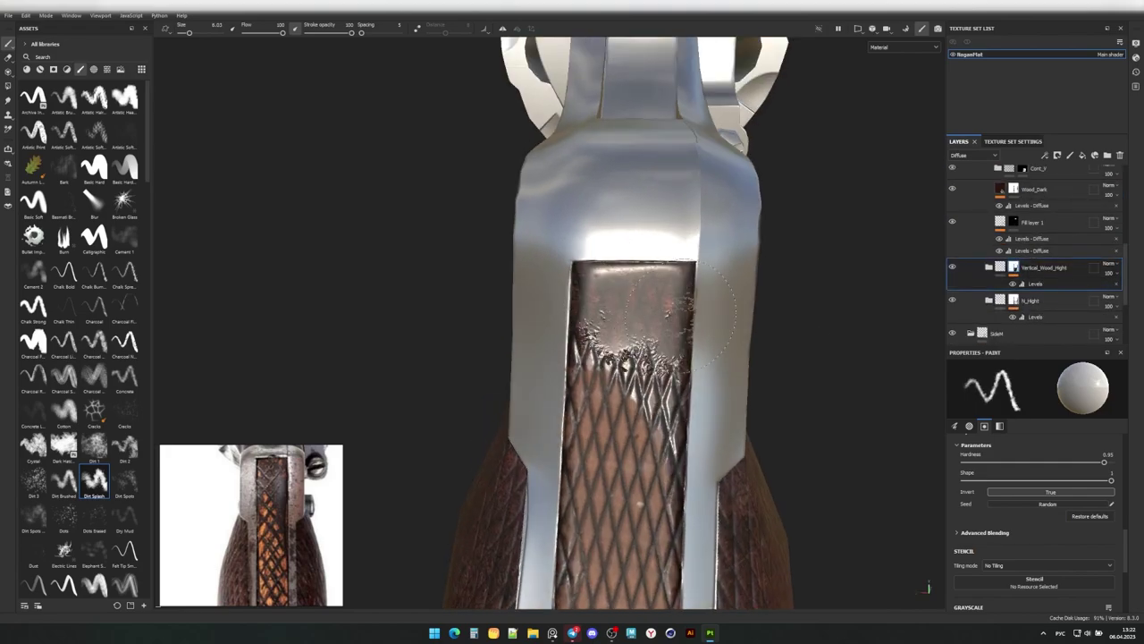
{"action": "mouse_move", "coordinate": [706, 527]}
{"action": "left_mouse_down", "text": "alt"}
{"action": "mouse_move", "coordinate": [646, 326]}
{"action": "mouse_move", "coordinate": [608, 309]}
{"action": "mouse_move", "coordinate": [684, 441]}
{"action": "mouse_move", "coordinate": [610, 441]}
{"action": "mouse_move", "coordinate": [536, 345]}
{"action": "left_mouse_up", "text": "alt"}
{"action": "scroll", "coordinate": [80, 358], "scroll_direction": "down", "scroll_amount": 5}
Switch to the Fur Soft brush on Wood_2 and Vertical_Wood_Hight, toggling Cont_H to compare.
{"action": "left_click", "coordinate": [33, 430]}
{"action": "scroll", "coordinate": [1028, 250], "scroll_direction": "up", "scroll_amount": 2}
{"action": "left_click", "coordinate": [1031, 217]}
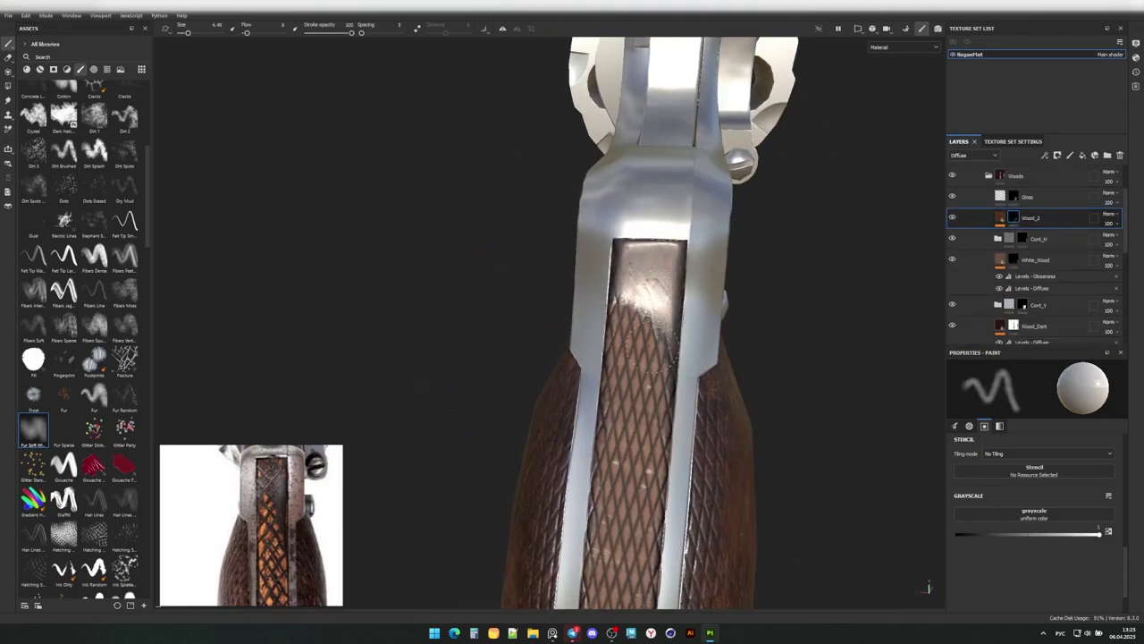
{"action": "mouse_move", "coordinate": [650, 417]}
{"action": "left_mouse_down", "text": "alt"}
{"action": "mouse_move", "coordinate": [627, 310]}
{"action": "mouse_move", "coordinate": [634, 259]}
{"action": "mouse_move", "coordinate": [627, 305]}
{"action": "mouse_move", "coordinate": [650, 265]}
{"action": "mouse_move", "coordinate": [622, 416]}
{"action": "mouse_move", "coordinate": [599, 447]}
{"action": "left_mouse_up", "text": "alt"}
{"action": "right_click", "coordinate": [634, 259], "text": "ctrl+alt"}
{"action": "scroll", "coordinate": [967, 280], "scroll_direction": "up", "scroll_amount": 2}
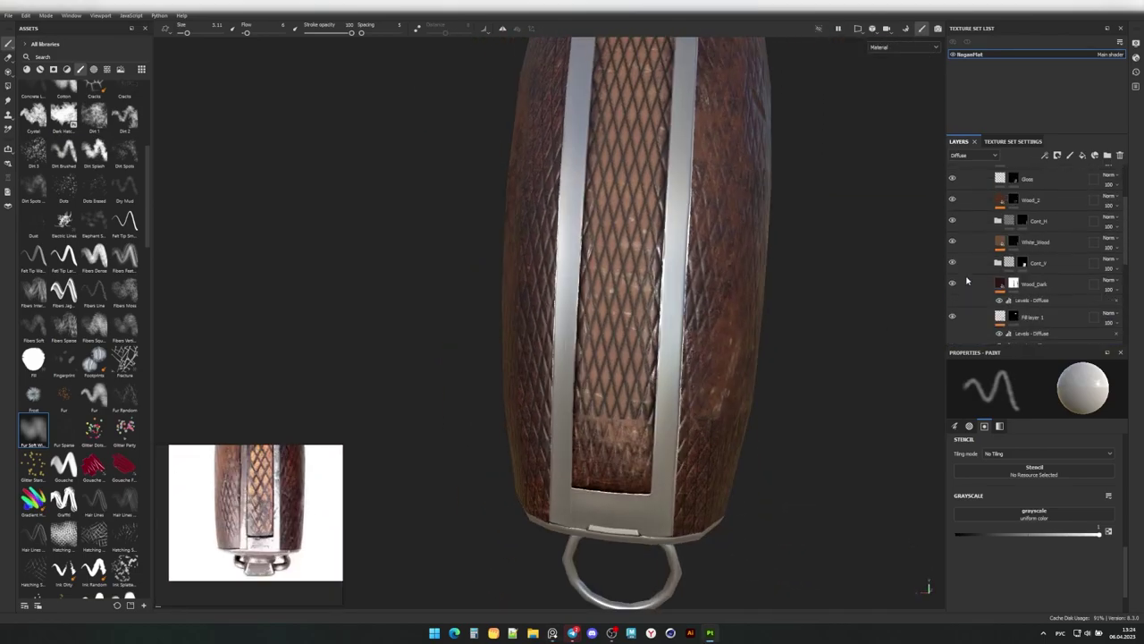
{"action": "scroll", "coordinate": [966, 280], "scroll_direction": "up", "scroll_amount": 2}
{"action": "left_click", "coordinate": [952, 220]}
{"action": "left_click", "coordinate": [952, 220]}
Select the Cont_H mask in brush mode and inspect the grip and frame with Dirt Splash.
{"action": "left_click", "coordinate": [1022, 220]}
{"action": "key", "text": "4"}
{"action": "key", "text": "1"}
{"action": "mouse_move", "coordinate": [644, 421]}
{"action": "left_mouse_down", "text": "alt"}
{"action": "mouse_move", "coordinate": [657, 461]}
{"action": "mouse_move", "coordinate": [644, 420]}
{"action": "left_mouse_up", "text": "alt"}
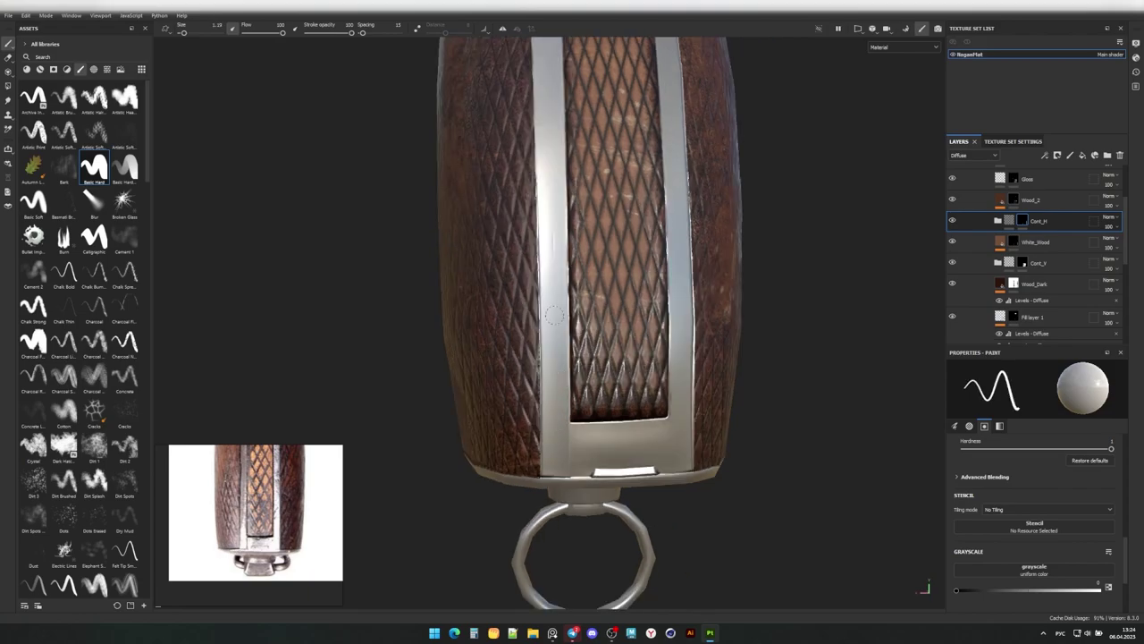
{"action": "scroll", "coordinate": [692, 380], "scroll_direction": "up", "scroll_amount": 3}
{"action": "left_click_drag", "start_coordinate": [691, 380], "coordinate": [664, 273], "text": "alt"}
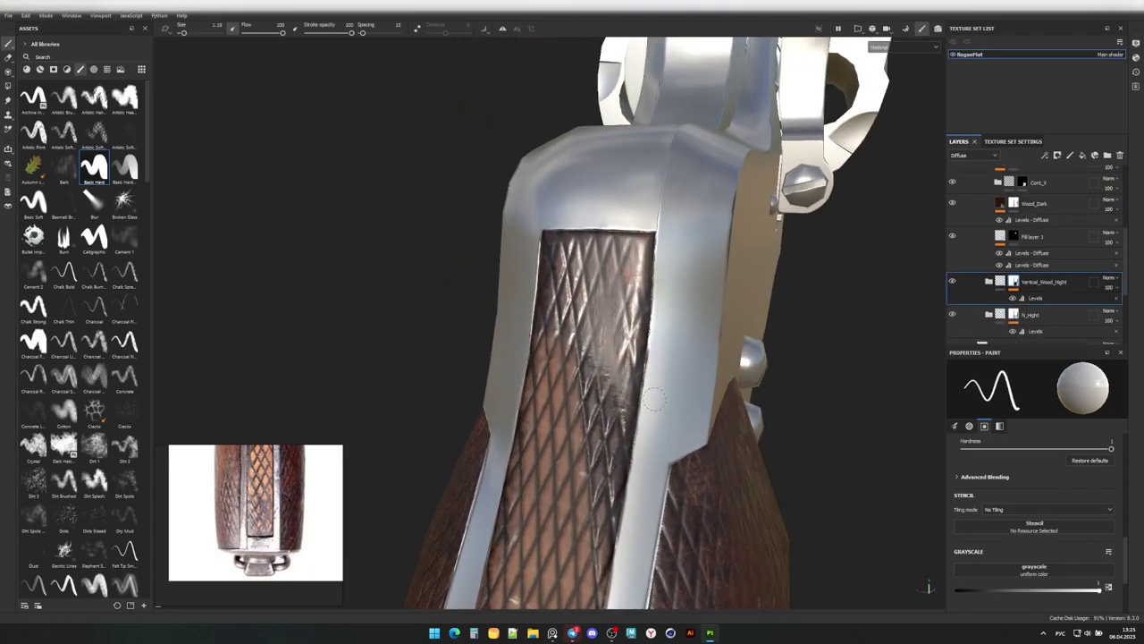
{"action": "mouse_move", "coordinate": [654, 400]}
{"action": "left_mouse_down", "text": "alt"}
{"action": "mouse_move", "coordinate": [672, 363]}
{"action": "mouse_move", "coordinate": [643, 295]}
{"action": "left_mouse_up", "text": "alt"}
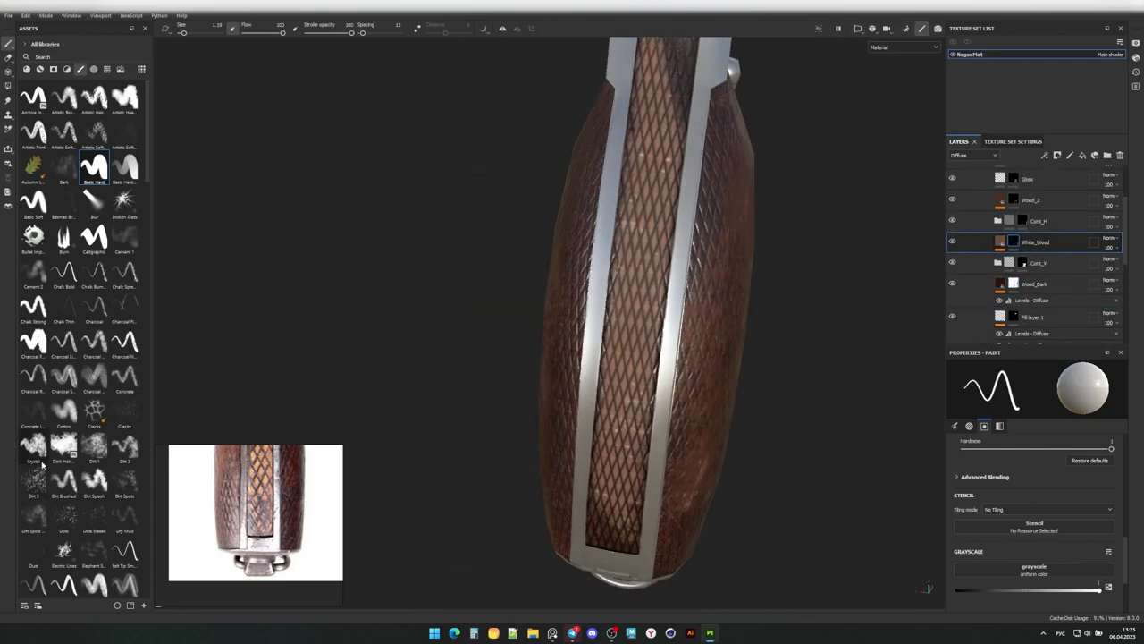
{"action": "left_click", "coordinate": [94, 480]}
{"action": "mouse_move", "coordinate": [608, 464]}
{"action": "left_mouse_down", "text": "alt"}
{"action": "mouse_move", "coordinate": [620, 509]}
{"action": "mouse_move", "coordinate": [594, 394]}
{"action": "left_mouse_up", "text": "alt"}
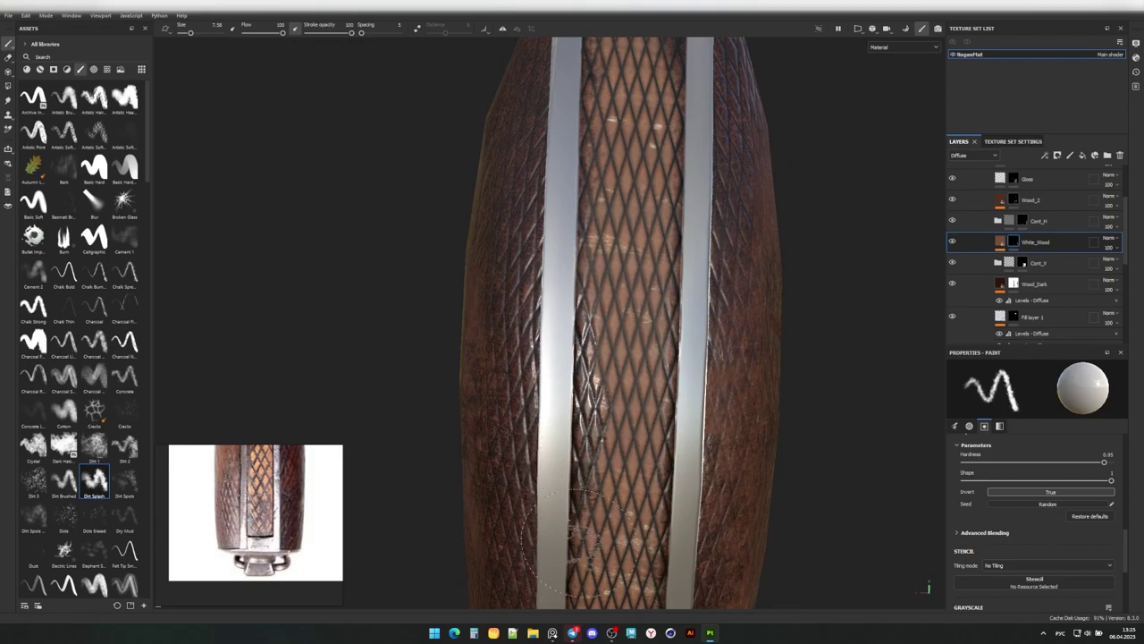
{"action": "left_click_drag", "start_coordinate": [613, 456], "coordinate": [597, 419], "text": "alt"}
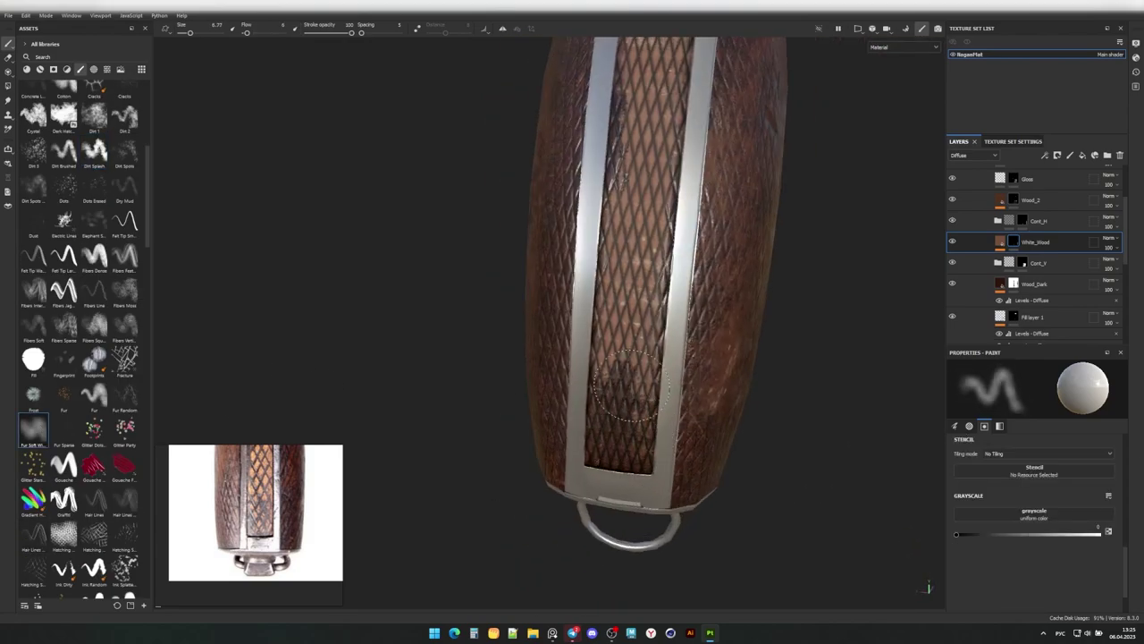
{"action": "left_click_drag", "start_coordinate": [636, 452], "coordinate": [804, 343], "text": "alt"}
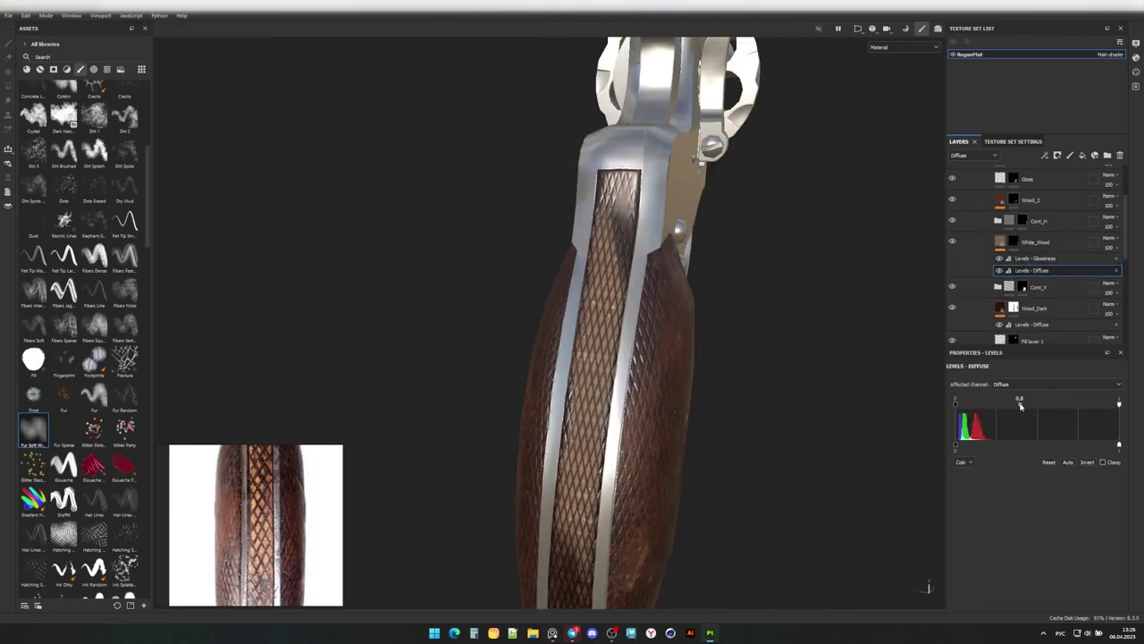
Select Cont_H and orbit and zoom in to inspect the top of the grip.
{"action": "left_click_drag", "start_coordinate": [454, 391], "coordinate": [639, 524], "text": "alt"}
{"action": "scroll", "coordinate": [1026, 280], "scroll_direction": "up", "scroll_amount": 2}
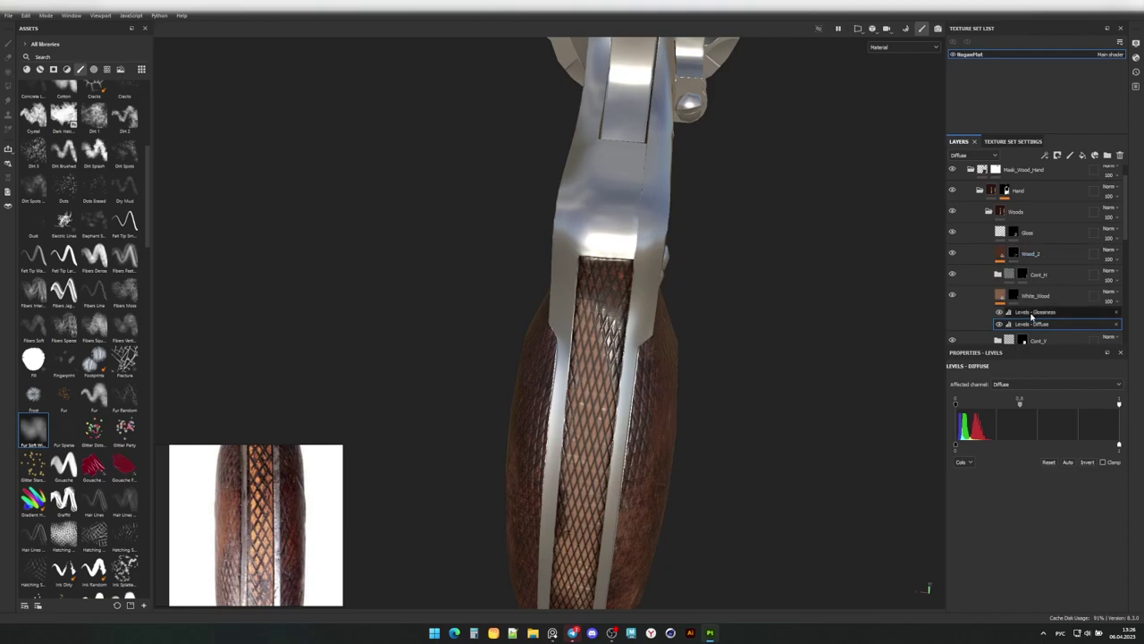
{"action": "scroll", "coordinate": [1032, 316], "scroll_direction": "down", "scroll_amount": 1}
{"action": "left_click", "coordinate": [1037, 220]}
{"action": "mouse_move", "coordinate": [680, 376]}
{"action": "left_mouse_down", "text": "alt"}
{"action": "mouse_move", "coordinate": [554, 308]}
{"action": "mouse_move", "coordinate": [576, 255]}
{"action": "left_mouse_up", "text": "alt"}
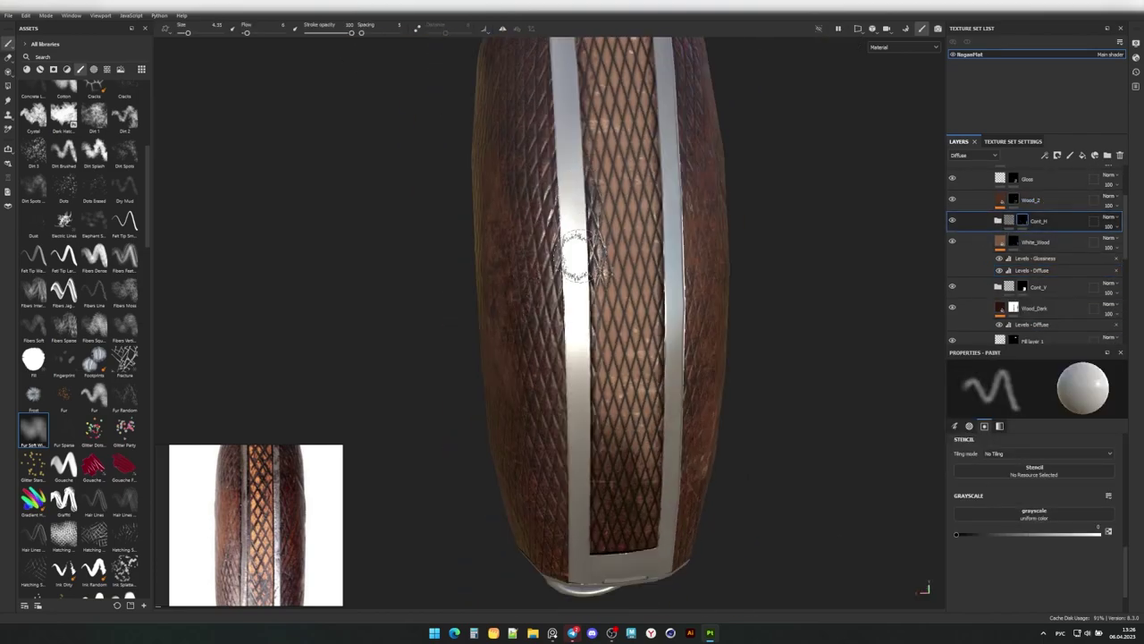
{"action": "middle_click_drag", "start_coordinate": [577, 255], "coordinate": [577, 166], "text": "alt"}
{"action": "left_click_drag", "start_coordinate": [576, 166], "coordinate": [550, 170], "text": "alt"}
{"action": "scroll", "coordinate": [1037, 268], "scroll_direction": "down", "scroll_amount": 2}
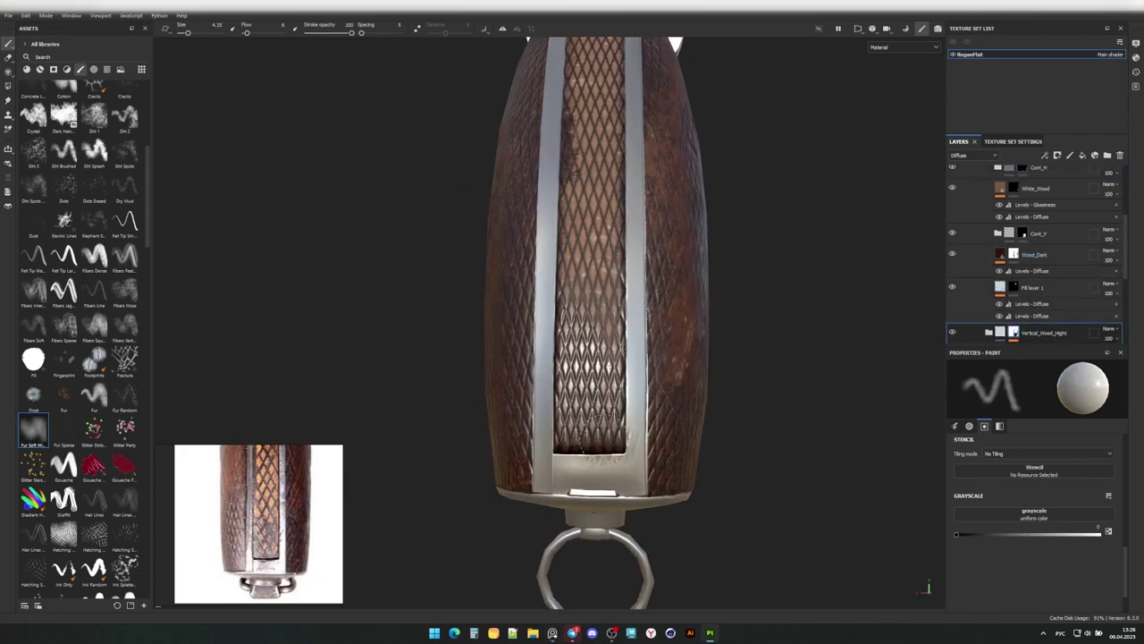
{"action": "mouse_move", "coordinate": [549, 380]}
{"action": "left_mouse_down", "text": "alt"}
{"action": "mouse_move", "coordinate": [586, 415]}
{"action": "mouse_move", "coordinate": [565, 384]}
{"action": "left_mouse_up", "text": "alt"}
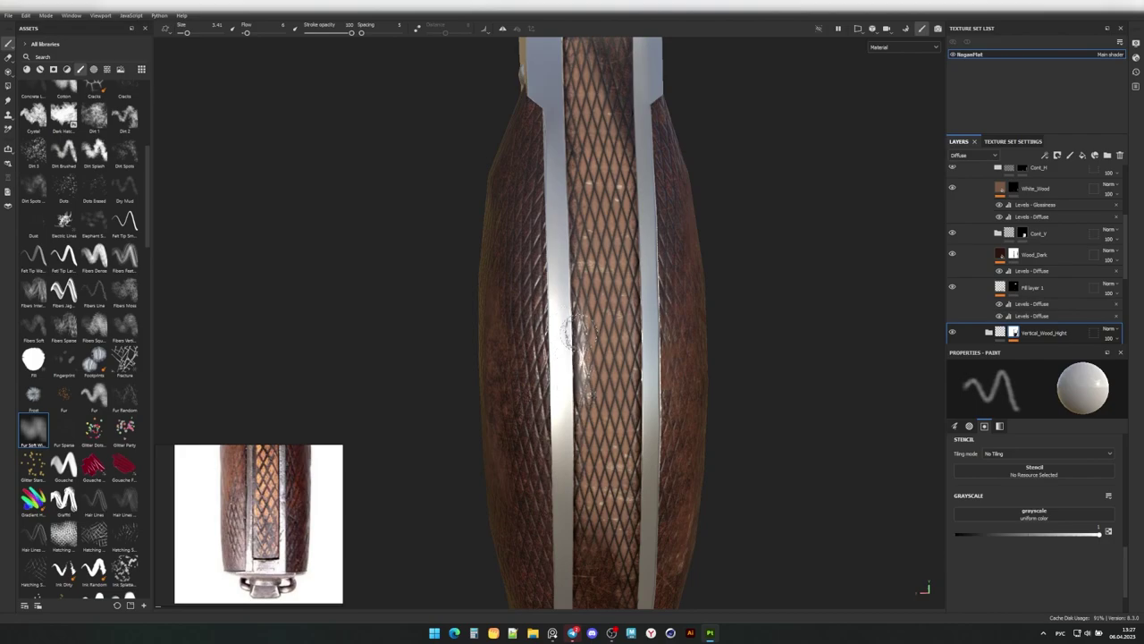
{"action": "left_click_drag", "start_coordinate": [580, 333], "coordinate": [586, 286], "text": "alt"}
{"action": "scroll", "coordinate": [1033, 286], "scroll_direction": "up", "scroll_amount": 3}
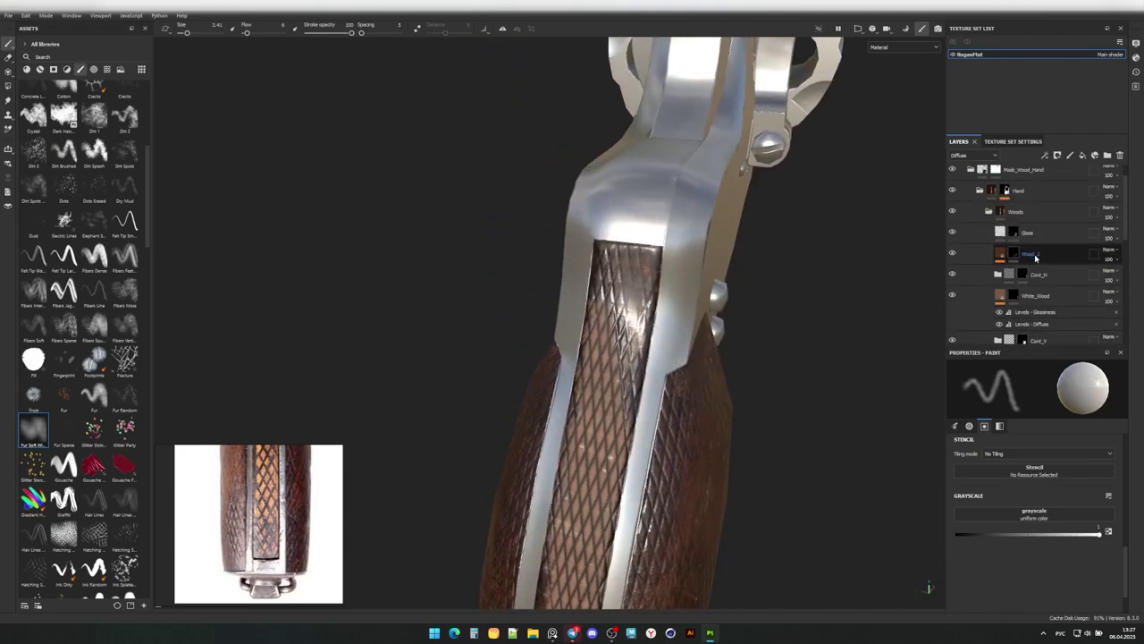
{"action": "mouse_move", "coordinate": [679, 233]}
{"action": "left_mouse_down", "text": "alt"}
{"action": "mouse_move", "coordinate": [649, 215]}
{"action": "mouse_move", "coordinate": [624, 250]}
{"action": "mouse_move", "coordinate": [604, 192]}
{"action": "mouse_move", "coordinate": [642, 349]}
{"action": "mouse_move", "coordinate": [616, 412]}
{"action": "left_mouse_up", "text": "alt"}
{"action": "scroll", "coordinate": [642, 349], "scroll_direction": "up", "scroll_amount": 1}
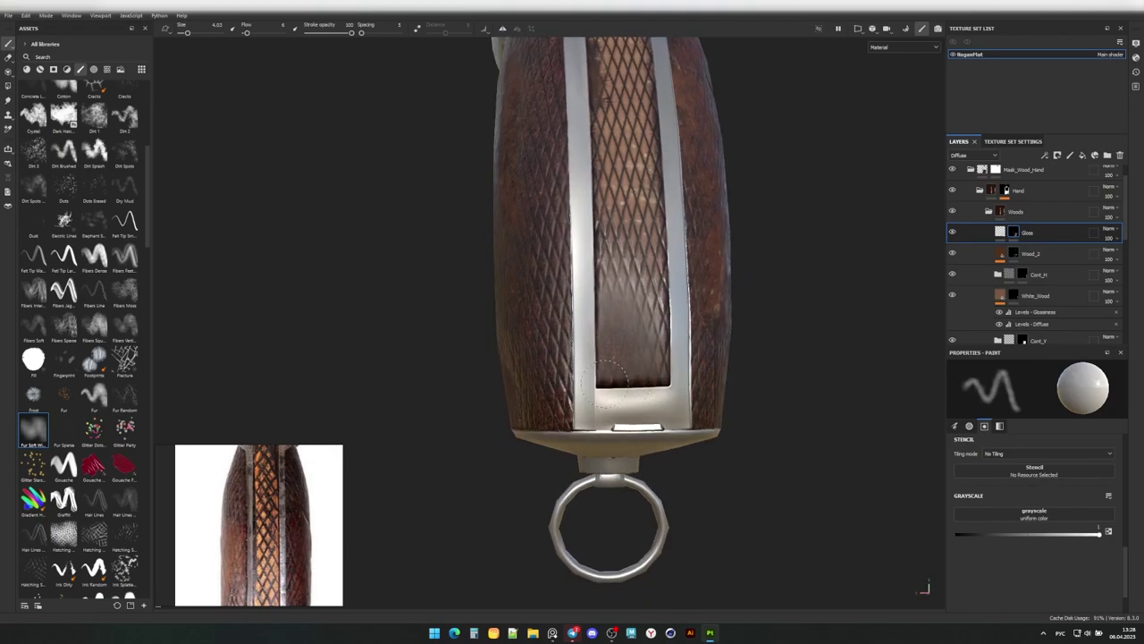
Switch to Polygon Fill and orbit along the grip's full length.
{"action": "key", "text": "4"}
{"action": "left_click_drag", "start_coordinate": [585, 368], "coordinate": [597, 226], "text": "alt"}
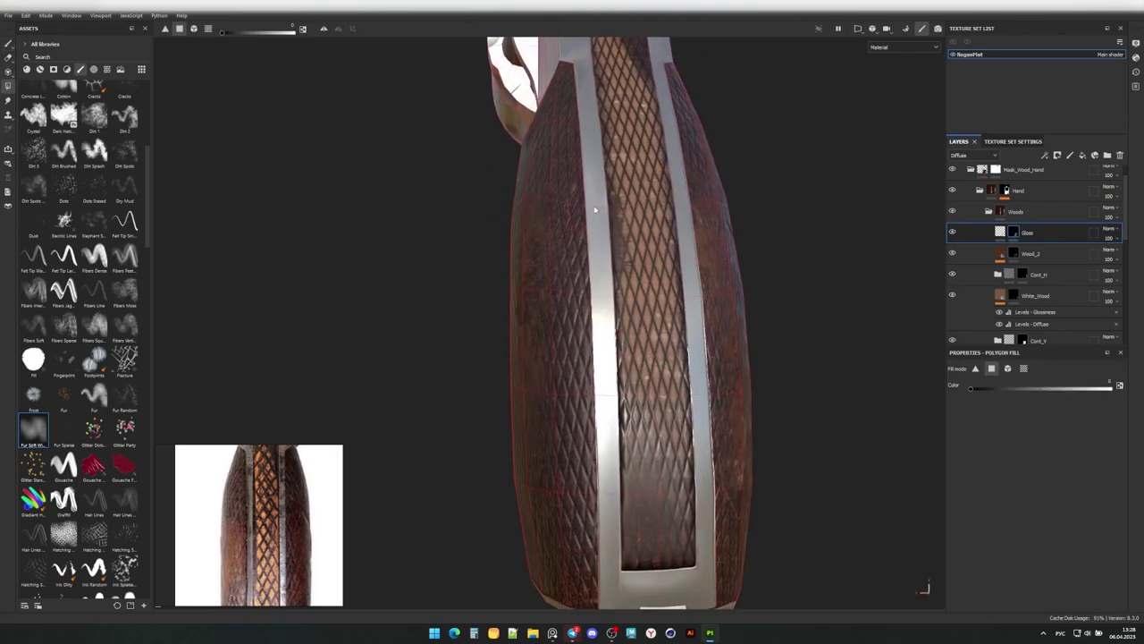
{"action": "left_click_drag", "start_coordinate": [666, 178], "coordinate": [691, 313], "text": "alt"}
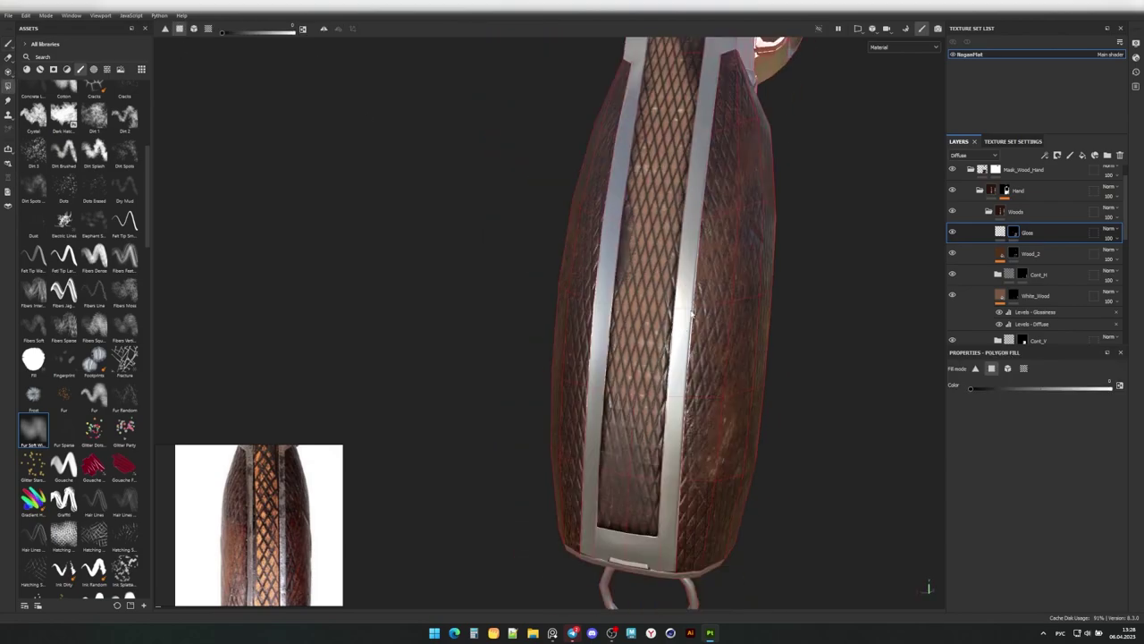
{"action": "left_click_drag", "start_coordinate": [650, 551], "coordinate": [626, 447], "text": "alt"}
Return to Paint mode, inspect both grip sides, and place the Wood_Dark copy Black above White_Wood.
{"action": "key", "text": "1"}
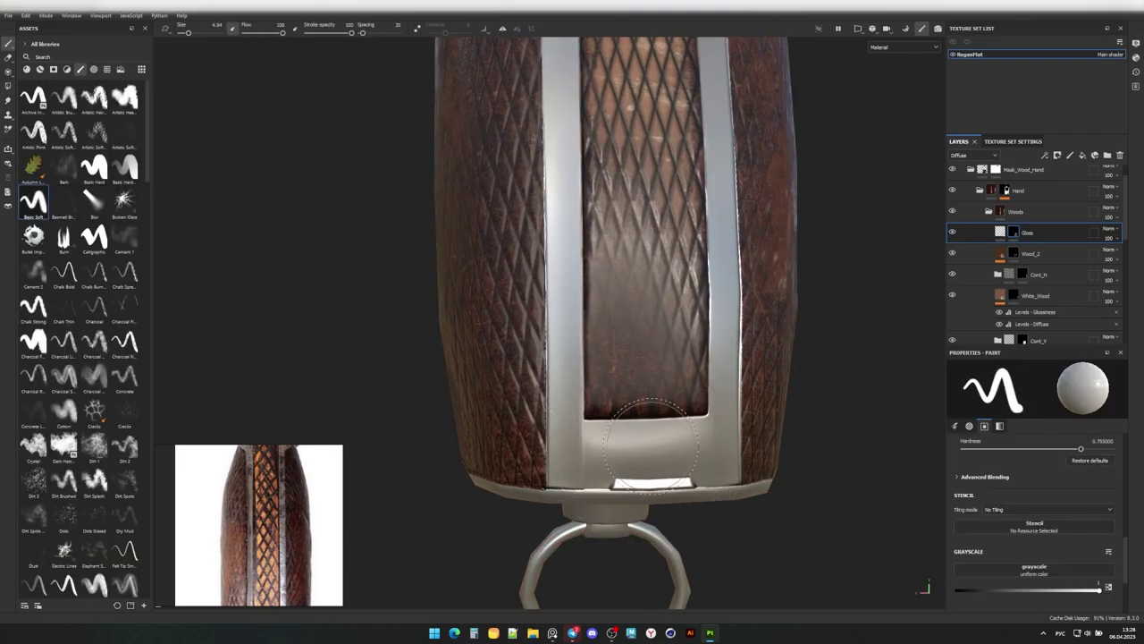
{"action": "scroll", "coordinate": [651, 442], "scroll_direction": "up", "scroll_amount": 2}
{"action": "scroll", "coordinate": [536, 402], "scroll_direction": "up", "scroll_amount": 2}
{"action": "scroll", "coordinate": [595, 383], "scroll_direction": "up", "scroll_amount": 2}
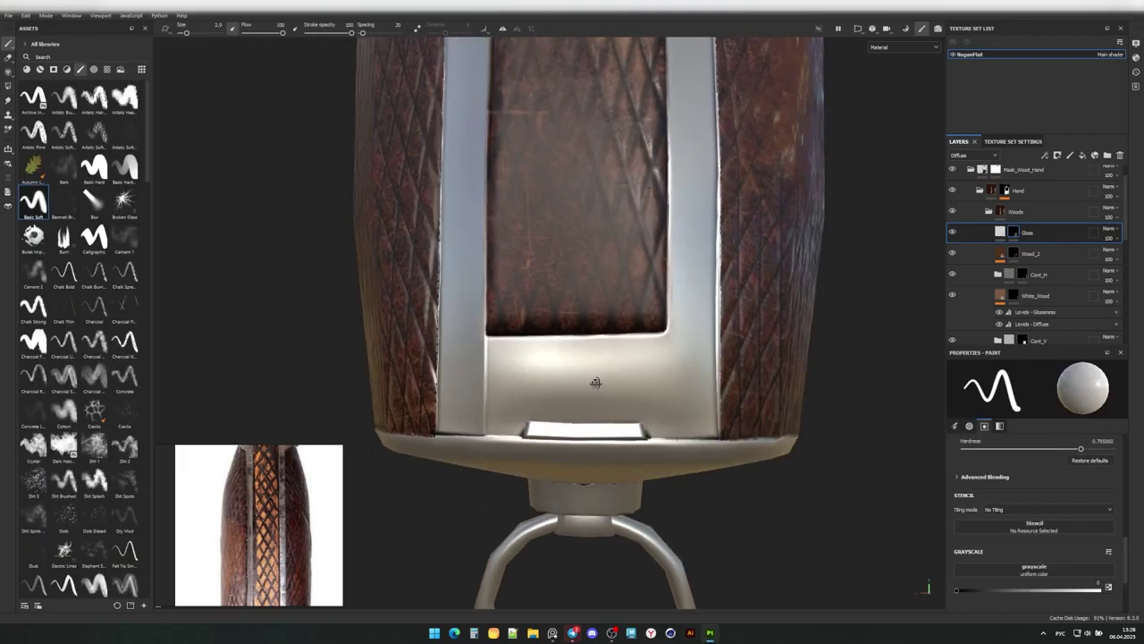
{"action": "left_click_drag", "start_coordinate": [595, 382], "coordinate": [652, 418], "text": "alt"}
{"action": "left_click_drag", "start_coordinate": [648, 316], "coordinate": [375, 316], "text": "alt"}
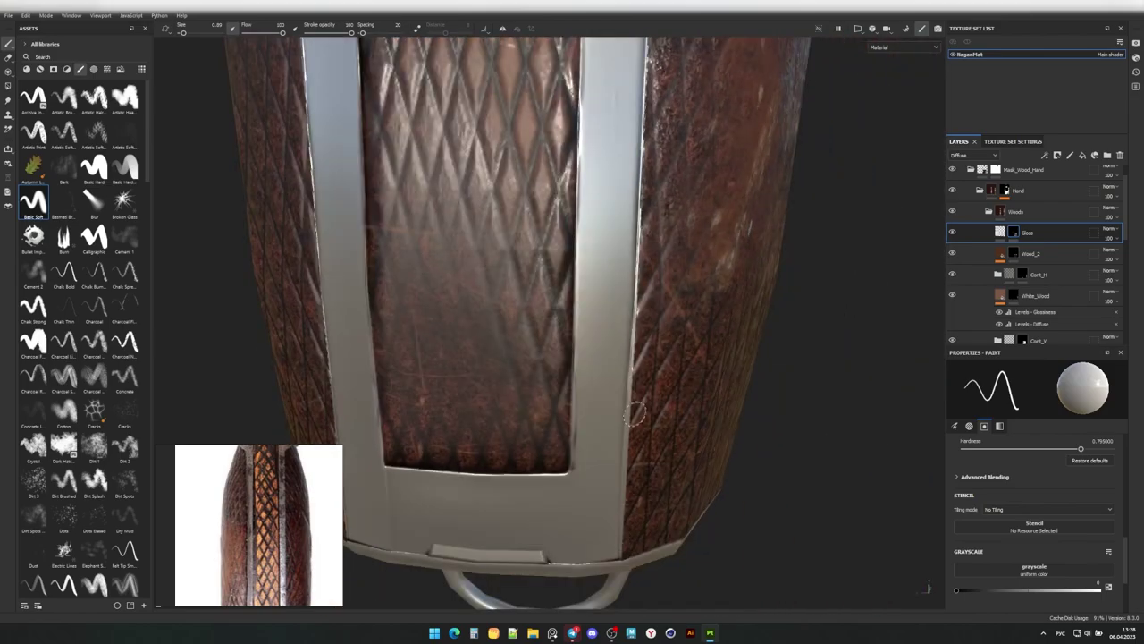
{"action": "left_click_drag", "start_coordinate": [428, 429], "coordinate": [471, 477], "text": "alt"}
{"action": "scroll", "coordinate": [471, 477], "scroll_direction": "down", "scroll_amount": 3}
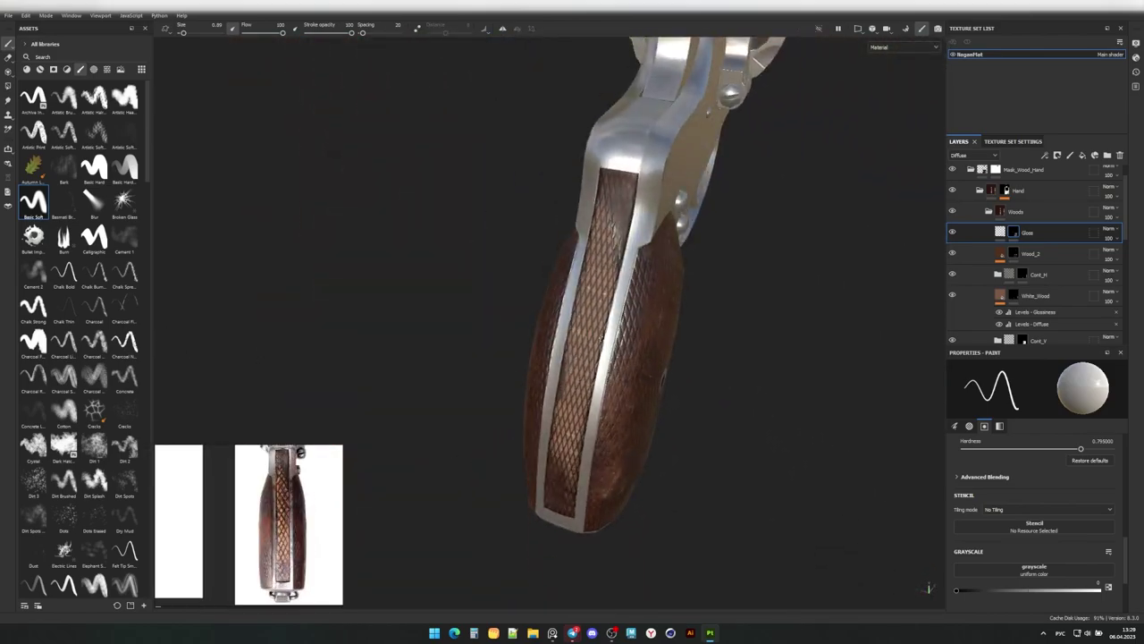
{"action": "left_click_drag", "start_coordinate": [626, 358], "coordinate": [805, 340], "text": "alt"}
{"action": "scroll", "coordinate": [1069, 283], "scroll_direction": "down", "scroll_amount": 3}
{"action": "left_click_drag", "start_coordinate": [1068, 287], "coordinate": [1063, 227], "text": "alt"}
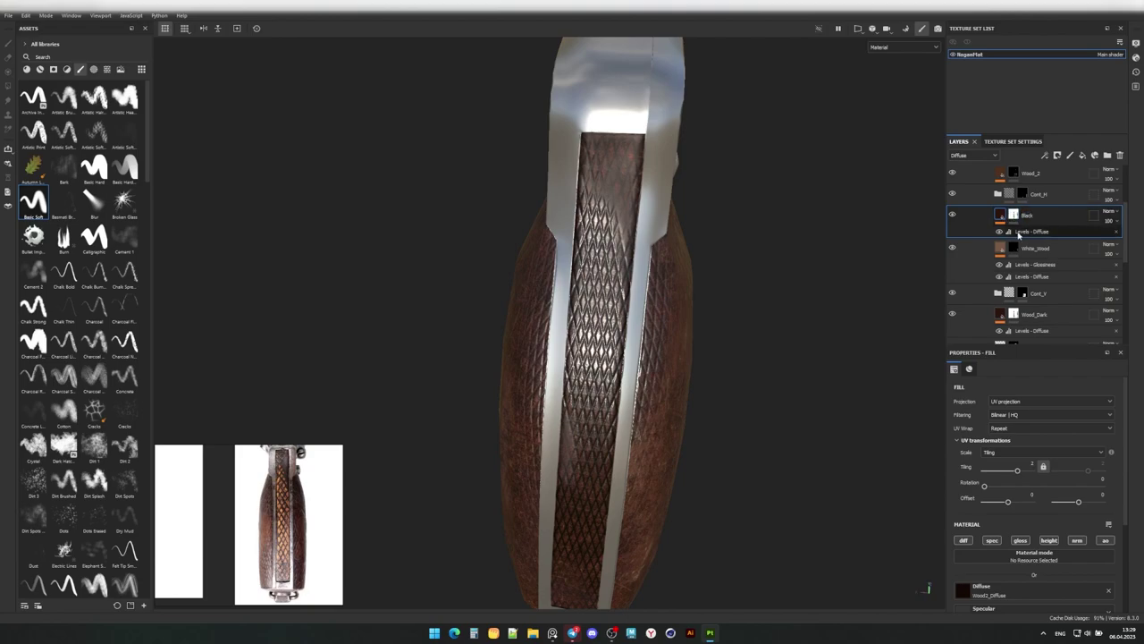
Add a Glossiness Levels effect to the Black layer and raise the Diffuse Levels midtone to darken it.
{"action": "left_click", "coordinate": [1019, 234]}
{"action": "left_click", "coordinate": [1044, 155]}
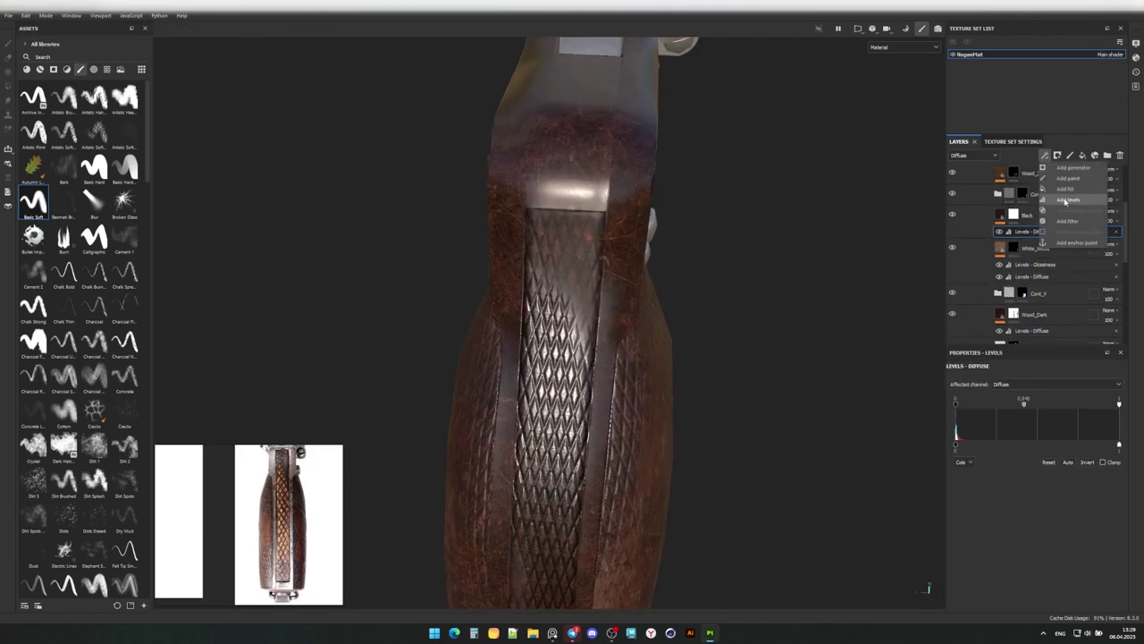
{"action": "left_click", "coordinate": [1067, 200]}
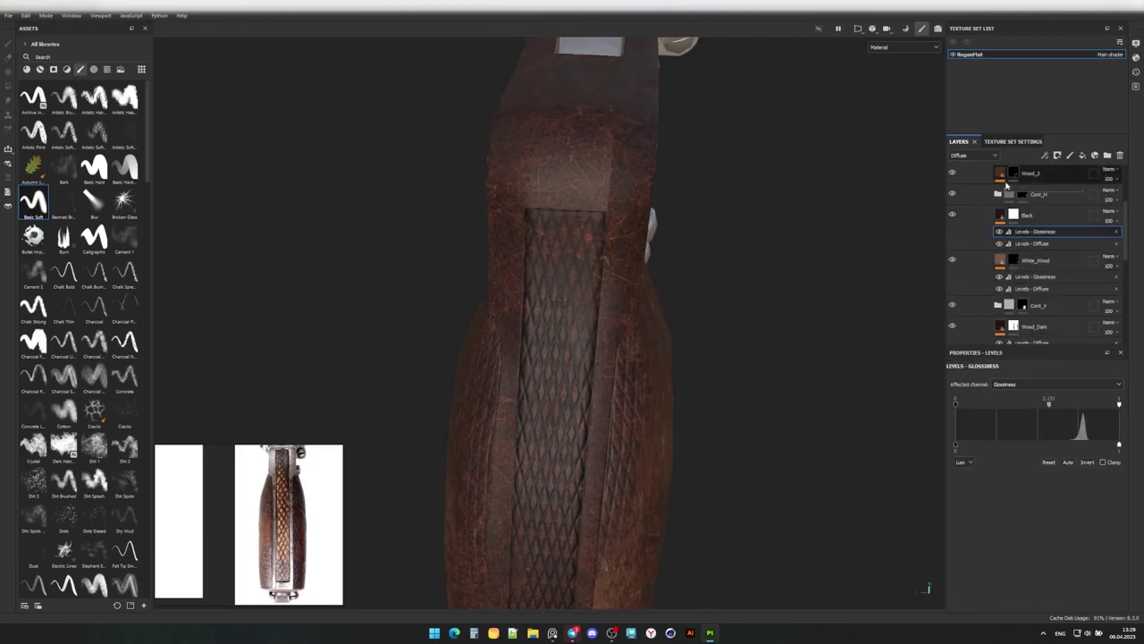
{"action": "left_click_drag", "start_coordinate": [1026, 407], "coordinate": [1035, 405]}
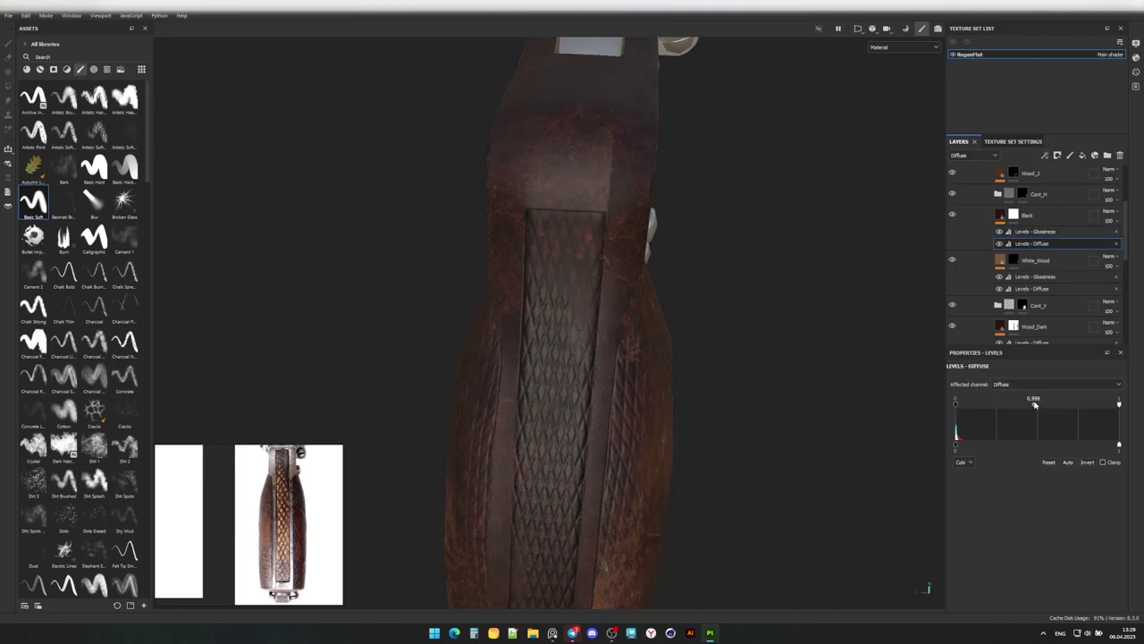
Frame the revolver, select the Black layer's mask, and pick the Fur Soft brush.
{"action": "key", "text": "f"}
{"action": "left_click", "coordinate": [1013, 215]}
{"action": "key", "text": "4"}
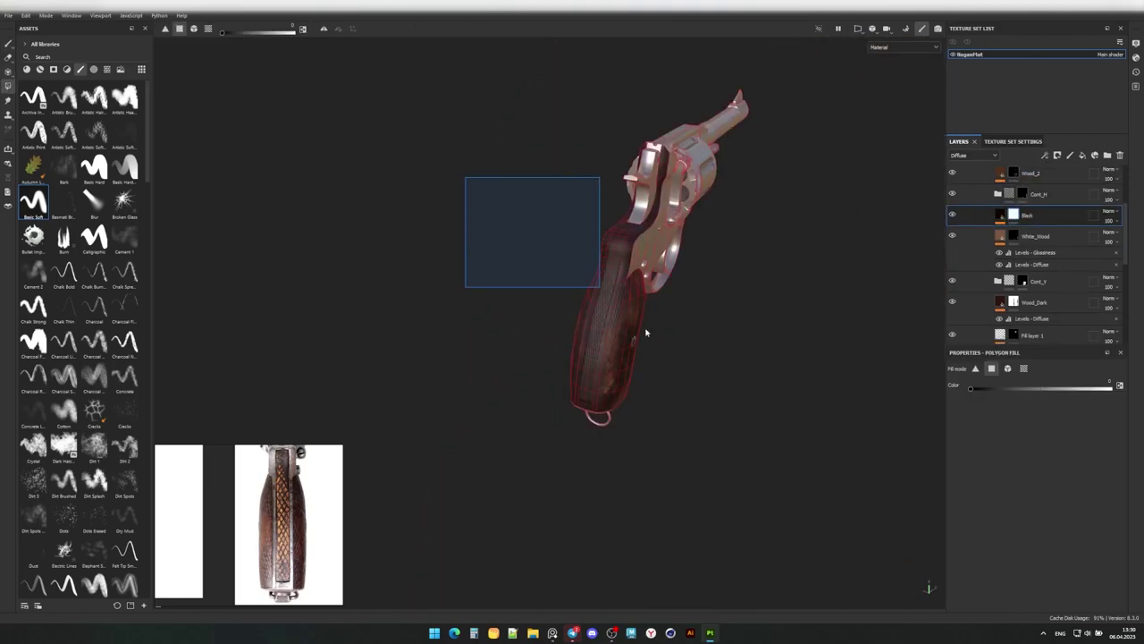
{"action": "scroll", "coordinate": [638, 421], "scroll_direction": "up", "scroll_amount": 5}
{"action": "key", "text": "1"}
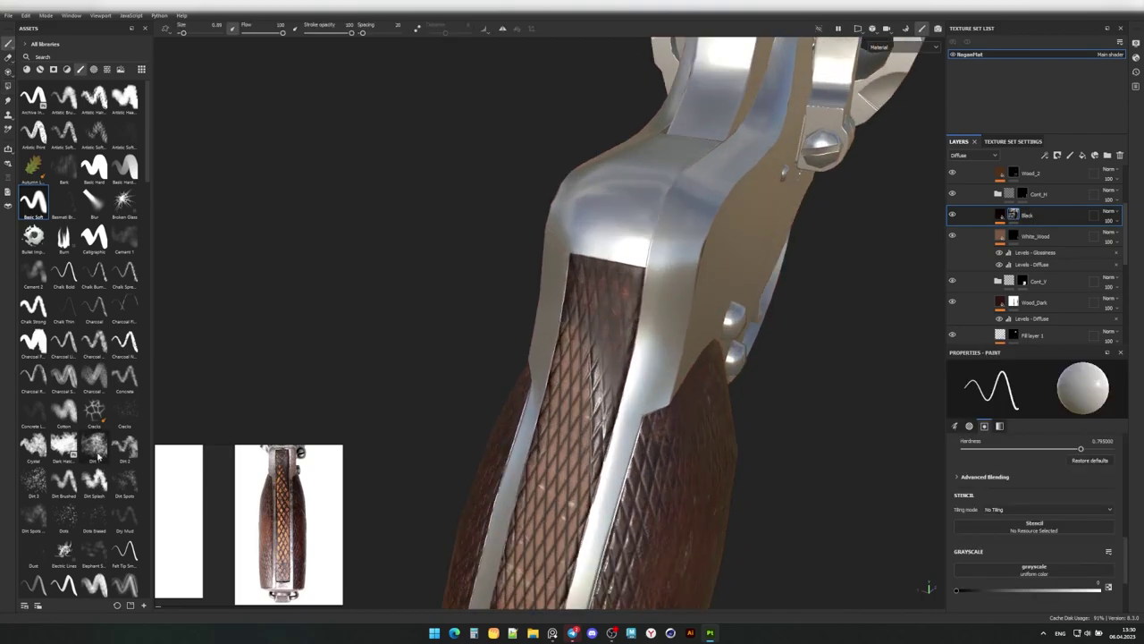
{"action": "scroll", "coordinate": [37, 443], "scroll_direction": "down", "scroll_amount": 5}
{"action": "left_click", "coordinate": [32, 432]}
Orbit and zoom around the checkered grip, viewing it frontally and at a tilt.
{"action": "mouse_move", "coordinate": [536, 376]}
{"action": "left_mouse_down", "text": "alt"}
{"action": "mouse_move", "coordinate": [585, 255]}
{"action": "mouse_move", "coordinate": [646, 245]}
{"action": "left_mouse_up", "text": "alt"}
{"action": "mouse_move", "coordinate": [630, 288]}
{"action": "left_mouse_down", "text": "alt"}
{"action": "mouse_move", "coordinate": [648, 420]}
{"action": "mouse_move", "coordinate": [659, 242]}
{"action": "mouse_move", "coordinate": [579, 399]}
{"action": "left_mouse_up", "text": "alt"}
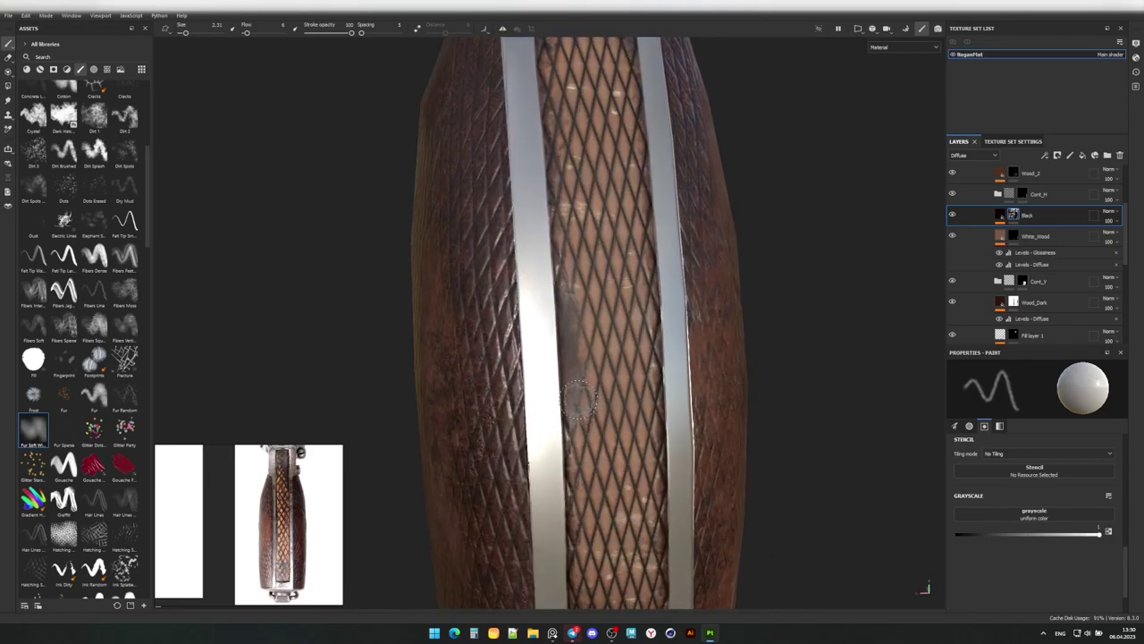
{"action": "mouse_move", "coordinate": [578, 343]}
{"action": "left_mouse_down", "text": "alt"}
{"action": "mouse_move", "coordinate": [562, 422]}
{"action": "mouse_move", "coordinate": [602, 388]}
{"action": "mouse_move", "coordinate": [567, 352]}
{"action": "mouse_move", "coordinate": [585, 326]}
{"action": "mouse_move", "coordinate": [591, 425]}
{"action": "left_mouse_up", "text": "alt"}
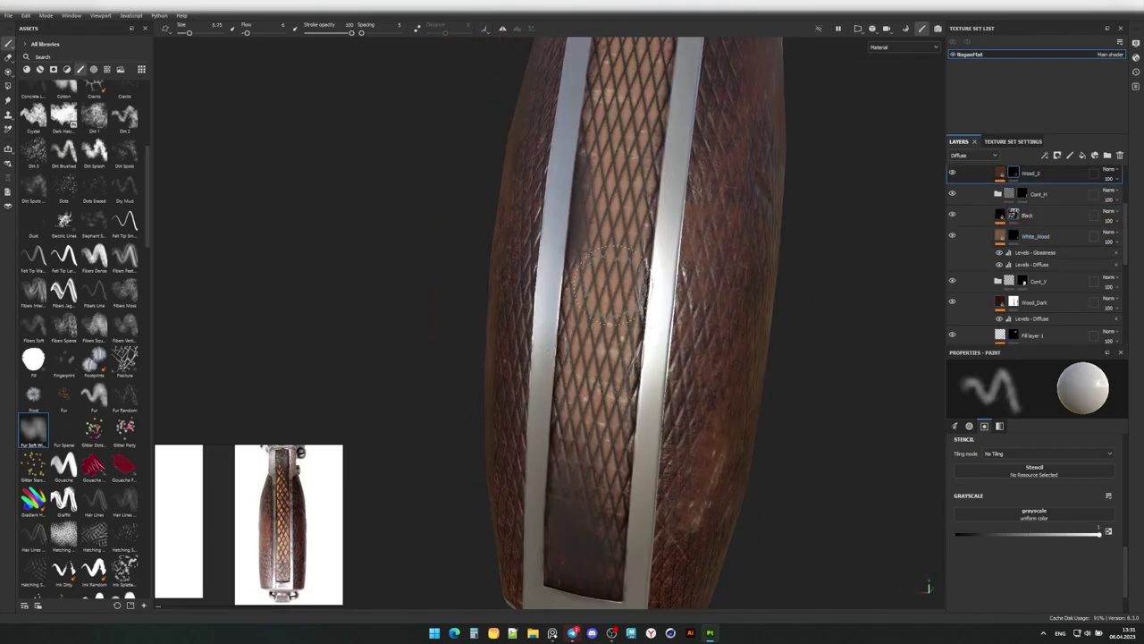
{"action": "left_click_drag", "start_coordinate": [614, 284], "coordinate": [553, 295], "text": "alt"}
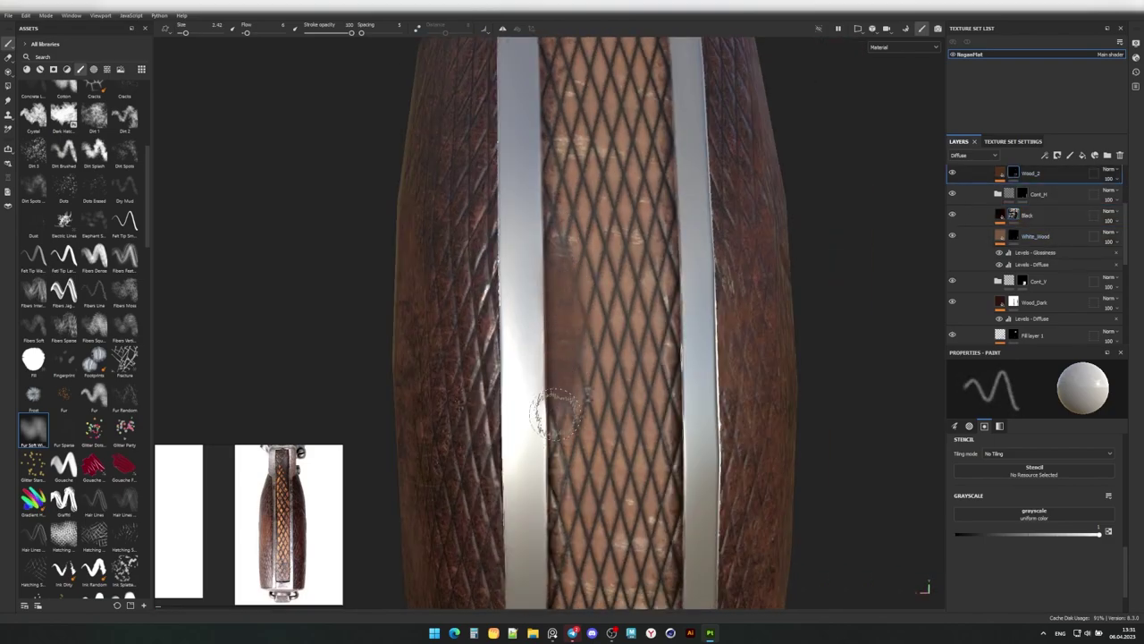
{"action": "left_click_drag", "start_coordinate": [556, 413], "coordinate": [604, 295], "text": "alt"}
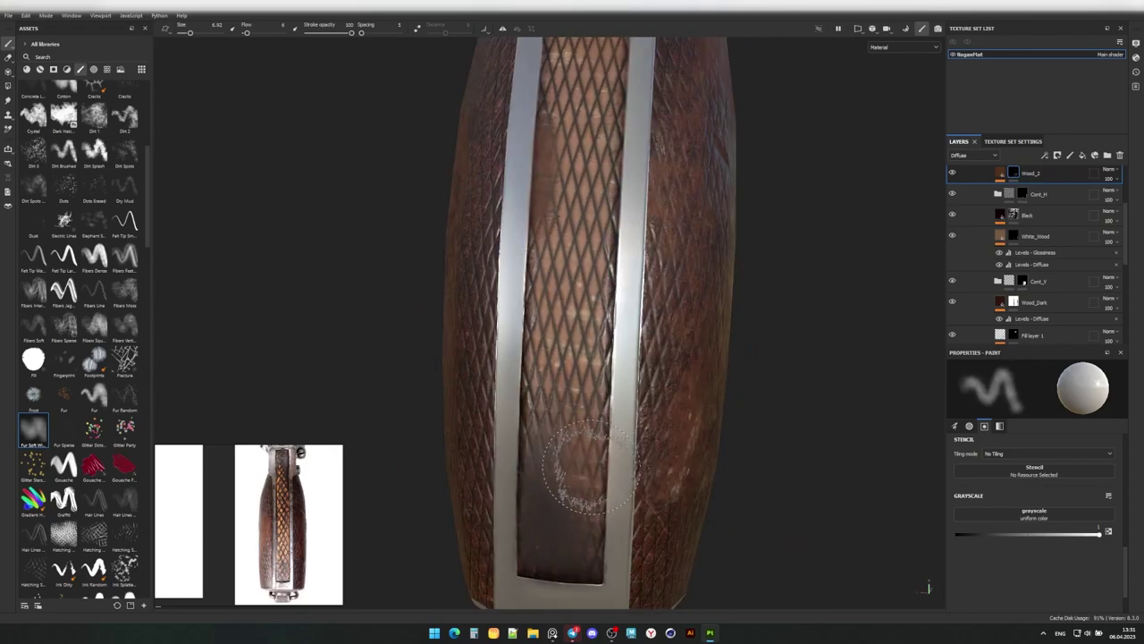
{"action": "scroll", "coordinate": [590, 466], "scroll_direction": "down", "scroll_amount": 3}
{"action": "mouse_move", "coordinate": [590, 467]}
{"action": "left_mouse_down", "text": "alt"}
{"action": "mouse_move", "coordinate": [662, 322]}
{"action": "mouse_move", "coordinate": [676, 209]}
{"action": "left_mouse_up", "text": "alt"}
{"action": "scroll", "coordinate": [670, 309], "scroll_direction": "up", "scroll_amount": 3}
{"action": "scroll", "coordinate": [1009, 271], "scroll_direction": "down", "scroll_amount": 2}
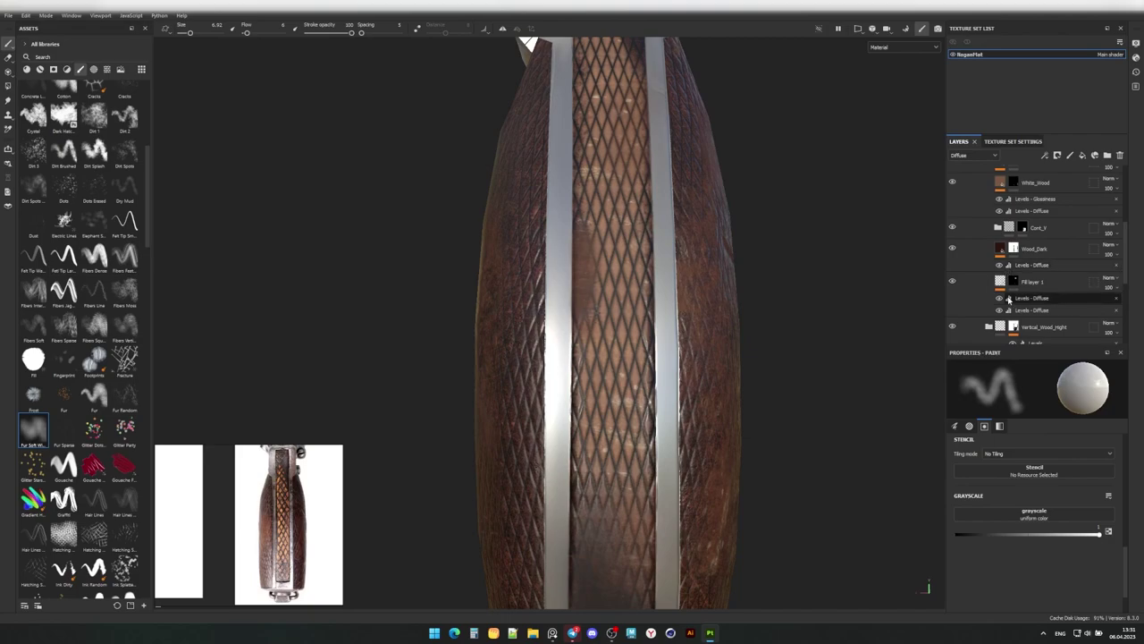
{"action": "scroll", "coordinate": [1054, 285], "scroll_direction": "down", "scroll_amount": 1}
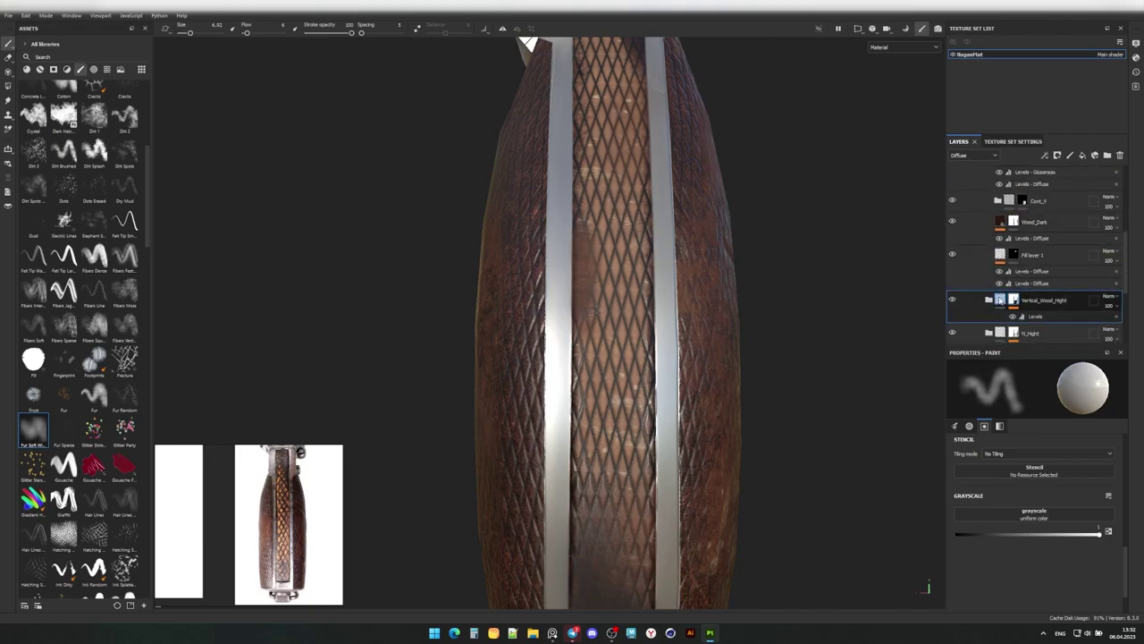
Open the Fill layer in the Vertical_Wood_Hight folder to adjust its tiling settings.
{"action": "left_click", "coordinate": [1000, 296]}
{"action": "left_click", "coordinate": [1030, 322]}
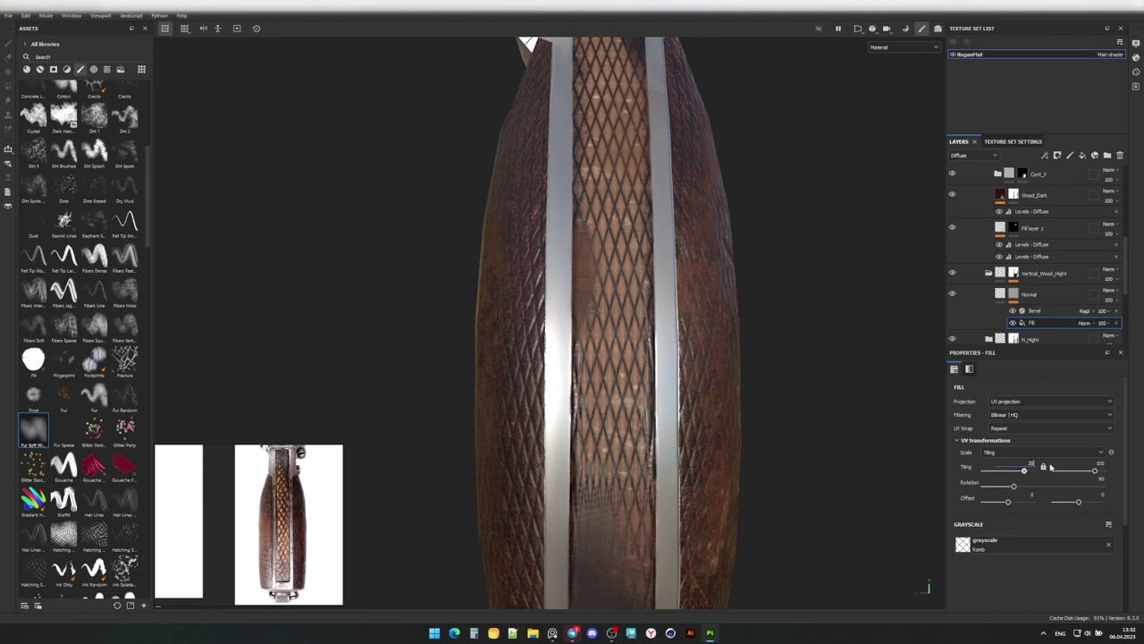
{"action": "scroll", "coordinate": [975, 276], "scroll_direction": "up", "scroll_amount": 2}
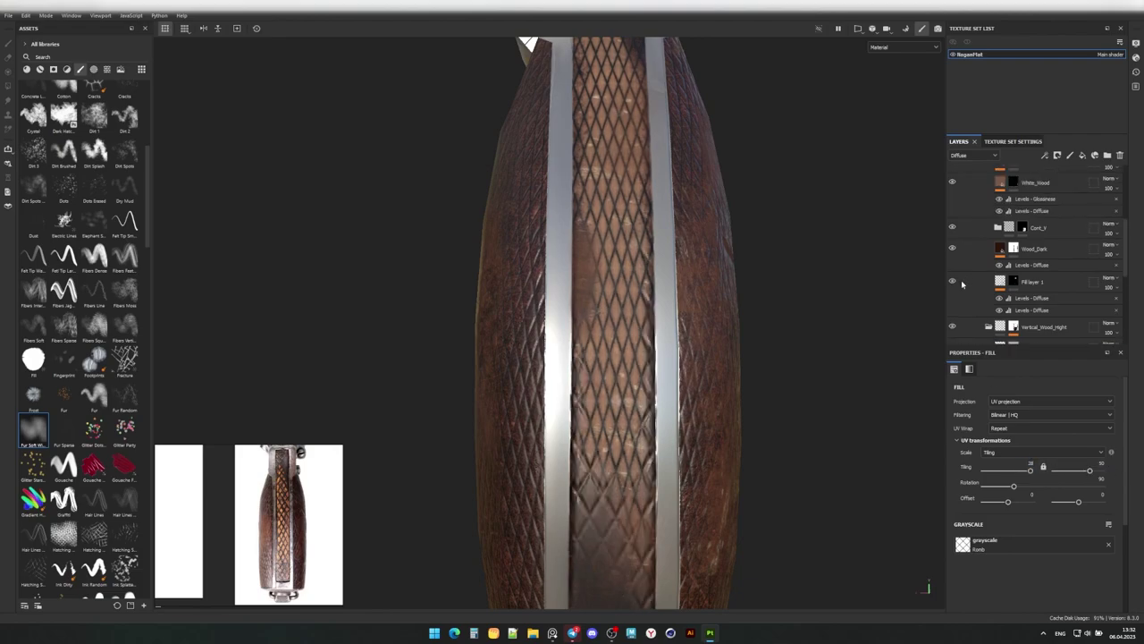
{"action": "scroll", "coordinate": [958, 259], "scroll_direction": "up", "scroll_amount": 2}
{"action": "scroll", "coordinate": [998, 195], "scroll_direction": "up", "scroll_amount": 2}
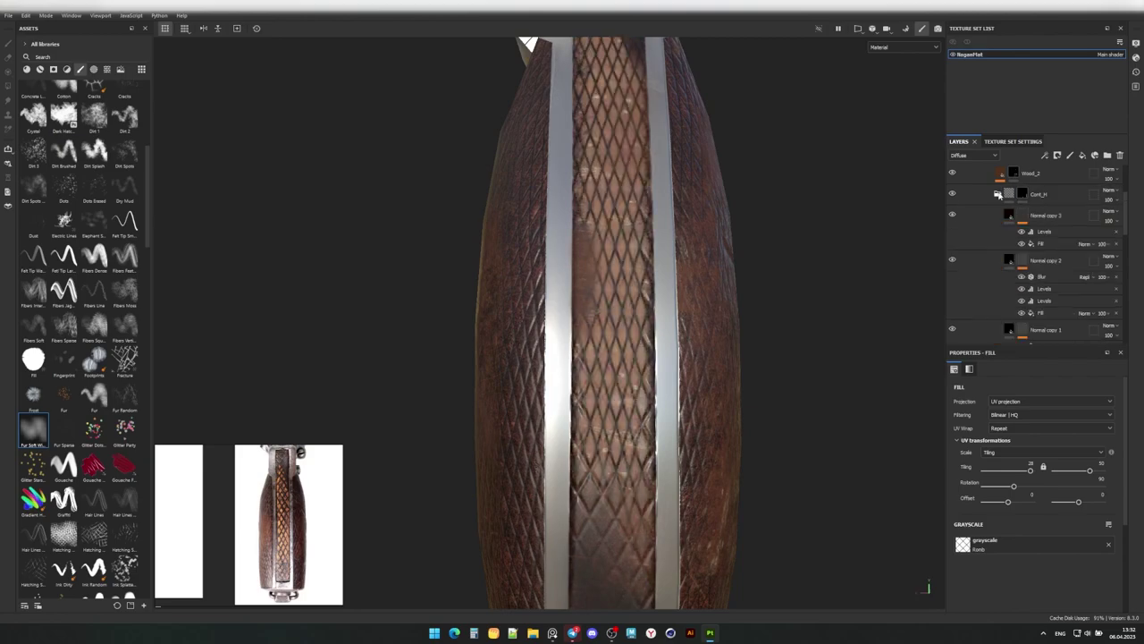
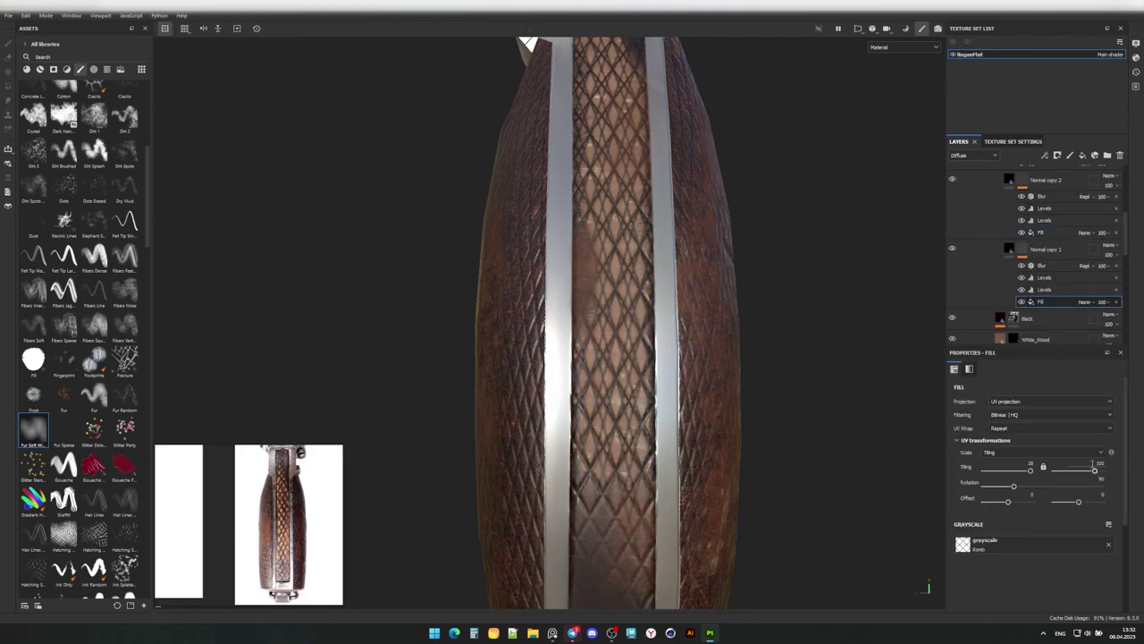
Select the Gloss paint layer in Hand_Painting and face the wooden handle.
{"action": "left_click_drag", "start_coordinate": [590, 403], "coordinate": [679, 384], "text": "alt"}
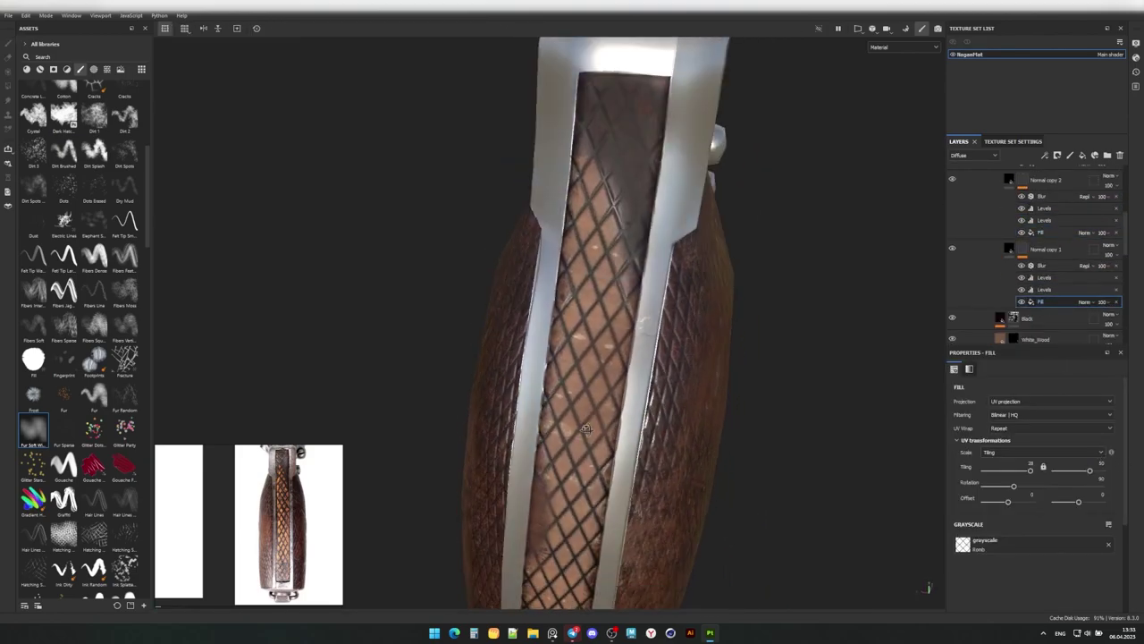
{"action": "scroll", "coordinate": [1047, 270], "scroll_direction": "up", "scroll_amount": 3}
{"action": "left_click", "coordinate": [1015, 259]}
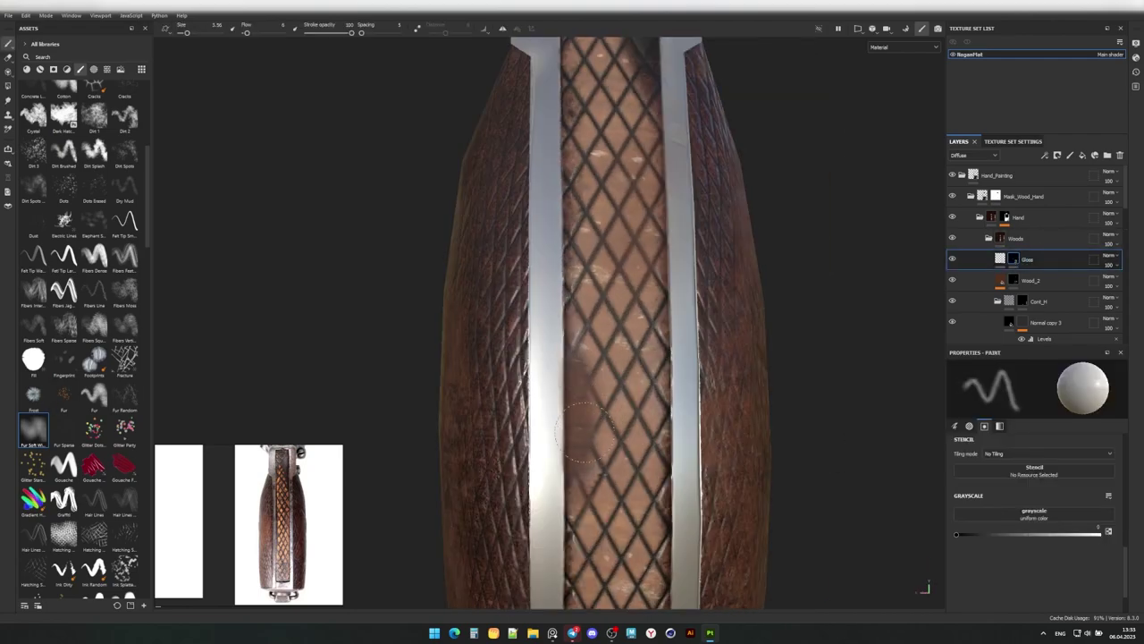
{"action": "left_click_drag", "start_coordinate": [590, 375], "coordinate": [524, 402], "text": "alt"}
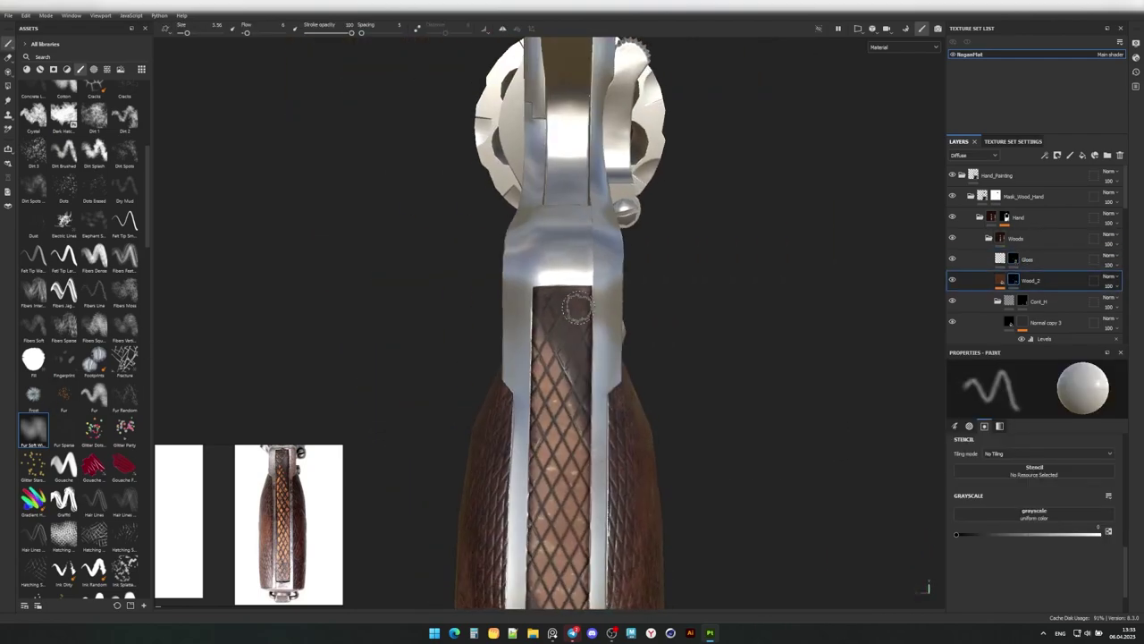
{"action": "scroll", "coordinate": [1041, 261], "scroll_direction": "down", "scroll_amount": 1}
{"action": "left_click_drag", "start_coordinate": [540, 310], "coordinate": [540, 411], "text": "alt"}
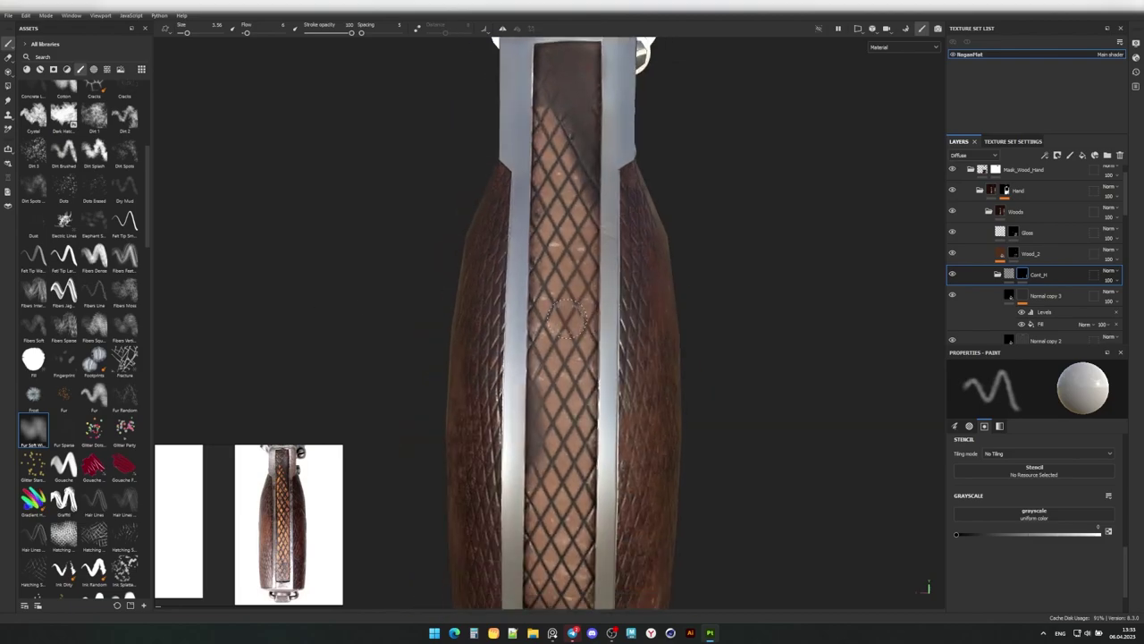
Pick the Dirt Splash brush and lower its flow slightly.
{"action": "scroll", "coordinate": [62, 418], "scroll_direction": "up", "scroll_amount": 5}
{"action": "left_click", "coordinate": [94, 371]}
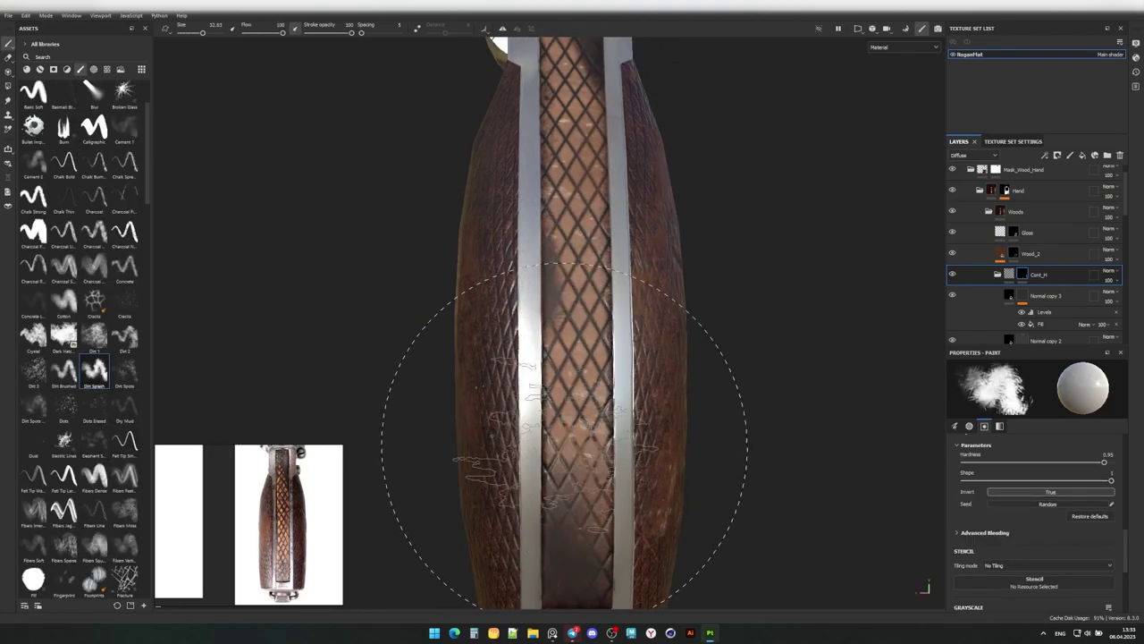
{"action": "mouse_move", "coordinate": [576, 417]}
{"action": "left_mouse_down", "text": "alt"}
{"action": "mouse_move", "coordinate": [582, 523]}
{"action": "mouse_move", "coordinate": [513, 402]}
{"action": "mouse_move", "coordinate": [547, 421]}
{"action": "left_mouse_up", "text": "alt"}
{"action": "left_click_drag", "start_coordinate": [283, 32], "coordinate": [278, 33]}
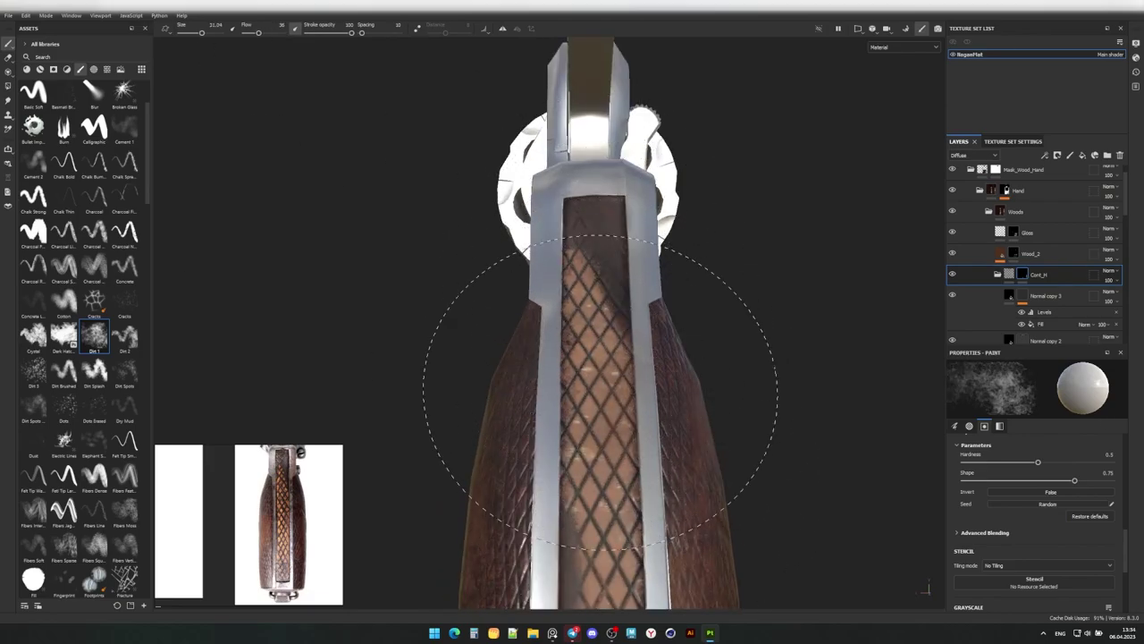
{"action": "mouse_move", "coordinate": [600, 391]}
{"action": "left_mouse_down", "text": "alt"}
{"action": "mouse_move", "coordinate": [658, 549]}
{"action": "mouse_move", "coordinate": [725, 501]}
{"action": "mouse_move", "coordinate": [554, 438]}
{"action": "left_mouse_up", "text": "alt"}
{"action": "right_click_drag", "start_coordinate": [554, 438], "coordinate": [382, 374], "text": "alt"}
Add a new fill layer and search all assets for 'nagan' to find the AO map.
{"action": "left_click_drag", "start_coordinate": [597, 410], "coordinate": [625, 394], "text": "alt"}
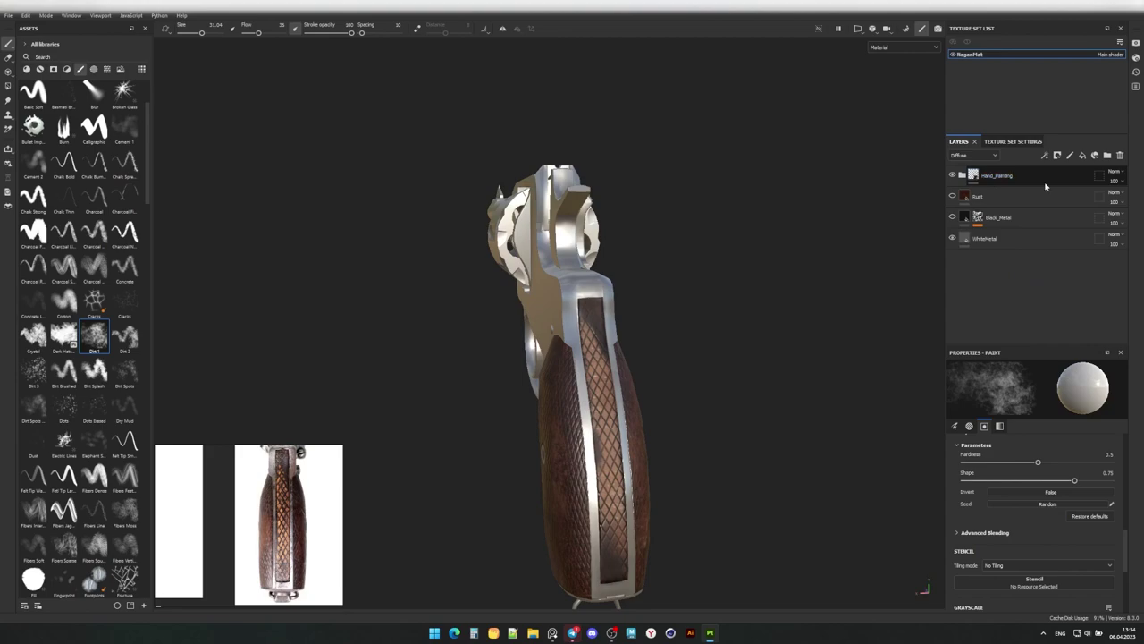
{"action": "left_click", "coordinate": [1082, 155]}
{"action": "left_click", "coordinate": [79, 68]}
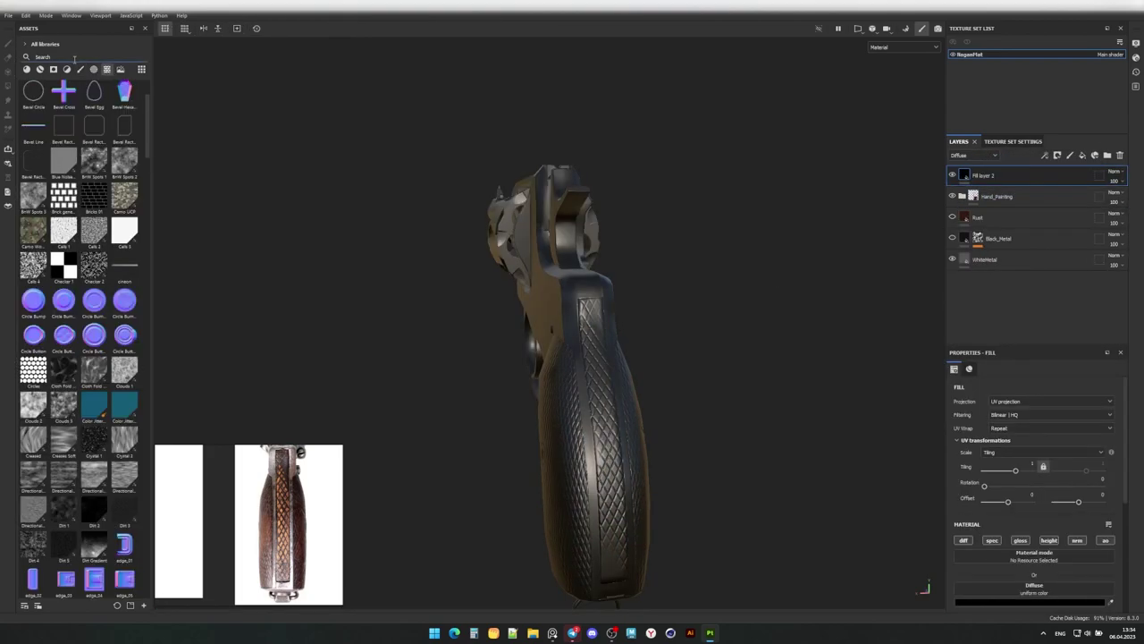
{"action": "type", "text": "nagan"}
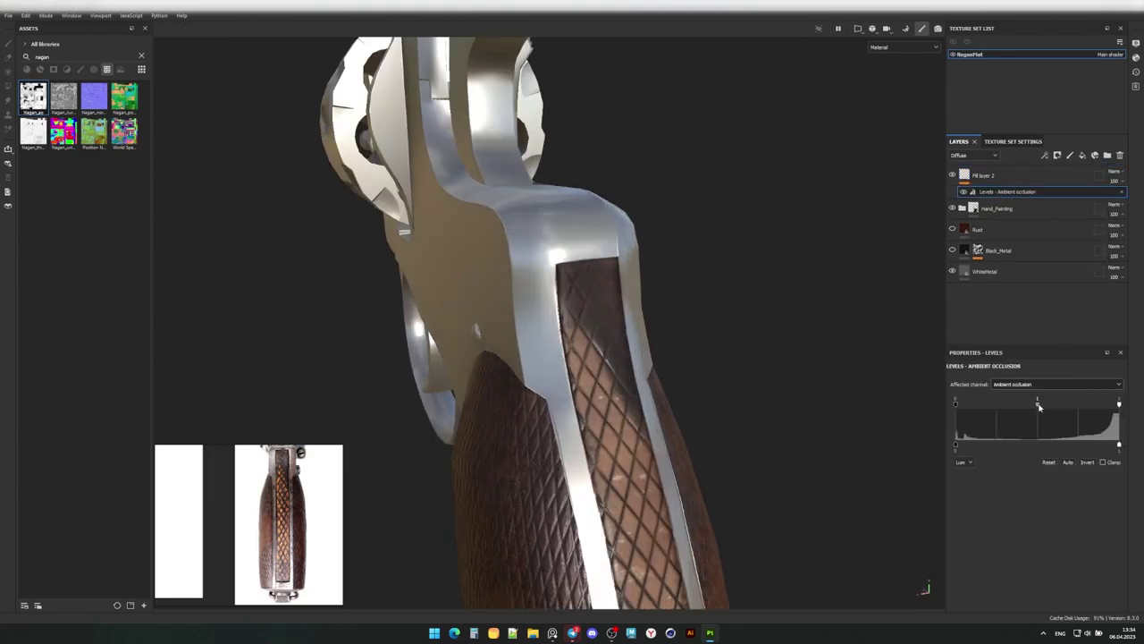
Tune the ambient occlusion Levels range and midpoint, checking the occlusion on the revolver.
{"action": "left_click_drag", "start_coordinate": [548, 325], "coordinate": [680, 268], "text": "alt"}
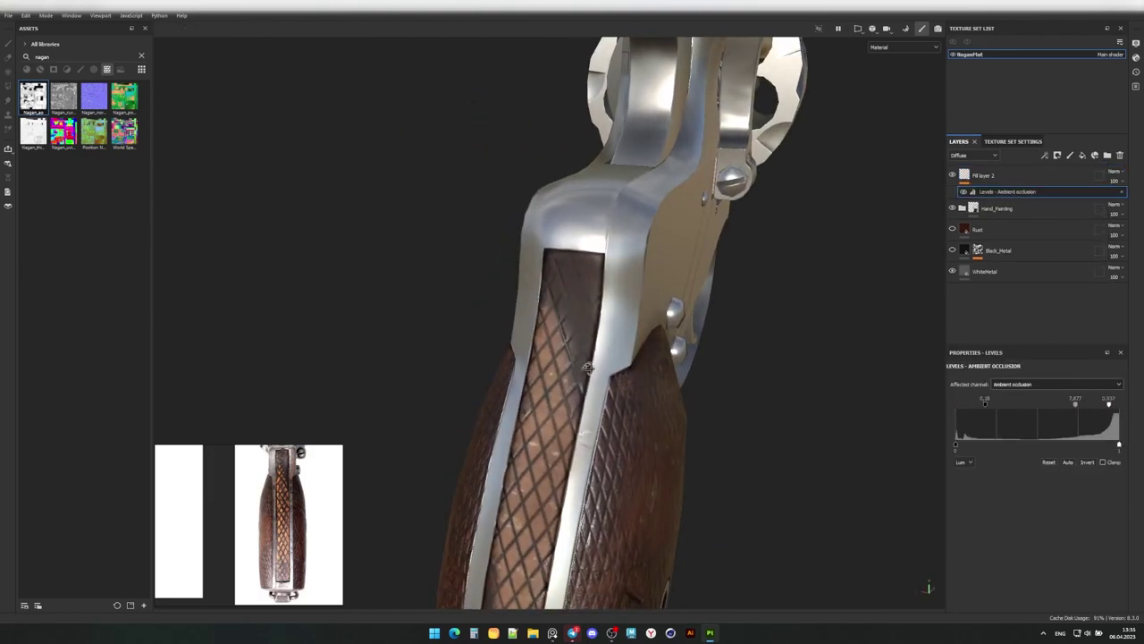
{"action": "mouse_move", "coordinate": [1075, 404]}
{"action": "left_mouse_down"}
{"action": "mouse_move", "coordinate": [1032, 405]}
{"action": "mouse_move", "coordinate": [1071, 408]}
{"action": "left_mouse_up"}
{"action": "left_click_drag", "start_coordinate": [792, 256], "coordinate": [654, 390], "text": "alt"}
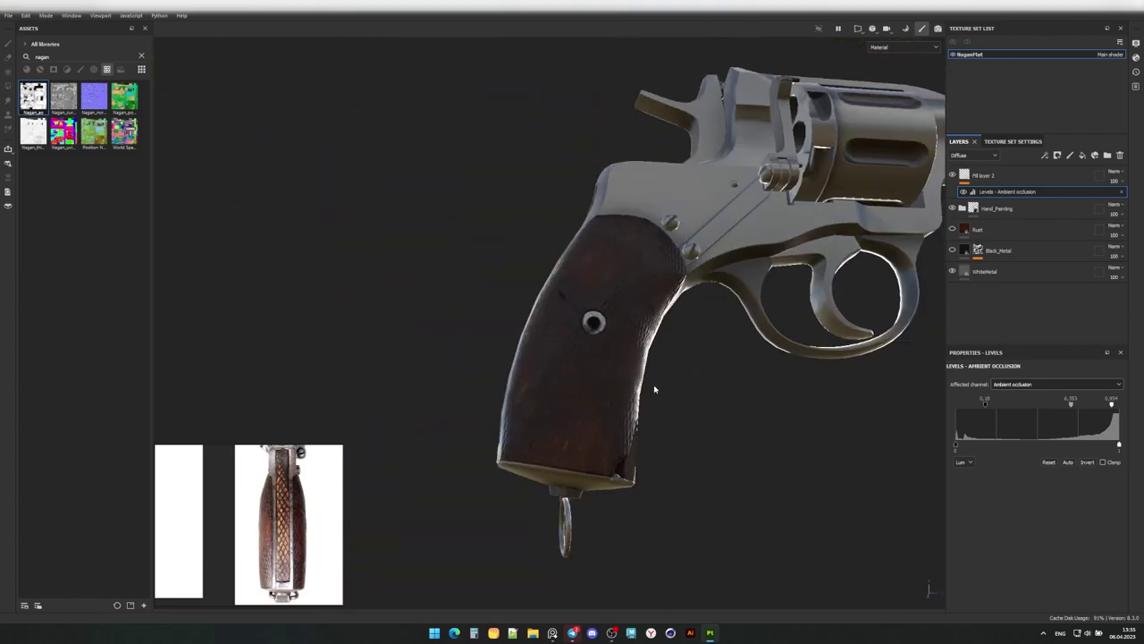
{"action": "scroll", "coordinate": [655, 389], "scroll_direction": "up", "scroll_amount": 5}
{"action": "left_click_drag", "start_coordinate": [1059, 405], "coordinate": [1072, 408]}
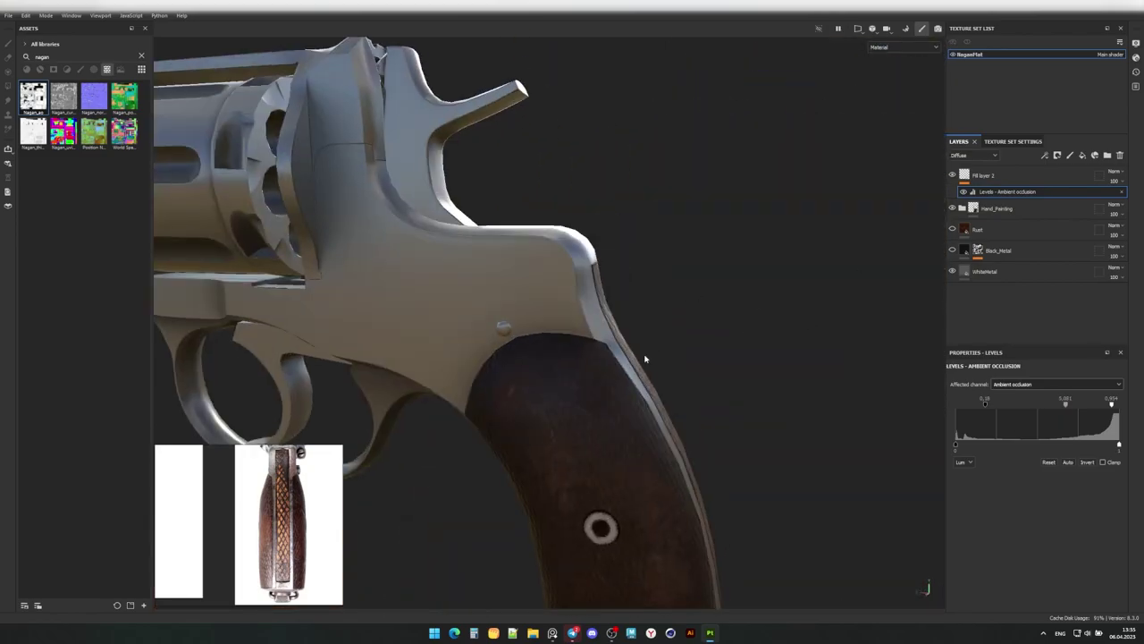
{"action": "mouse_move", "coordinate": [644, 358]}
{"action": "left_mouse_down", "text": "alt"}
{"action": "mouse_move", "coordinate": [593, 263]}
{"action": "mouse_move", "coordinate": [396, 310]}
{"action": "mouse_move", "coordinate": [738, 322]}
{"action": "mouse_move", "coordinate": [783, 355]}
{"action": "mouse_move", "coordinate": [613, 426]}
{"action": "mouse_move", "coordinate": [625, 284]}
{"action": "mouse_move", "coordinate": [77, 245]}
{"action": "mouse_move", "coordinate": [817, 386]}
{"action": "mouse_move", "coordinate": [462, 319]}
{"action": "mouse_move", "coordinate": [419, 372]}
{"action": "mouse_move", "coordinate": [790, 366]}
{"action": "mouse_move", "coordinate": [478, 364]}
{"action": "left_mouse_up", "text": "alt"}
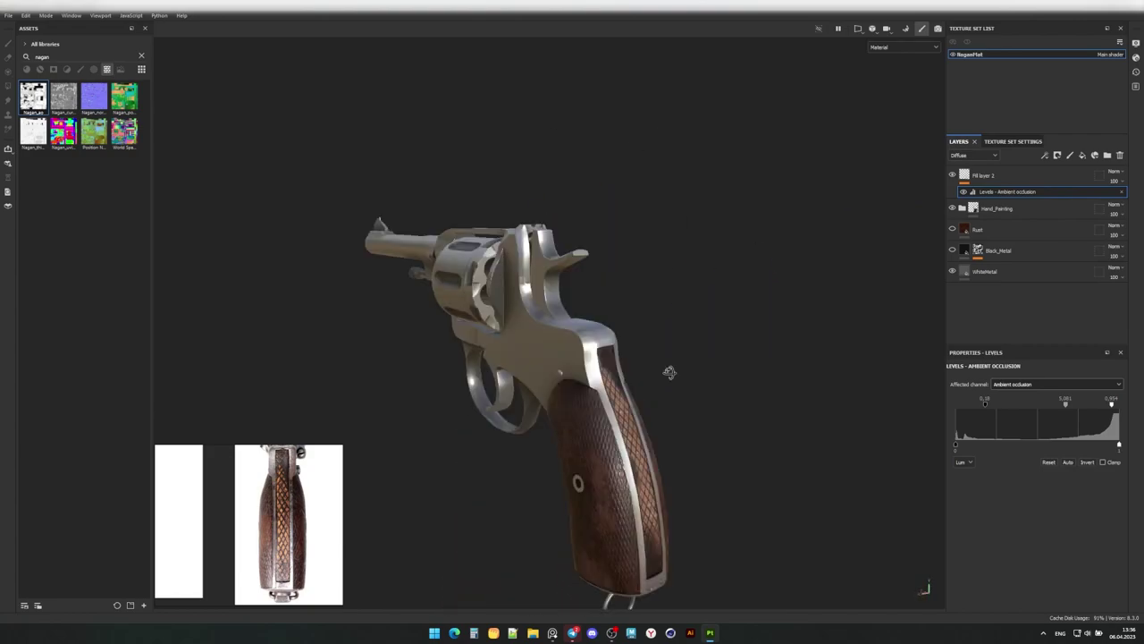
{"action": "mouse_move", "coordinate": [670, 372]}
{"action": "left_mouse_down", "text": "alt"}
{"action": "mouse_move", "coordinate": [659, 391]}
{"action": "mouse_move", "coordinate": [555, 369]}
{"action": "left_mouse_up", "text": "alt"}
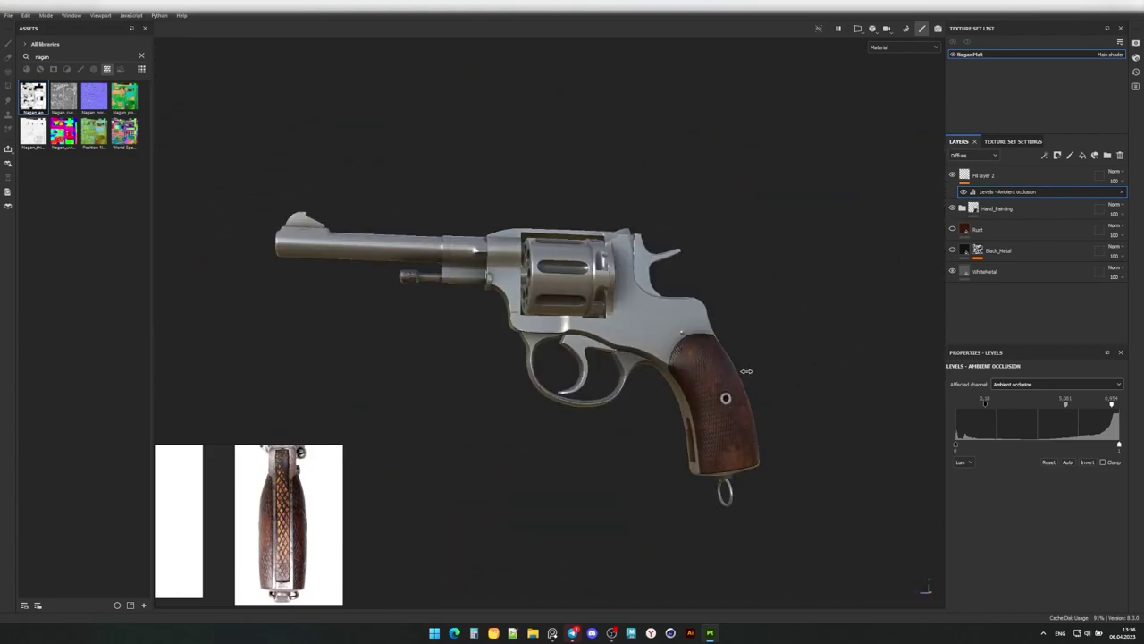
{"action": "scroll", "coordinate": [550, 358], "scroll_direction": "up", "scroll_amount": 3}
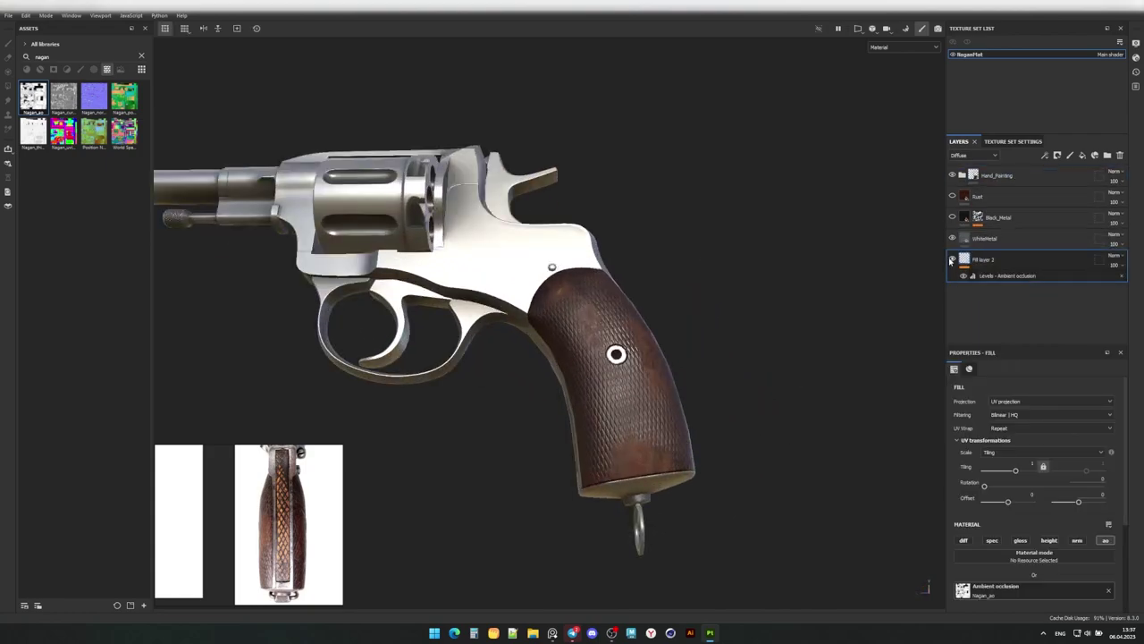
Expand the Hand_Painting folder and select a paint layer inside it.
{"action": "left_click", "coordinate": [962, 176]}
{"action": "scroll", "coordinate": [1016, 256], "scroll_direction": "down", "scroll_amount": 3}
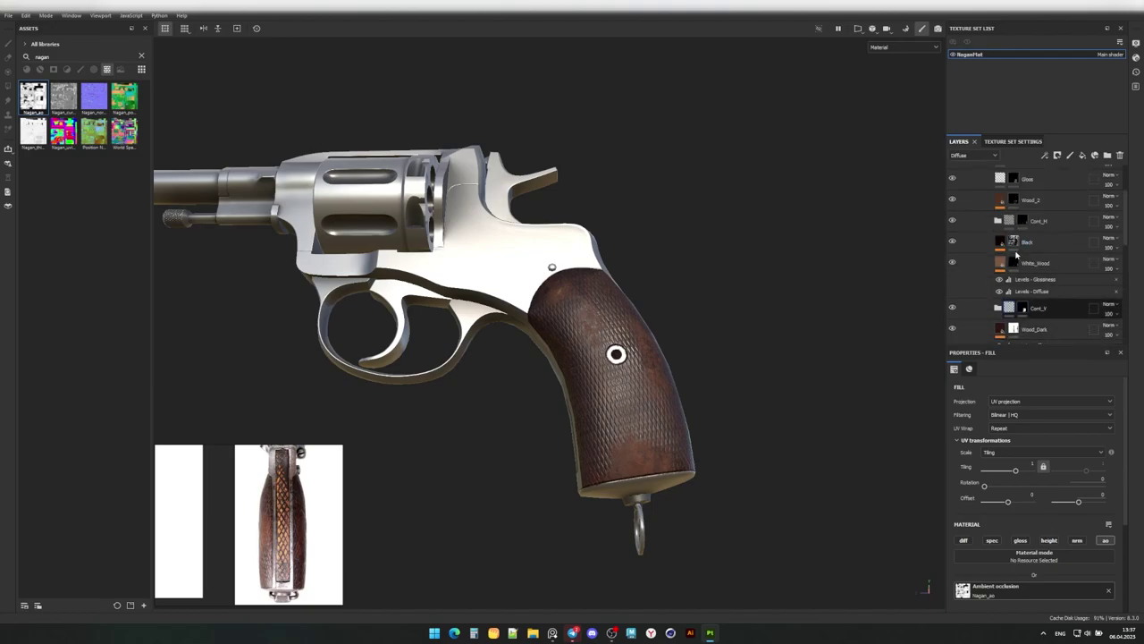
{"action": "left_click", "coordinate": [1016, 251]}
{"action": "scroll", "coordinate": [766, 456], "scroll_direction": "up", "scroll_amount": 2}
{"action": "mouse_move", "coordinate": [613, 410]}
{"action": "left_mouse_down", "text": "alt"}
{"action": "mouse_move", "coordinate": [474, 226]}
{"action": "mouse_move", "coordinate": [549, 265]}
{"action": "mouse_move", "coordinate": [501, 224]}
{"action": "left_mouse_up", "text": "alt"}
Show the material library and delete the Iron Old material layer.
{"action": "left_click", "coordinate": [39, 69]}
{"action": "scroll", "coordinate": [79, 345], "scroll_direction": "down", "scroll_amount": 3}
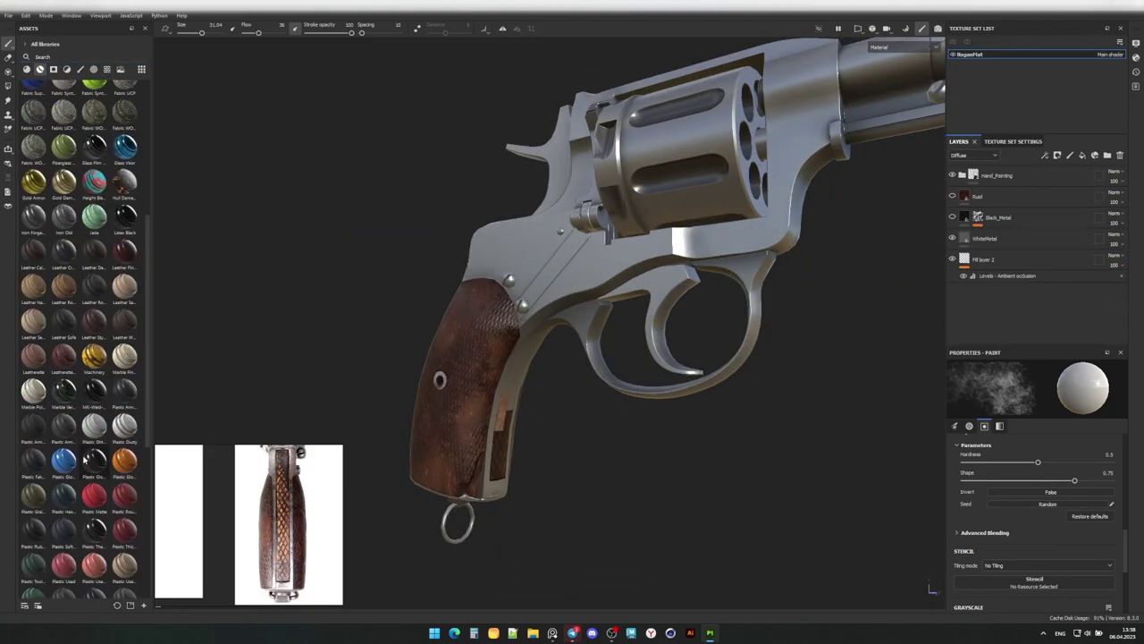
{"action": "scroll", "coordinate": [85, 456], "scroll_direction": "down", "scroll_amount": 3}
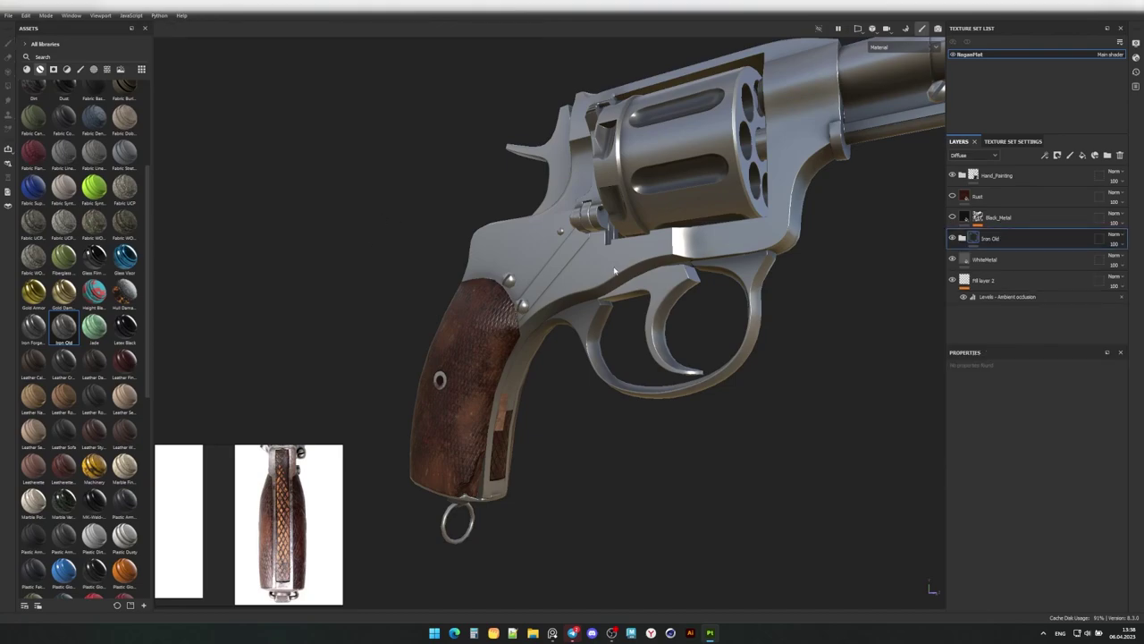
{"action": "mouse_move", "coordinate": [615, 279]}
{"action": "left_mouse_down", "text": "alt"}
{"action": "mouse_move", "coordinate": [531, 447]}
{"action": "mouse_move", "coordinate": [598, 312]}
{"action": "mouse_move", "coordinate": [536, 321]}
{"action": "left_mouse_up", "text": "alt"}
{"action": "key", "text": "Delete"}
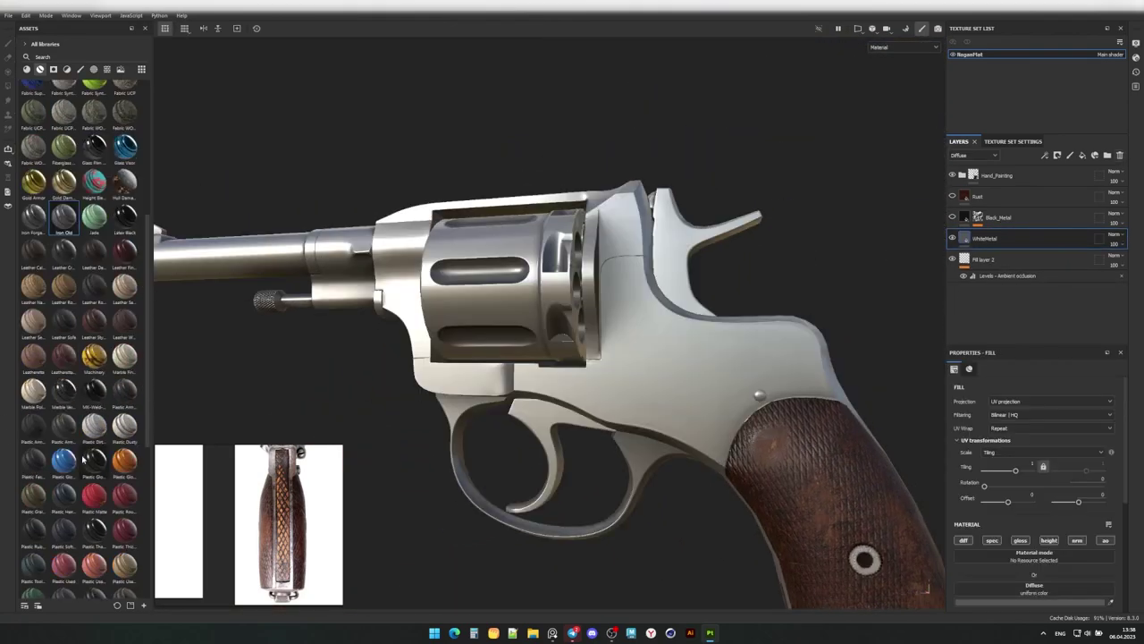
Add the Steel Ruined and Steel Rust Surface materials to the layer stack.
{"action": "scroll", "coordinate": [80, 357], "scroll_direction": "down", "scroll_amount": 10}
{"action": "left_click_drag", "start_coordinate": [33, 478], "coordinate": [143, 474]}
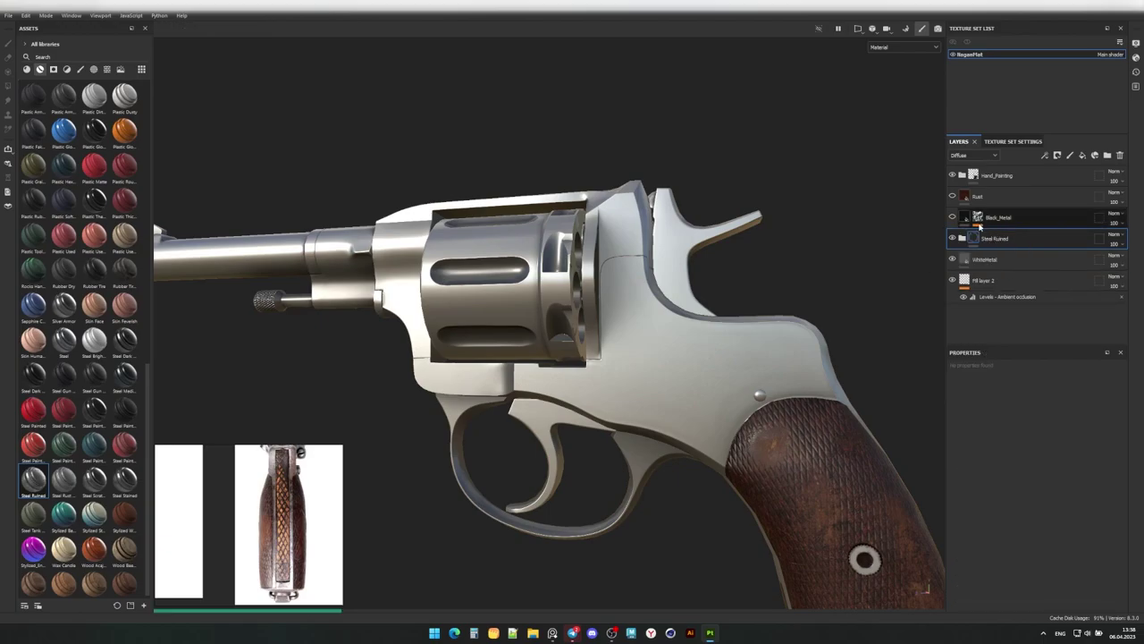
{"action": "left_click_drag", "start_coordinate": [980, 228], "coordinate": [980, 231]}
{"action": "mouse_move", "coordinate": [715, 357]}
{"action": "left_mouse_down", "text": "alt"}
{"action": "mouse_move", "coordinate": [813, 339]}
{"action": "mouse_move", "coordinate": [681, 394]}
{"action": "mouse_move", "coordinate": [664, 486]}
{"action": "mouse_move", "coordinate": [751, 228]}
{"action": "mouse_move", "coordinate": [273, 212]}
{"action": "mouse_move", "coordinate": [423, 173]}
{"action": "mouse_move", "coordinate": [849, 233]}
{"action": "mouse_move", "coordinate": [151, 174]}
{"action": "left_mouse_up", "text": "alt"}
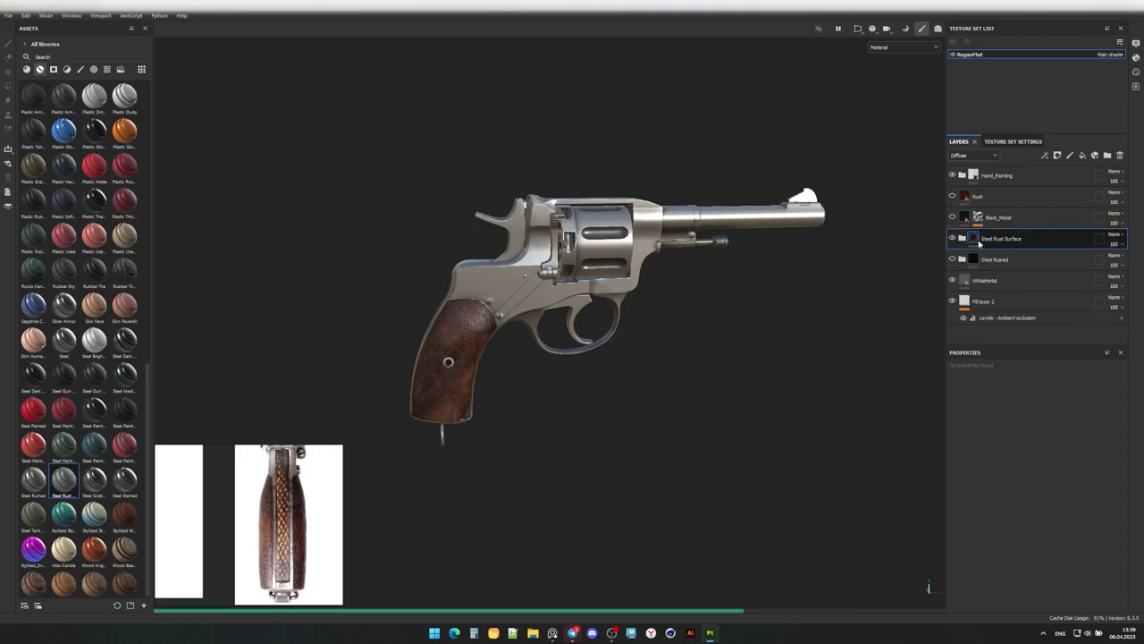
{"action": "left_click", "coordinate": [952, 238]}
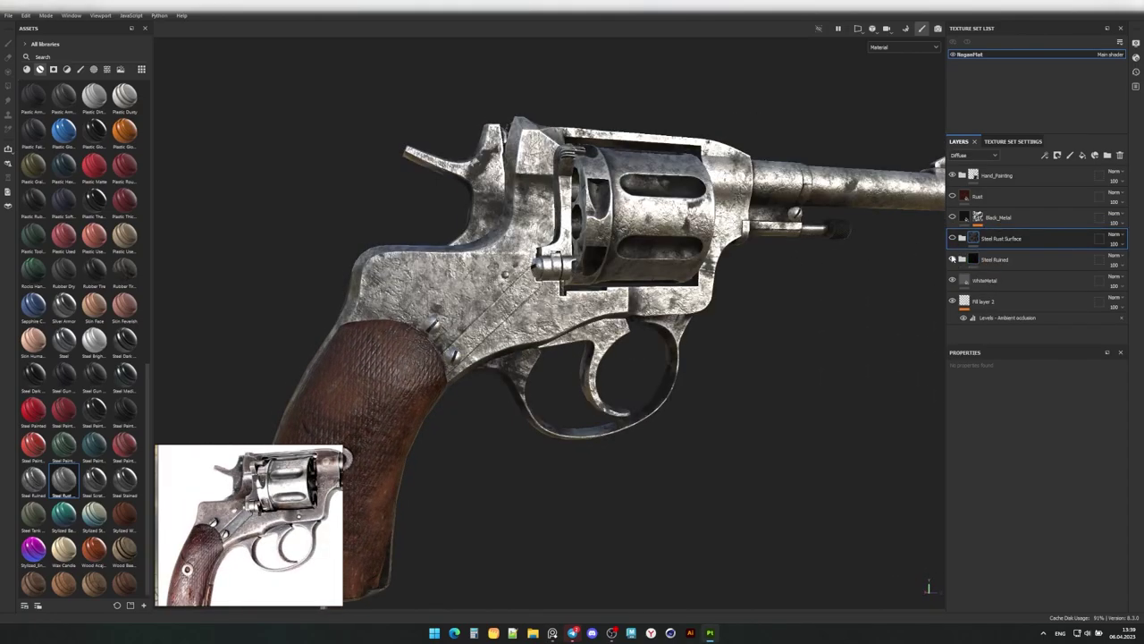
Expand Steel Rust Surface and toggle its Rust layer's visibility.
{"action": "mouse_move", "coordinate": [698, 321]}
{"action": "left_mouse_down", "text": "alt"}
{"action": "mouse_move", "coordinate": [572, 340]}
{"action": "mouse_move", "coordinate": [623, 328]}
{"action": "left_mouse_up", "text": "alt"}
{"action": "scroll", "coordinate": [537, 311], "scroll_direction": "up", "scroll_amount": 5}
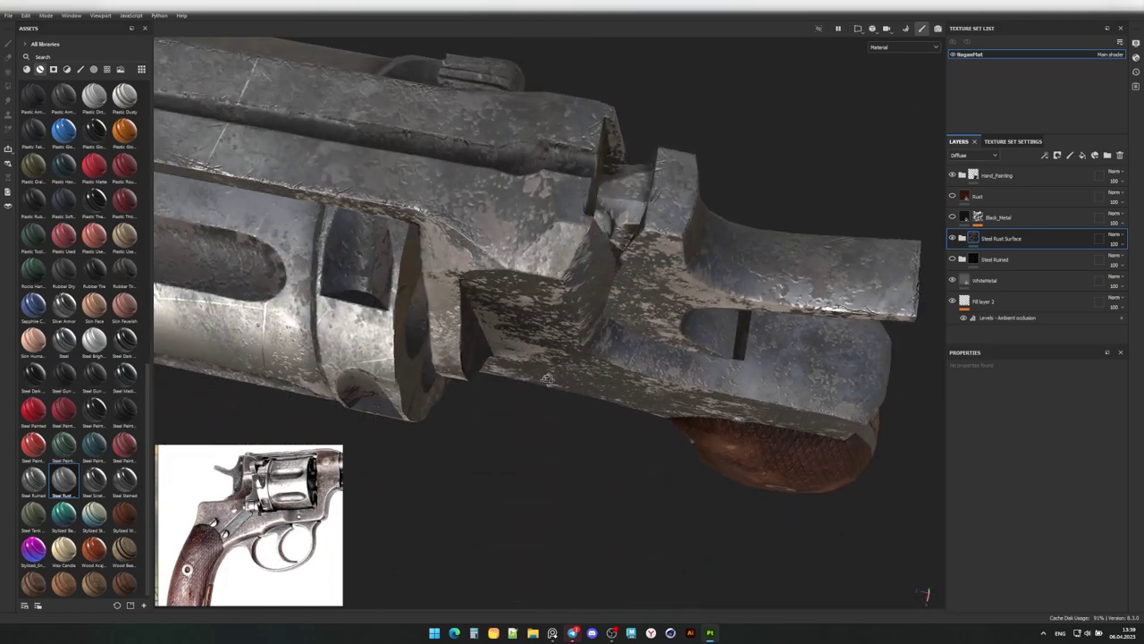
{"action": "left_click", "coordinate": [962, 238]}
{"action": "left_click", "coordinate": [952, 293]}
Try a Steel Scratched layer, then replace it with the Steel Stained material.
{"action": "mouse_move", "coordinate": [715, 322]}
{"action": "left_mouse_down", "text": "alt"}
{"action": "mouse_move", "coordinate": [536, 330]}
{"action": "mouse_move", "coordinate": [635, 353]}
{"action": "left_mouse_up", "text": "alt"}
{"action": "scroll", "coordinate": [614, 325], "scroll_direction": "down", "scroll_amount": 3}
{"action": "scroll", "coordinate": [490, 335], "scroll_direction": "up", "scroll_amount": 3}
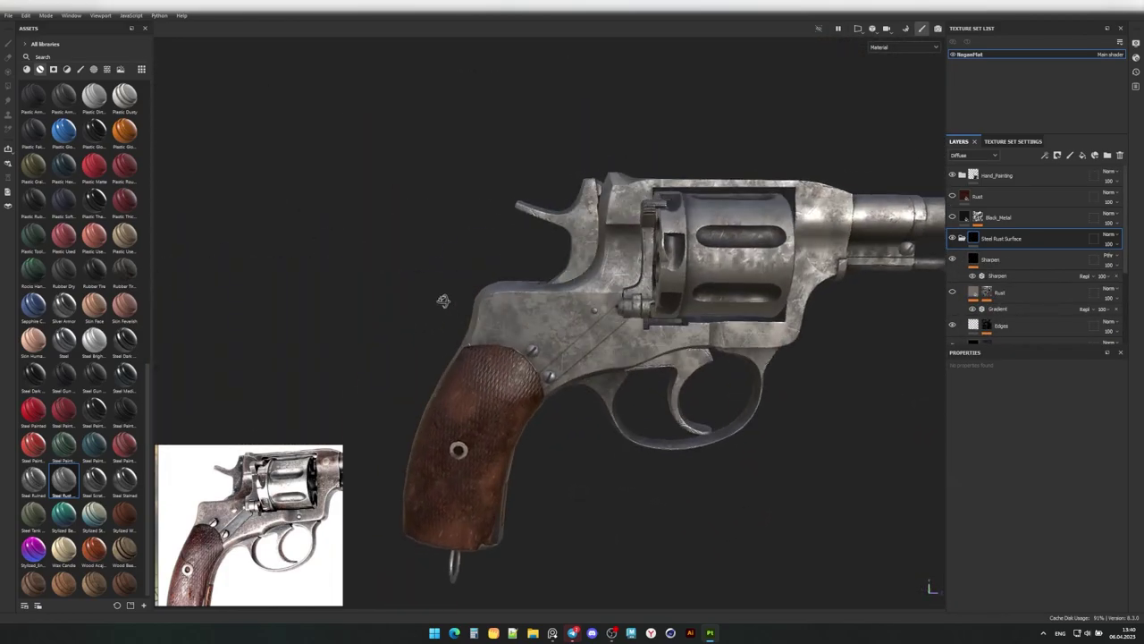
{"action": "scroll", "coordinate": [635, 353], "scroll_direction": "up", "scroll_amount": 3}
{"action": "scroll", "coordinate": [635, 353], "scroll_direction": "up", "scroll_amount": 3}
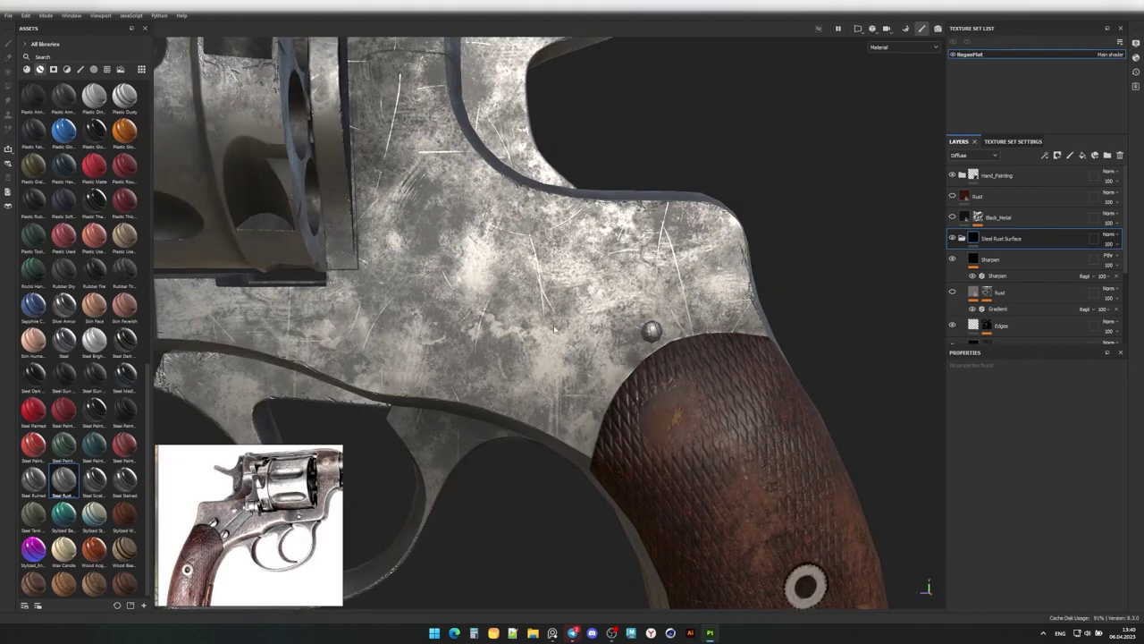
{"action": "scroll", "coordinate": [635, 353], "scroll_direction": "down", "scroll_amount": 1}
{"action": "left_click_drag", "start_coordinate": [954, 253], "coordinate": [961, 244]}
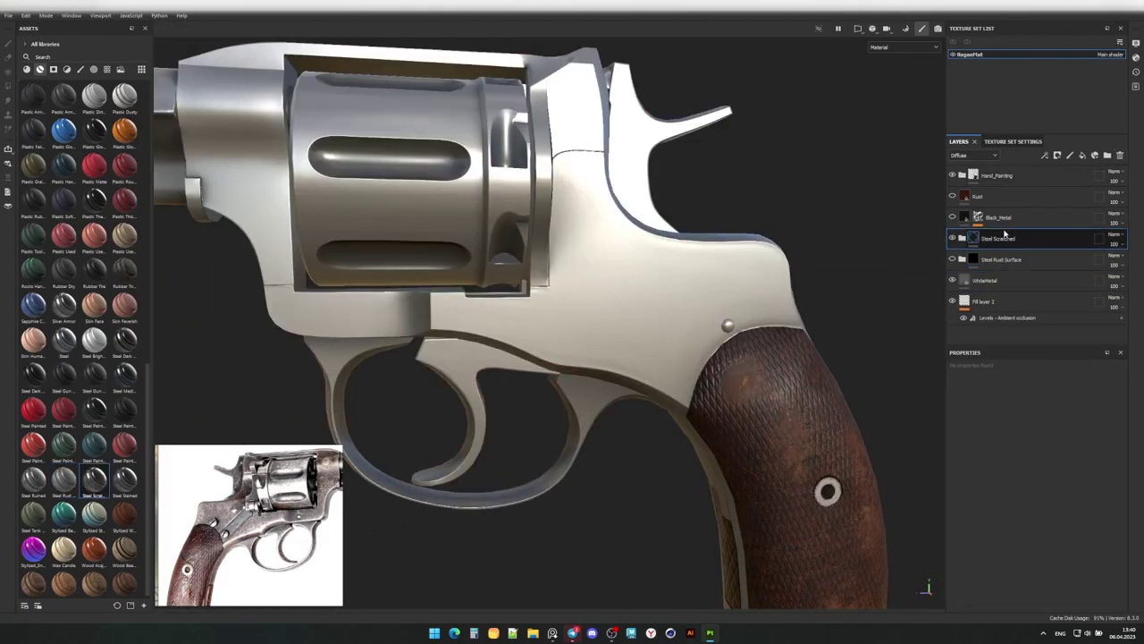
{"action": "left_click_drag", "start_coordinate": [651, 248], "coordinate": [680, 255], "text": "alt"}
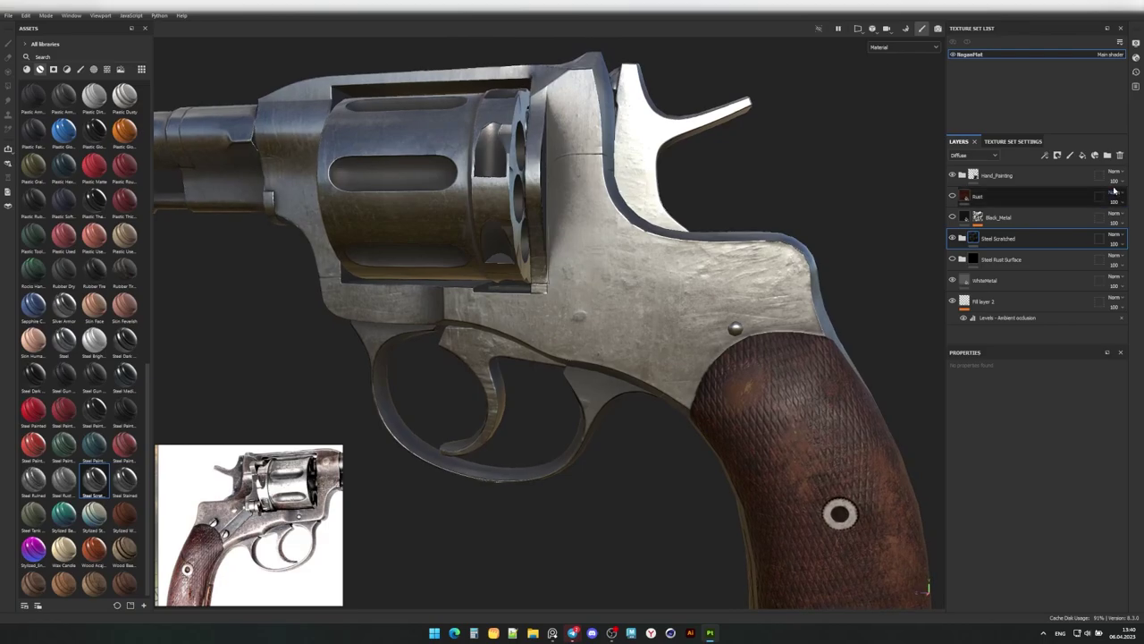
{"action": "left_click_drag", "start_coordinate": [997, 238], "coordinate": [1019, 259]}
{"action": "mouse_move", "coordinate": [457, 330]}
{"action": "left_mouse_down", "text": "alt"}
{"action": "mouse_move", "coordinate": [491, 250]}
{"action": "mouse_move", "coordinate": [540, 292]}
{"action": "left_mouse_up", "text": "alt"}
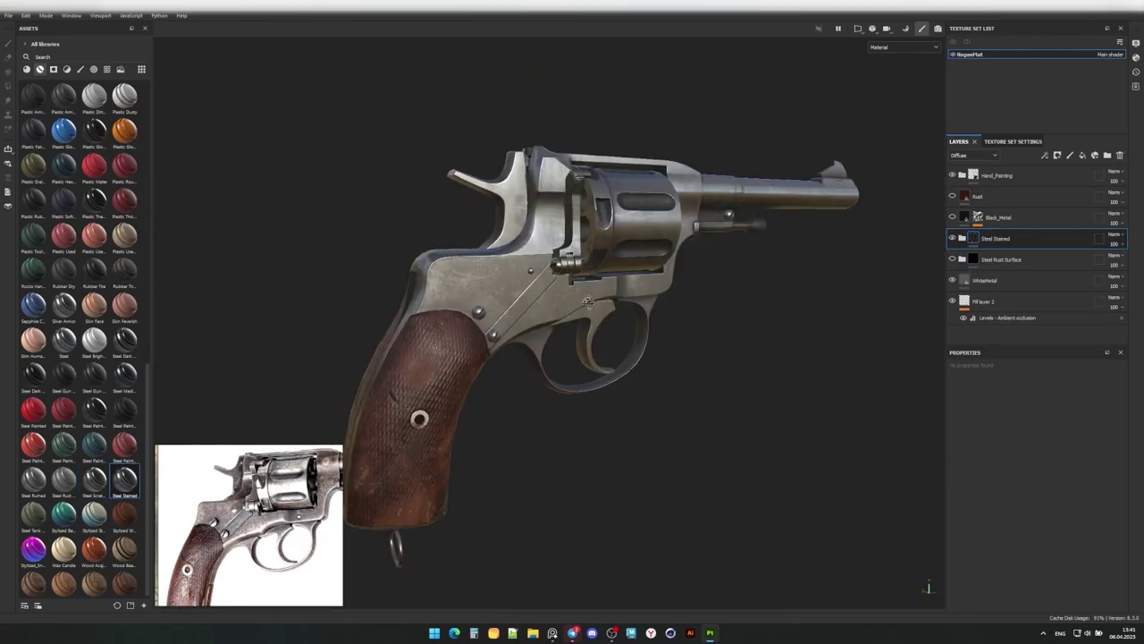
Expand Steel Rust Surface and inspect the worn hammer, cylinder and barrel.
{"action": "left_click", "coordinate": [953, 259]}
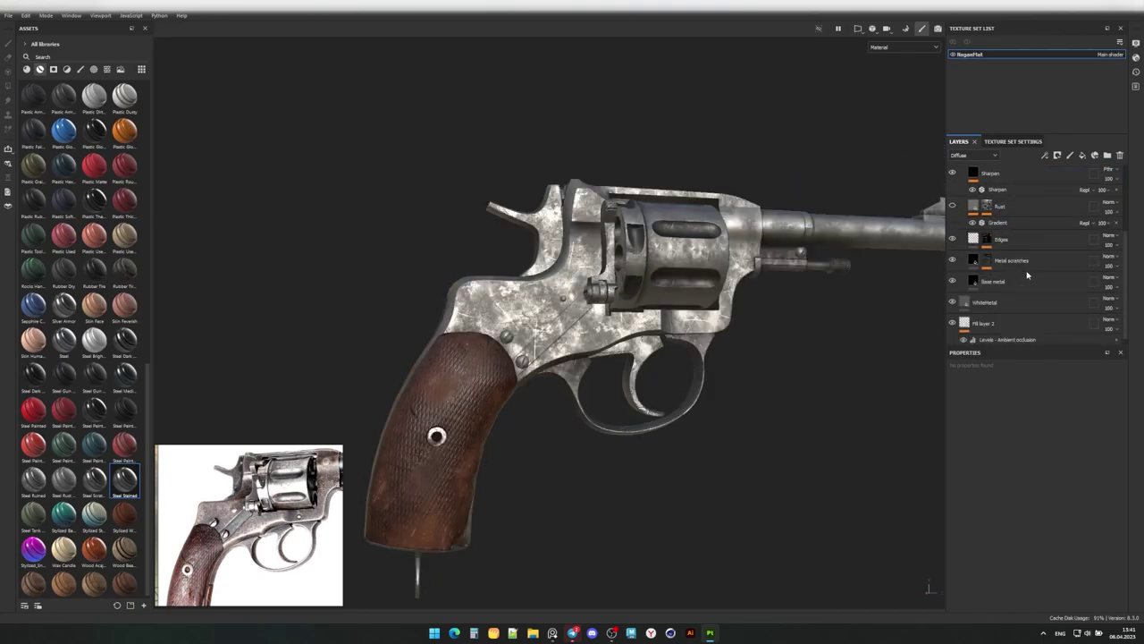
{"action": "scroll", "coordinate": [953, 287], "scroll_direction": "down", "scroll_amount": 2}
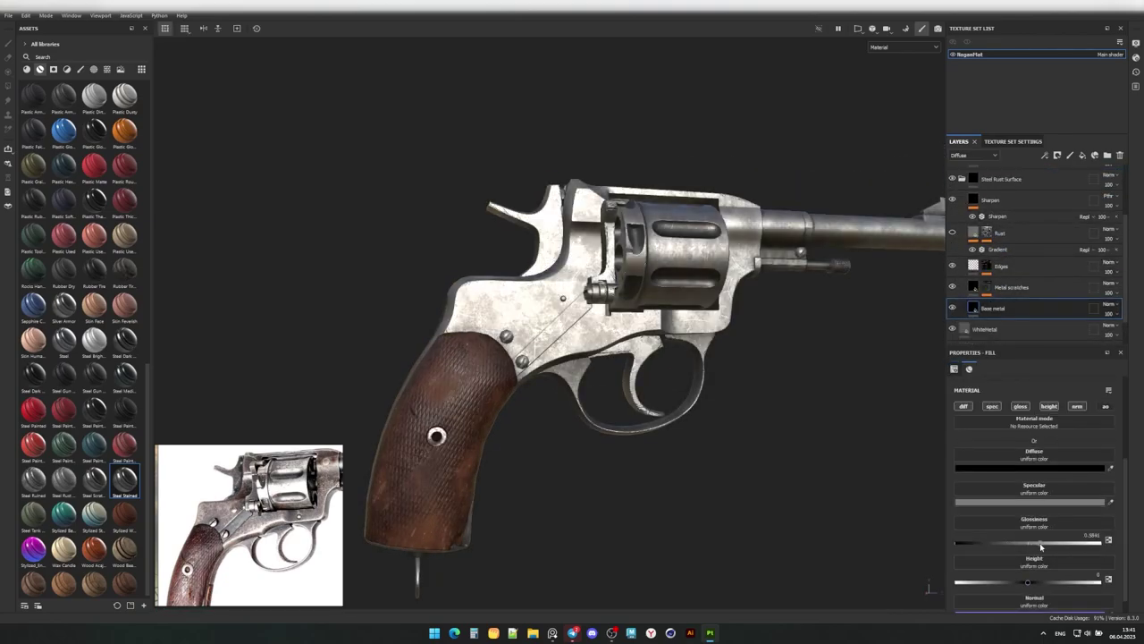
{"action": "left_click_drag", "start_coordinate": [527, 308], "coordinate": [507, 261], "text": "alt"}
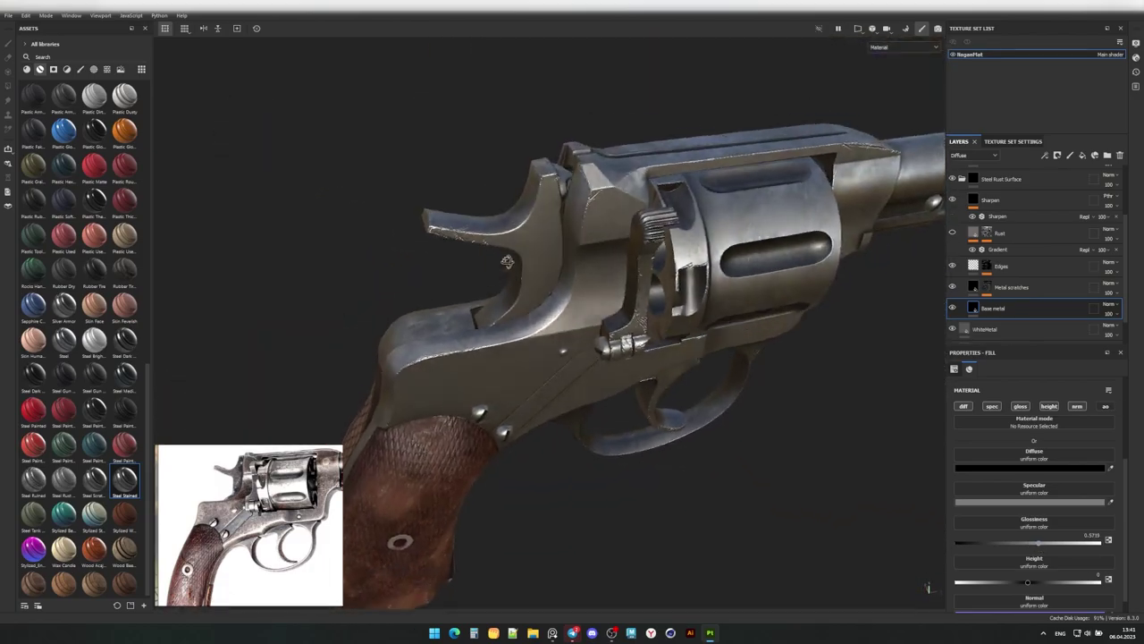
{"action": "mouse_move", "coordinate": [625, 340]}
{"action": "left_mouse_down", "text": "alt"}
{"action": "mouse_move", "coordinate": [706, 360]}
{"action": "mouse_move", "coordinate": [572, 340]}
{"action": "left_mouse_up", "text": "alt"}
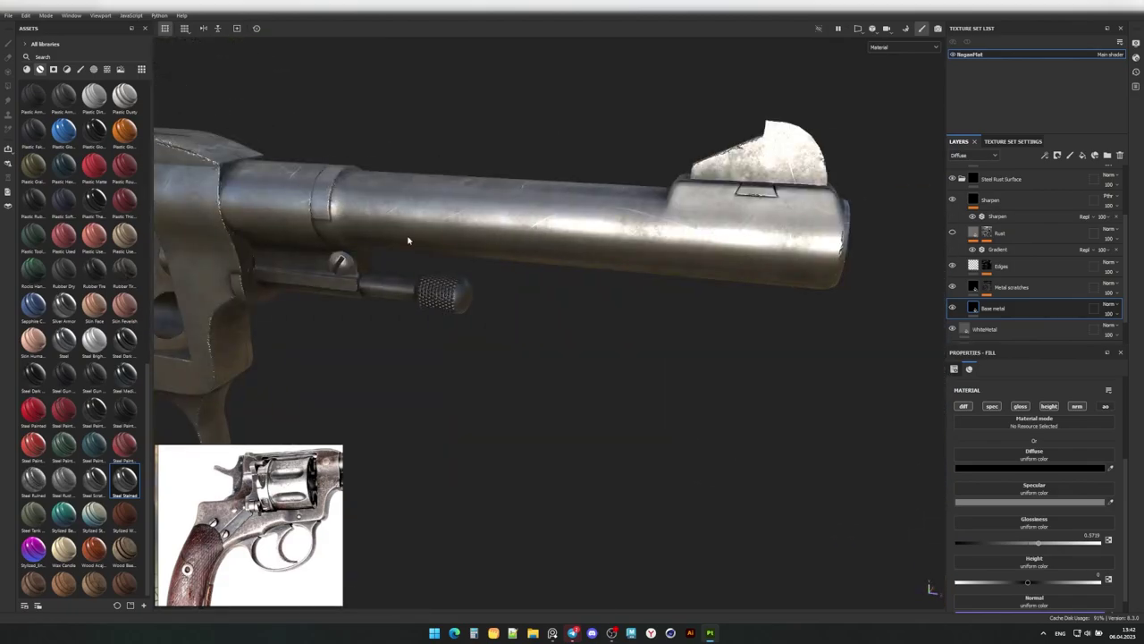
Select the Edges layer, check the grip, frame the revolver and collapse the group.
{"action": "left_click", "coordinate": [1001, 266]}
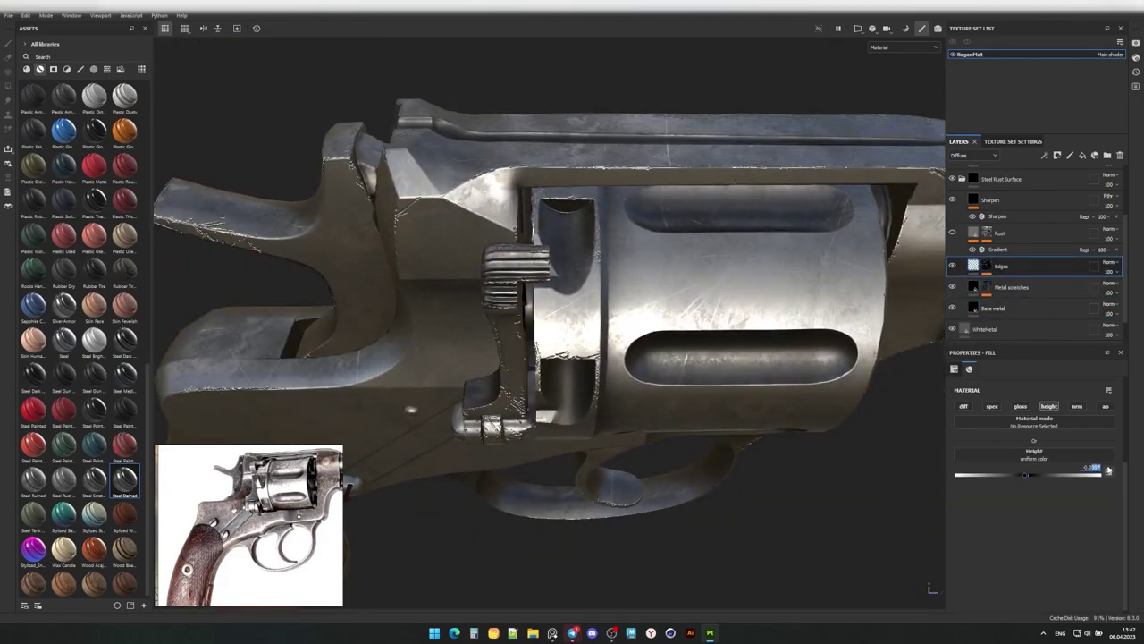
{"action": "left_click_drag", "start_coordinate": [894, 348], "coordinate": [453, 351], "text": "alt"}
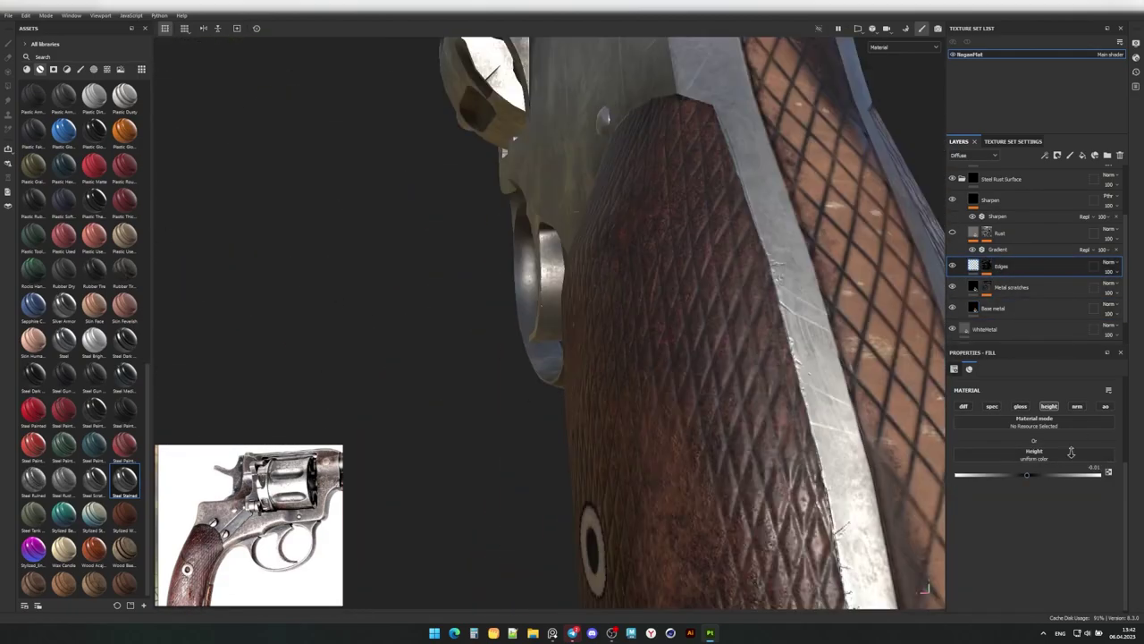
{"action": "key", "text": "f"}
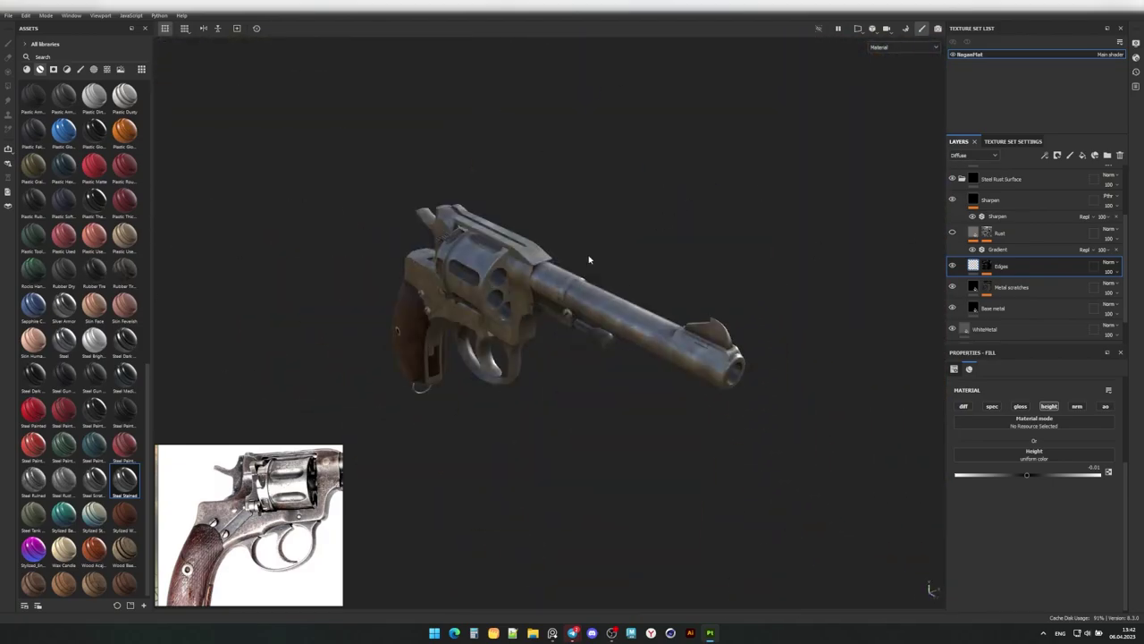
{"action": "scroll", "coordinate": [961, 262], "scroll_direction": "up", "scroll_amount": 3}
{"action": "left_click", "coordinate": [962, 259]}
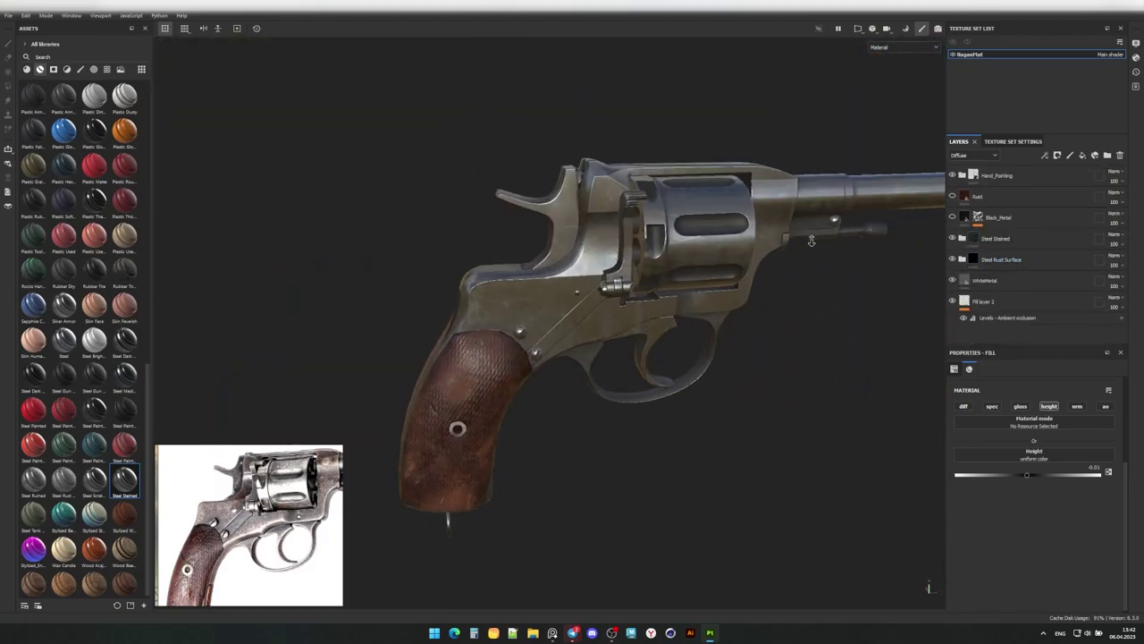
Turn the Rust layer back on and give it a black mask hiding the rust.
{"action": "left_click_drag", "start_coordinate": [810, 240], "coordinate": [556, 210], "text": "alt"}
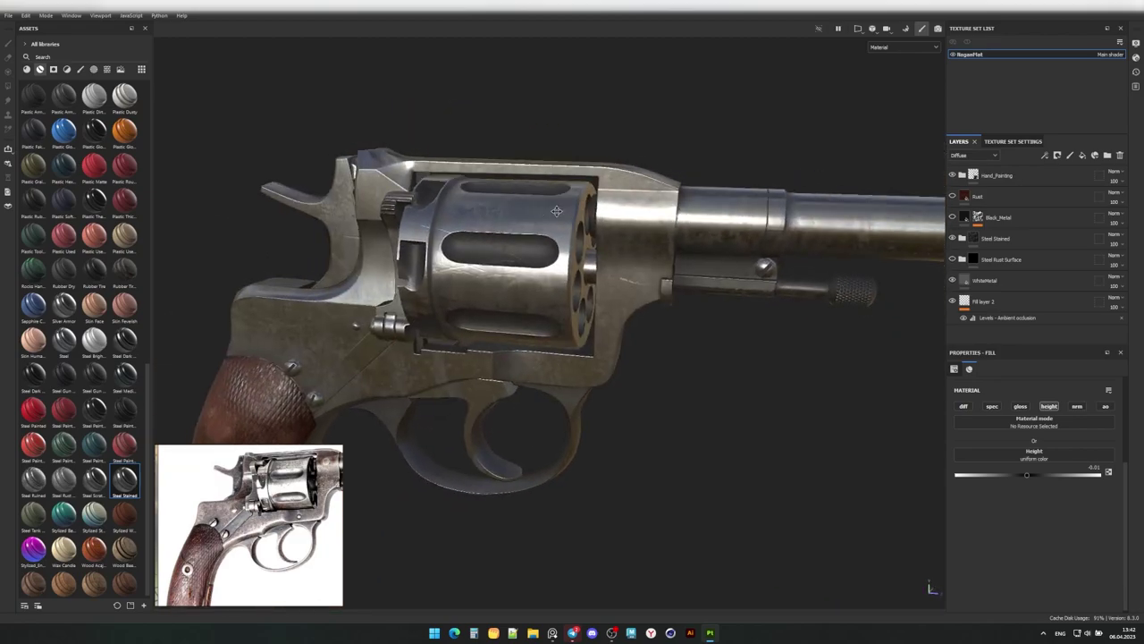
{"action": "left_click", "coordinate": [953, 196]}
{"action": "left_click_drag", "start_coordinate": [736, 326], "coordinate": [552, 312], "text": "alt"}
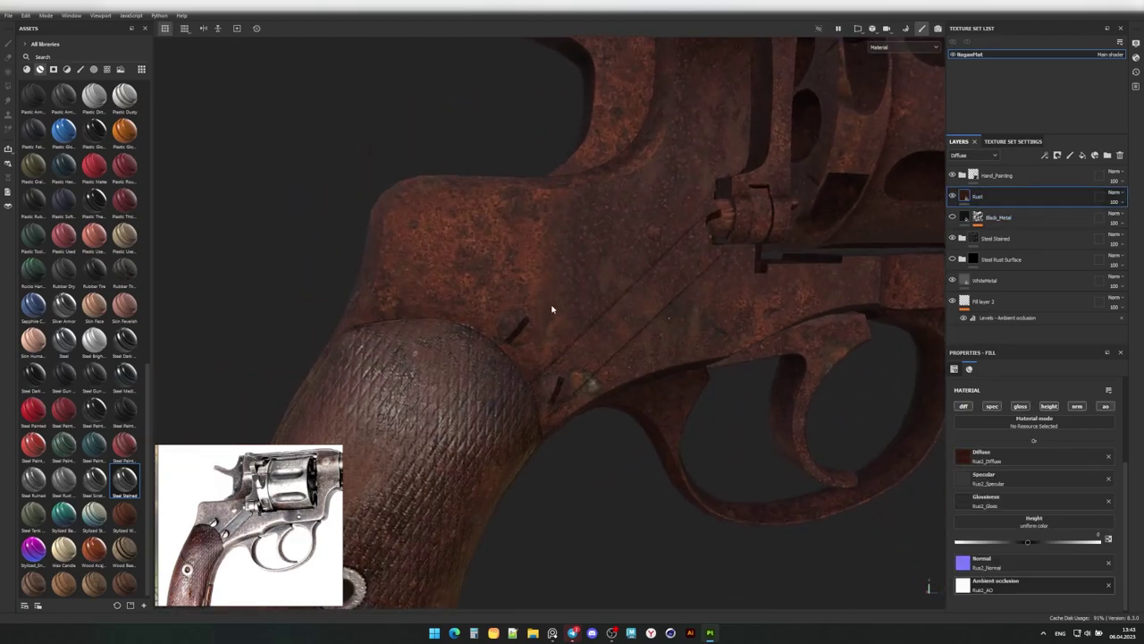
{"action": "left_click", "coordinate": [53, 69]}
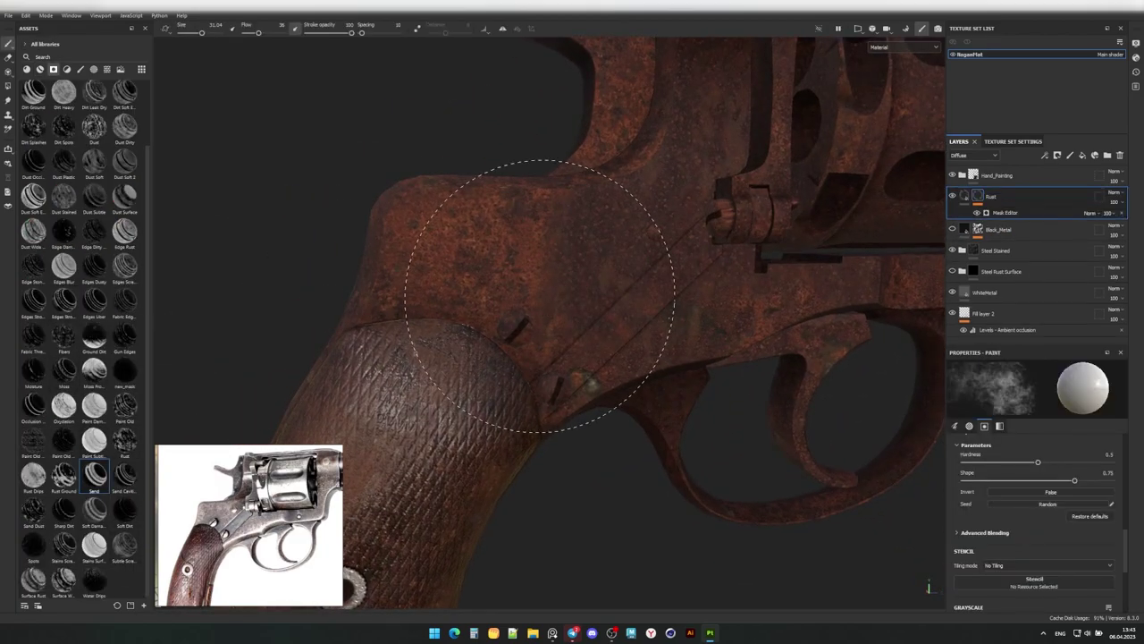
{"action": "mouse_move", "coordinate": [547, 304]}
{"action": "left_mouse_down", "text": "alt"}
{"action": "mouse_move", "coordinate": [771, 284]}
{"action": "mouse_move", "coordinate": [460, 331]}
{"action": "mouse_move", "coordinate": [536, 339]}
{"action": "left_mouse_up", "text": "alt"}
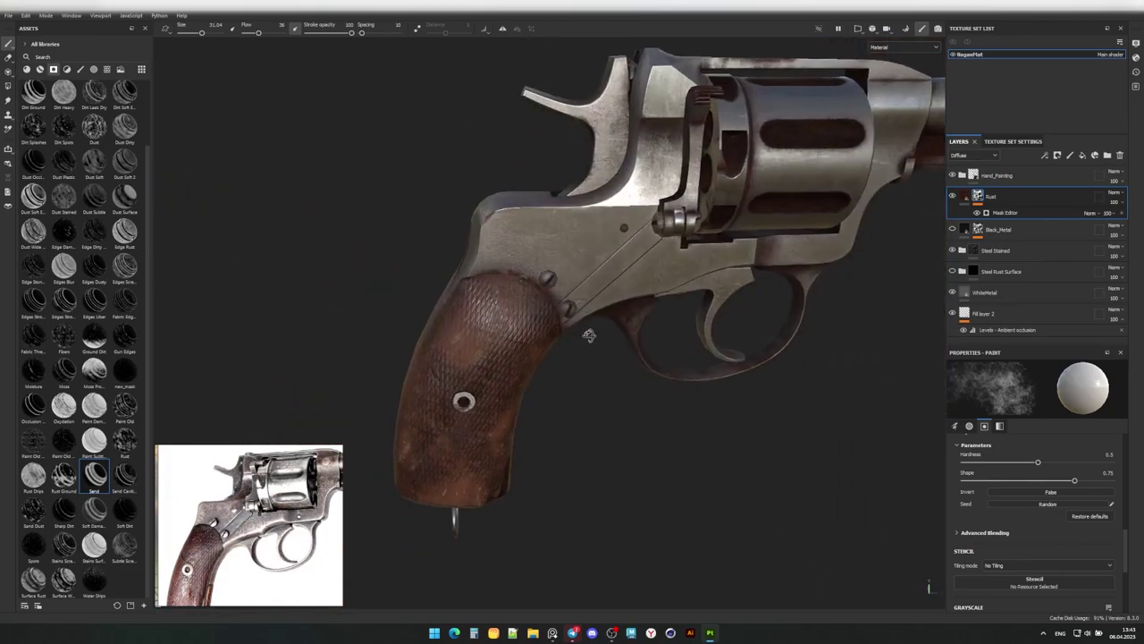
{"action": "scroll", "coordinate": [537, 339], "scroll_direction": "down", "scroll_amount": 5}
{"action": "left_click_drag", "start_coordinate": [358, 490], "coordinate": [512, 288], "text": "alt"}
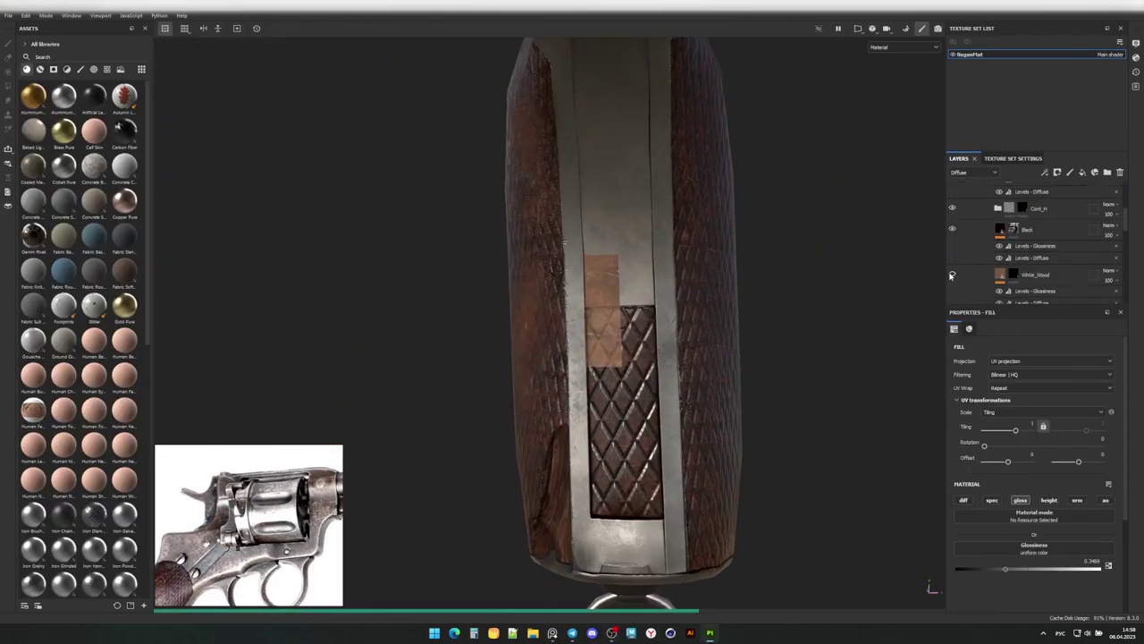
Face the grip front-on and load the Cement 2 brush for painting.
{"action": "scroll", "coordinate": [629, 317], "scroll_direction": "up", "scroll_amount": 2}
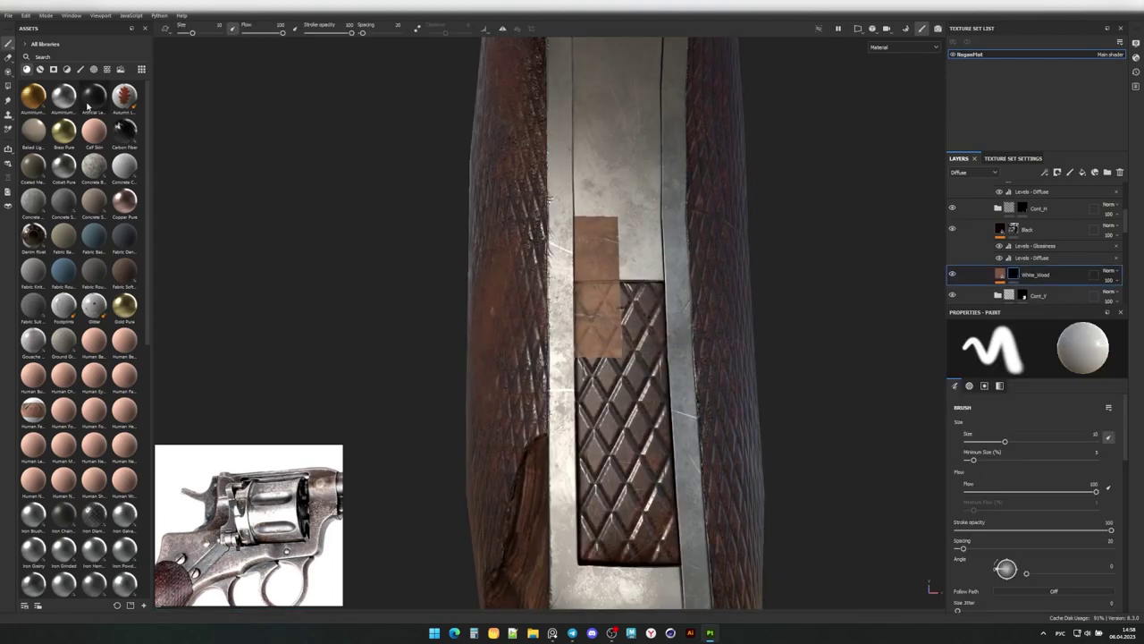
{"action": "left_click_drag", "start_coordinate": [629, 351], "coordinate": [501, 421], "text": "alt"}
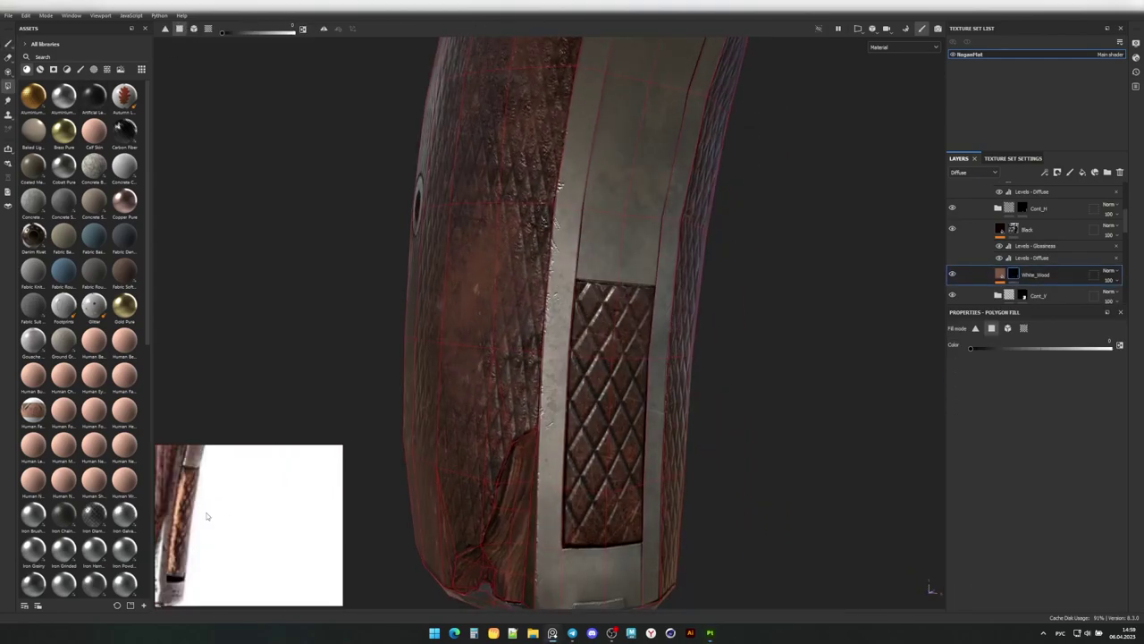
{"action": "scroll", "coordinate": [259, 563], "scroll_direction": "down", "scroll_amount": 3}
{"action": "scroll", "coordinate": [259, 563], "scroll_direction": "up", "scroll_amount": 3}
{"action": "left_click_drag", "start_coordinate": [620, 455], "coordinate": [679, 447], "text": "alt"}
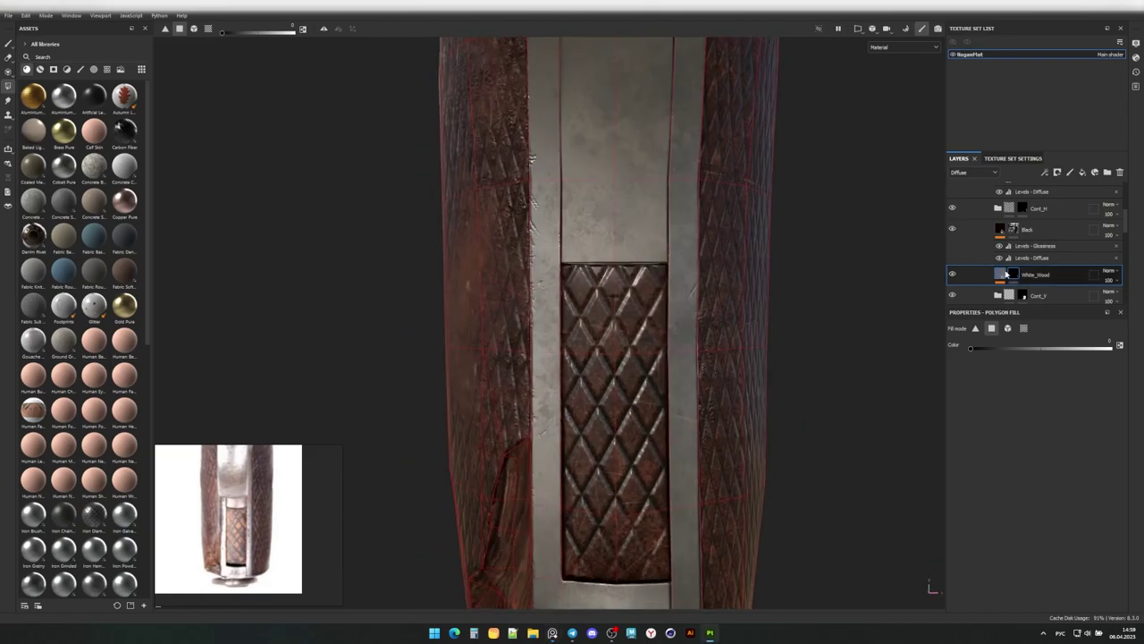
{"action": "key", "text": "1"}
{"action": "scroll", "coordinate": [64, 338], "scroll_direction": "down", "scroll_amount": 5}
{"action": "left_click", "coordinate": [80, 69]}
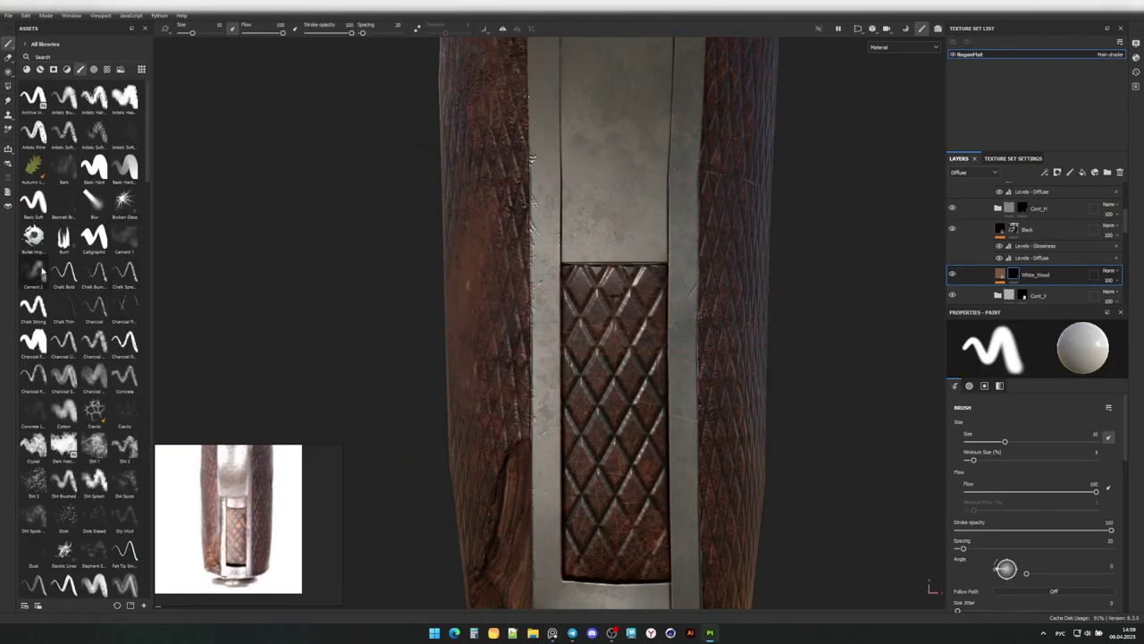
{"action": "left_click", "coordinate": [41, 272]}
Paint lighter worn wood around the checkered panel's top and lower edges on White_Wood.
{"action": "scroll", "coordinate": [529, 423], "scroll_direction": "up", "scroll_amount": 5}
{"action": "scroll", "coordinate": [530, 424], "scroll_direction": "up", "scroll_amount": 2}
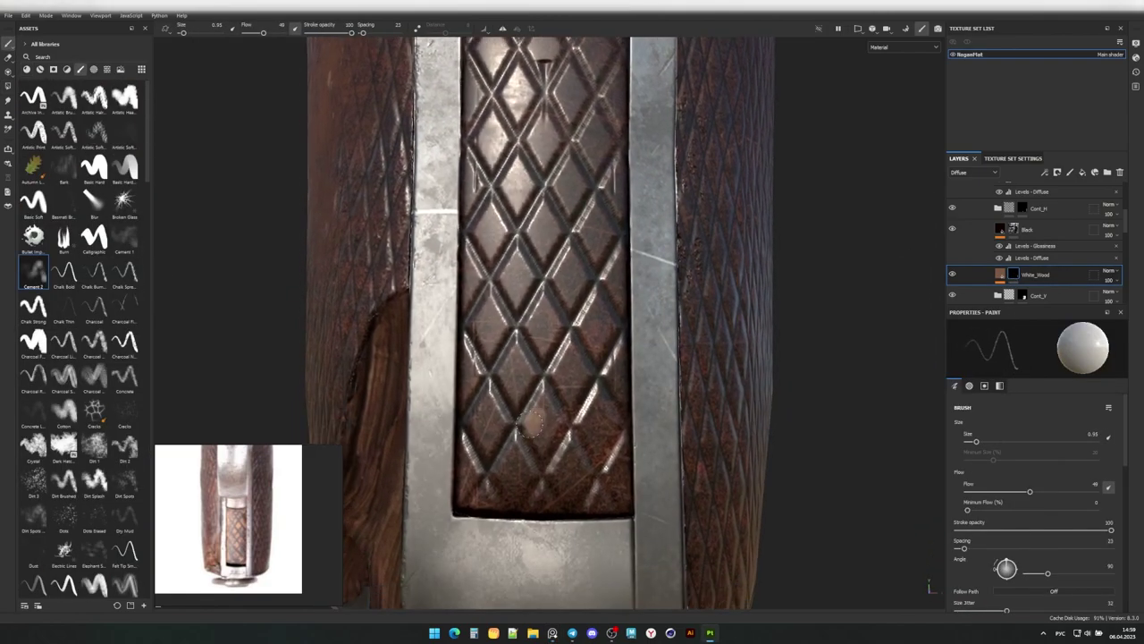
{"action": "left_click_drag", "start_coordinate": [540, 422], "coordinate": [511, 364], "text": "alt"}
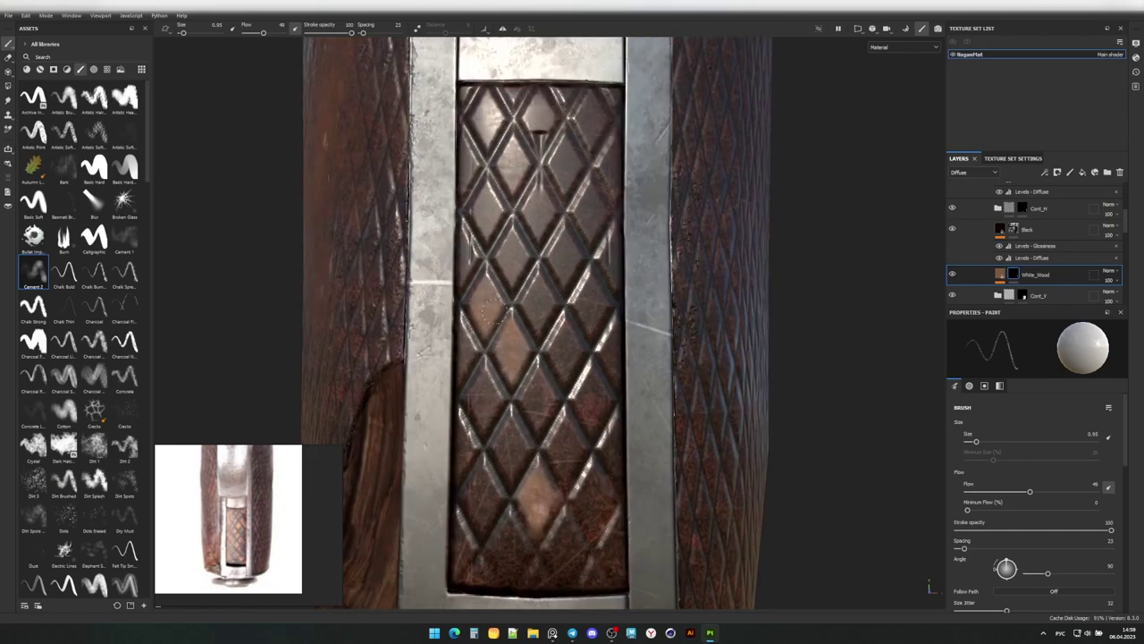
{"action": "mouse_move", "coordinate": [490, 309]}
{"action": "left_mouse_down", "text": "alt"}
{"action": "mouse_move", "coordinate": [454, 307]}
{"action": "mouse_move", "coordinate": [588, 138]}
{"action": "mouse_move", "coordinate": [508, 268]}
{"action": "left_mouse_up", "text": "alt"}
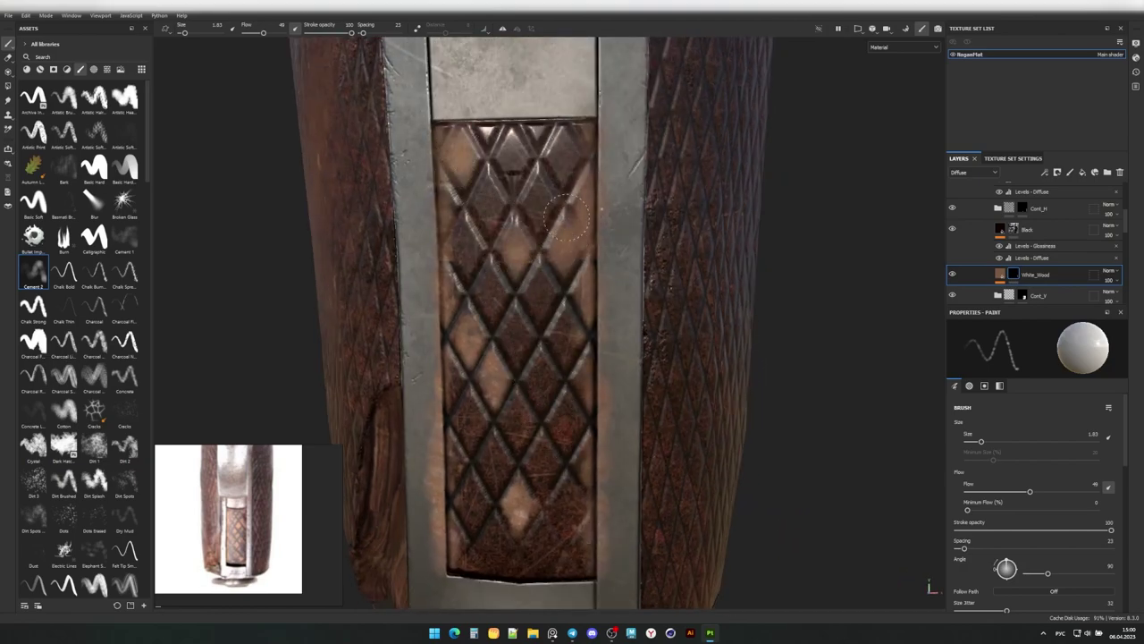
{"action": "left_click_drag", "start_coordinate": [572, 214], "coordinate": [465, 473], "text": "alt"}
{"action": "left_click_drag", "start_coordinate": [565, 492], "coordinate": [379, 376], "text": "alt"}
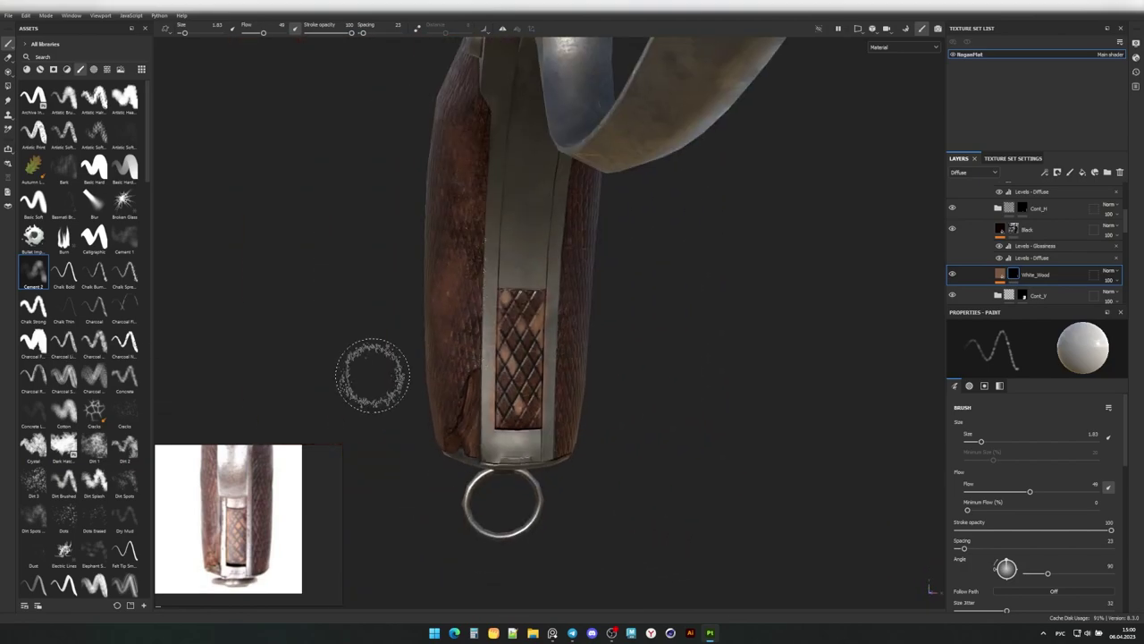
{"action": "key", "text": "4"}
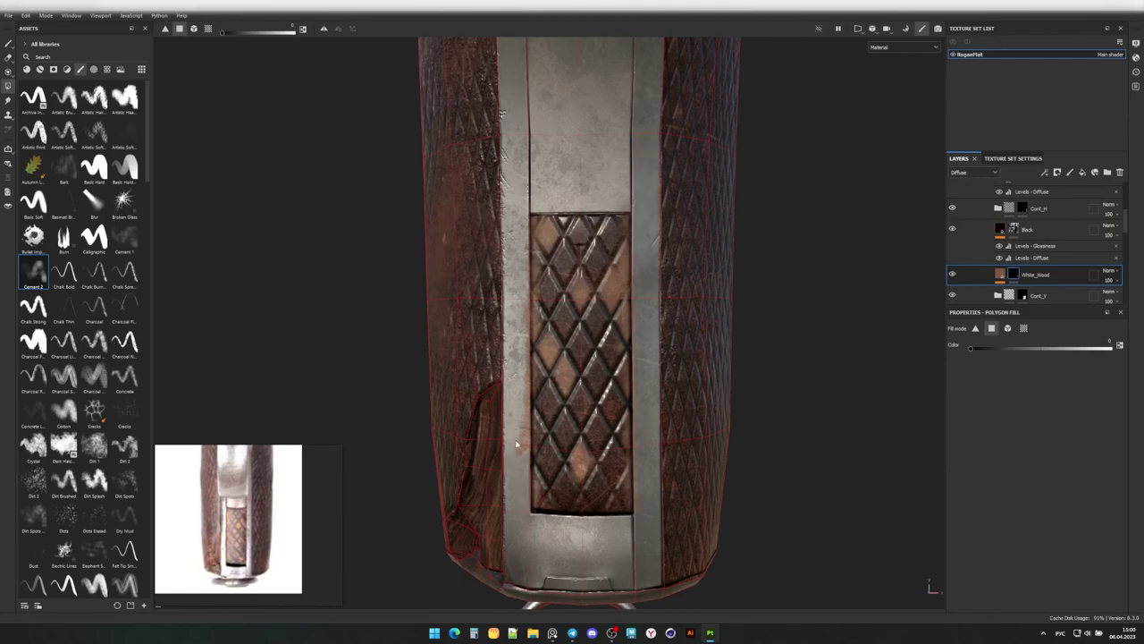
{"action": "mouse_move", "coordinate": [516, 444]}
{"action": "left_mouse_down", "text": "alt"}
{"action": "mouse_move", "coordinate": [548, 109]}
{"action": "mouse_move", "coordinate": [537, 268]}
{"action": "mouse_move", "coordinate": [501, 375]}
{"action": "mouse_move", "coordinate": [572, 268]}
{"action": "left_mouse_up", "text": "alt"}
{"action": "key", "text": "1"}
{"action": "scroll", "coordinate": [501, 375], "scroll_direction": "down", "scroll_amount": 5}
{"action": "scroll", "coordinate": [581, 269], "scroll_direction": "up", "scroll_amount": 5}
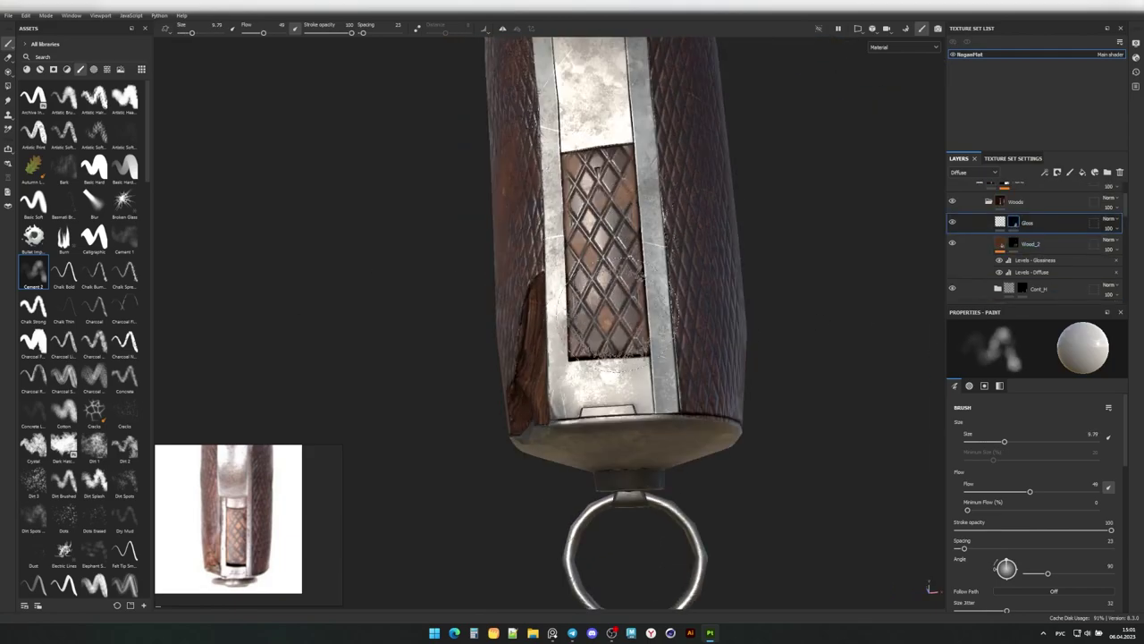
Paint worn gloss onto the grip's lower wood with the Basic Soft brush.
{"action": "left_click_drag", "start_coordinate": [644, 295], "coordinate": [608, 250], "text": "alt"}
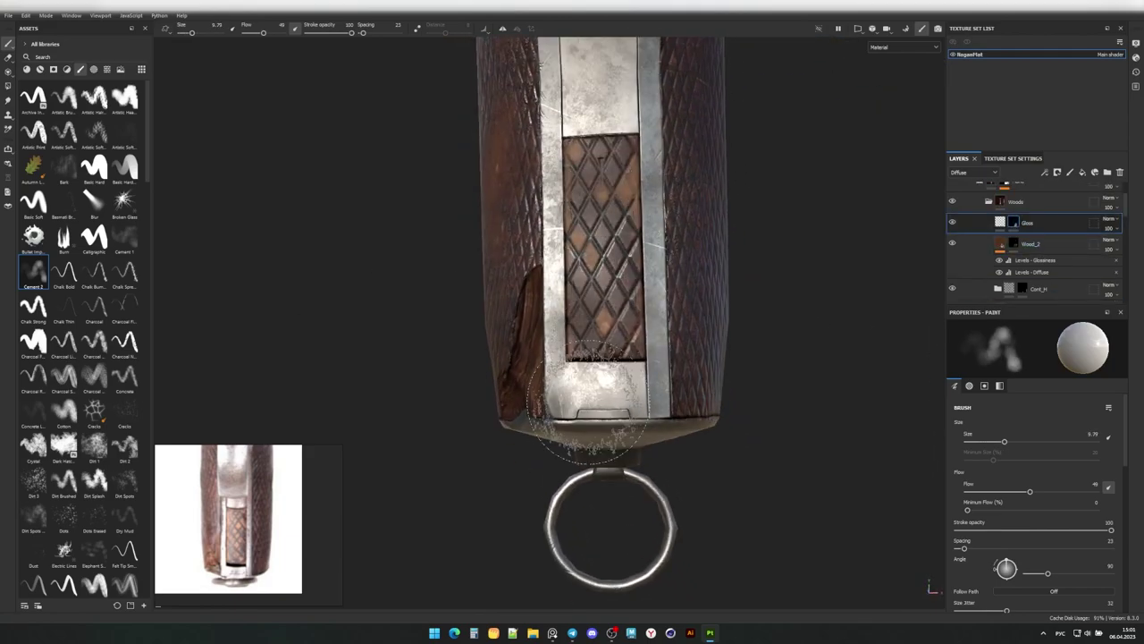
{"action": "mouse_move", "coordinate": [585, 402]}
{"action": "left_mouse_down", "text": "alt"}
{"action": "mouse_move", "coordinate": [564, 375]}
{"action": "mouse_move", "coordinate": [590, 357]}
{"action": "left_mouse_up", "text": "alt"}
{"action": "scroll", "coordinate": [563, 376], "scroll_direction": "down", "scroll_amount": 3}
{"action": "scroll", "coordinate": [563, 375], "scroll_direction": "up", "scroll_amount": 3}
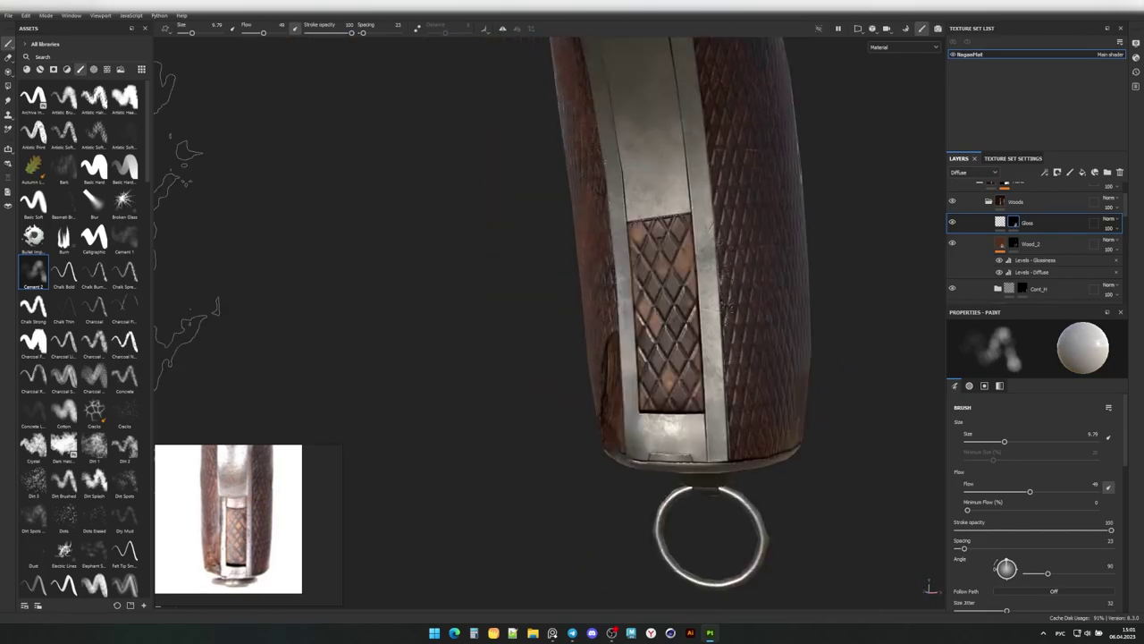
{"action": "mouse_move", "coordinate": [706, 326]}
{"action": "left_mouse_down", "text": "alt"}
{"action": "mouse_move", "coordinate": [644, 326]}
{"action": "mouse_move", "coordinate": [804, 295]}
{"action": "left_mouse_up", "text": "alt"}
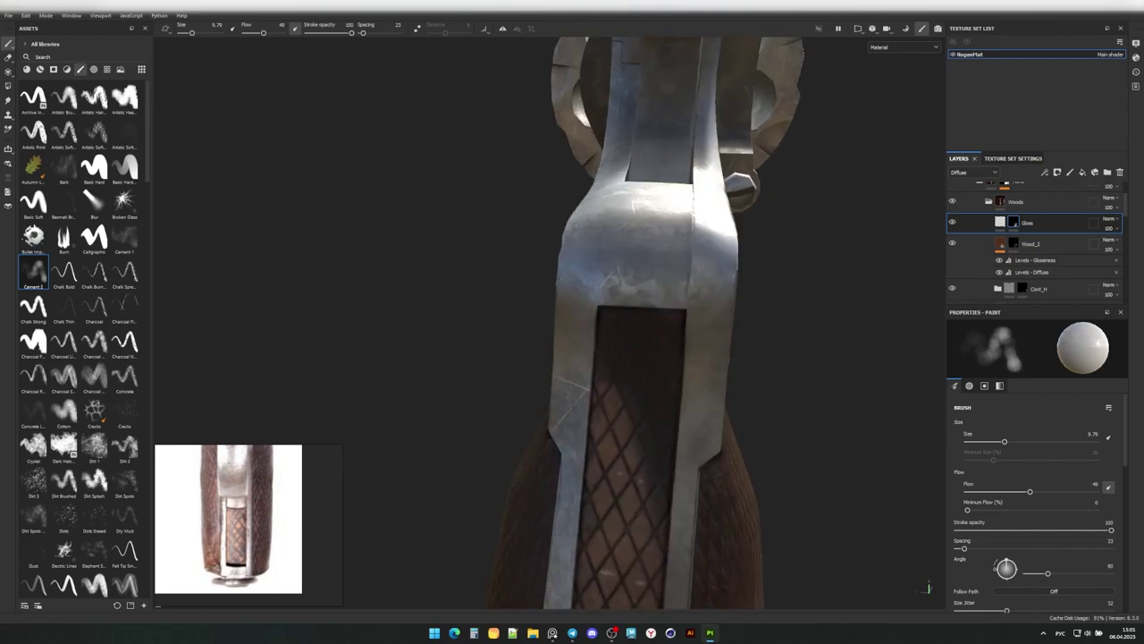
{"action": "scroll", "coordinate": [804, 295], "scroll_direction": "up", "scroll_amount": 3}
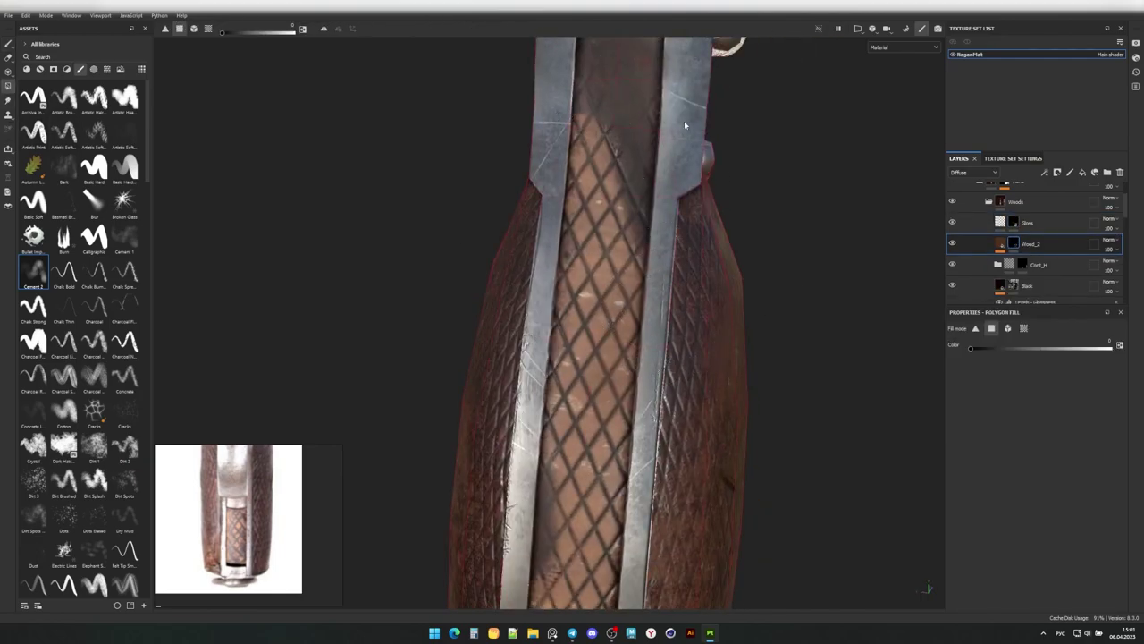
Paint gloss along the back strap, then show the flat 2D texture layout.
{"action": "left_click_drag", "start_coordinate": [685, 126], "coordinate": [619, 554], "text": "alt"}
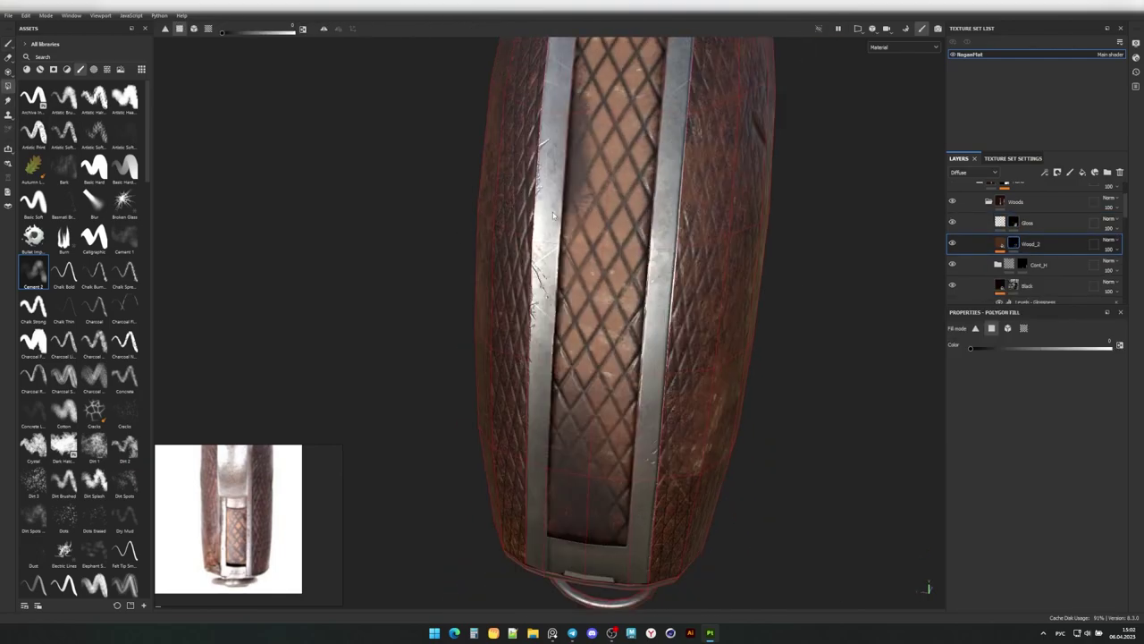
{"action": "left_click_drag", "start_coordinate": [552, 215], "coordinate": [603, 316], "text": "alt"}
{"action": "scroll", "coordinate": [602, 316], "scroll_direction": "up", "scroll_amount": 3}
{"action": "mouse_move", "coordinate": [739, 314]}
{"action": "left_mouse_down", "text": "alt"}
{"action": "mouse_move", "coordinate": [682, 317]}
{"action": "mouse_move", "coordinate": [614, 556]}
{"action": "left_mouse_up", "text": "alt"}
{"action": "mouse_move", "coordinate": [657, 350]}
{"action": "left_mouse_down", "text": "alt"}
{"action": "mouse_move", "coordinate": [572, 268]}
{"action": "mouse_move", "coordinate": [626, 295]}
{"action": "left_mouse_up", "text": "alt"}
{"action": "key", "text": "1"}
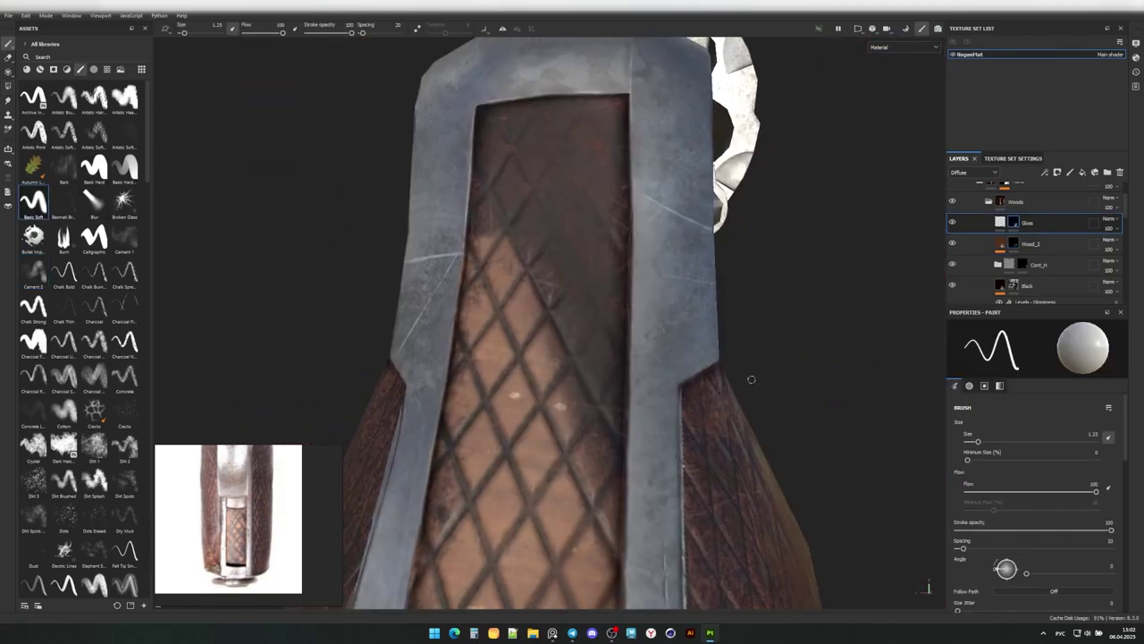
{"action": "key", "text": "F3"}
{"action": "middle_click_drag", "start_coordinate": [715, 357], "coordinate": [593, 295]}
Pan the 2D texture layout, then return to the 3D model view.
{"action": "scroll", "coordinate": [593, 295], "scroll_direction": "up", "scroll_amount": 3}
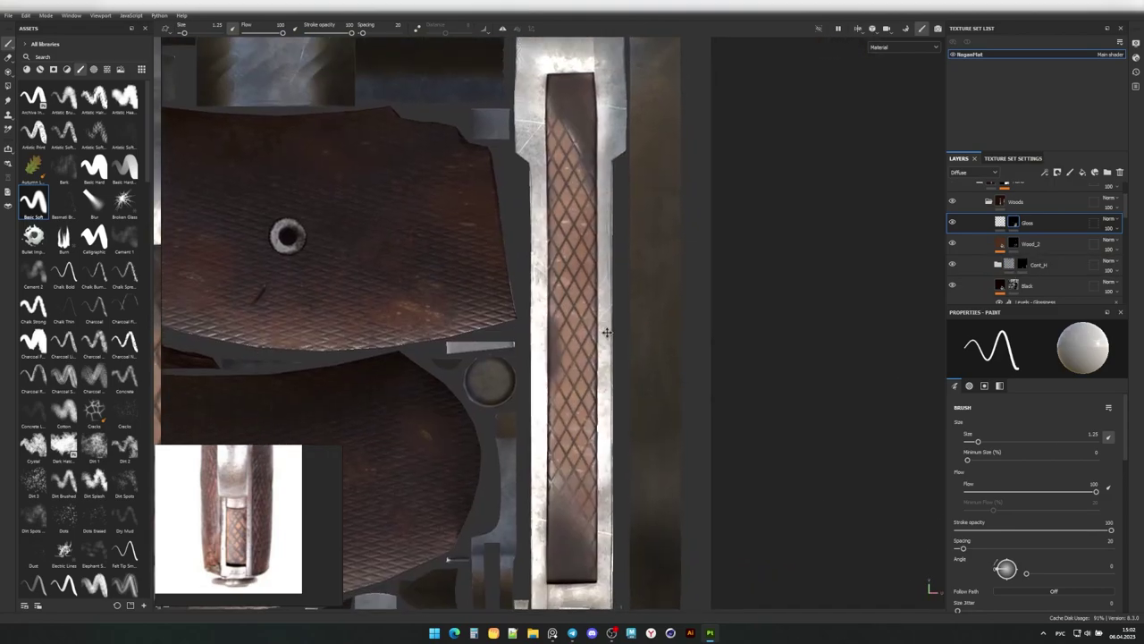
{"action": "scroll", "coordinate": [707, 320], "scroll_direction": "up", "scroll_amount": 2}
{"action": "scroll", "coordinate": [1051, 271], "scroll_direction": "down", "scroll_amount": 1}
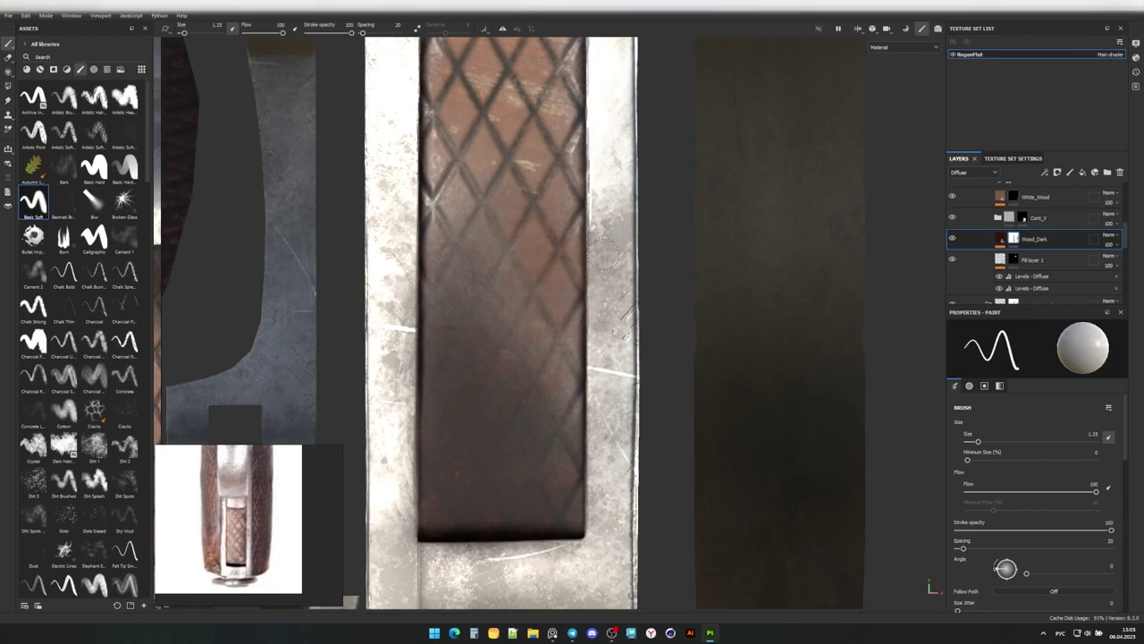
{"action": "middle_click_drag", "start_coordinate": [607, 255], "coordinate": [575, 311]}
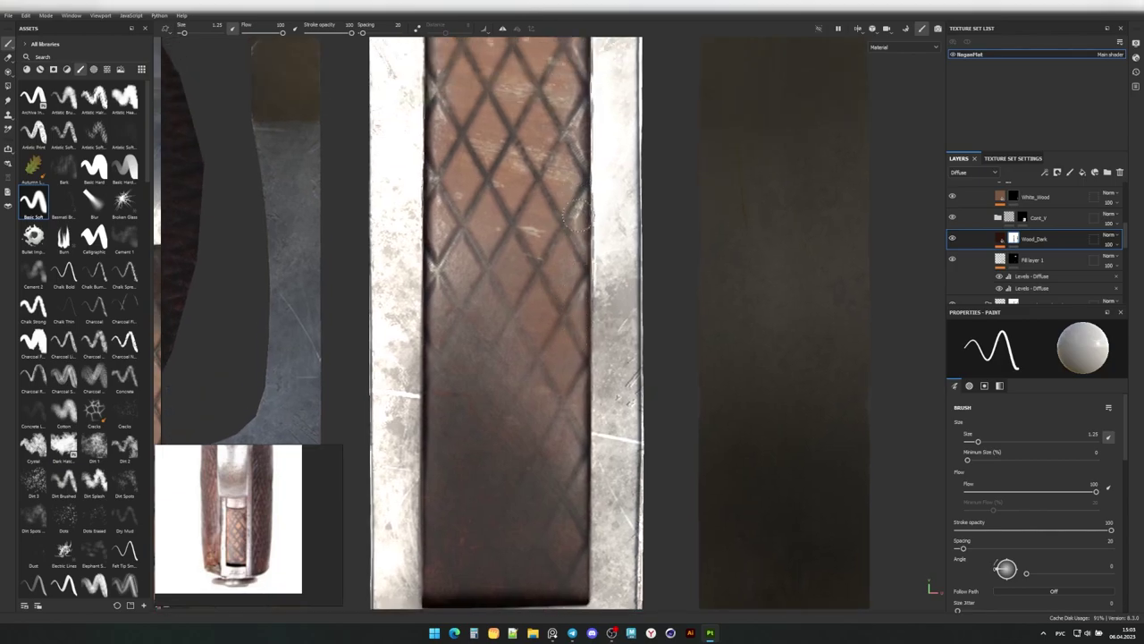
{"action": "key", "text": "F2"}
Orbit around the wooden grip to inspect both ends of the metal strap.
{"action": "scroll", "coordinate": [629, 295], "scroll_direction": "up", "scroll_amount": 5}
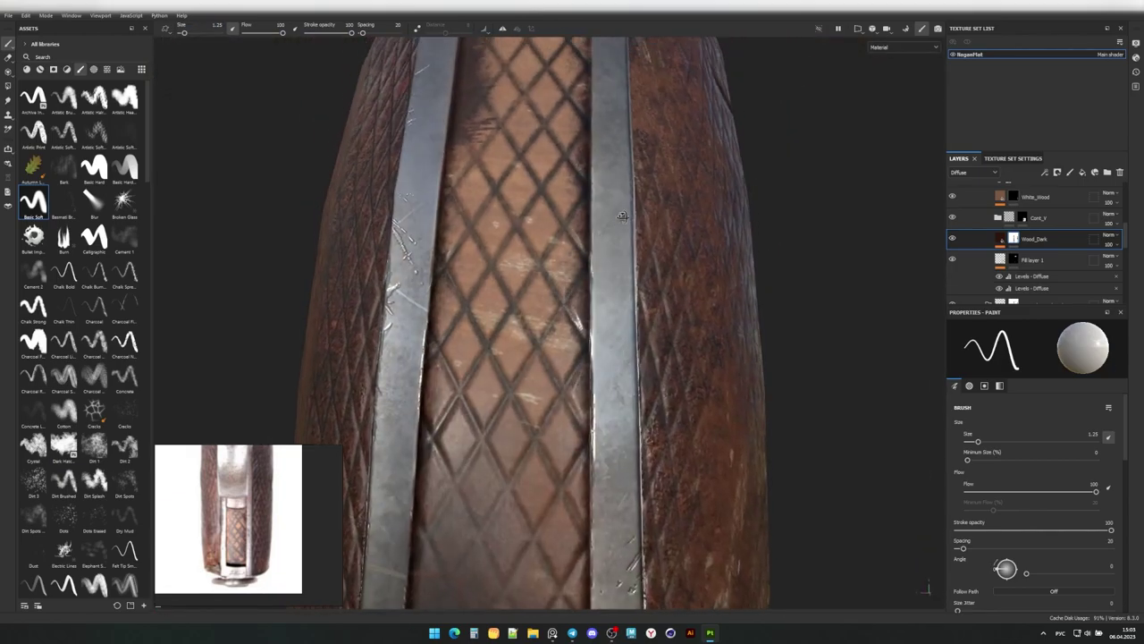
{"action": "scroll", "coordinate": [629, 295], "scroll_direction": "up", "scroll_amount": 2}
{"action": "scroll", "coordinate": [622, 309], "scroll_direction": "up", "scroll_amount": 3}
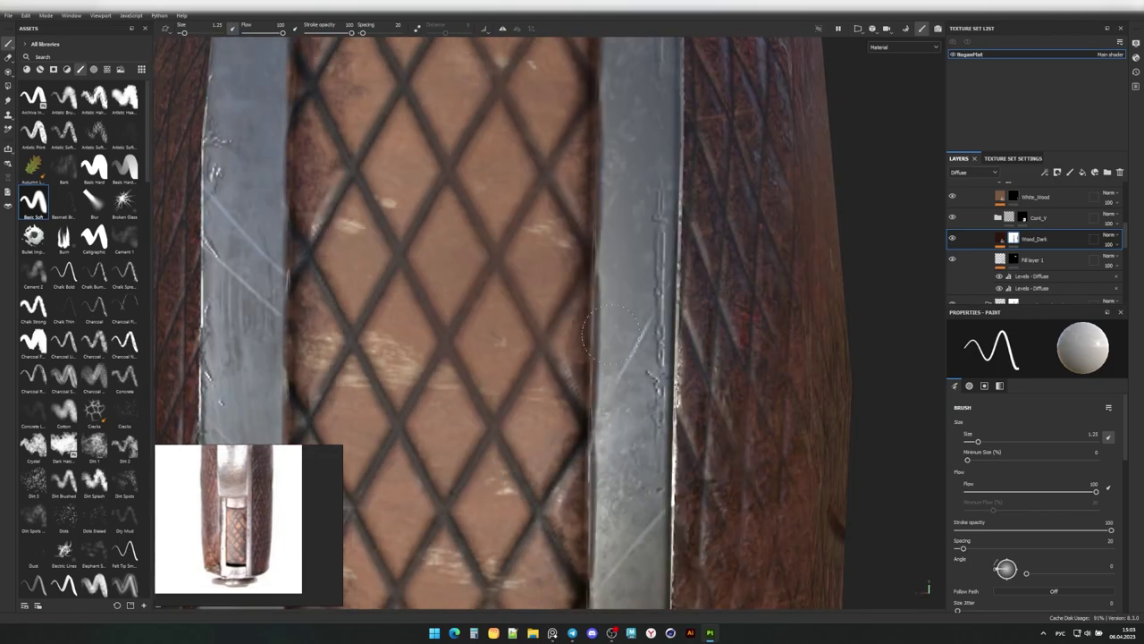
{"action": "left_click_drag", "start_coordinate": [611, 456], "coordinate": [649, 145], "text": "alt"}
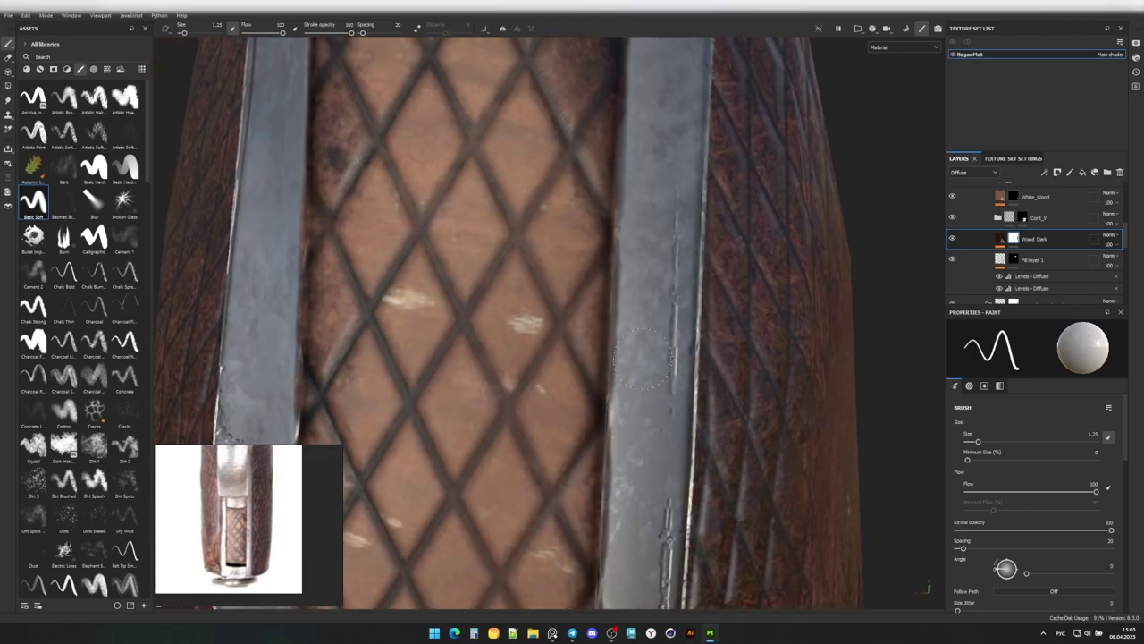
{"action": "left_click_drag", "start_coordinate": [642, 357], "coordinate": [641, 233], "text": "alt"}
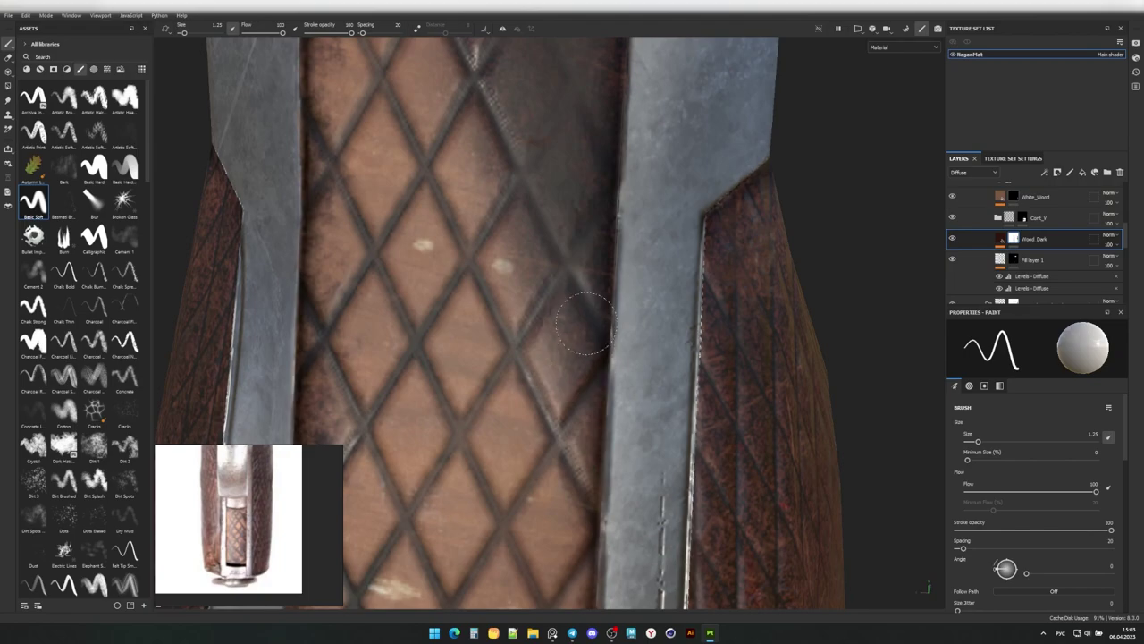
{"action": "left_click_drag", "start_coordinate": [583, 323], "coordinate": [630, 429], "text": "alt"}
{"action": "left_click_drag", "start_coordinate": [625, 222], "coordinate": [567, 169], "text": "alt"}
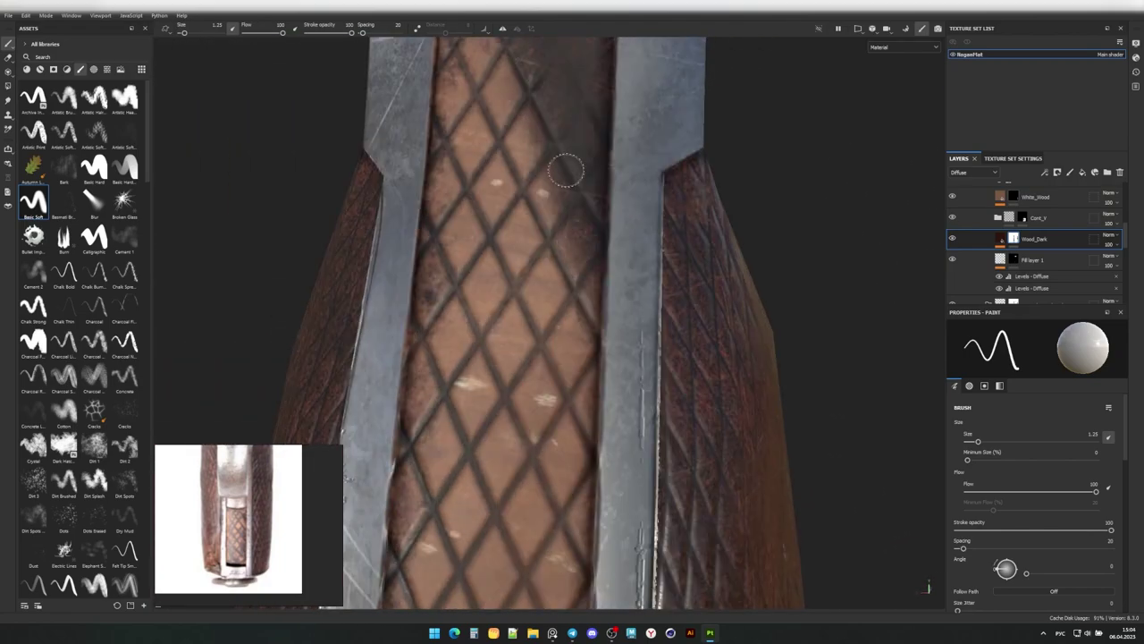
{"action": "scroll", "coordinate": [1025, 231], "scroll_direction": "up", "scroll_amount": 2}
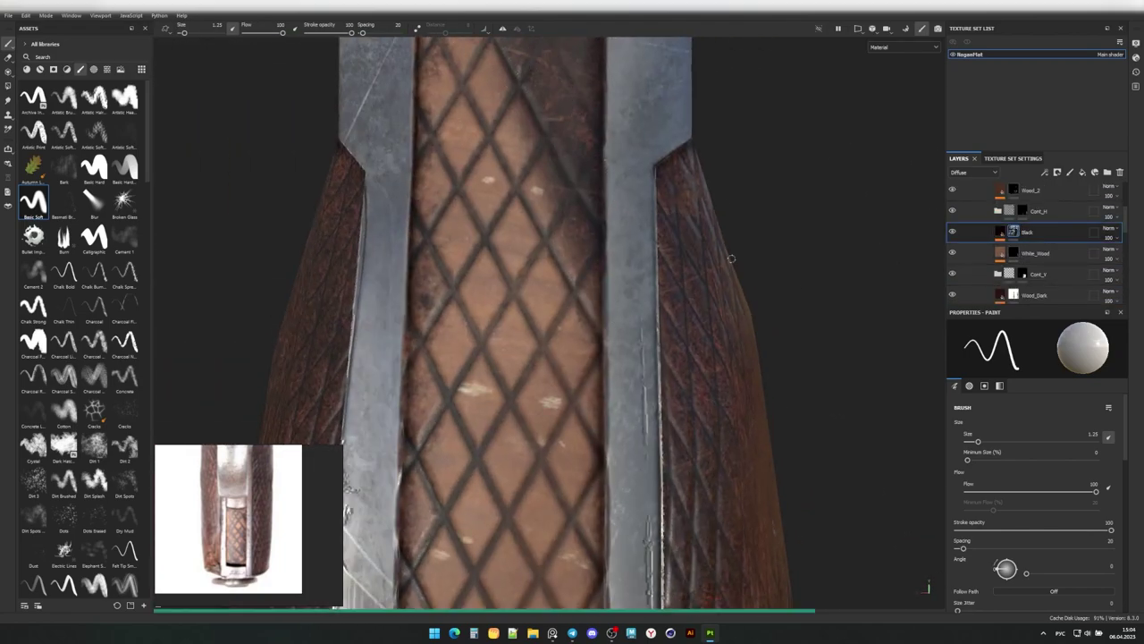
Paint dark shading onto the grip wood on the White_Wood and Wood_2 layers.
{"action": "left_click", "coordinate": [1036, 253]}
{"action": "left_click", "coordinate": [565, 340]}
{"action": "left_click_drag", "start_coordinate": [590, 353], "coordinate": [604, 357], "text": "alt"}
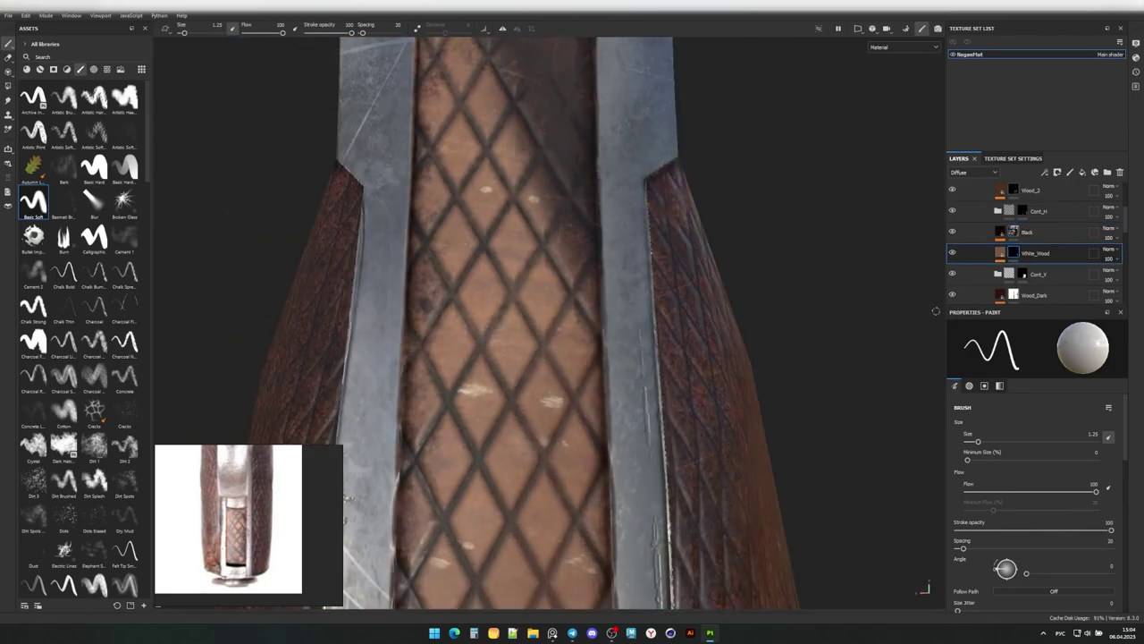
{"action": "scroll", "coordinate": [1017, 260], "scroll_direction": "up", "scroll_amount": 1}
{"action": "left_click", "coordinate": [1028, 217]}
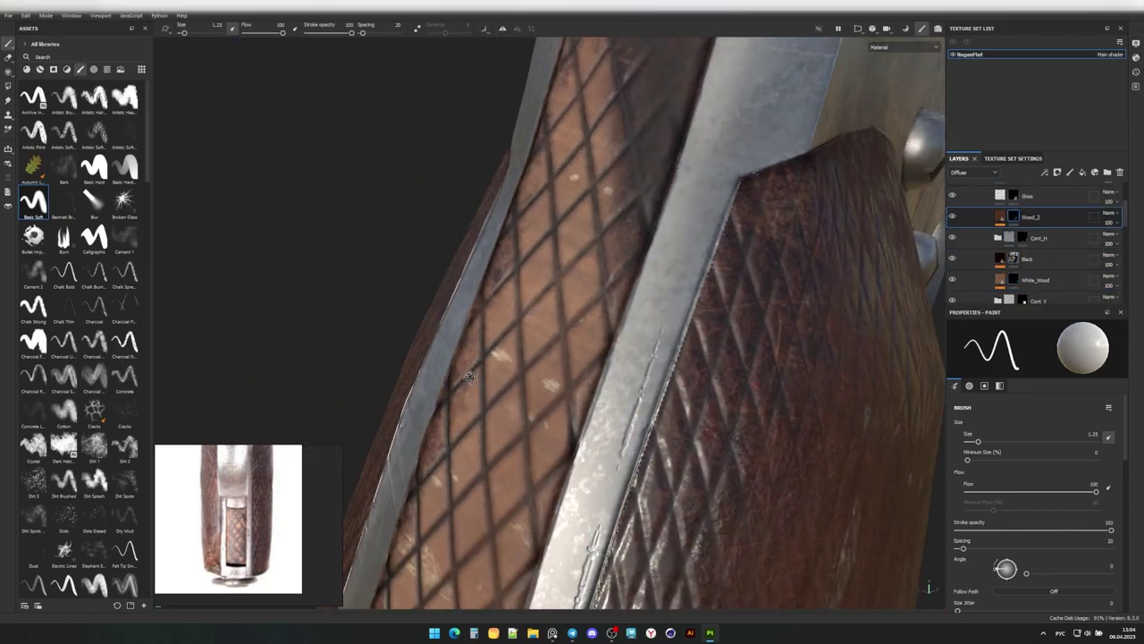
{"action": "left_click_drag", "start_coordinate": [609, 447], "coordinate": [611, 476], "text": "alt"}
{"action": "scroll", "coordinate": [609, 455], "scroll_direction": "down", "scroll_amount": 3}
{"action": "scroll", "coordinate": [609, 456], "scroll_direction": "up", "scroll_amount": 3}
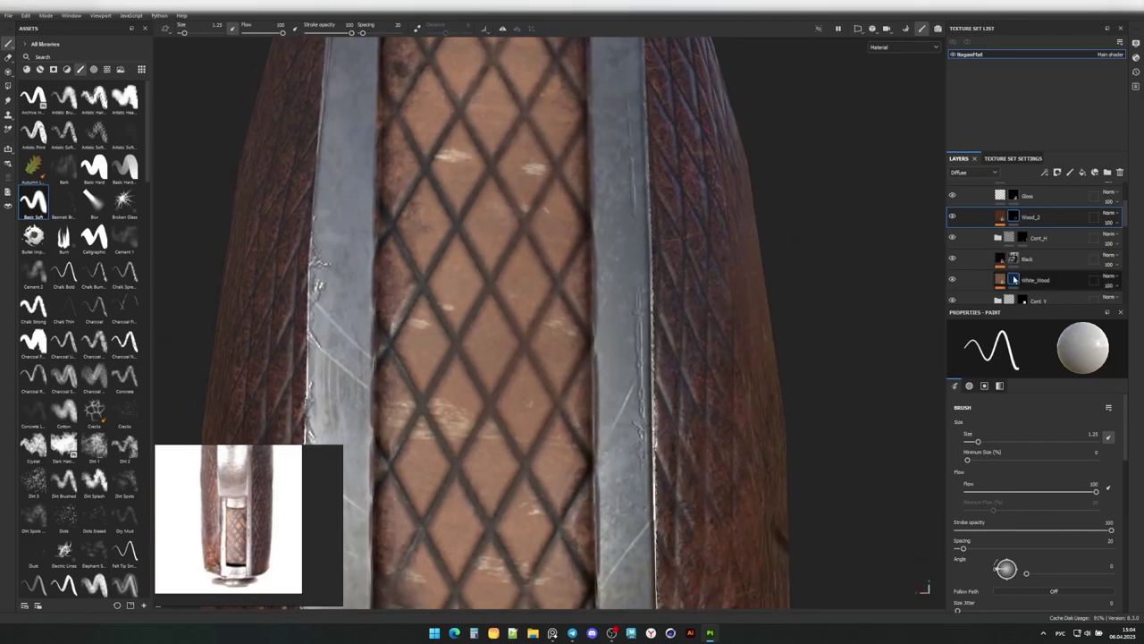
{"action": "right_click", "coordinate": [612, 481], "text": "ctrl+alt"}
{"action": "mouse_move", "coordinate": [613, 304]}
{"action": "left_mouse_down", "text": "alt"}
{"action": "mouse_move", "coordinate": [467, 332]}
{"action": "mouse_move", "coordinate": [763, 169]}
{"action": "mouse_move", "coordinate": [650, 284]}
{"action": "left_mouse_up", "text": "alt"}
Paint dark strokes along the strip's right end on Wood_Dark in the UV view.
{"action": "key", "text": "F2"}
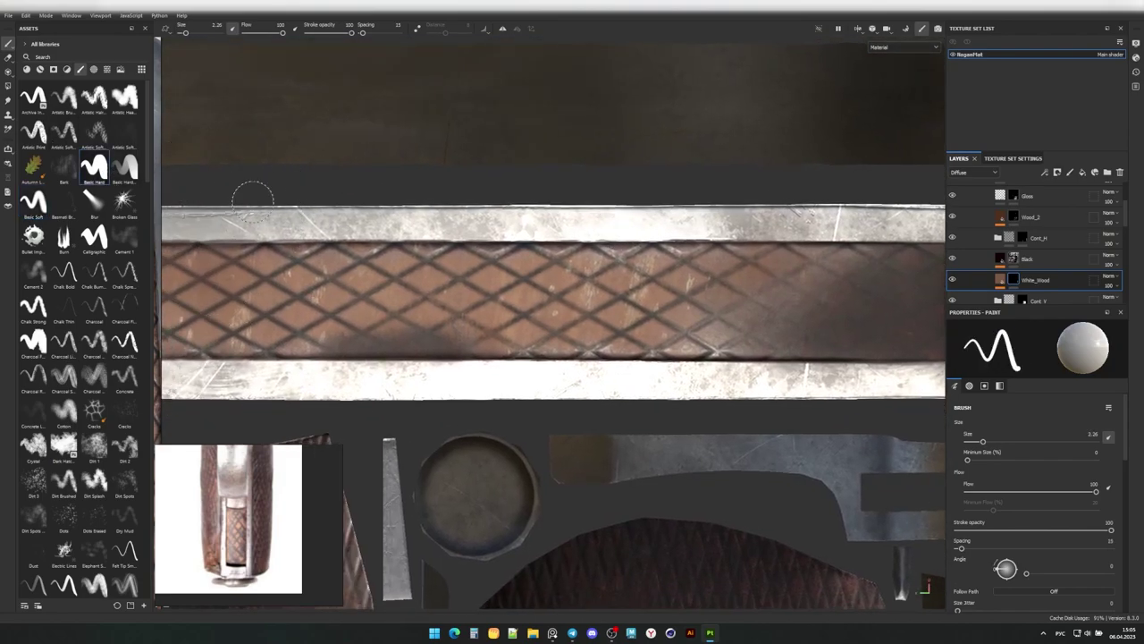
{"action": "middle_click_drag", "start_coordinate": [845, 234], "coordinate": [804, 174]}
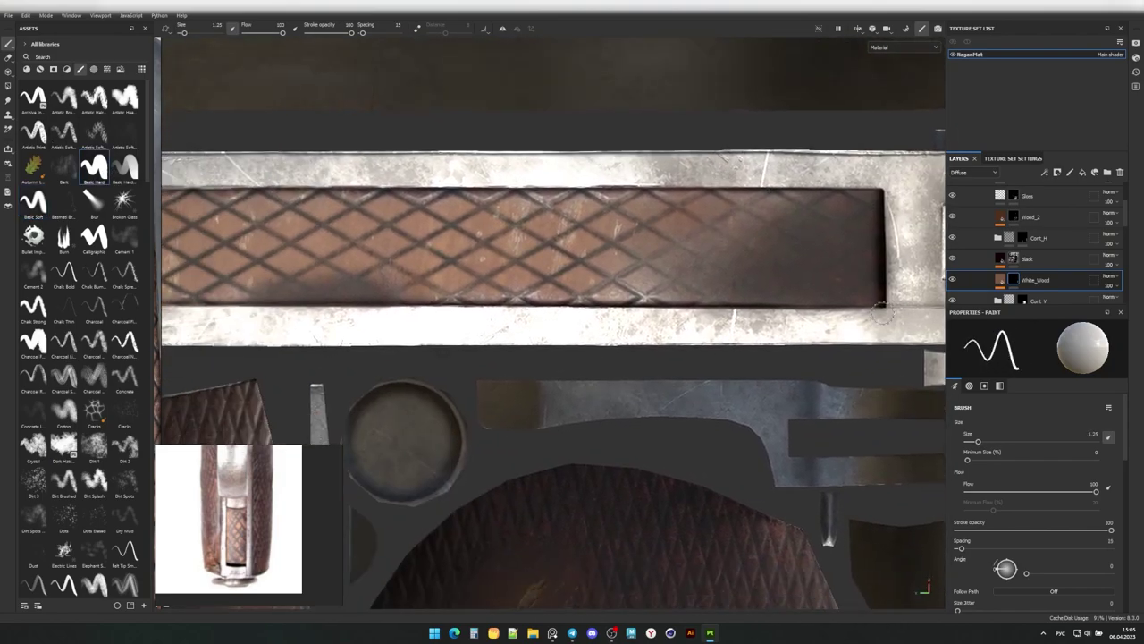
{"action": "middle_click_drag", "start_coordinate": [892, 321], "coordinate": [891, 299]}
{"action": "right_click", "coordinate": [891, 301], "text": "ctrl+shift"}
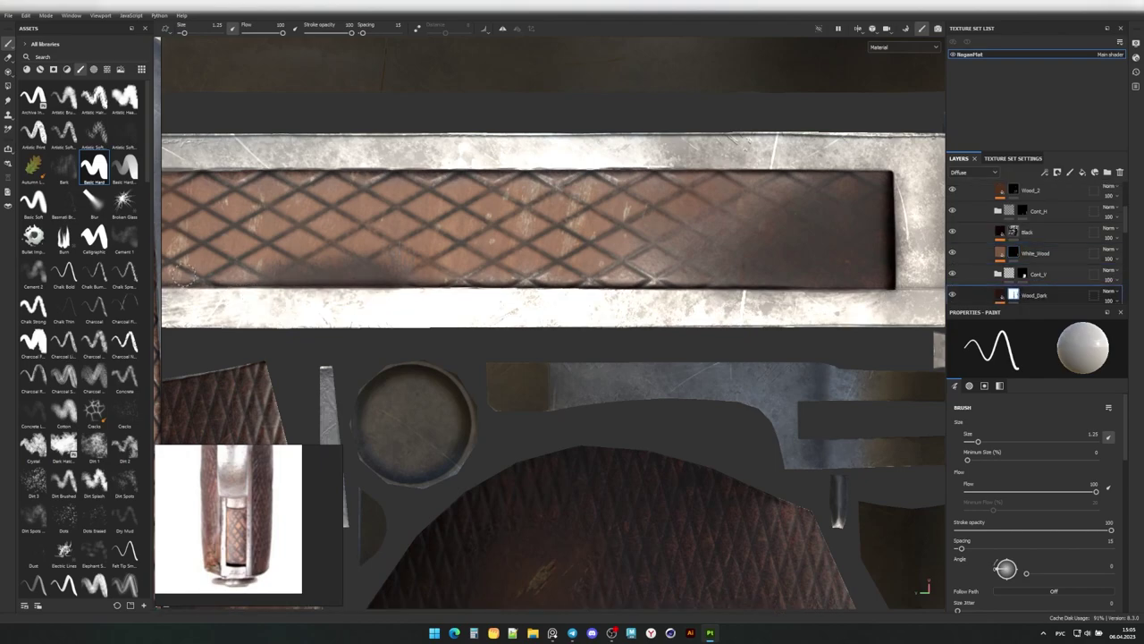
{"action": "middle_click_drag", "start_coordinate": [358, 268], "coordinate": [827, 304]}
{"action": "key", "text": "F2"}
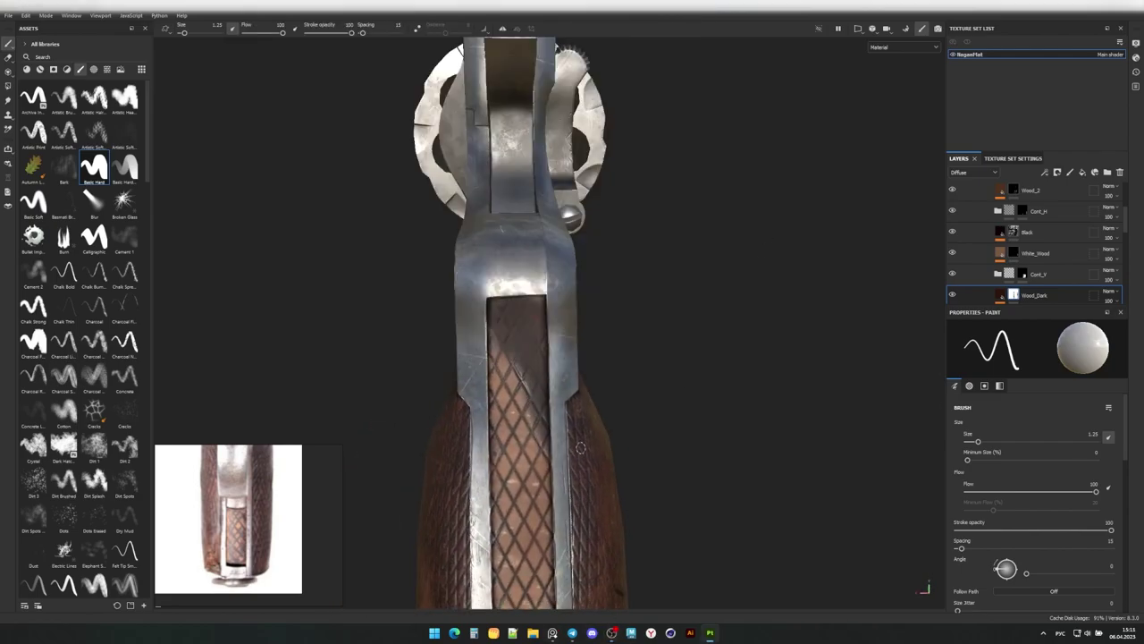
Delete the Hand layer's Color selection effect and return to brush painting on the grip.
{"action": "left_click_drag", "start_coordinate": [621, 243], "coordinate": [573, 295], "text": "alt"}
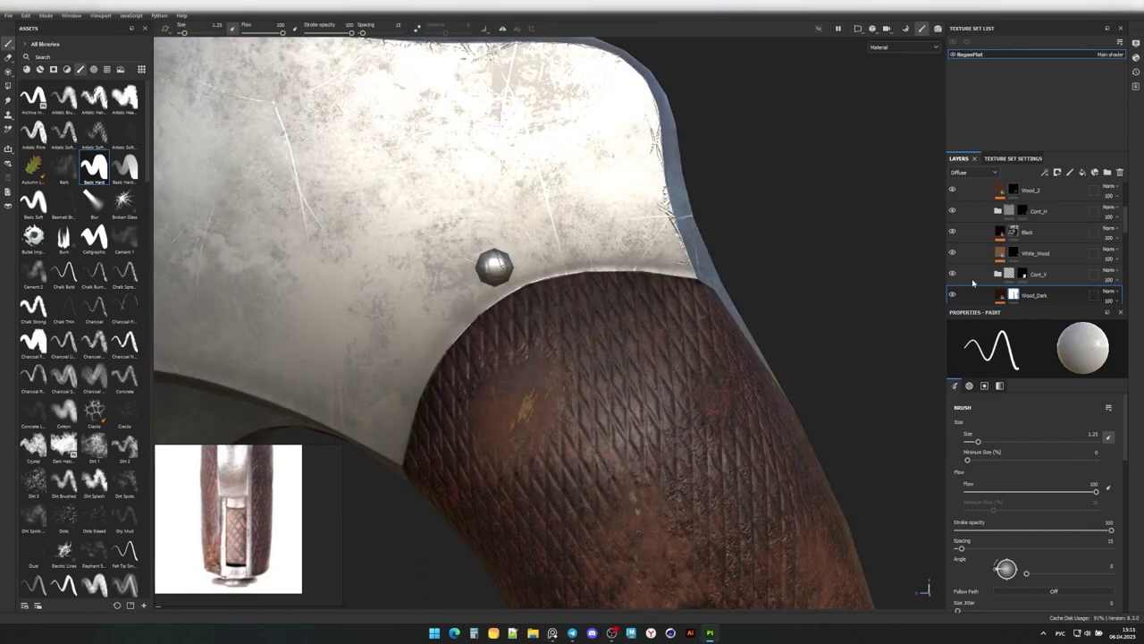
{"action": "left_click", "coordinate": [1006, 251]}
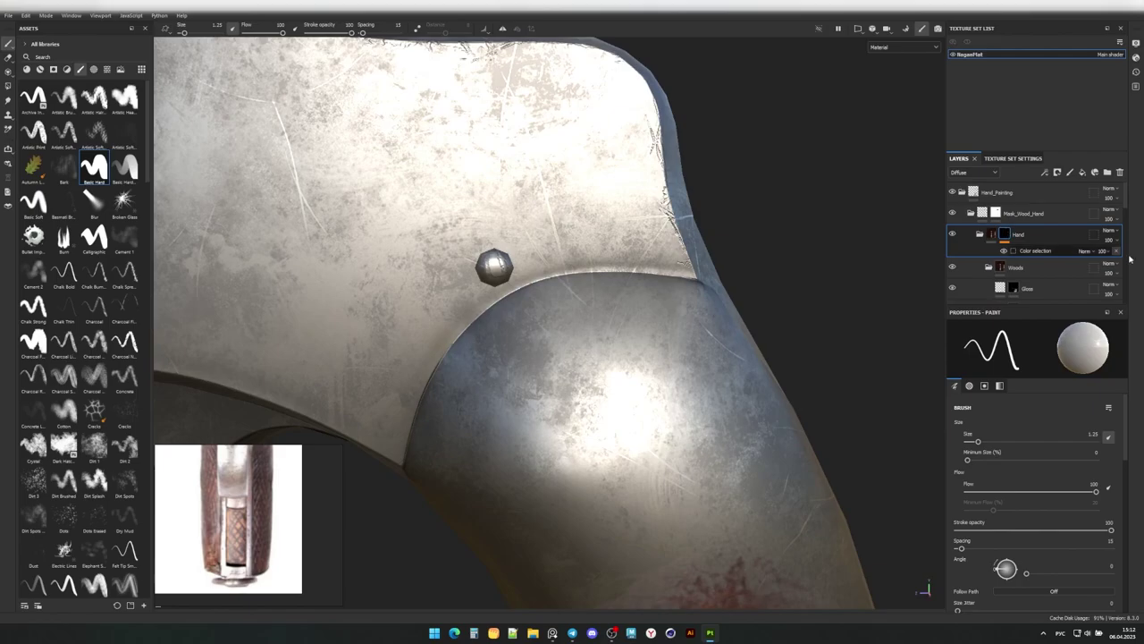
{"action": "left_click", "coordinate": [1006, 251]}
{"action": "key", "text": "Delete"}
{"action": "key", "text": "4"}
{"action": "mouse_move", "coordinate": [592, 440]}
{"action": "left_mouse_down", "text": "alt"}
{"action": "mouse_move", "coordinate": [672, 357]}
{"action": "mouse_move", "coordinate": [602, 325]}
{"action": "mouse_move", "coordinate": [327, 266]}
{"action": "mouse_move", "coordinate": [707, 367]}
{"action": "mouse_move", "coordinate": [557, 256]}
{"action": "mouse_move", "coordinate": [603, 370]}
{"action": "mouse_move", "coordinate": [679, 375]}
{"action": "mouse_move", "coordinate": [626, 394]}
{"action": "mouse_move", "coordinate": [853, 419]}
{"action": "mouse_move", "coordinate": [698, 312]}
{"action": "left_mouse_up", "text": "alt"}
{"action": "key", "text": "1"}
{"action": "right_click_drag", "start_coordinate": [698, 312], "coordinate": [616, 390], "text": "alt"}
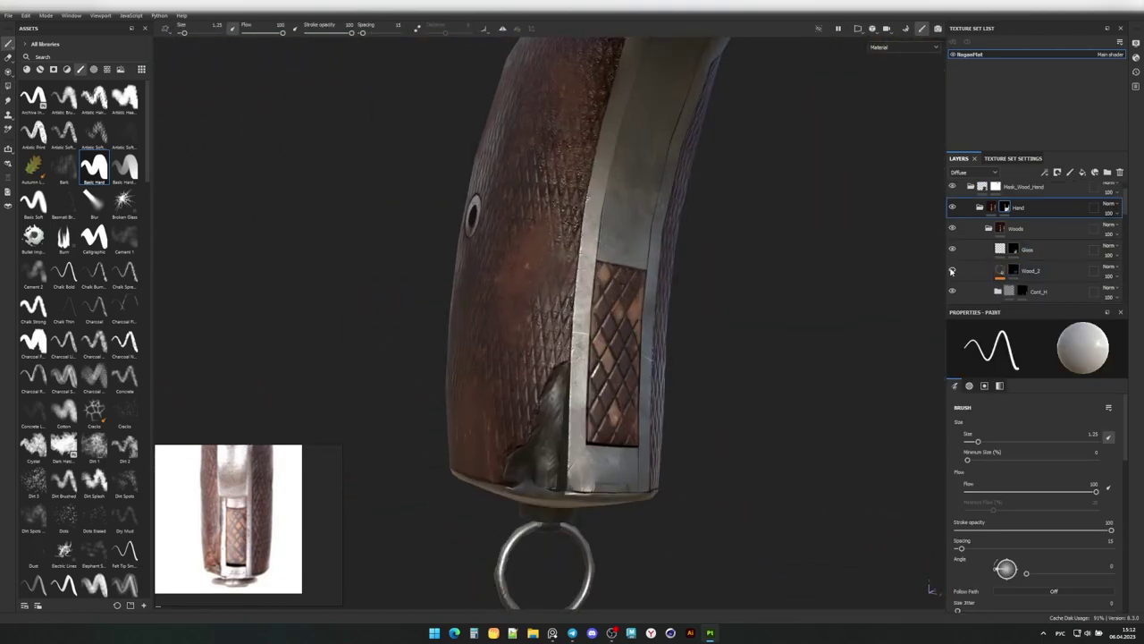
Pick the Cement 2 brush, make Wood_2 active and check the grip mask with Polygon Fill.
{"action": "left_click", "coordinate": [33, 268]}
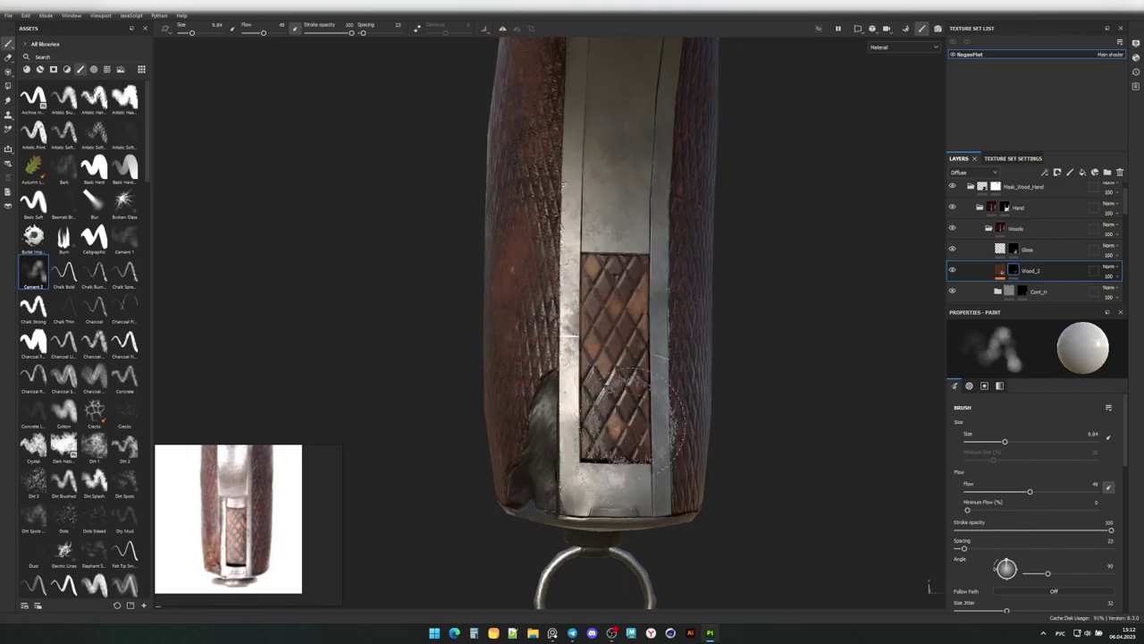
{"action": "mouse_move", "coordinate": [501, 340]}
{"action": "left_mouse_down", "text": "alt"}
{"action": "mouse_move", "coordinate": [465, 330]}
{"action": "mouse_move", "coordinate": [500, 344]}
{"action": "mouse_move", "coordinate": [482, 339]}
{"action": "mouse_move", "coordinate": [552, 452]}
{"action": "left_mouse_up", "text": "alt"}
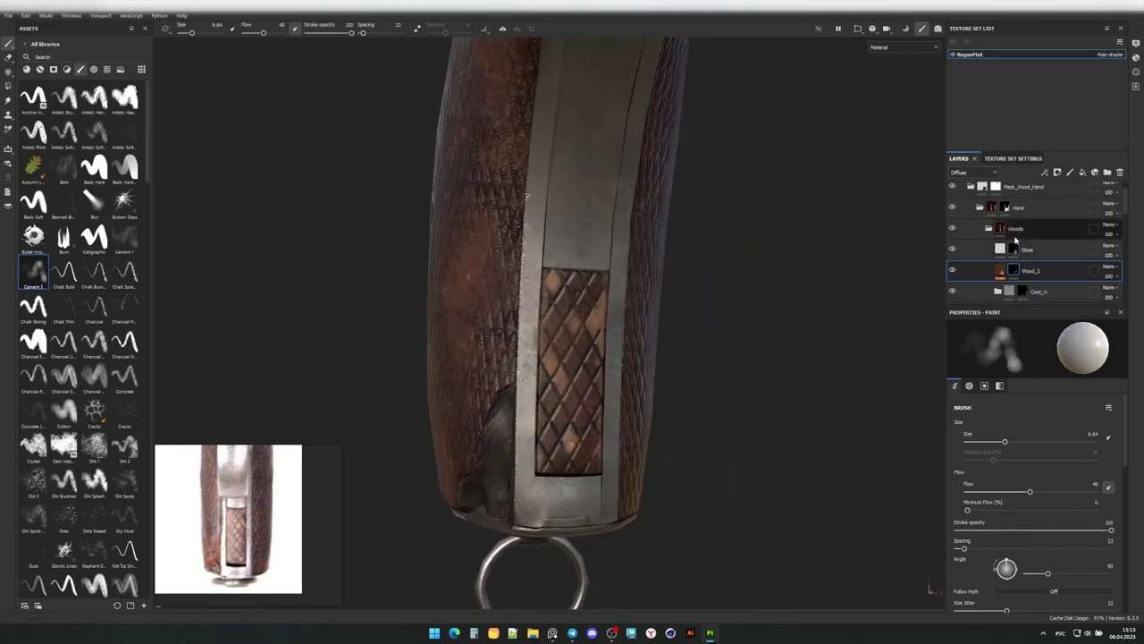
{"action": "mouse_move", "coordinate": [554, 411]}
{"action": "left_mouse_down", "text": "alt"}
{"action": "mouse_move", "coordinate": [576, 473]}
{"action": "mouse_move", "coordinate": [537, 402]}
{"action": "mouse_move", "coordinate": [435, 291]}
{"action": "left_mouse_up", "text": "alt"}
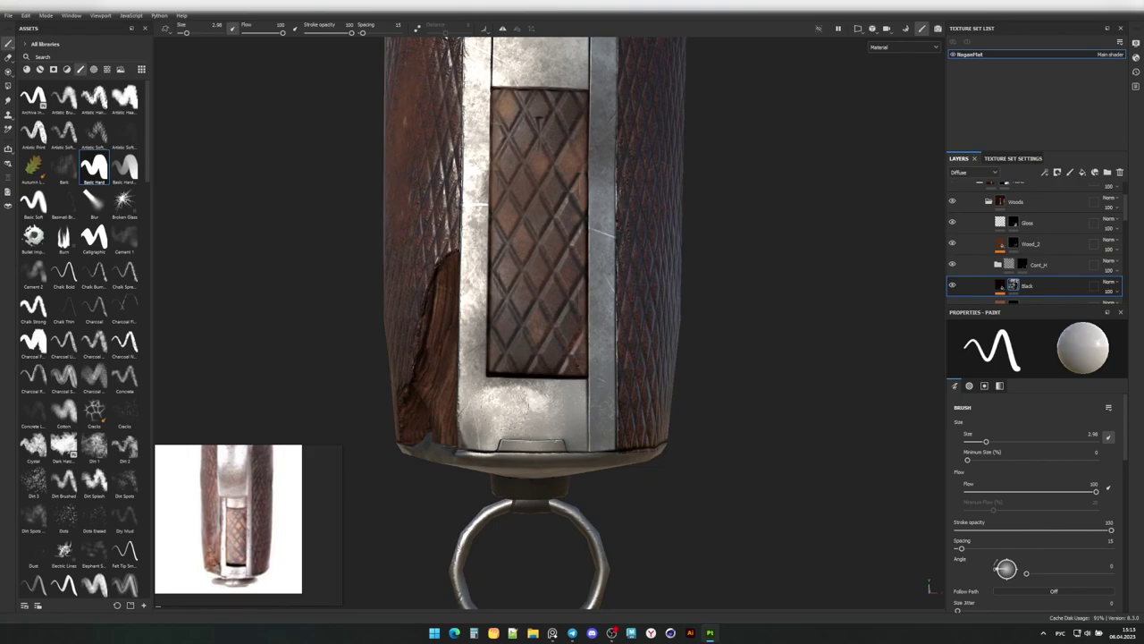
{"action": "key", "text": "4"}
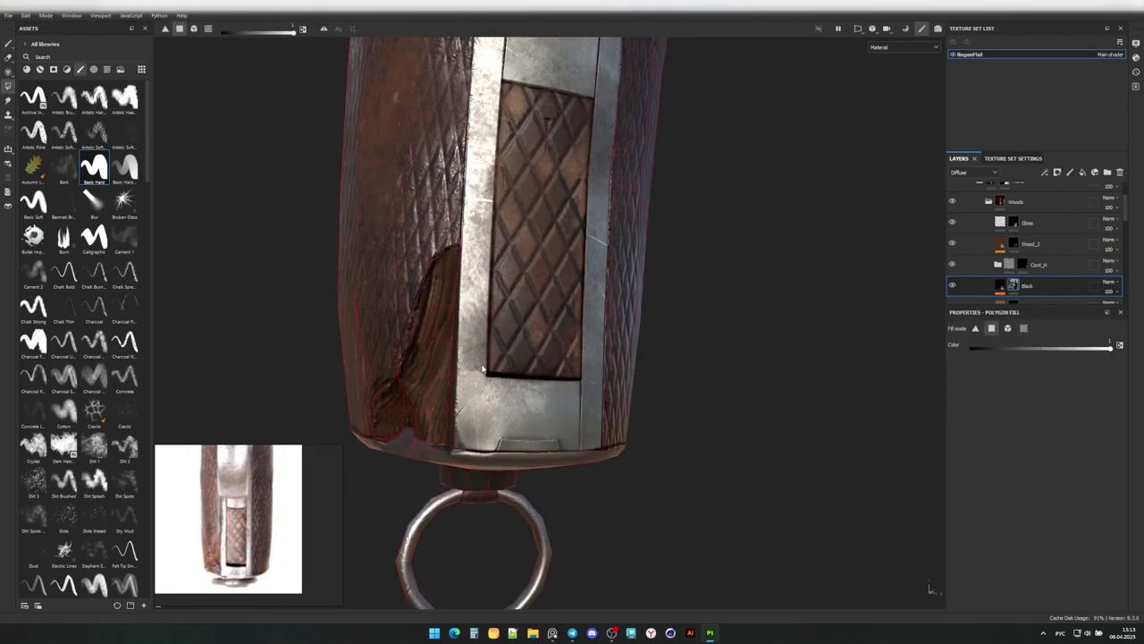
{"action": "mouse_move", "coordinate": [480, 357]}
{"action": "left_mouse_down", "text": "alt"}
{"action": "mouse_move", "coordinate": [611, 409]}
{"action": "mouse_move", "coordinate": [1017, 246]}
{"action": "left_mouse_up", "text": "alt"}
{"action": "left_click", "coordinate": [1017, 246]}
{"action": "mouse_move", "coordinate": [581, 339]}
{"action": "left_mouse_down", "text": "alt"}
{"action": "mouse_move", "coordinate": [560, 358]}
{"action": "mouse_move", "coordinate": [626, 349]}
{"action": "left_mouse_up", "text": "alt"}
{"action": "key", "text": "1"}
Paint Cement 2 wear over the checkered inset, rechecking the mask from several grip angles.
{"action": "scroll", "coordinate": [572, 313], "scroll_direction": "up", "scroll_amount": 5}
{"action": "left_click", "coordinate": [33, 268]}
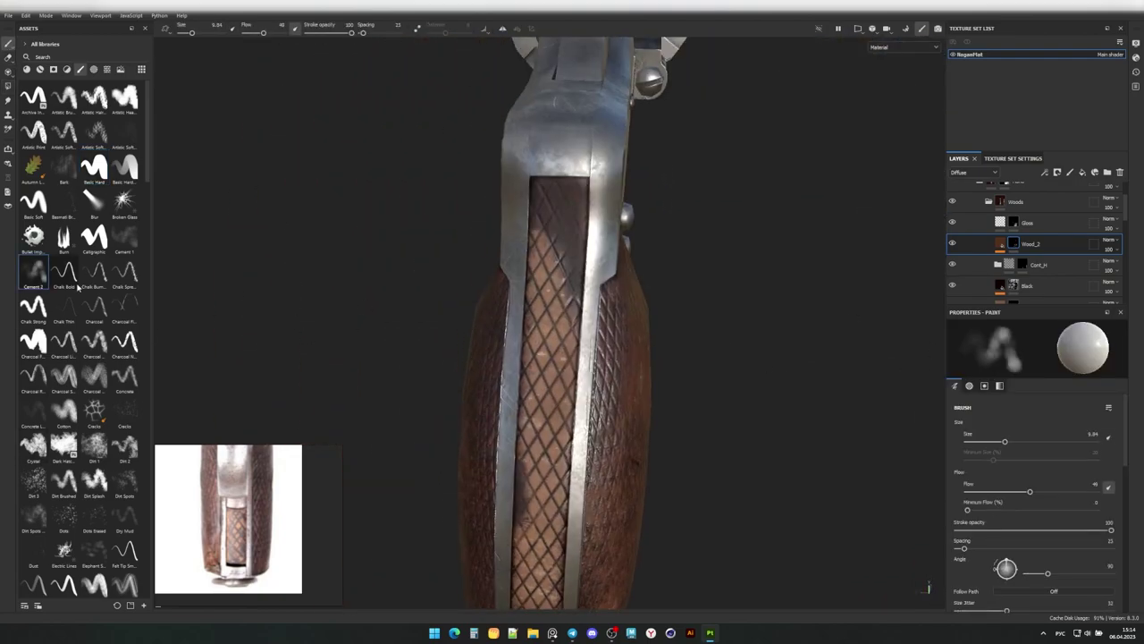
{"action": "mouse_move", "coordinate": [557, 211]}
{"action": "left_mouse_down", "text": "alt"}
{"action": "mouse_move", "coordinate": [565, 292]}
{"action": "mouse_move", "coordinate": [543, 436]}
{"action": "mouse_move", "coordinate": [716, 376]}
{"action": "left_mouse_up", "text": "alt"}
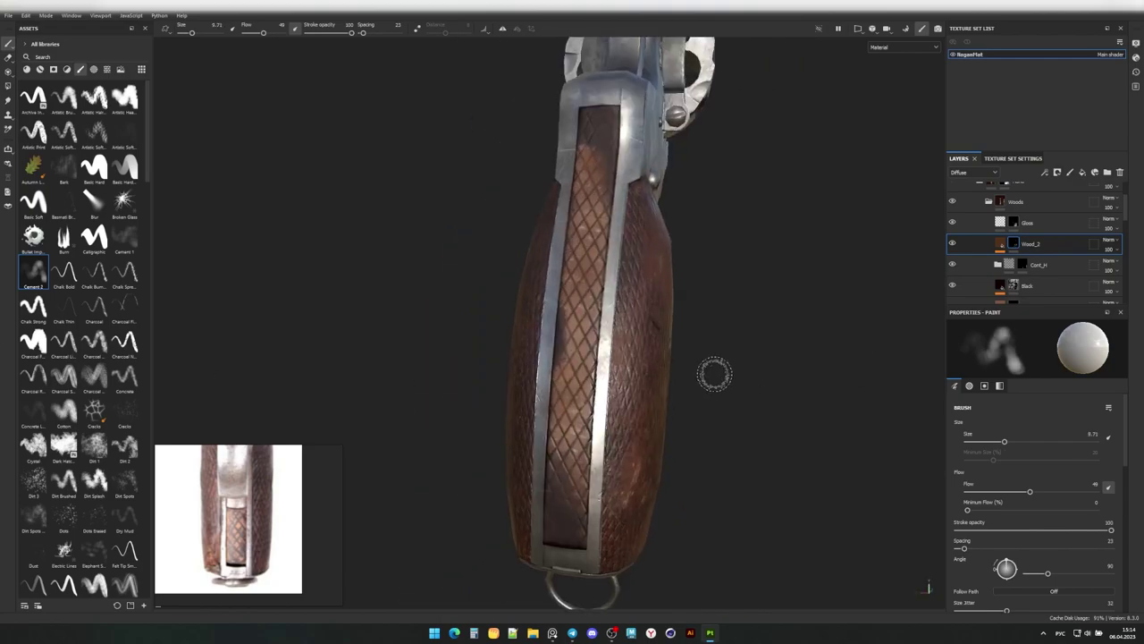
{"action": "left_click_drag", "start_coordinate": [595, 321], "coordinate": [612, 451], "text": "alt"}
{"action": "key", "text": "4"}
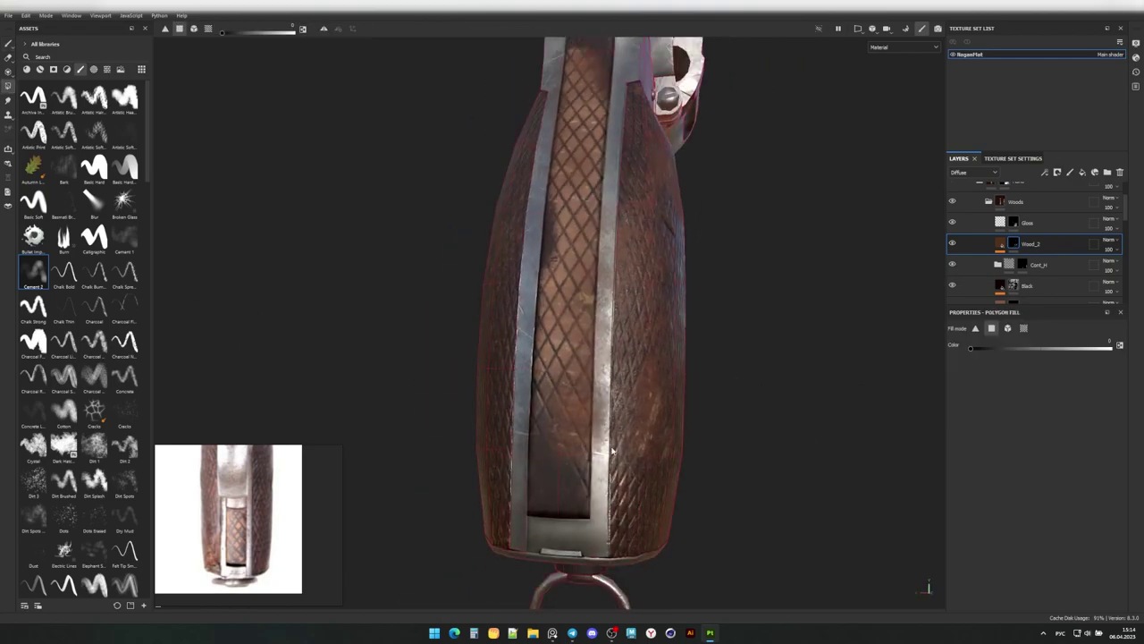
{"action": "left_click_drag", "start_coordinate": [619, 156], "coordinate": [569, 285], "text": "alt"}
{"action": "left_click_drag", "start_coordinate": [623, 184], "coordinate": [613, 441], "text": "alt"}
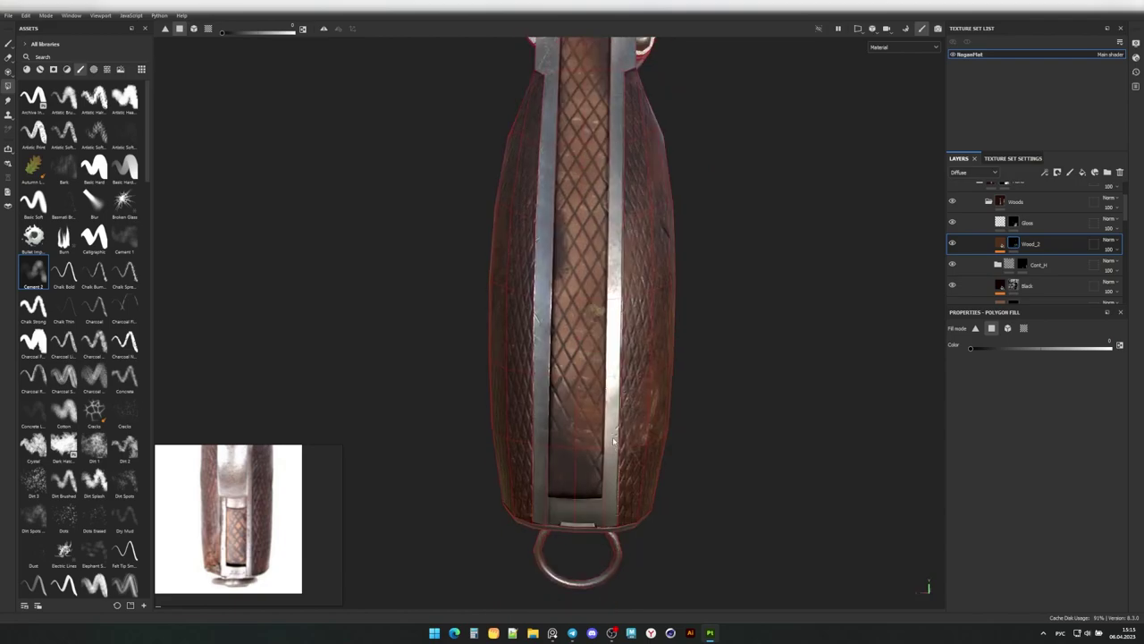
{"action": "key", "text": "1"}
{"action": "mouse_move", "coordinate": [238, 142]}
{"action": "left_mouse_down", "text": "alt"}
{"action": "mouse_move", "coordinate": [516, 374]}
{"action": "mouse_move", "coordinate": [582, 408]}
{"action": "mouse_move", "coordinate": [679, 376]}
{"action": "left_mouse_up", "text": "alt"}
Drag White_Wood's Levels – Glossiness midtone down to about 0.359 to dull the light wood.
{"action": "scroll", "coordinate": [1037, 242], "scroll_direction": "down", "scroll_amount": 2}
{"action": "left_click", "coordinate": [1034, 242]}
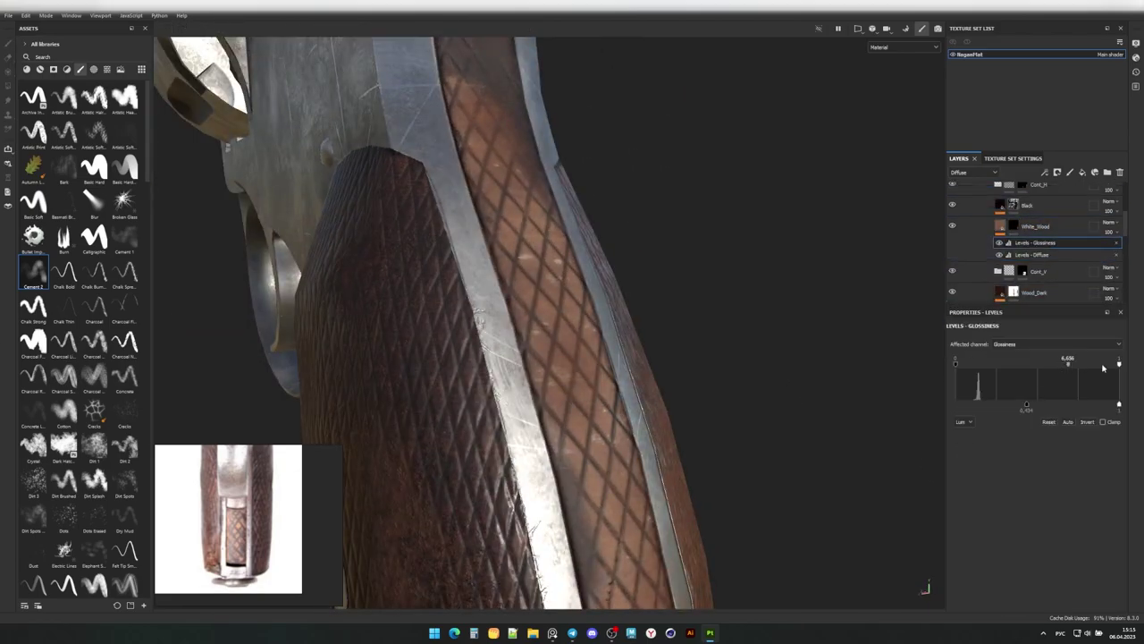
{"action": "key", "text": "f"}
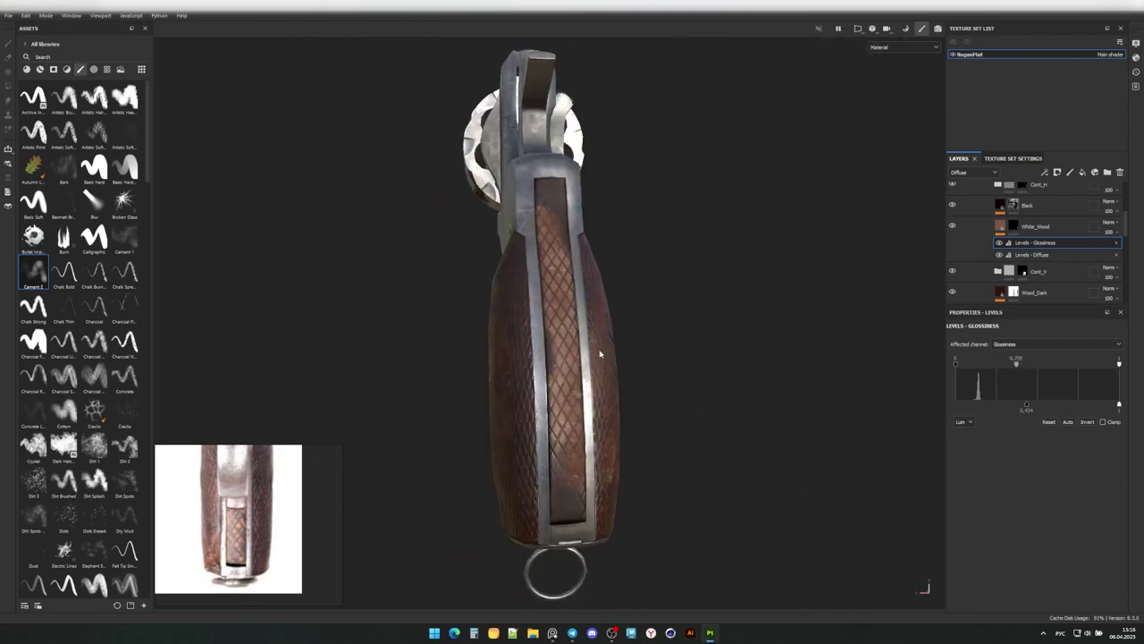
{"action": "left_click_drag", "start_coordinate": [256, 278], "coordinate": [599, 405], "text": "alt"}
{"action": "scroll", "coordinate": [549, 396], "scroll_direction": "up", "scroll_amount": 3}
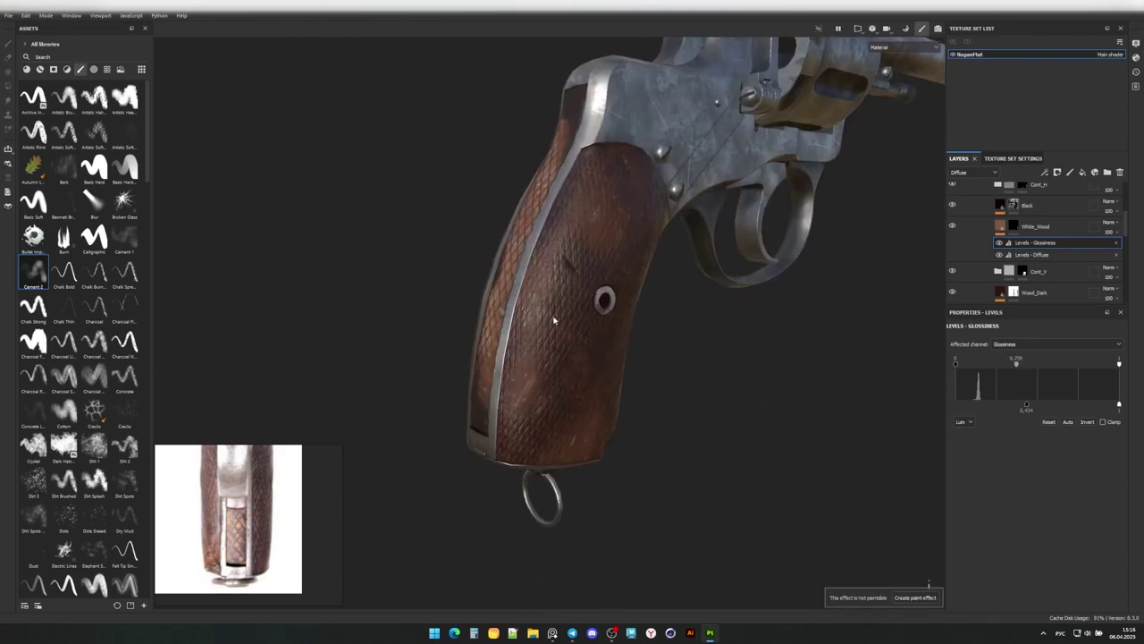
{"action": "mouse_move", "coordinate": [572, 313]}
{"action": "left_mouse_down", "text": "alt"}
{"action": "mouse_move", "coordinate": [666, 304]}
{"action": "mouse_move", "coordinate": [695, 352]}
{"action": "mouse_move", "coordinate": [572, 358]}
{"action": "mouse_move", "coordinate": [599, 371]}
{"action": "mouse_move", "coordinate": [596, 305]}
{"action": "left_mouse_up", "text": "alt"}
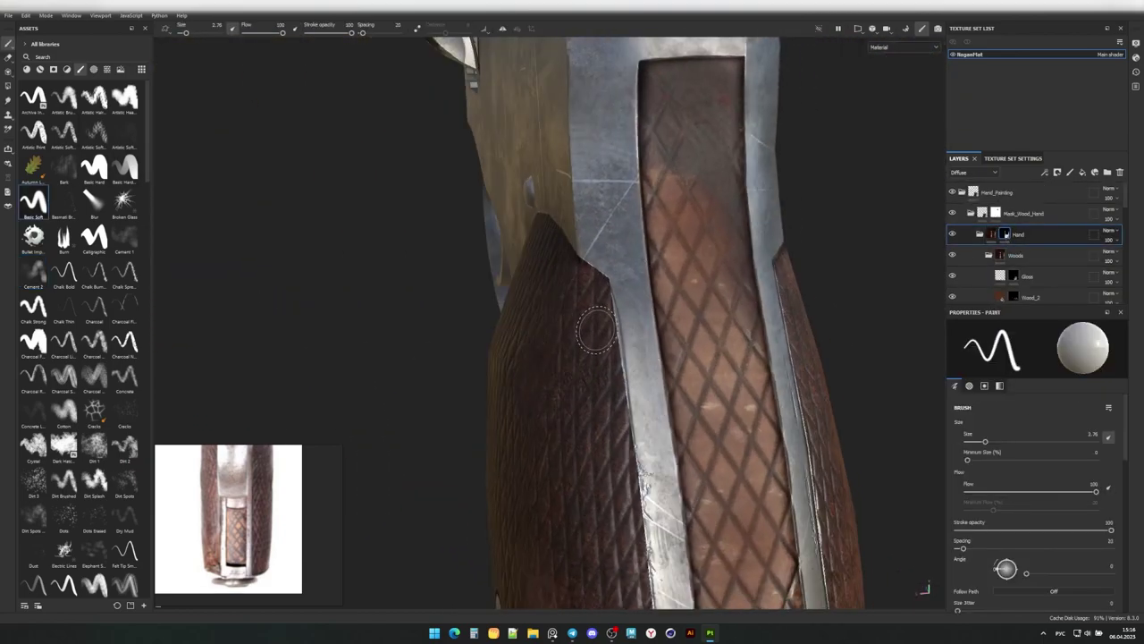
Select the Mask_Wood_Hand mask and the Wood_Dark layer for painting the grip edge.
{"action": "right_click_drag", "start_coordinate": [617, 305], "coordinate": [596, 305], "text": "ctrl"}
{"action": "mouse_move", "coordinate": [623, 326]}
{"action": "left_mouse_down", "text": "alt"}
{"action": "mouse_move", "coordinate": [595, 273]}
{"action": "mouse_move", "coordinate": [626, 403]}
{"action": "left_mouse_up", "text": "alt"}
{"action": "right_click_drag", "start_coordinate": [644, 402], "coordinate": [626, 402], "text": "ctrl"}
{"action": "mouse_move", "coordinate": [625, 402]}
{"action": "left_mouse_down", "text": "alt"}
{"action": "mouse_move", "coordinate": [638, 454]}
{"action": "mouse_move", "coordinate": [617, 429]}
{"action": "left_mouse_up", "text": "alt"}
{"action": "left_click", "coordinate": [997, 214]}
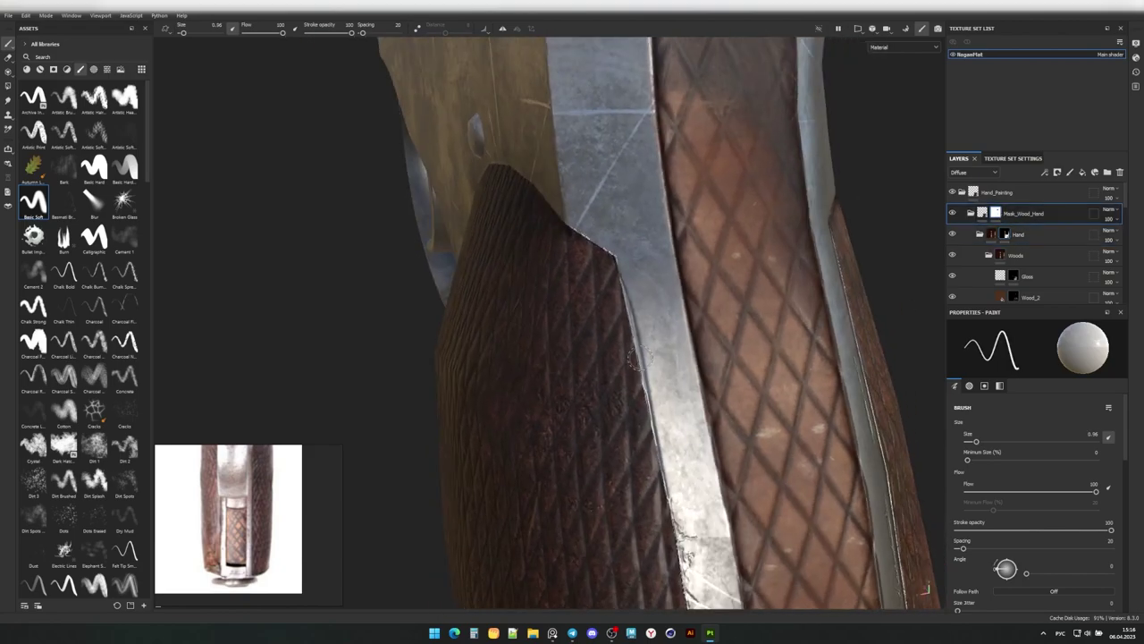
{"action": "left_click", "coordinate": [597, 344], "text": "ctrl+shift"}
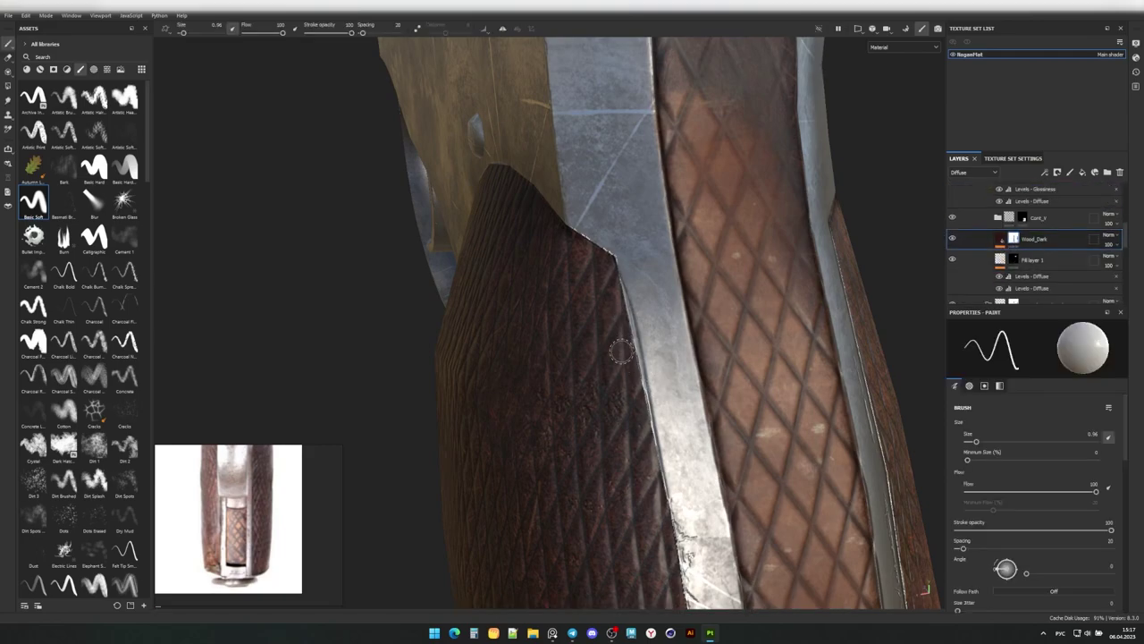
Orbit around the grip to inspect the checkered panel, metal strip and upper screw.
{"action": "scroll", "coordinate": [625, 357], "scroll_direction": "up", "scroll_amount": 2}
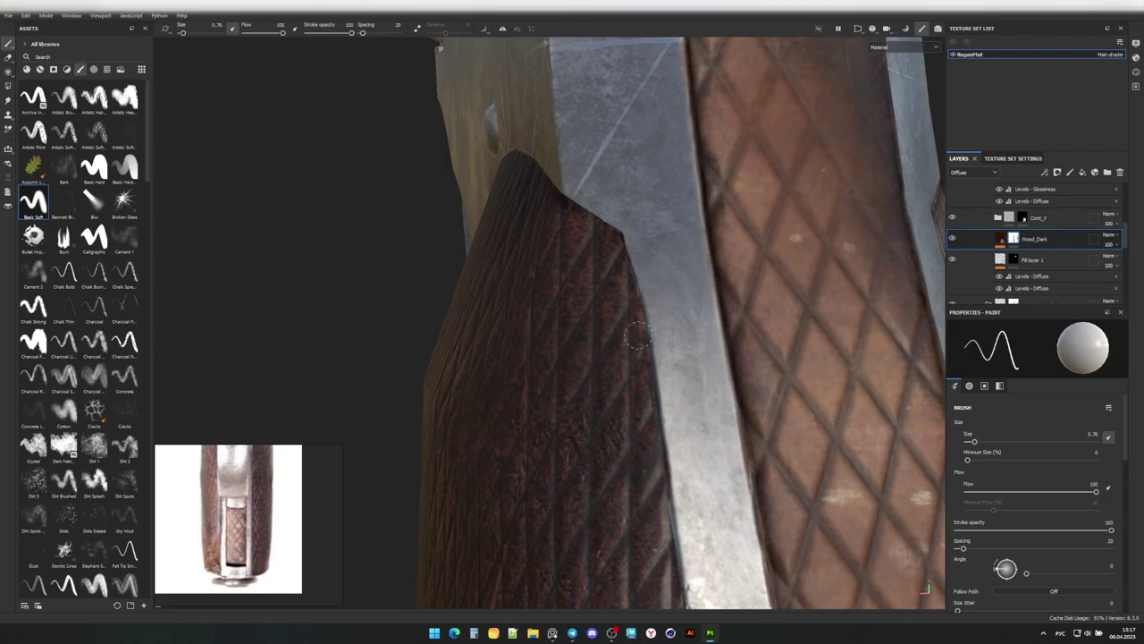
{"action": "left_click_drag", "start_coordinate": [637, 336], "coordinate": [577, 284], "text": "alt"}
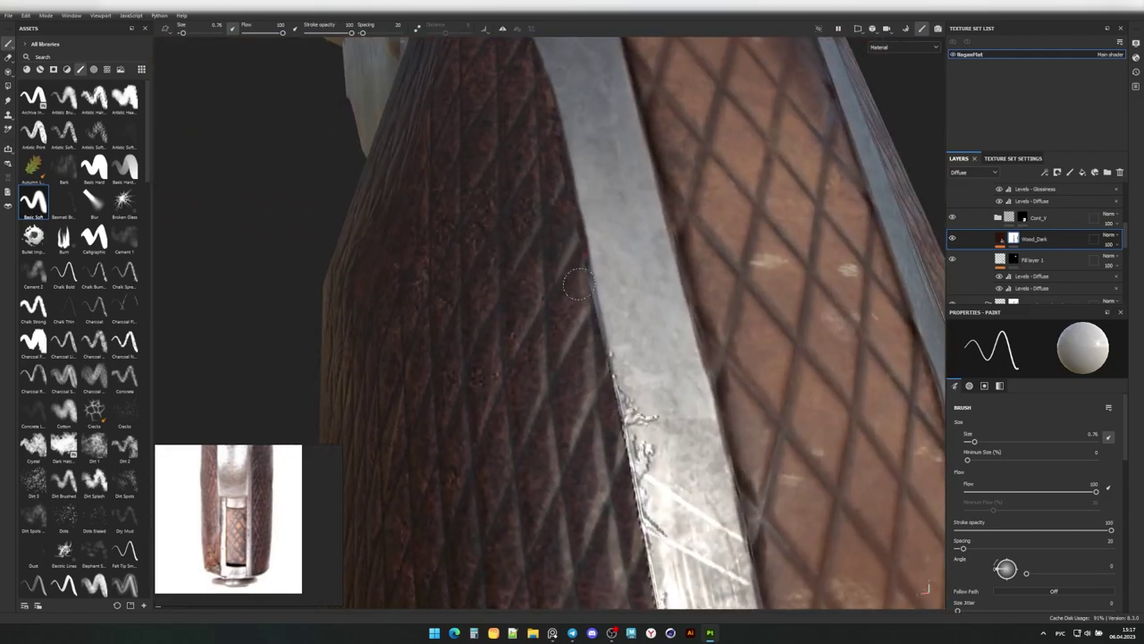
{"action": "mouse_move", "coordinate": [582, 308]}
{"action": "left_mouse_down", "text": "alt"}
{"action": "mouse_move", "coordinate": [626, 358]}
{"action": "mouse_move", "coordinate": [484, 227]}
{"action": "mouse_move", "coordinate": [542, 263]}
{"action": "mouse_move", "coordinate": [544, 191]}
{"action": "left_mouse_up", "text": "alt"}
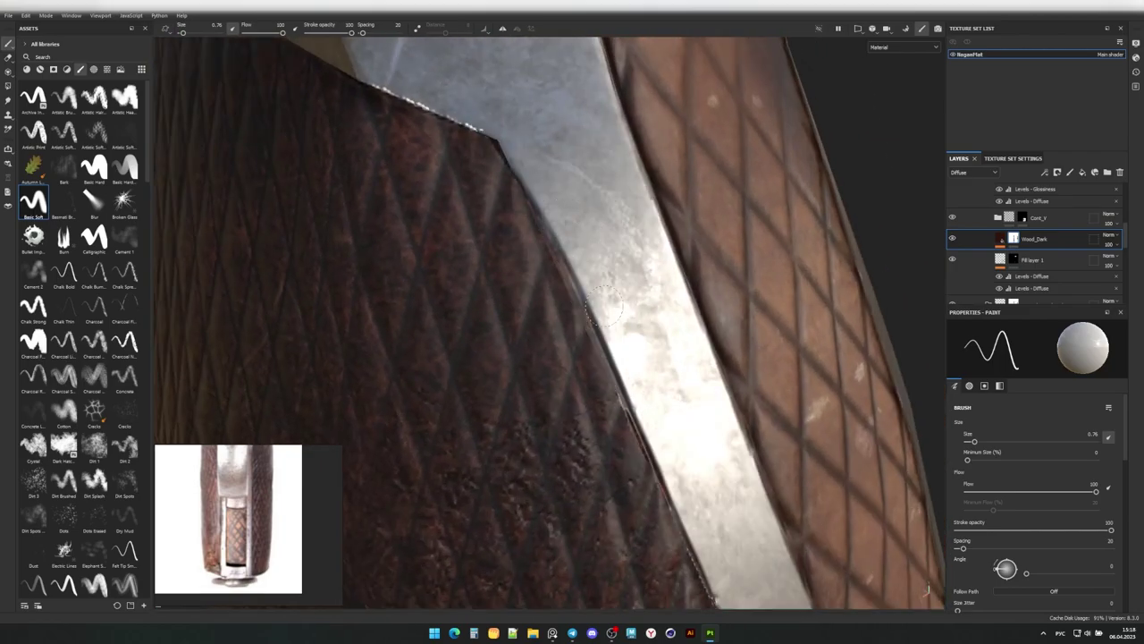
{"action": "mouse_move", "coordinate": [648, 402]}
{"action": "left_mouse_down", "text": "alt"}
{"action": "mouse_move", "coordinate": [634, 334]}
{"action": "mouse_move", "coordinate": [556, 204]}
{"action": "mouse_move", "coordinate": [524, 248]}
{"action": "mouse_move", "coordinate": [542, 260]}
{"action": "mouse_move", "coordinate": [546, 298]}
{"action": "mouse_move", "coordinate": [608, 263]}
{"action": "mouse_move", "coordinate": [592, 260]}
{"action": "mouse_move", "coordinate": [581, 150]}
{"action": "left_mouse_up", "text": "alt"}
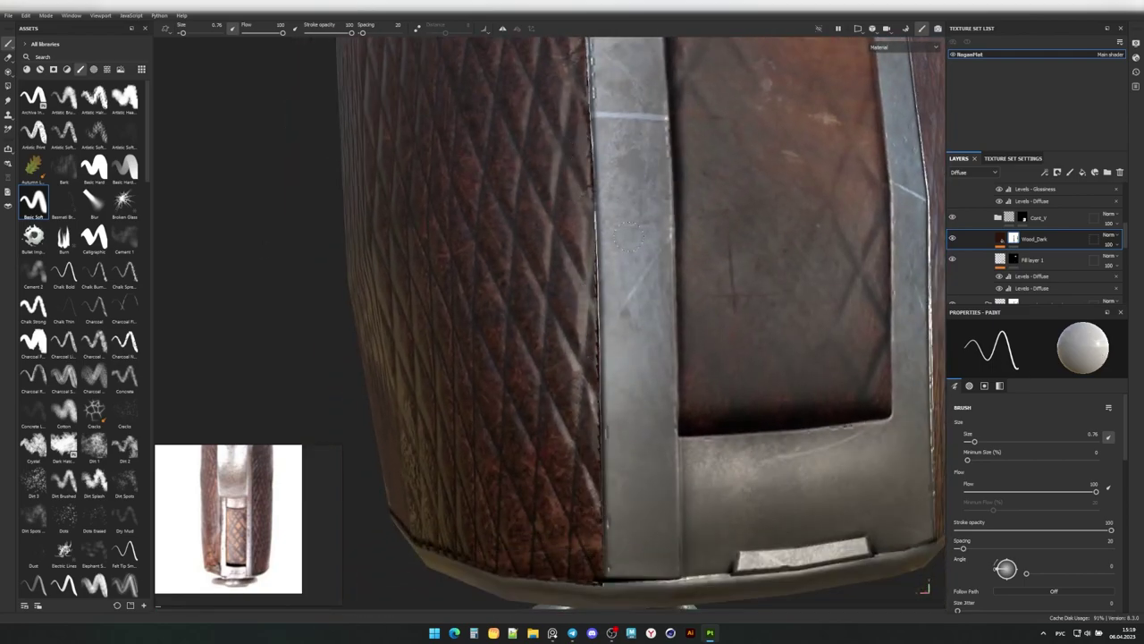
{"action": "left_click_drag", "start_coordinate": [628, 234], "coordinate": [597, 378], "text": "alt"}
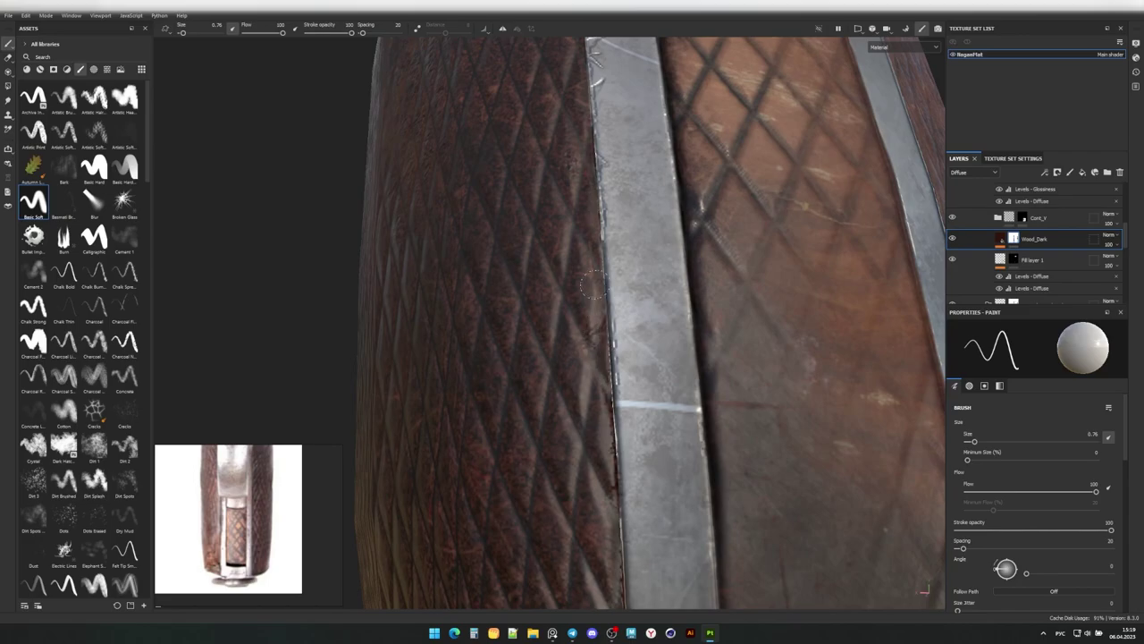
{"action": "mouse_move", "coordinate": [593, 284]}
{"action": "left_mouse_down", "text": "alt"}
{"action": "mouse_move", "coordinate": [576, 530]}
{"action": "mouse_move", "coordinate": [586, 415]}
{"action": "left_mouse_up", "text": "alt"}
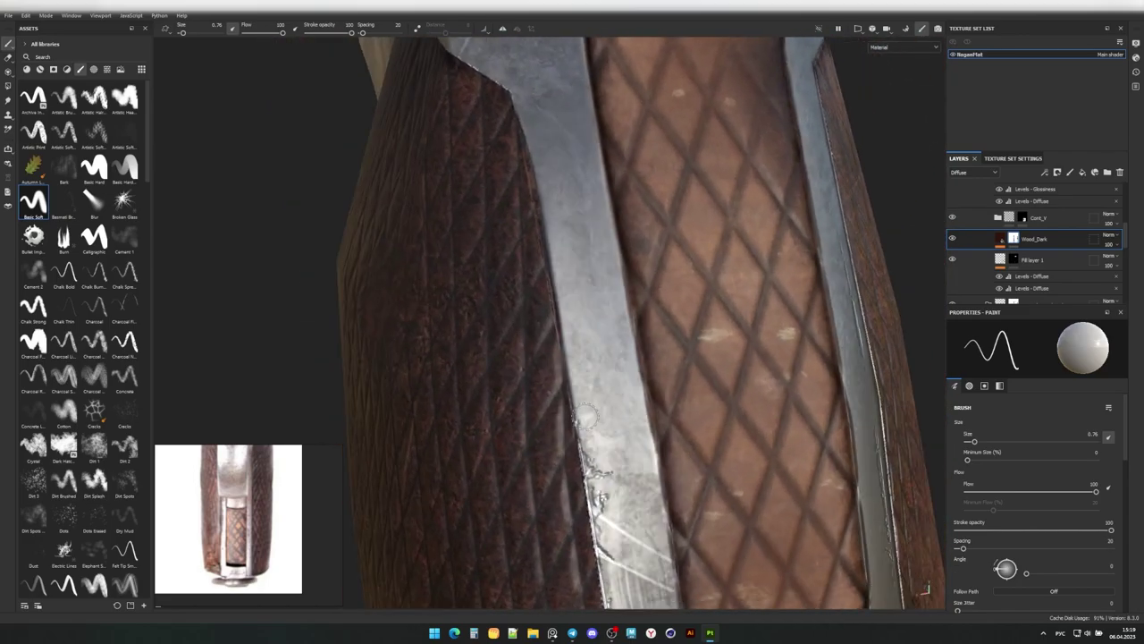
{"action": "left_click_drag", "start_coordinate": [543, 159], "coordinate": [507, 273], "text": "alt"}
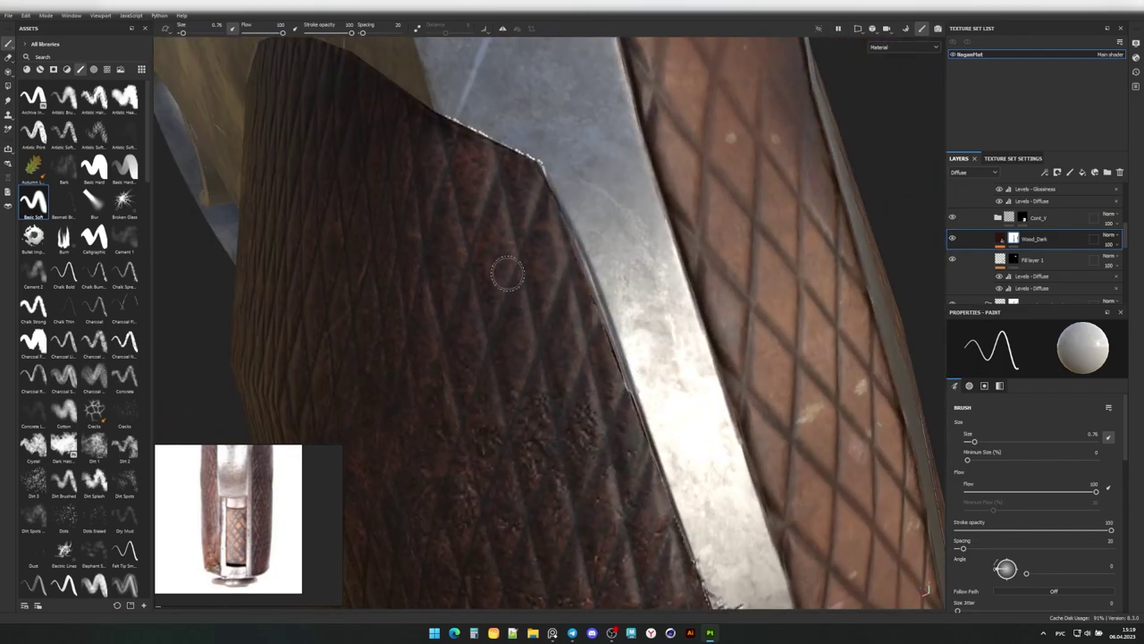
{"action": "left_click_drag", "start_coordinate": [613, 382], "coordinate": [580, 257], "text": "alt"}
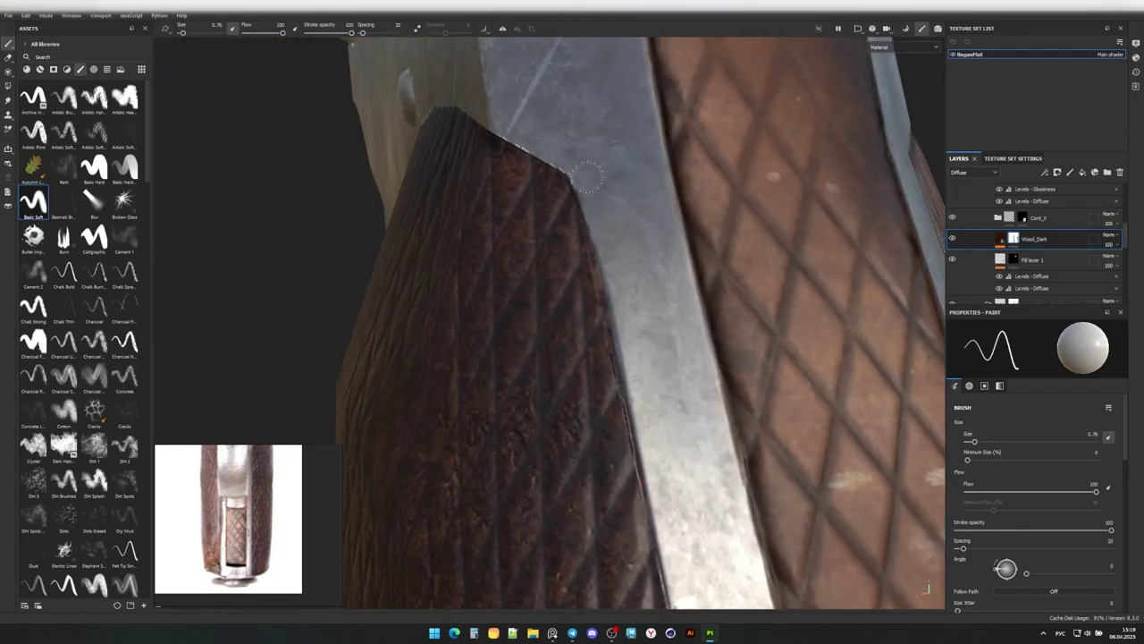
{"action": "left_click_drag", "start_coordinate": [590, 189], "coordinate": [674, 211], "text": "alt"}
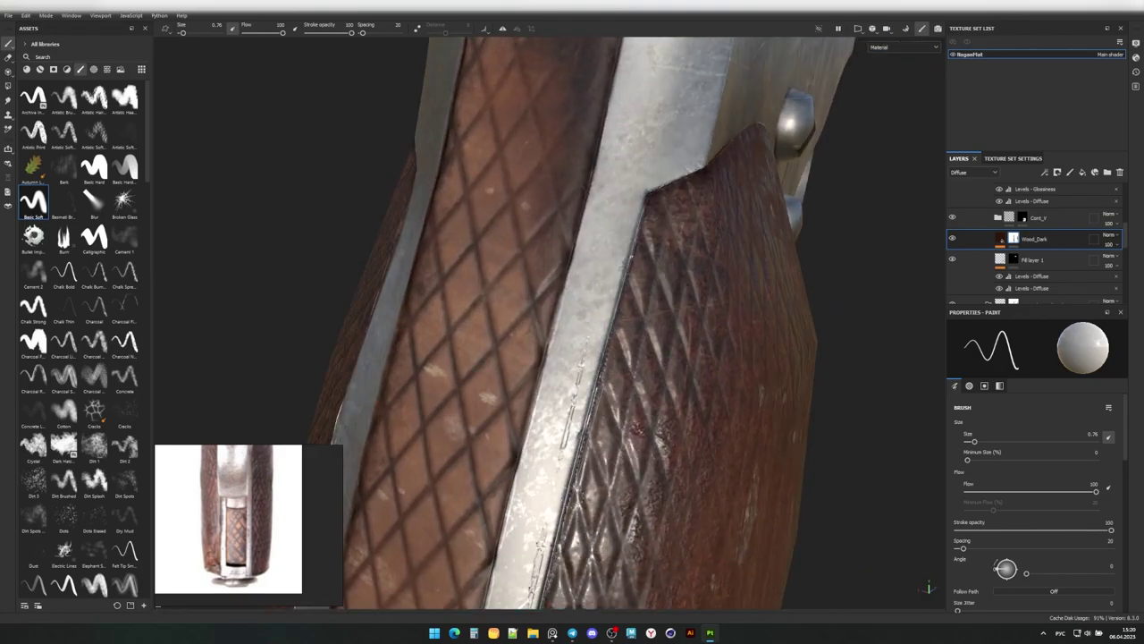
{"action": "left_click_drag", "start_coordinate": [564, 531], "coordinate": [670, 218], "text": "alt"}
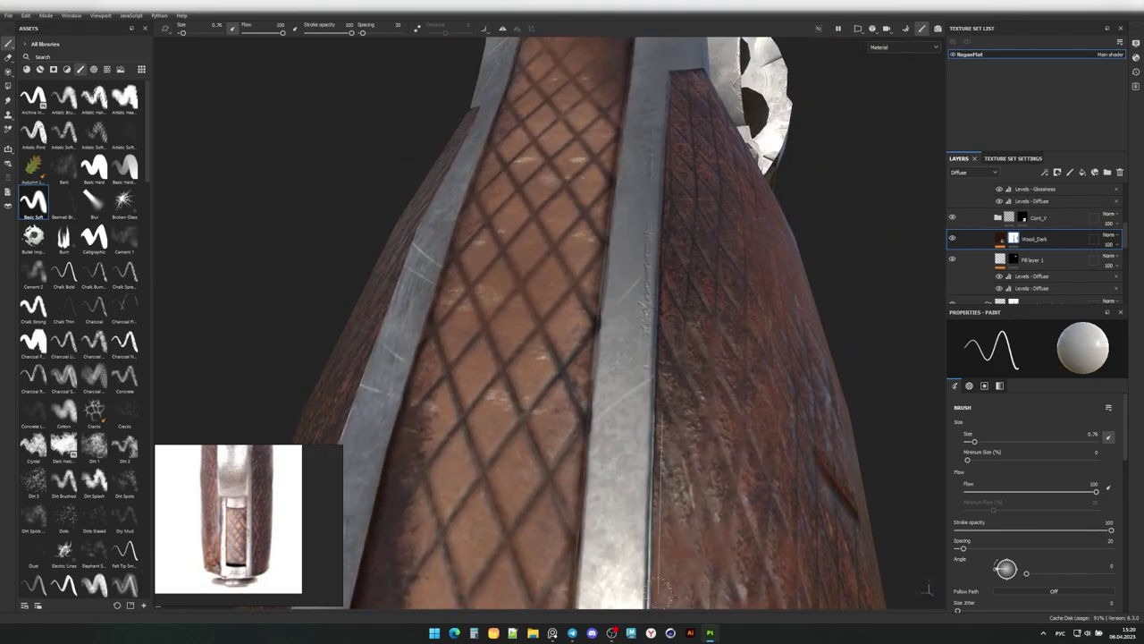
{"action": "left_click_drag", "start_coordinate": [657, 585], "coordinate": [697, 187], "text": "alt"}
{"action": "left_click_drag", "start_coordinate": [690, 529], "coordinate": [669, 165], "text": "alt"}
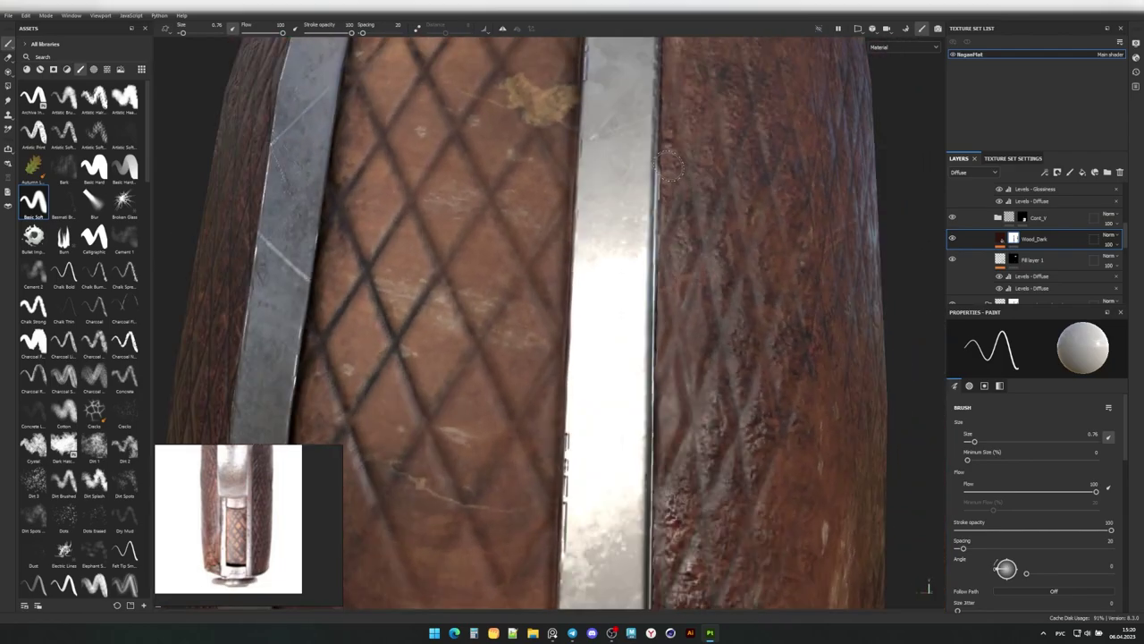
{"action": "left_click_drag", "start_coordinate": [661, 541], "coordinate": [663, 62], "text": "alt"}
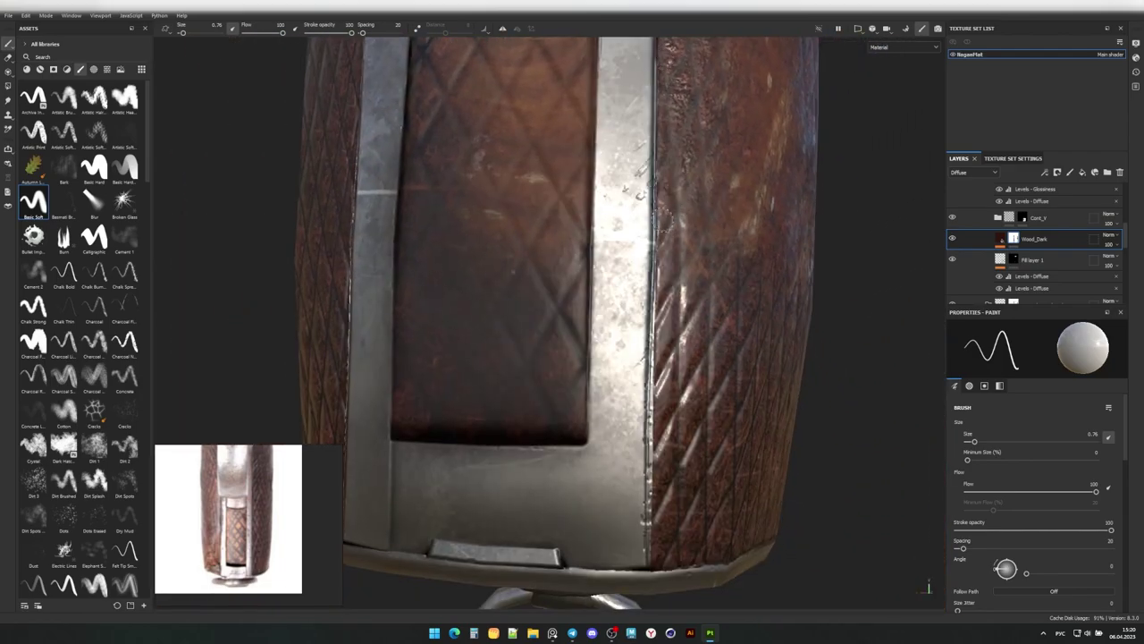
{"action": "mouse_move", "coordinate": [655, 559]}
{"action": "left_mouse_down", "text": "alt"}
{"action": "mouse_move", "coordinate": [597, 426]}
{"action": "mouse_move", "coordinate": [633, 295]}
{"action": "left_mouse_up", "text": "alt"}
{"action": "mouse_move", "coordinate": [633, 295]}
{"action": "right_mouse_down", "text": "alt"}
{"action": "mouse_move", "coordinate": [640, 272]}
{"action": "mouse_move", "coordinate": [539, 276]}
{"action": "right_mouse_up", "text": "alt"}
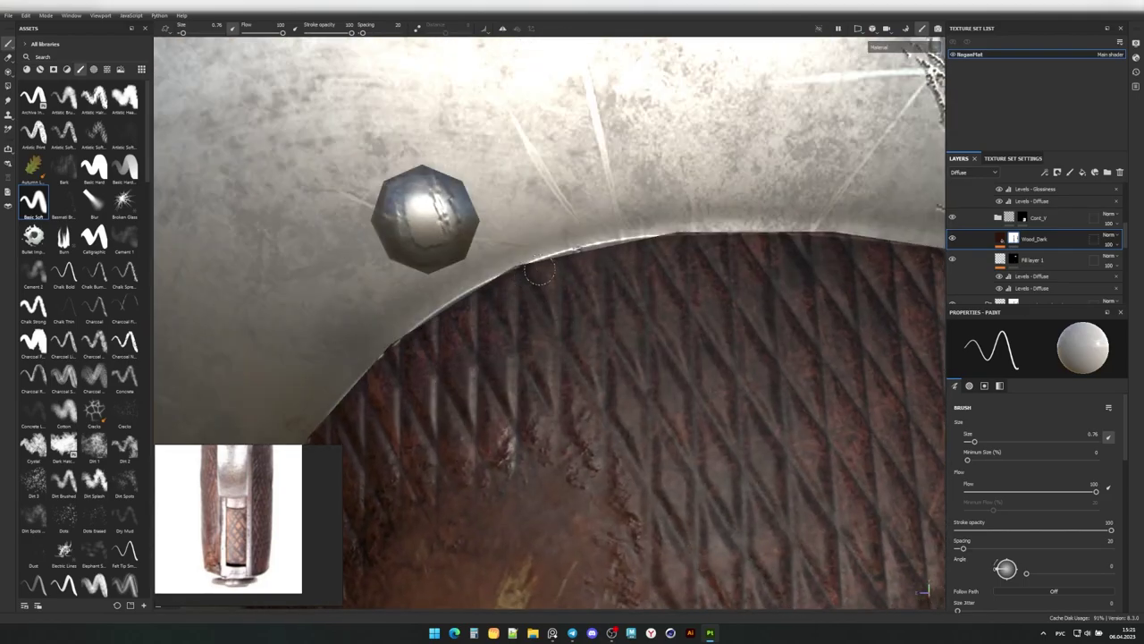
Polygon-fill the quad faces beside the upper screw with the checkered wood pattern.
{"action": "scroll", "coordinate": [591, 284], "scroll_direction": "down", "scroll_amount": 5}
{"action": "scroll", "coordinate": [1016, 250], "scroll_direction": "up", "scroll_amount": 5}
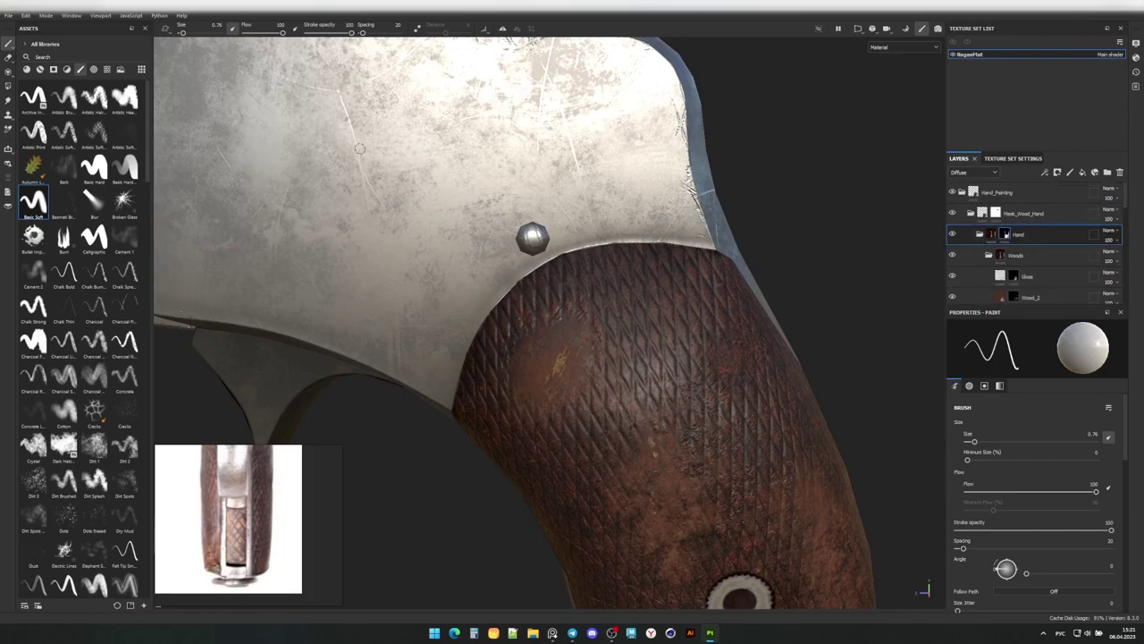
{"action": "key", "text": "4"}
{"action": "mouse_move", "coordinate": [557, 187]}
{"action": "left_mouse_down", "text": "alt"}
{"action": "mouse_move", "coordinate": [637, 264]}
{"action": "mouse_move", "coordinate": [477, 362]}
{"action": "mouse_move", "coordinate": [720, 331]}
{"action": "mouse_move", "coordinate": [304, 220]}
{"action": "mouse_move", "coordinate": [622, 217]}
{"action": "mouse_move", "coordinate": [572, 237]}
{"action": "left_mouse_up", "text": "alt"}
Polygon-fill the light triangle beside the screw and select the Cont_H layer.
{"action": "left_click", "coordinate": [621, 217]}
{"action": "scroll", "coordinate": [1058, 264], "scroll_direction": "down", "scroll_amount": 2}
{"action": "scroll", "coordinate": [1057, 263], "scroll_direction": "down", "scroll_amount": 2}
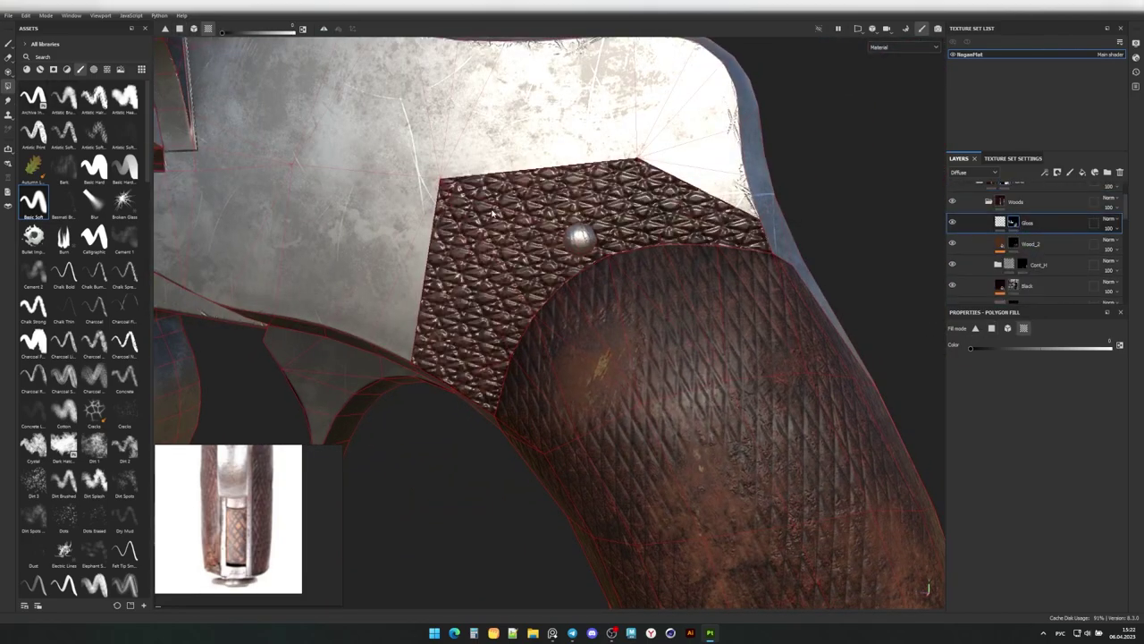
{"action": "scroll", "coordinate": [1038, 250], "scroll_direction": "down", "scroll_amount": 1}
{"action": "left_click", "coordinate": [1037, 237]}
{"action": "left_click_drag", "start_coordinate": [694, 232], "coordinate": [674, 229], "text": "alt"}
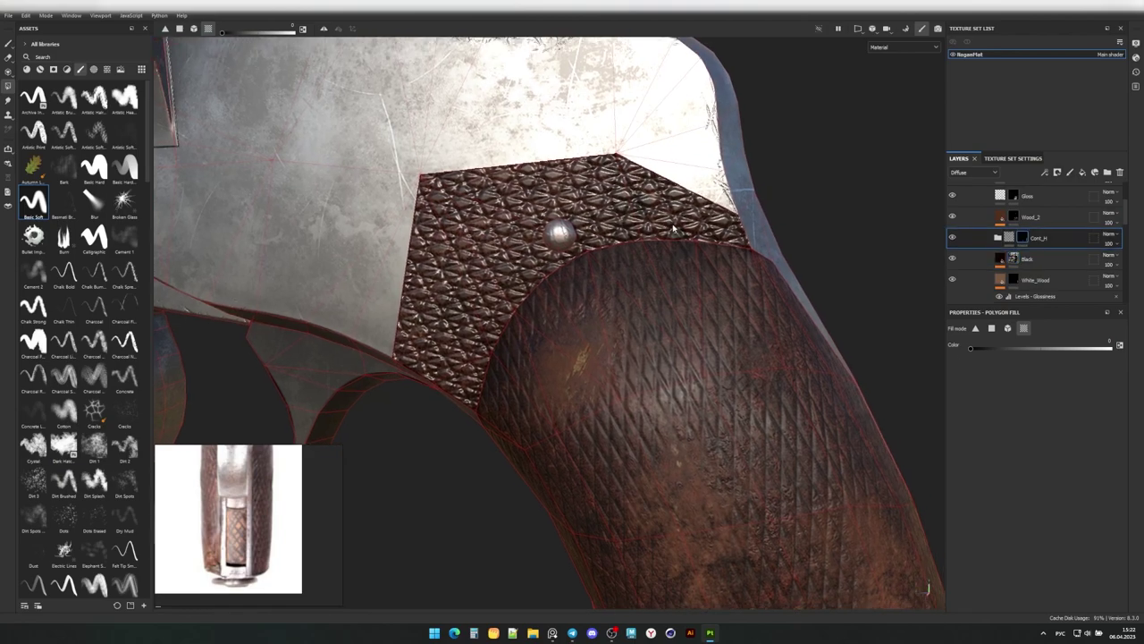
{"action": "scroll", "coordinate": [1019, 263], "scroll_direction": "down", "scroll_amount": 2}
{"action": "scroll", "coordinate": [1028, 263], "scroll_direction": "down", "scroll_amount": 2}
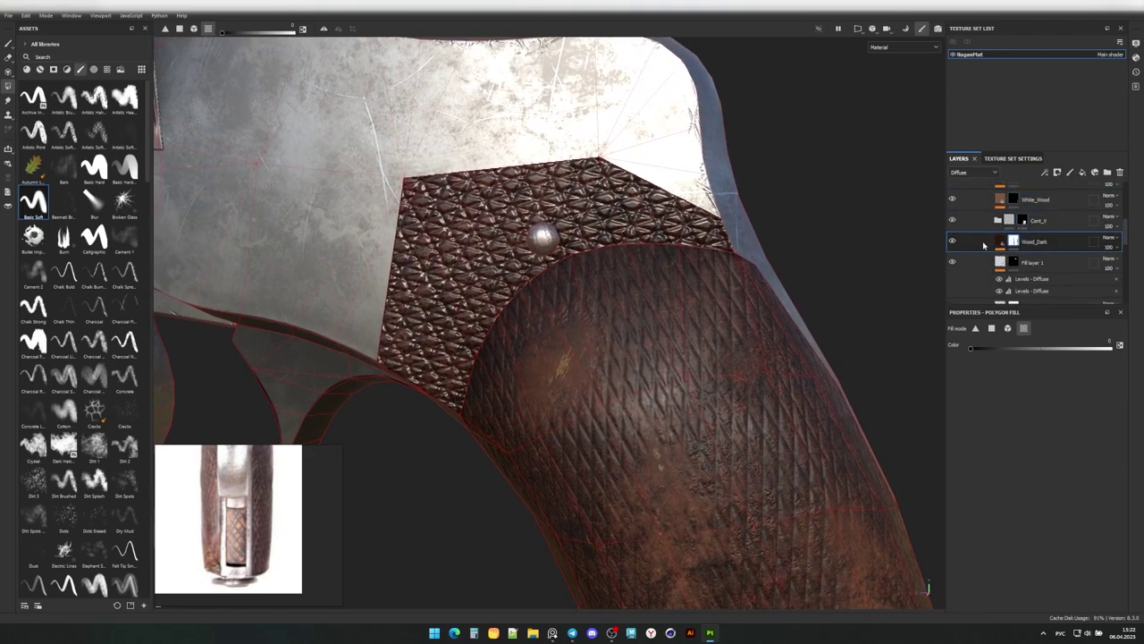
{"action": "scroll", "coordinate": [1029, 261], "scroll_direction": "down", "scroll_amount": 1}
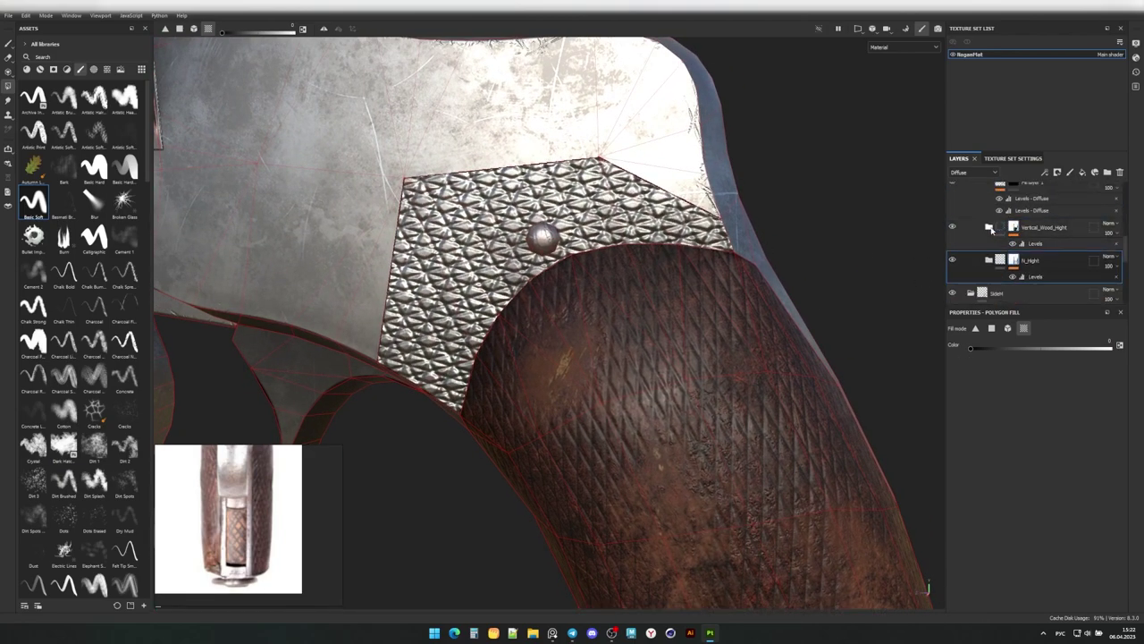
Select h_Hight and erase the wood fill from the upper metal face.
{"action": "left_click", "coordinate": [1028, 234]}
{"action": "mouse_move", "coordinate": [944, 218]}
{"action": "left_mouse_down", "text": "alt"}
{"action": "mouse_move", "coordinate": [153, 224]}
{"action": "mouse_move", "coordinate": [608, 210]}
{"action": "left_mouse_up", "text": "alt"}
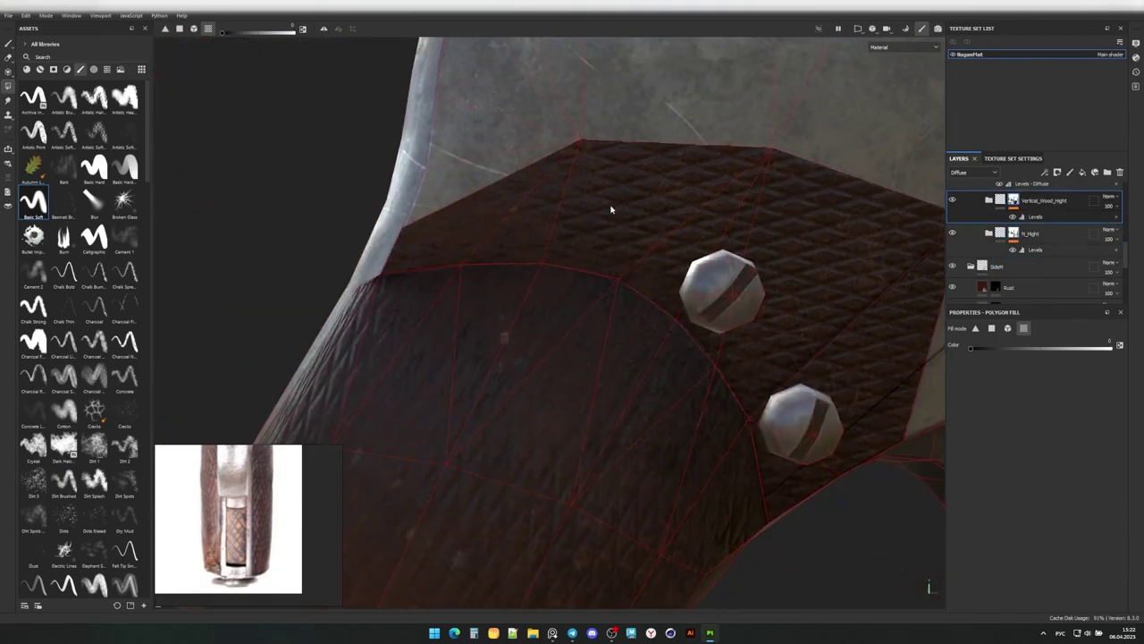
{"action": "scroll", "coordinate": [914, 241], "scroll_direction": "up", "scroll_amount": 2}
{"action": "scroll", "coordinate": [1014, 261], "scroll_direction": "down", "scroll_amount": 3}
{"action": "left_click", "coordinate": [727, 221]}
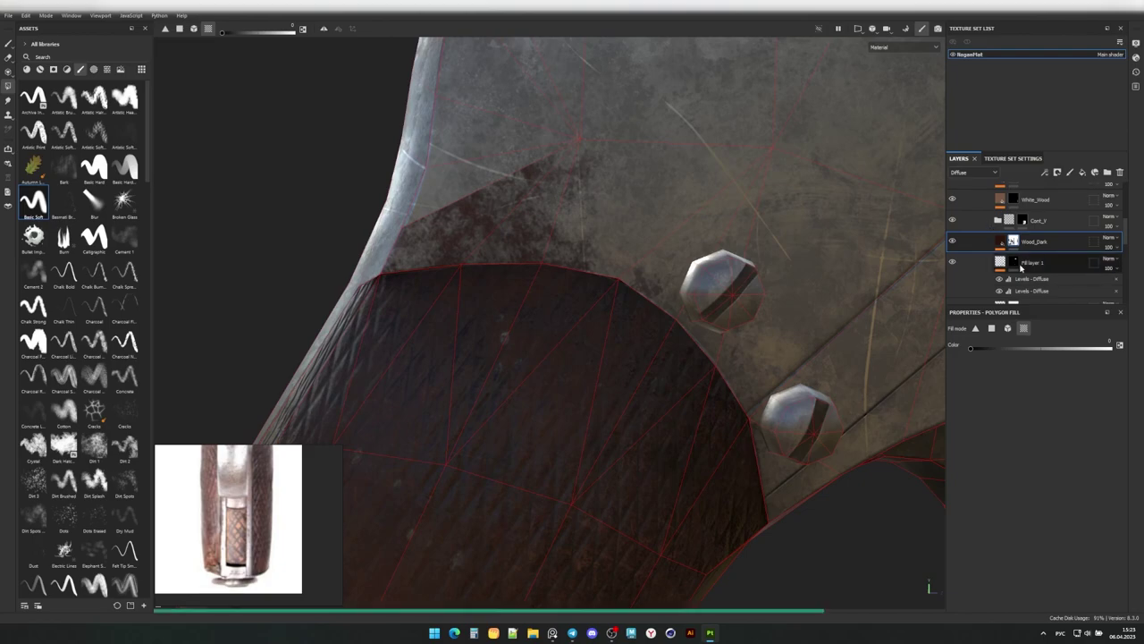
Move the Black layer above Wood_2 inside the Woods folder.
{"action": "scroll", "coordinate": [1023, 246], "scroll_direction": "up", "scroll_amount": 3}
{"action": "left_click", "coordinate": [1028, 231]}
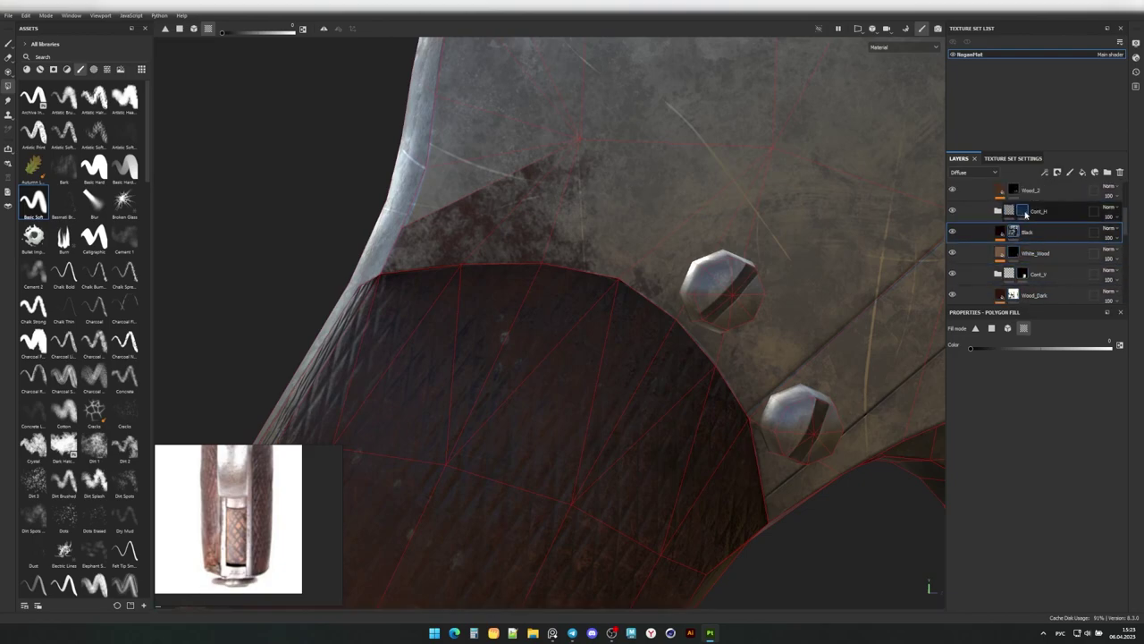
{"action": "left_click_drag", "start_coordinate": [1026, 213], "coordinate": [1023, 193]}
{"action": "left_click_drag", "start_coordinate": [561, 188], "coordinate": [606, 230], "text": "alt"}
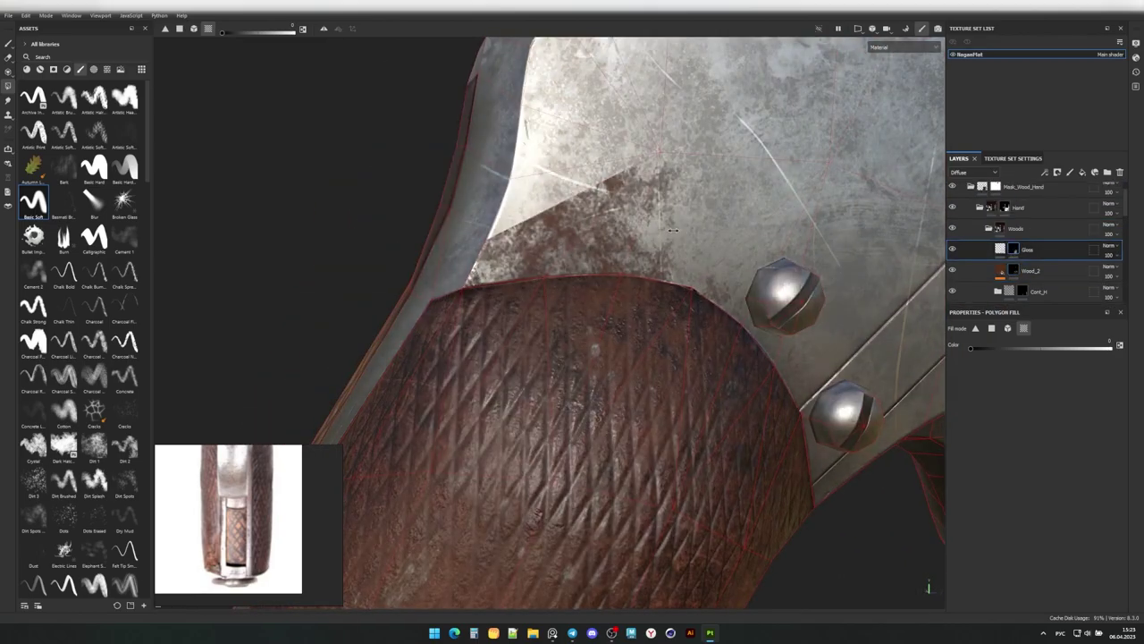
{"action": "left_click", "coordinate": [1028, 270]}
{"action": "mouse_move", "coordinate": [554, 268]}
{"action": "left_mouse_down", "text": "alt"}
{"action": "mouse_move", "coordinate": [600, 255]}
{"action": "mouse_move", "coordinate": [573, 268]}
{"action": "mouse_move", "coordinate": [501, 263]}
{"action": "left_mouse_up", "text": "alt"}
{"action": "left_click", "coordinate": [1032, 242]}
{"action": "key", "text": "1"}
{"action": "scroll", "coordinate": [483, 264], "scroll_direction": "up", "scroll_amount": 3}
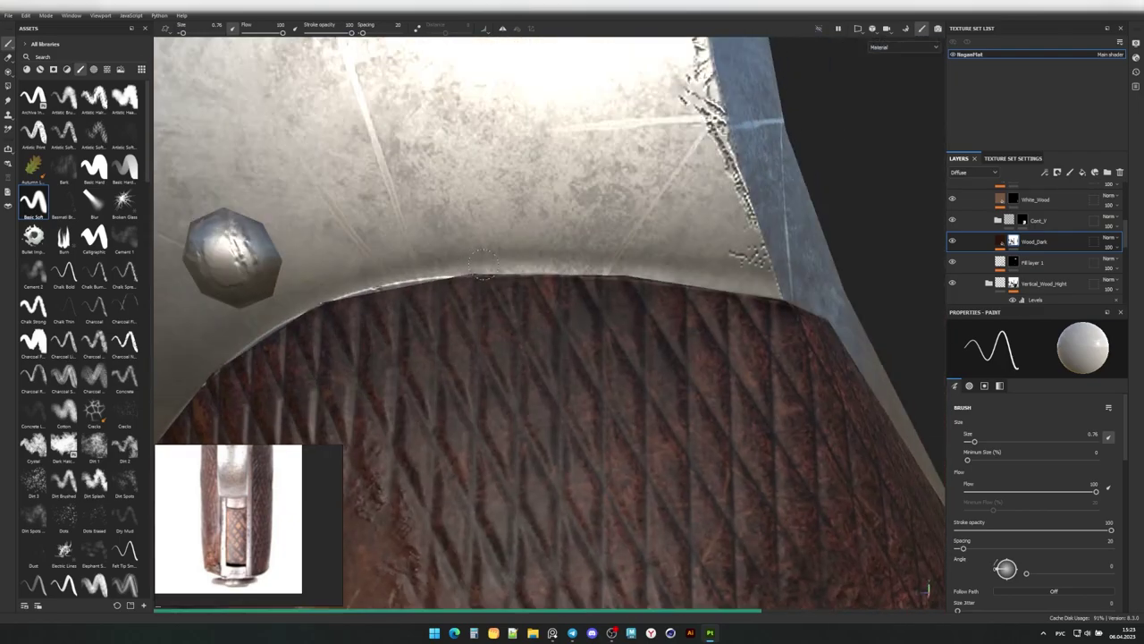
{"action": "scroll", "coordinate": [483, 262], "scroll_direction": "up", "scroll_amount": 1}
{"action": "scroll", "coordinate": [447, 277], "scroll_direction": "up", "scroll_amount": 1}
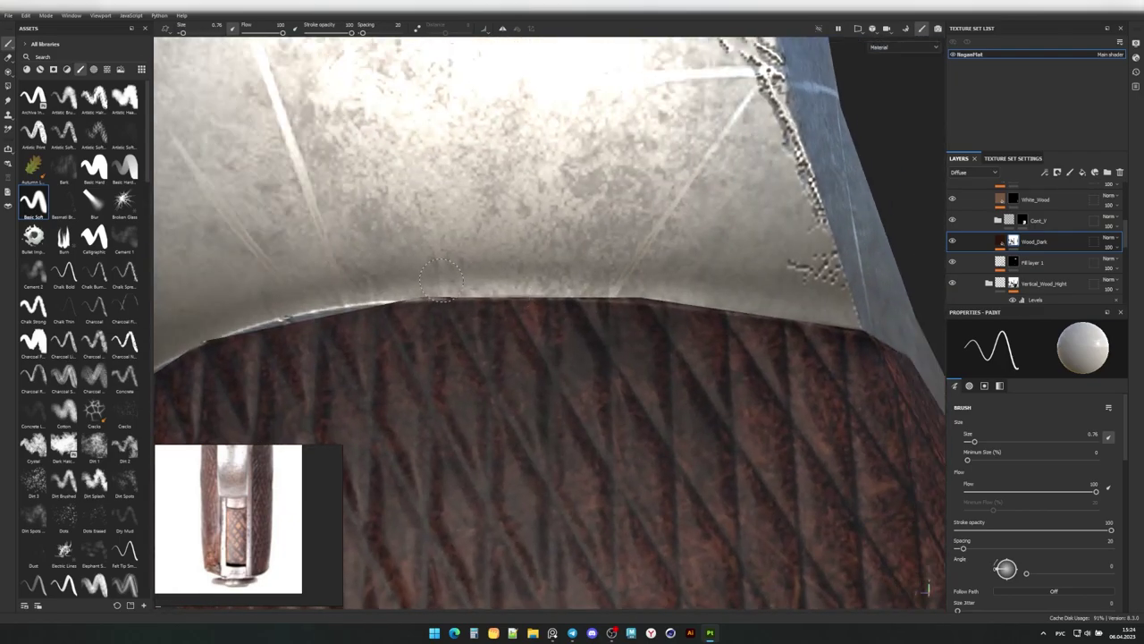
{"action": "scroll", "coordinate": [751, 290], "scroll_direction": "down", "scroll_amount": 2}
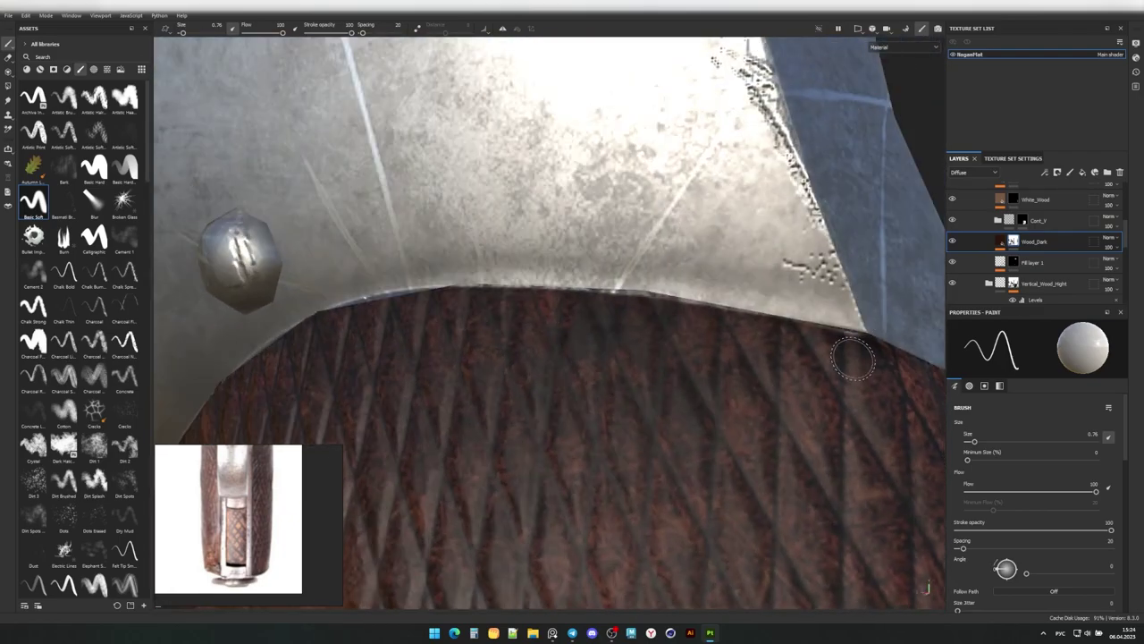
{"action": "mouse_move", "coordinate": [784, 340]}
{"action": "left_mouse_down", "text": "alt"}
{"action": "mouse_move", "coordinate": [710, 328]}
{"action": "mouse_move", "coordinate": [702, 288]}
{"action": "left_mouse_up", "text": "alt"}
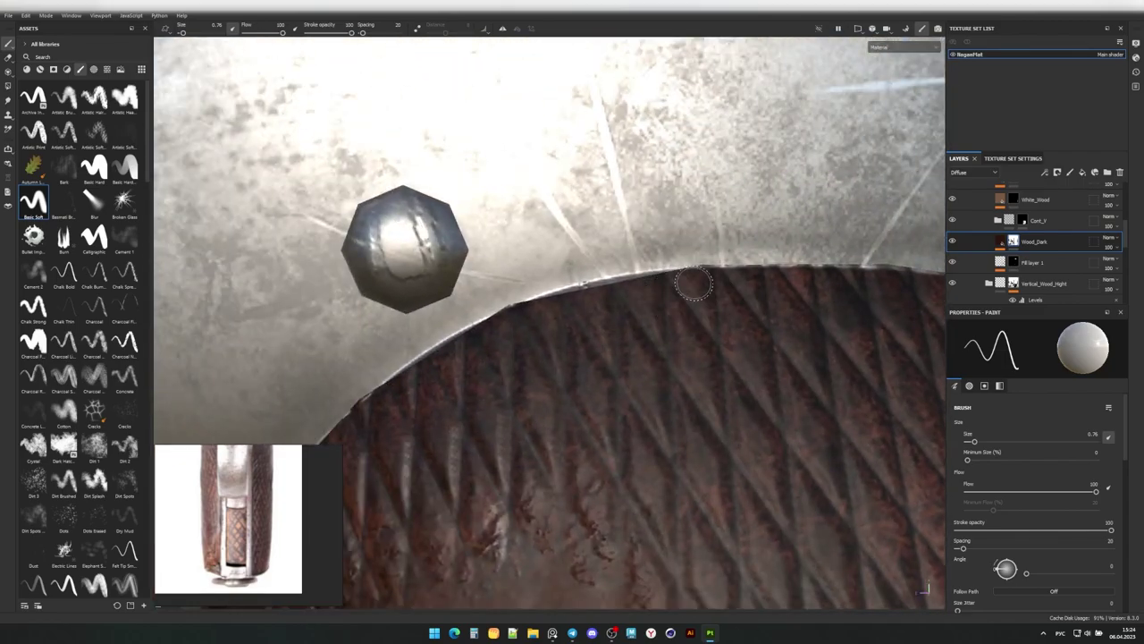
{"action": "middle_click_drag", "start_coordinate": [514, 293], "coordinate": [632, 234], "text": "alt"}
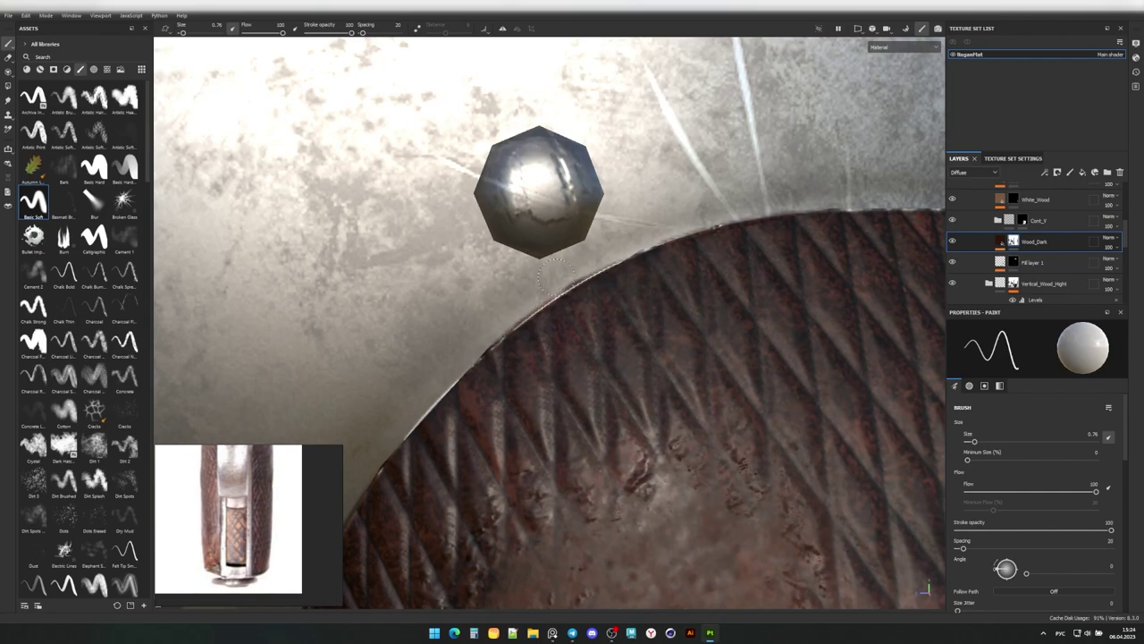
{"action": "middle_click_drag", "start_coordinate": [501, 312], "coordinate": [606, 243], "text": "alt"}
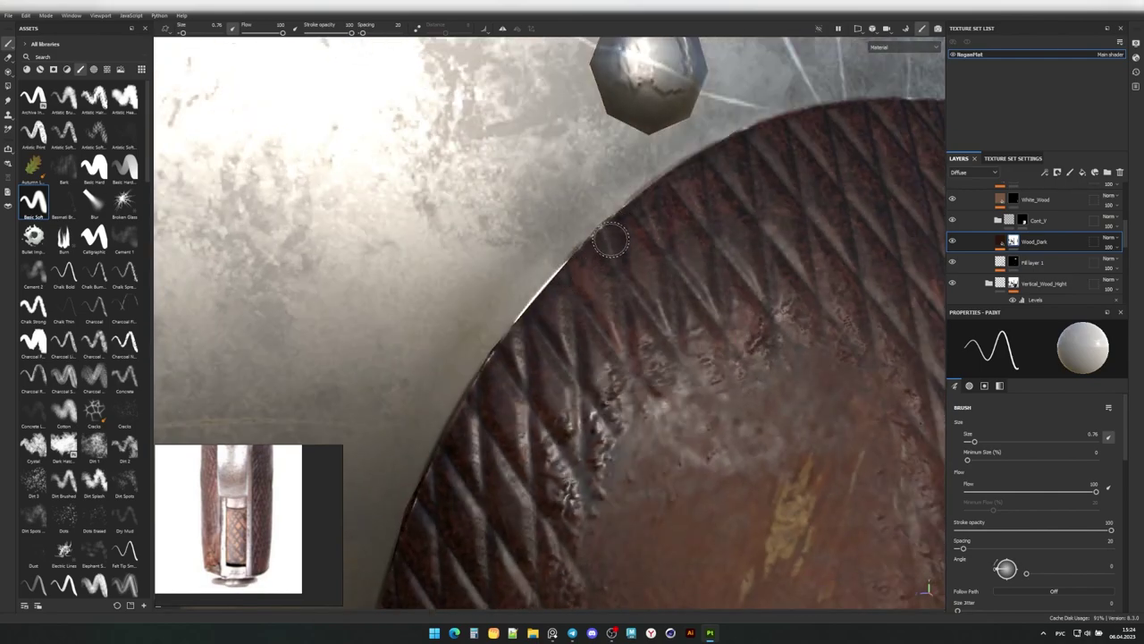
{"action": "left_click_drag", "start_coordinate": [610, 240], "coordinate": [524, 334], "text": "alt"}
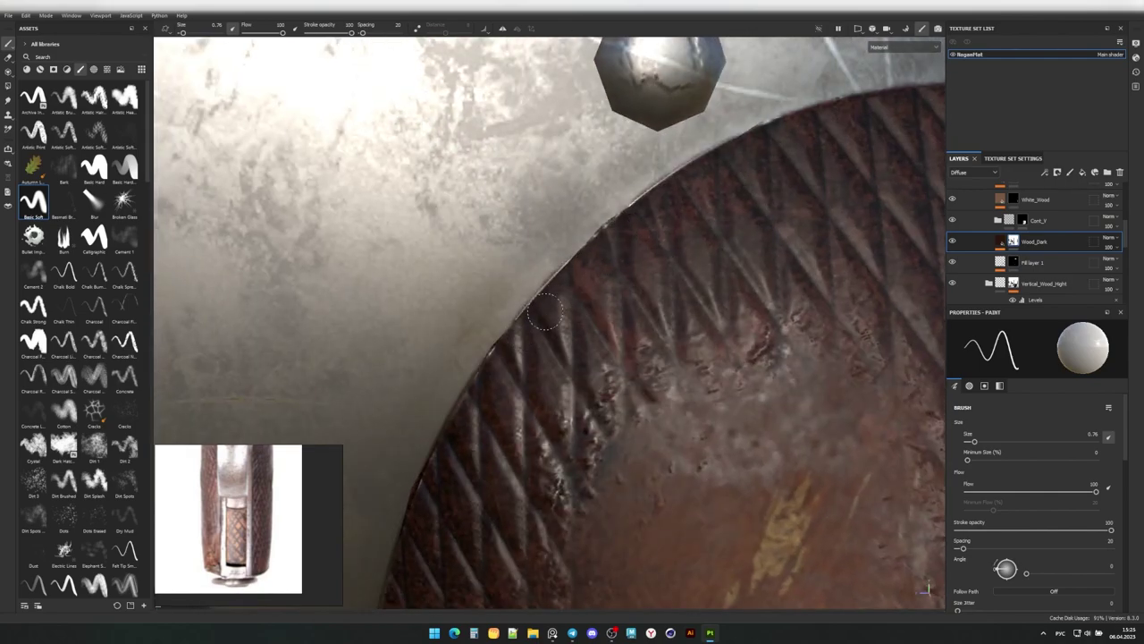
{"action": "middle_click_drag", "start_coordinate": [546, 312], "coordinate": [541, 264], "text": "alt"}
{"action": "mouse_move", "coordinate": [556, 281]}
{"action": "left_mouse_down", "text": "alt"}
{"action": "mouse_move", "coordinate": [513, 273]}
{"action": "mouse_move", "coordinate": [502, 308]}
{"action": "mouse_move", "coordinate": [518, 378]}
{"action": "left_mouse_up", "text": "alt"}
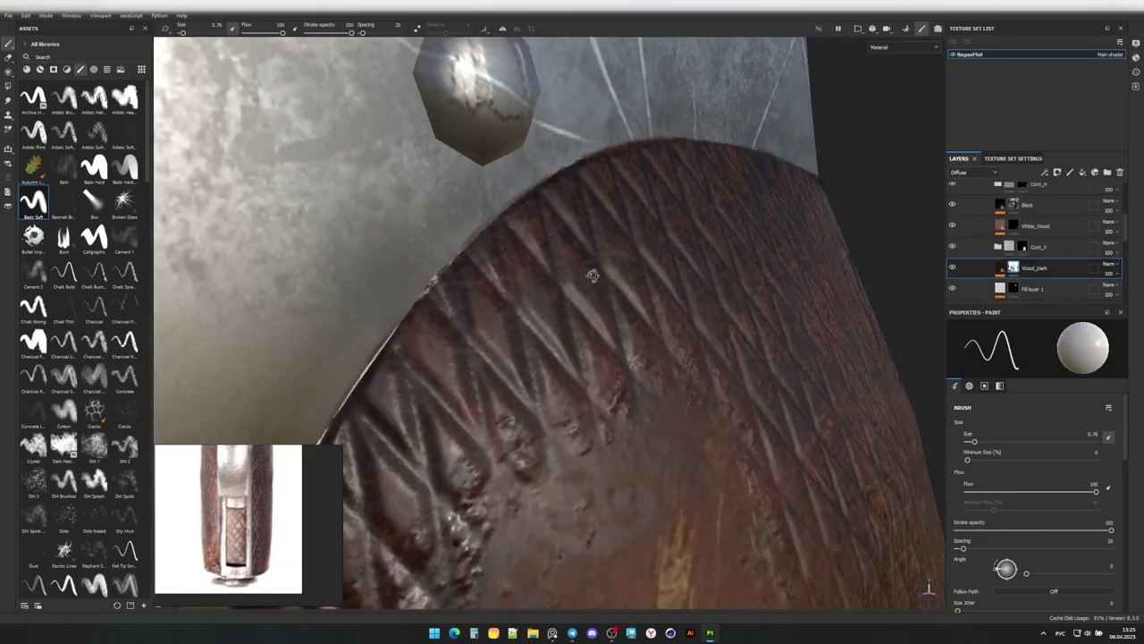
{"action": "left_click_drag", "start_coordinate": [593, 263], "coordinate": [662, 295], "text": "alt"}
{"action": "scroll", "coordinate": [661, 295], "scroll_direction": "up", "scroll_amount": 5}
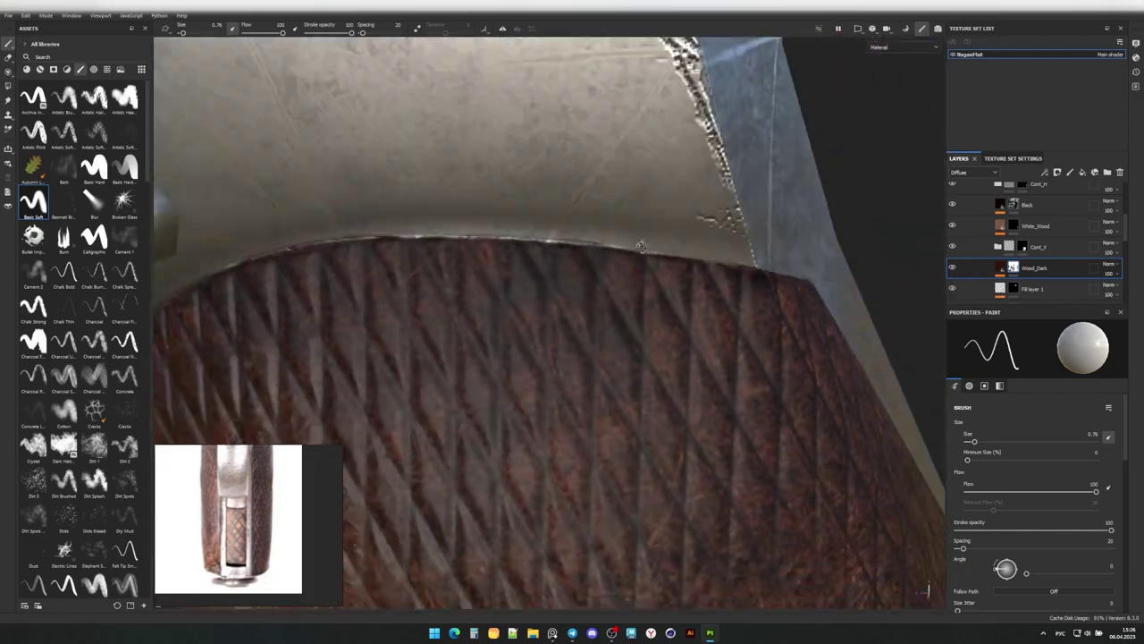
{"action": "mouse_move", "coordinate": [683, 273]}
{"action": "left_mouse_down", "text": "alt"}
{"action": "mouse_move", "coordinate": [482, 245]}
{"action": "mouse_move", "coordinate": [514, 302]}
{"action": "mouse_move", "coordinate": [403, 285]}
{"action": "left_mouse_up", "text": "alt"}
{"action": "scroll", "coordinate": [514, 301], "scroll_direction": "up", "scroll_amount": 5}
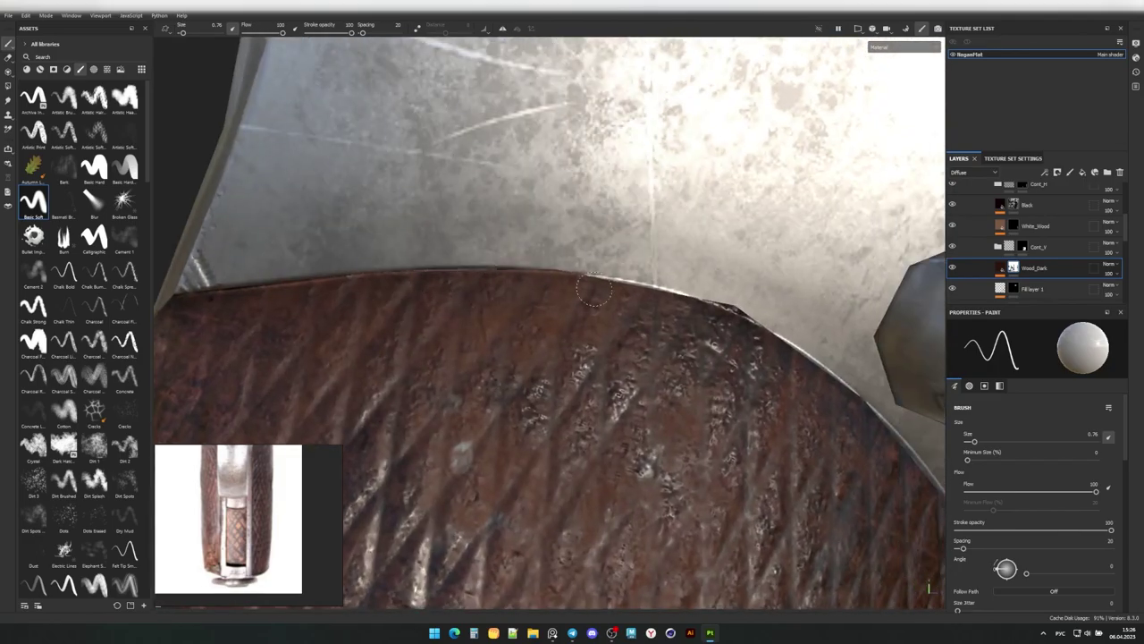
{"action": "left_click_drag", "start_coordinate": [595, 290], "coordinate": [490, 167], "text": "alt"}
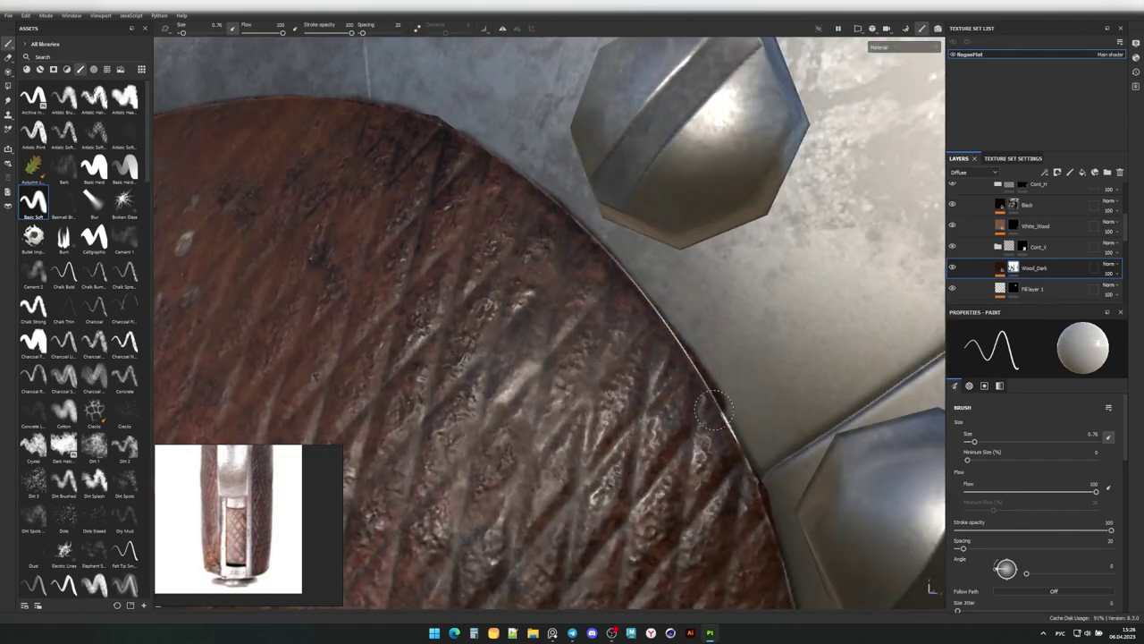
{"action": "left_click_drag", "start_coordinate": [714, 410], "coordinate": [785, 466], "text": "alt"}
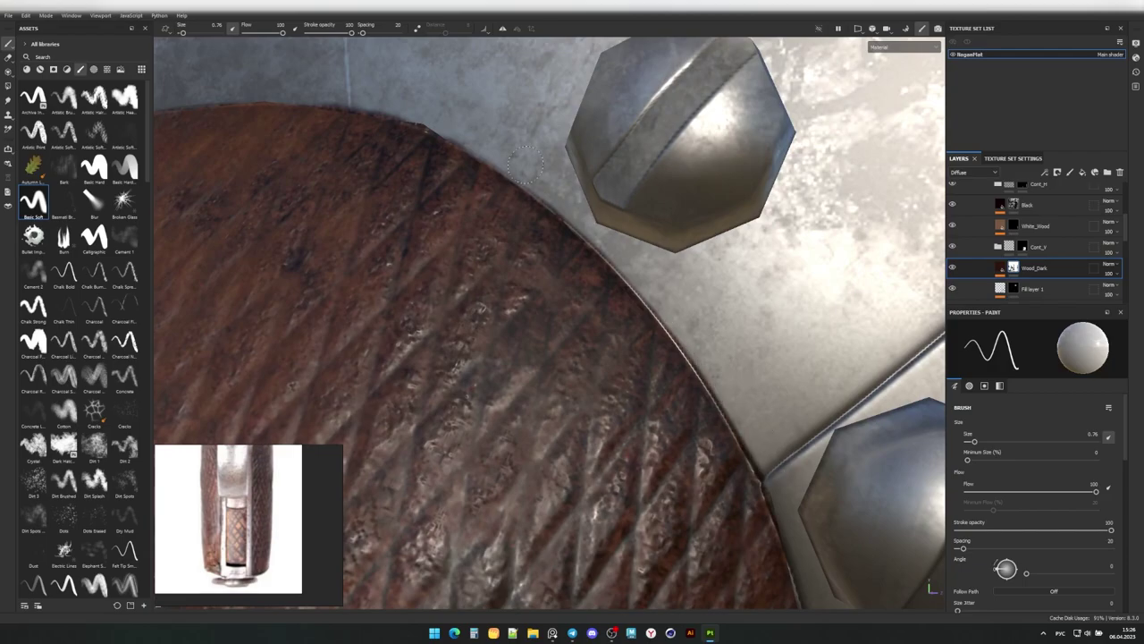
{"action": "mouse_move", "coordinate": [303, 88]}
{"action": "left_mouse_down", "text": "alt"}
{"action": "mouse_move", "coordinate": [447, 256]}
{"action": "mouse_move", "coordinate": [534, 190]}
{"action": "left_mouse_up", "text": "alt"}
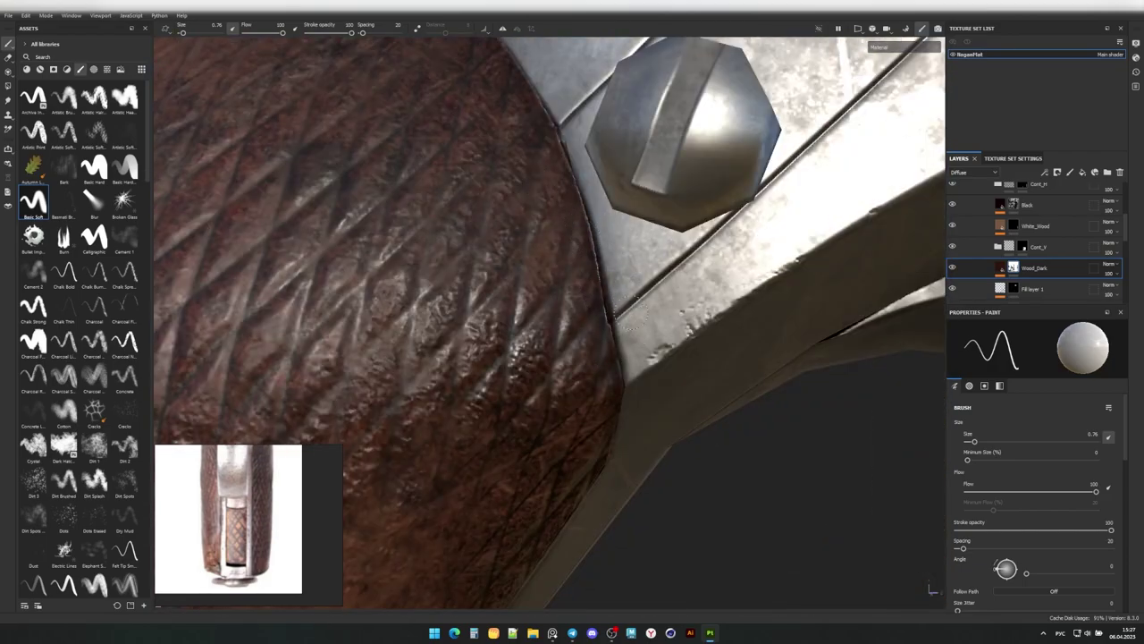
{"action": "mouse_move", "coordinate": [629, 330]}
{"action": "left_mouse_down", "text": "alt"}
{"action": "mouse_move", "coordinate": [686, 315]}
{"action": "mouse_move", "coordinate": [617, 251]}
{"action": "mouse_move", "coordinate": [529, 285]}
{"action": "left_mouse_up", "text": "alt"}
{"action": "scroll", "coordinate": [607, 234], "scroll_direction": "up", "scroll_amount": 2}
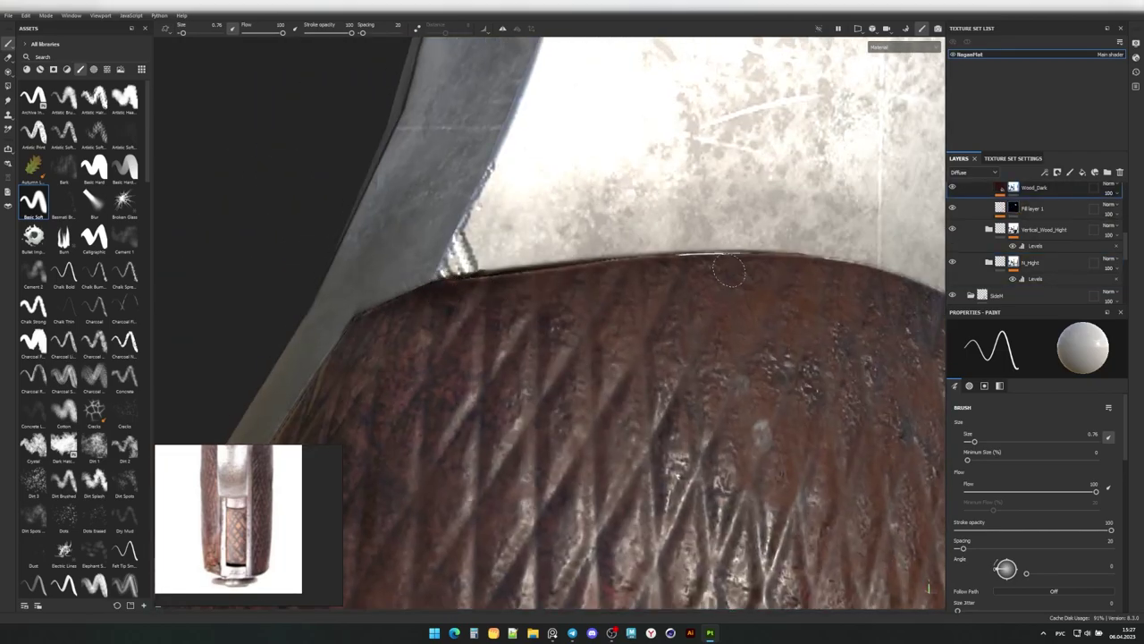
{"action": "mouse_move", "coordinate": [729, 270]}
{"action": "left_mouse_down", "text": "alt"}
{"action": "mouse_move", "coordinate": [524, 260]}
{"action": "mouse_move", "coordinate": [436, 227]}
{"action": "left_mouse_up", "text": "alt"}
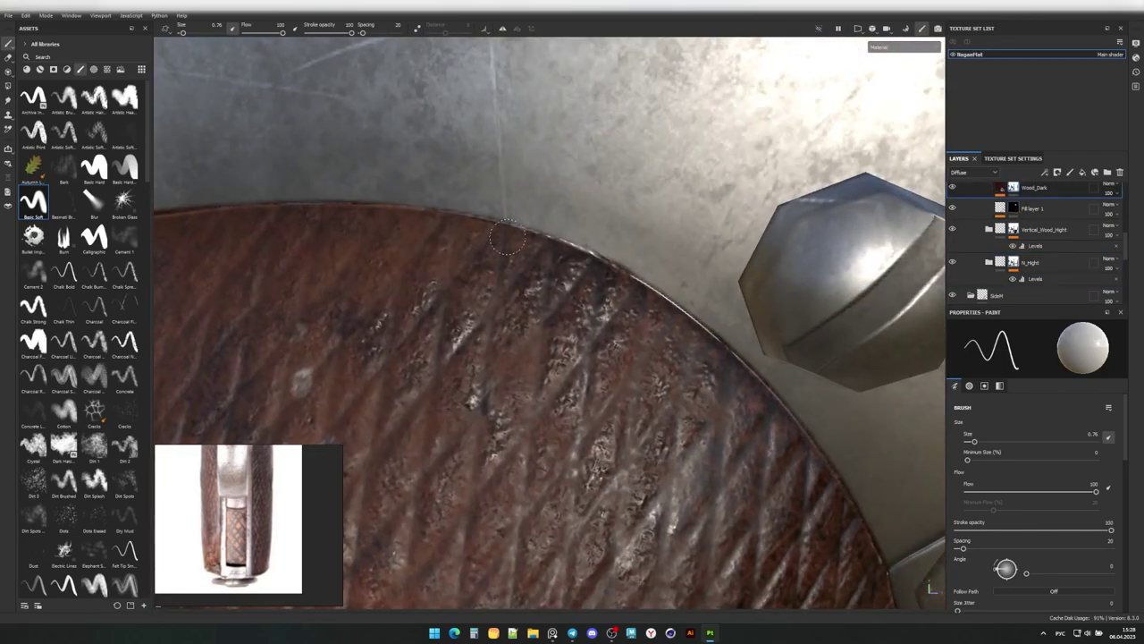
{"action": "left_click_drag", "start_coordinate": [634, 295], "coordinate": [536, 269], "text": "alt"}
{"action": "scroll", "coordinate": [462, 235], "scroll_direction": "up", "scroll_amount": 3}
{"action": "left_click_drag", "start_coordinate": [462, 235], "coordinate": [536, 295], "text": "alt"}
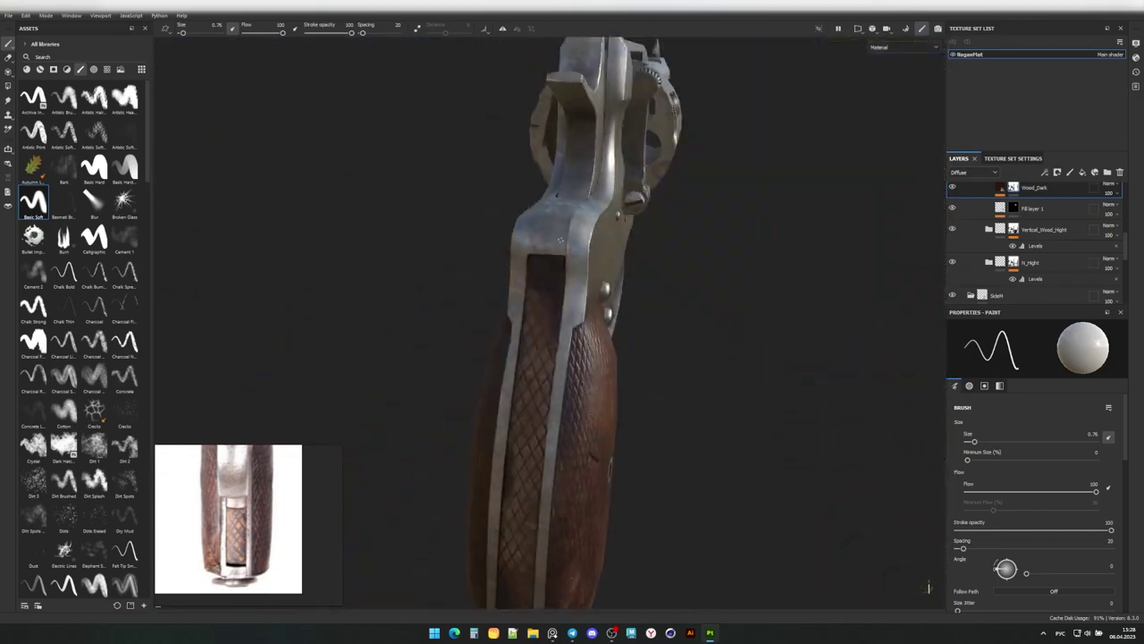
{"action": "scroll", "coordinate": [609, 351], "scroll_direction": "up", "scroll_amount": 3}
{"action": "mouse_move", "coordinate": [609, 351]}
{"action": "left_mouse_down", "text": "alt"}
{"action": "mouse_move", "coordinate": [396, 286]}
{"action": "mouse_move", "coordinate": [506, 295]}
{"action": "left_mouse_up", "text": "alt"}
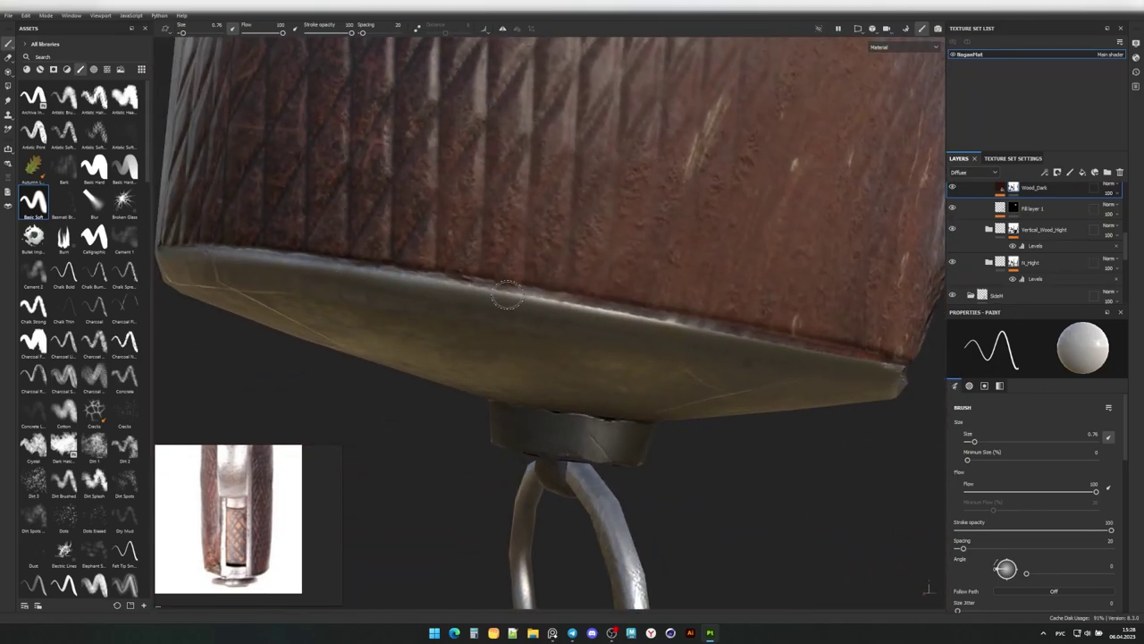
{"action": "left_click", "coordinate": [1046, 257]}
{"action": "left_click_drag", "start_coordinate": [420, 268], "coordinate": [325, 269], "text": "alt"}
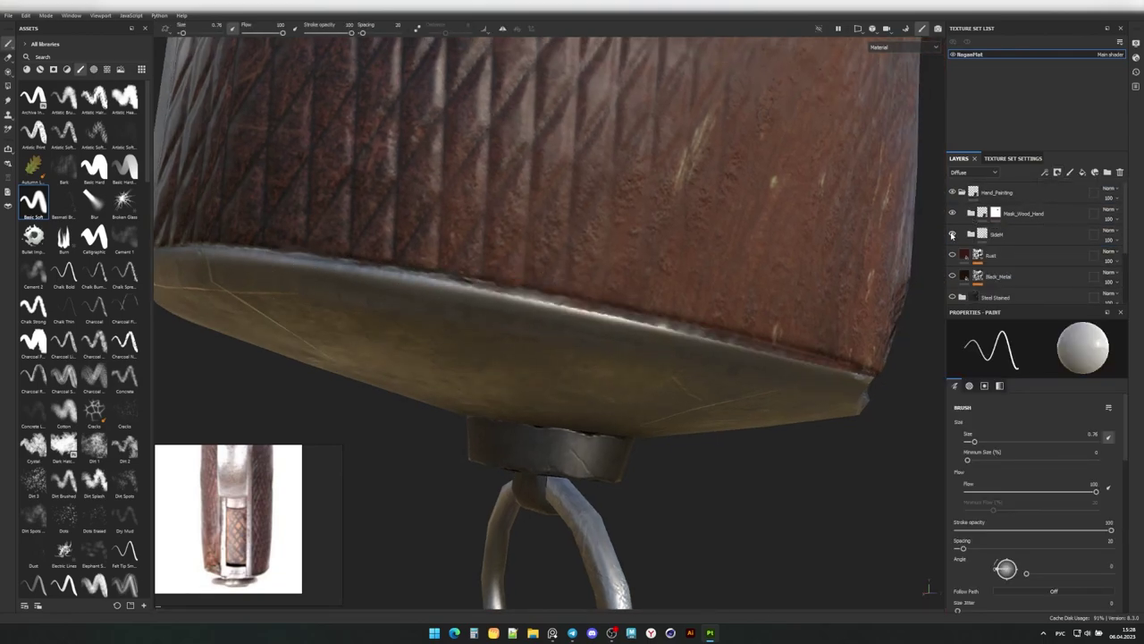
{"action": "key", "text": "Delete"}
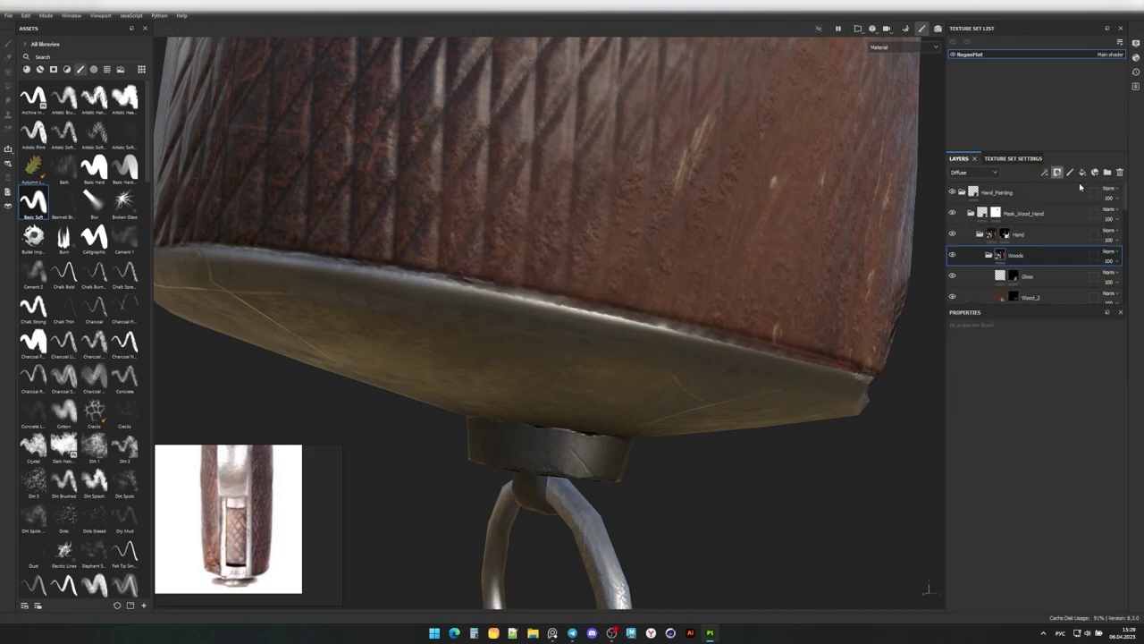
{"action": "key", "text": "ctrl+z"}
{"action": "left_click", "coordinate": [1021, 261]}
Shrink the brush for fine edge work and select Wood_2 at the grip bottom.
{"action": "left_click_drag", "start_coordinate": [393, 269], "coordinate": [340, 282], "text": "alt"}
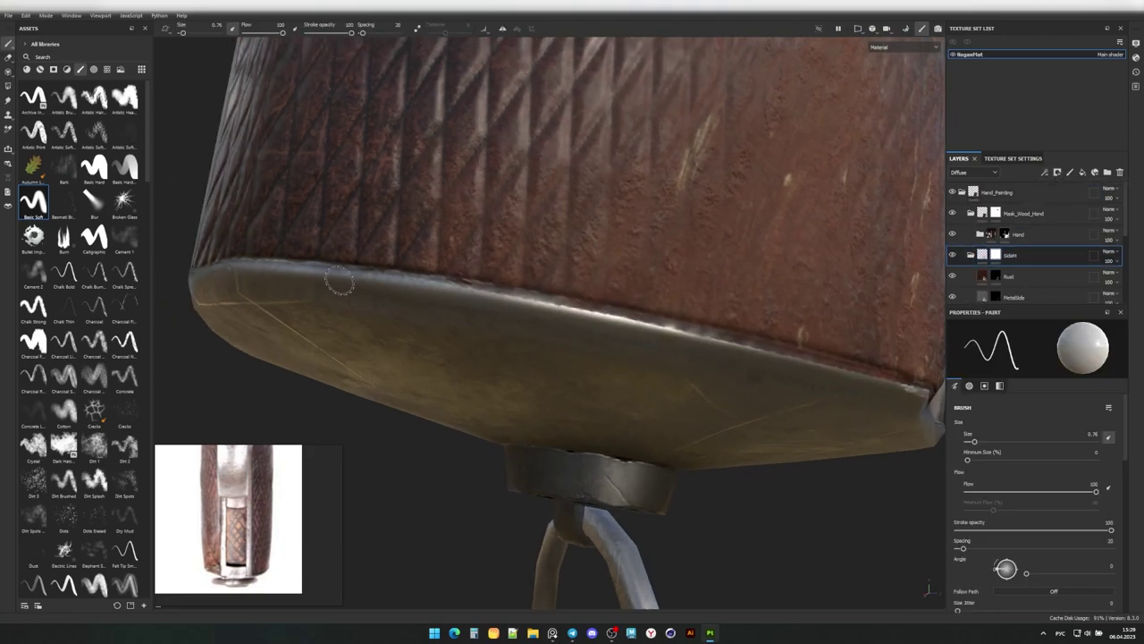
{"action": "left_click_drag", "start_coordinate": [429, 286], "coordinate": [427, 235], "text": "alt"}
{"action": "mouse_move", "coordinate": [585, 268]}
{"action": "left_mouse_down", "text": "alt"}
{"action": "mouse_move", "coordinate": [659, 250]}
{"action": "mouse_move", "coordinate": [247, 230]}
{"action": "mouse_move", "coordinate": [664, 261]}
{"action": "left_mouse_up", "text": "alt"}
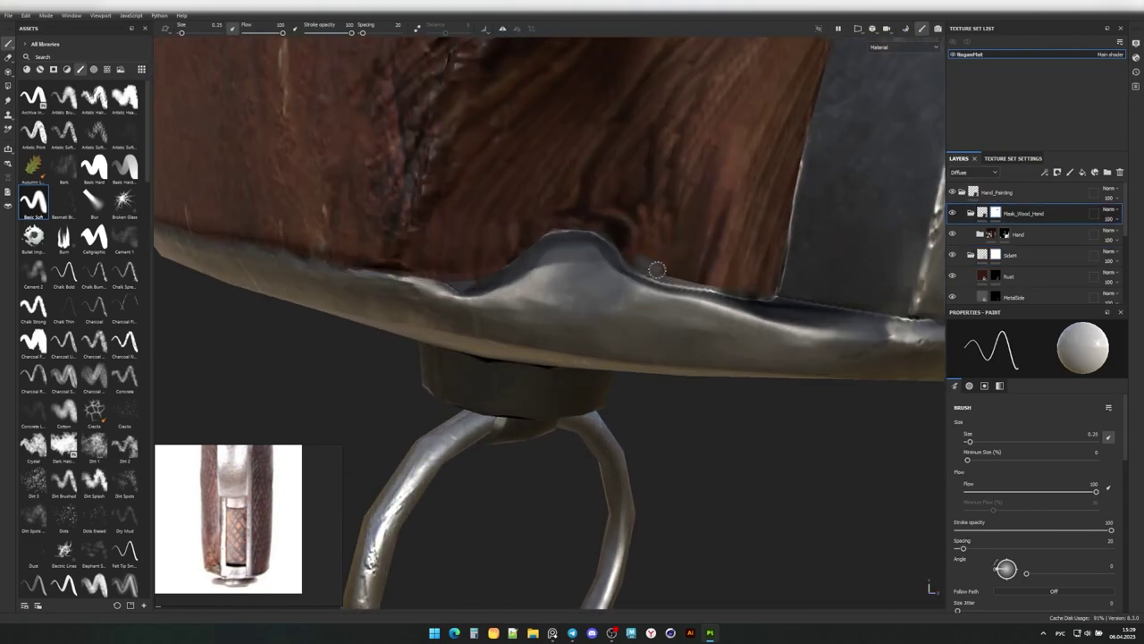
{"action": "left_click", "coordinate": [954, 271]}
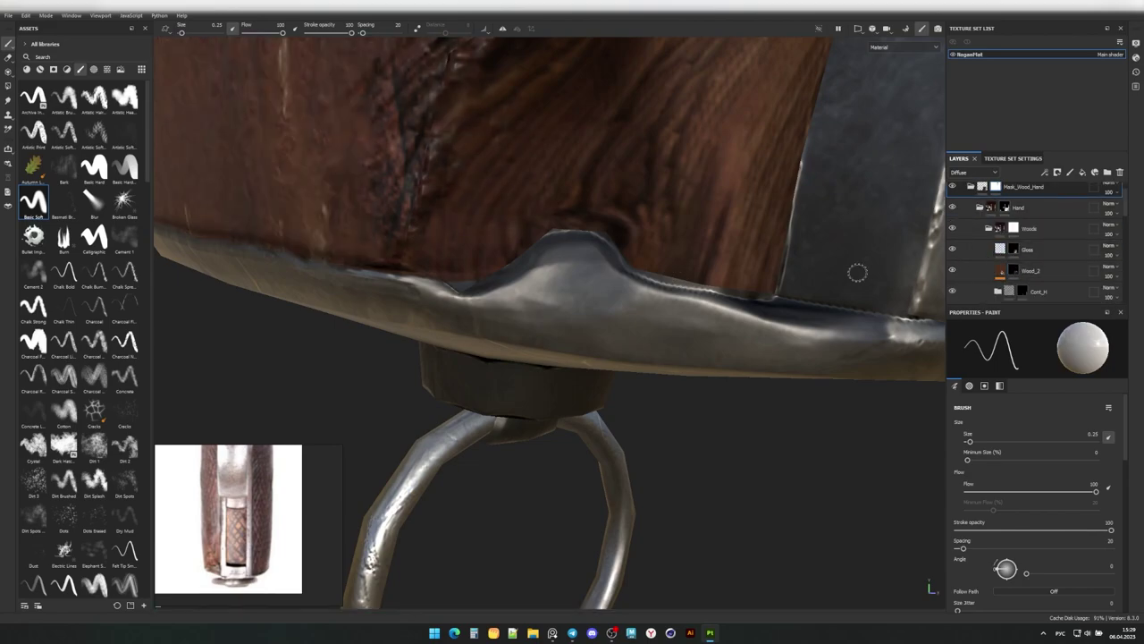
{"action": "mouse_move", "coordinate": [856, 271]}
{"action": "left_mouse_down", "text": "alt"}
{"action": "mouse_move", "coordinate": [645, 244]}
{"action": "mouse_move", "coordinate": [894, 250]}
{"action": "left_mouse_up", "text": "alt"}
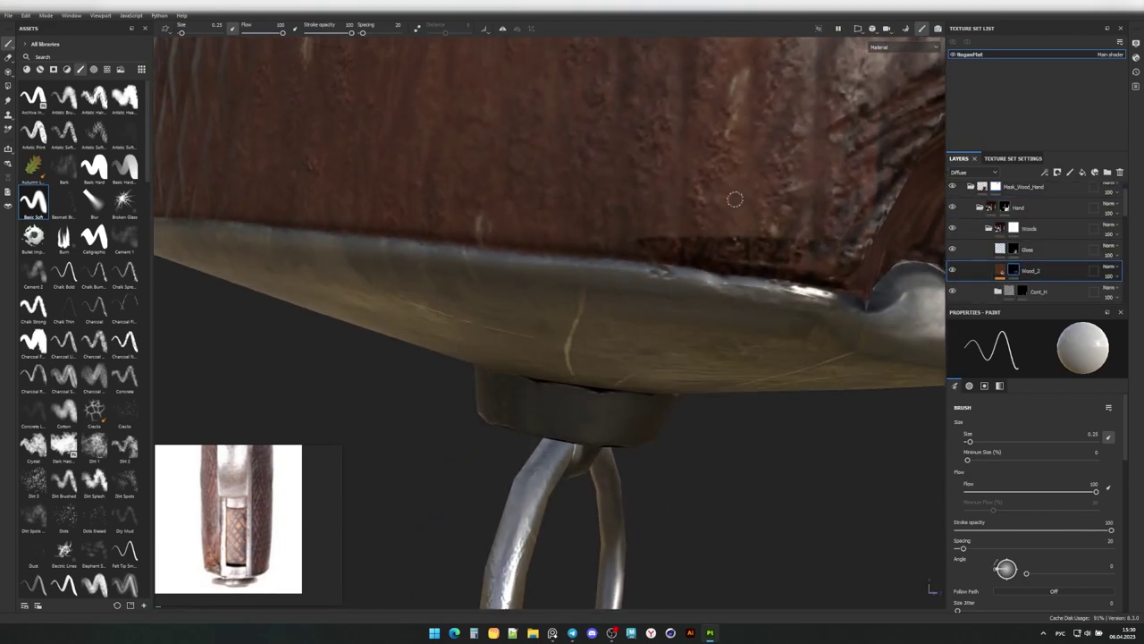
{"action": "scroll", "coordinate": [1026, 243], "scroll_direction": "down", "scroll_amount": 2}
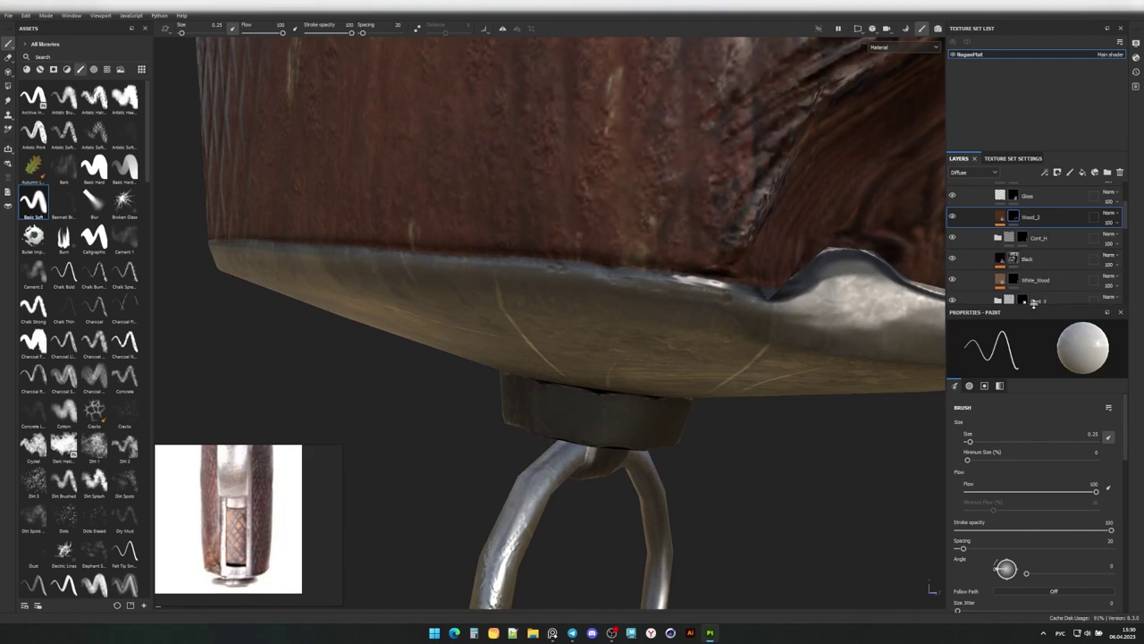
Enlarge the layers panel, select Fill layer 1 and inspect the wood-to-metal edge.
{"action": "left_click_drag", "start_coordinate": [1034, 307], "coordinate": [1034, 452]}
{"action": "left_click", "coordinate": [1032, 342]}
{"action": "left_click_drag", "start_coordinate": [787, 295], "coordinate": [679, 304], "text": "alt"}
{"action": "right_click", "coordinate": [667, 285], "text": "ctrl+alt"}
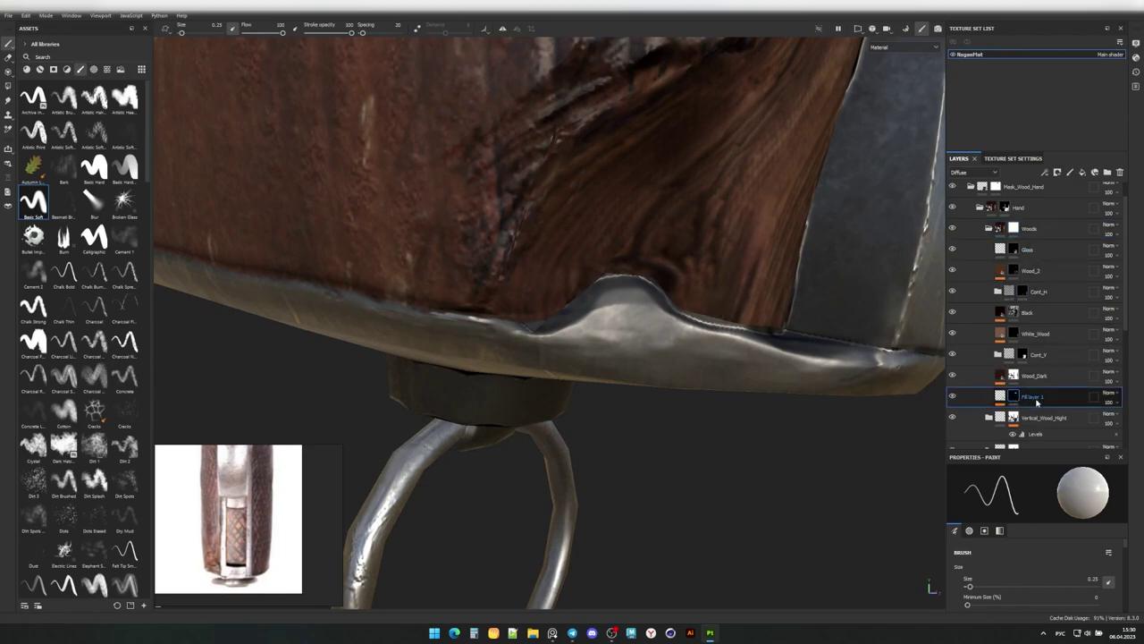
{"action": "left_click_drag", "start_coordinate": [680, 304], "coordinate": [626, 295], "text": "alt"}
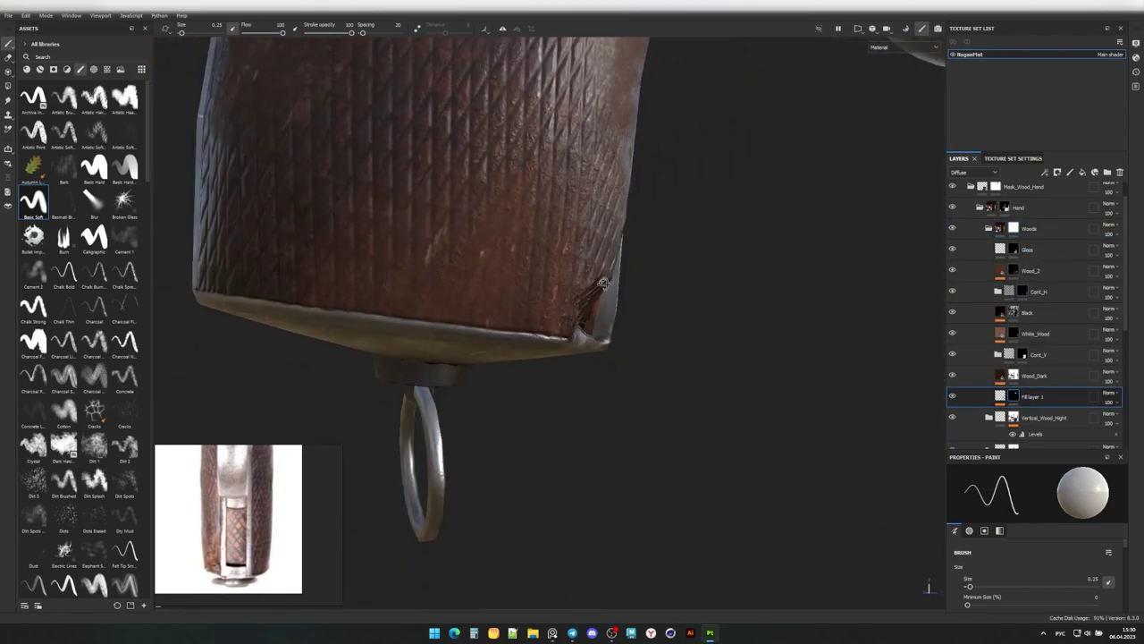
{"action": "scroll", "coordinate": [1029, 369], "scroll_direction": "down", "scroll_amount": 2}
{"action": "left_click_drag", "start_coordinate": [1028, 369], "coordinate": [955, 424], "text": "alt"}
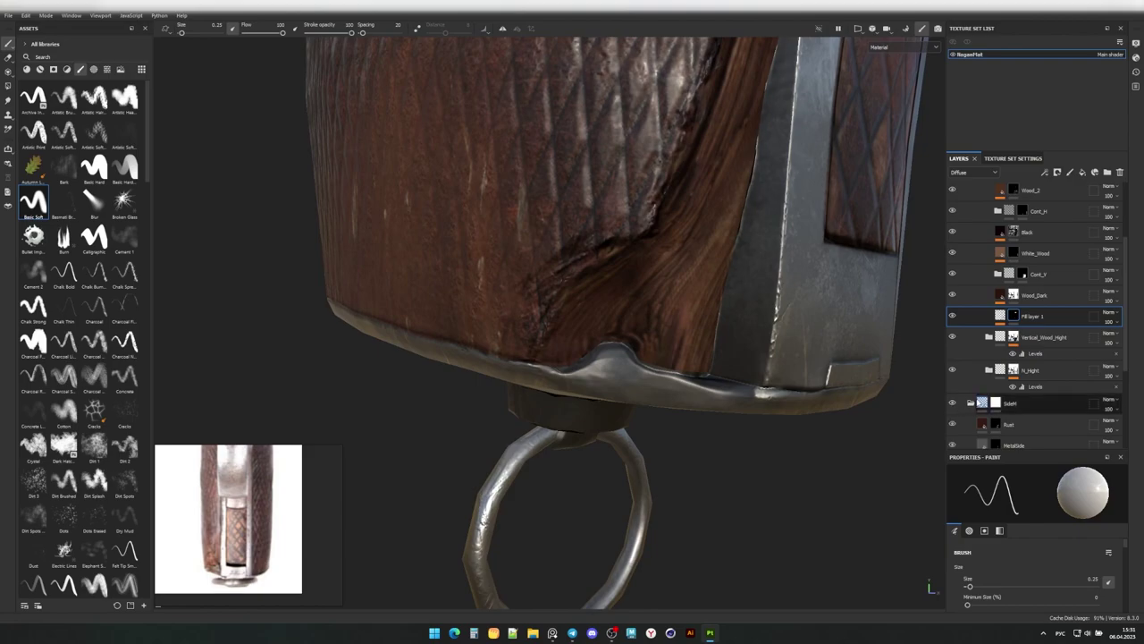
{"action": "scroll", "coordinate": [952, 317], "scroll_direction": "up", "scroll_amount": 1}
Toggle Fill layer 1's visibility off and on, then switch to Polygon Fill.
{"action": "left_click", "coordinate": [952, 343]}
{"action": "left_click", "coordinate": [952, 343]}
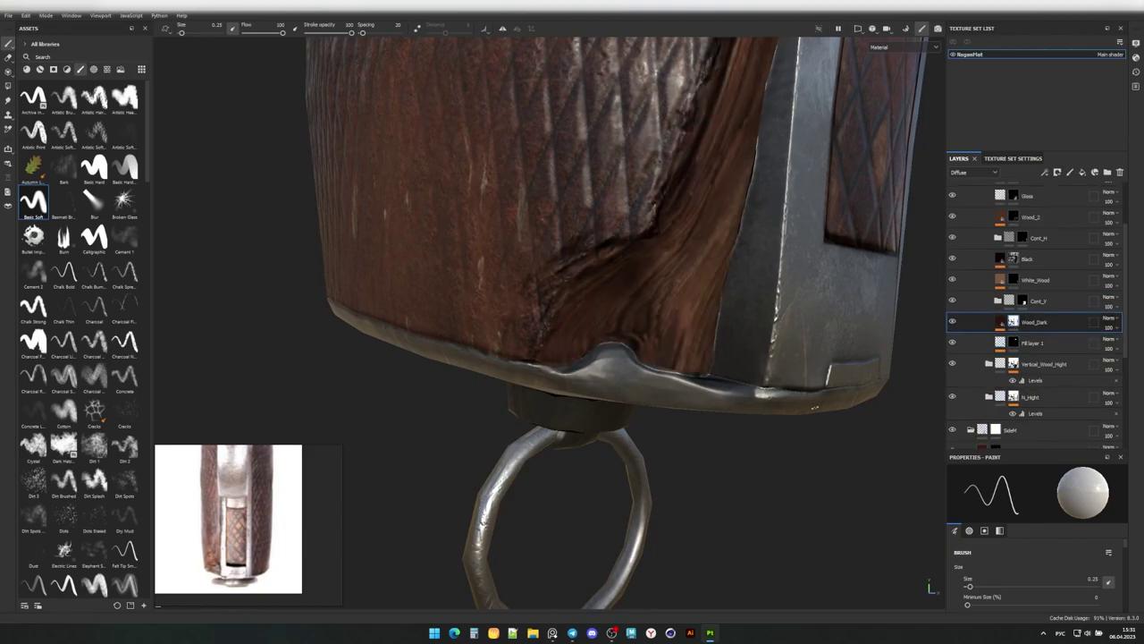
{"action": "scroll", "coordinate": [643, 358], "scroll_direction": "up", "scroll_amount": 2}
{"action": "scroll", "coordinate": [646, 341], "scroll_direction": "up", "scroll_amount": 1}
{"action": "scroll", "coordinate": [1013, 231], "scroll_direction": "up", "scroll_amount": 3}
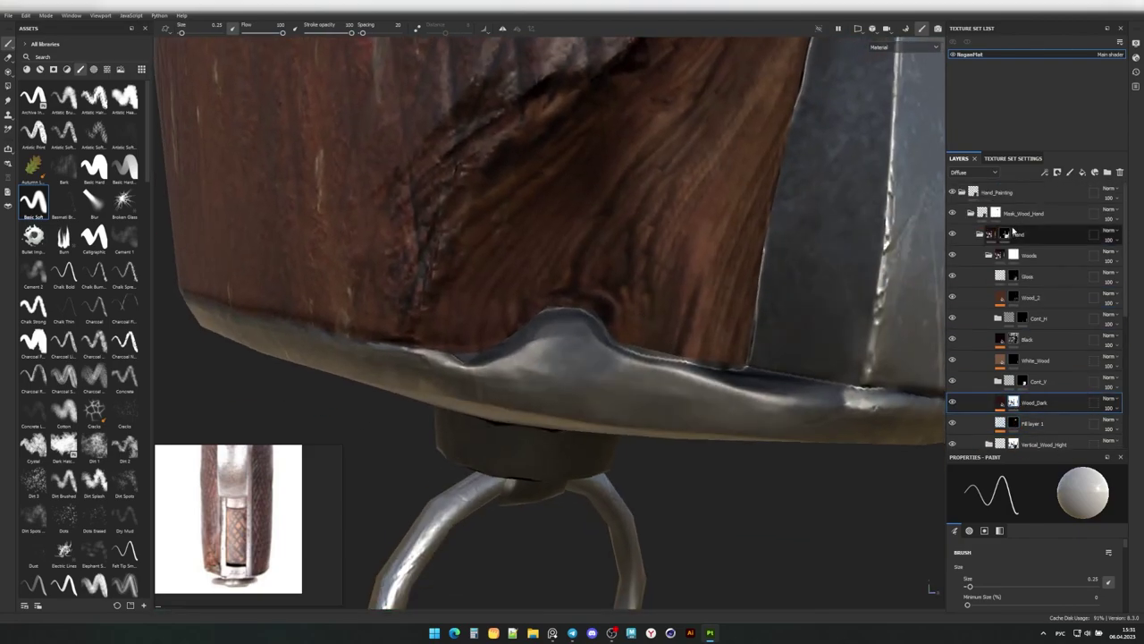
{"action": "left_click", "coordinate": [7, 87]}
Orbit under the grip and step through Black, Wood_2 and Fill layer 1 to compare shading.
{"action": "left_click_drag", "start_coordinate": [560, 363], "coordinate": [594, 358], "text": "alt"}
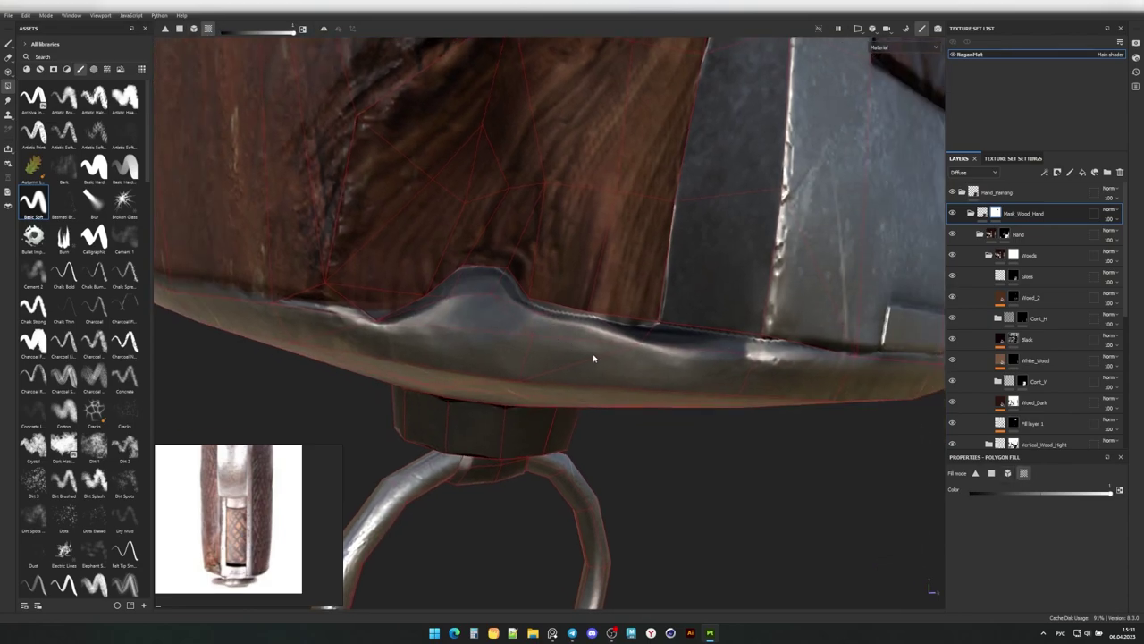
{"action": "mouse_move", "coordinate": [481, 371]}
{"action": "left_mouse_down", "text": "alt"}
{"action": "mouse_move", "coordinate": [531, 348]}
{"action": "mouse_move", "coordinate": [552, 366]}
{"action": "mouse_move", "coordinate": [560, 292]}
{"action": "mouse_move", "coordinate": [576, 296]}
{"action": "left_mouse_up", "text": "alt"}
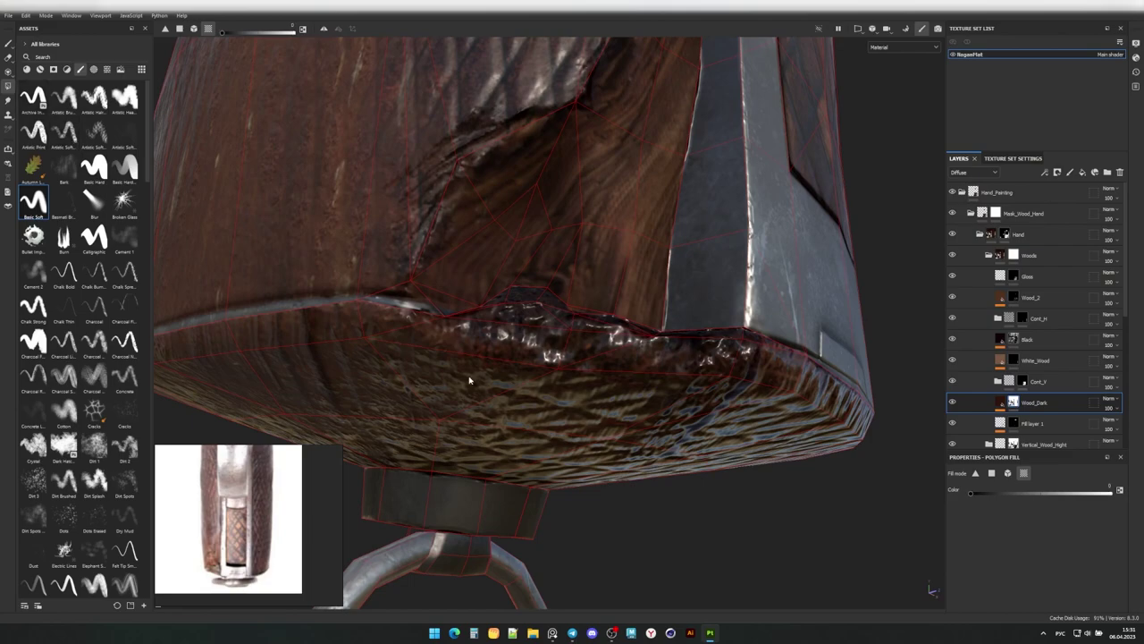
{"action": "left_click_drag", "start_coordinate": [468, 381], "coordinate": [615, 381], "text": "alt"}
{"action": "left_click", "coordinate": [1019, 333]}
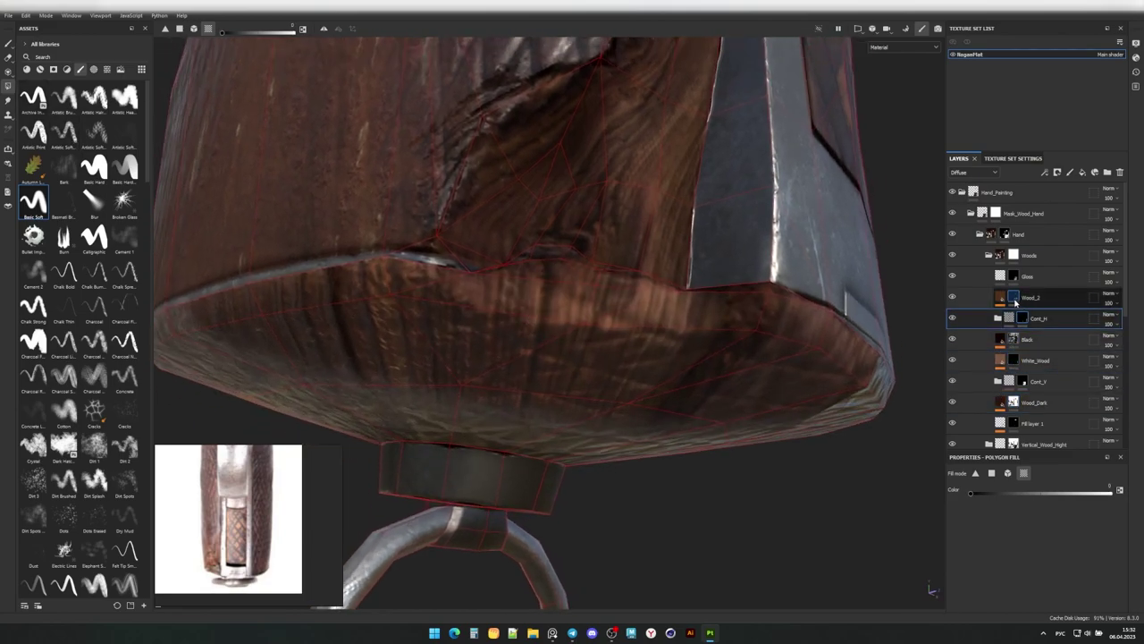
{"action": "left_click", "coordinate": [1016, 300]}
{"action": "left_click_drag", "start_coordinate": [581, 366], "coordinate": [501, 393], "text": "alt"}
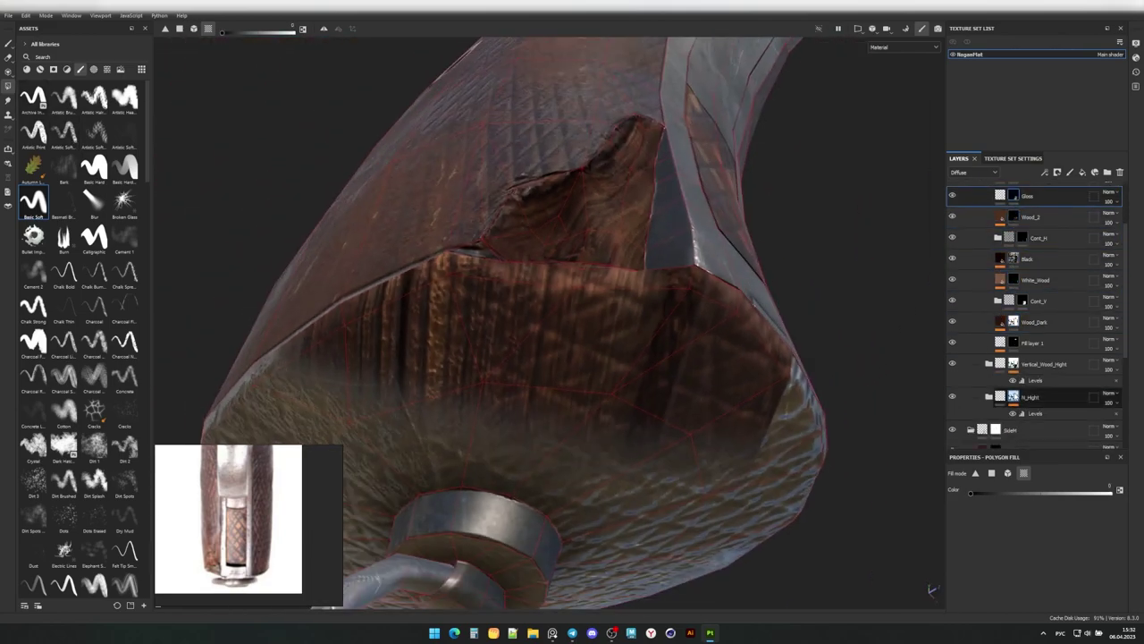
{"action": "left_click", "coordinate": [1017, 381]}
{"action": "mouse_move", "coordinate": [605, 378]}
{"action": "left_mouse_down", "text": "alt"}
{"action": "mouse_move", "coordinate": [605, 390]}
{"action": "mouse_move", "coordinate": [544, 383]}
{"action": "mouse_move", "coordinate": [557, 367]}
{"action": "mouse_move", "coordinate": [592, 366]}
{"action": "mouse_move", "coordinate": [587, 345]}
{"action": "left_mouse_up", "text": "alt"}
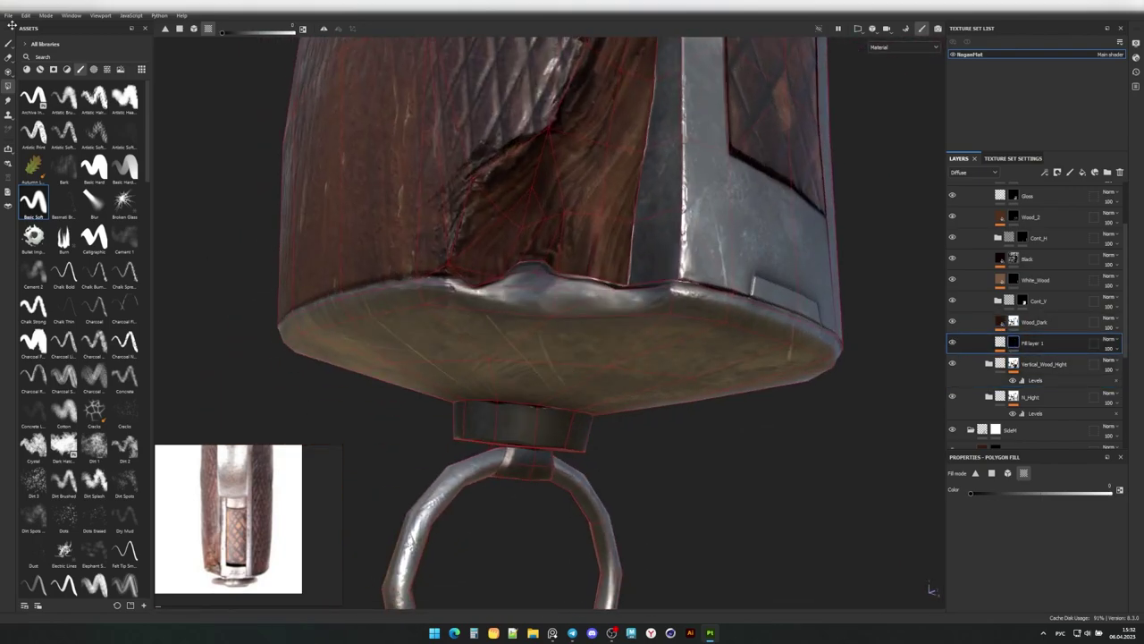
Return to the Paint brush and move in on the metal butt cap and ring.
{"action": "key", "text": "1"}
{"action": "scroll", "coordinate": [423, 239], "scroll_direction": "up", "scroll_amount": 3}
{"action": "mouse_move", "coordinate": [447, 250]}
{"action": "left_mouse_down", "text": "alt"}
{"action": "mouse_move", "coordinate": [423, 240]}
{"action": "mouse_move", "coordinate": [539, 296]}
{"action": "mouse_move", "coordinate": [505, 261]}
{"action": "left_mouse_up", "text": "alt"}
{"action": "mouse_move", "coordinate": [658, 286]}
{"action": "left_mouse_down", "text": "alt"}
{"action": "mouse_move", "coordinate": [670, 209]}
{"action": "mouse_move", "coordinate": [596, 225]}
{"action": "mouse_move", "coordinate": [650, 300]}
{"action": "left_mouse_up", "text": "alt"}
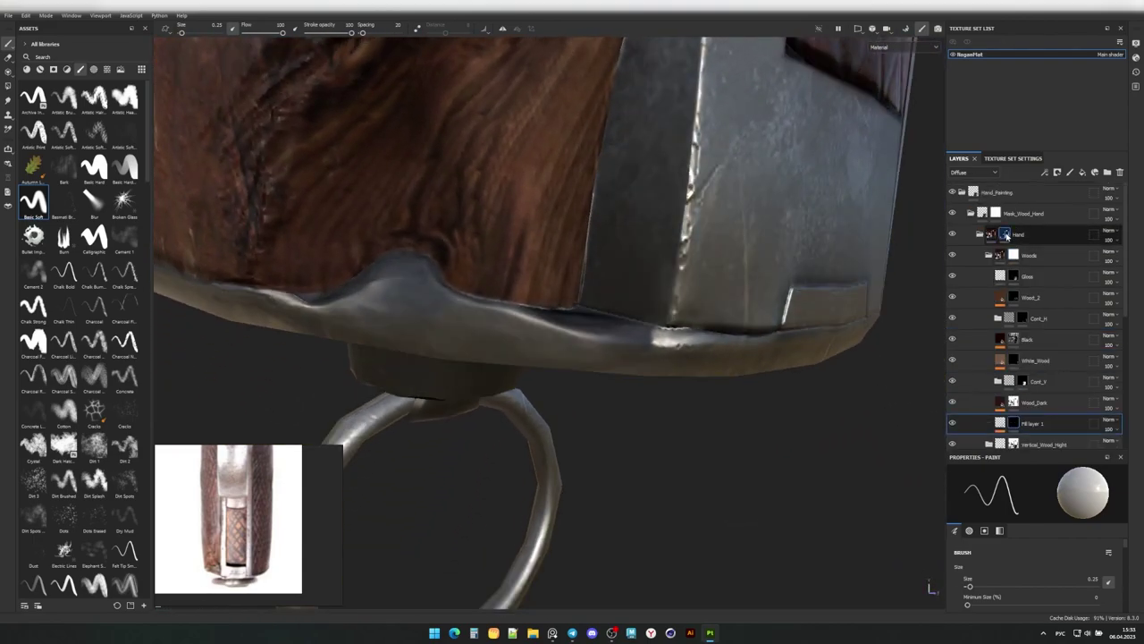
{"action": "scroll", "coordinate": [620, 207], "scroll_direction": "up", "scroll_amount": 2}
{"action": "left_click_drag", "start_coordinate": [713, 258], "coordinate": [569, 314], "text": "alt"}
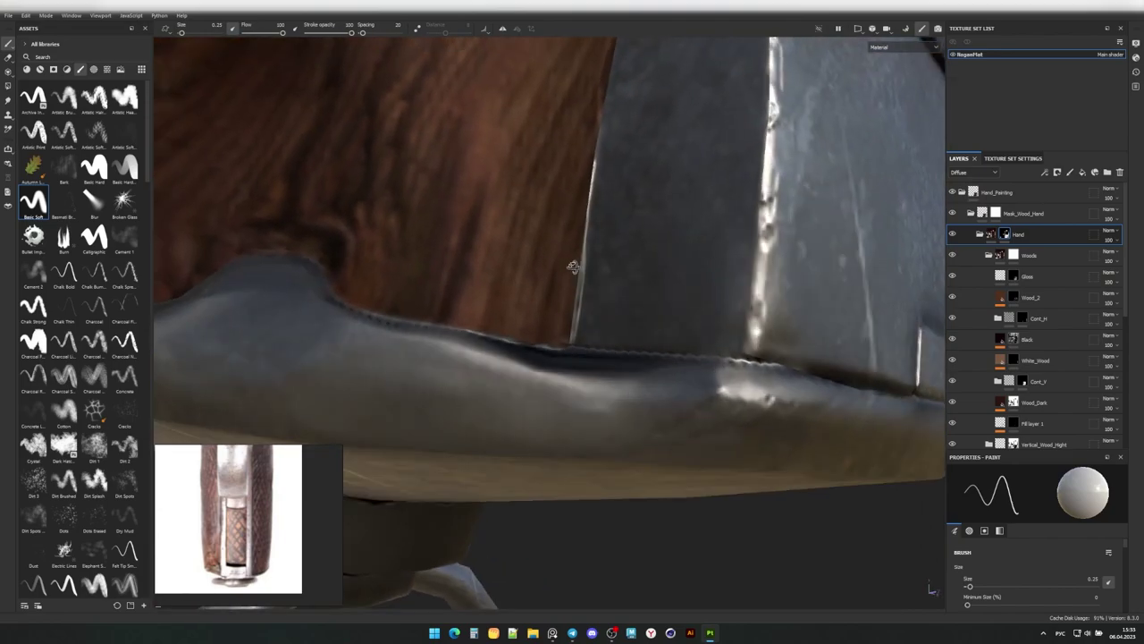
{"action": "scroll", "coordinate": [575, 282], "scroll_direction": "down", "scroll_amount": 3}
{"action": "scroll", "coordinate": [554, 259], "scroll_direction": "up", "scroll_amount": 3}
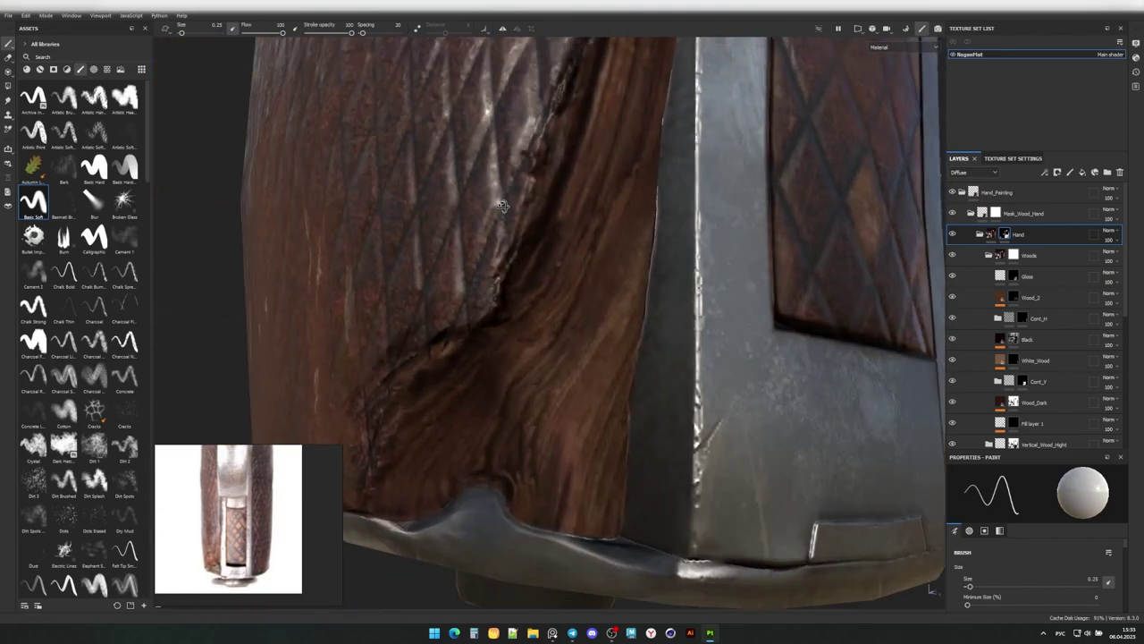
{"action": "scroll", "coordinate": [537, 241], "scroll_direction": "down", "scroll_amount": 3}
{"action": "scroll", "coordinate": [525, 233], "scroll_direction": "up", "scroll_amount": 1}
{"action": "scroll", "coordinate": [524, 233], "scroll_direction": "down", "scroll_amount": 3}
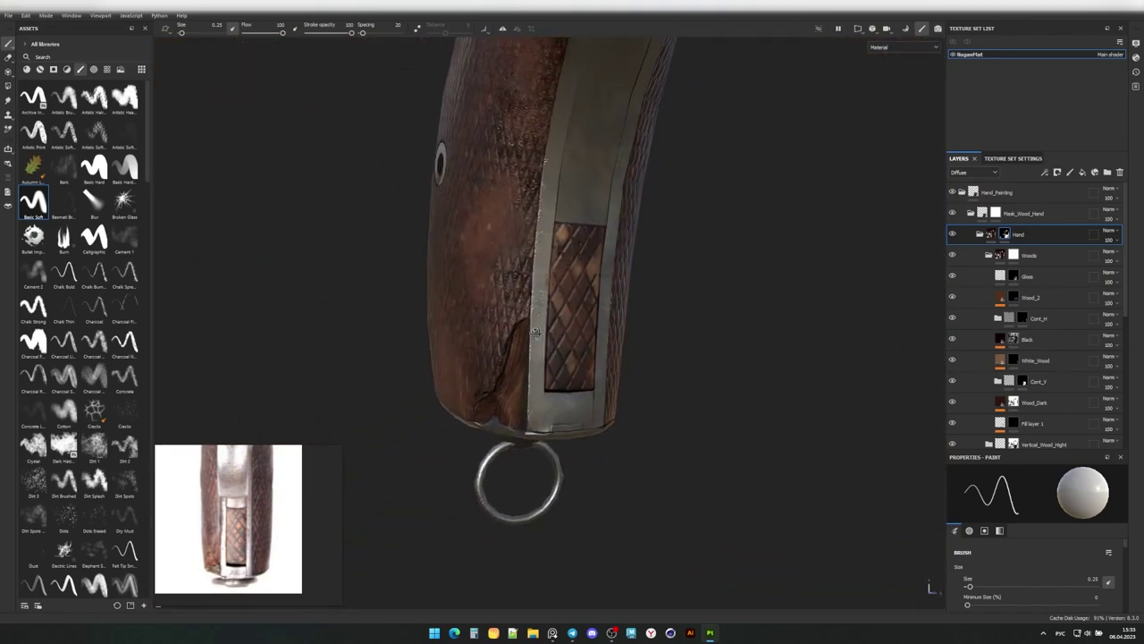
{"action": "mouse_move", "coordinate": [525, 232]}
{"action": "left_mouse_down", "text": "alt"}
{"action": "mouse_move", "coordinate": [572, 268]}
{"action": "mouse_move", "coordinate": [536, 313]}
{"action": "left_mouse_up", "text": "alt"}
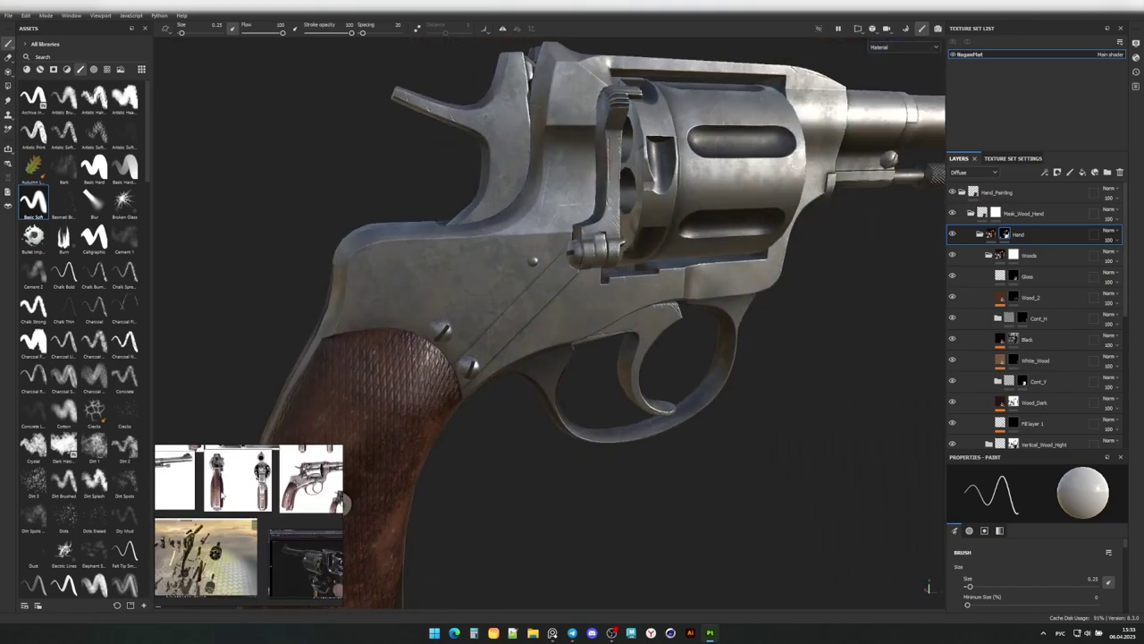
{"action": "scroll", "coordinate": [278, 517], "scroll_direction": "up", "scroll_amount": 3}
{"action": "scroll", "coordinate": [277, 516], "scroll_direction": "up", "scroll_amount": 3}
{"action": "scroll", "coordinate": [277, 517], "scroll_direction": "down", "scroll_amount": 5}
{"action": "scroll", "coordinate": [272, 518], "scroll_direction": "up", "scroll_amount": 5}
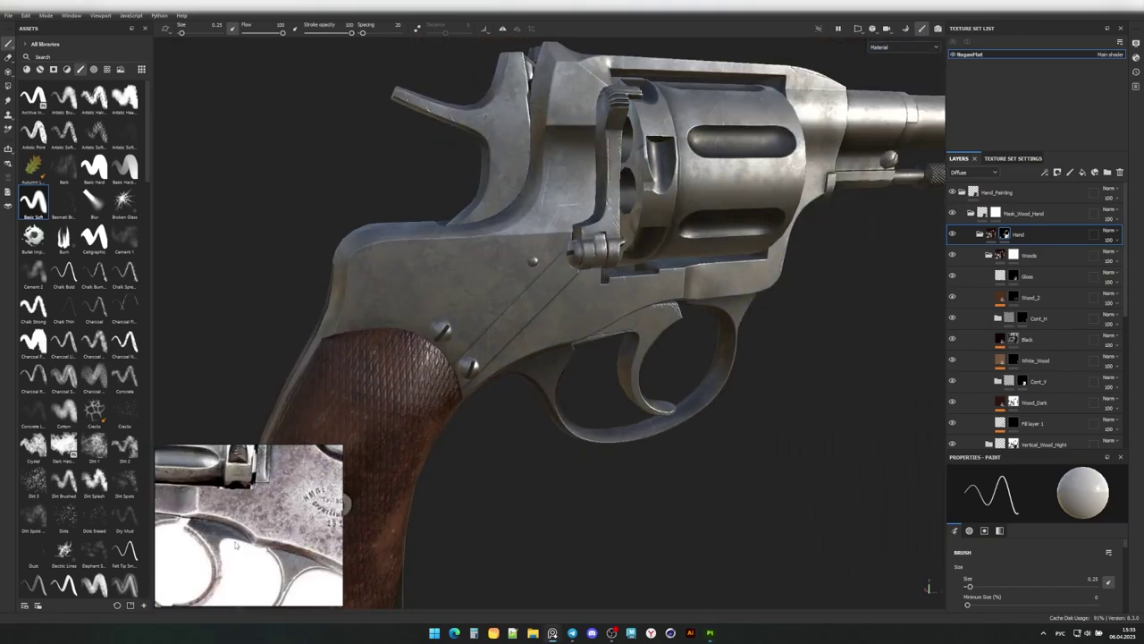
{"action": "scroll", "coordinate": [269, 519], "scroll_direction": "down", "scroll_amount": 2}
{"action": "scroll", "coordinate": [262, 520], "scroll_direction": "up", "scroll_amount": 2}
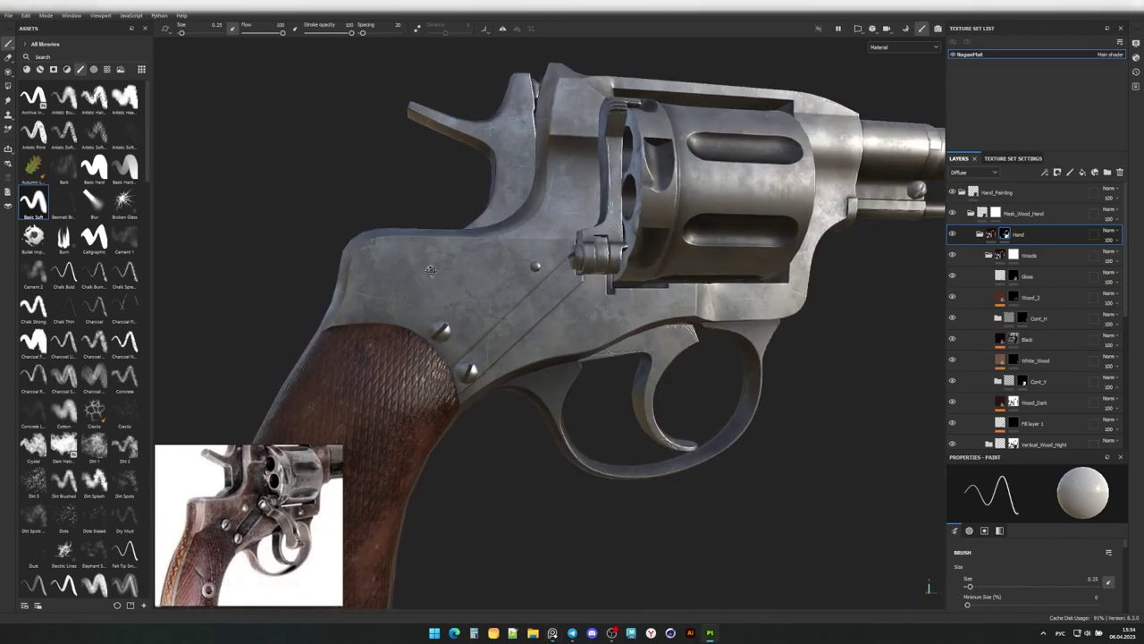
{"action": "scroll", "coordinate": [262, 520], "scroll_direction": "up", "scroll_amount": 3}
{"action": "scroll", "coordinate": [262, 521], "scroll_direction": "up", "scroll_amount": 2}
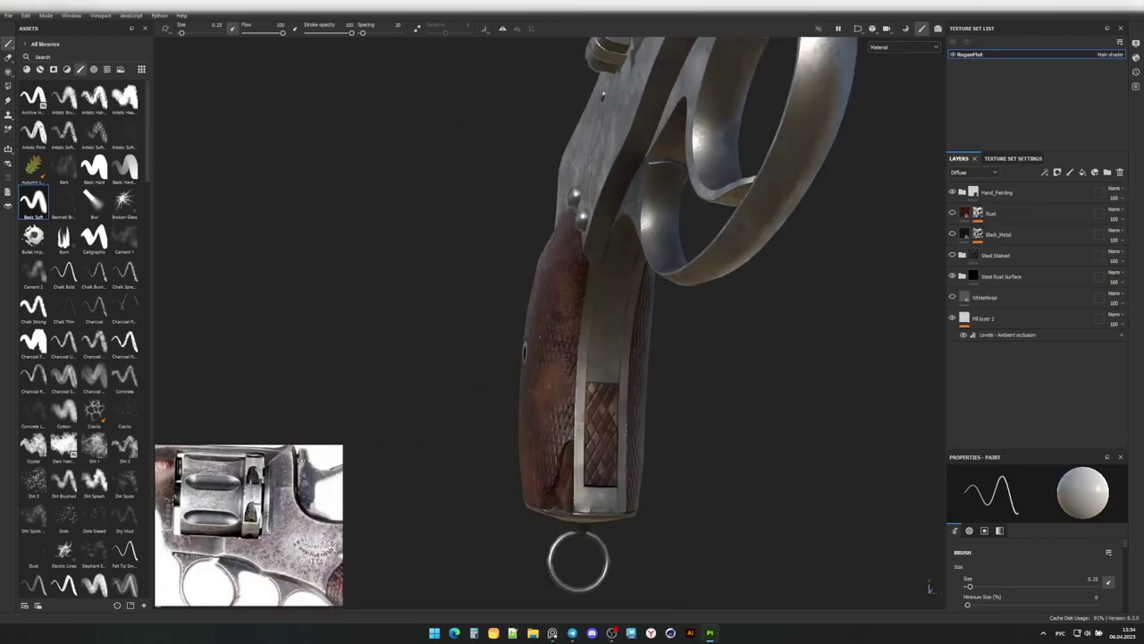
Collapse the wood layers, enable Black_Metal and create a folder named Rust.
{"action": "mouse_move", "coordinate": [572, 269]}
{"action": "left_mouse_down", "text": "alt"}
{"action": "mouse_move", "coordinate": [762, 289]}
{"action": "mouse_move", "coordinate": [953, 235]}
{"action": "left_mouse_up", "text": "alt"}
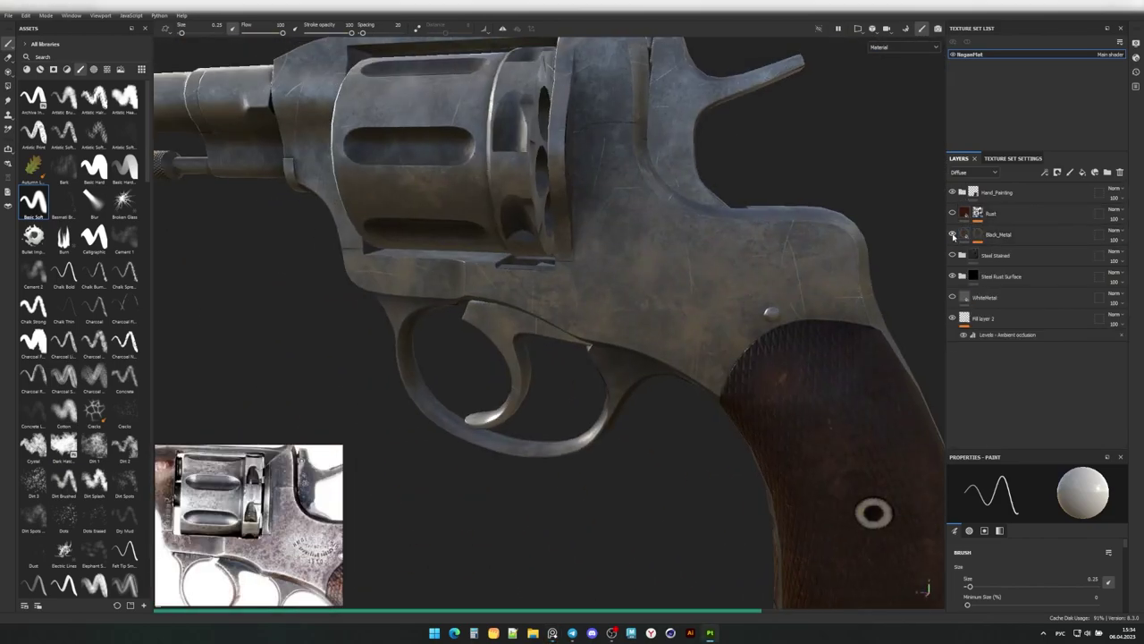
{"action": "left_click", "coordinate": [953, 235]}
{"action": "right_click", "coordinate": [984, 234]}
{"action": "left_click", "coordinate": [988, 210]}
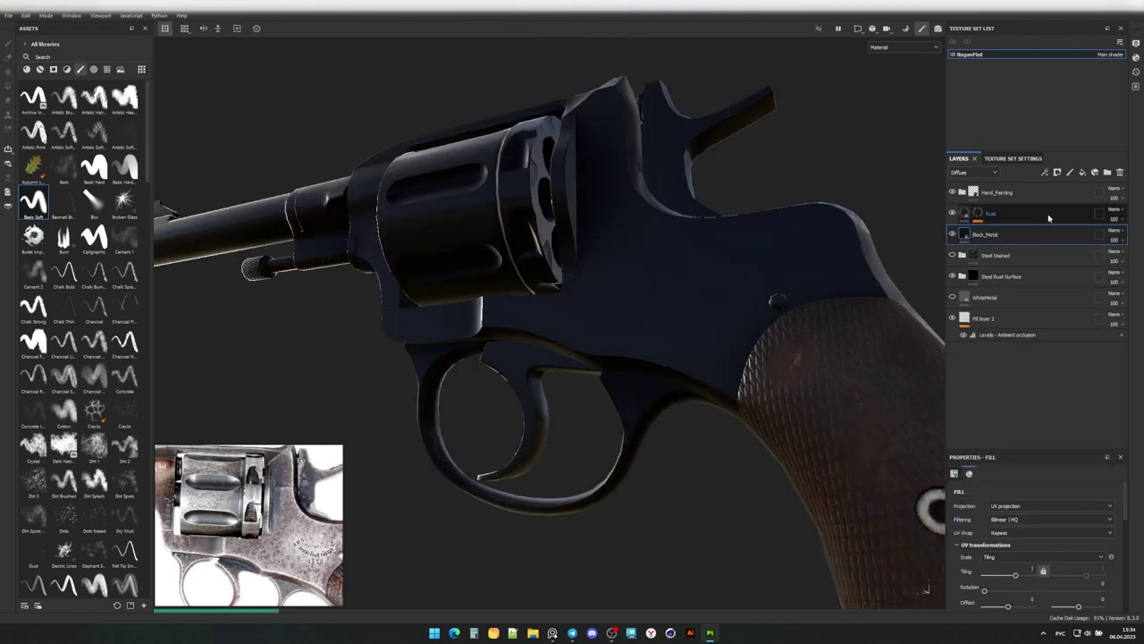
{"action": "double_click", "coordinate": [994, 214]}
{"action": "type", "text": "Rust"}
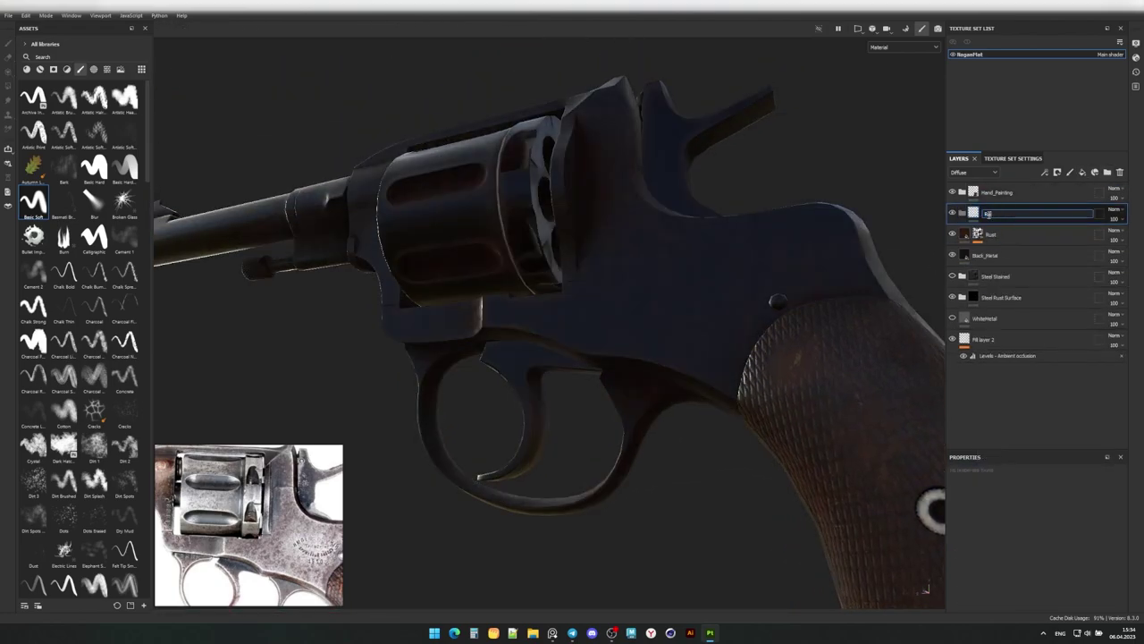
Give the Rust folder a black mask, add Fill layer 3, and search Assets for 'rust'.
{"action": "left_click_drag", "start_coordinate": [930, 259], "coordinate": [891, 274], "text": "alt"}
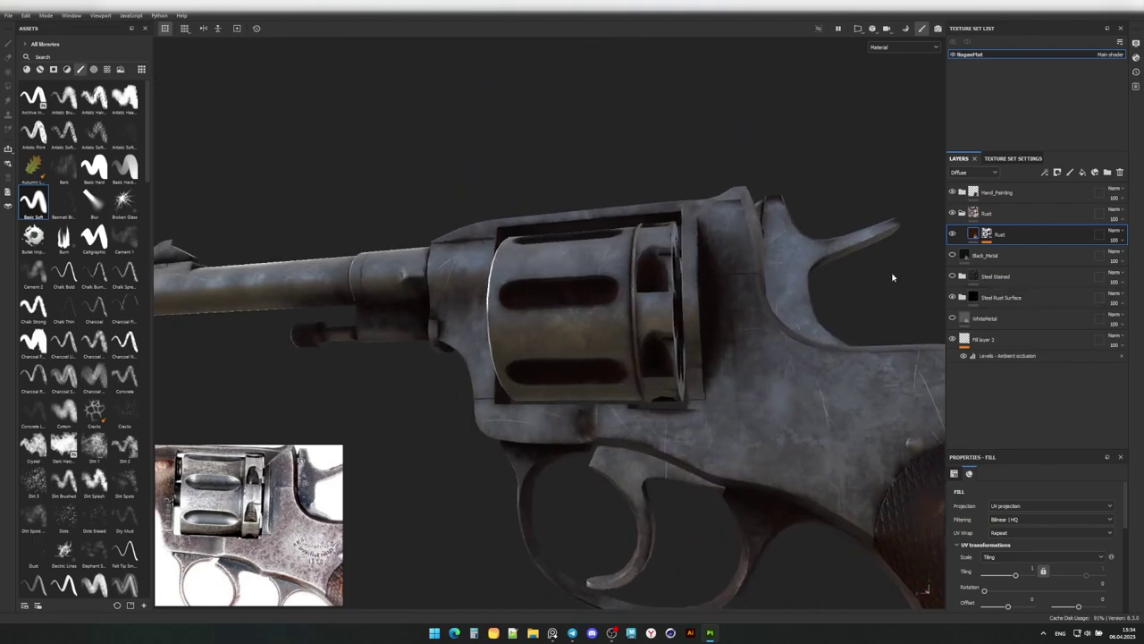
{"action": "right_click", "coordinate": [992, 235]}
{"action": "left_click", "coordinate": [1028, 239]}
{"action": "right_click", "coordinate": [987, 235]}
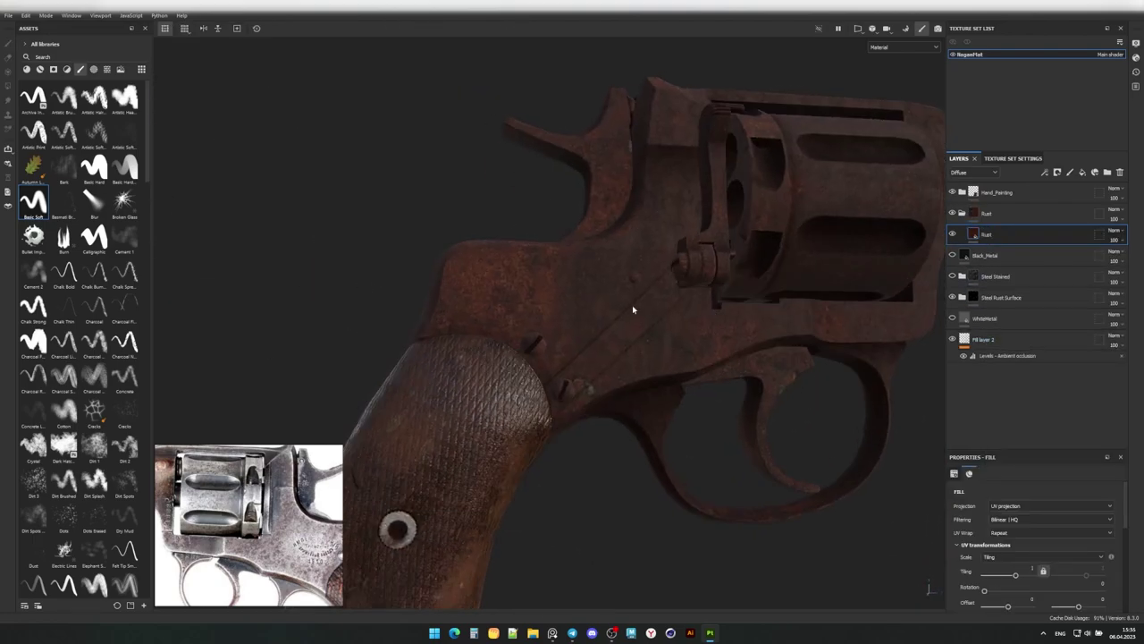
{"action": "left_click", "coordinate": [1084, 175]}
{"action": "left_click", "coordinate": [71, 58]}
Search for the rust textures and drag them onto Fill layer 3's material slots.
{"action": "type", "text": "rust"}
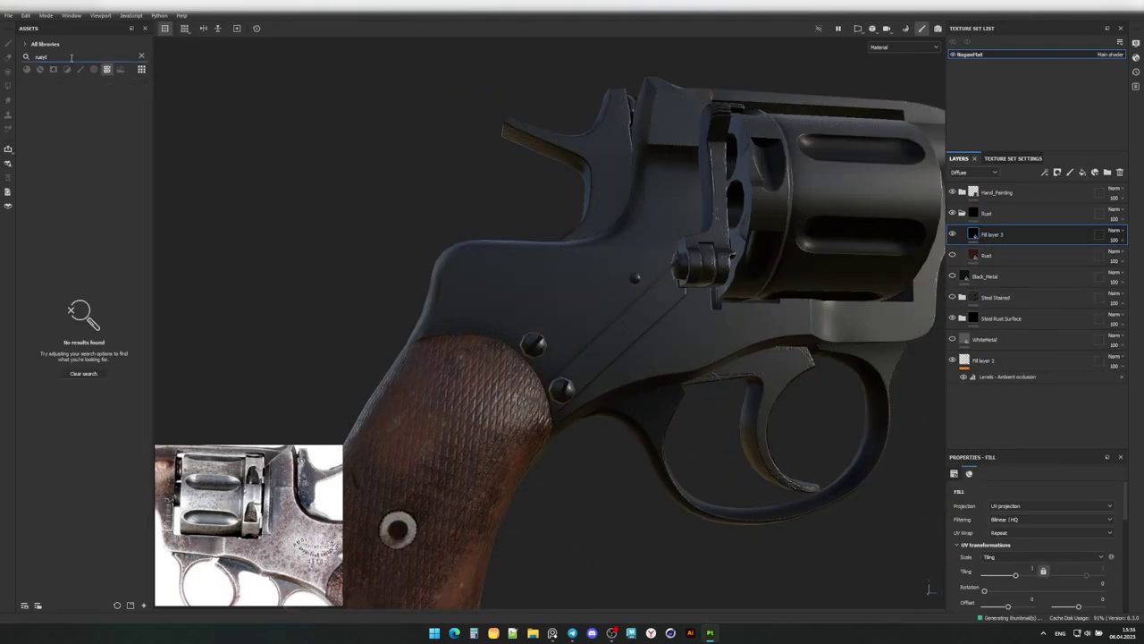
{"action": "left_click_drag", "start_coordinate": [979, 455], "coordinate": [979, 338]}
{"action": "scroll", "coordinate": [1028, 492], "scroll_direction": "down", "scroll_amount": 3}
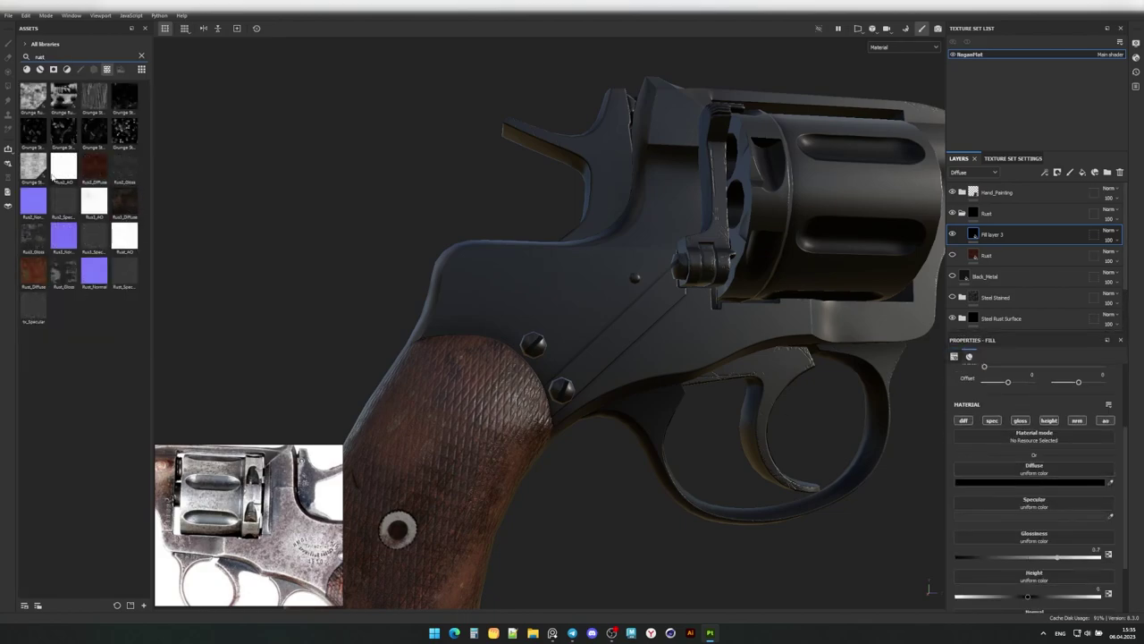
{"action": "left_click_drag", "start_coordinate": [124, 201], "coordinate": [984, 471]}
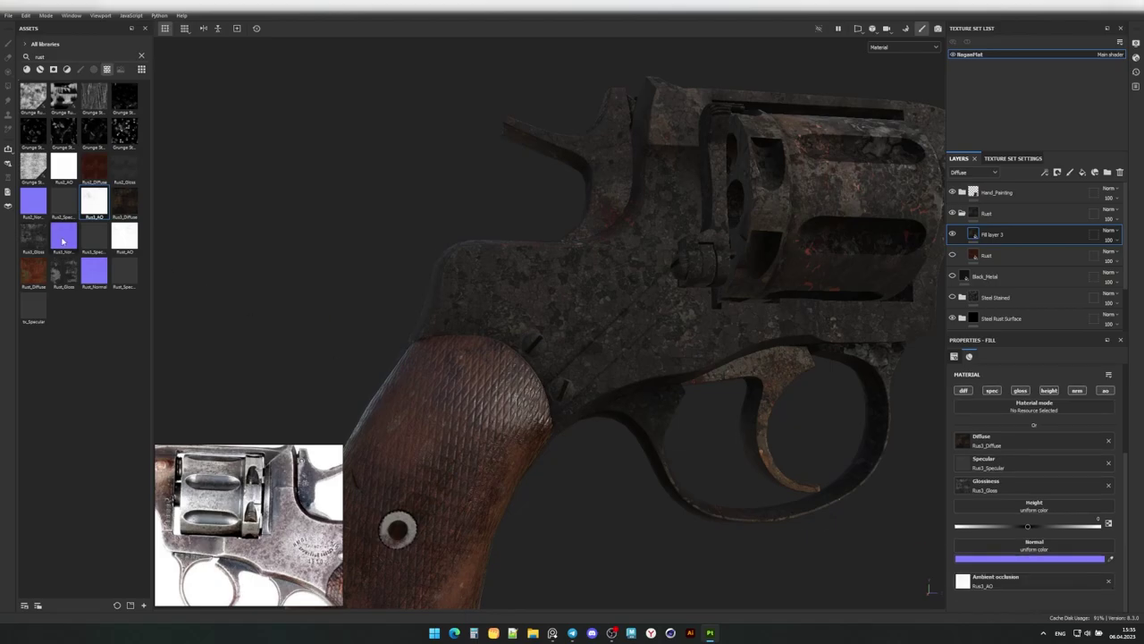
{"action": "scroll", "coordinate": [585, 386], "scroll_direction": "up", "scroll_amount": 5}
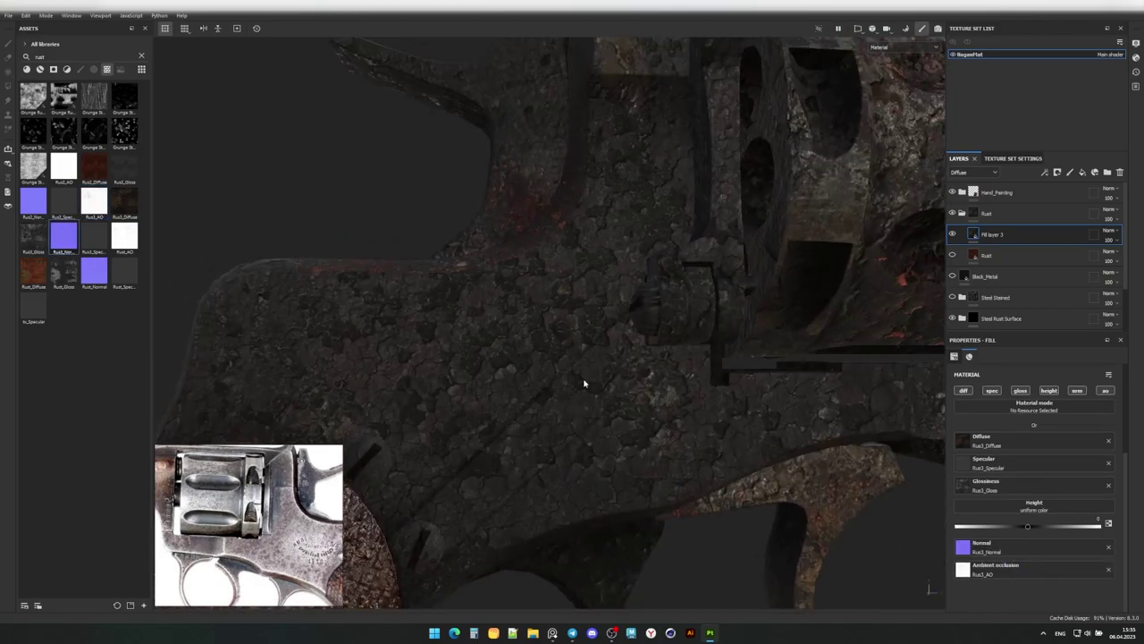
{"action": "left_click_drag", "start_coordinate": [584, 384], "coordinate": [511, 278], "text": "alt"}
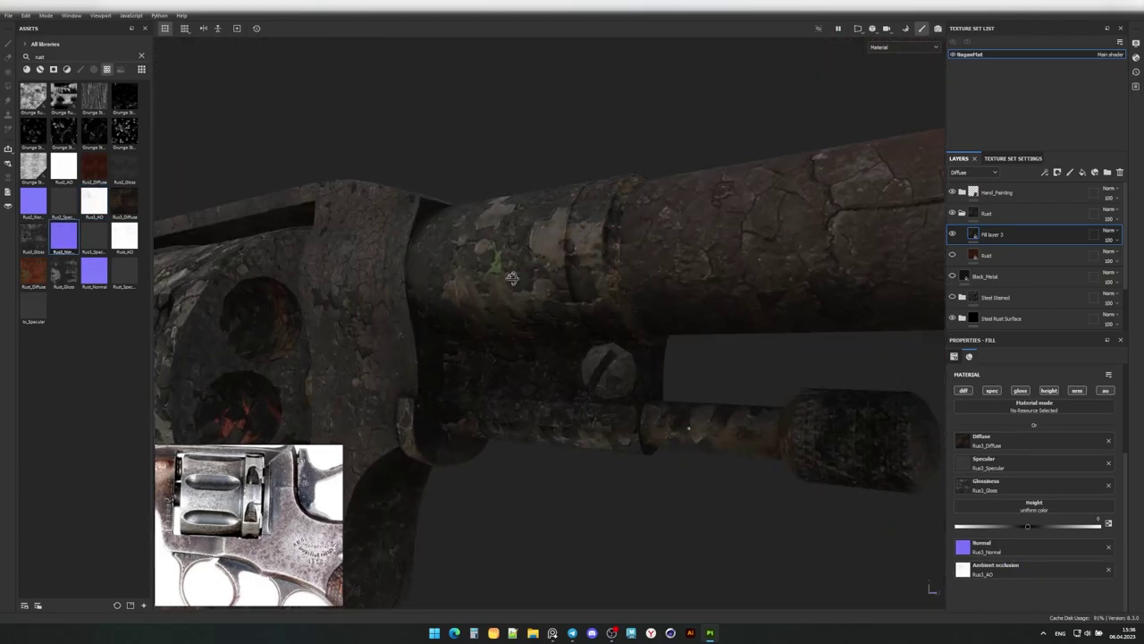
{"action": "scroll", "coordinate": [511, 277], "scroll_direction": "down", "scroll_amount": 5}
{"action": "left_click_drag", "start_coordinate": [512, 277], "coordinate": [264, 304], "text": "alt"}
{"action": "scroll", "coordinate": [264, 304], "scroll_direction": "up", "scroll_amount": 4}
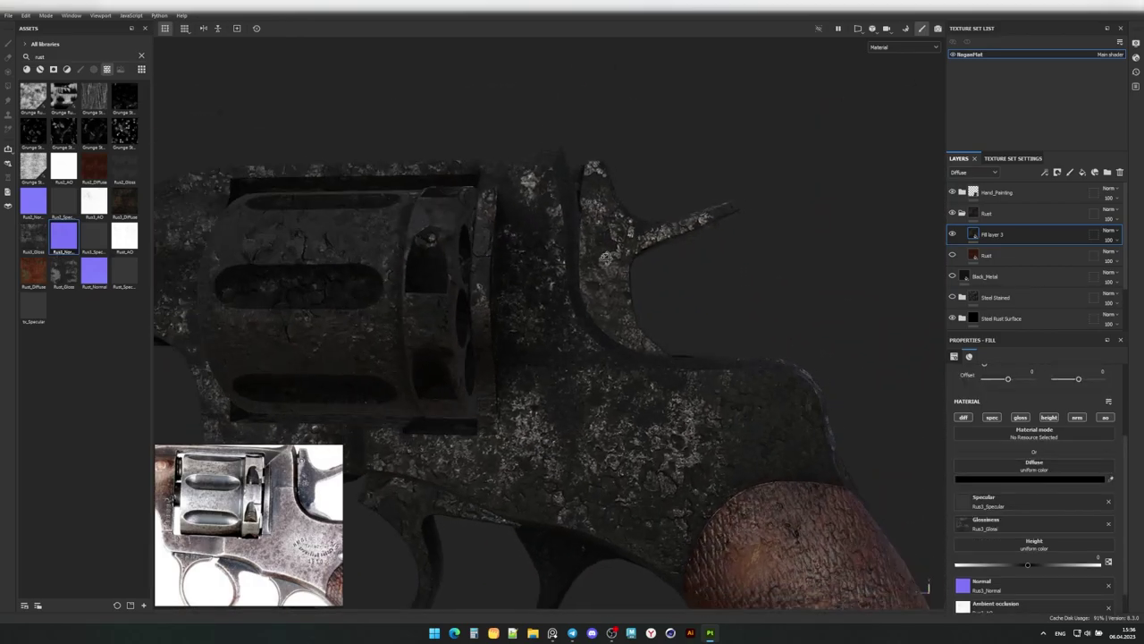
Rework Fill layer 3's diffuse and specular, rename it, and apply Rust_Diffuse as its diffuse.
{"action": "left_click", "coordinate": [973, 480]}
{"action": "left_click", "coordinate": [1003, 533]}
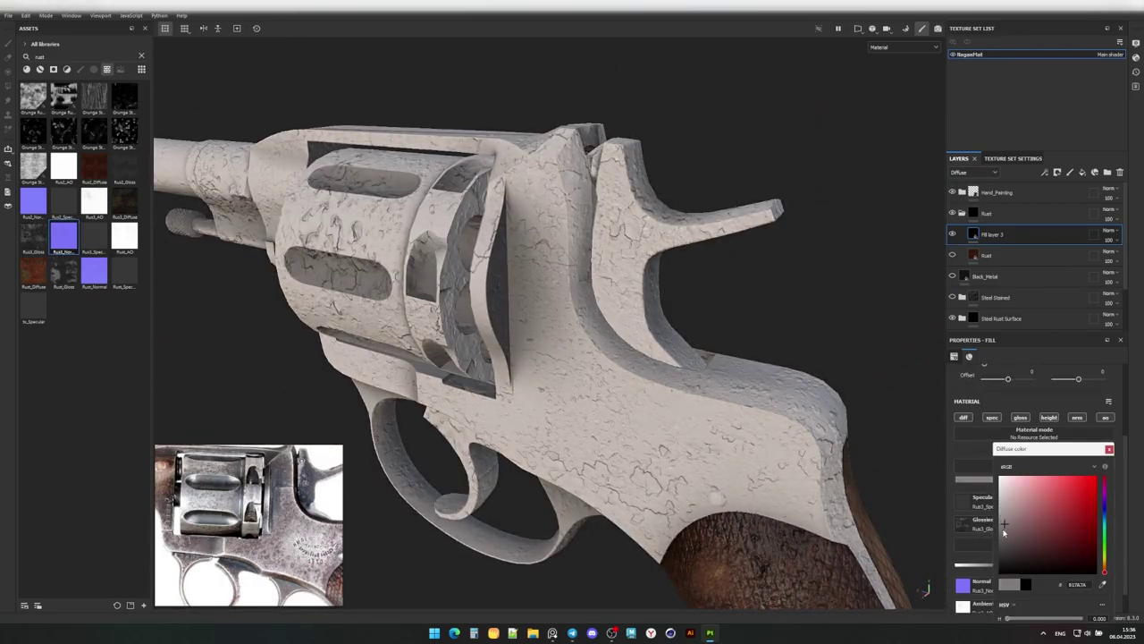
{"action": "left_click_drag", "start_coordinate": [674, 324], "coordinate": [1115, 508], "text": "alt"}
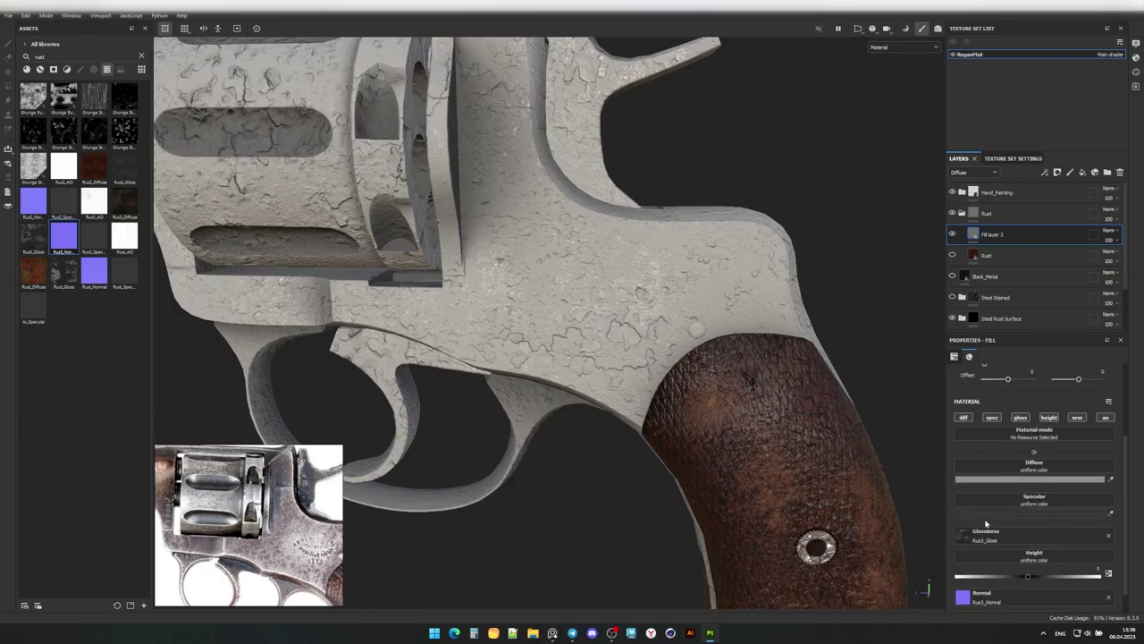
{"action": "left_click", "coordinate": [986, 515]}
{"action": "left_click_drag", "start_coordinate": [866, 258], "coordinate": [626, 268], "text": "alt"}
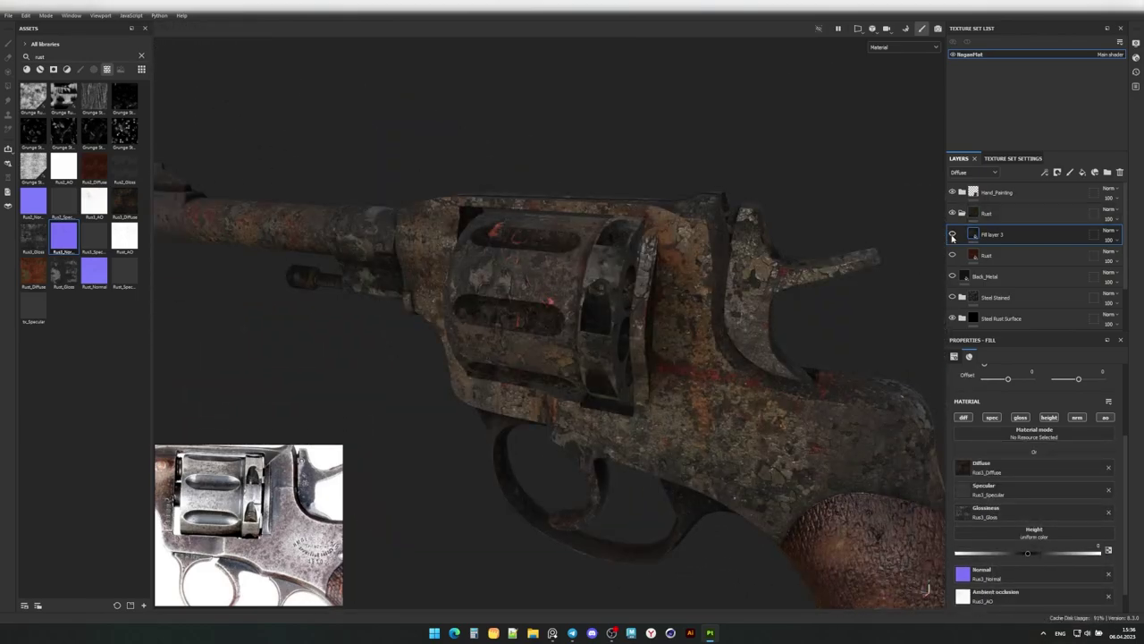
{"action": "double_click", "coordinate": [987, 234]}
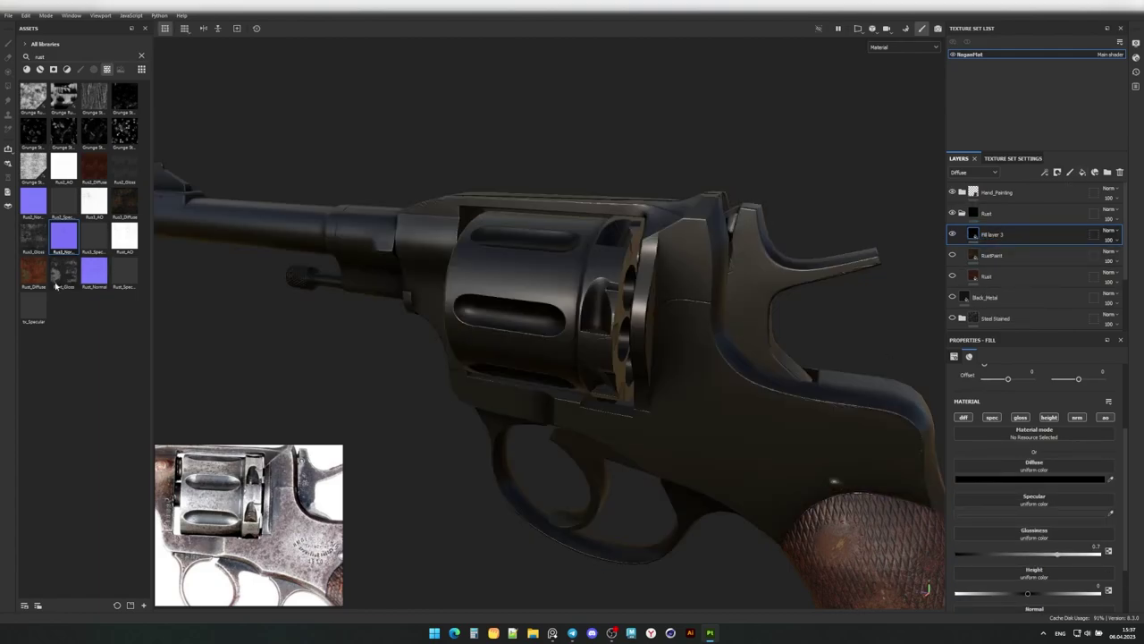
{"action": "left_click_drag", "start_coordinate": [1063, 485], "coordinate": [1063, 484]}
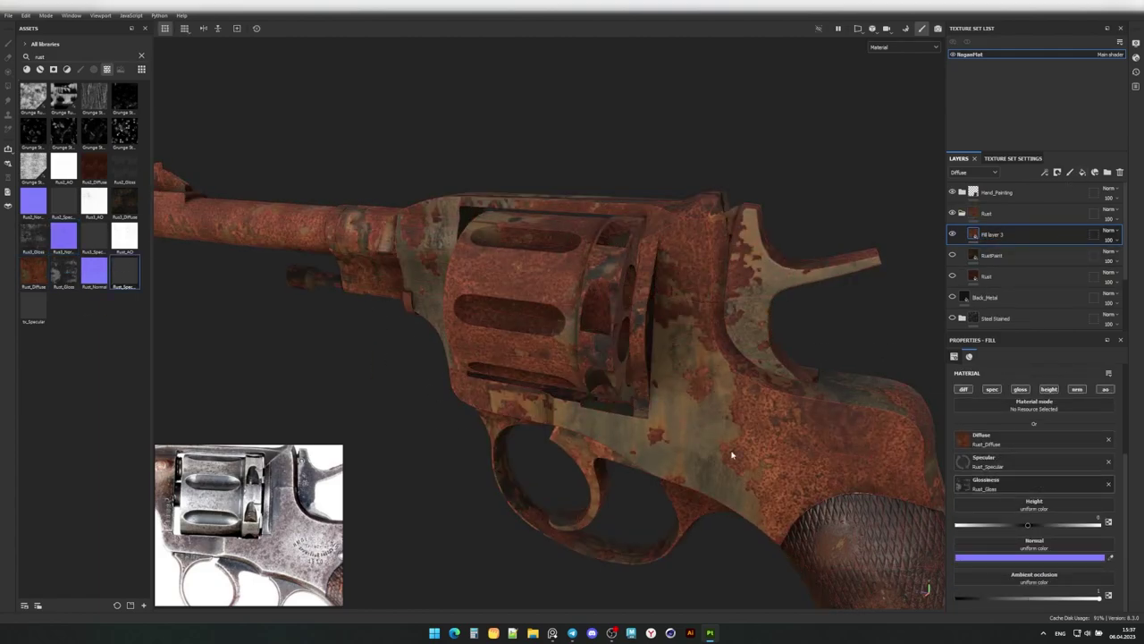
{"action": "mouse_move", "coordinate": [124, 271]}
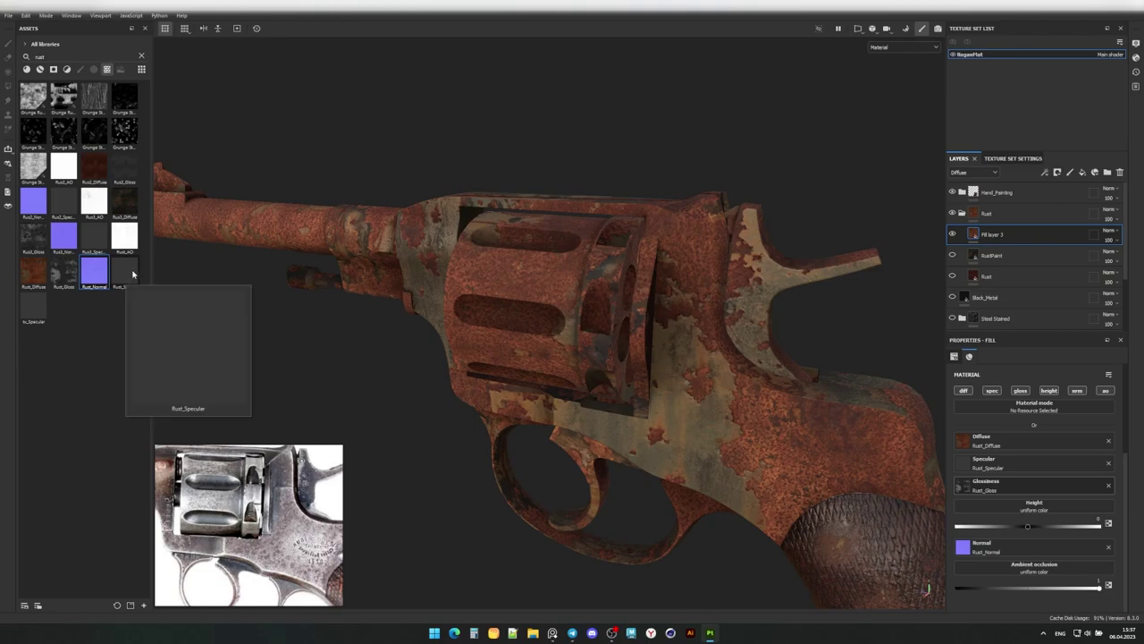
{"action": "left_click_drag", "start_coordinate": [125, 236], "coordinate": [134, 244]}
{"action": "mouse_move", "coordinate": [790, 362]}
{"action": "left_mouse_down", "text": "alt"}
{"action": "mouse_move", "coordinate": [506, 376]}
{"action": "mouse_move", "coordinate": [220, 365]}
{"action": "mouse_move", "coordinate": [567, 375]}
{"action": "left_mouse_up", "text": "alt"}
{"action": "scroll", "coordinate": [1016, 429], "scroll_direction": "up", "scroll_amount": 3}
Raise the rust texture tiling to 9.22.
{"action": "left_click_drag", "start_coordinate": [1017, 429], "coordinate": [1024, 429]}
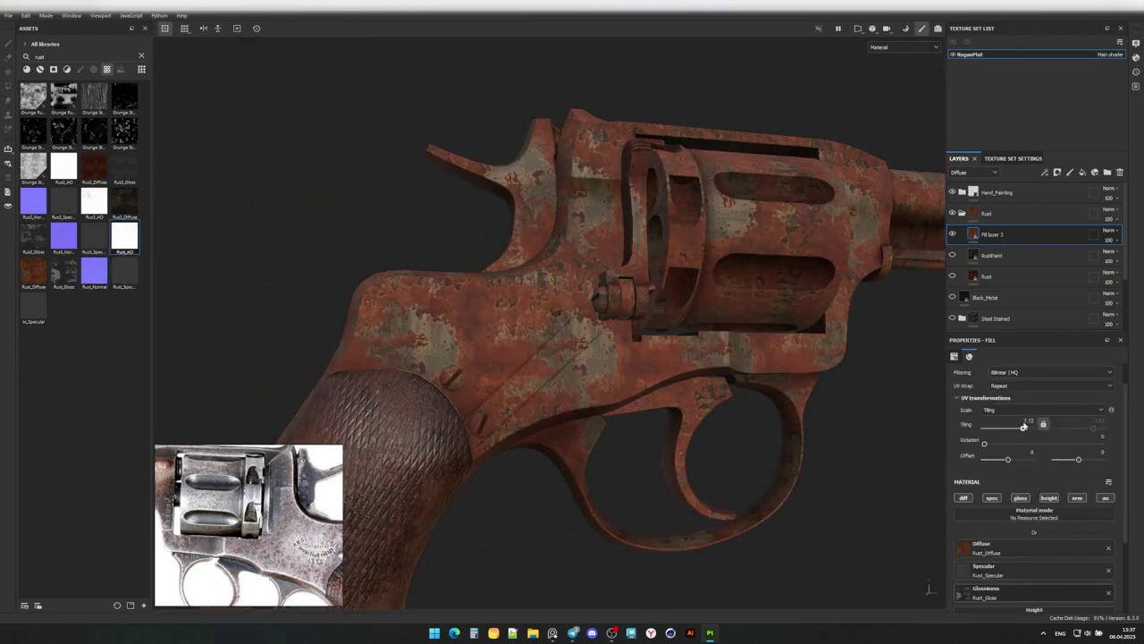
{"action": "scroll", "coordinate": [567, 340], "scroll_direction": "up", "scroll_amount": 5}
{"action": "scroll", "coordinate": [475, 417], "scroll_direction": "down", "scroll_amount": 5}
{"action": "left_click_drag", "start_coordinate": [475, 417], "coordinate": [626, 375], "text": "alt"}
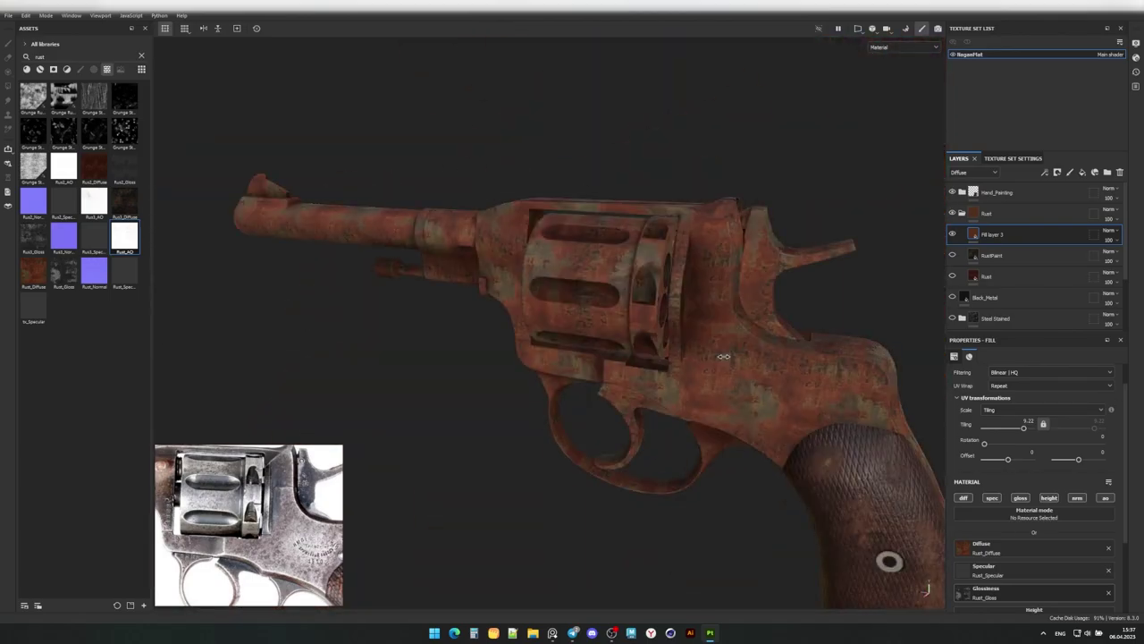
Hide the orange rust fill, select RustPaint, and show the Rust layer on the gun.
{"action": "left_click", "coordinate": [952, 233]}
{"action": "left_click", "coordinate": [1011, 254]}
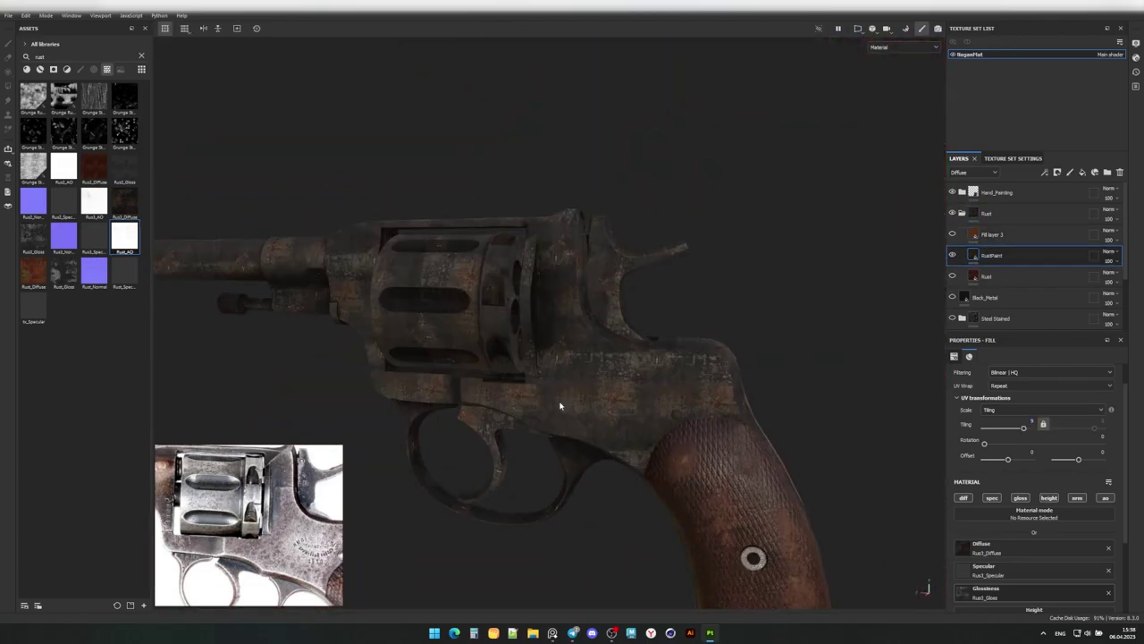
{"action": "scroll", "coordinate": [564, 397], "scroll_direction": "up", "scroll_amount": 4}
{"action": "scroll", "coordinate": [584, 366], "scroll_direction": "up", "scroll_amount": 2}
{"action": "scroll", "coordinate": [585, 366], "scroll_direction": "down", "scroll_amount": 3}
{"action": "scroll", "coordinate": [585, 365], "scroll_direction": "up", "scroll_amount": 3}
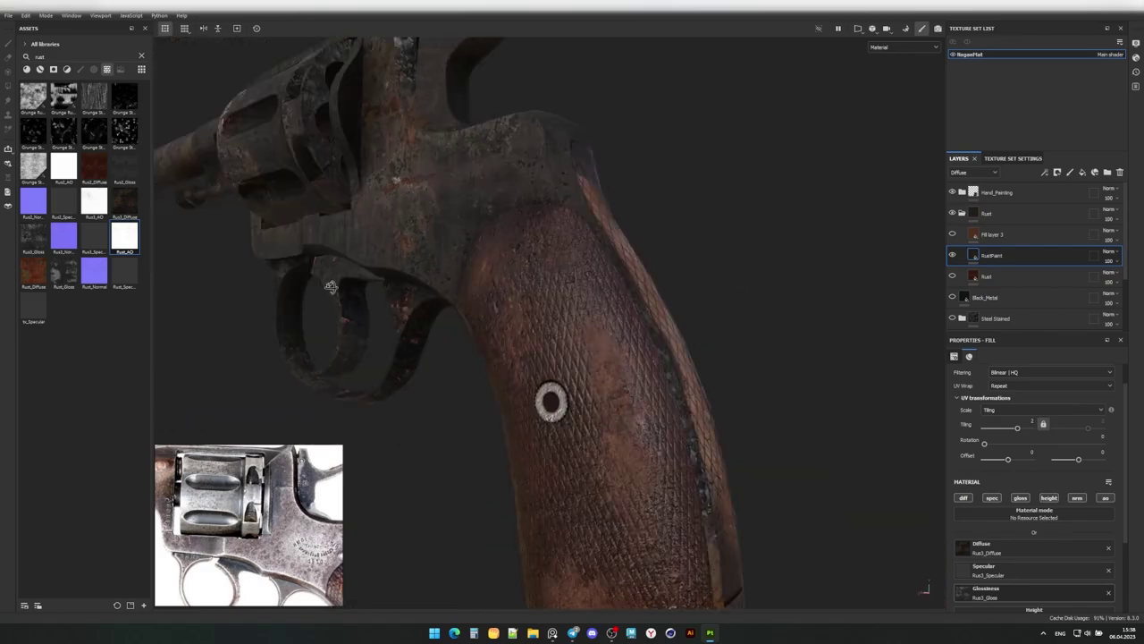
{"action": "scroll", "coordinate": [298, 301], "scroll_direction": "down", "scroll_amount": 5}
{"action": "mouse_move", "coordinate": [447, 268]}
{"action": "left_mouse_down", "text": "alt"}
{"action": "mouse_move", "coordinate": [593, 215]}
{"action": "mouse_move", "coordinate": [200, 253]}
{"action": "mouse_move", "coordinate": [643, 261]}
{"action": "mouse_move", "coordinate": [626, 295]}
{"action": "mouse_move", "coordinate": [592, 301]}
{"action": "mouse_move", "coordinate": [618, 398]}
{"action": "mouse_move", "coordinate": [670, 285]}
{"action": "left_mouse_up", "text": "alt"}
{"action": "left_click", "coordinate": [953, 254]}
{"action": "left_click", "coordinate": [986, 276]}
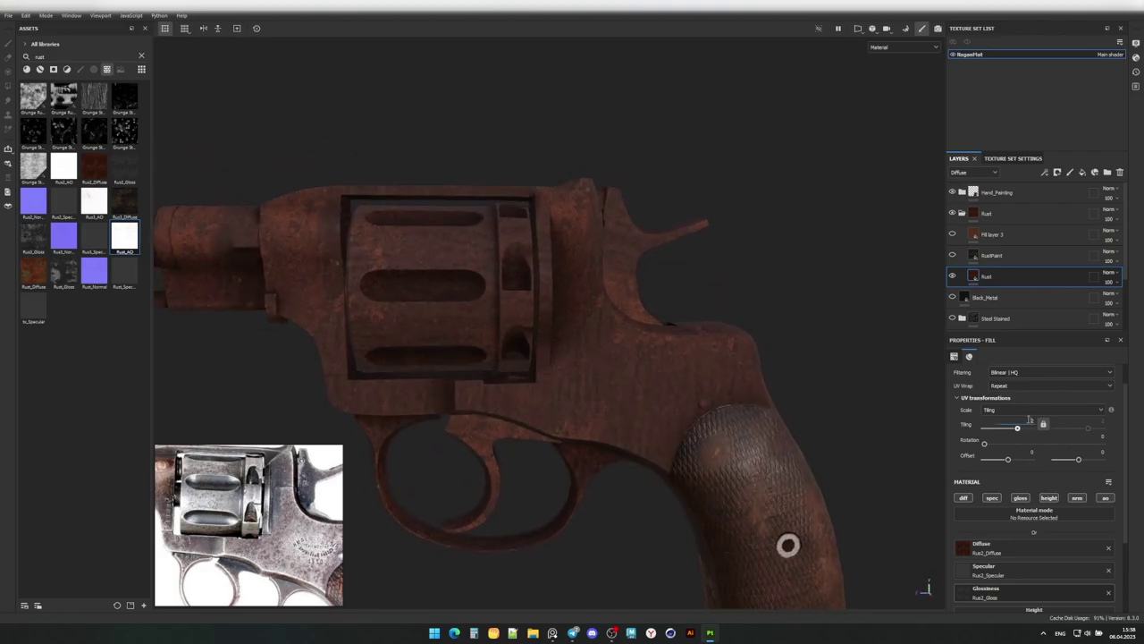
{"action": "left_click_drag", "start_coordinate": [602, 382], "coordinate": [1061, 199], "text": "alt"}
Black-mask the Rust folder and group Fill layer 3 and RustPaint into an Iron folder.
{"action": "left_click", "coordinate": [1010, 214]}
{"action": "left_click", "coordinate": [1058, 172]}
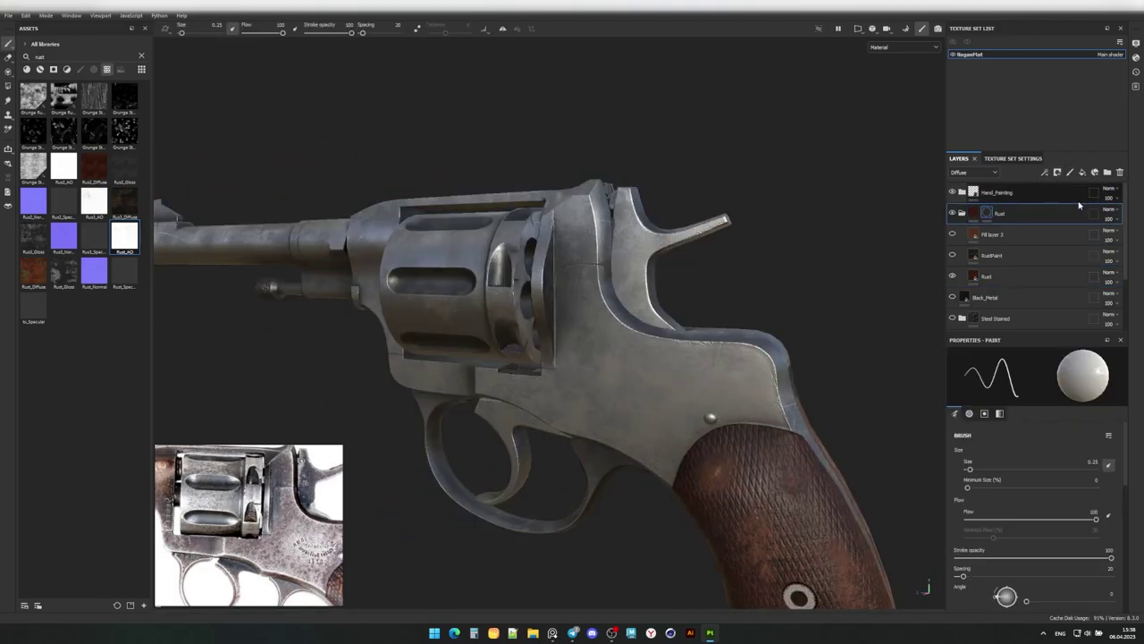
{"action": "left_click", "coordinate": [992, 234]}
{"action": "left_click", "coordinate": [992, 255], "text": "shift"}
{"action": "left_click", "coordinate": [1107, 172]}
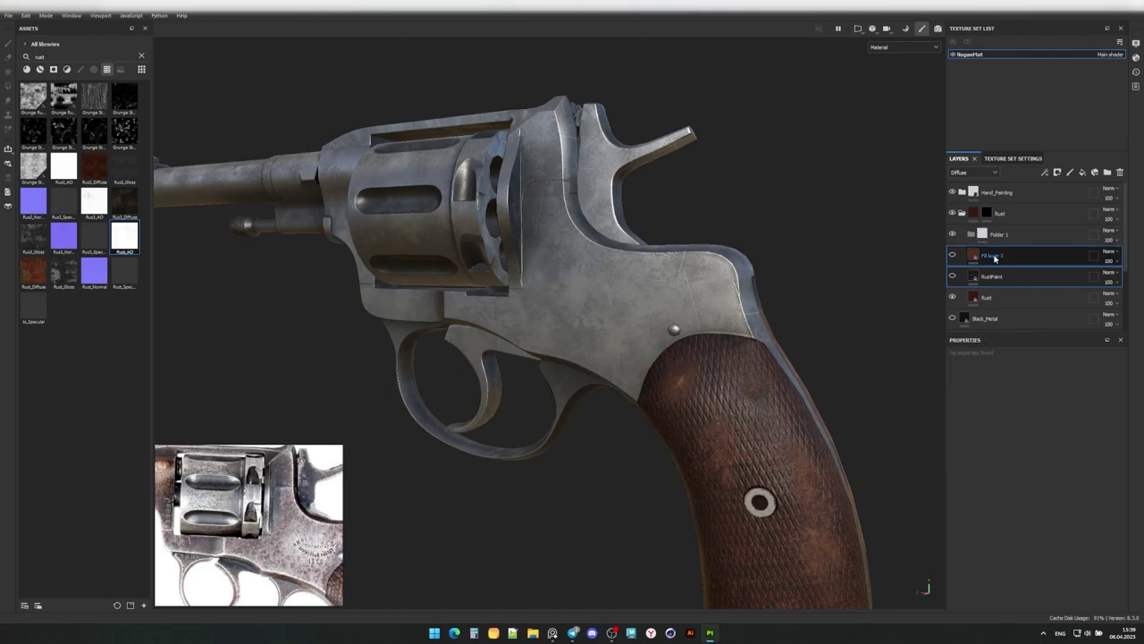
{"action": "type", "text": "Rust"}
Add a white mask to the Rust folder and switch to polygon fill mode.
{"action": "left_click", "coordinate": [1002, 257]}
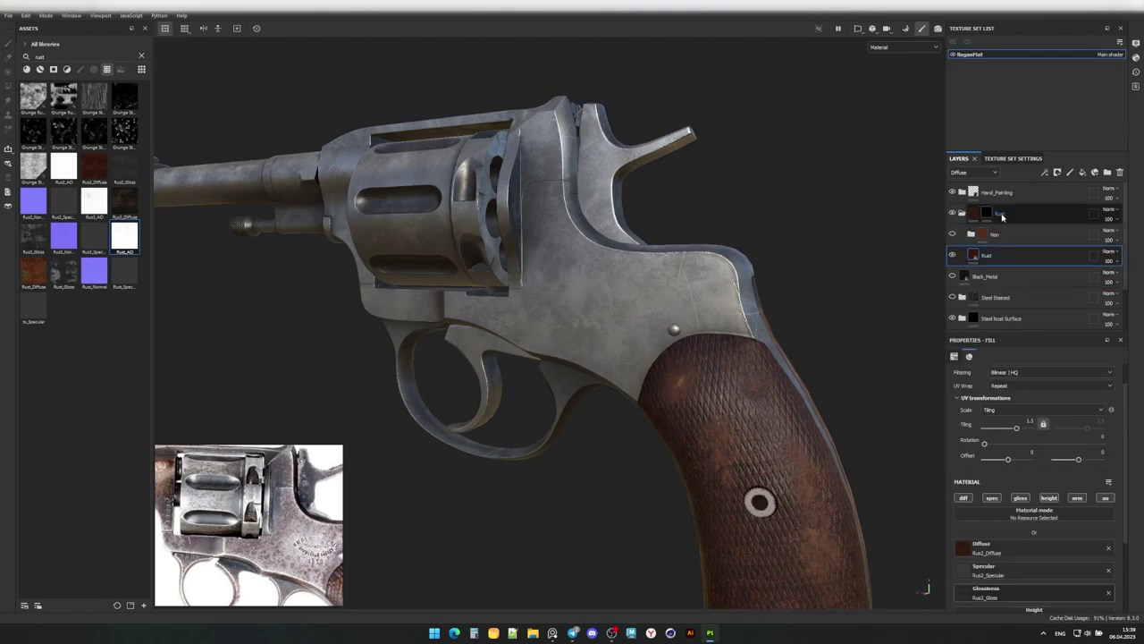
{"action": "left_click_drag", "start_coordinate": [680, 279], "coordinate": [494, 283], "text": "alt"}
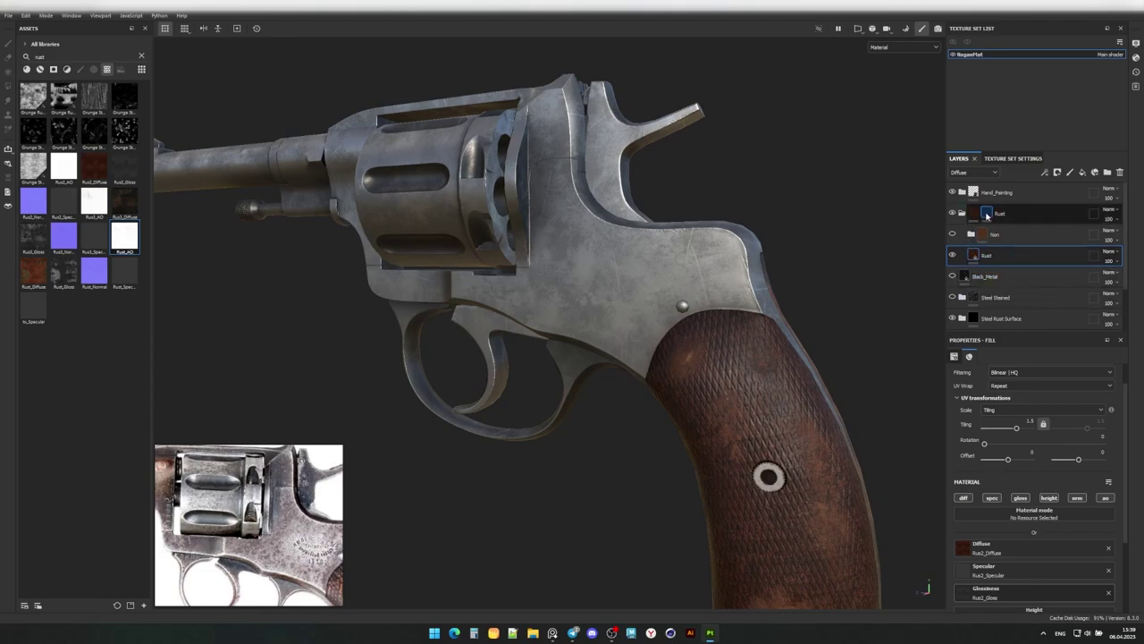
{"action": "left_click", "coordinate": [987, 216]}
{"action": "left_click", "coordinate": [1076, 184]}
{"action": "left_click_drag", "start_coordinate": [786, 286], "coordinate": [927, 248], "text": "alt"}
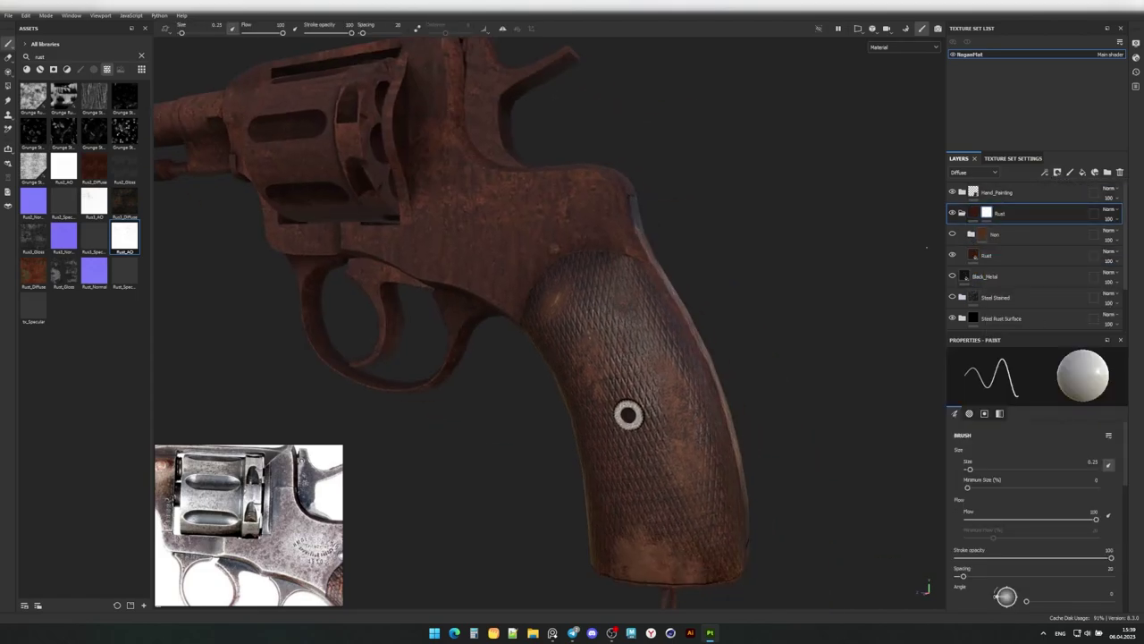
{"action": "key", "text": "4"}
{"action": "left_click_drag", "start_coordinate": [518, 235], "coordinate": [735, 379], "text": "alt"}
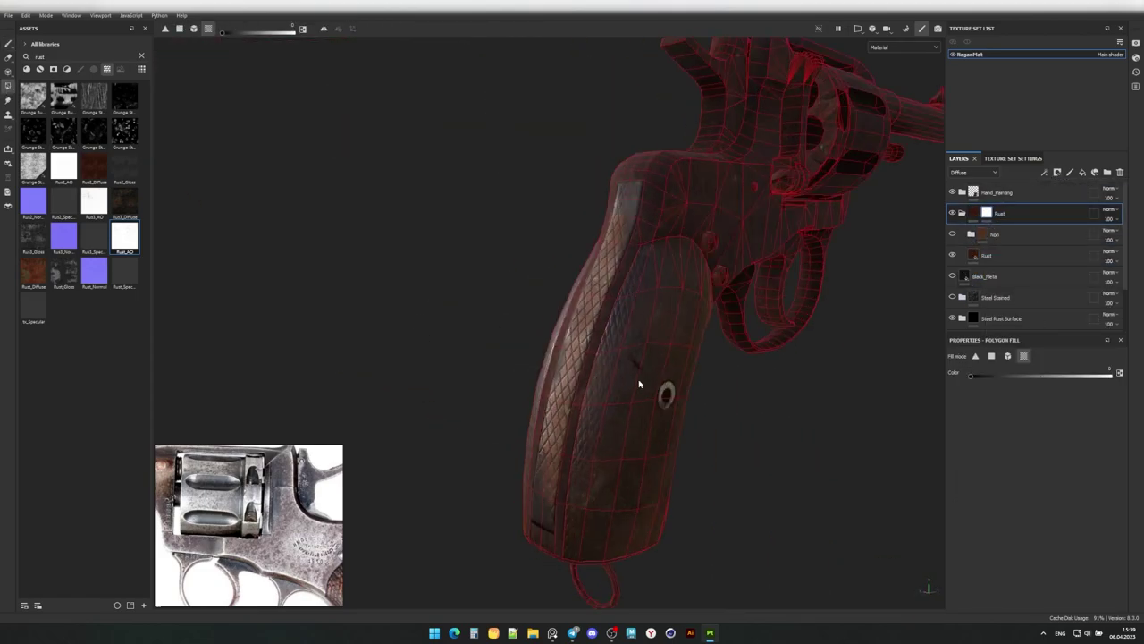
{"action": "scroll", "coordinate": [626, 429], "scroll_direction": "up", "scroll_amount": 5}
{"action": "mouse_move", "coordinate": [531, 485]}
{"action": "left_mouse_down", "text": "alt"}
{"action": "mouse_move", "coordinate": [403, 360]}
{"action": "mouse_move", "coordinate": [672, 358]}
{"action": "mouse_move", "coordinate": [706, 340]}
{"action": "left_mouse_up", "text": "alt"}
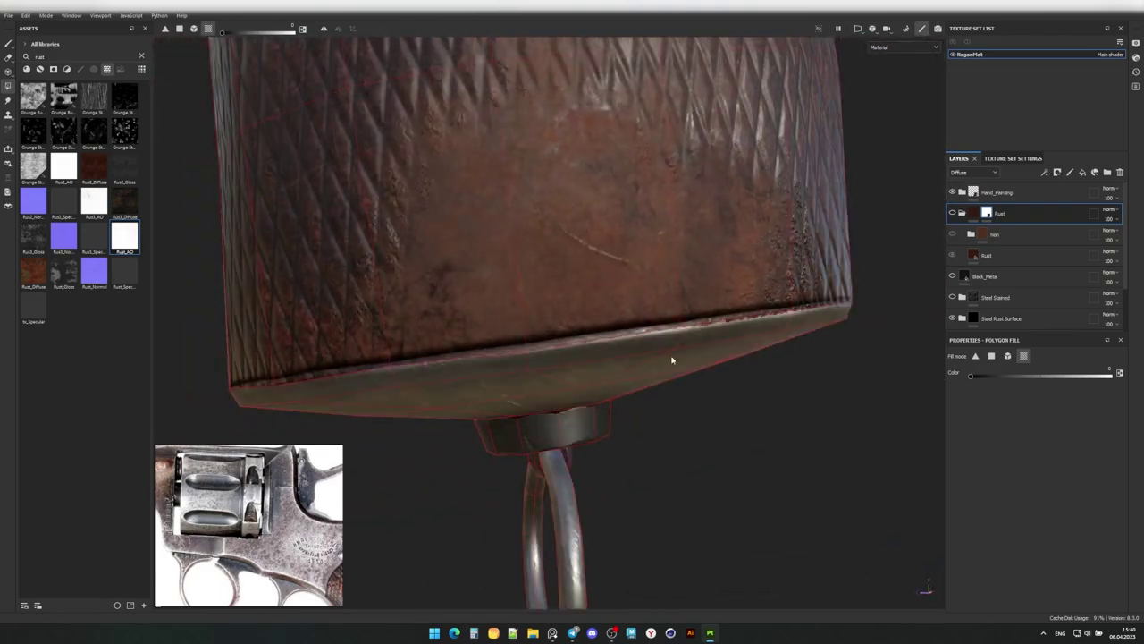
Return to brush painting, enlarge the brush to 1.38, and inspect the wood grip.
{"action": "left_click", "coordinate": [8, 44]}
{"action": "left_click", "coordinate": [961, 192]}
{"action": "right_click_drag", "start_coordinate": [706, 340], "coordinate": [751, 340], "text": "ctrl"}
{"action": "left_click_drag", "start_coordinate": [549, 357], "coordinate": [519, 362], "text": "alt"}
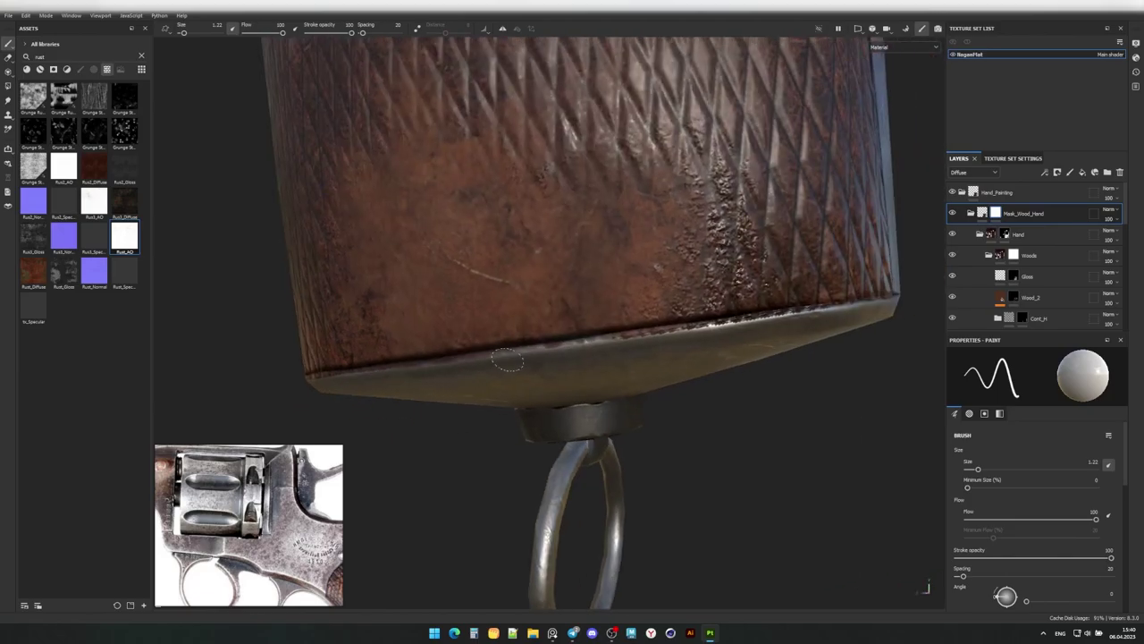
{"action": "right_click_drag", "start_coordinate": [518, 362], "coordinate": [528, 362], "text": "ctrl"}
{"action": "left_click_drag", "start_coordinate": [528, 362], "coordinate": [534, 357], "text": "alt"}
{"action": "mouse_move", "coordinate": [665, 334]}
{"action": "left_mouse_down", "text": "alt"}
{"action": "mouse_move", "coordinate": [448, 328]}
{"action": "mouse_move", "coordinate": [536, 330]}
{"action": "left_mouse_up", "text": "alt"}
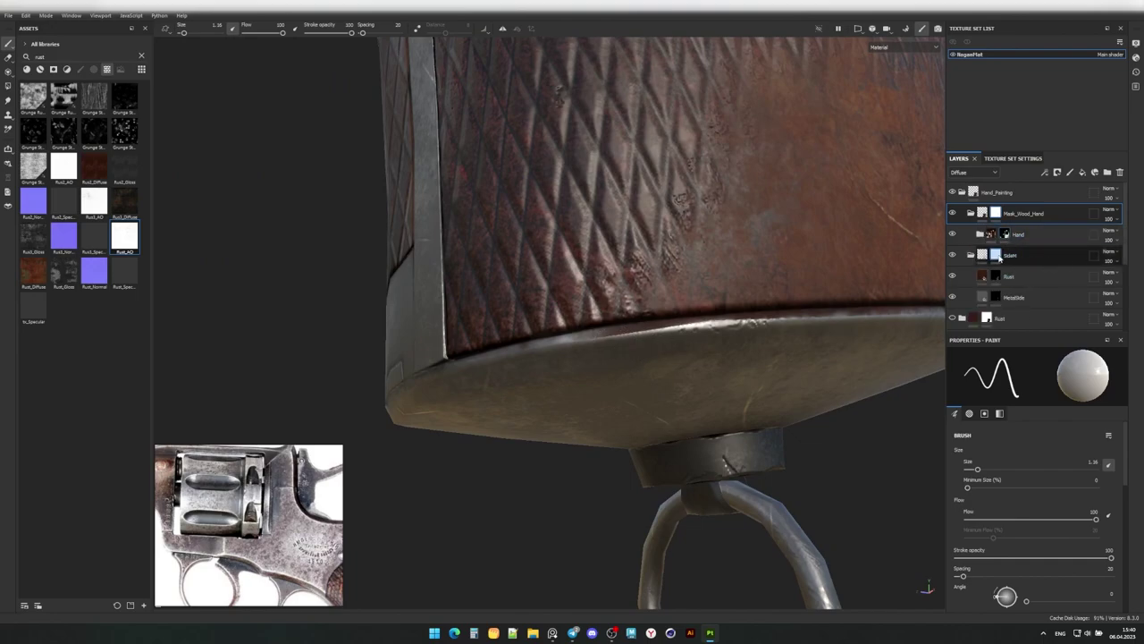
{"action": "mouse_move", "coordinate": [546, 356]}
{"action": "left_mouse_down", "text": "alt"}
{"action": "mouse_move", "coordinate": [561, 321]}
{"action": "mouse_move", "coordinate": [595, 352]}
{"action": "mouse_move", "coordinate": [670, 384]}
{"action": "mouse_move", "coordinate": [399, 340]}
{"action": "mouse_move", "coordinate": [634, 363]}
{"action": "mouse_move", "coordinate": [697, 401]}
{"action": "mouse_move", "coordinate": [595, 358]}
{"action": "mouse_move", "coordinate": [525, 193]}
{"action": "mouse_move", "coordinate": [743, 337]}
{"action": "mouse_move", "coordinate": [626, 286]}
{"action": "left_mouse_up", "text": "alt"}
{"action": "left_click", "coordinate": [1023, 213]}
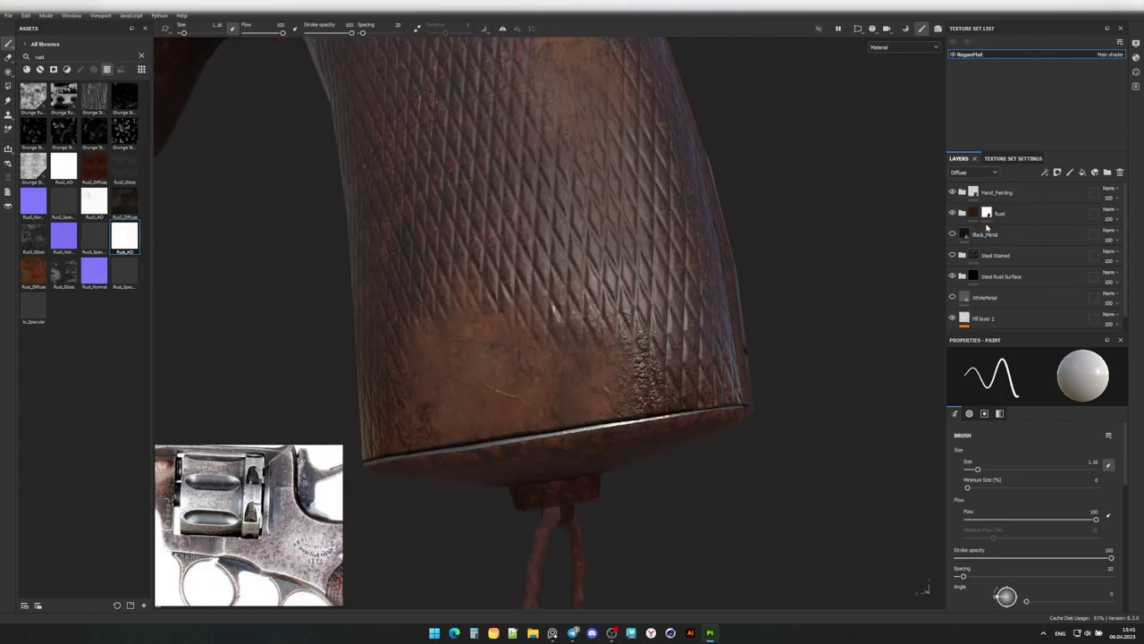
Polygon-fill the grip out of the Rust folder's mask, then return to the brush.
{"action": "left_click", "coordinate": [987, 214]}
{"action": "left_click_drag", "start_coordinate": [680, 340], "coordinate": [545, 377], "text": "alt"}
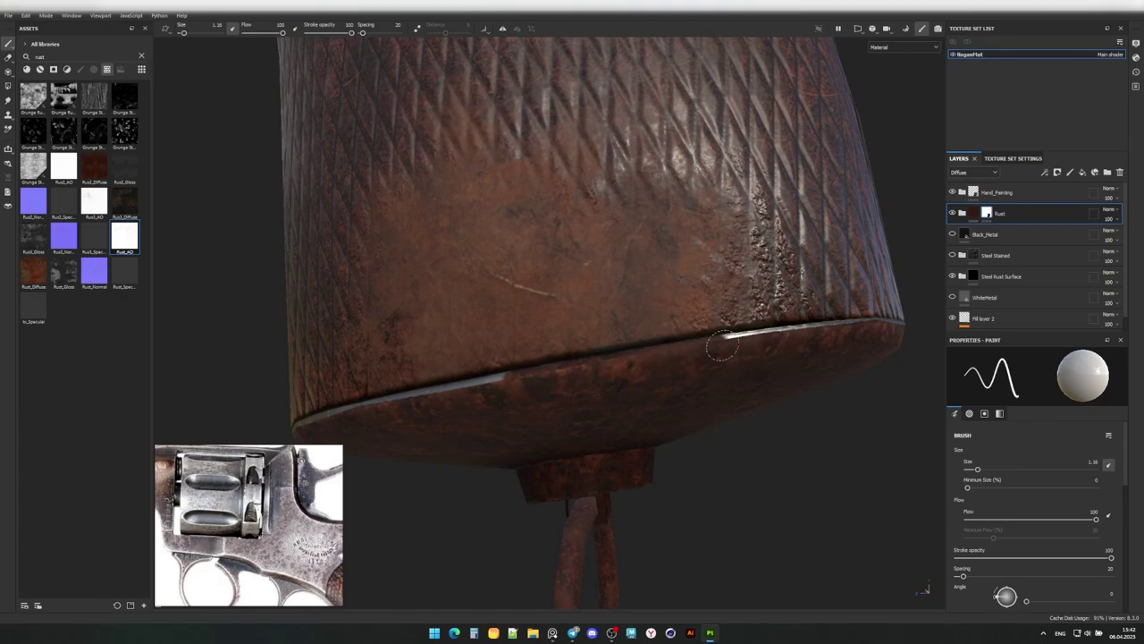
{"action": "mouse_move", "coordinate": [723, 347]}
{"action": "left_mouse_down", "text": "alt"}
{"action": "mouse_move", "coordinate": [784, 349]}
{"action": "mouse_move", "coordinate": [521, 352]}
{"action": "mouse_move", "coordinate": [595, 332]}
{"action": "mouse_move", "coordinate": [582, 358]}
{"action": "mouse_move", "coordinate": [434, 330]}
{"action": "mouse_move", "coordinate": [617, 377]}
{"action": "left_mouse_up", "text": "alt"}
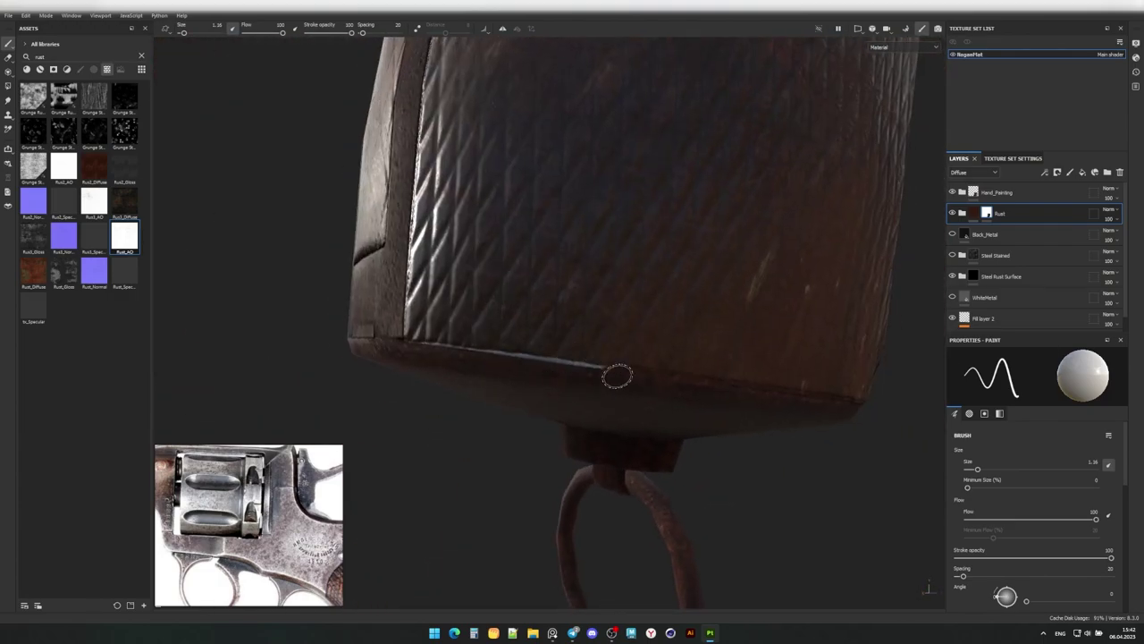
{"action": "left_click_drag", "start_coordinate": [440, 356], "coordinate": [425, 348], "text": "alt"}
{"action": "mouse_move", "coordinate": [573, 413]}
{"action": "left_mouse_down", "text": "alt"}
{"action": "mouse_move", "coordinate": [587, 328]}
{"action": "mouse_move", "coordinate": [715, 332]}
{"action": "left_mouse_up", "text": "alt"}
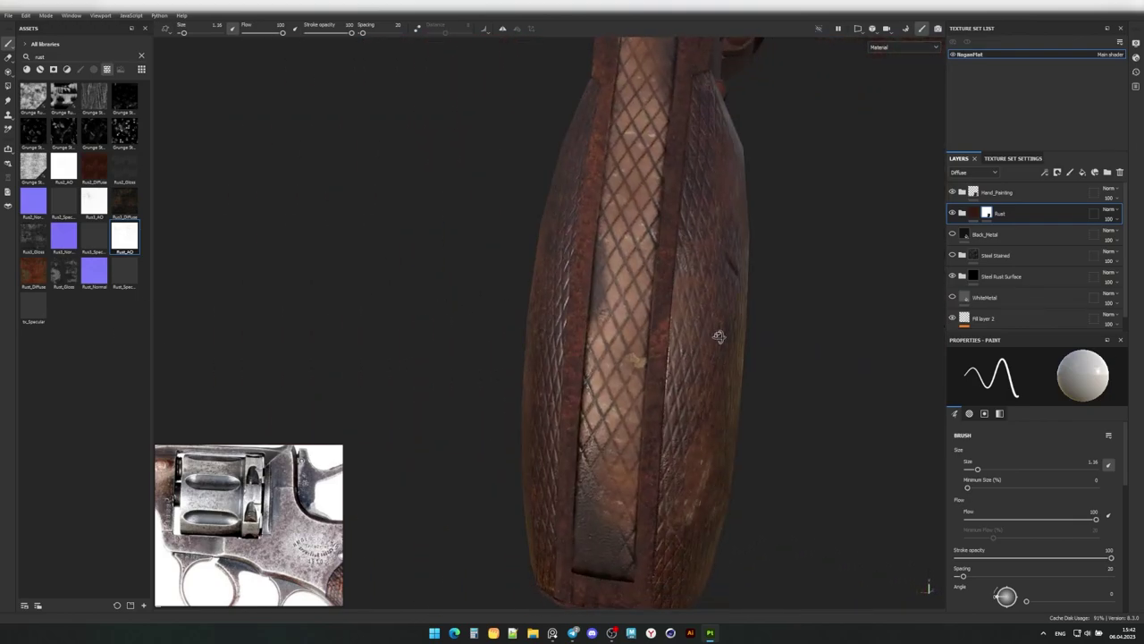
{"action": "key", "text": "4"}
{"action": "left_click_drag", "start_coordinate": [625, 402], "coordinate": [620, 480], "text": "alt"}
{"action": "left_click_drag", "start_coordinate": [619, 400], "coordinate": [577, 230], "text": "alt"}
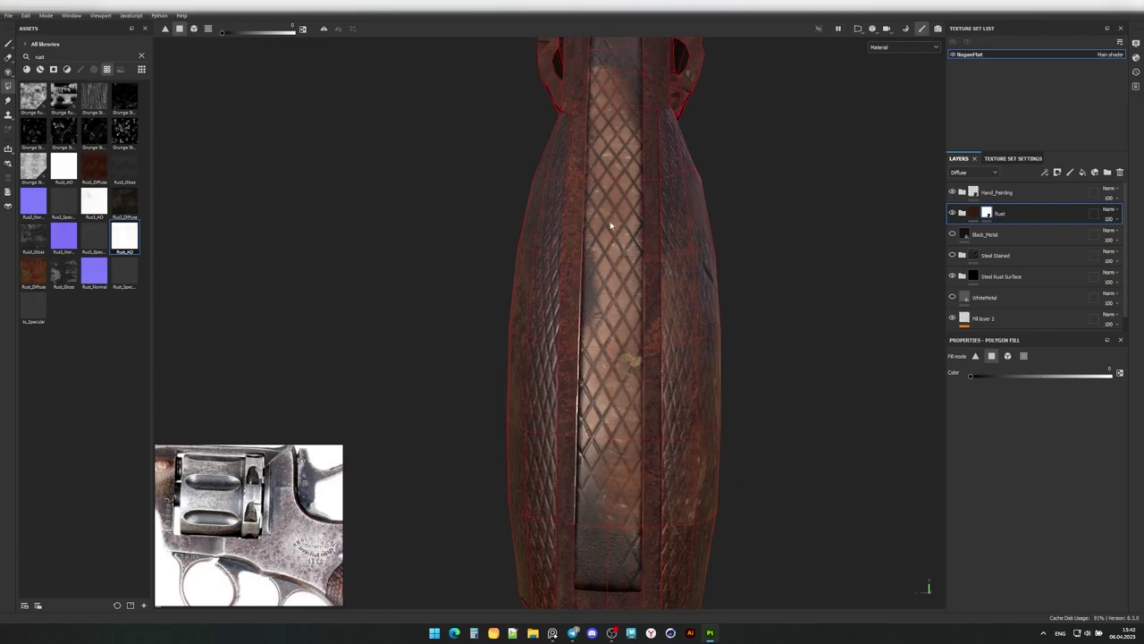
{"action": "mouse_move", "coordinate": [612, 337]}
{"action": "left_mouse_down", "text": "alt"}
{"action": "mouse_move", "coordinate": [575, 409]}
{"action": "mouse_move", "coordinate": [522, 355]}
{"action": "mouse_move", "coordinate": [539, 477]}
{"action": "left_mouse_up", "text": "alt"}
{"action": "scroll", "coordinate": [575, 409], "scroll_direction": "up", "scroll_amount": 3}
{"action": "key", "text": "1"}
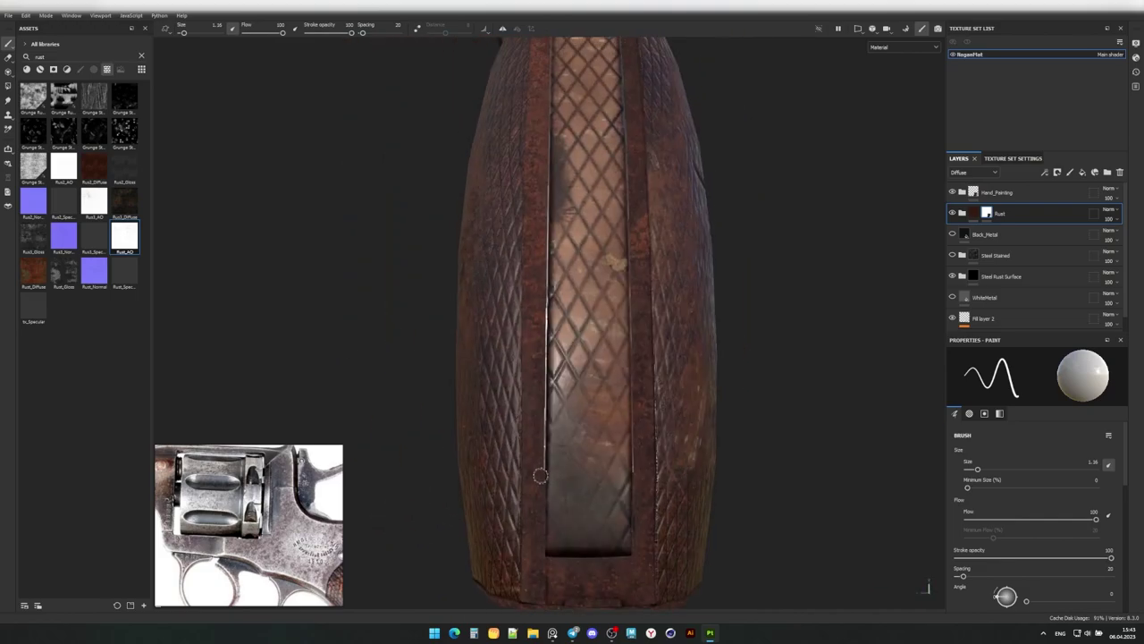
{"action": "left_click_drag", "start_coordinate": [544, 247], "coordinate": [562, 254], "text": "alt"}
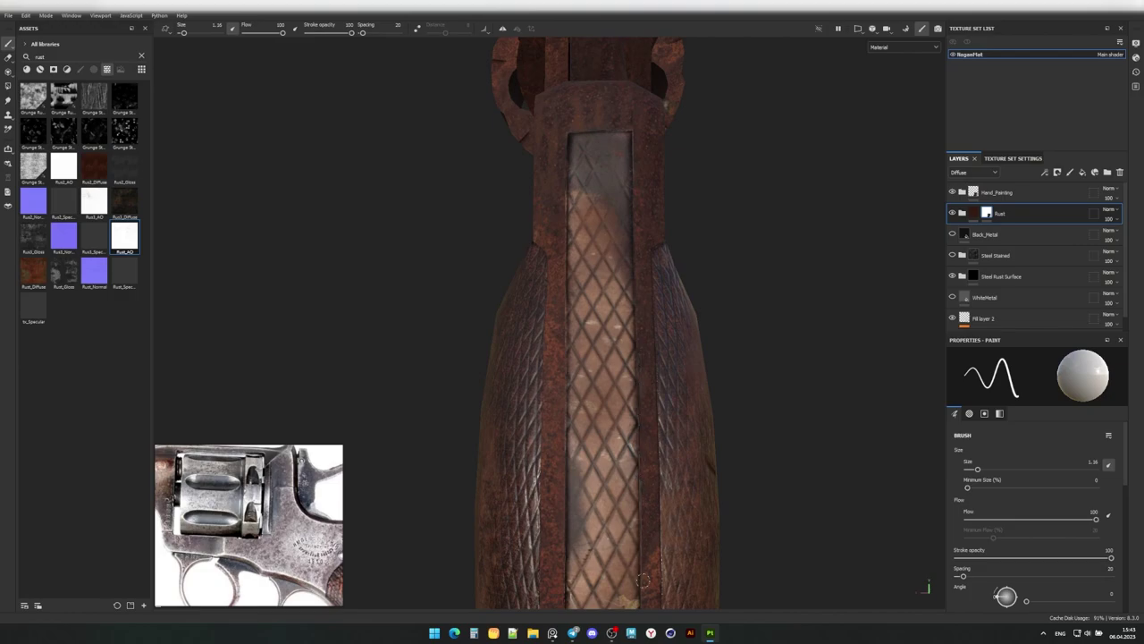
{"action": "mouse_move", "coordinate": [642, 579]}
{"action": "left_mouse_down", "text": "alt"}
{"action": "mouse_move", "coordinate": [608, 501]}
{"action": "mouse_move", "coordinate": [597, 432]}
{"action": "mouse_move", "coordinate": [353, 332]}
{"action": "mouse_move", "coordinate": [665, 290]}
{"action": "left_mouse_up", "text": "alt"}
Adjust the Rust folder's geometry mask around the trigger and frame.
{"action": "left_click", "coordinate": [1094, 212]}
{"action": "mouse_move", "coordinate": [760, 402]}
{"action": "left_mouse_down", "text": "alt"}
{"action": "mouse_move", "coordinate": [700, 453]}
{"action": "mouse_move", "coordinate": [444, 235]}
{"action": "mouse_move", "coordinate": [536, 340]}
{"action": "mouse_move", "coordinate": [739, 406]}
{"action": "mouse_move", "coordinate": [634, 362]}
{"action": "left_mouse_up", "text": "alt"}
{"action": "right_click_drag", "start_coordinate": [635, 362], "coordinate": [599, 349], "text": "alt"}
{"action": "mouse_move", "coordinate": [599, 348]}
{"action": "left_mouse_down", "text": "alt"}
{"action": "mouse_move", "coordinate": [560, 340]}
{"action": "mouse_move", "coordinate": [464, 378]}
{"action": "mouse_move", "coordinate": [617, 295]}
{"action": "mouse_move", "coordinate": [626, 426]}
{"action": "mouse_move", "coordinate": [822, 194]}
{"action": "left_mouse_up", "text": "alt"}
{"action": "left_click", "coordinate": [972, 213]}
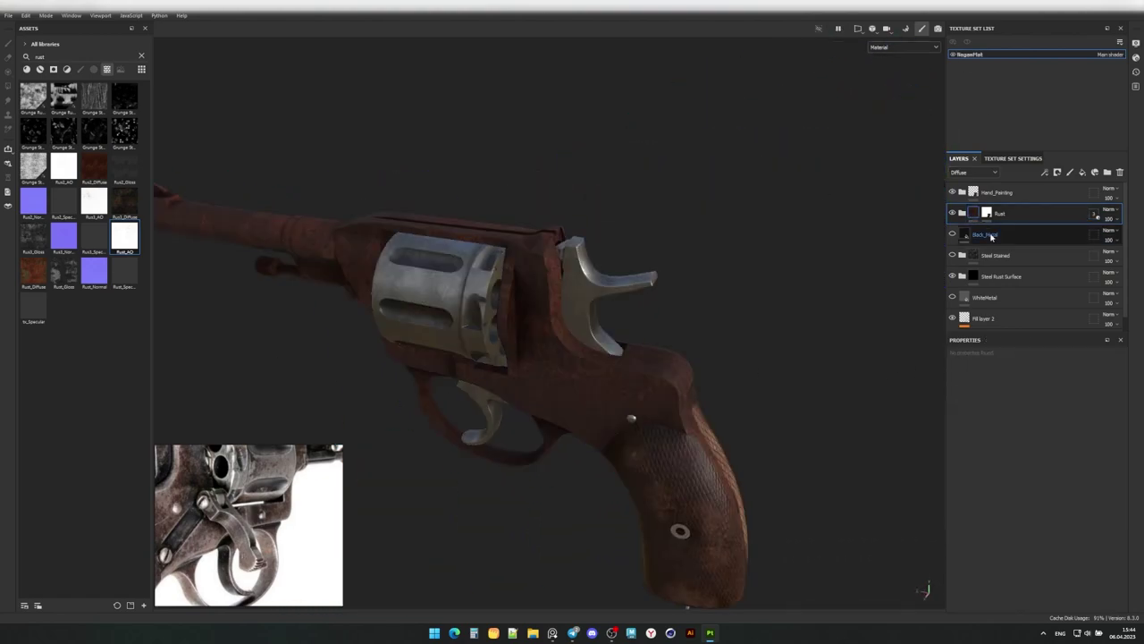
{"action": "mouse_move", "coordinate": [625, 269]}
{"action": "left_mouse_down", "text": "alt"}
{"action": "mouse_move", "coordinate": [504, 289]}
{"action": "mouse_move", "coordinate": [424, 366]}
{"action": "mouse_move", "coordinate": [465, 339]}
{"action": "left_mouse_up", "text": "alt"}
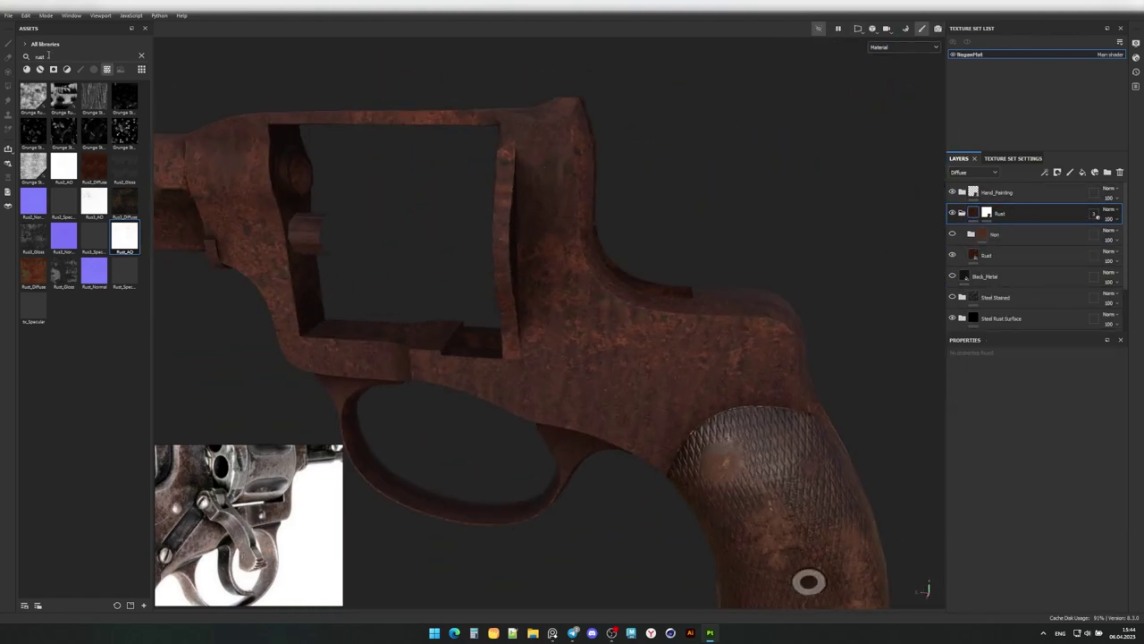
{"action": "key", "text": "1"}
{"action": "left_click", "coordinate": [1000, 255]}
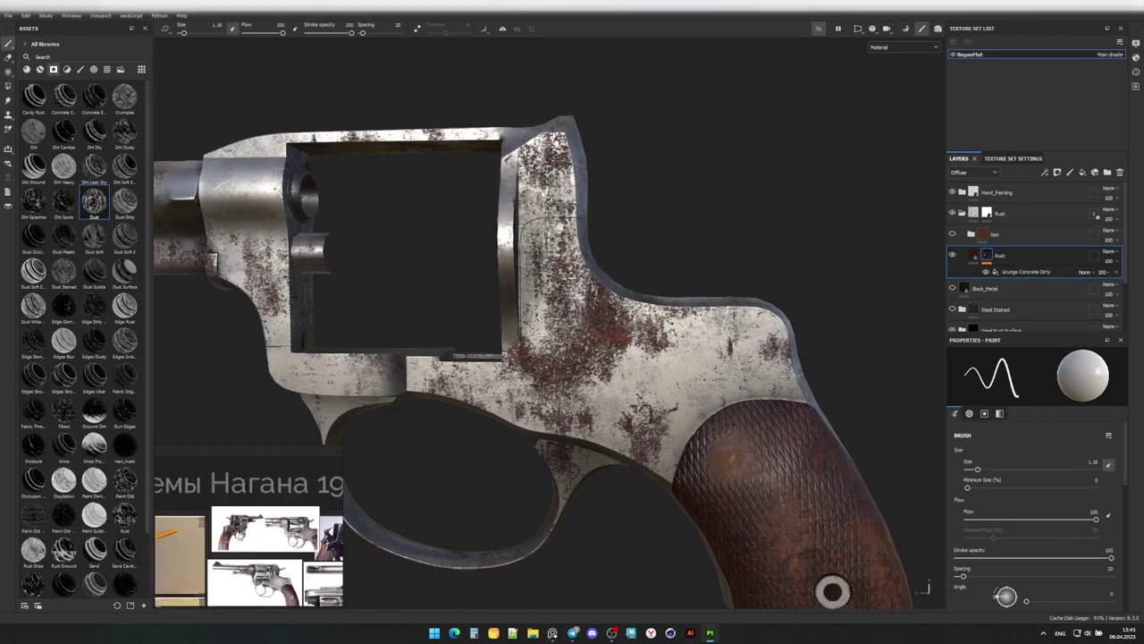
{"action": "left_click_drag", "start_coordinate": [629, 314], "coordinate": [525, 413], "text": "alt"}
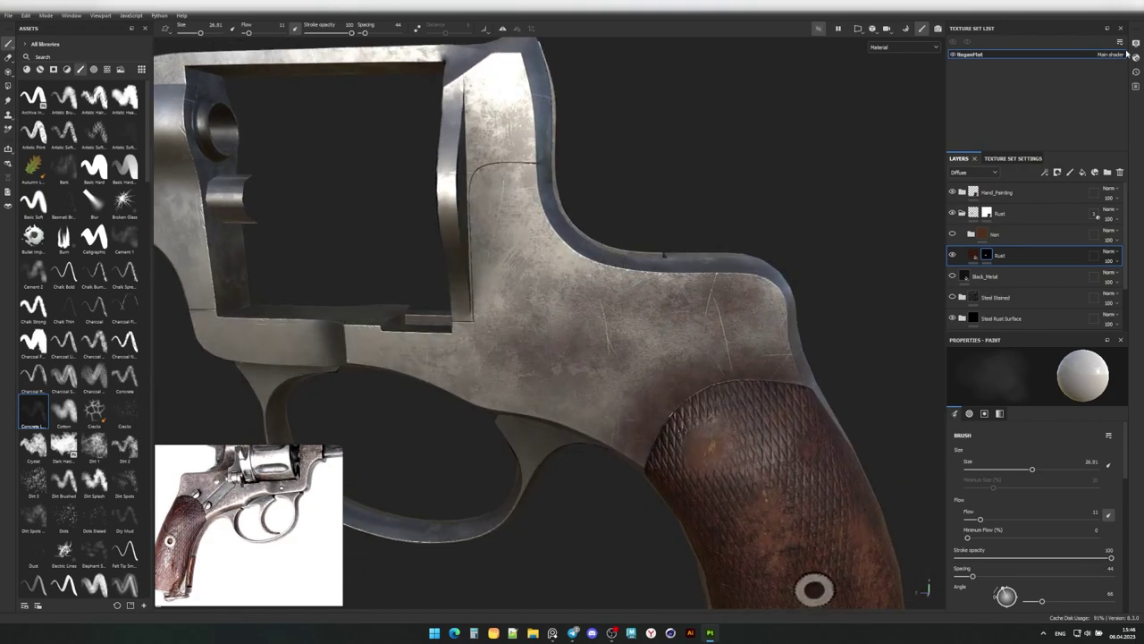
{"action": "left_click", "coordinate": [1013, 158]}
{"action": "left_click", "coordinate": [1028, 248]}
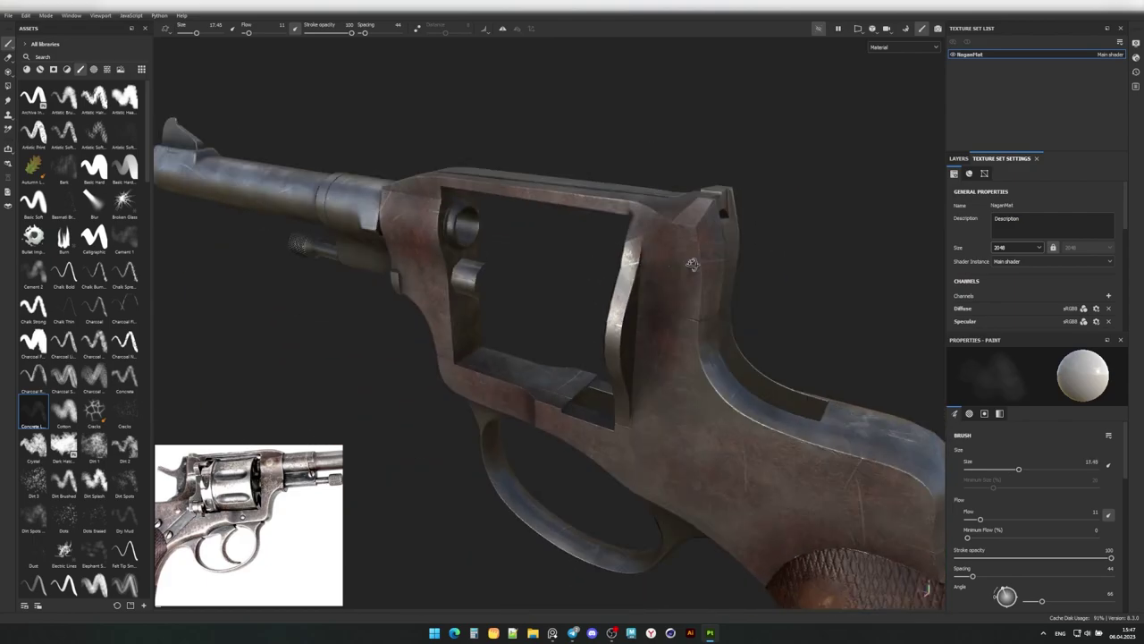
{"action": "left_click_drag", "start_coordinate": [689, 505], "coordinate": [391, 314], "text": "alt"}
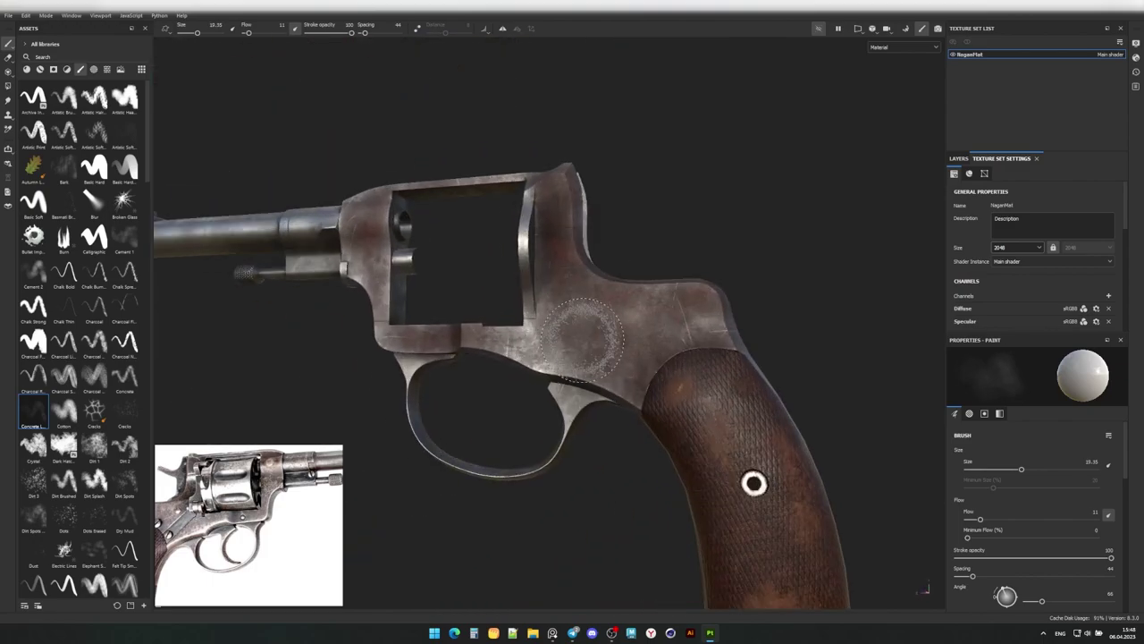
{"action": "mouse_move", "coordinate": [553, 226]}
{"action": "left_mouse_down", "text": "alt"}
{"action": "mouse_move", "coordinate": [467, 349]}
{"action": "mouse_move", "coordinate": [680, 322]}
{"action": "mouse_move", "coordinate": [447, 383]}
{"action": "mouse_move", "coordinate": [130, 324]}
{"action": "left_mouse_up", "text": "alt"}
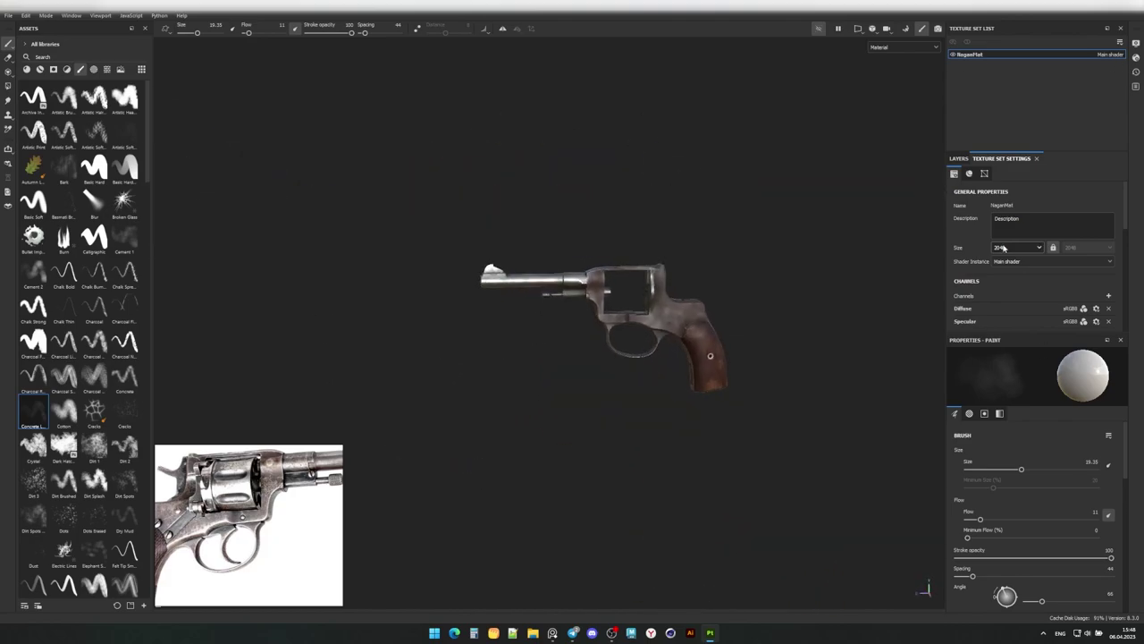
{"action": "key", "text": "f"}
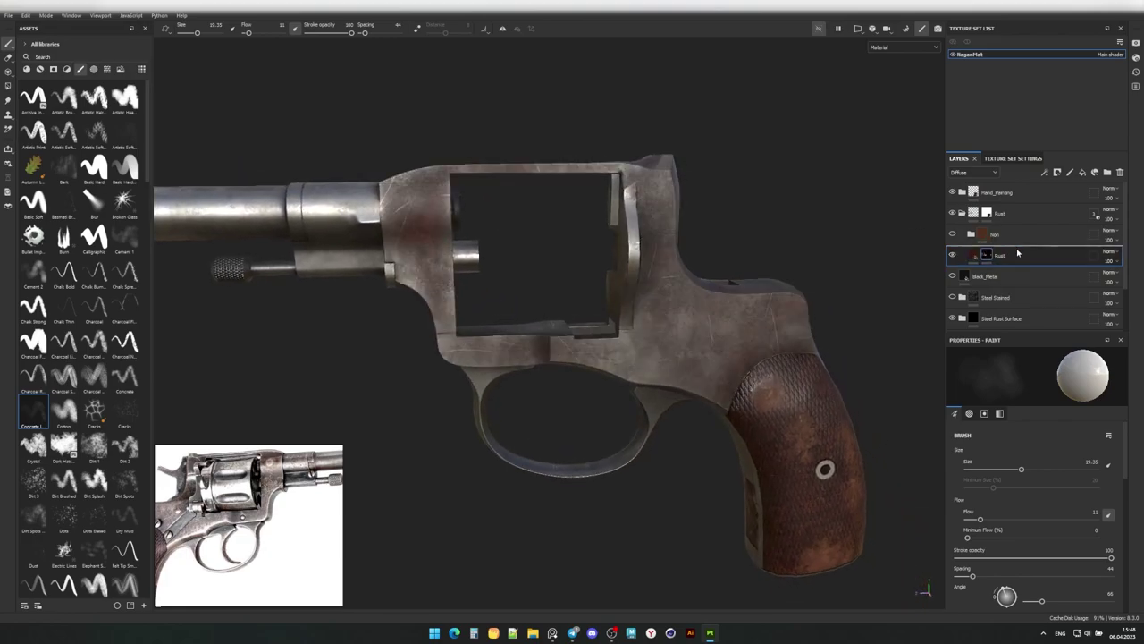
Duplicate the Rust layer as Rust copy 1, mask it, and apply a Grunge Concrete smart mask.
{"action": "right_click", "coordinate": [1017, 254]}
{"action": "left_click", "coordinate": [1028, 327]}
{"action": "left_click", "coordinate": [53, 69]}
{"action": "left_click_drag", "start_coordinate": [94, 509], "coordinate": [1001, 255]}
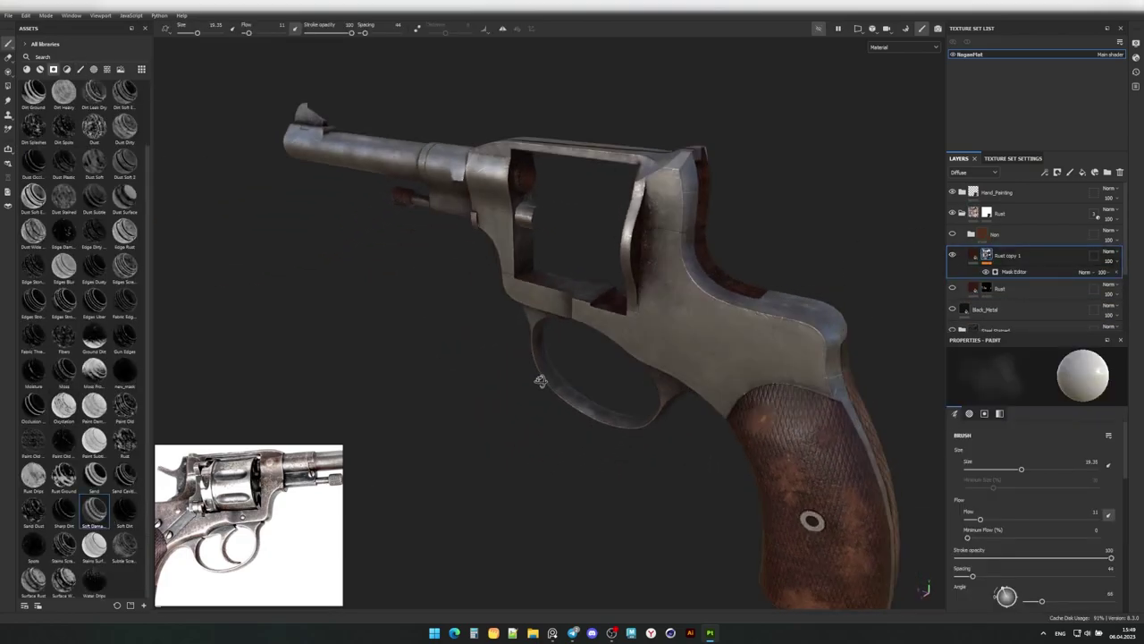
{"action": "left_click_drag", "start_coordinate": [540, 381], "coordinate": [741, 209], "text": "alt"}
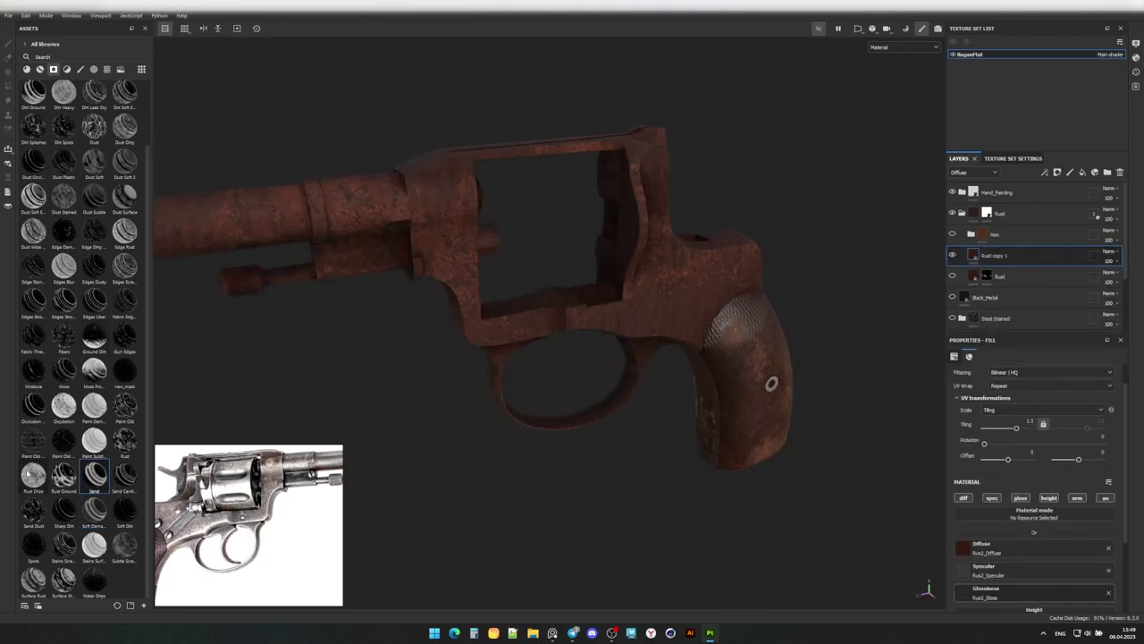
{"action": "left_click_drag", "start_coordinate": [626, 107], "coordinate": [232, 168], "text": "alt"}
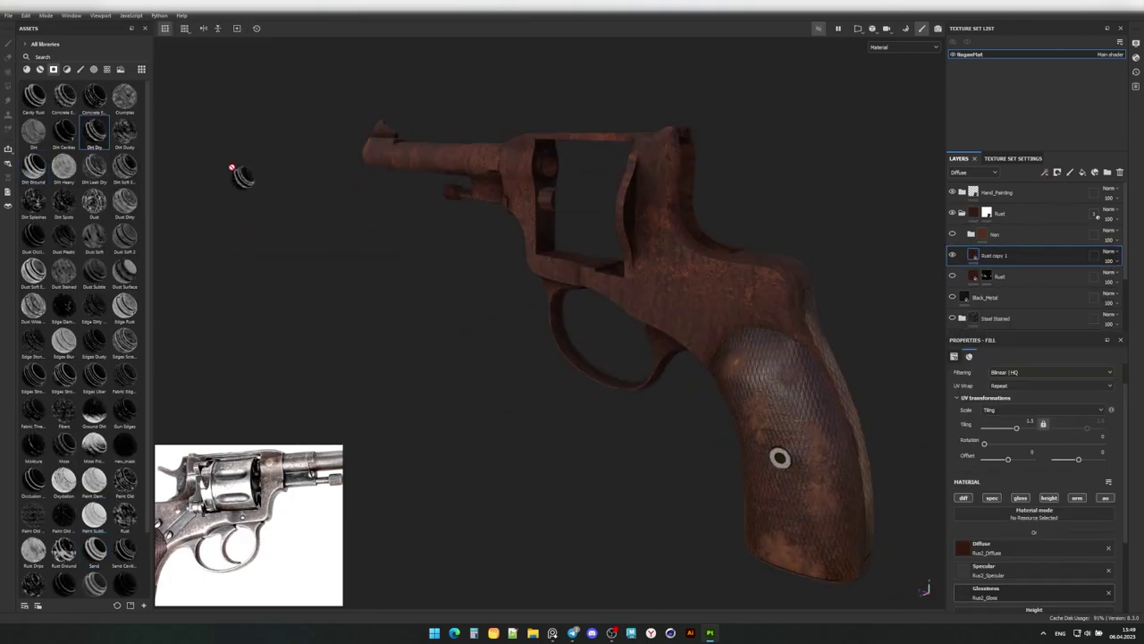
{"action": "left_click", "coordinate": [987, 255]}
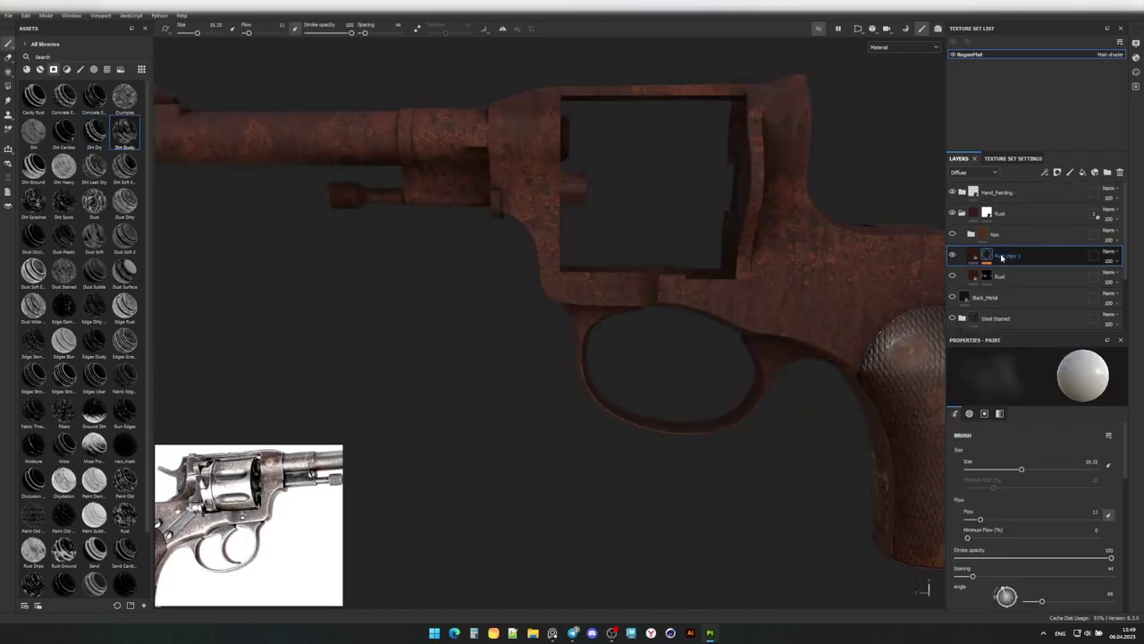
{"action": "mouse_move", "coordinate": [572, 268]}
{"action": "left_mouse_down", "text": "alt"}
{"action": "mouse_move", "coordinate": [677, 319]}
{"action": "mouse_move", "coordinate": [637, 280]}
{"action": "mouse_move", "coordinate": [664, 135]}
{"action": "mouse_move", "coordinate": [626, 197]}
{"action": "left_mouse_up", "text": "alt"}
Add Fill layer 4 above Rust copy 1 with a grey 5C5C5C diffuse.
{"action": "left_click", "coordinate": [1082, 172]}
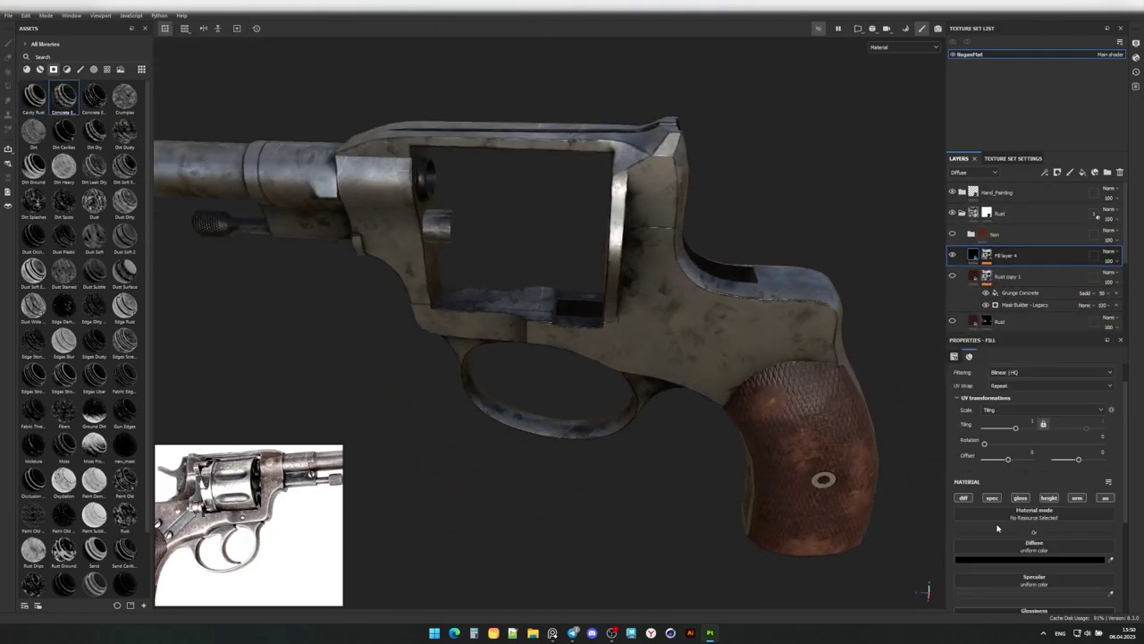
{"action": "left_click", "coordinate": [1001, 559]}
{"action": "left_click", "coordinate": [1005, 521]}
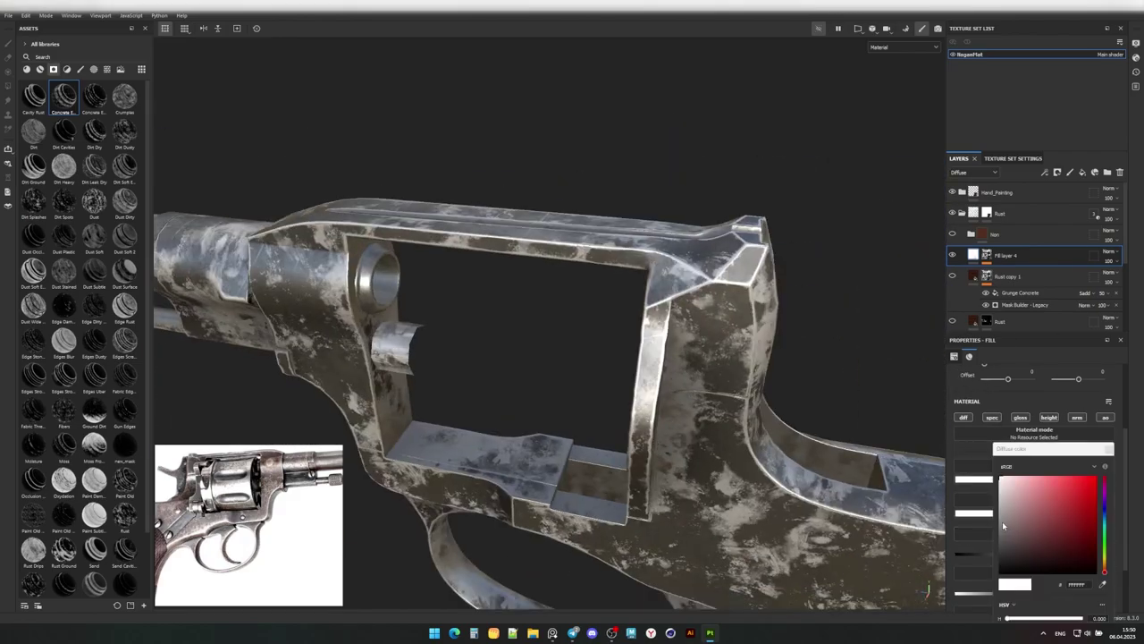
{"action": "left_click_drag", "start_coordinate": [1003, 523], "coordinate": [995, 541]}
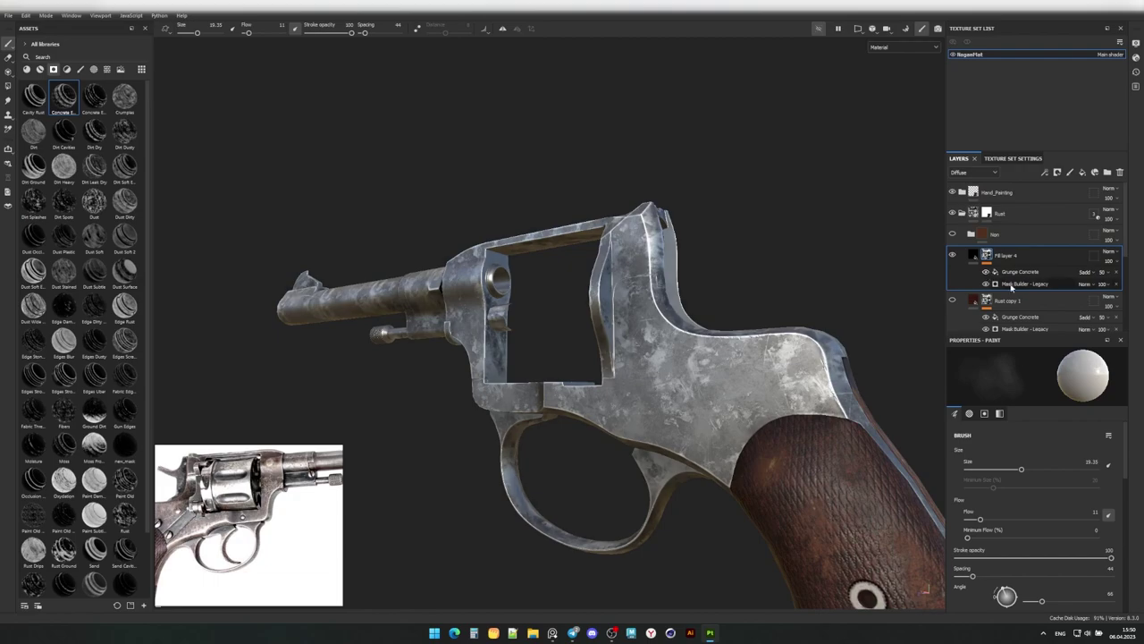
Tune Fill layer 4's Grunge Concrete mask, setting Mask Builder AO influence to -1.
{"action": "left_click", "coordinate": [1011, 285]}
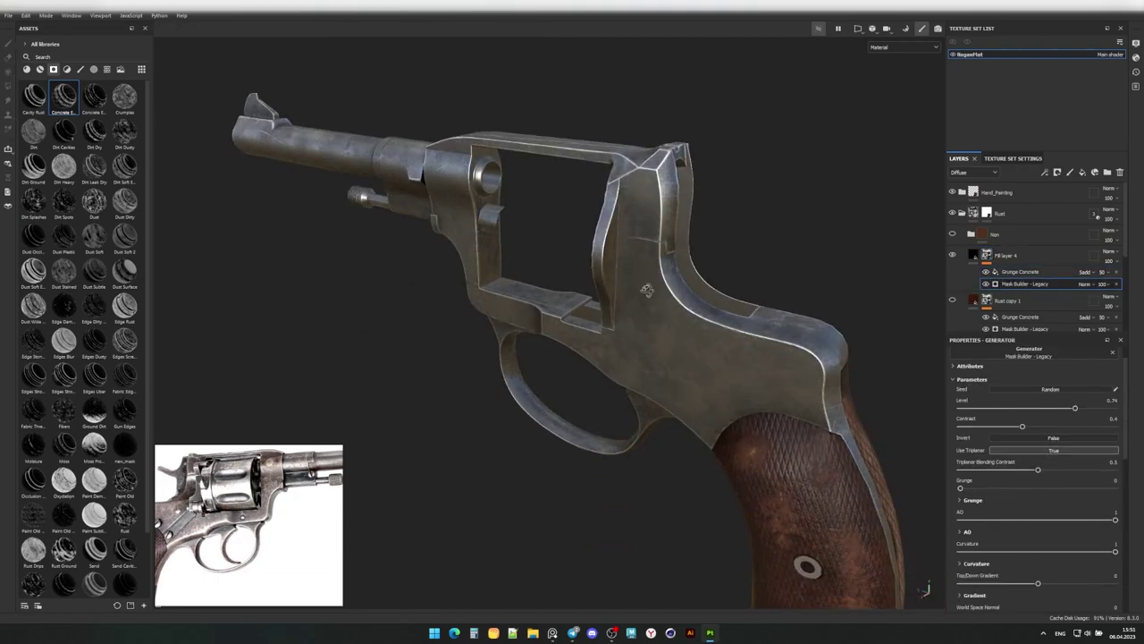
{"action": "left_click_drag", "start_coordinate": [646, 290], "coordinate": [611, 236], "text": "alt"}
{"action": "scroll", "coordinate": [1037, 536], "scroll_direction": "down", "scroll_amount": 1}
{"action": "mouse_move", "coordinate": [1038, 557]}
{"action": "left_mouse_down"}
{"action": "mouse_move", "coordinate": [1050, 557]}
{"action": "mouse_move", "coordinate": [1018, 545]}
{"action": "left_mouse_up"}
{"action": "scroll", "coordinate": [998, 565], "scroll_direction": "down", "scroll_amount": 1}
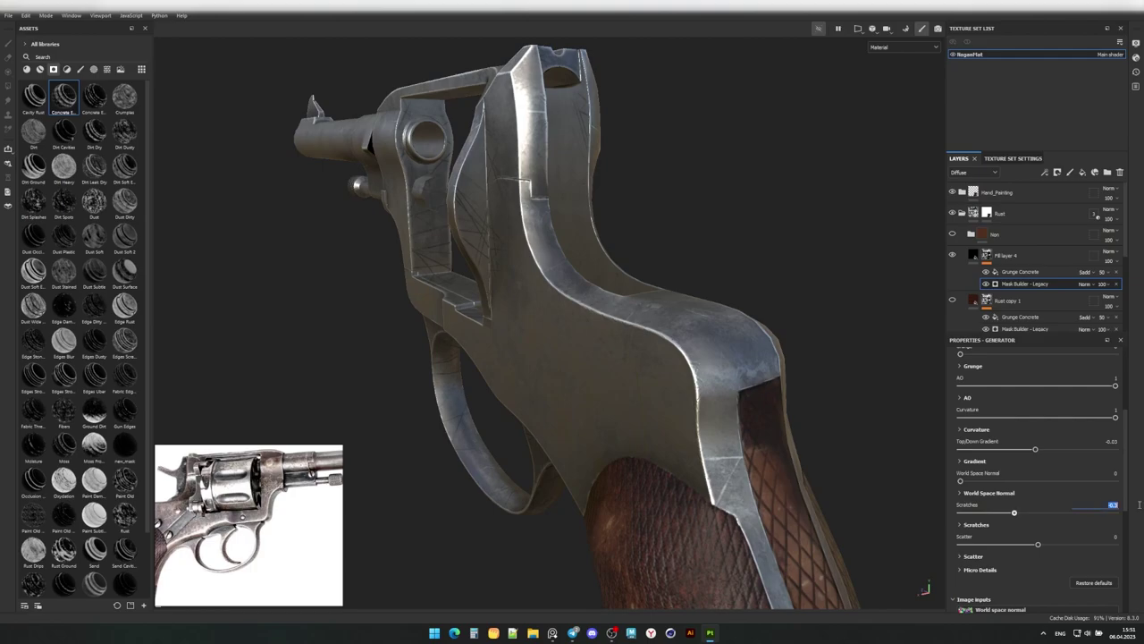
{"action": "scroll", "coordinate": [992, 483], "scroll_direction": "up", "scroll_amount": 4}
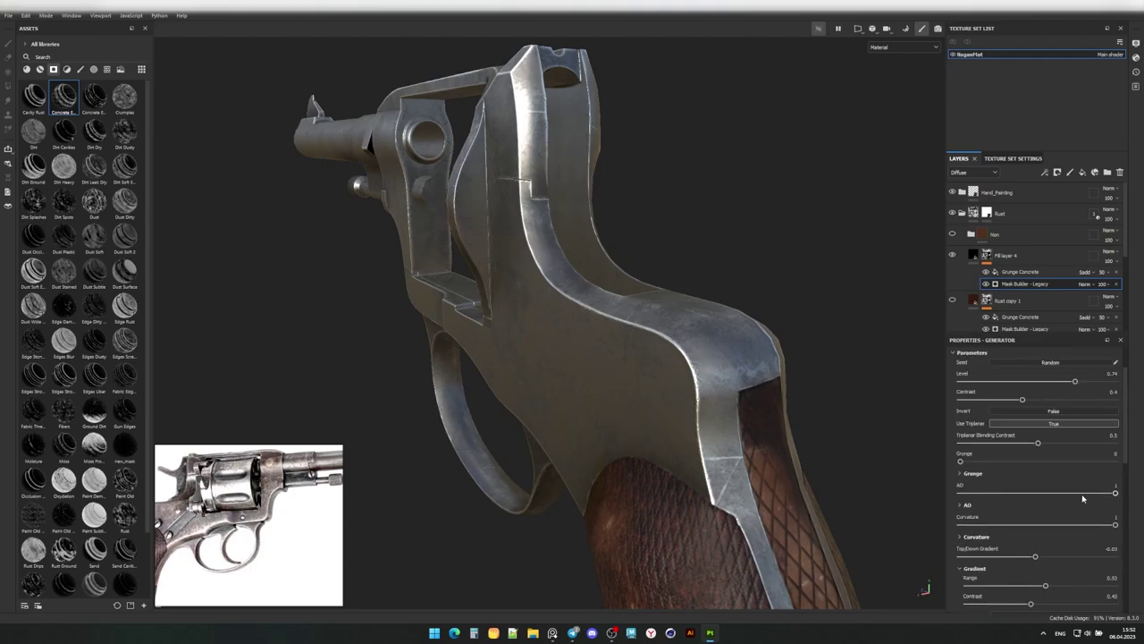
{"action": "mouse_move", "coordinate": [1081, 493]}
{"action": "left_mouse_down"}
{"action": "mouse_move", "coordinate": [921, 499]}
{"action": "mouse_move", "coordinate": [948, 493]}
{"action": "left_mouse_up"}
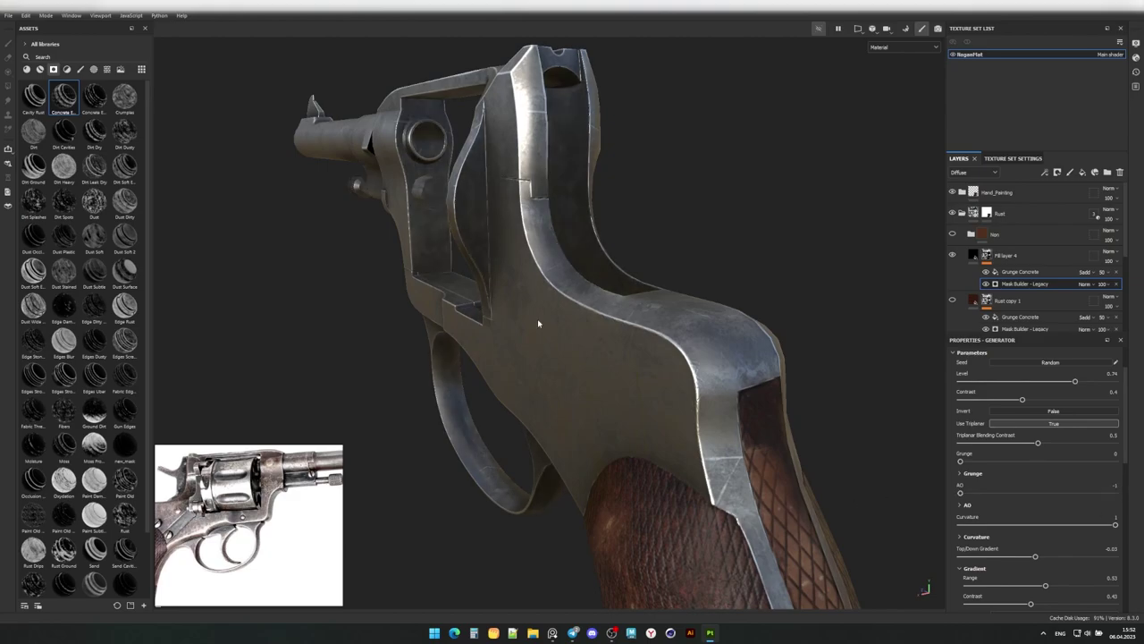
{"action": "left_click_drag", "start_coordinate": [536, 328], "coordinate": [556, 338], "text": "alt"}
{"action": "scroll", "coordinate": [556, 338], "scroll_direction": "up", "scroll_amount": 3}
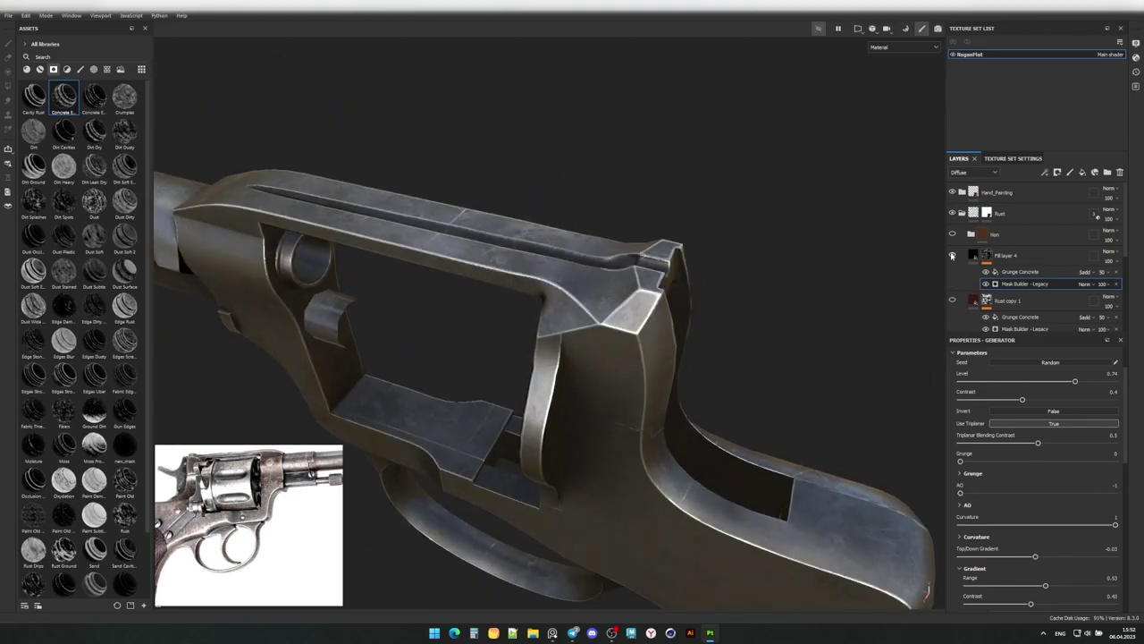
Give Rust copy 1 a Curvature-based generator mask.
{"action": "mouse_move", "coordinate": [930, 259]}
{"action": "left_mouse_down", "text": "alt"}
{"action": "mouse_move", "coordinate": [846, 269]}
{"action": "mouse_move", "coordinate": [702, 247]}
{"action": "mouse_move", "coordinate": [497, 275]}
{"action": "mouse_move", "coordinate": [555, 282]}
{"action": "left_mouse_up", "text": "alt"}
{"action": "scroll", "coordinate": [703, 248], "scroll_direction": "up", "scroll_amount": 5}
{"action": "left_click", "coordinate": [1013, 307]}
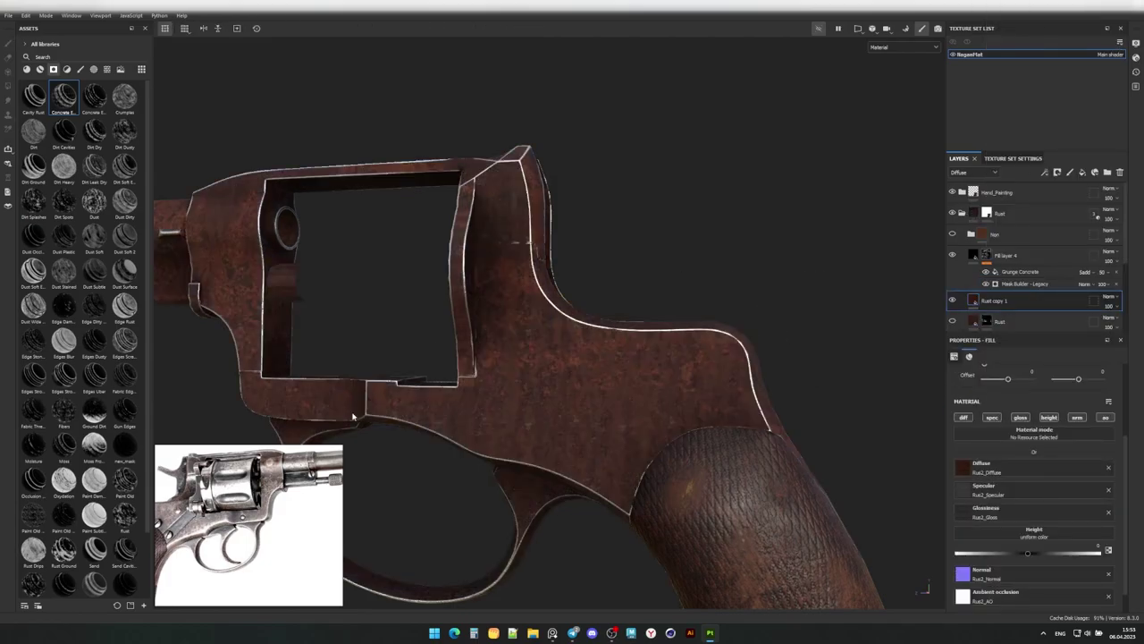
{"action": "left_click", "coordinate": [953, 302]}
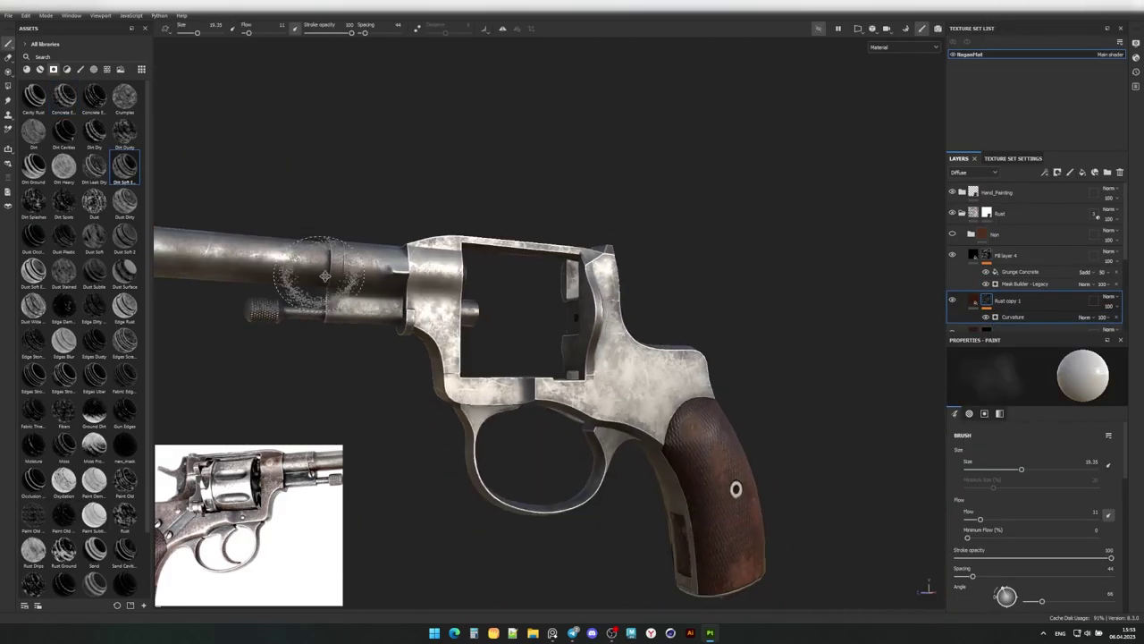
Duplicate rust as Rust copy 2 with a dirt smart mask, lowering grunge Balance and Blur intensity.
{"action": "scroll", "coordinate": [1015, 273], "scroll_direction": "down", "scroll_amount": 2}
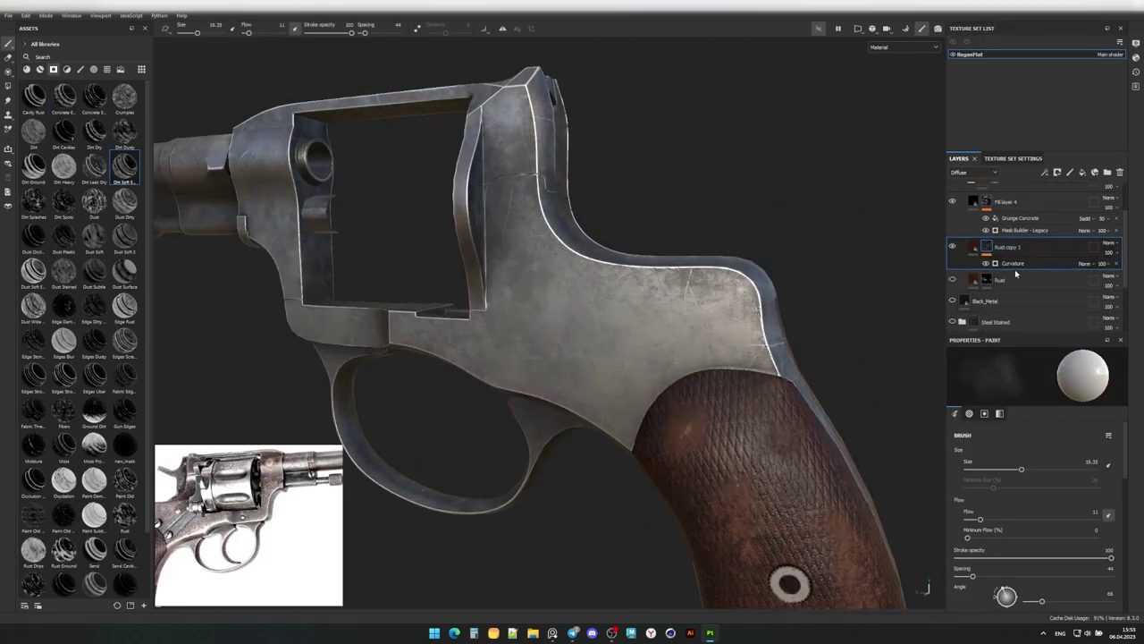
{"action": "key", "text": "ctrl+d"}
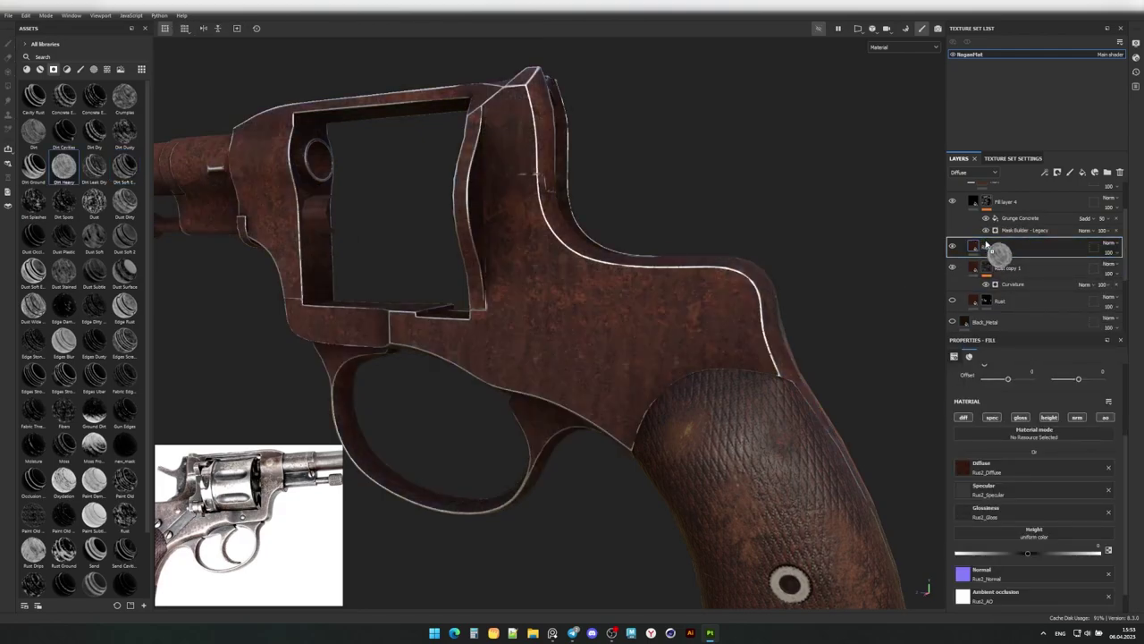
{"action": "left_click_drag", "start_coordinate": [986, 245], "coordinate": [986, 247]}
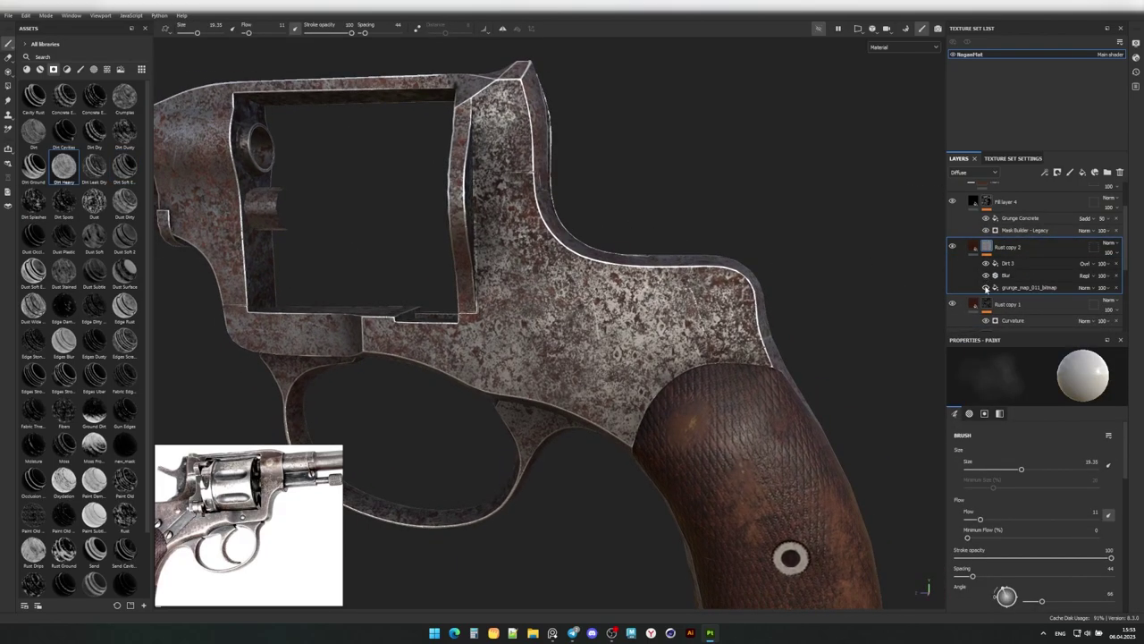
{"action": "left_click", "coordinate": [988, 287]}
{"action": "left_click_drag", "start_coordinate": [1014, 479], "coordinate": [979, 480]}
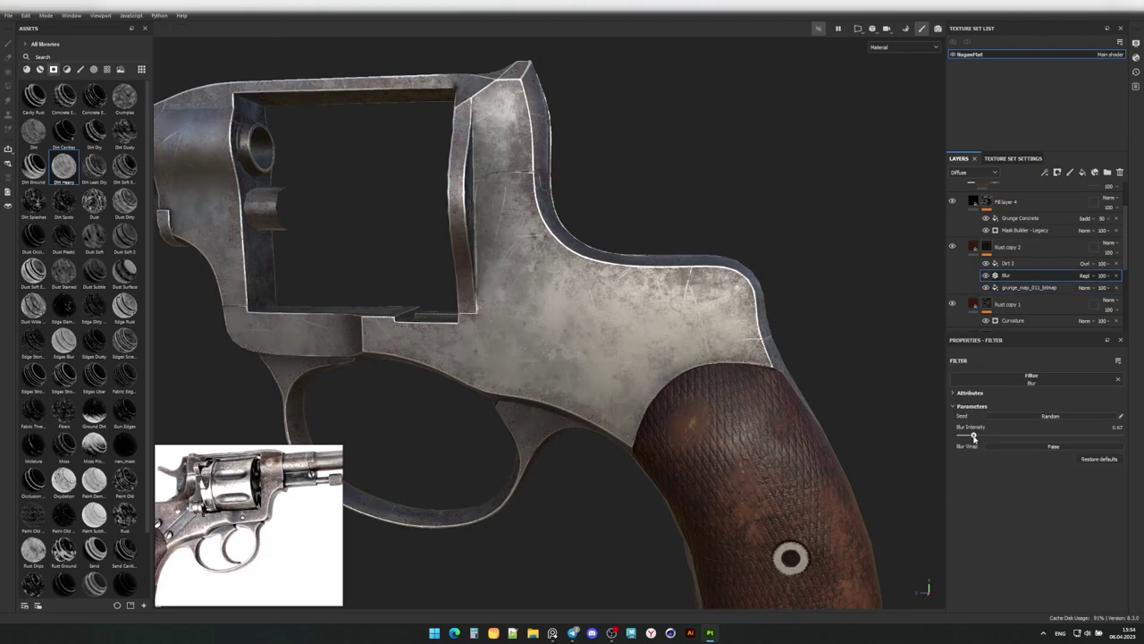
{"action": "left_click", "coordinate": [1008, 276]}
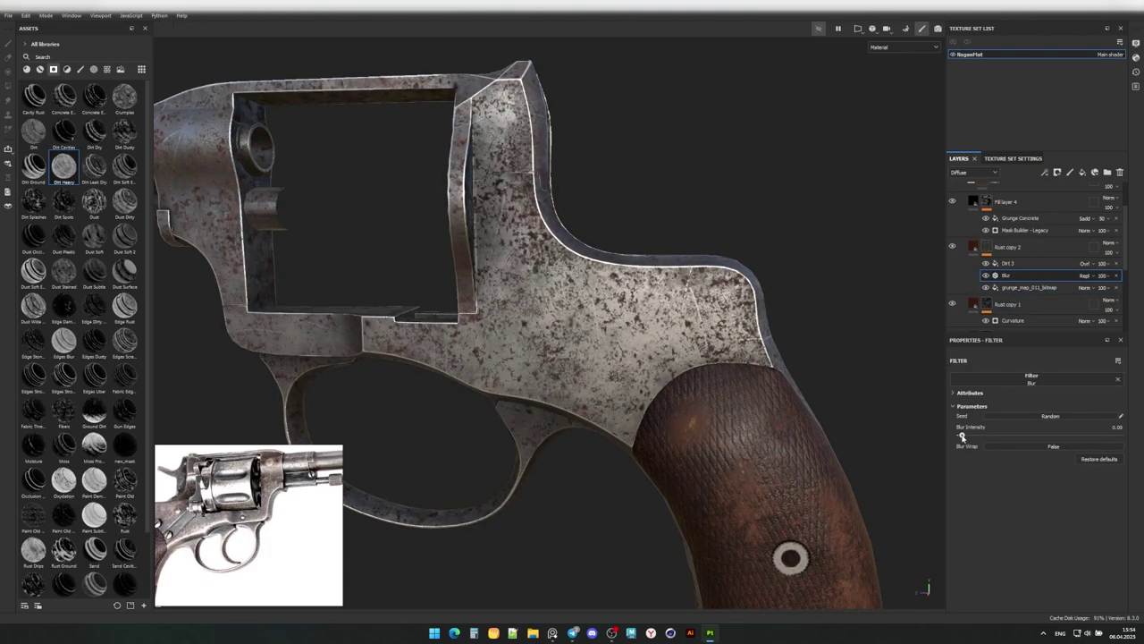
{"action": "left_click_drag", "start_coordinate": [1003, 502], "coordinate": [1052, 502]}
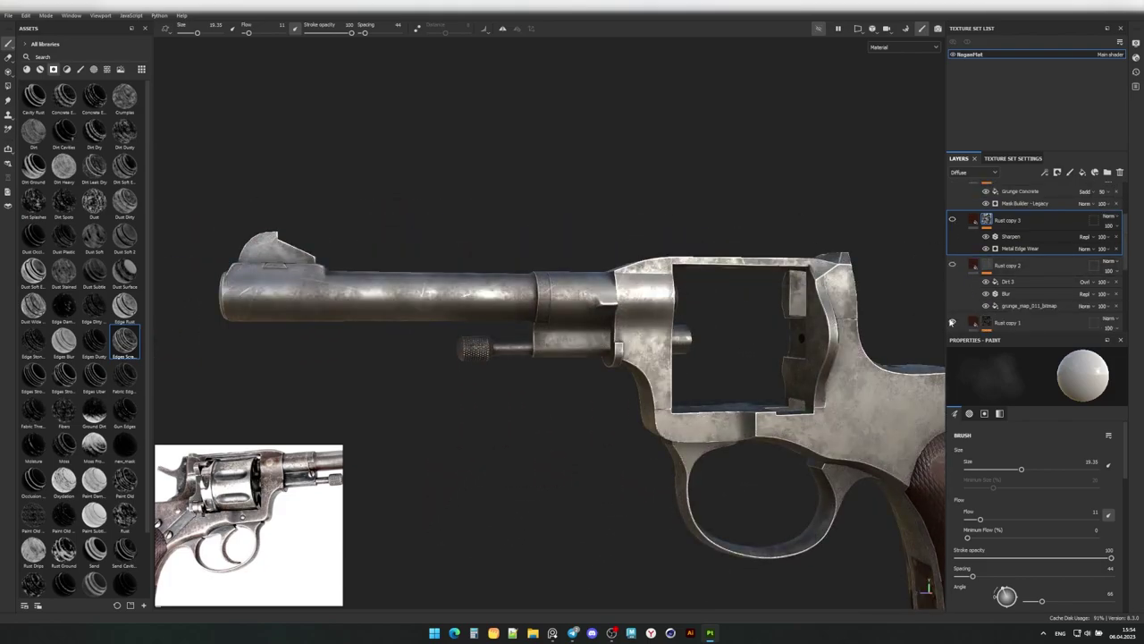
Turn on the edge-wear rust layer, then add and remove a mask on Rust copy 4.
{"action": "left_click", "coordinate": [952, 219]}
{"action": "left_click", "coordinate": [953, 265]}
{"action": "scroll", "coordinate": [1004, 280], "scroll_direction": "up", "scroll_amount": 1}
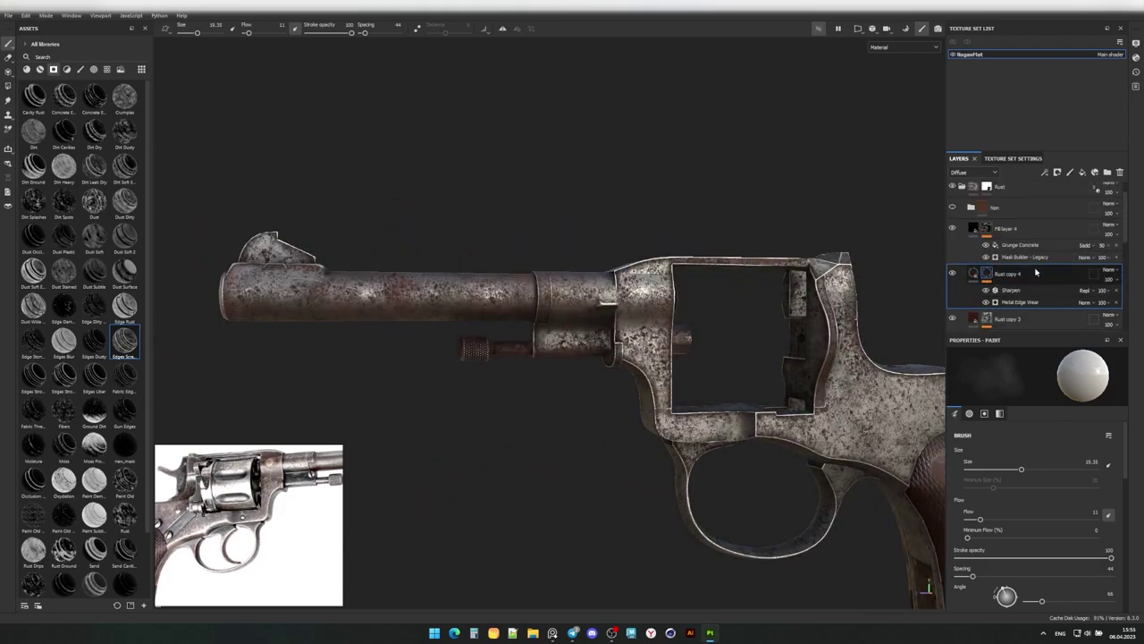
{"action": "right_click", "coordinate": [1036, 271]}
{"action": "left_click", "coordinate": [1028, 375]}
{"action": "left_click_drag", "start_coordinate": [64, 340], "coordinate": [1010, 272]}
{"action": "mouse_move", "coordinate": [555, 385]}
{"action": "left_mouse_down", "text": "alt"}
{"action": "mouse_move", "coordinate": [482, 386]}
{"action": "mouse_move", "coordinate": [501, 384]}
{"action": "left_mouse_up", "text": "alt"}
{"action": "right_click", "coordinate": [992, 272]}
{"action": "left_click", "coordinate": [1028, 295]}
Apply the Dust Wide smart mask to the rust layer.
{"action": "mouse_move", "coordinate": [33, 304]}
{"action": "left_mouse_down"}
{"action": "mouse_move", "coordinate": [1001, 300]}
{"action": "mouse_move", "coordinate": [997, 277]}
{"action": "left_mouse_up"}
{"action": "mouse_move", "coordinate": [536, 375]}
{"action": "left_mouse_down", "text": "alt"}
{"action": "mouse_move", "coordinate": [636, 346]}
{"action": "mouse_move", "coordinate": [807, 386]}
{"action": "left_mouse_up", "text": "alt"}
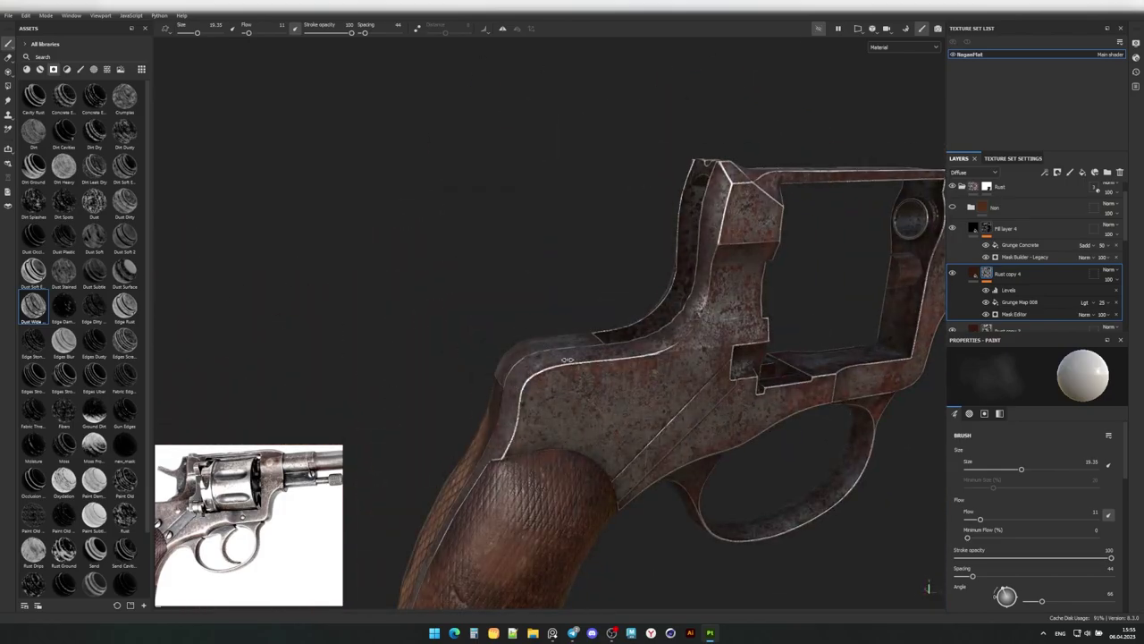
{"action": "scroll", "coordinate": [716, 375], "scroll_direction": "down", "scroll_amount": 5}
{"action": "left_click_drag", "start_coordinate": [715, 375], "coordinate": [492, 329], "text": "alt"}
{"action": "scroll", "coordinate": [492, 329], "scroll_direction": "up", "scroll_amount": 8}
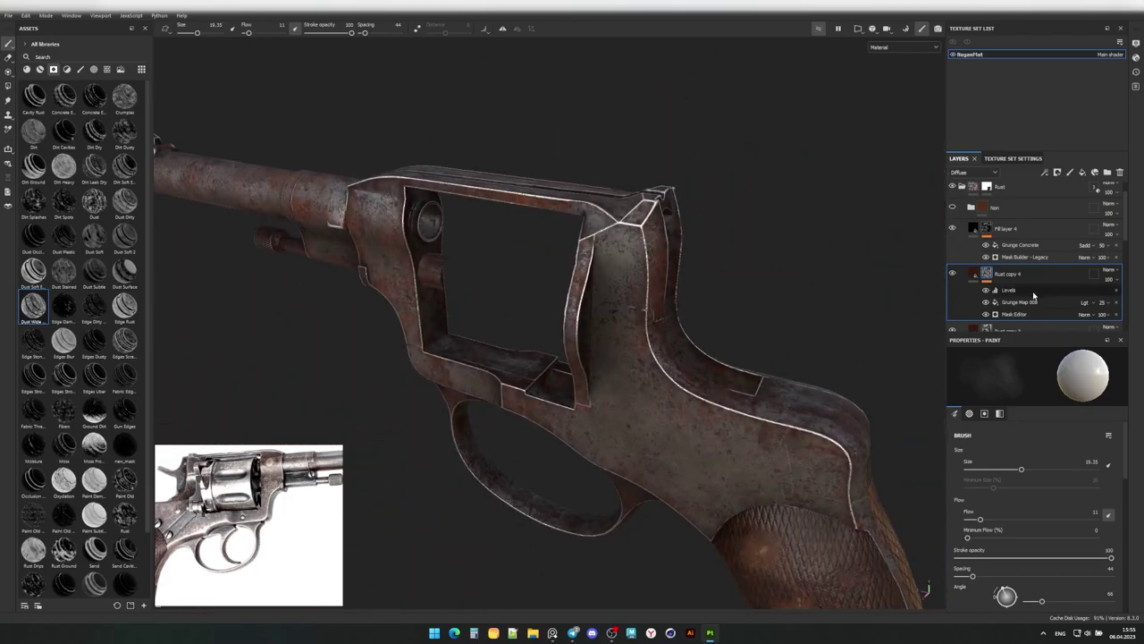
Duplicate it as Rust copy 5 and give it Fill layer 4's Grunge Concrete mask.
{"action": "right_click", "coordinate": [1023, 285]}
{"action": "left_click", "coordinate": [1037, 420]}
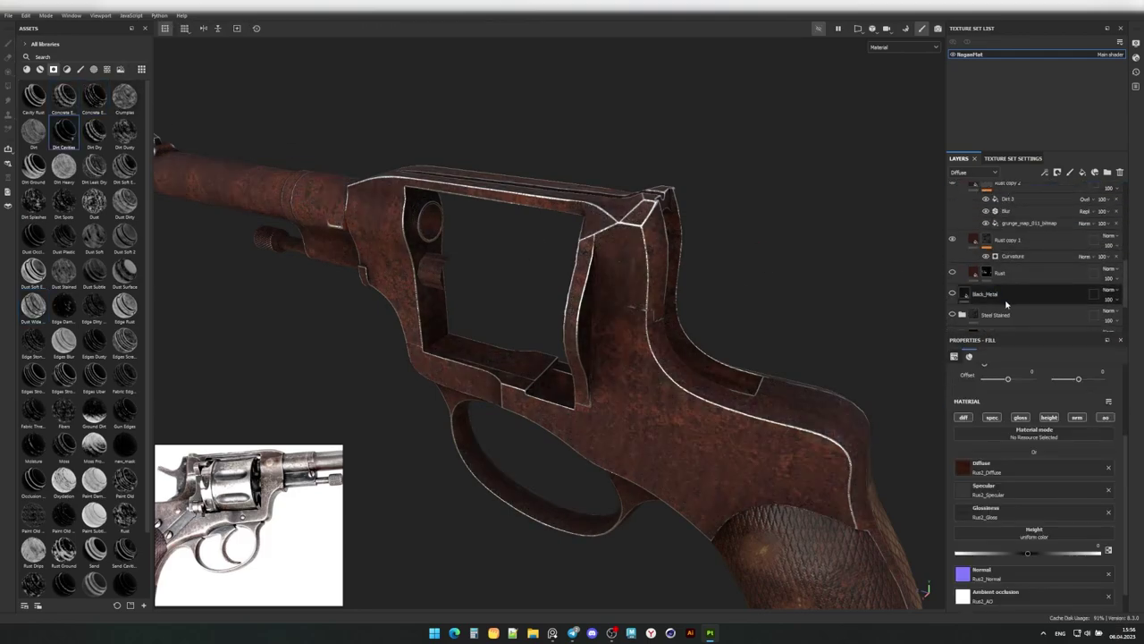
{"action": "scroll", "coordinate": [1006, 305], "scroll_direction": "up", "scroll_amount": 3}
{"action": "left_click", "coordinate": [986, 229]}
{"action": "right_click", "coordinate": [986, 229]}
{"action": "left_click", "coordinate": [1017, 262]}
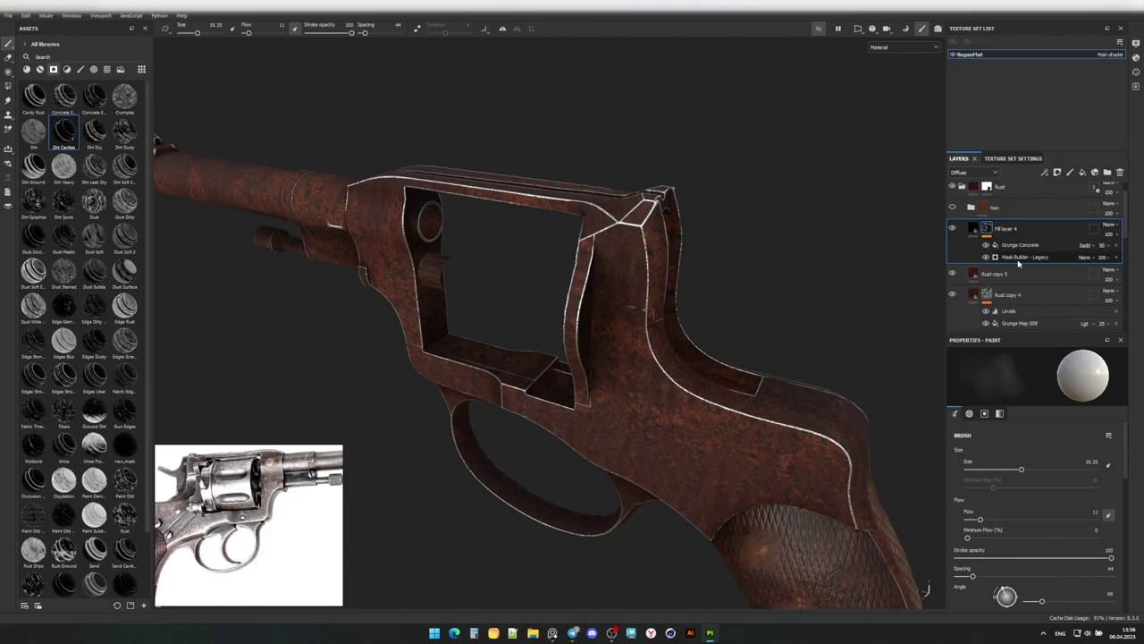
{"action": "right_click", "coordinate": [1017, 262]}
{"action": "left_click", "coordinate": [981, 234]}
{"action": "left_click", "coordinate": [977, 226]}
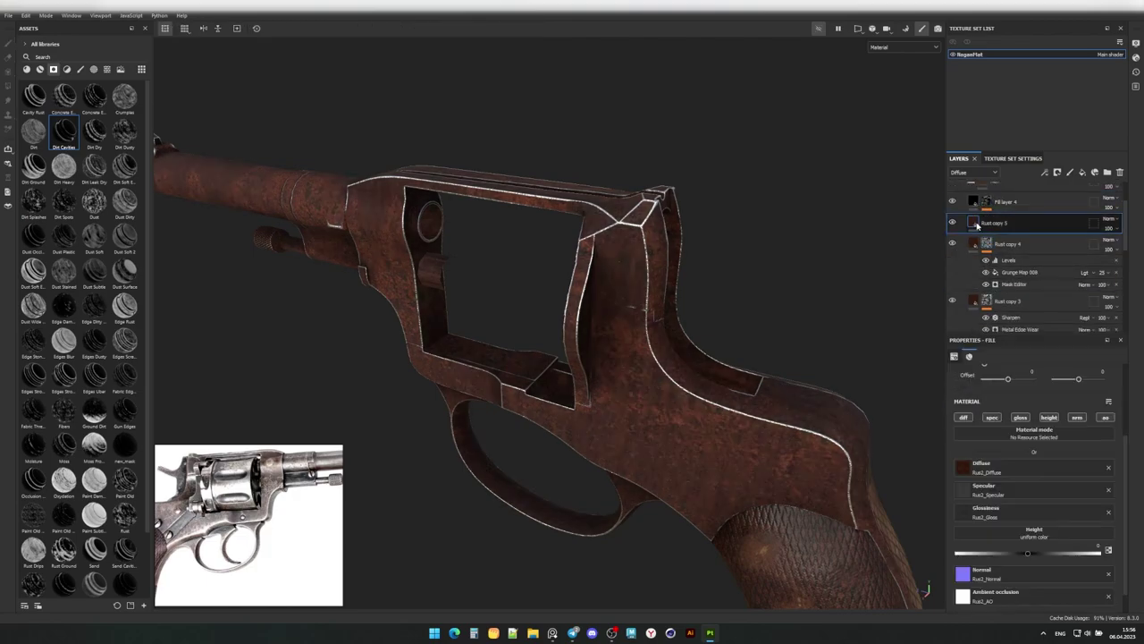
{"action": "left_click_drag", "start_coordinate": [63, 97], "coordinate": [981, 228]}
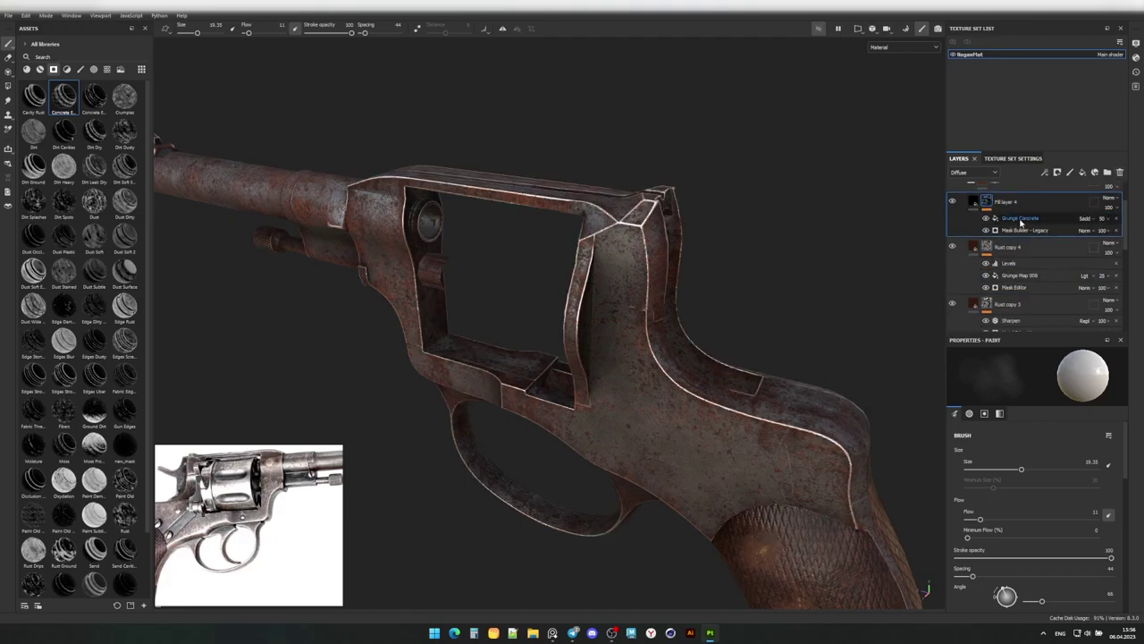
{"action": "left_click", "coordinate": [1021, 220]}
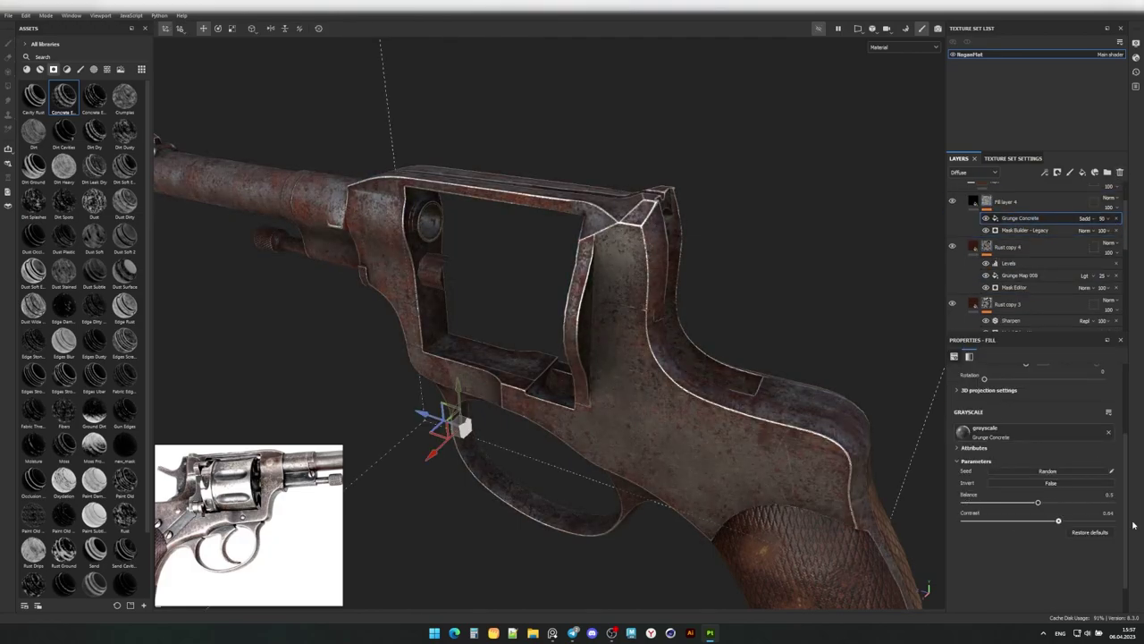
Add a new layer named Edge_Metal above Fill layer 4 with a black mask.
{"action": "key", "text": "1"}
{"action": "left_click", "coordinate": [1082, 174]}
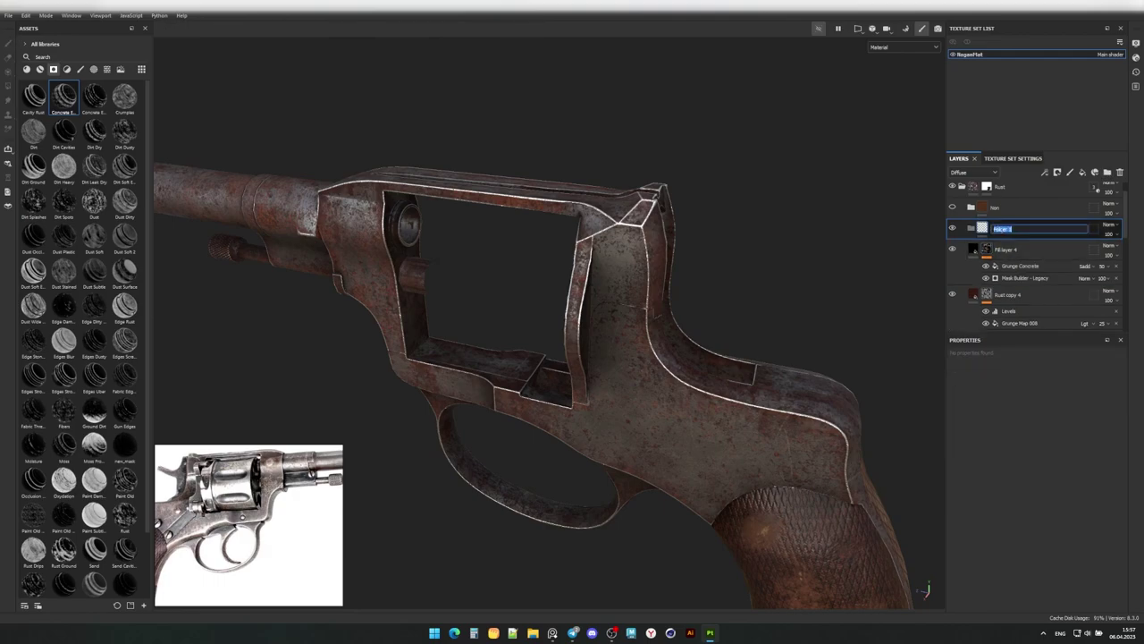
{"action": "type", "text": "Edge_Metal"}
{"action": "left_click", "coordinate": [987, 230]}
{"action": "left_click", "coordinate": [1058, 172]}
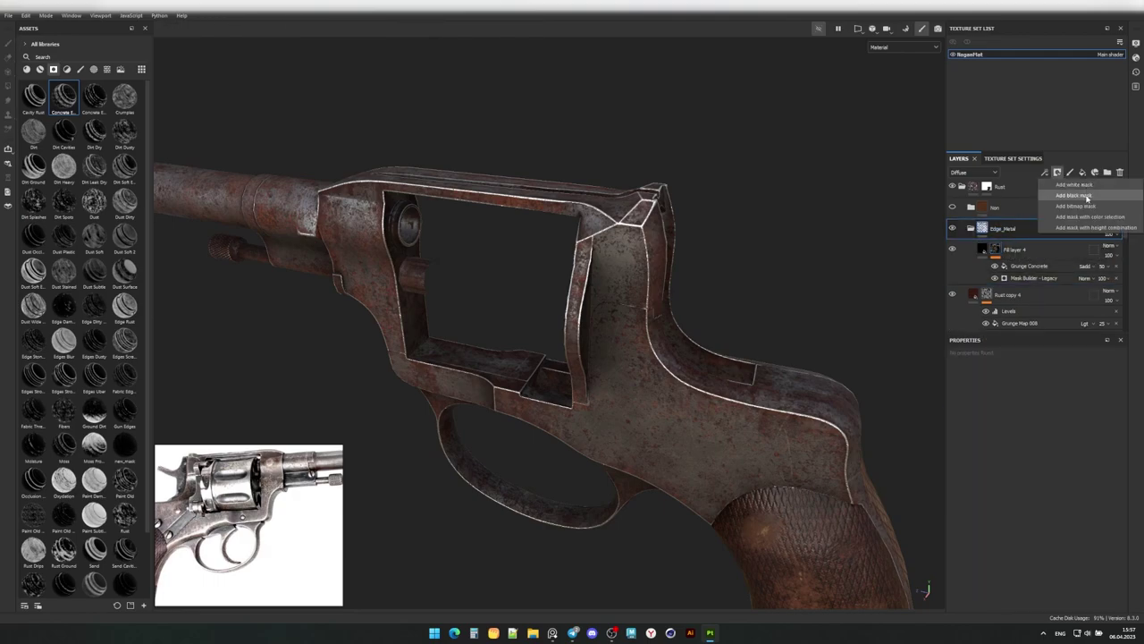
{"action": "left_click", "coordinate": [1070, 172]}
Add a Blur filter to Fill layer 4 and set its blur strength.
{"action": "left_click", "coordinate": [1032, 379]}
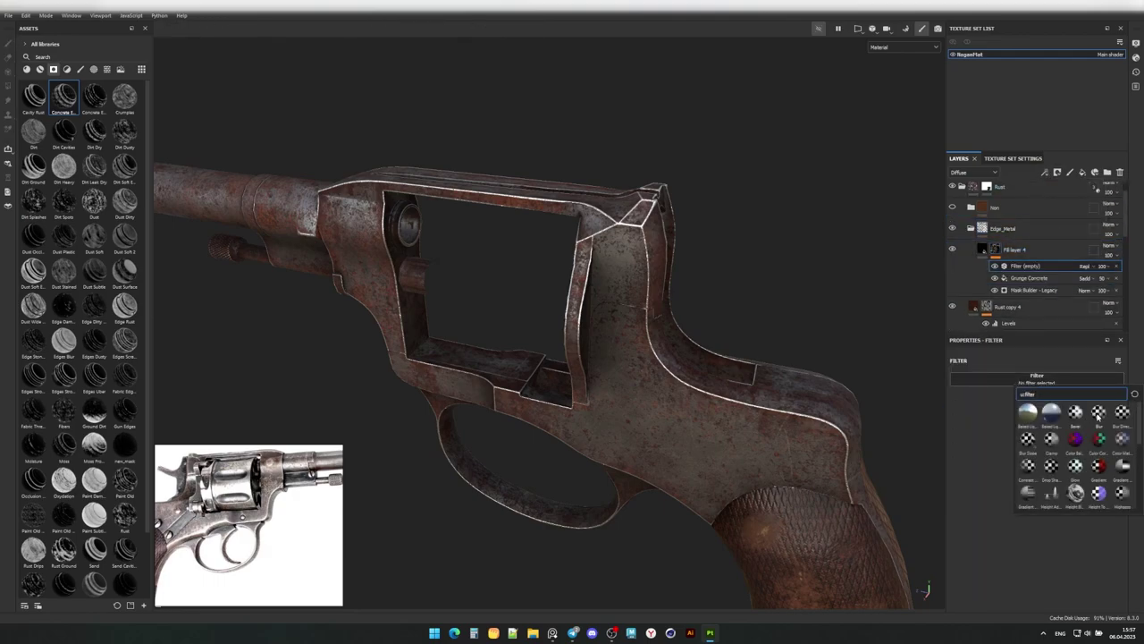
{"action": "left_click", "coordinate": [1028, 402]}
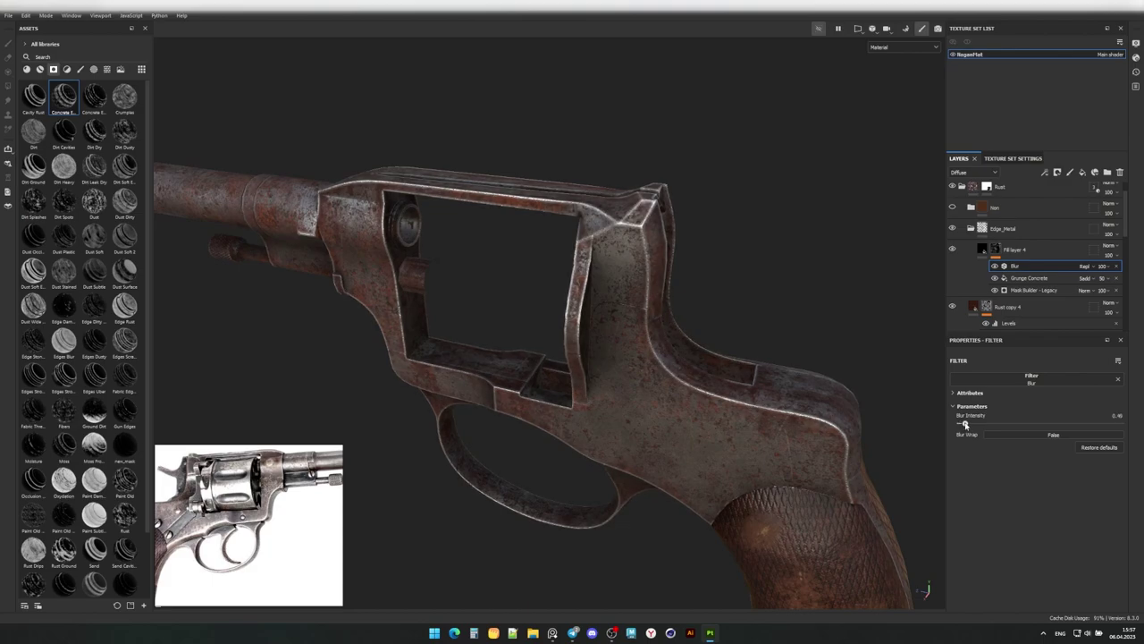
{"action": "left_click_drag", "start_coordinate": [685, 332], "coordinate": [715, 358], "text": "alt"}
Select the Edge_Metal mask for painting with the Dirt 1 brush, viewing the frame side-on.
{"action": "left_click", "coordinate": [995, 228]}
{"action": "key", "text": "1"}
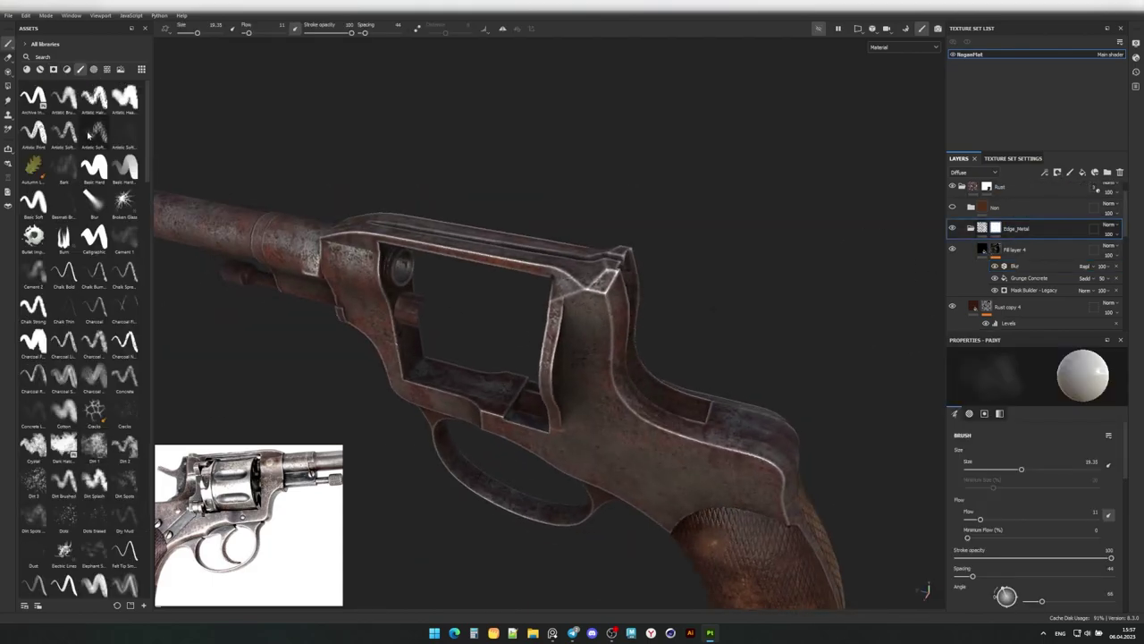
{"action": "left_click", "coordinate": [94, 444]}
{"action": "mouse_move", "coordinate": [600, 345]}
{"action": "left_mouse_down", "text": "alt"}
{"action": "mouse_move", "coordinate": [686, 308]}
{"action": "mouse_move", "coordinate": [817, 225]}
{"action": "mouse_move", "coordinate": [770, 268]}
{"action": "left_mouse_up", "text": "alt"}
{"action": "right_click_drag", "start_coordinate": [769, 268], "coordinate": [805, 268], "text": "ctrl"}
{"action": "scroll", "coordinate": [770, 393], "scroll_direction": "up", "scroll_amount": 2}
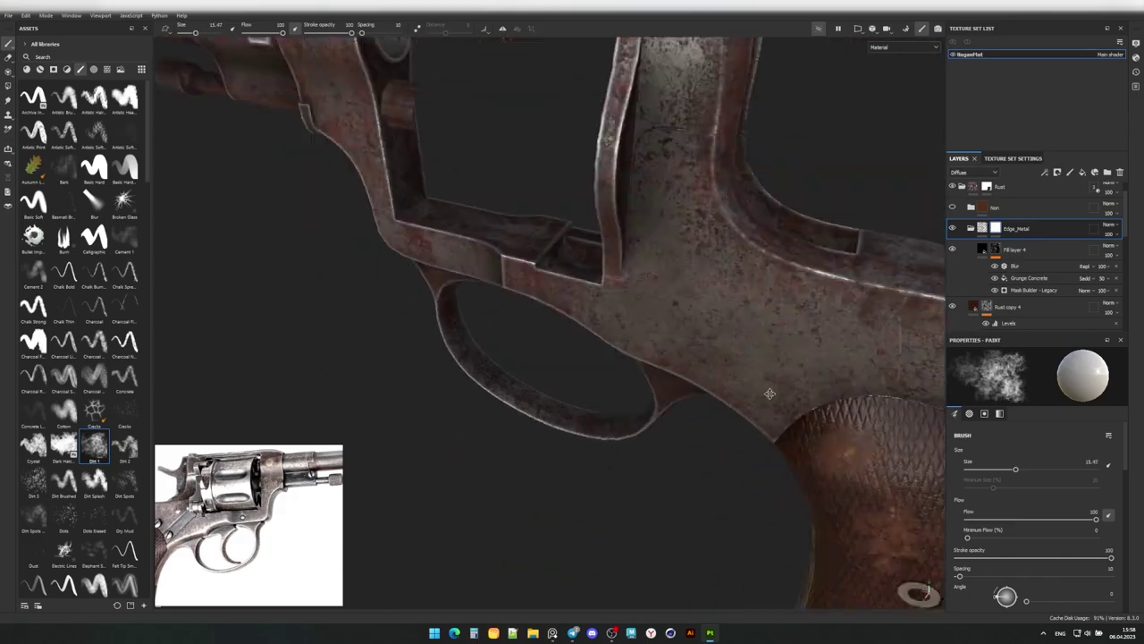
{"action": "scroll", "coordinate": [769, 393], "scroll_direction": "down", "scroll_amount": 3}
{"action": "mouse_move", "coordinate": [769, 394]}
{"action": "left_mouse_down", "text": "alt"}
{"action": "mouse_move", "coordinate": [465, 250]}
{"action": "mouse_move", "coordinate": [411, 178]}
{"action": "mouse_move", "coordinate": [600, 370]}
{"action": "left_mouse_up", "text": "alt"}
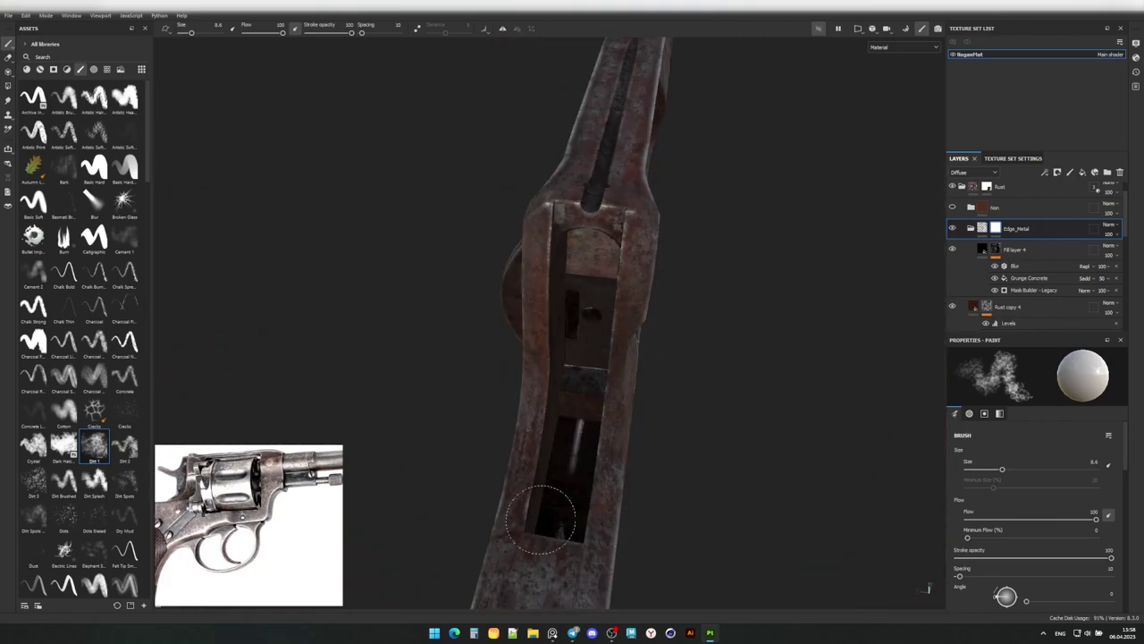
Paint bare-metal wear along the frame's top, side, lower edge and front, re-showing Rust copy 3.
{"action": "mouse_move", "coordinate": [541, 519]}
{"action": "left_mouse_down", "text": "alt"}
{"action": "mouse_move", "coordinate": [654, 345]}
{"action": "mouse_move", "coordinate": [566, 388]}
{"action": "mouse_move", "coordinate": [537, 312]}
{"action": "mouse_move", "coordinate": [556, 282]}
{"action": "mouse_move", "coordinate": [630, 260]}
{"action": "mouse_move", "coordinate": [566, 214]}
{"action": "left_mouse_up", "text": "alt"}
{"action": "left_click_drag", "start_coordinate": [869, 318], "coordinate": [573, 407], "text": "alt"}
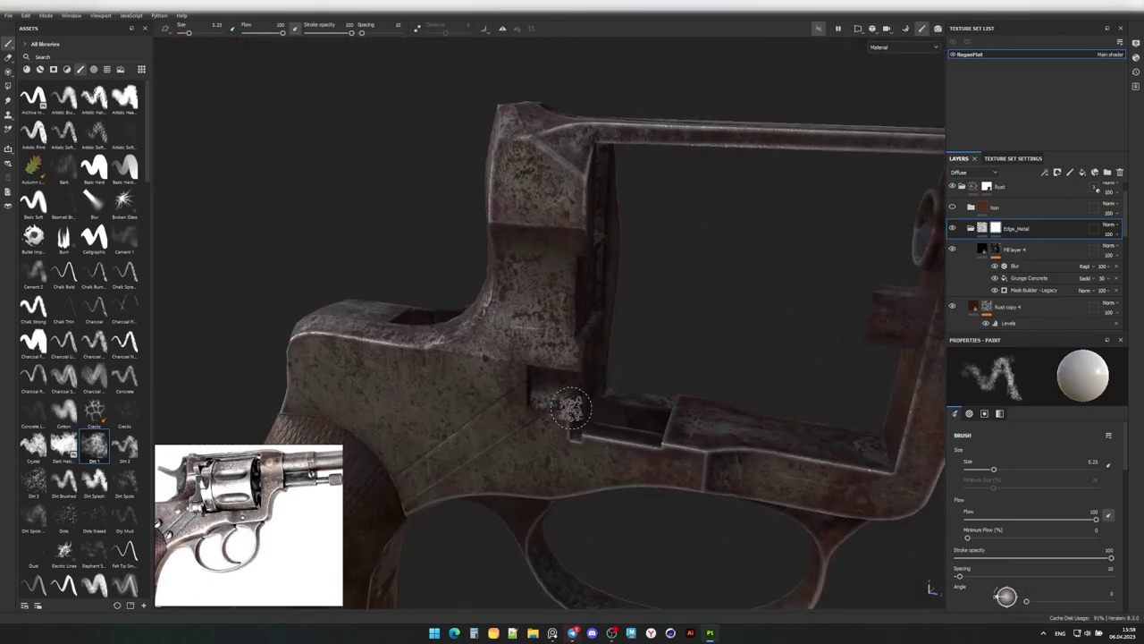
{"action": "left_click_drag", "start_coordinate": [698, 445], "coordinate": [479, 379], "text": "alt"}
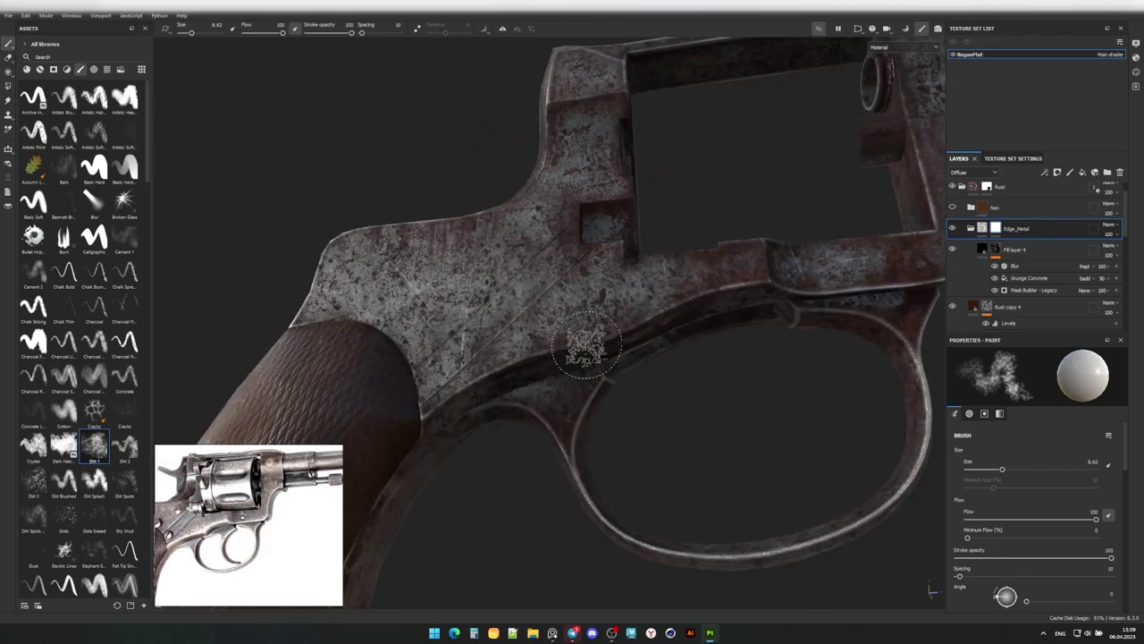
{"action": "left_click_drag", "start_coordinate": [603, 356], "coordinate": [697, 339], "text": "alt"}
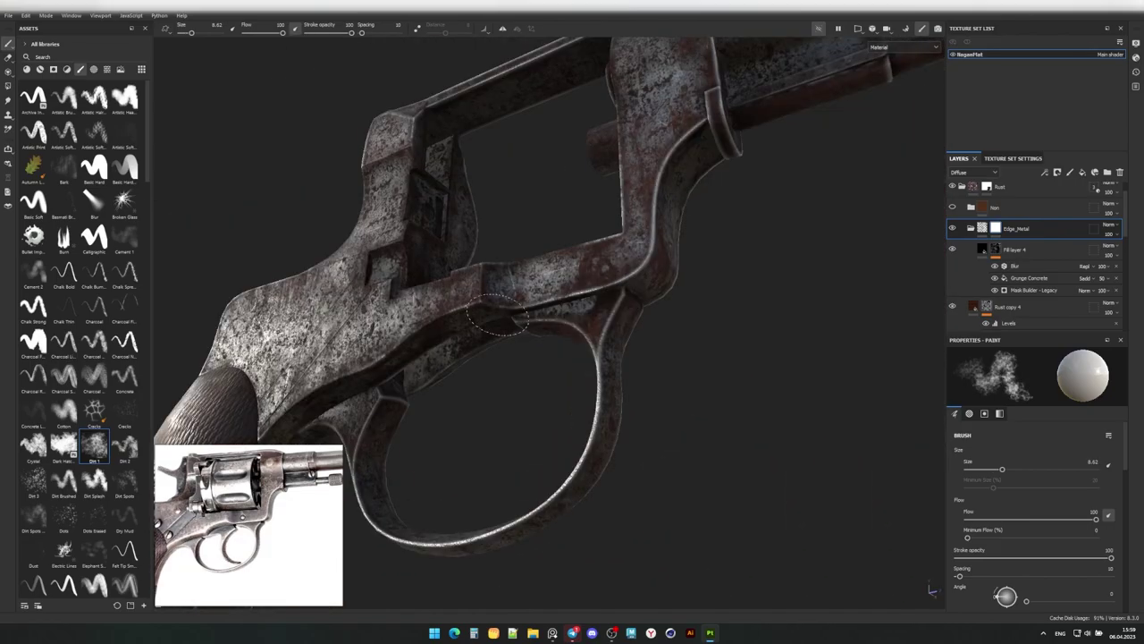
{"action": "scroll", "coordinate": [953, 284], "scroll_direction": "down", "scroll_amount": 3}
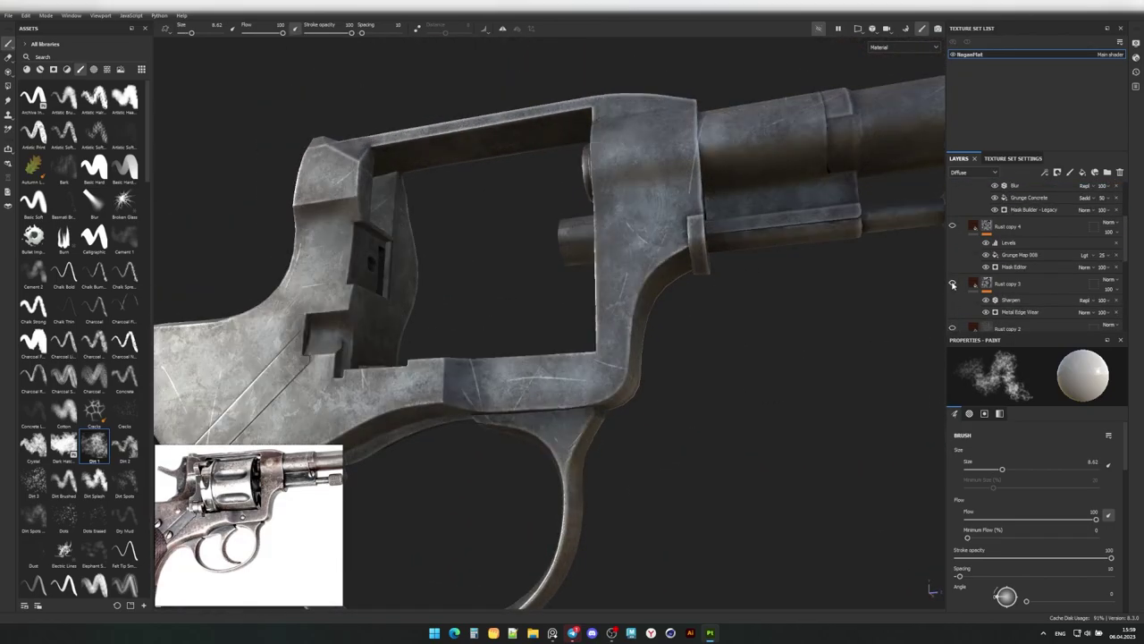
{"action": "left_click", "coordinate": [953, 285]}
{"action": "mouse_move", "coordinate": [491, 339]}
{"action": "left_mouse_down", "text": "alt"}
{"action": "mouse_move", "coordinate": [542, 289]}
{"action": "mouse_move", "coordinate": [645, 311]}
{"action": "left_mouse_up", "text": "alt"}
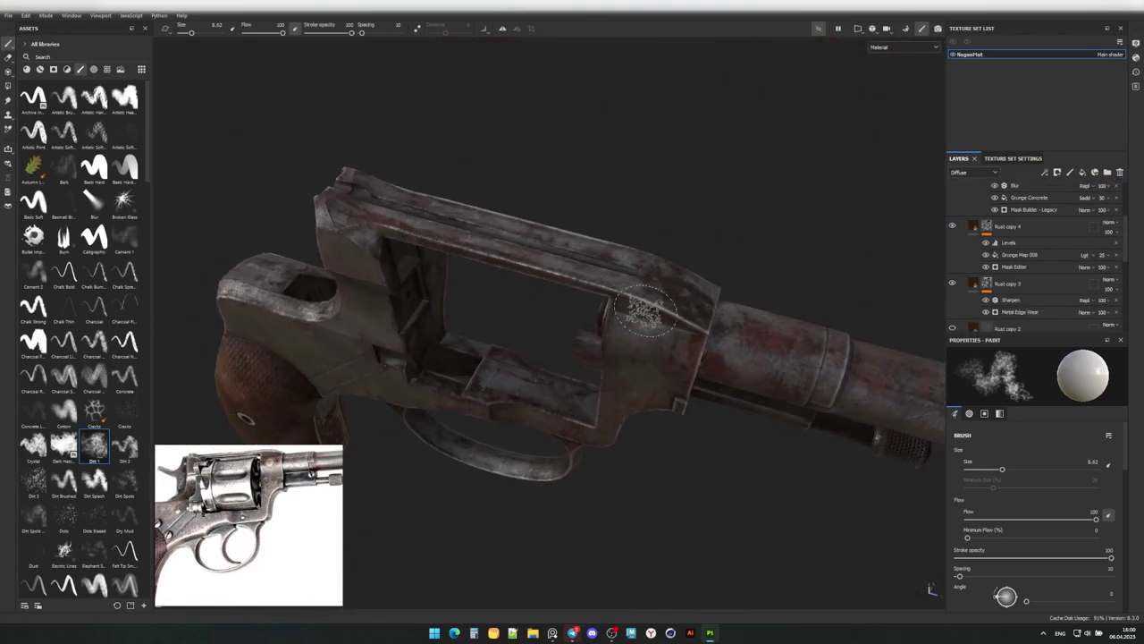
{"action": "mouse_move", "coordinate": [645, 311]}
{"action": "left_mouse_down", "text": "alt"}
{"action": "mouse_move", "coordinate": [601, 346]}
{"action": "mouse_move", "coordinate": [709, 404]}
{"action": "mouse_move", "coordinate": [741, 379]}
{"action": "mouse_move", "coordinate": [554, 362]}
{"action": "mouse_move", "coordinate": [715, 390]}
{"action": "mouse_move", "coordinate": [499, 397]}
{"action": "left_mouse_up", "text": "alt"}
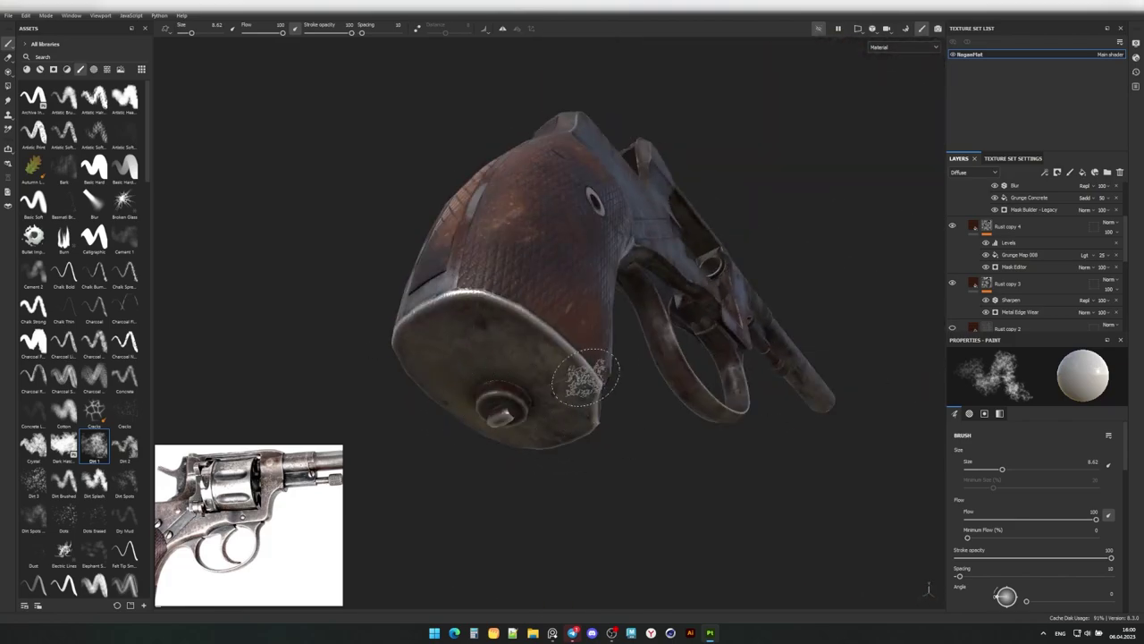
Paint wear on the grip's metal base and review the revolver in three-quarter view.
{"action": "mouse_move", "coordinate": [586, 380]}
{"action": "left_mouse_down", "text": "alt"}
{"action": "mouse_move", "coordinate": [524, 408]}
{"action": "mouse_move", "coordinate": [510, 337]}
{"action": "mouse_move", "coordinate": [677, 370]}
{"action": "mouse_move", "coordinate": [608, 385]}
{"action": "mouse_move", "coordinate": [554, 376]}
{"action": "mouse_move", "coordinate": [596, 366]}
{"action": "mouse_move", "coordinate": [582, 358]}
{"action": "mouse_move", "coordinate": [643, 315]}
{"action": "mouse_move", "coordinate": [554, 323]}
{"action": "left_mouse_up", "text": "alt"}
{"action": "scroll", "coordinate": [536, 322], "scroll_direction": "up", "scroll_amount": 2}
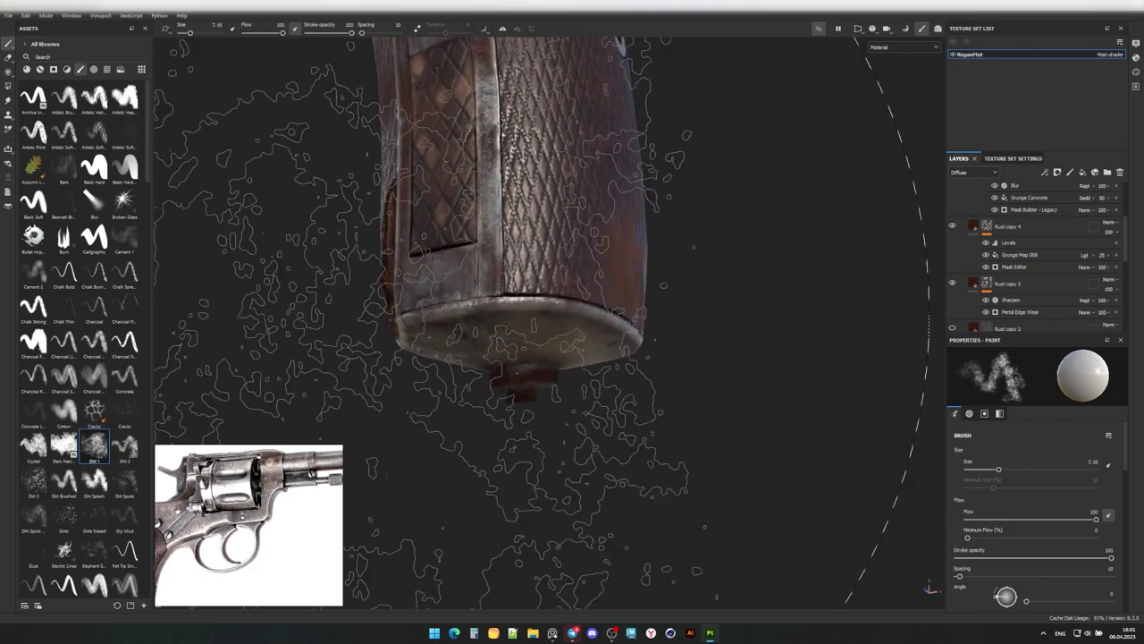
{"action": "mouse_move", "coordinate": [340, 322]}
{"action": "left_mouse_down", "text": "alt"}
{"action": "mouse_move", "coordinate": [268, 248]}
{"action": "mouse_move", "coordinate": [531, 167]}
{"action": "left_mouse_up", "text": "alt"}
{"action": "scroll", "coordinate": [663, 371], "scroll_direction": "up", "scroll_amount": 2}
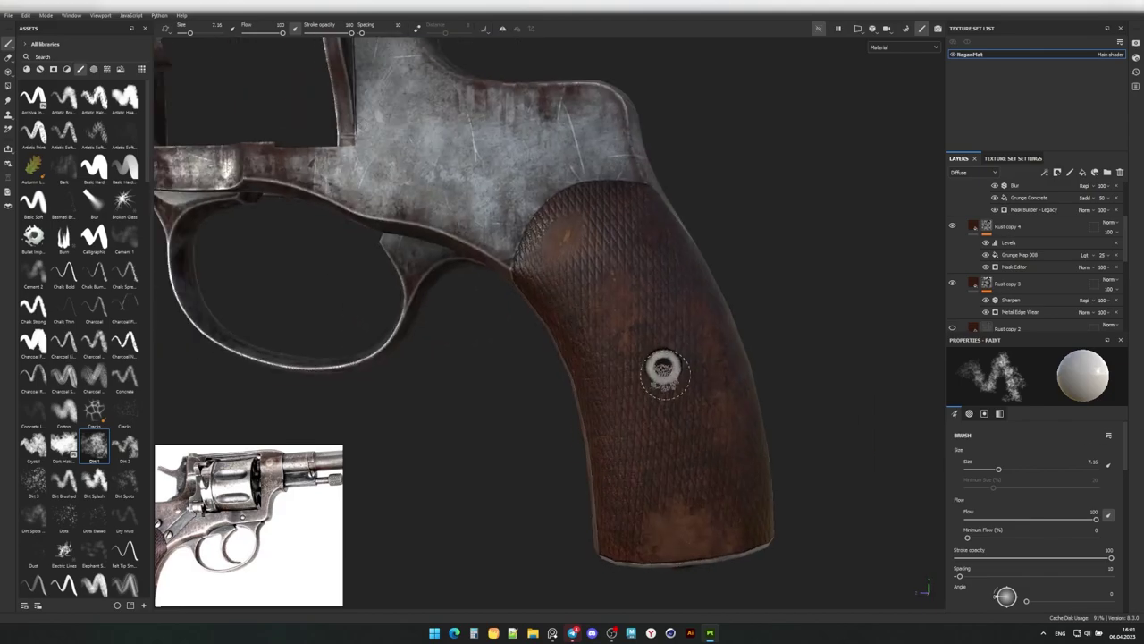
{"action": "scroll", "coordinate": [663, 371], "scroll_direction": "down", "scroll_amount": 3}
{"action": "scroll", "coordinate": [595, 339], "scroll_direction": "up", "scroll_amount": 2}
{"action": "mouse_move", "coordinate": [617, 328]}
{"action": "left_mouse_down", "text": "alt"}
{"action": "mouse_move", "coordinate": [685, 504]}
{"action": "mouse_move", "coordinate": [749, 403]}
{"action": "mouse_move", "coordinate": [796, 358]}
{"action": "mouse_move", "coordinate": [832, 274]}
{"action": "mouse_move", "coordinate": [906, 447]}
{"action": "mouse_move", "coordinate": [659, 396]}
{"action": "mouse_move", "coordinate": [707, 295]}
{"action": "mouse_move", "coordinate": [436, 355]}
{"action": "mouse_move", "coordinate": [652, 396]}
{"action": "mouse_move", "coordinate": [672, 268]}
{"action": "mouse_move", "coordinate": [623, 429]}
{"action": "mouse_move", "coordinate": [660, 358]}
{"action": "mouse_move", "coordinate": [605, 483]}
{"action": "mouse_move", "coordinate": [730, 341]}
{"action": "mouse_move", "coordinate": [501, 375]}
{"action": "mouse_move", "coordinate": [299, 242]}
{"action": "mouse_move", "coordinate": [656, 319]}
{"action": "mouse_move", "coordinate": [566, 318]}
{"action": "left_mouse_up", "text": "alt"}
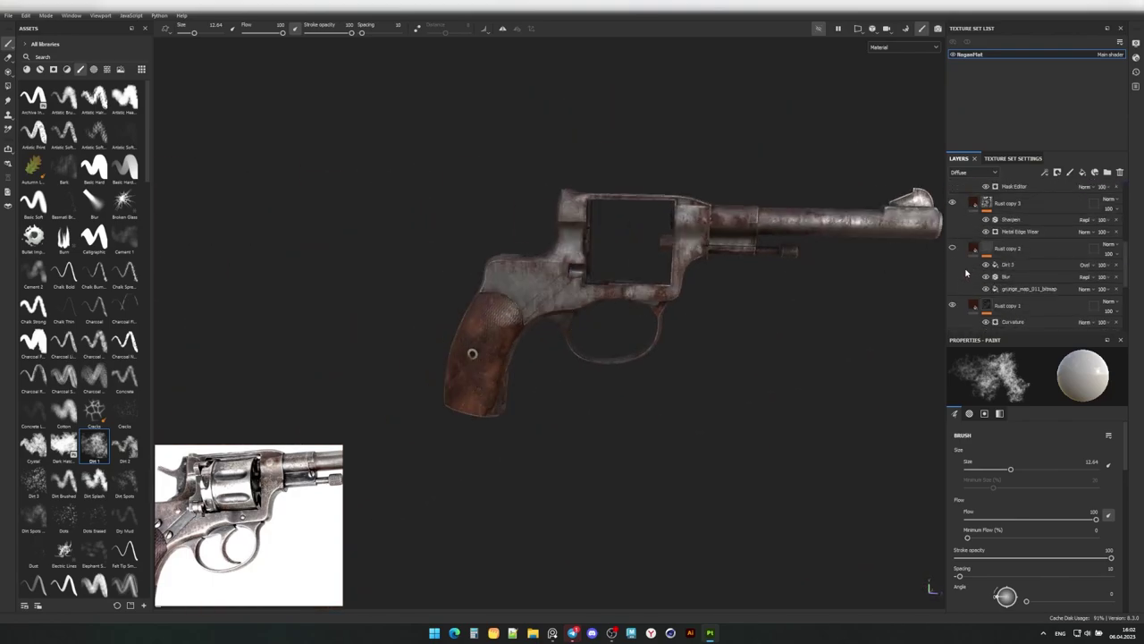
On the Rust layer's mask, paint worn patches on the frame with a size-22 brush.
{"action": "left_click", "coordinate": [987, 311]}
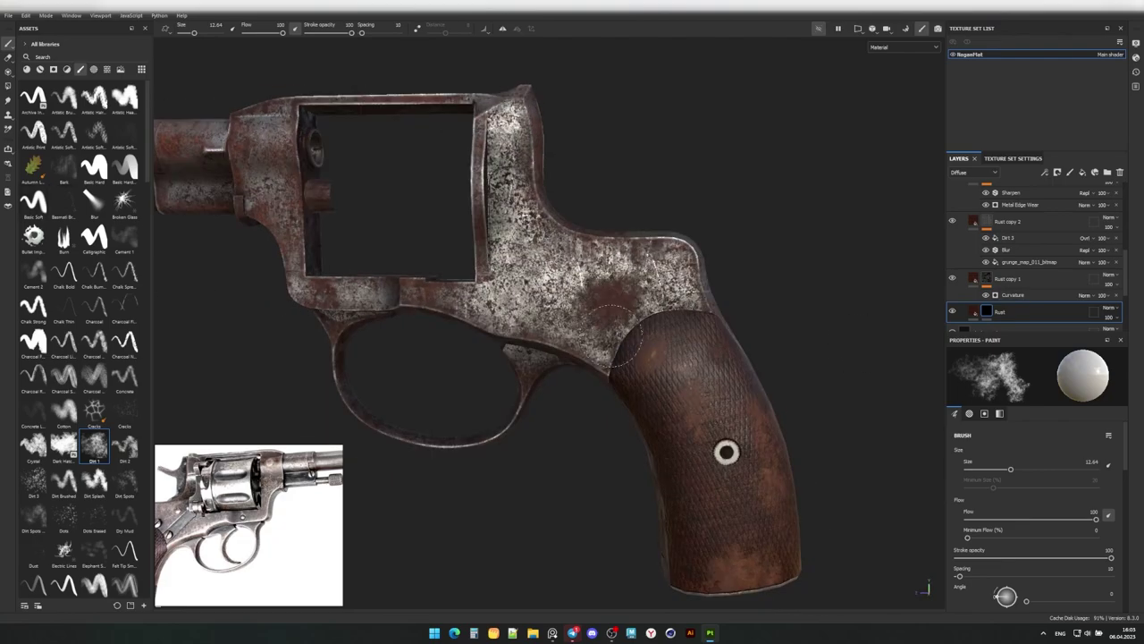
{"action": "right_click_drag", "start_coordinate": [653, 327], "coordinate": [675, 326], "text": "ctrl"}
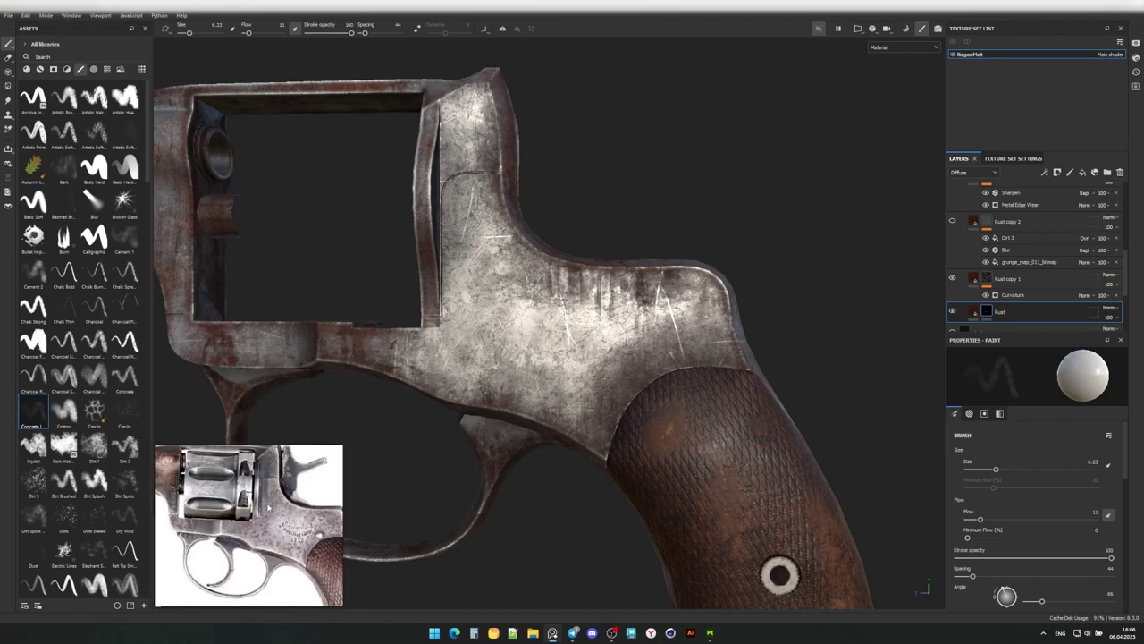
{"action": "mouse_move", "coordinate": [370, 312]}
{"action": "left_mouse_down", "text": "alt"}
{"action": "mouse_move", "coordinate": [564, 296]}
{"action": "mouse_move", "coordinate": [632, 318]}
{"action": "left_mouse_up", "text": "alt"}
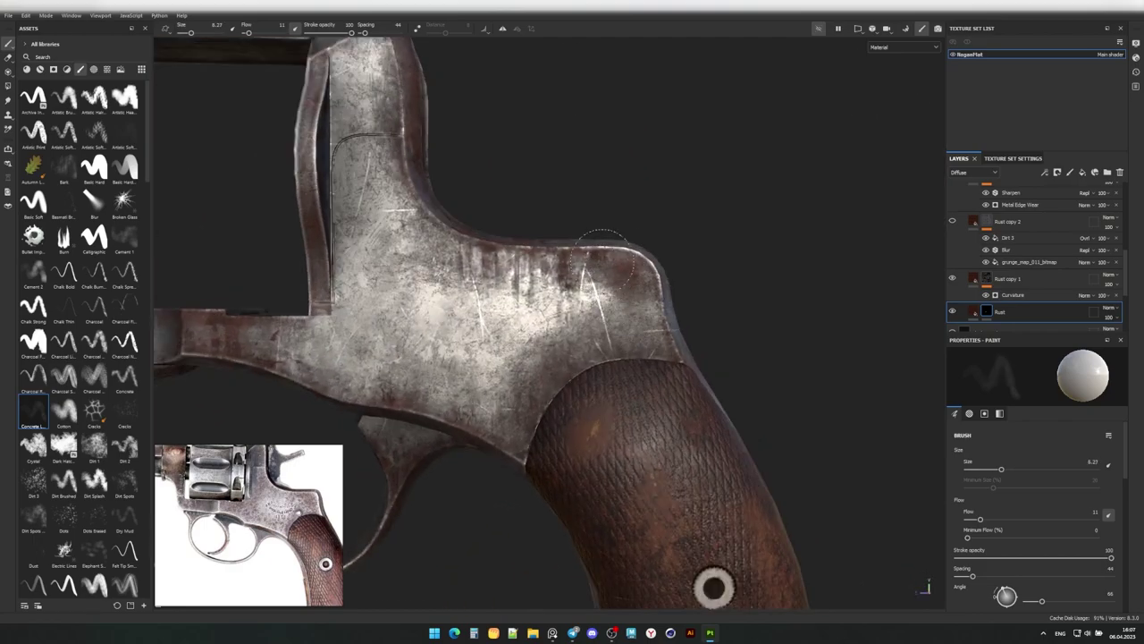
{"action": "mouse_move", "coordinate": [605, 253]}
{"action": "left_mouse_down", "text": "alt"}
{"action": "mouse_move", "coordinate": [638, 248]}
{"action": "mouse_move", "coordinate": [543, 224]}
{"action": "left_mouse_up", "text": "alt"}
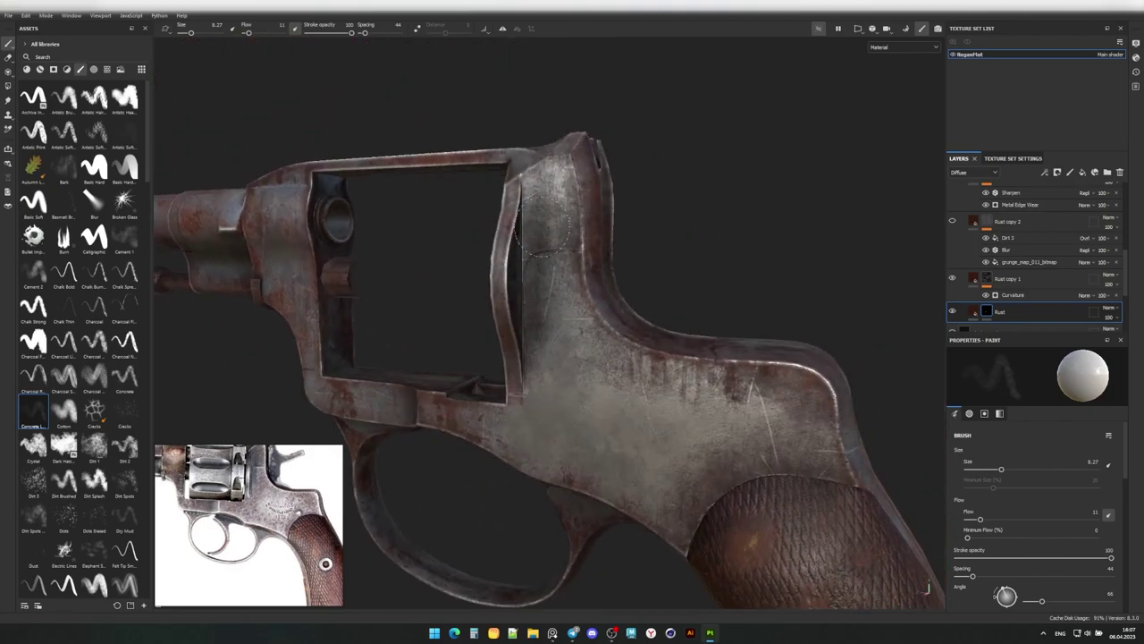
{"action": "mouse_move", "coordinate": [541, 273]}
{"action": "left_mouse_down", "text": "alt"}
{"action": "mouse_move", "coordinate": [590, 283]}
{"action": "mouse_move", "coordinate": [554, 291]}
{"action": "left_mouse_up", "text": "alt"}
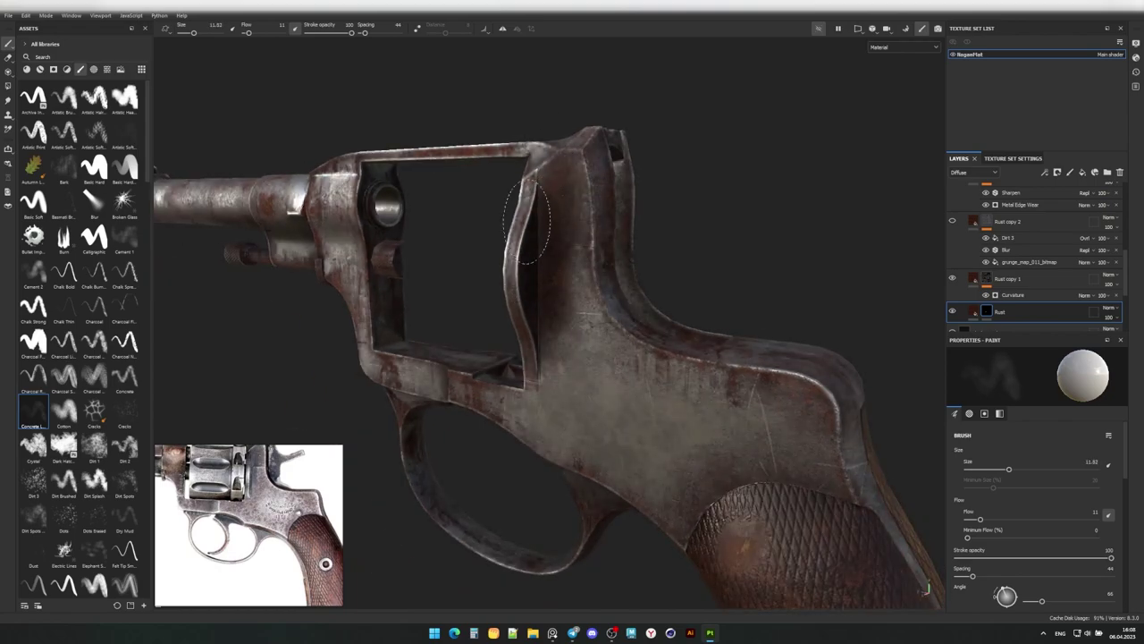
{"action": "mouse_move", "coordinate": [547, 172]}
{"action": "left_mouse_down", "text": "alt"}
{"action": "mouse_move", "coordinate": [537, 321]}
{"action": "mouse_move", "coordinate": [586, 251]}
{"action": "mouse_move", "coordinate": [581, 304]}
{"action": "mouse_move", "coordinate": [562, 141]}
{"action": "mouse_move", "coordinate": [315, 435]}
{"action": "mouse_move", "coordinate": [536, 219]}
{"action": "mouse_move", "coordinate": [583, 192]}
{"action": "mouse_move", "coordinate": [620, 280]}
{"action": "mouse_move", "coordinate": [511, 172]}
{"action": "mouse_move", "coordinate": [76, 519]}
{"action": "left_mouse_up", "text": "alt"}
{"action": "scroll", "coordinate": [536, 321], "scroll_direction": "down", "scroll_amount": 3}
{"action": "scroll", "coordinate": [586, 250], "scroll_direction": "up", "scroll_amount": 3}
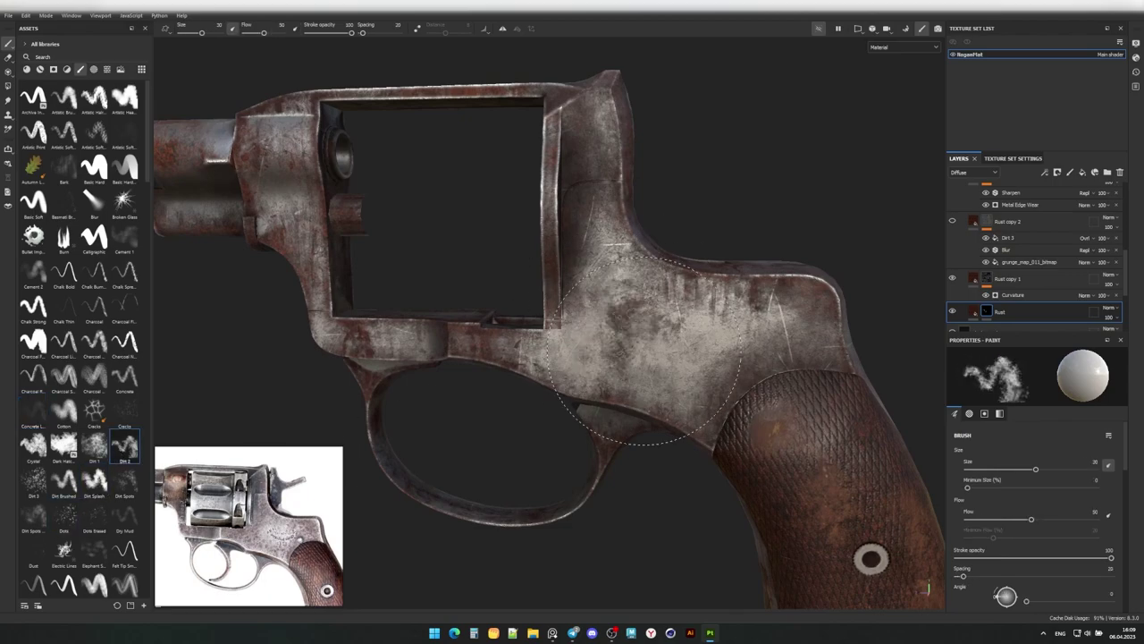
Paint a large wear patch, then Charcoal-brush streaks on the frame's rear top and front.
{"action": "left_click_drag", "start_coordinate": [597, 259], "coordinate": [605, 191], "text": "alt"}
{"action": "right_click_drag", "start_coordinate": [605, 192], "coordinate": [587, 277], "text": "ctrl"}
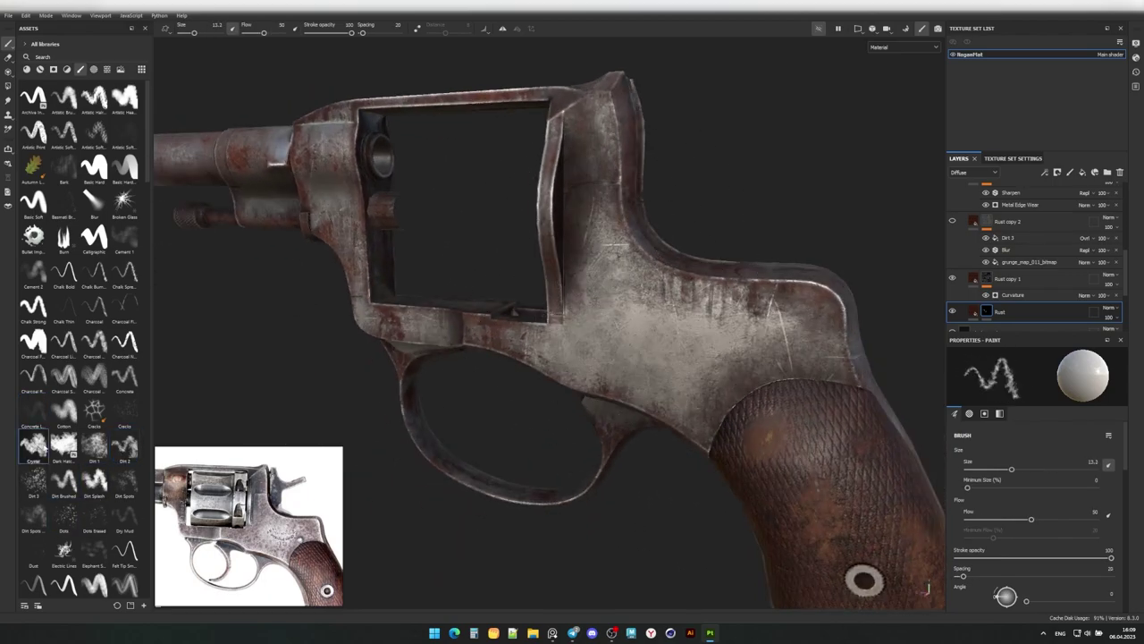
{"action": "left_click", "coordinate": [100, 342]}
{"action": "left_click_drag", "start_coordinate": [625, 232], "coordinate": [824, 284], "text": "alt"}
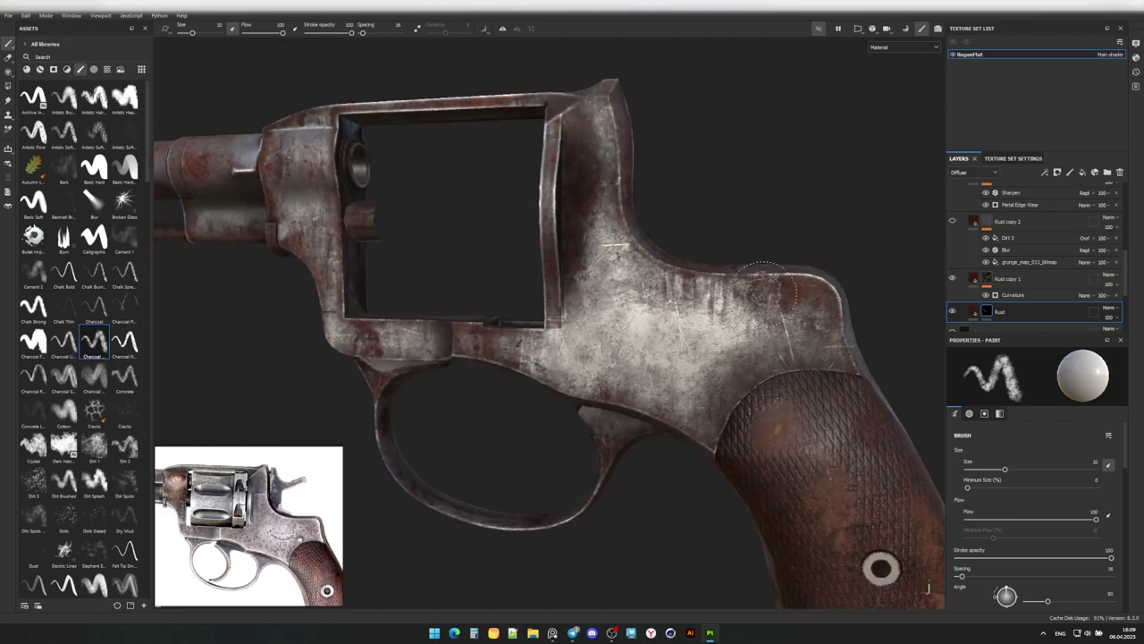
{"action": "left_click_drag", "start_coordinate": [765, 291], "coordinate": [476, 290], "text": "alt"}
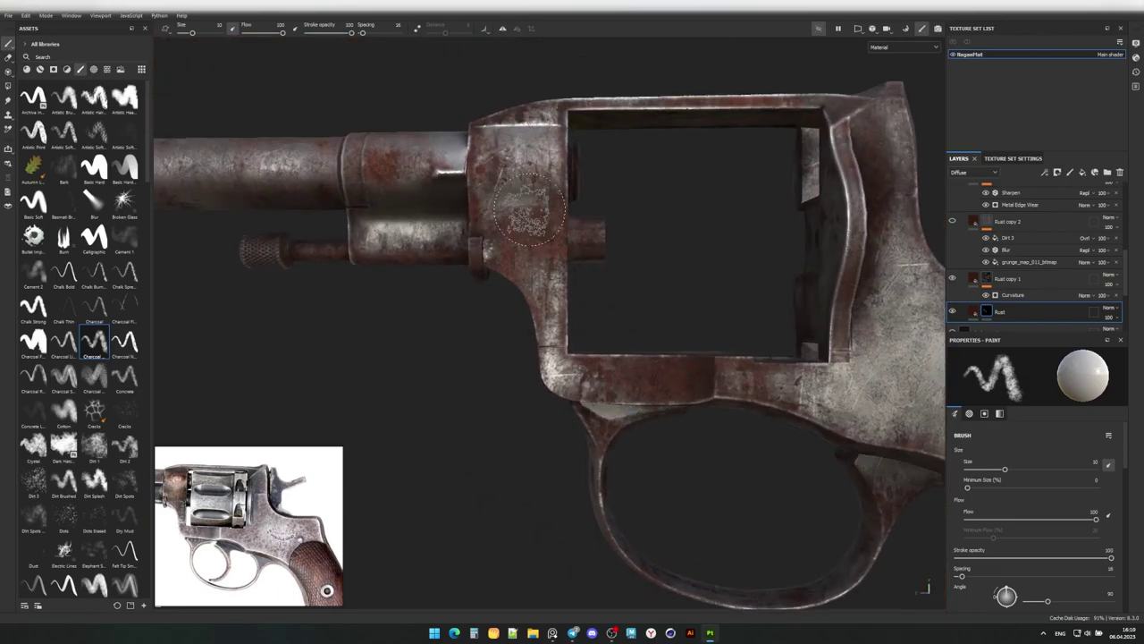
{"action": "left_click_drag", "start_coordinate": [530, 207], "coordinate": [573, 265], "text": "alt"}
{"action": "mouse_move", "coordinate": [493, 163]}
{"action": "left_mouse_down", "text": "alt"}
{"action": "mouse_move", "coordinate": [524, 276]}
{"action": "mouse_move", "coordinate": [524, 205]}
{"action": "mouse_move", "coordinate": [544, 256]}
{"action": "left_mouse_up", "text": "alt"}
{"action": "left_click_drag", "start_coordinate": [528, 295], "coordinate": [547, 313], "text": "alt"}
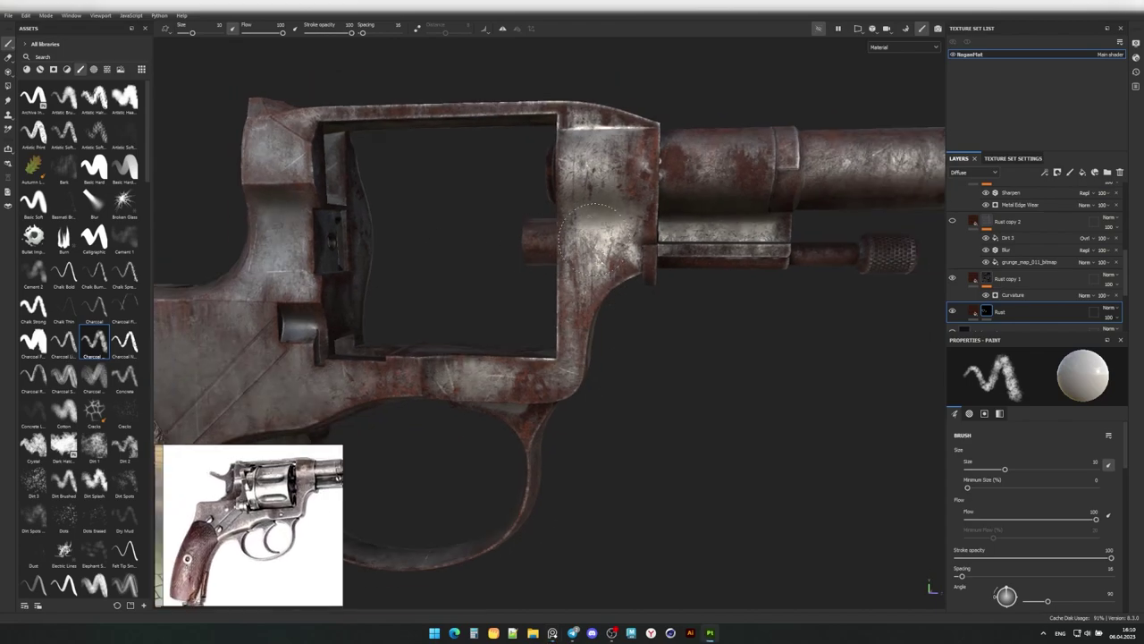